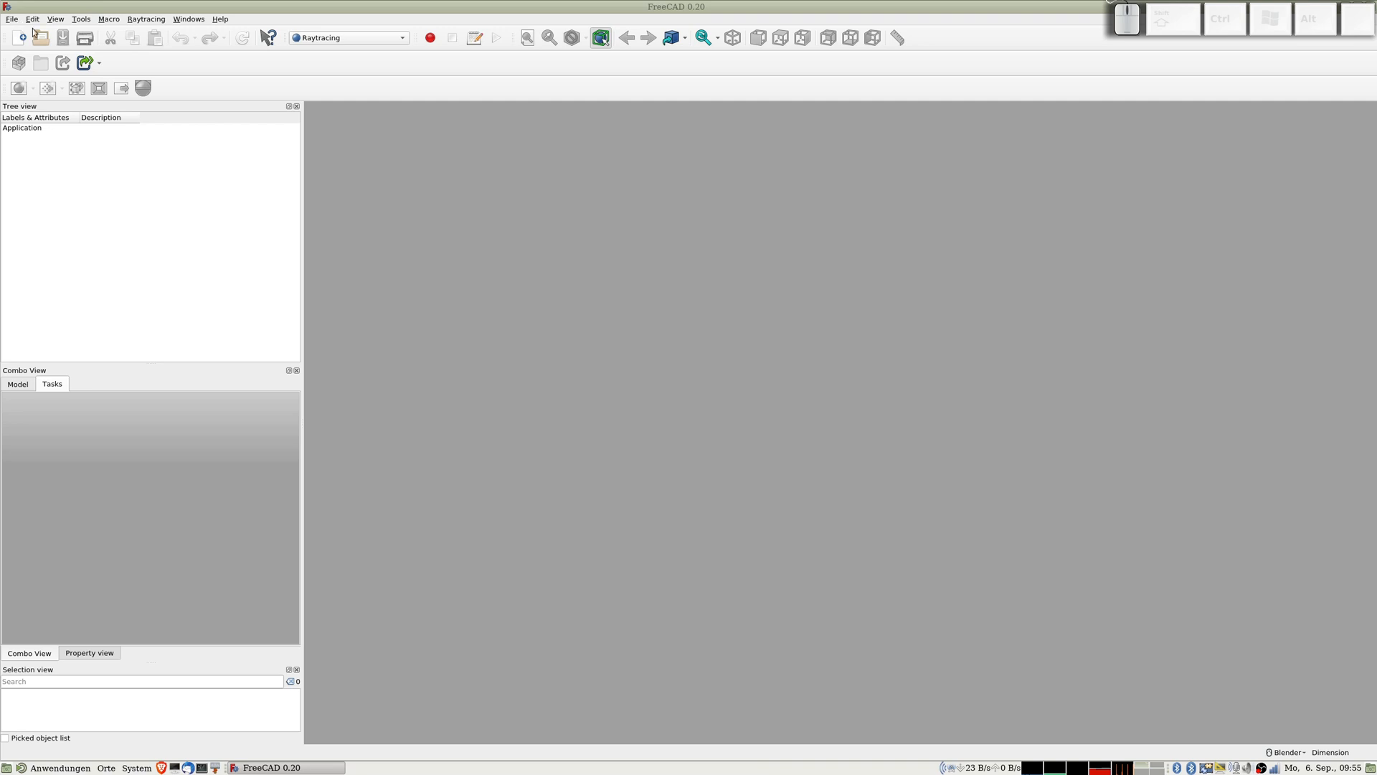
# Look up the program's version, revision and release date information.
pyautogui.click(220, 19)
pyautogui.click(259, 143)
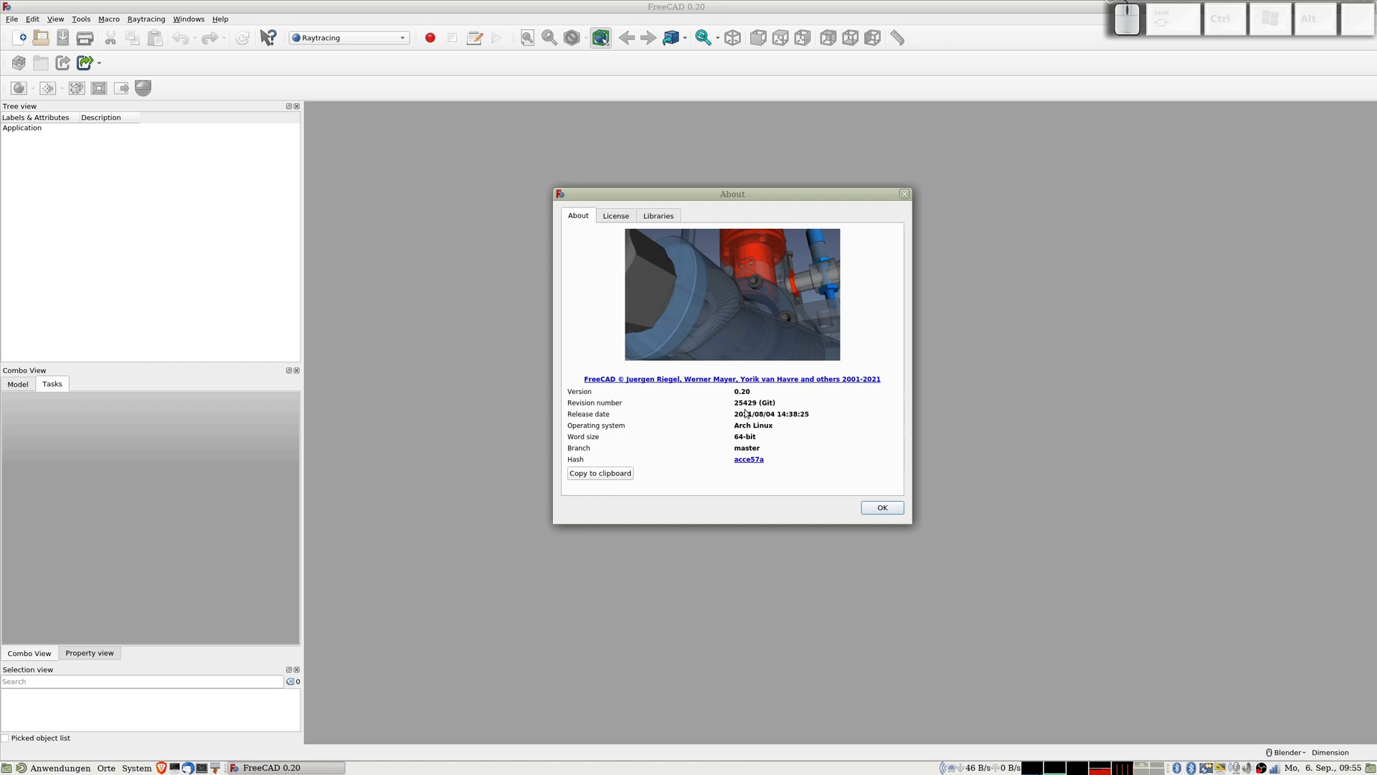
pyautogui.click(883, 508)
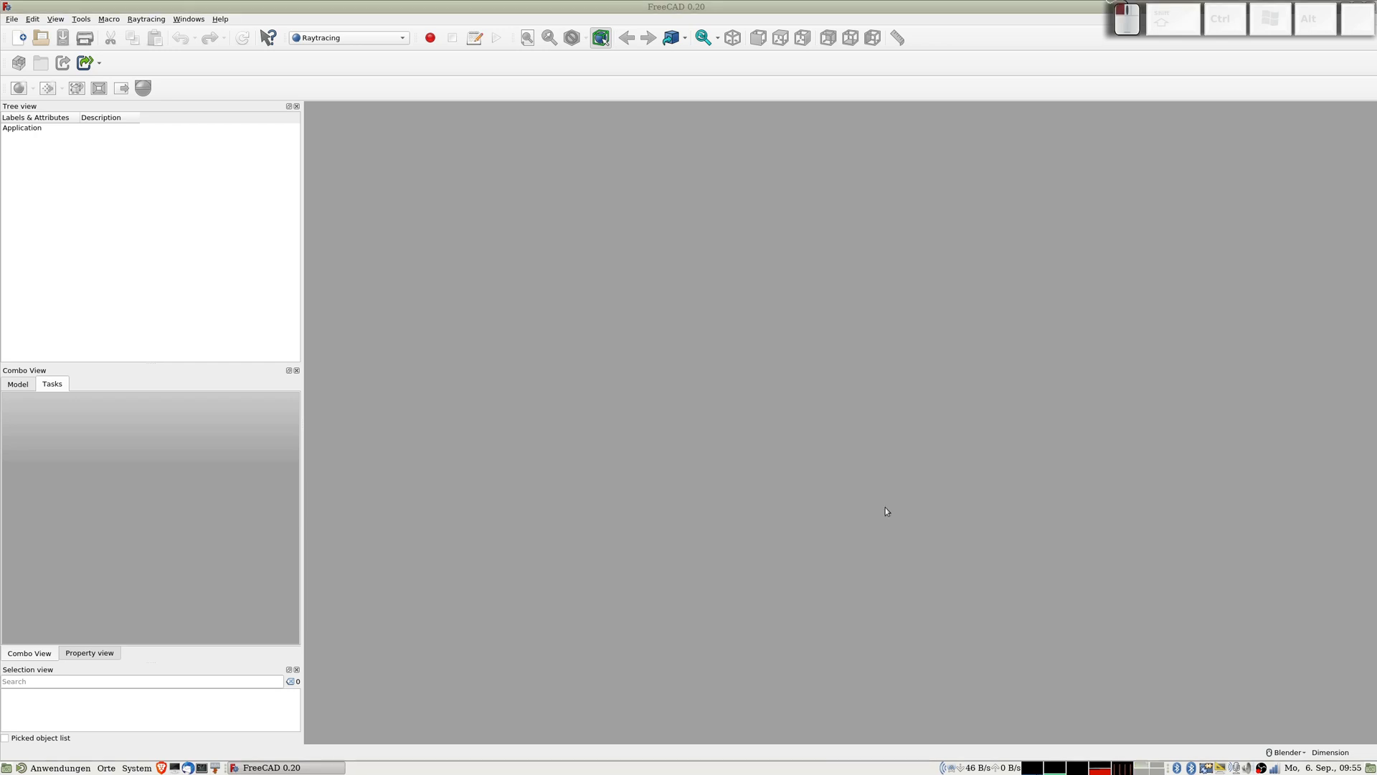
# Change the interface language to Deutsch in the preferences and apply it.
pyautogui.click(33, 20)
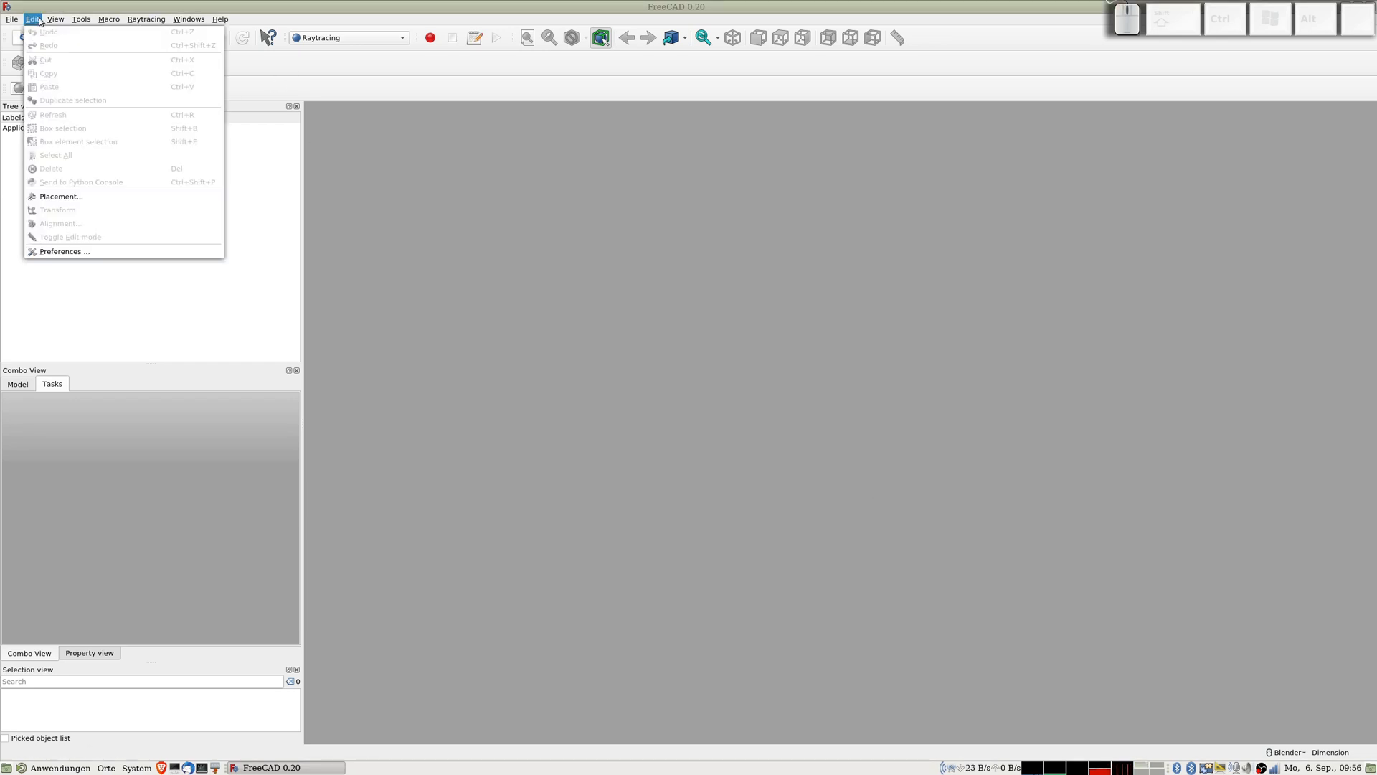
pyautogui.click(63, 252)
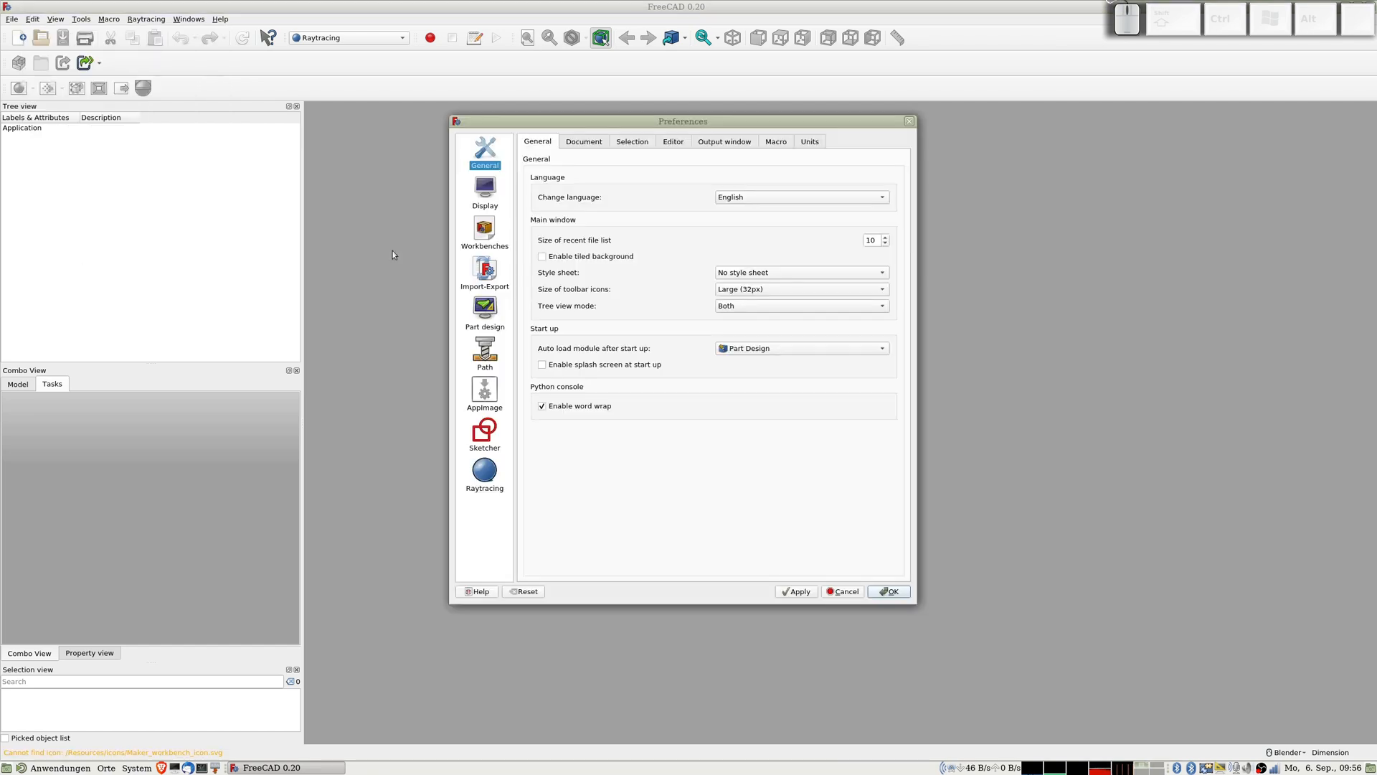
pyautogui.click(793, 195)
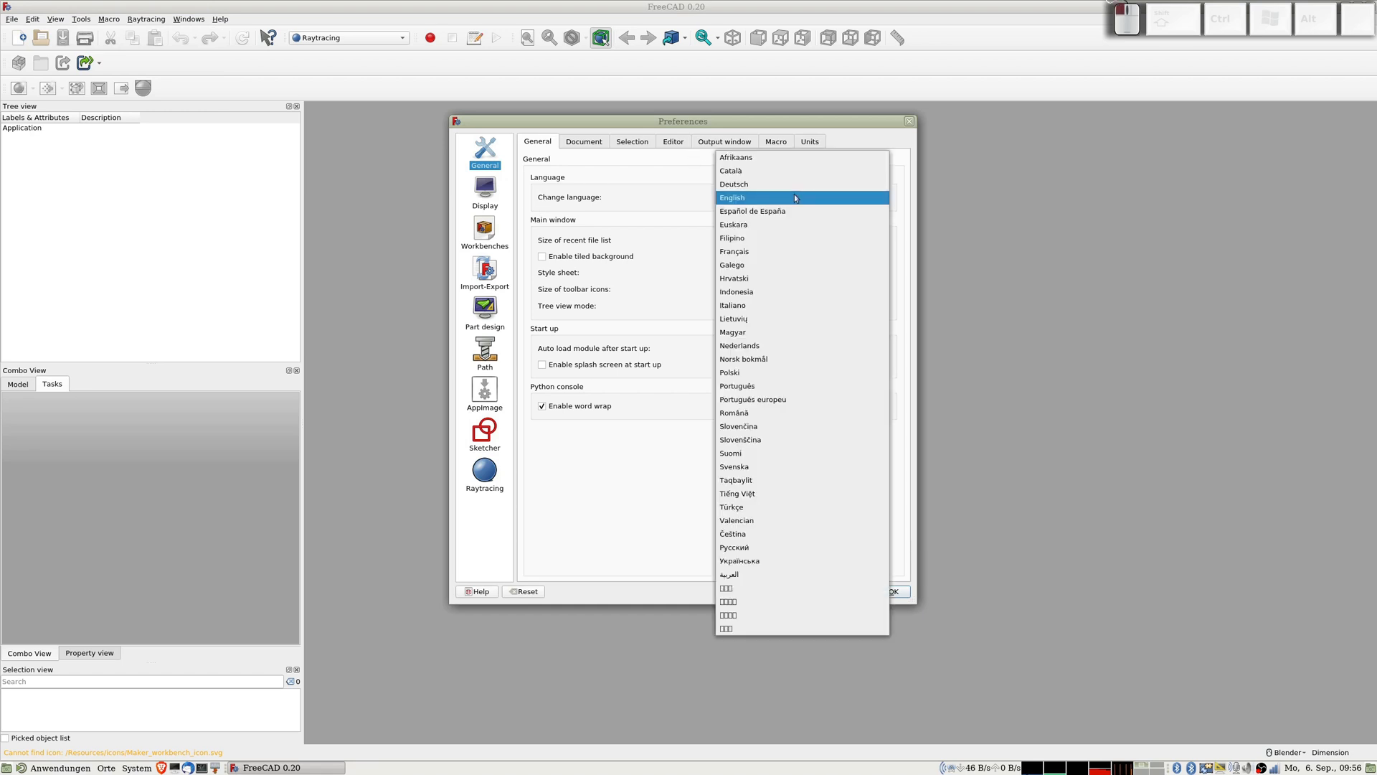
pyautogui.click(771, 185)
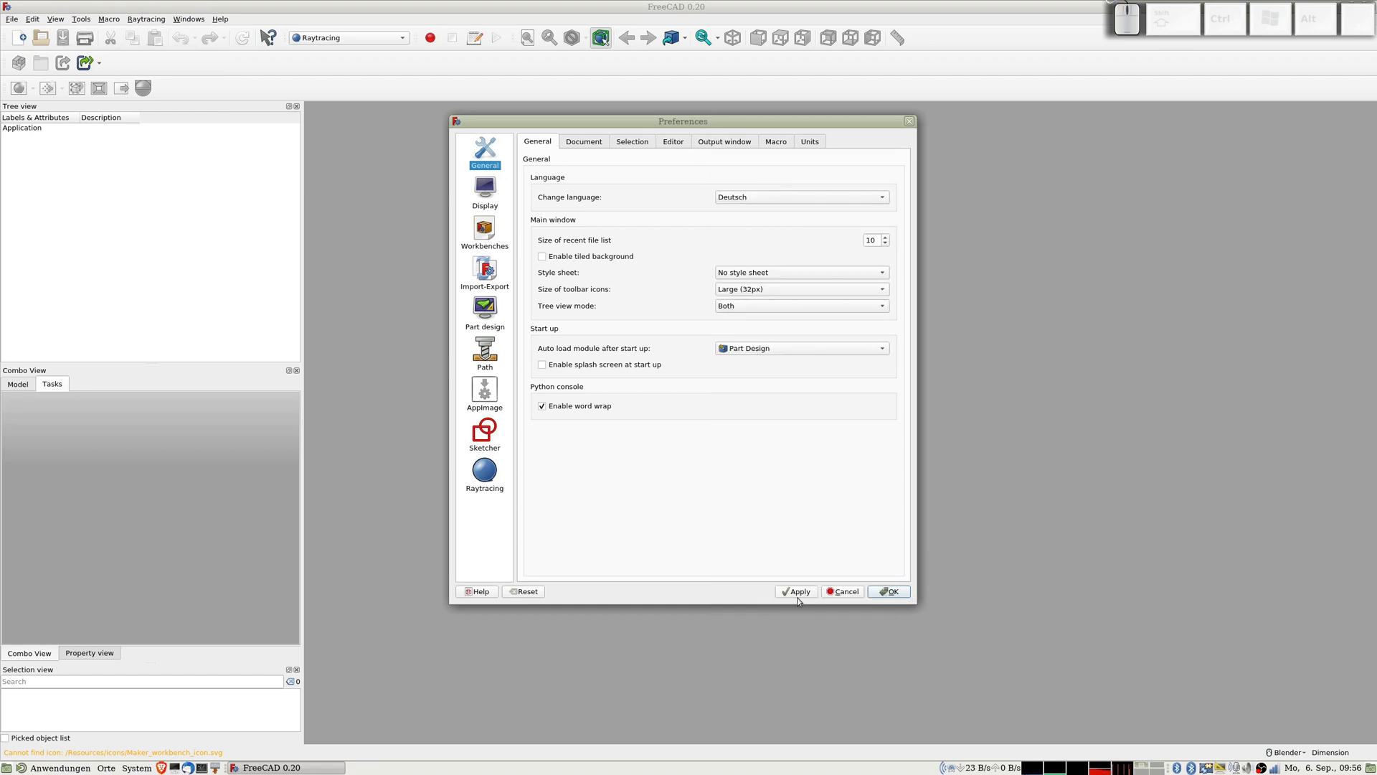
pyautogui.click(798, 592)
pyautogui.click(891, 592)
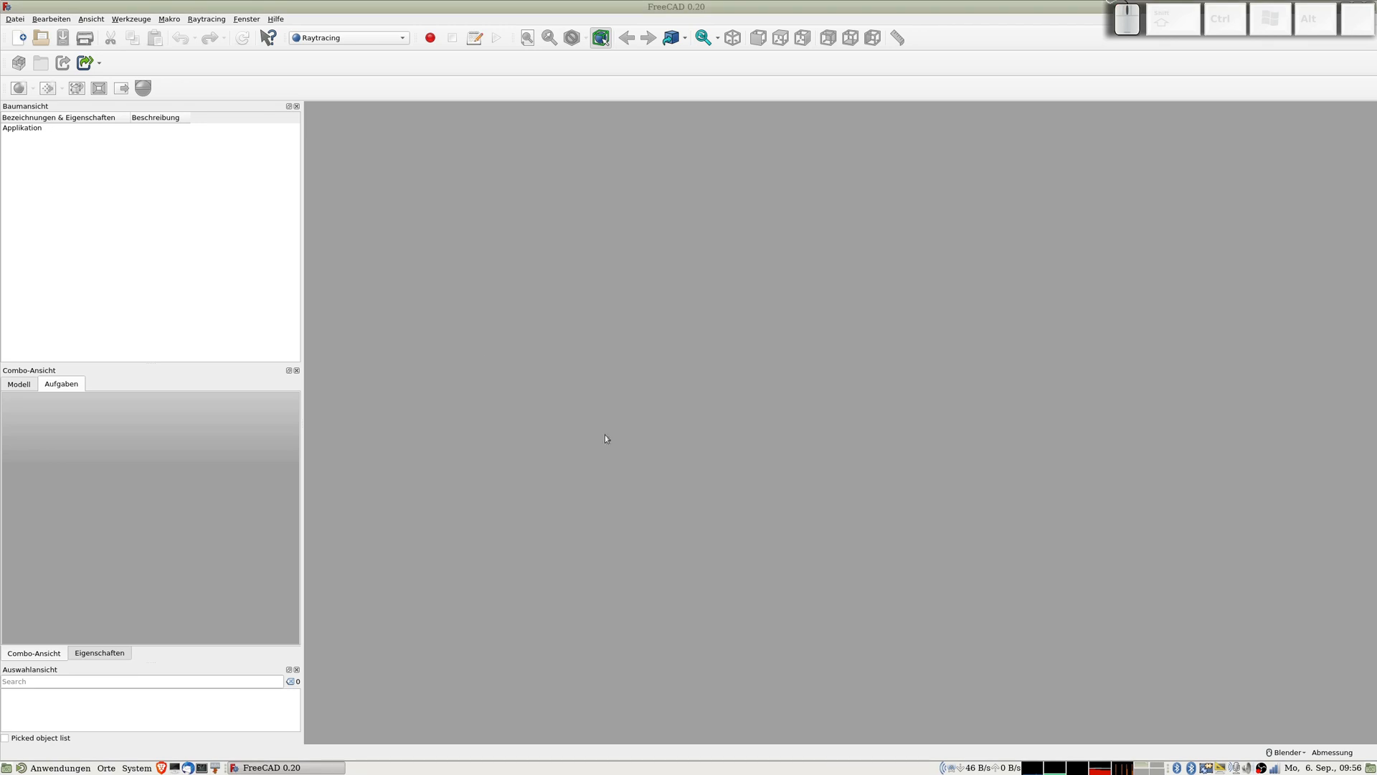
# Open the settings once more and check the version information in the German interface.
pyautogui.click(49, 20)
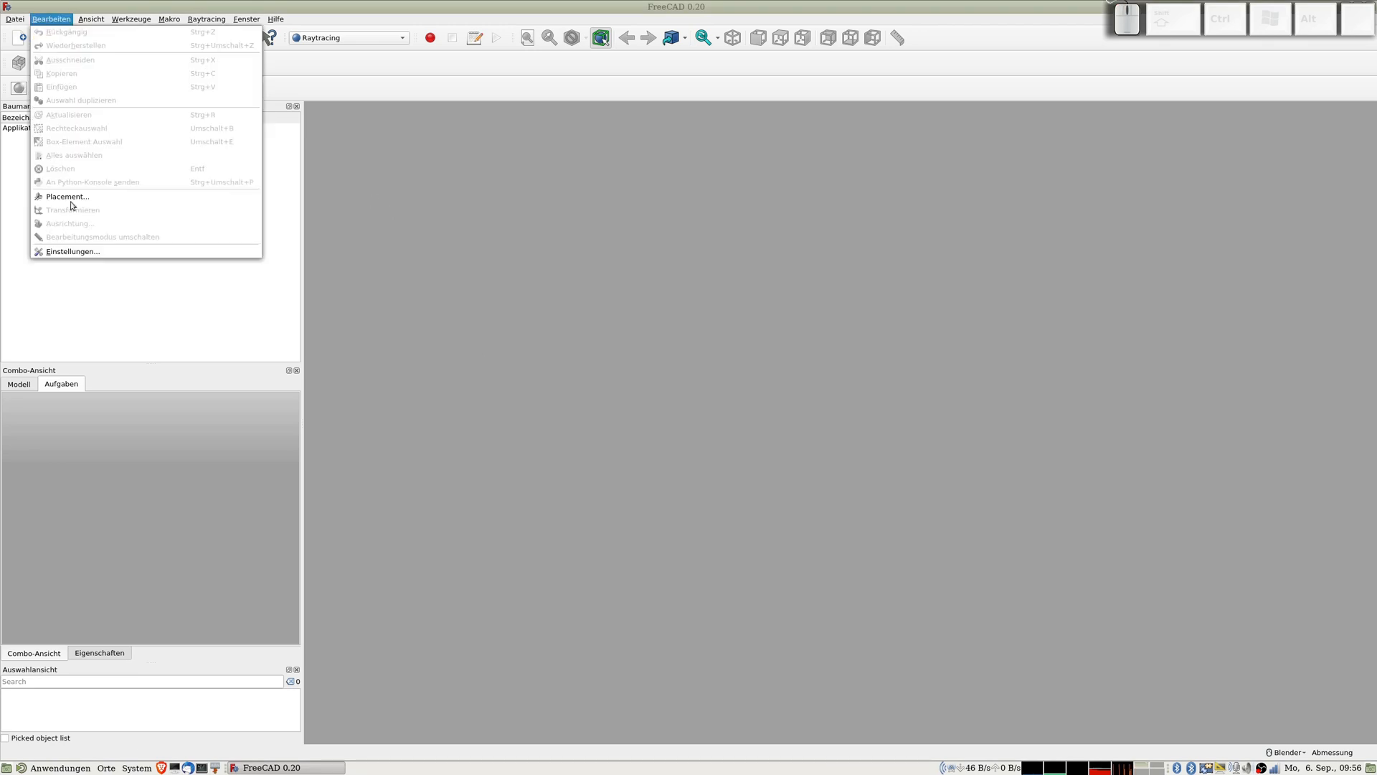
pyautogui.click(80, 252)
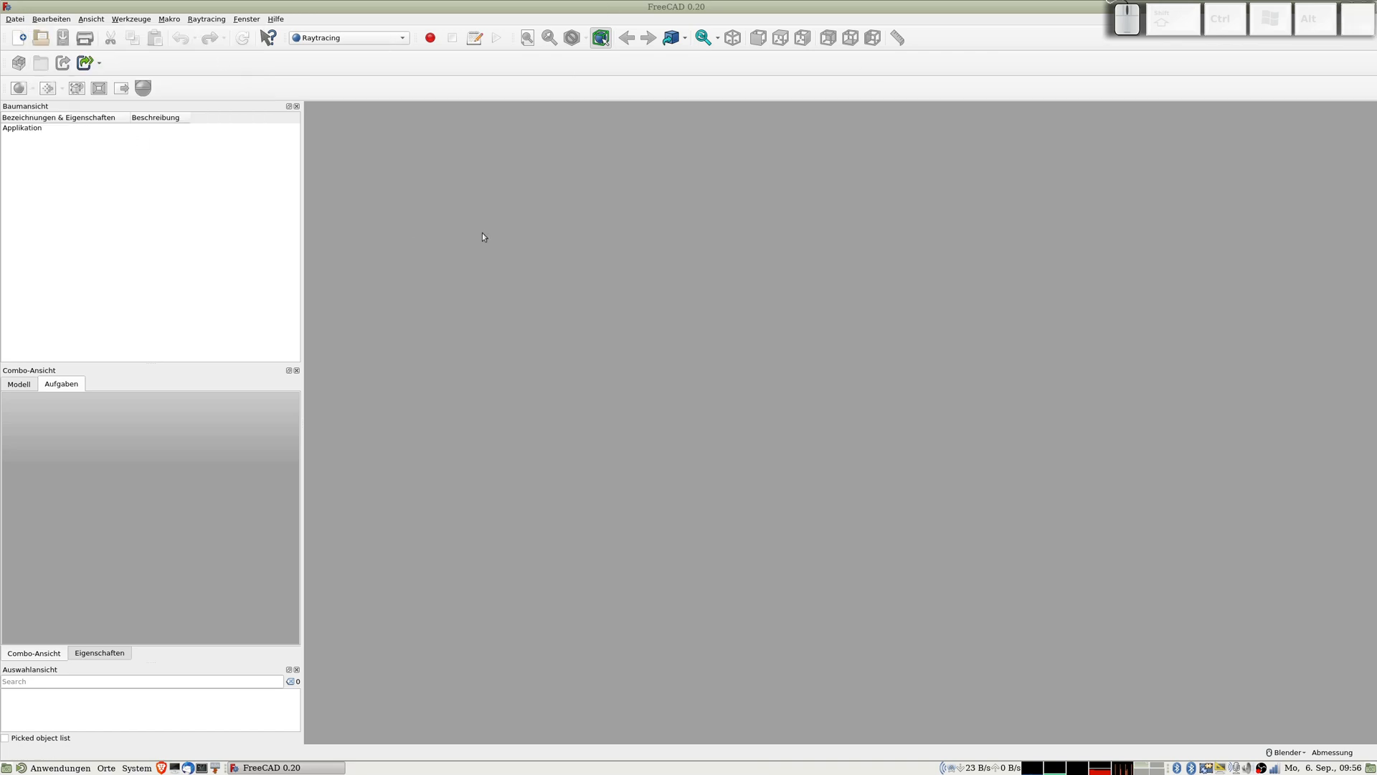
pyautogui.click(280, 19)
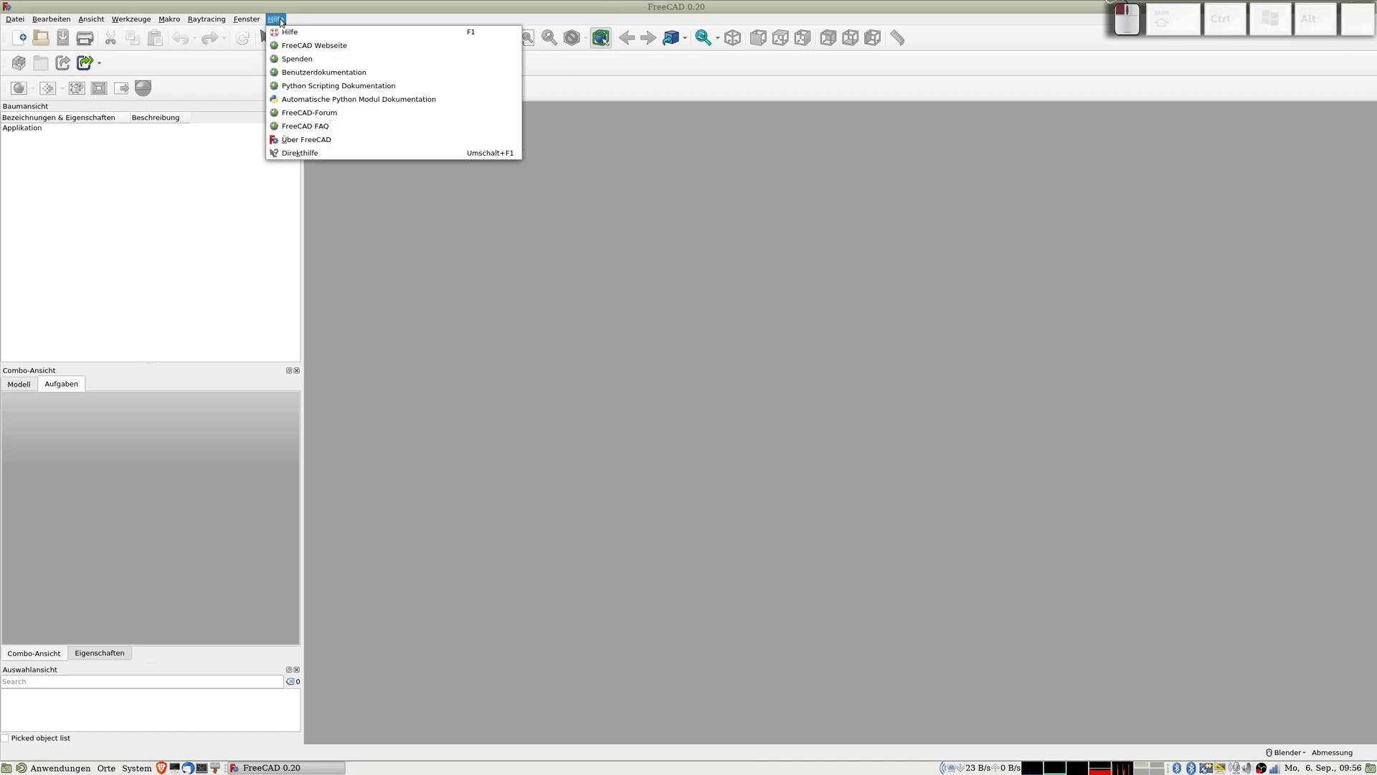
pyautogui.click(314, 140)
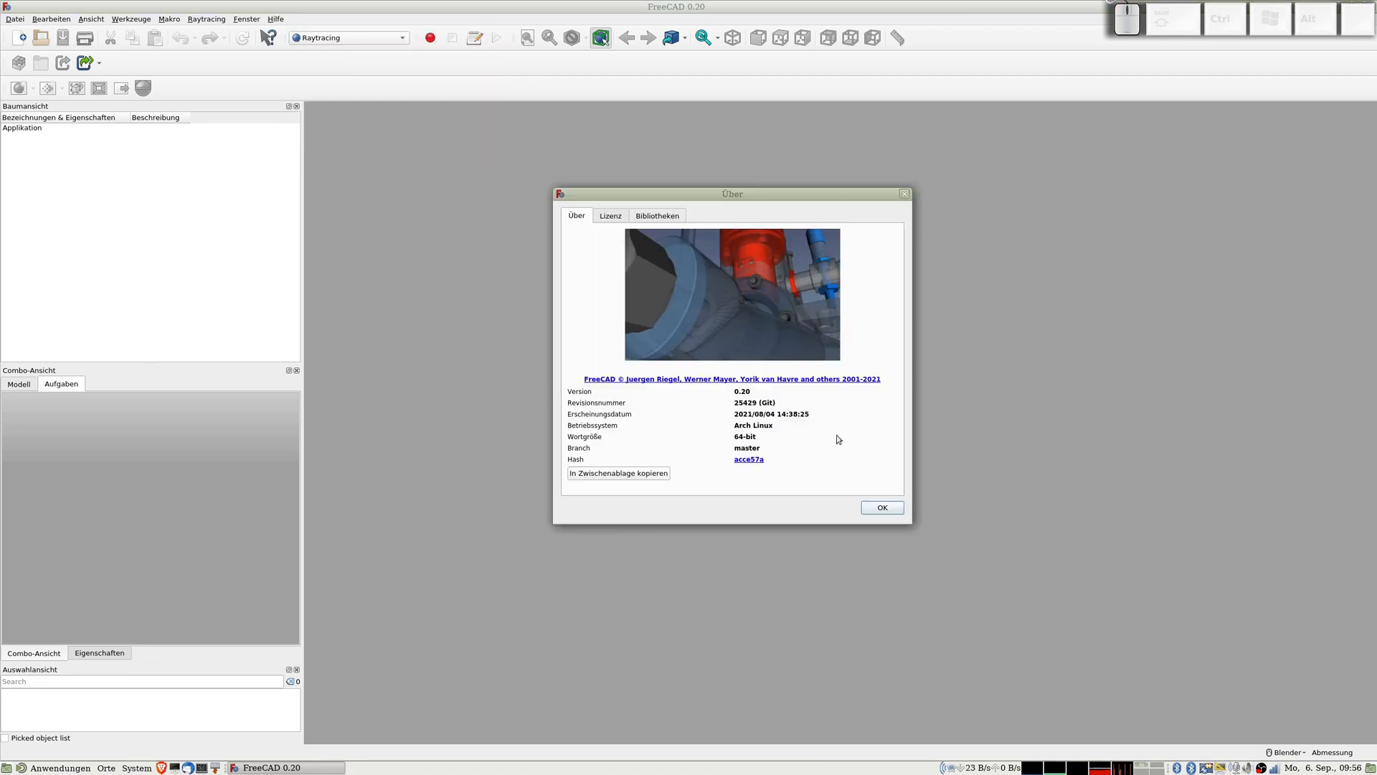
pyautogui.click(879, 510)
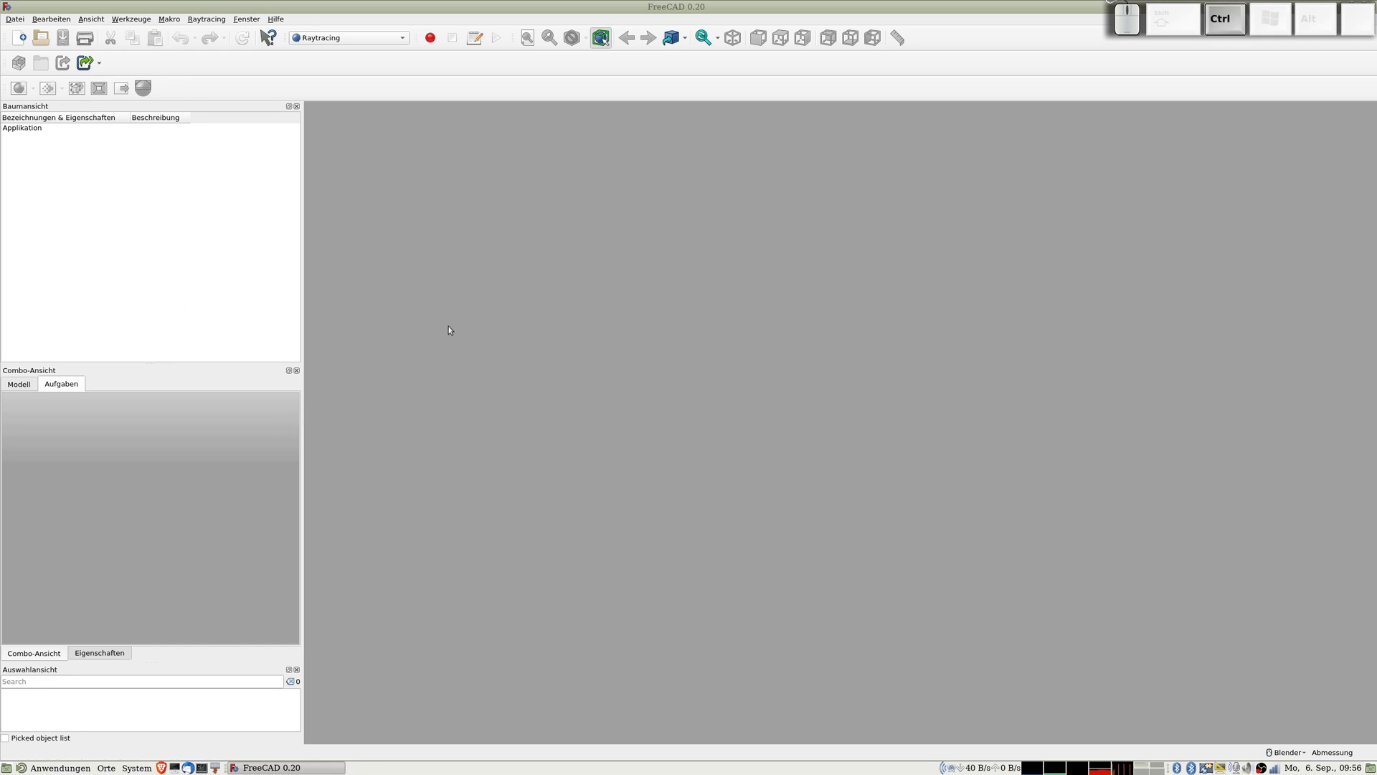
# Create a new empty document and switch to the Part Design workbench.
pyautogui.hotkey('ctrl', 'n')
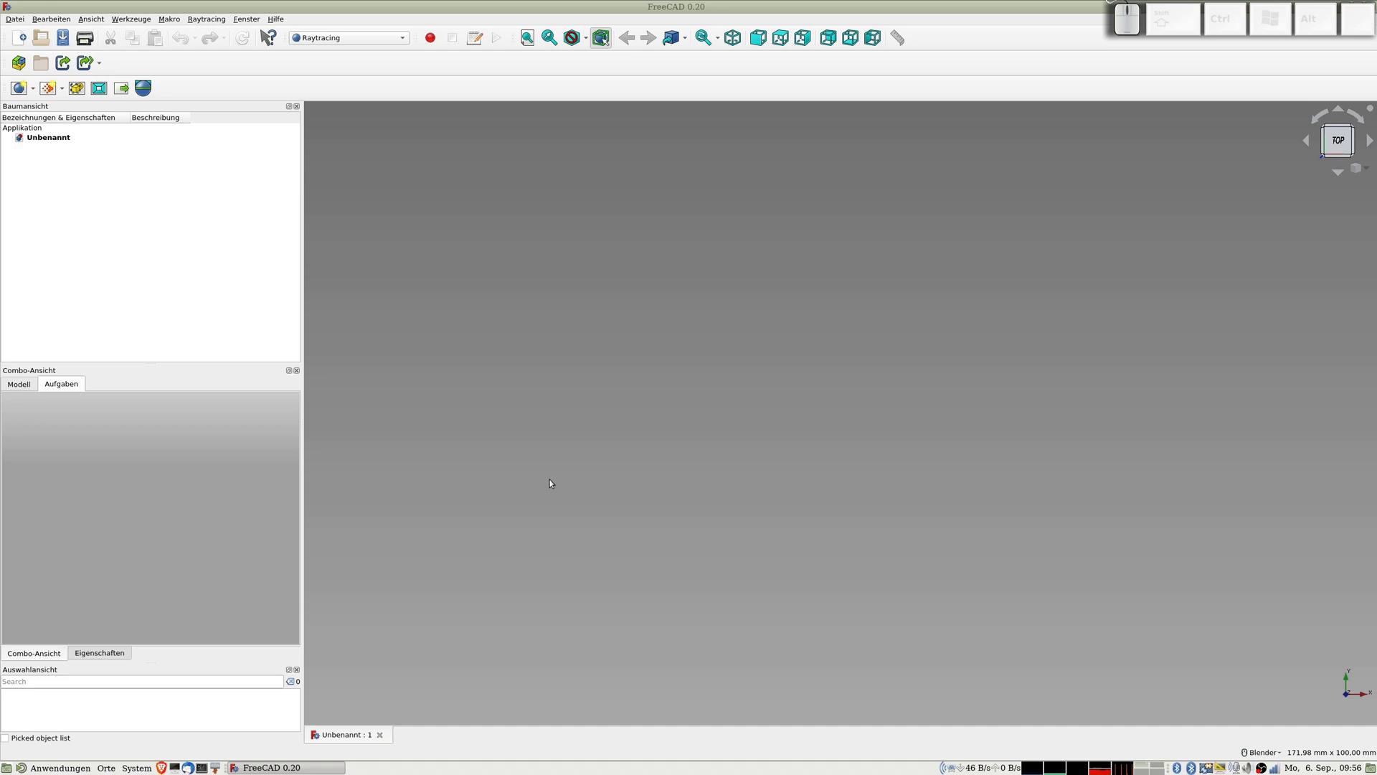
pyautogui.click(320, 40)
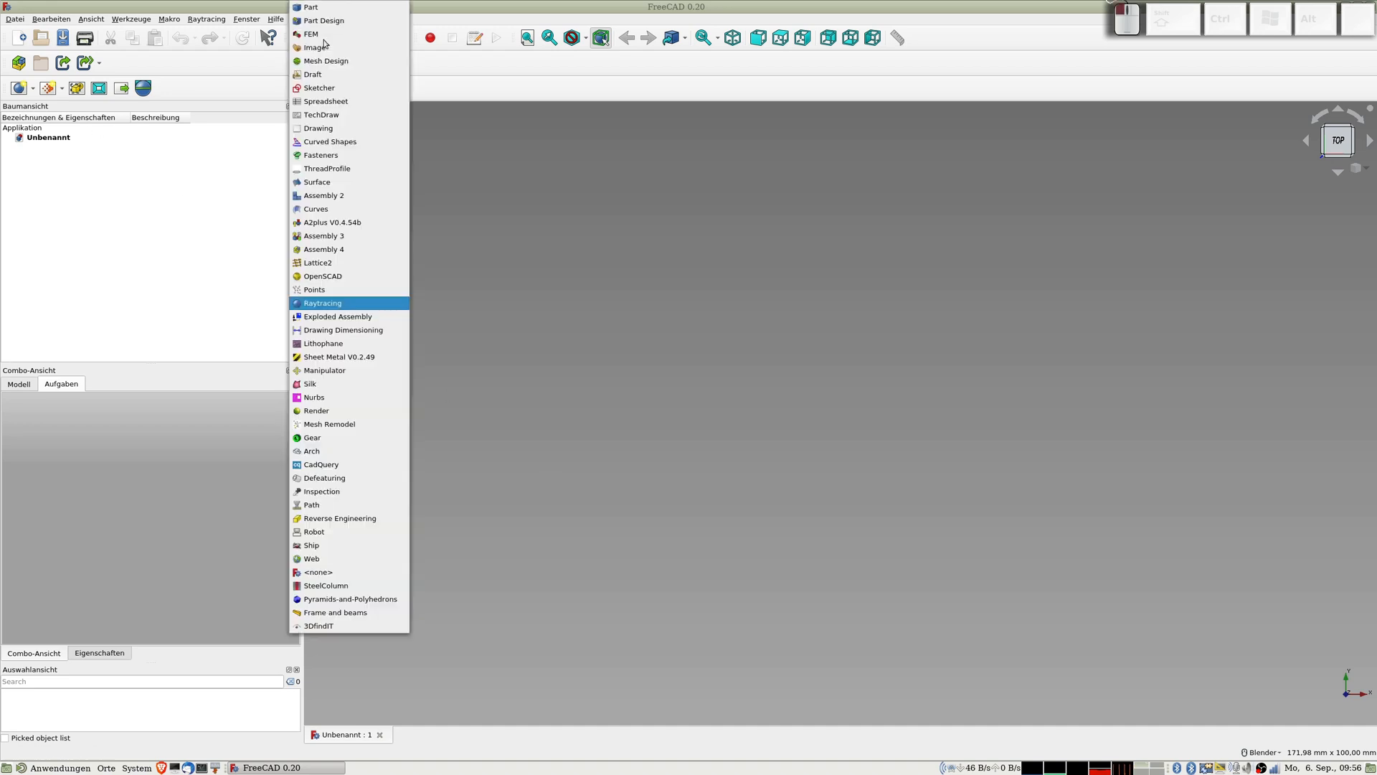
pyautogui.click(332, 21)
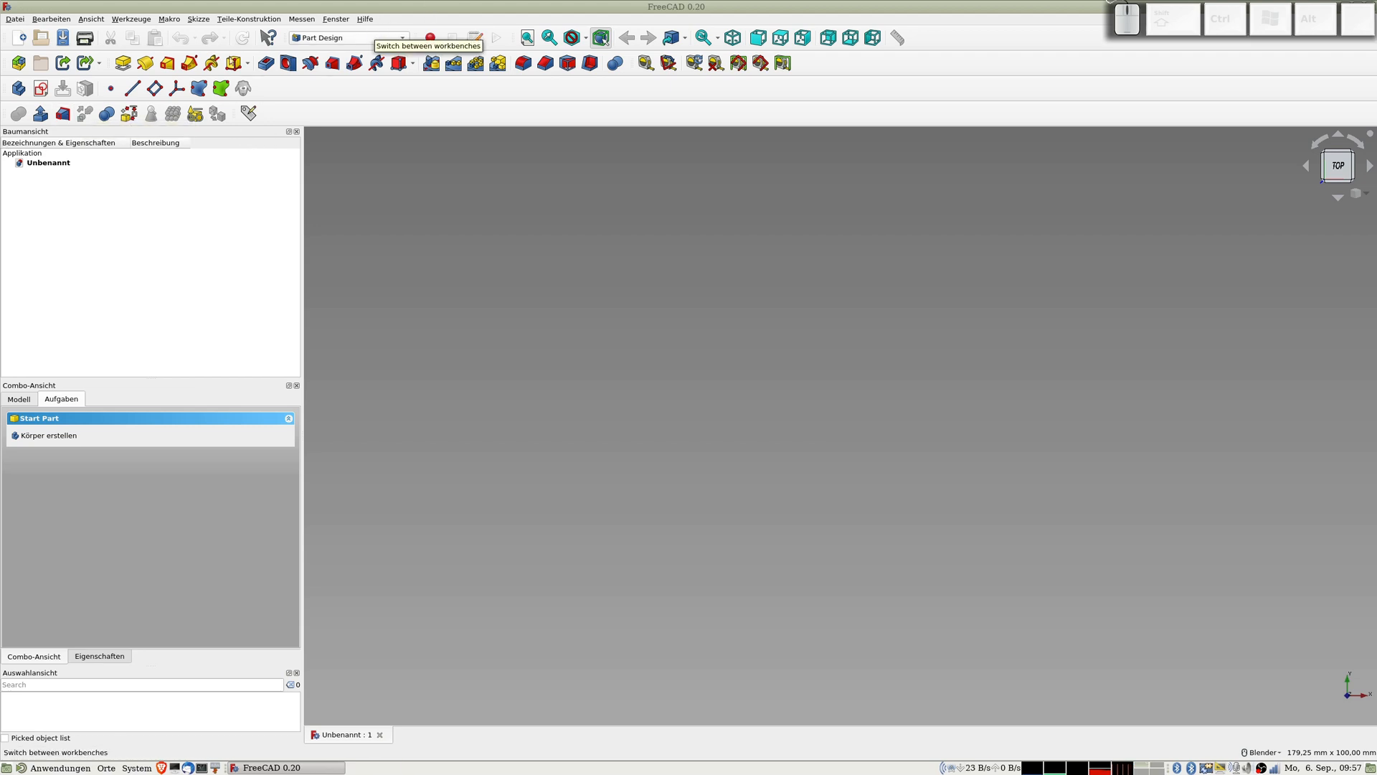
# Switch to the Part workbench and examine which commands it offers for creating a copy.
pyautogui.click(363, 36)
pyautogui.click(318, 26)
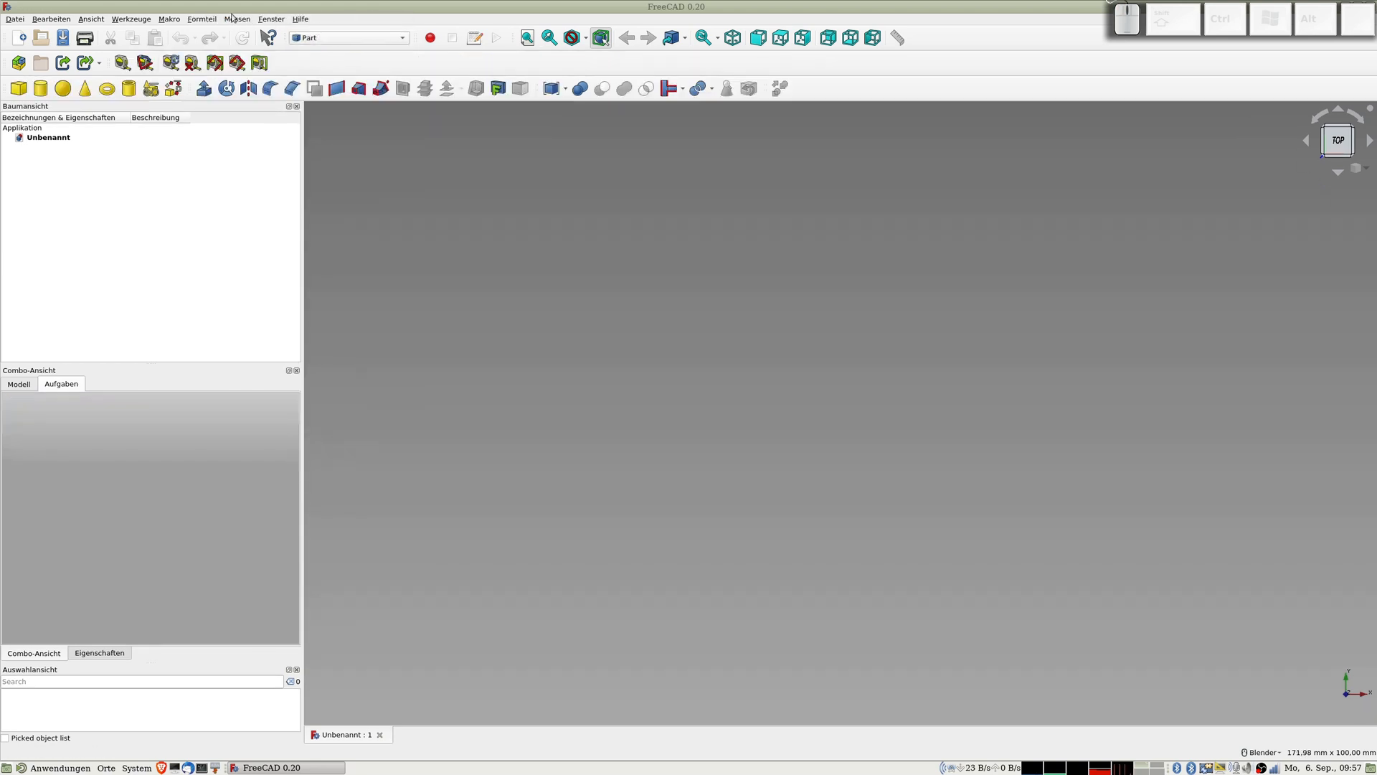
pyautogui.click(208, 19)
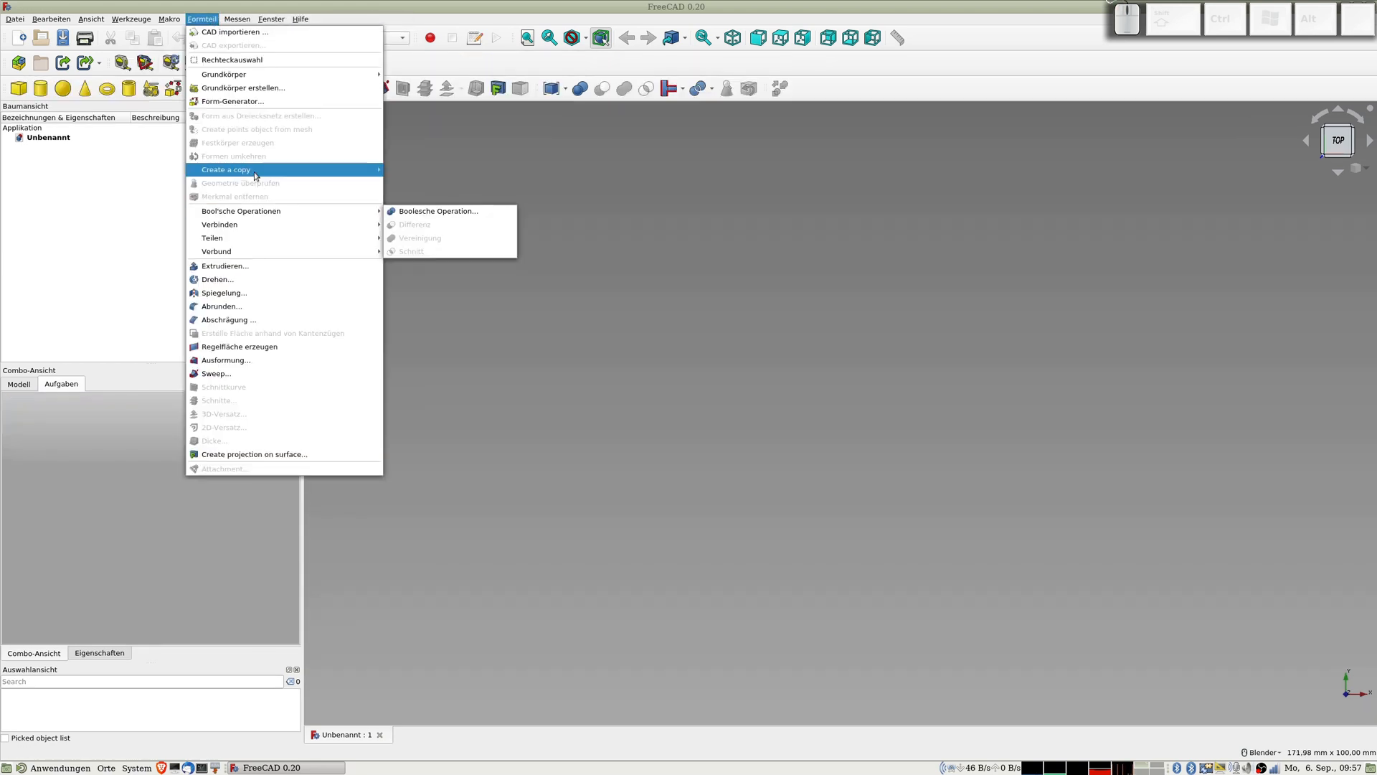
pyautogui.moveTo(287, 169)
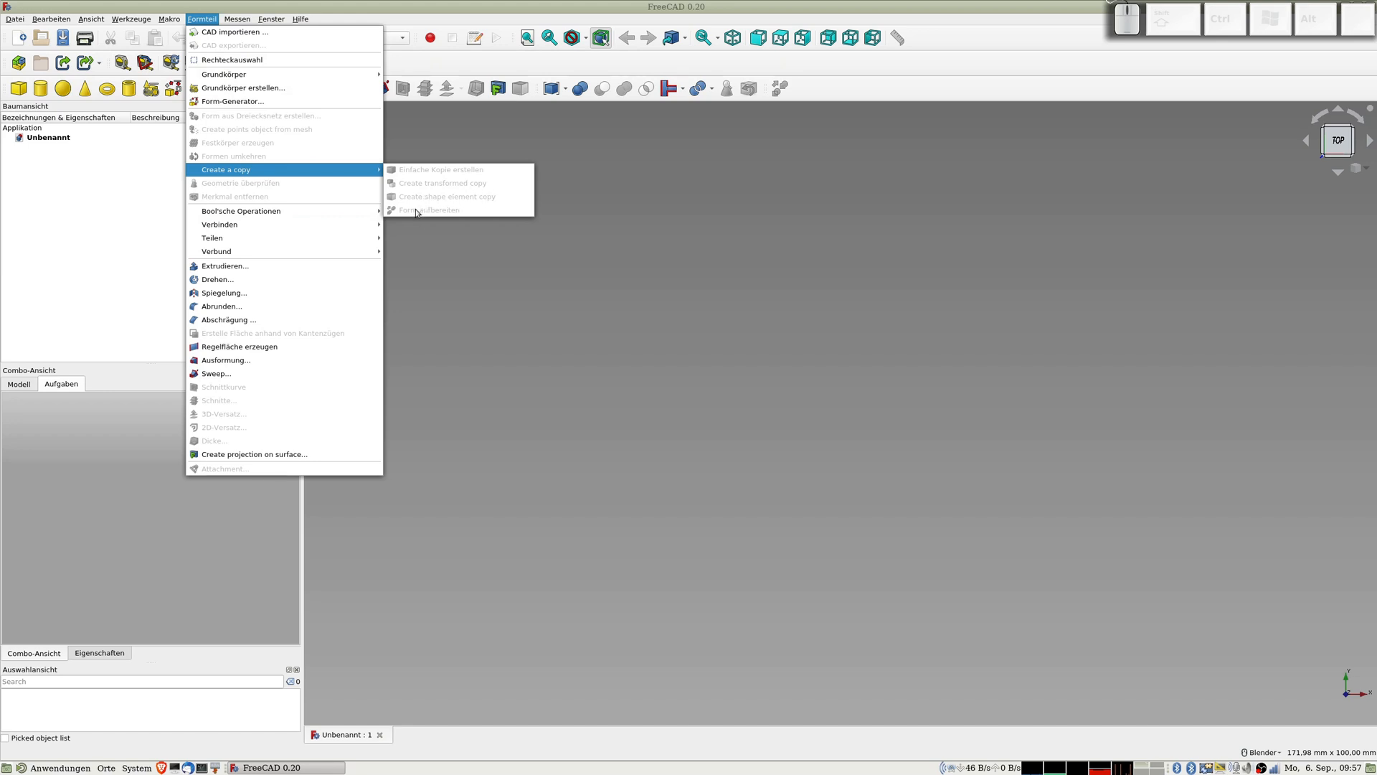
pyautogui.click(646, 281)
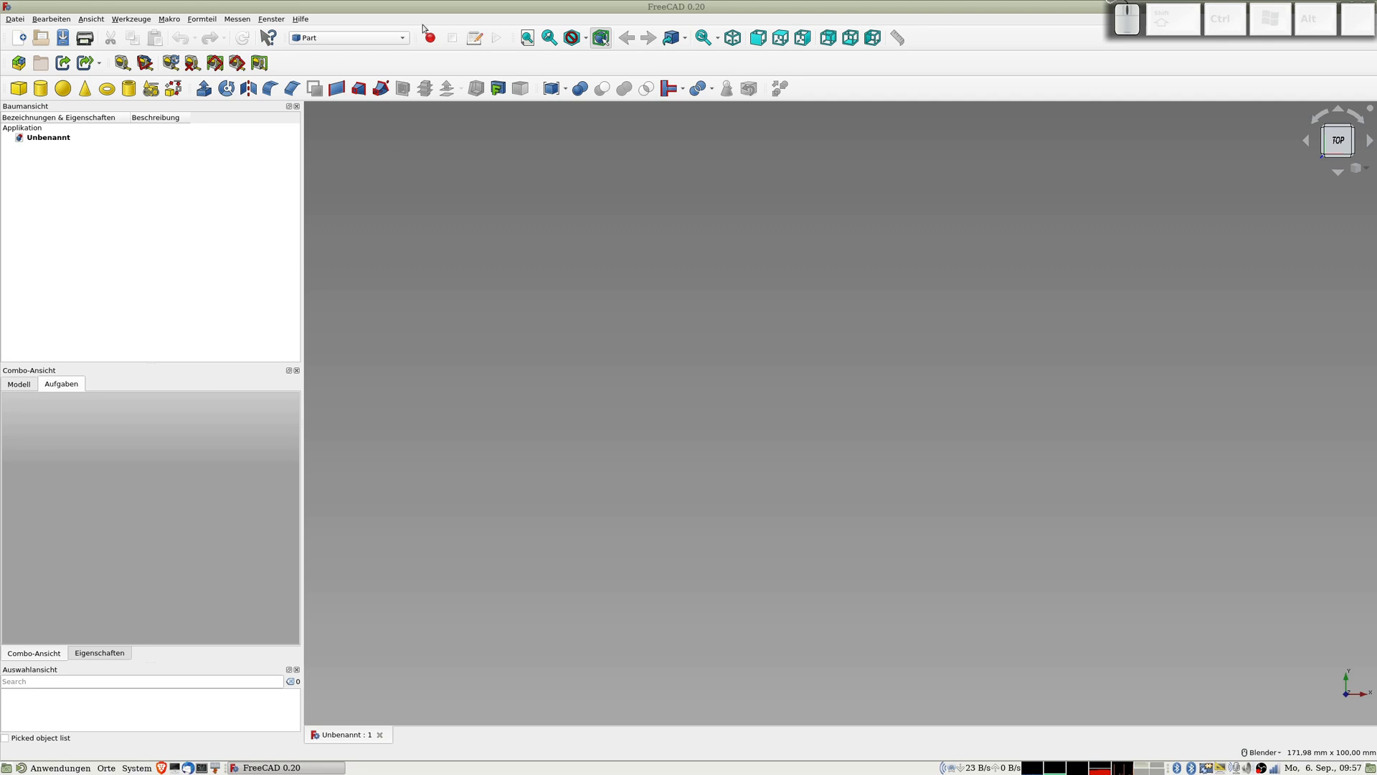
# Switch to the Mesh Design workbench and start importing a mesh file.
pyautogui.click(335, 39)
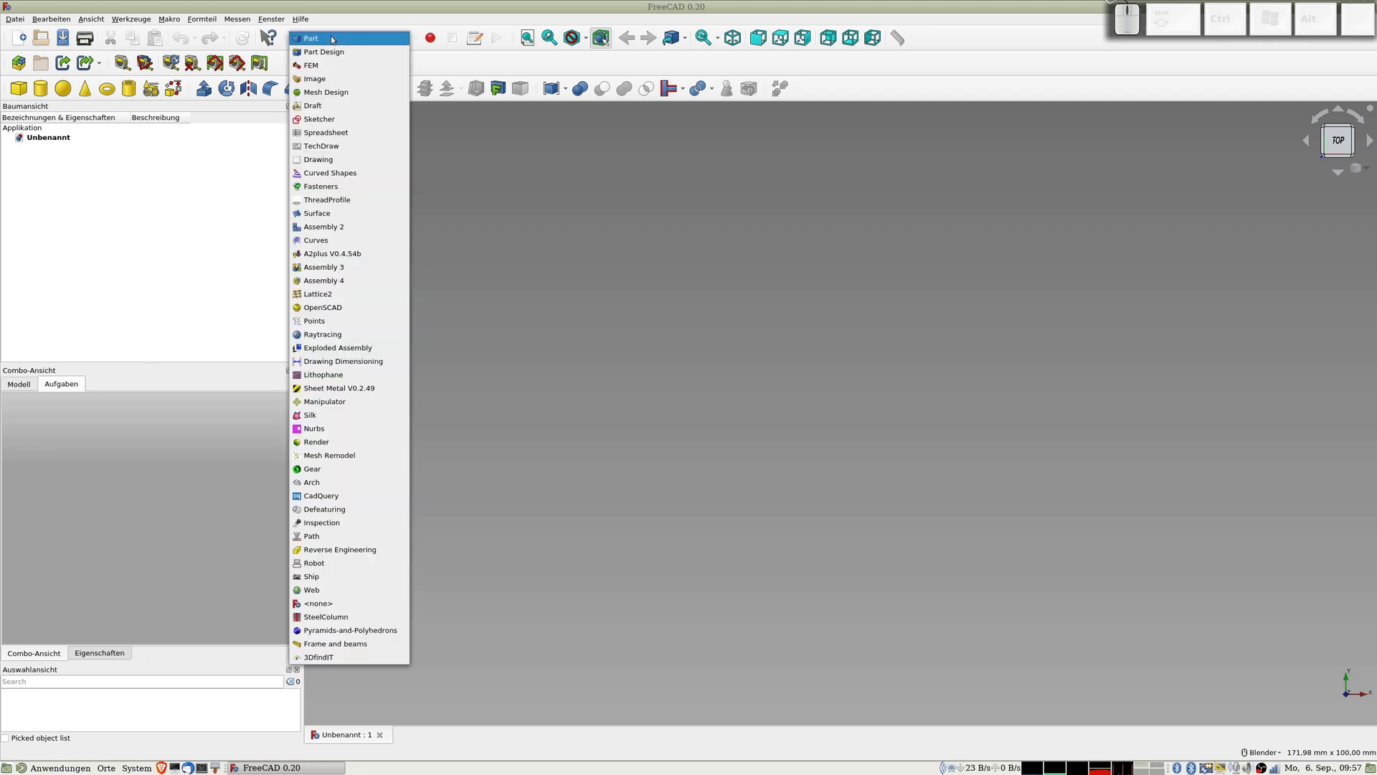
pyautogui.click(324, 92)
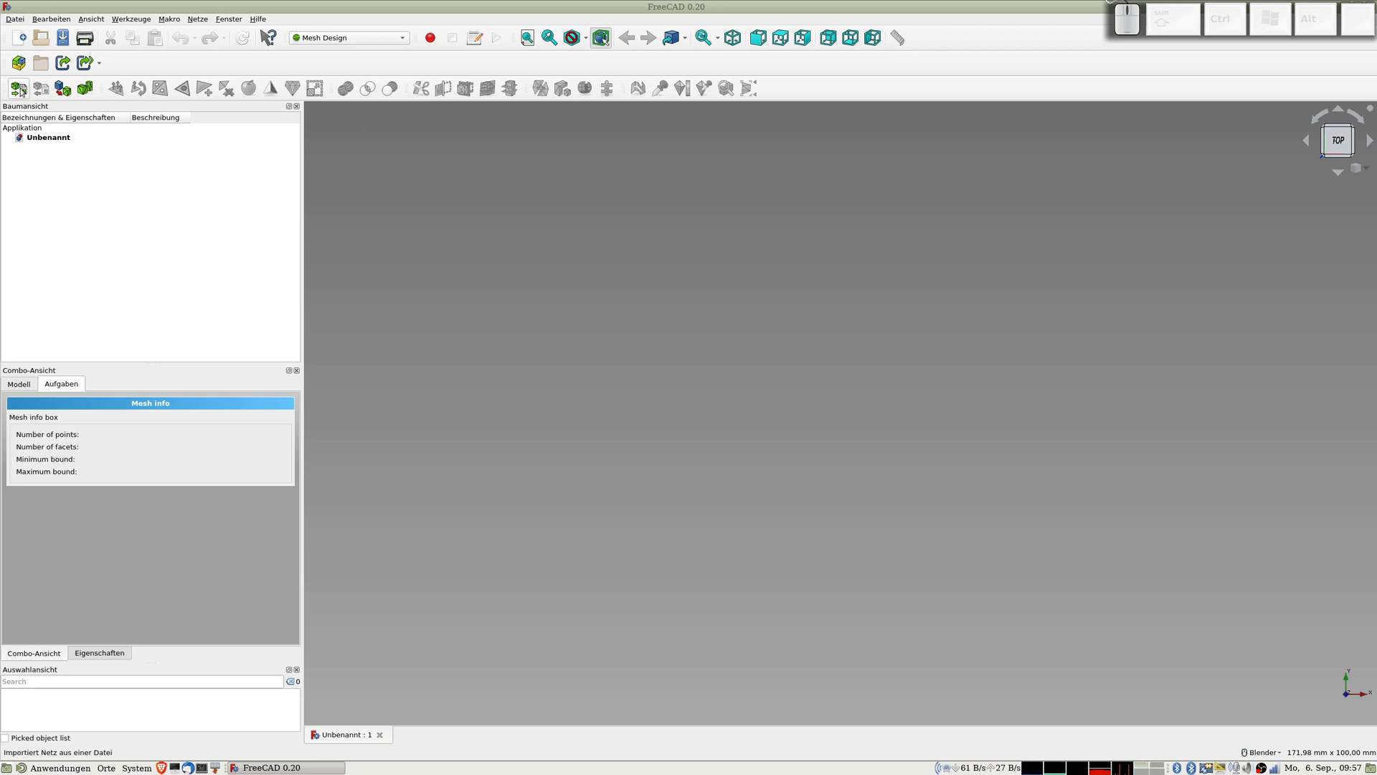
pyautogui.click(20, 89)
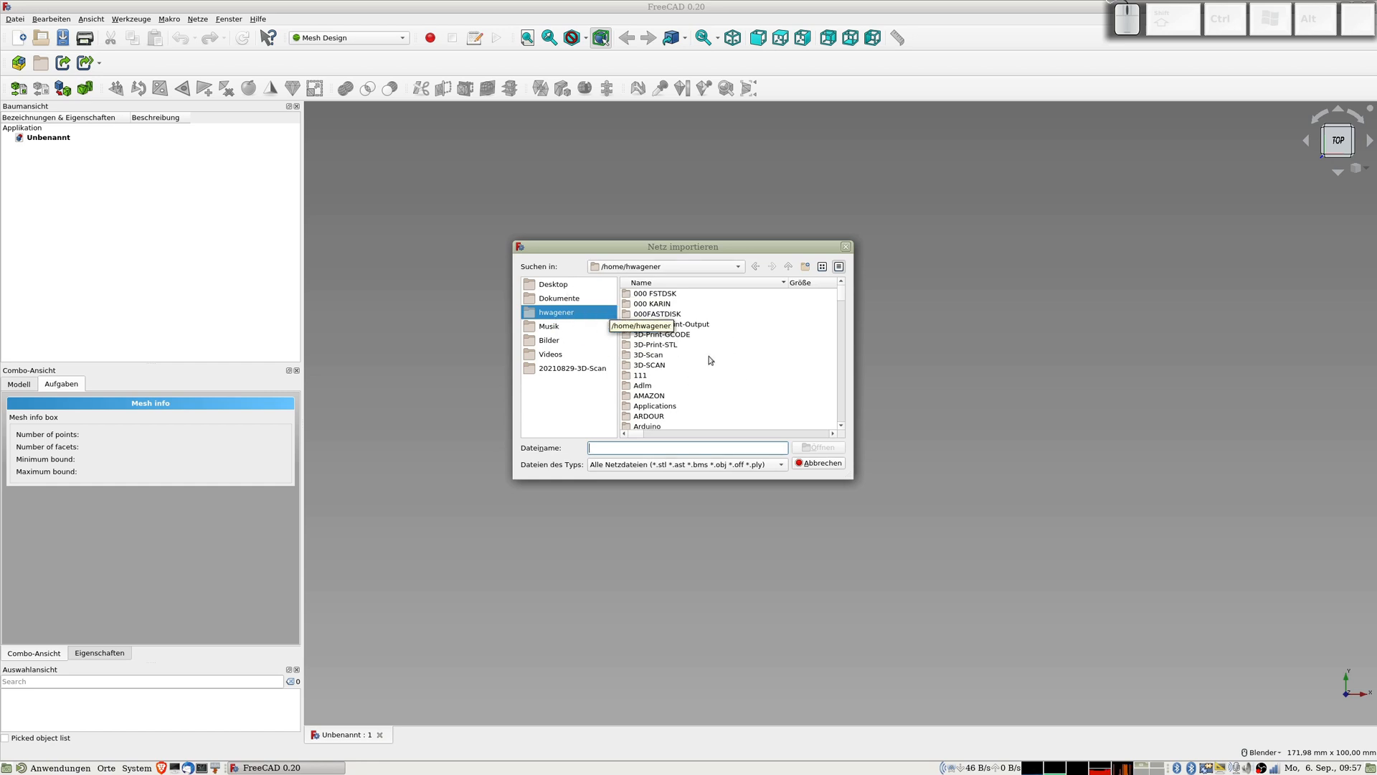
# Browse for the mesh to import in Downloads/3D-Druck/000 Thingiverse/20210906-Haken.
pyautogui.scroll(-7, 668, 358)
pyautogui.scroll(-4, 669, 357)
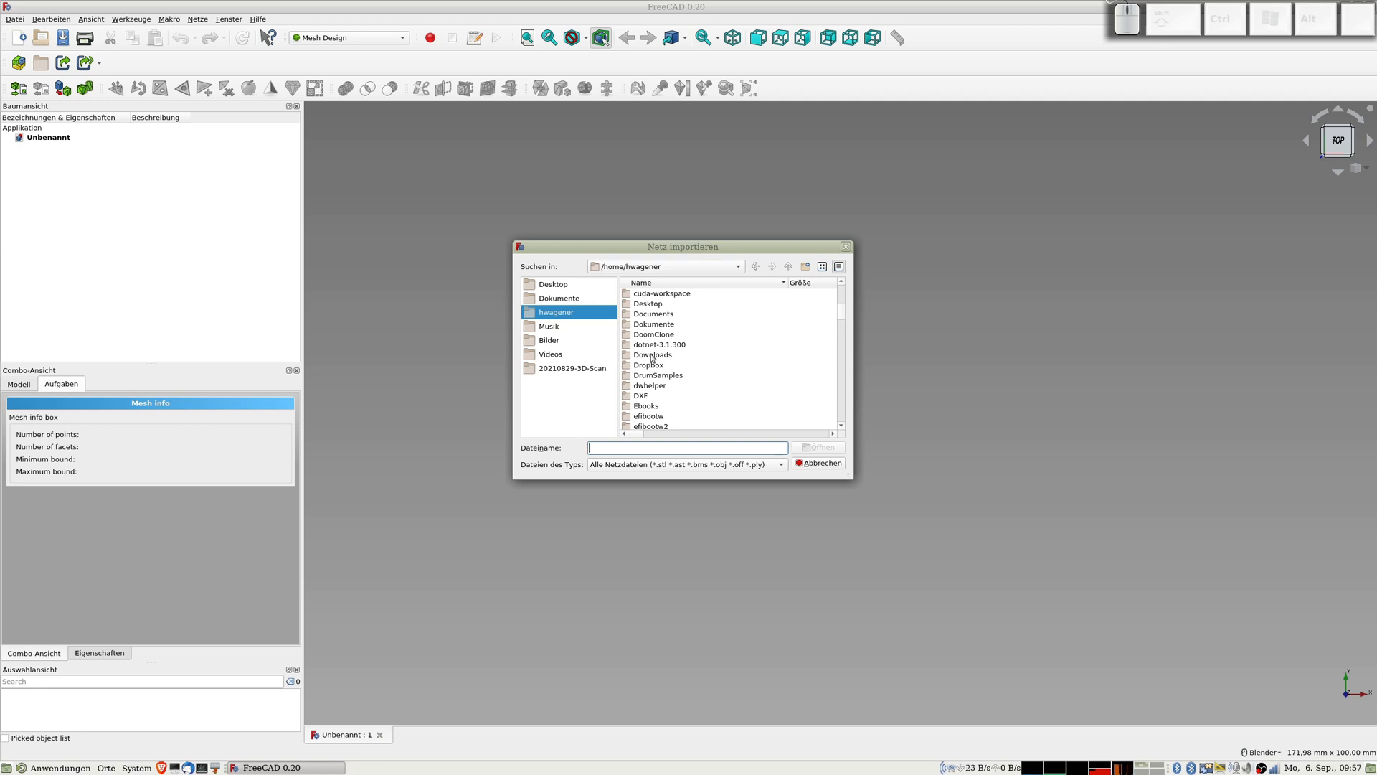
pyautogui.doubleClick(652, 355)
pyautogui.doubleClick(662, 324)
pyautogui.click(666, 295)
pyautogui.doubleClick(666, 294)
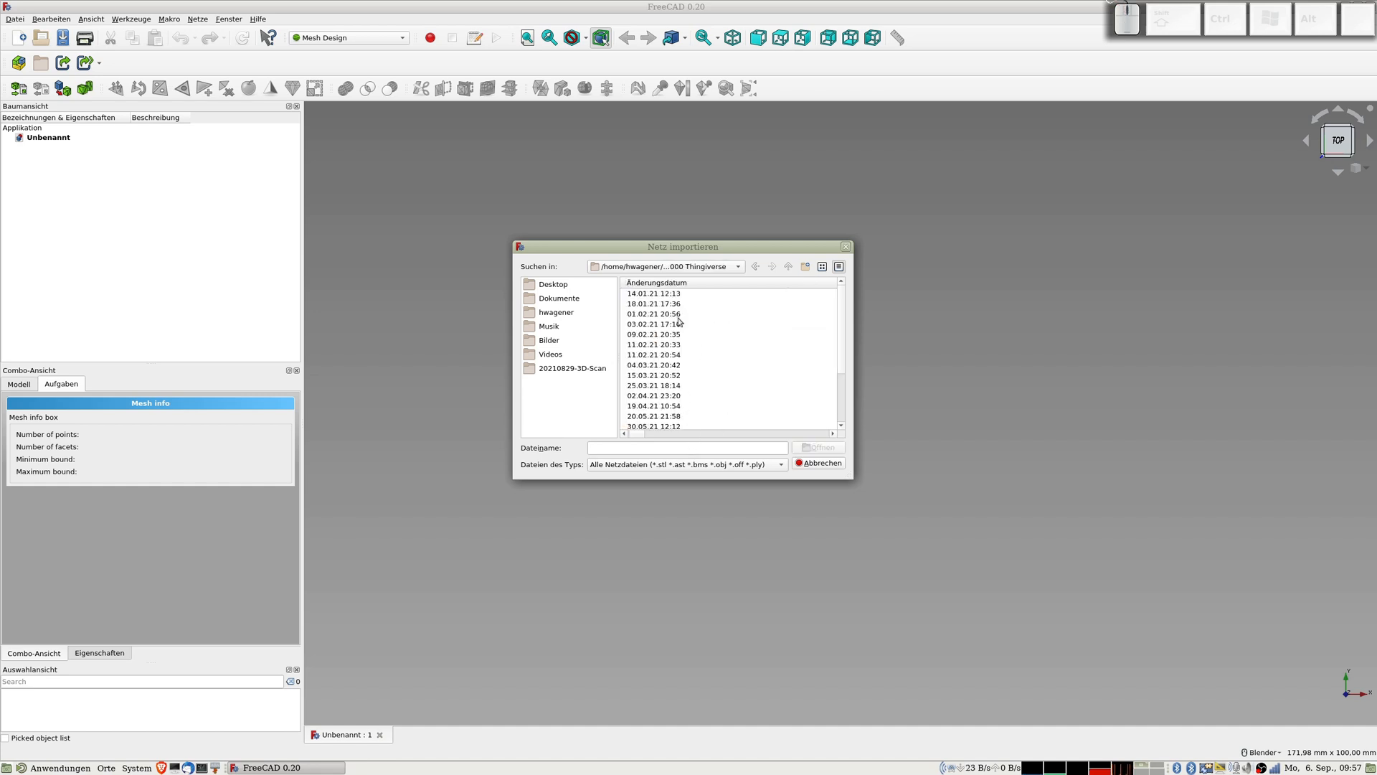
pyautogui.moveTo(638, 433); pyautogui.dragTo(594, 425)
pyautogui.scroll(-3, 702, 332)
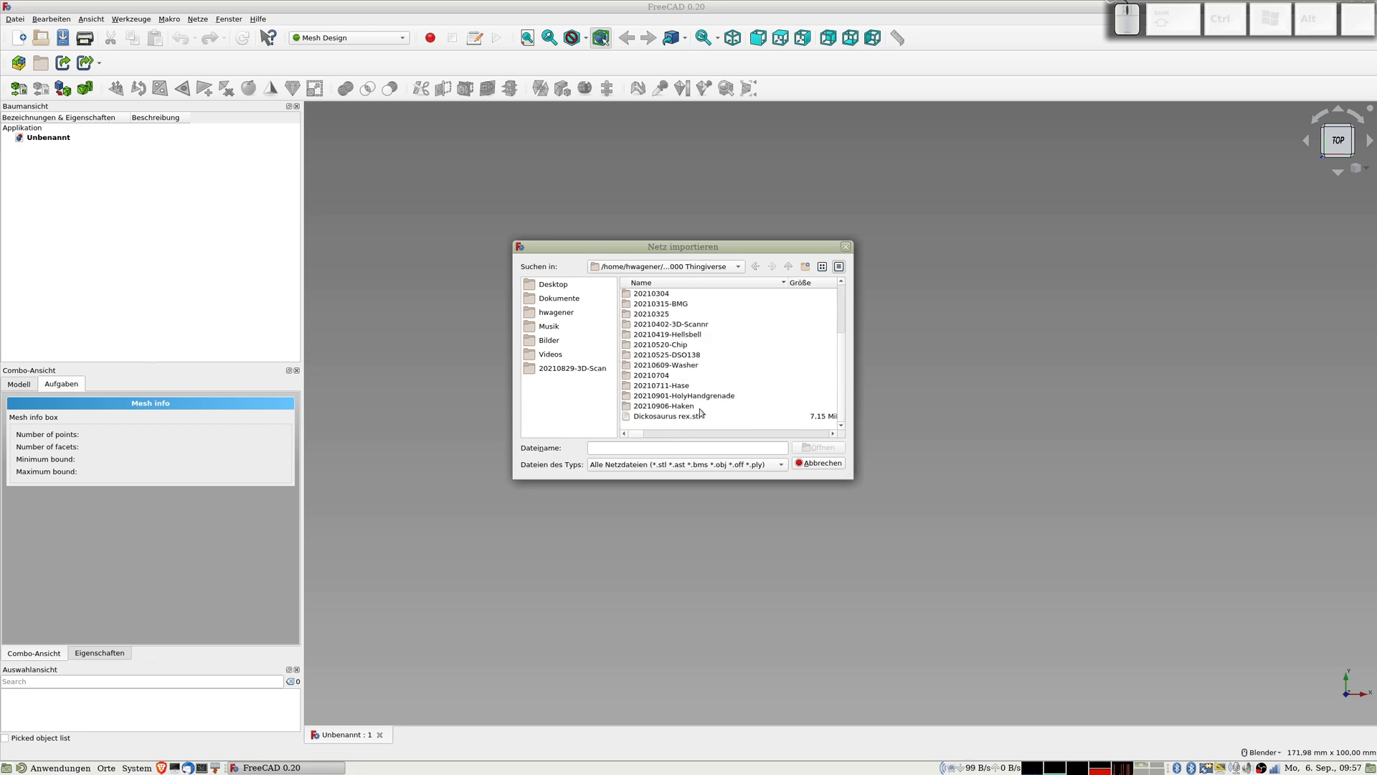
pyautogui.doubleClick(678, 407)
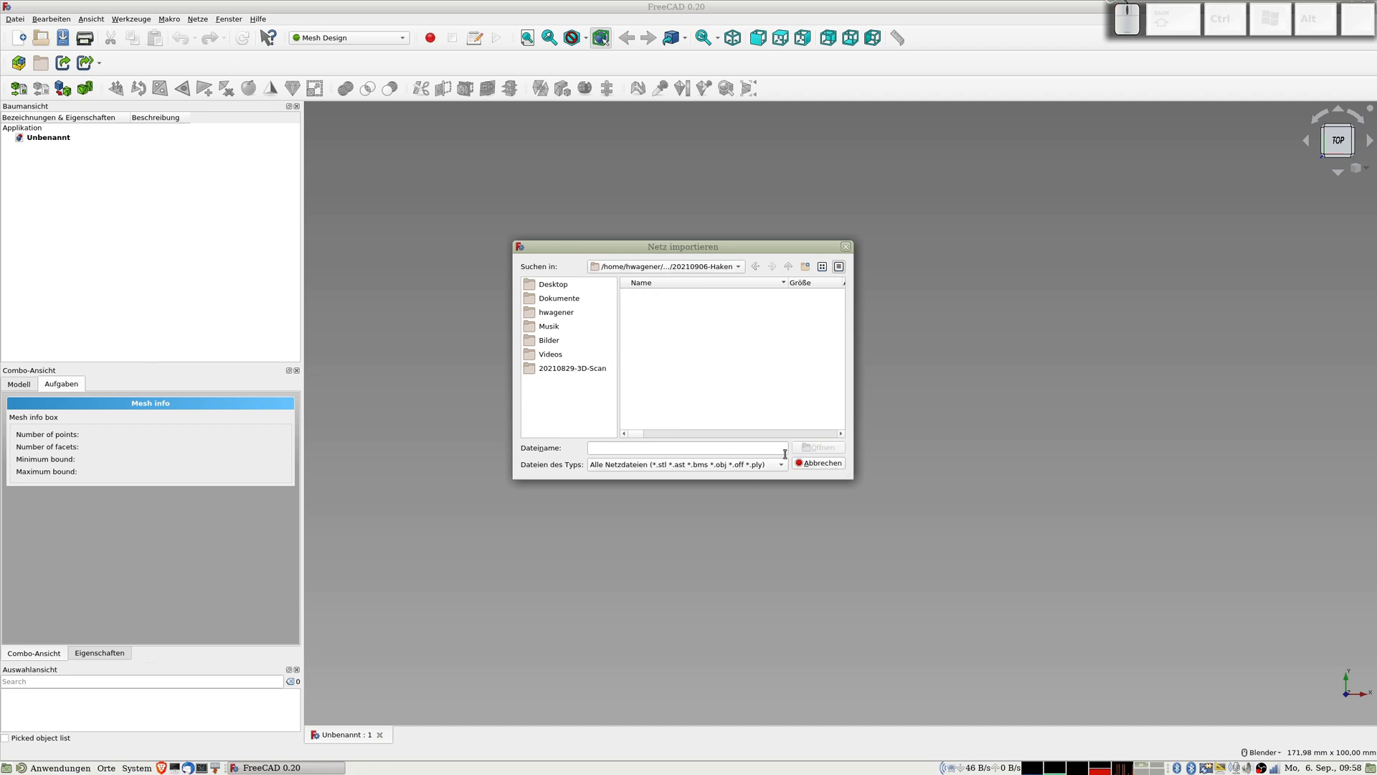
# Switch to the file manager and open the folder Downloads/3D-Druck/000 Thingiverse/20210906-Haken.
pyautogui.press('super')
pyautogui.press('super+e')
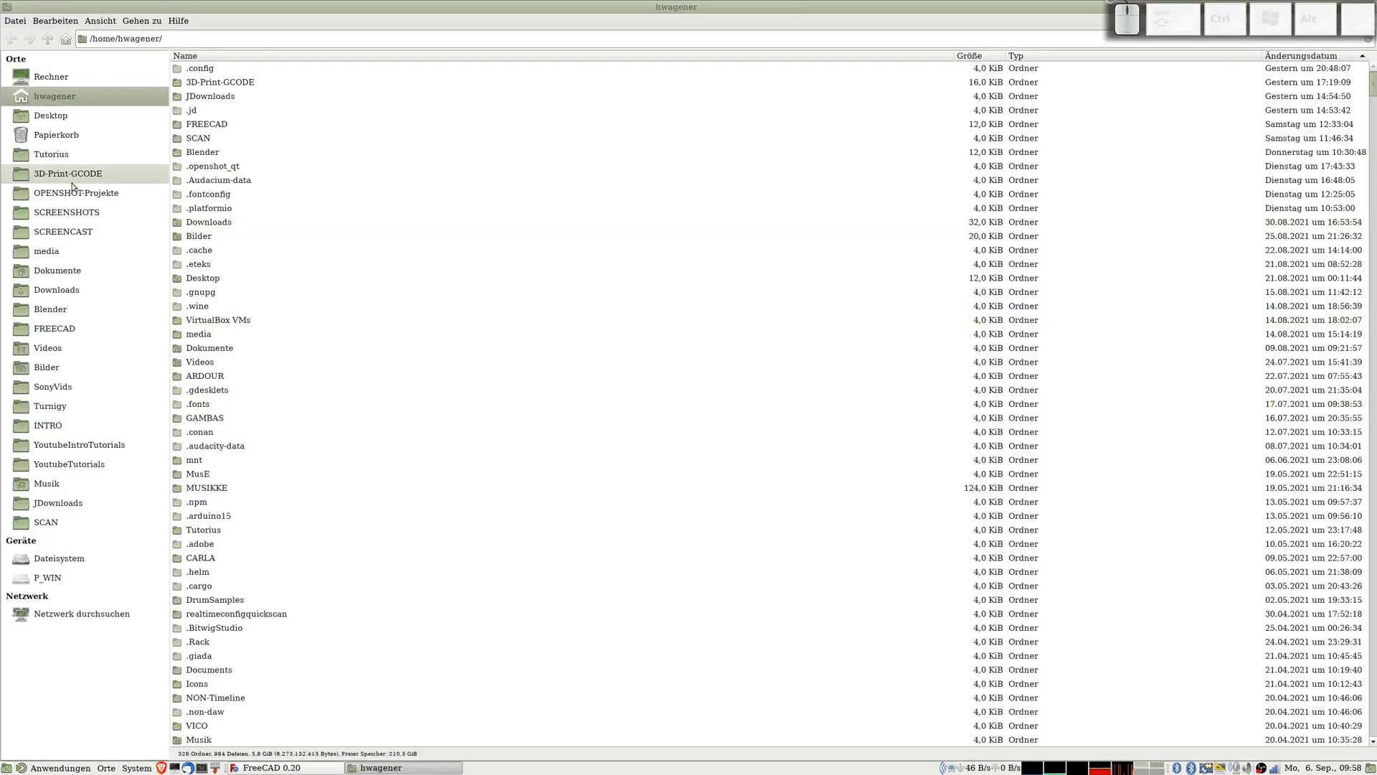
pyautogui.click(58, 289)
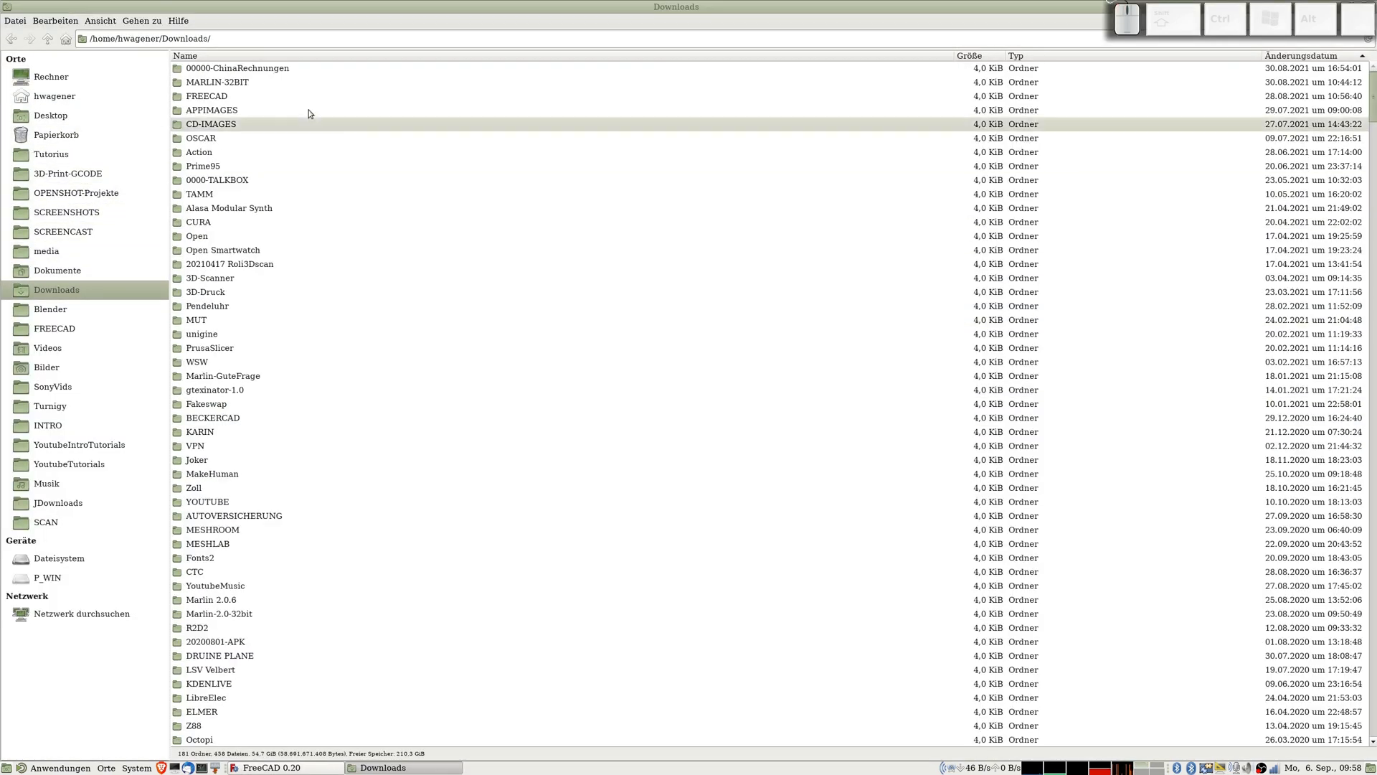
pyautogui.click(220, 57)
pyautogui.doubleClick(217, 113)
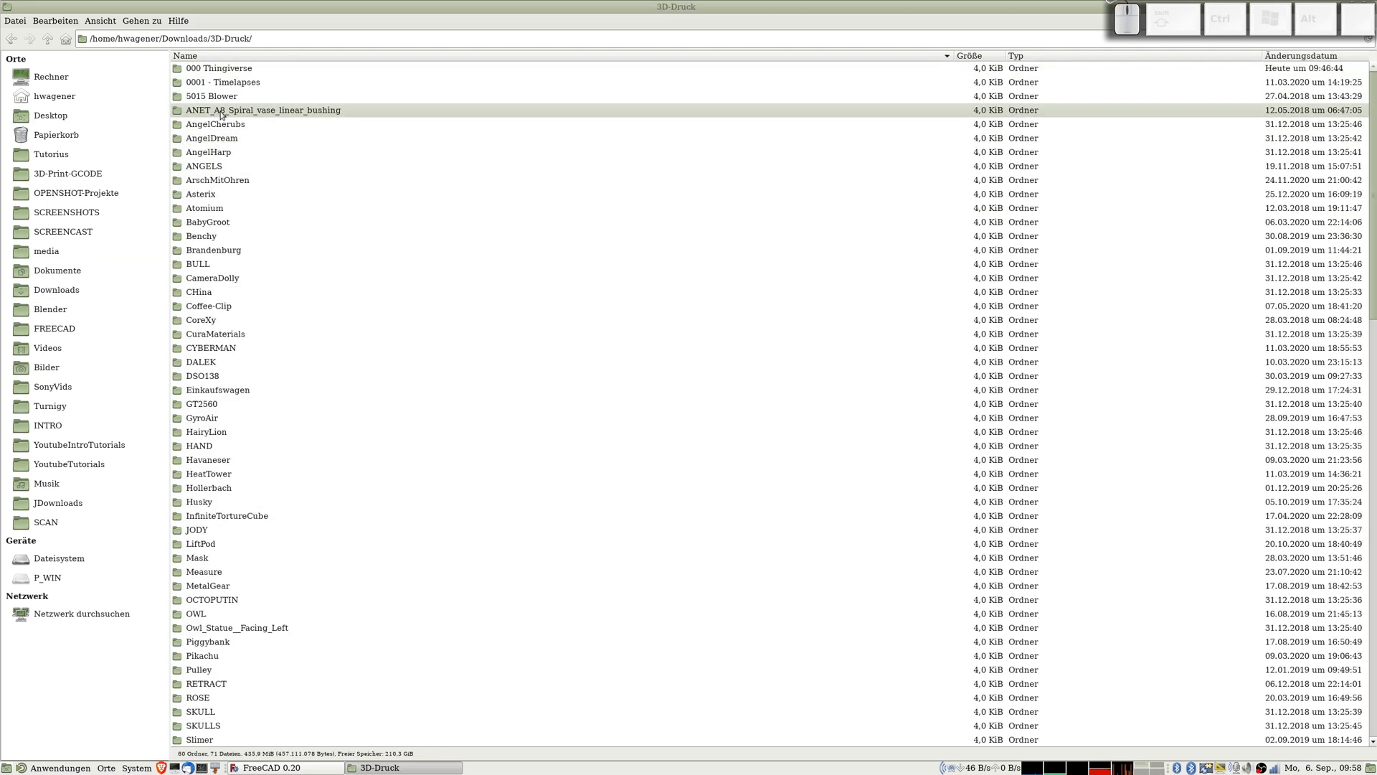
pyautogui.doubleClick(219, 68)
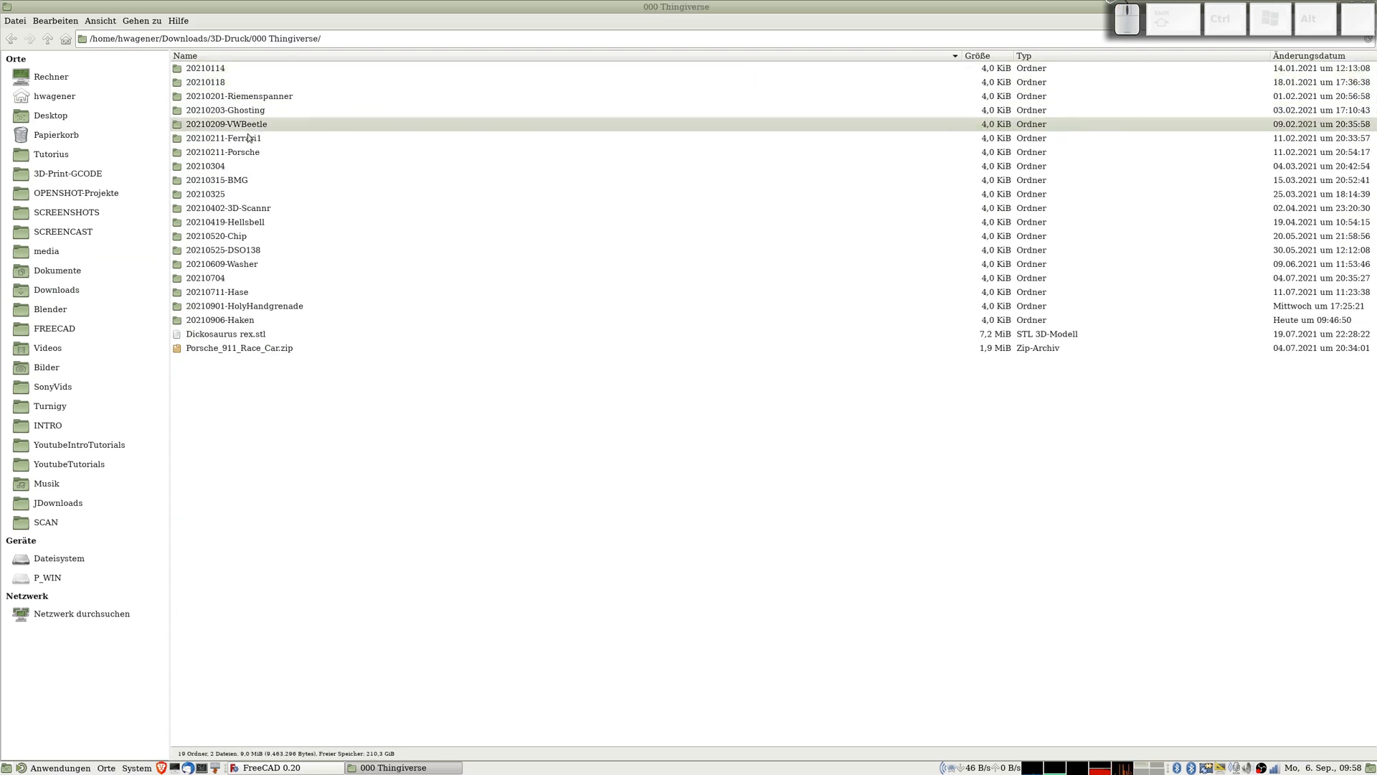
pyautogui.doubleClick(244, 320)
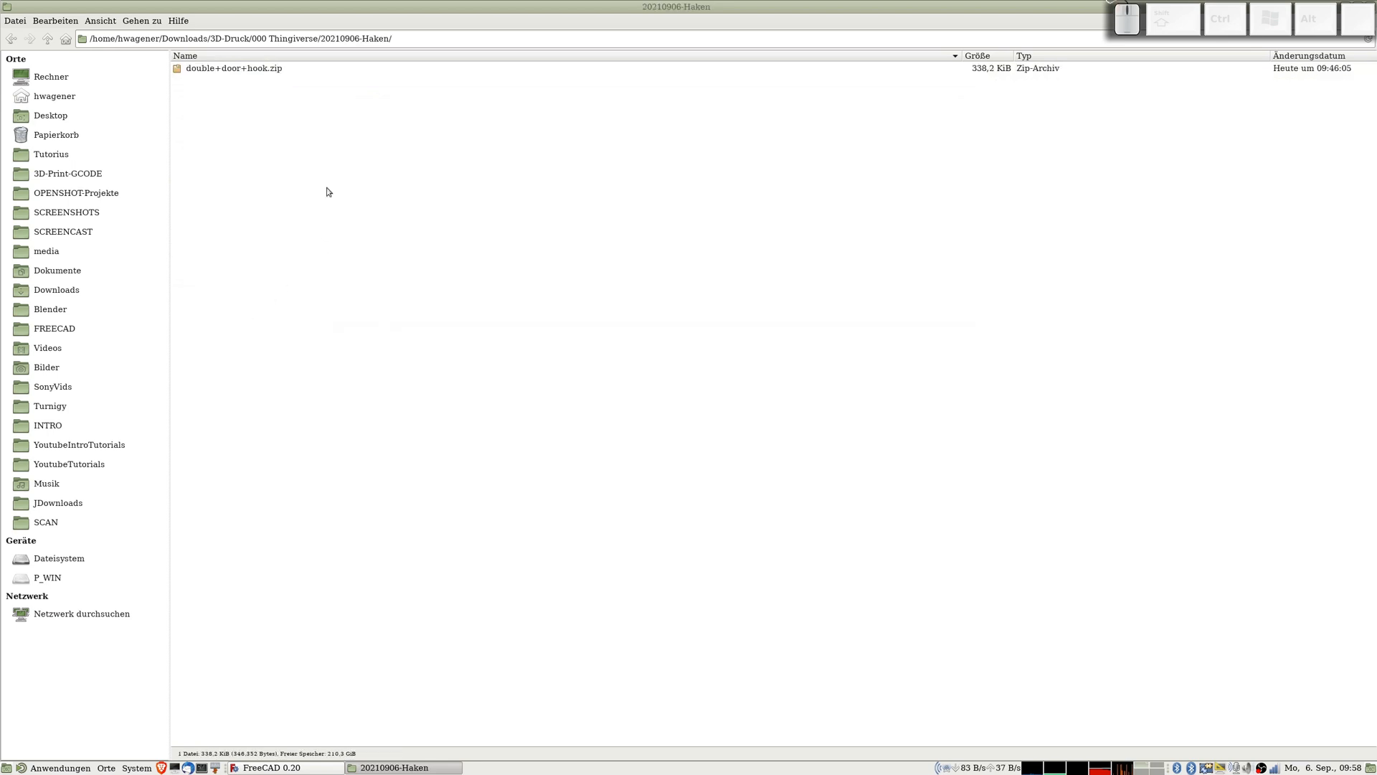
# Extract all files of double+door+hook.zip into the 20210906-Haken folder and close the archive manager.
pyautogui.rightClick(228, 71)
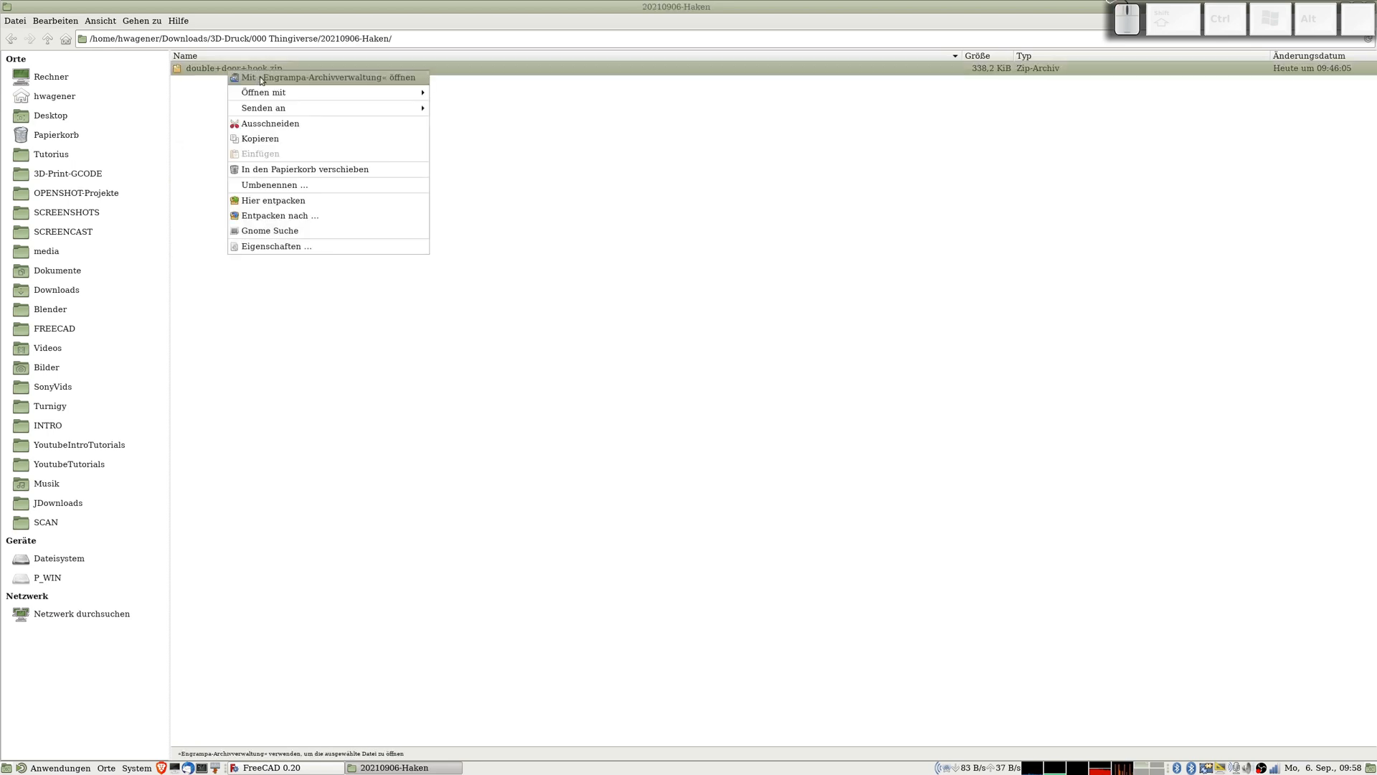
pyautogui.click(260, 76)
pyautogui.click(289, 137)
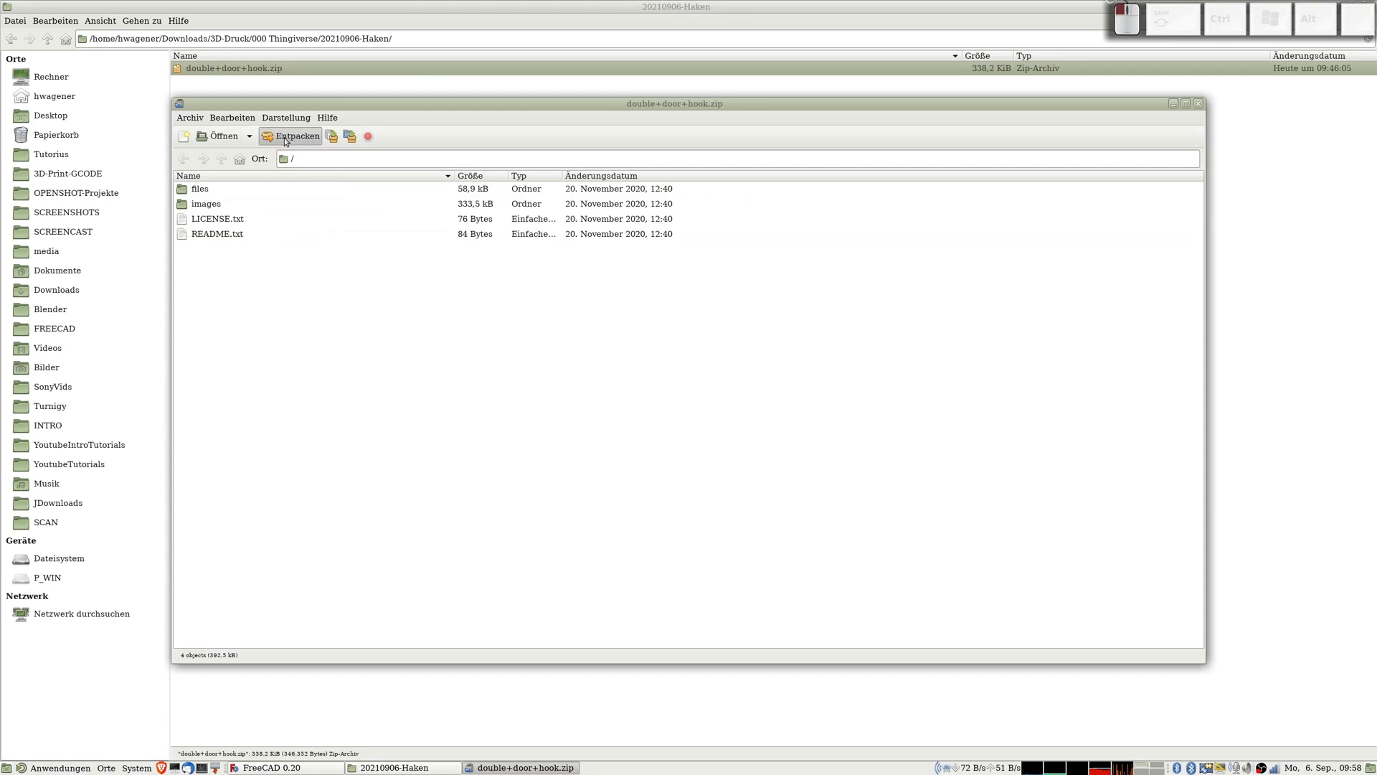
pyautogui.click(1161, 739)
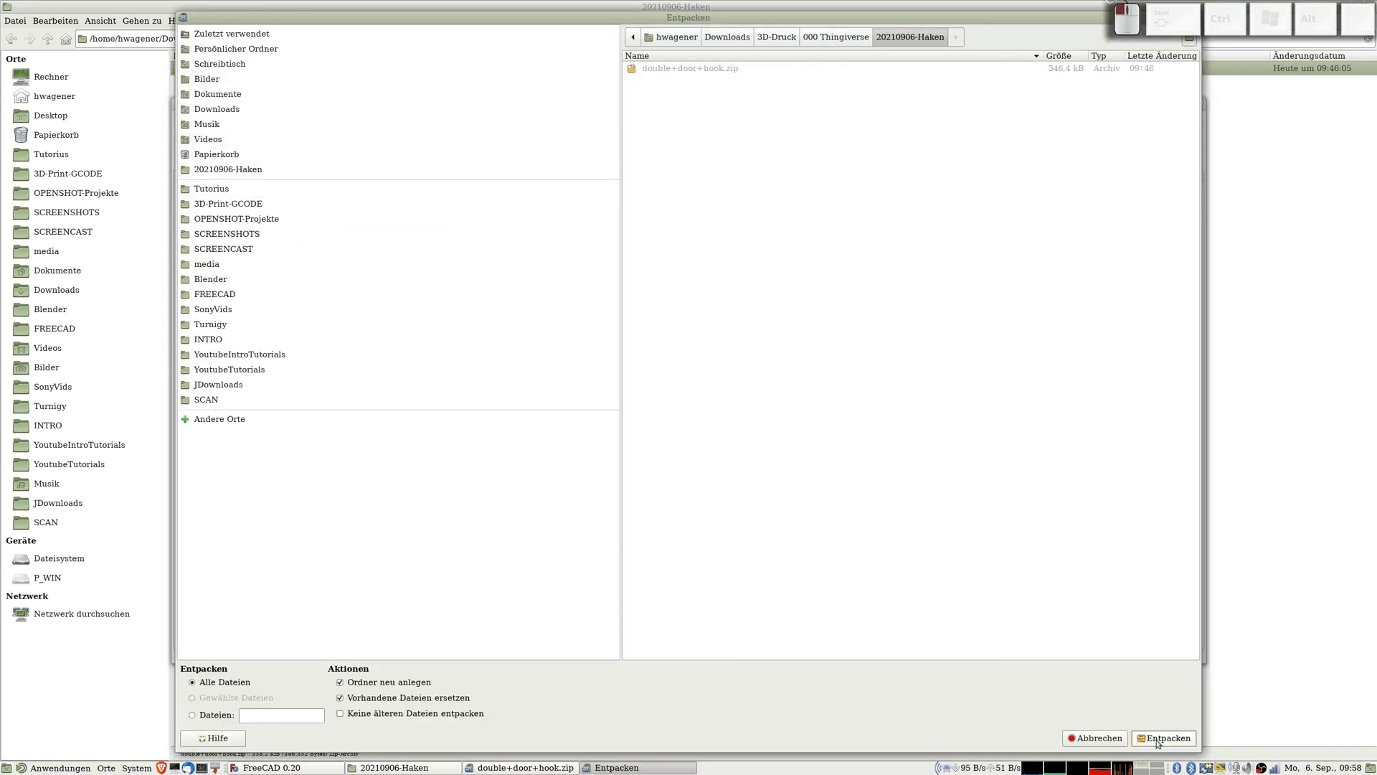
pyautogui.click(952, 437)
pyautogui.click(1198, 103)
pyautogui.press('alt')
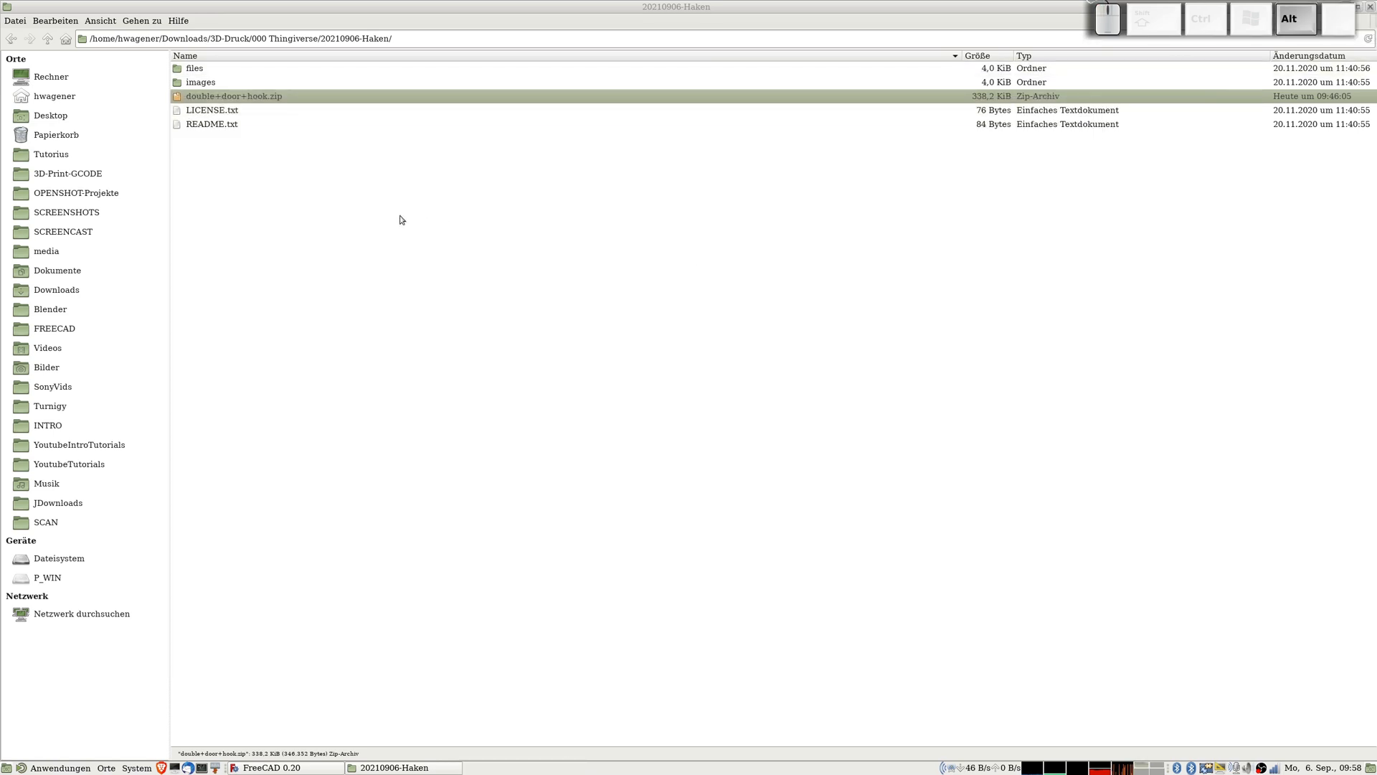
# Switch back to FreeCAD and import double_door_hook.stl from the extracted files folder.
pyautogui.hotkey('alt', 'Tab')
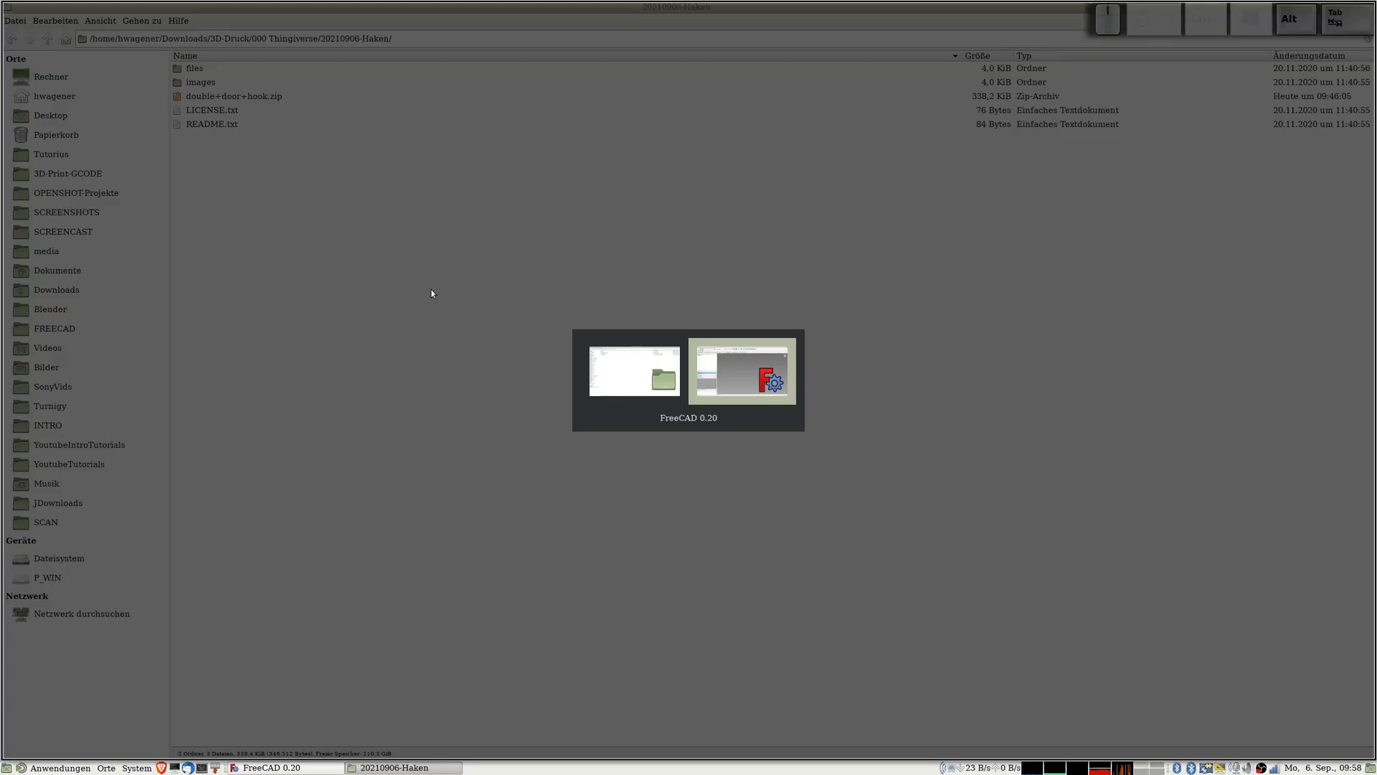
pyautogui.doubleClick(657, 295)
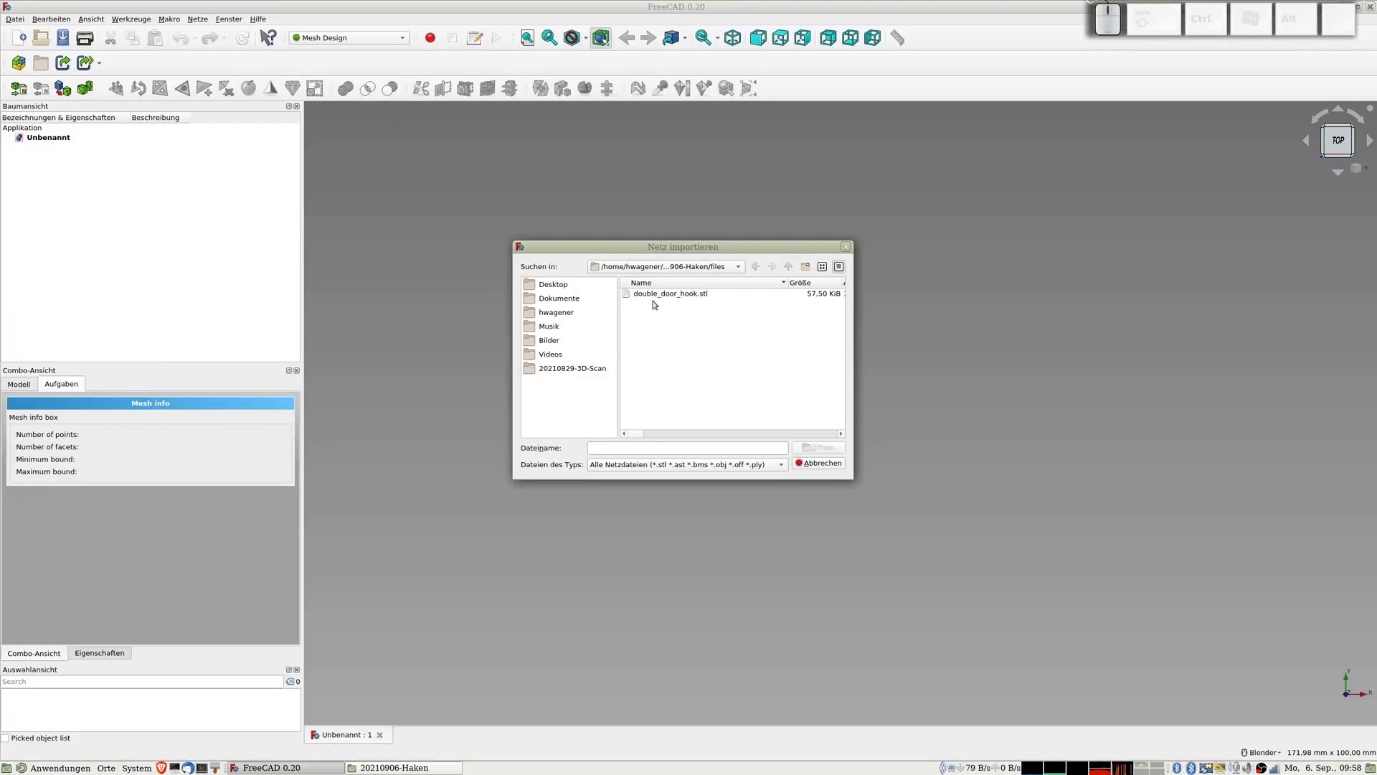
pyautogui.doubleClick(647, 295)
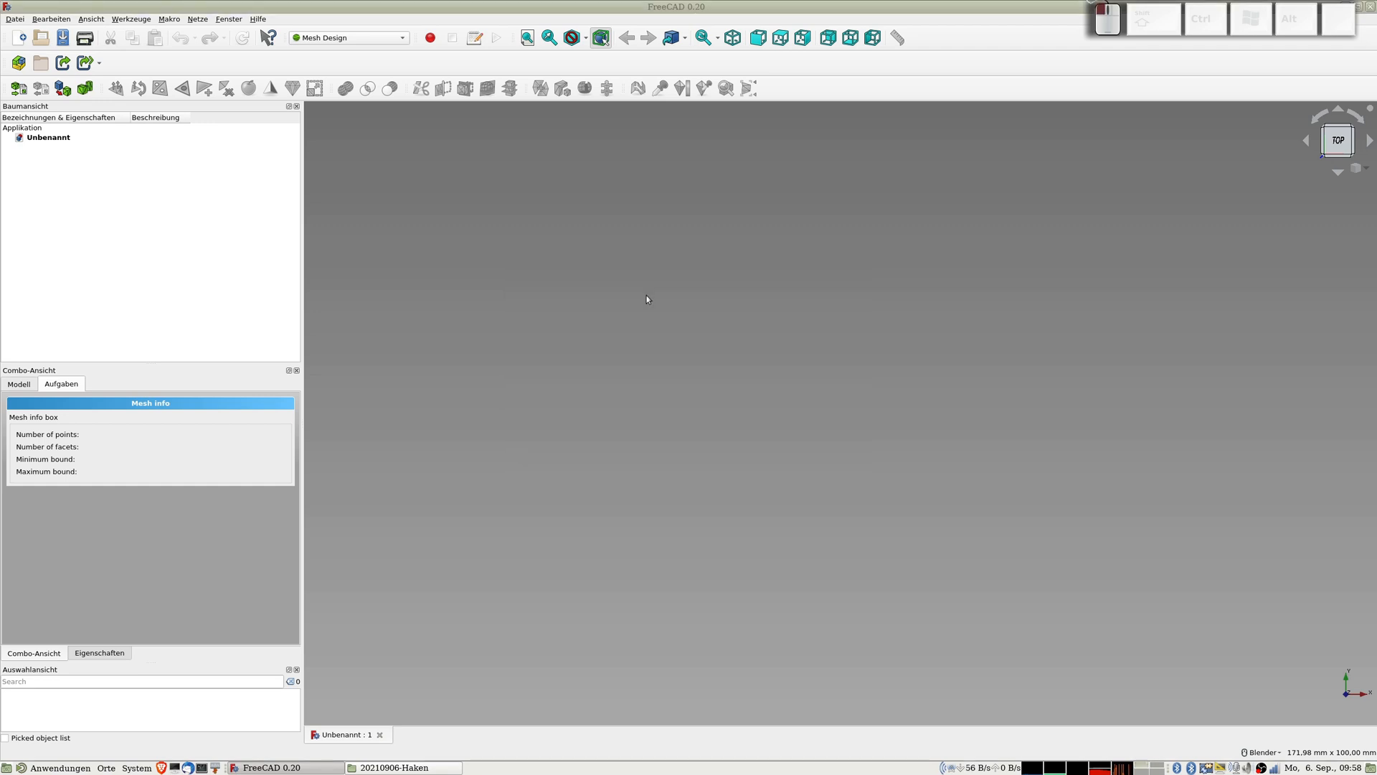
# Inspect the imported hook mesh from an angle, the front and the top, and show its mesh info.
pyautogui.moveTo(846, 404); pyautogui.dragTo(664, 225, button='middle')
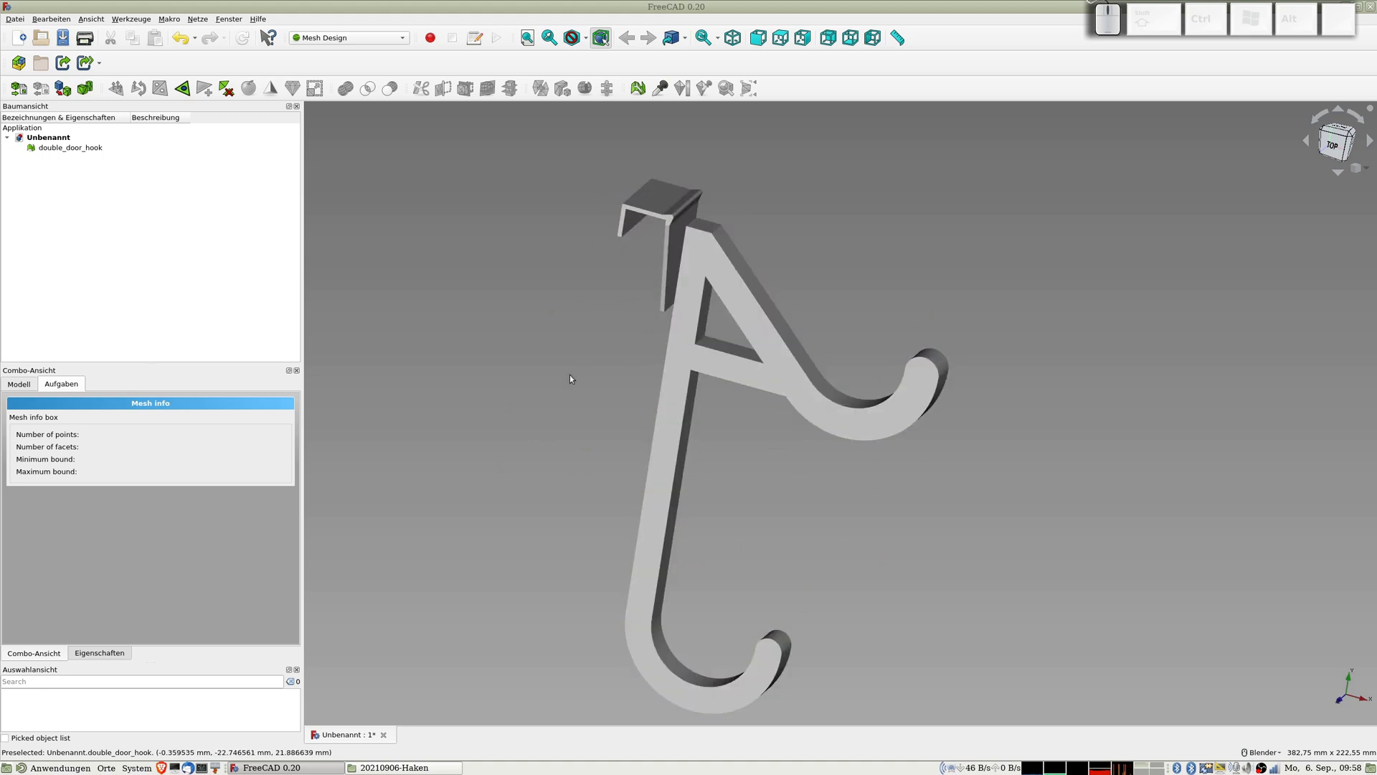
pyautogui.press('1')
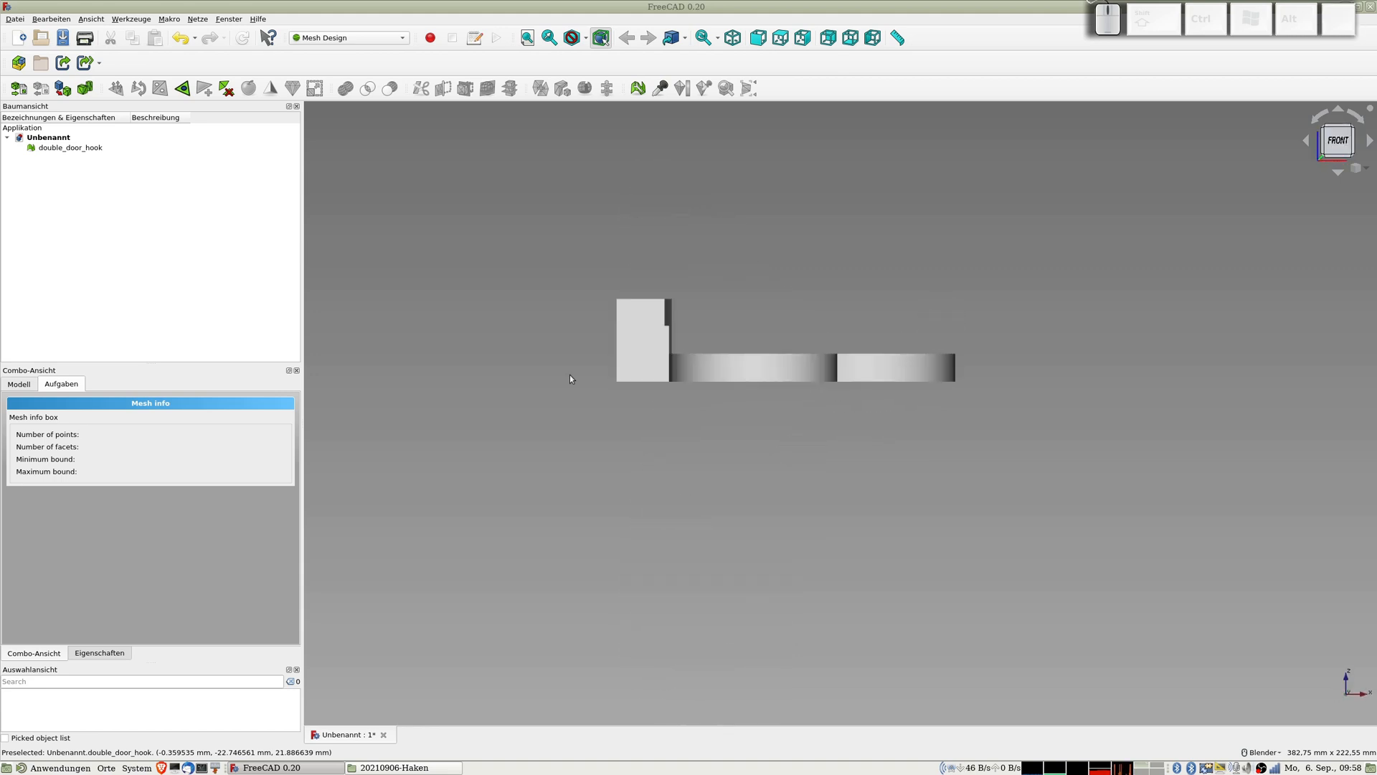
pyautogui.press('2')
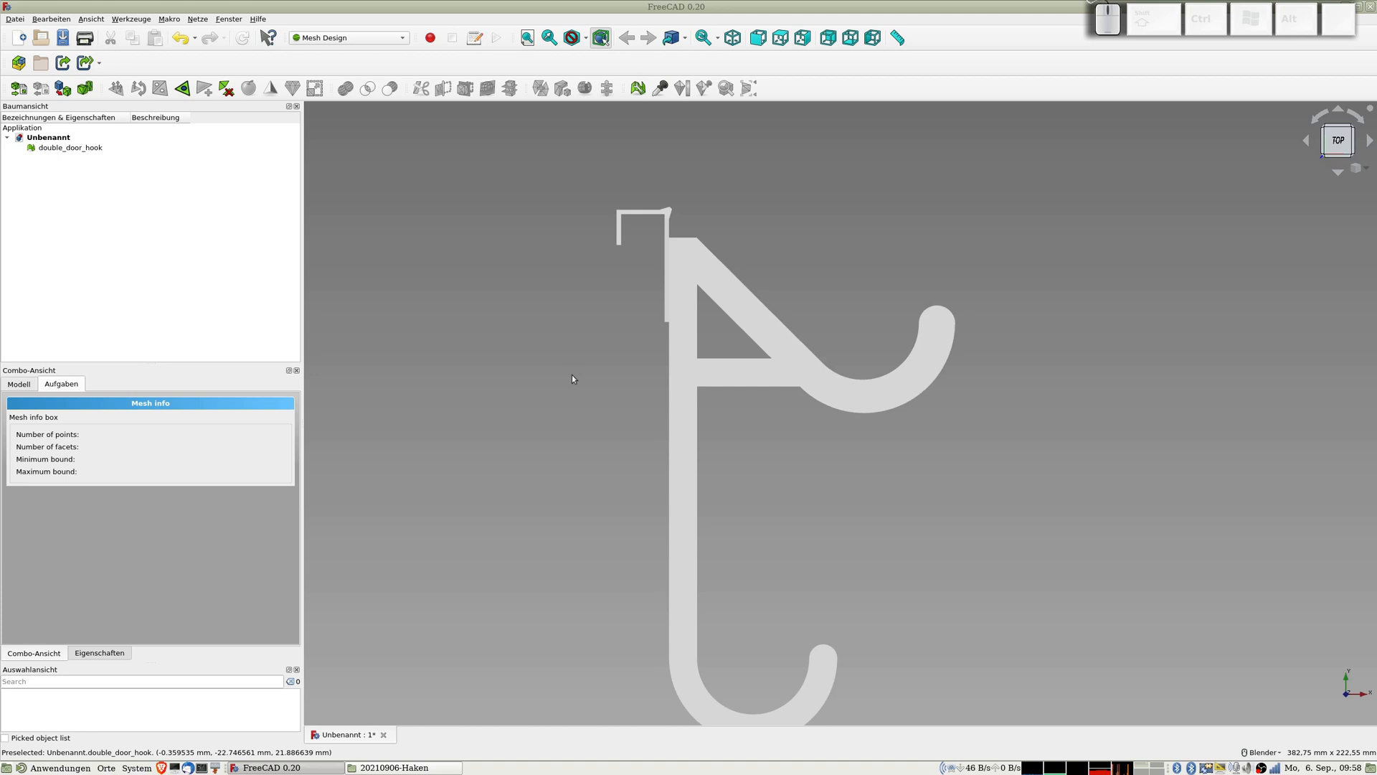
pyautogui.scroll(-4, 648, 399)
pyautogui.keyDown('shift'); pyautogui.moveTo(649, 399); pyautogui.dragTo(605, 375, button='middle'); pyautogui.keyUp('shift')
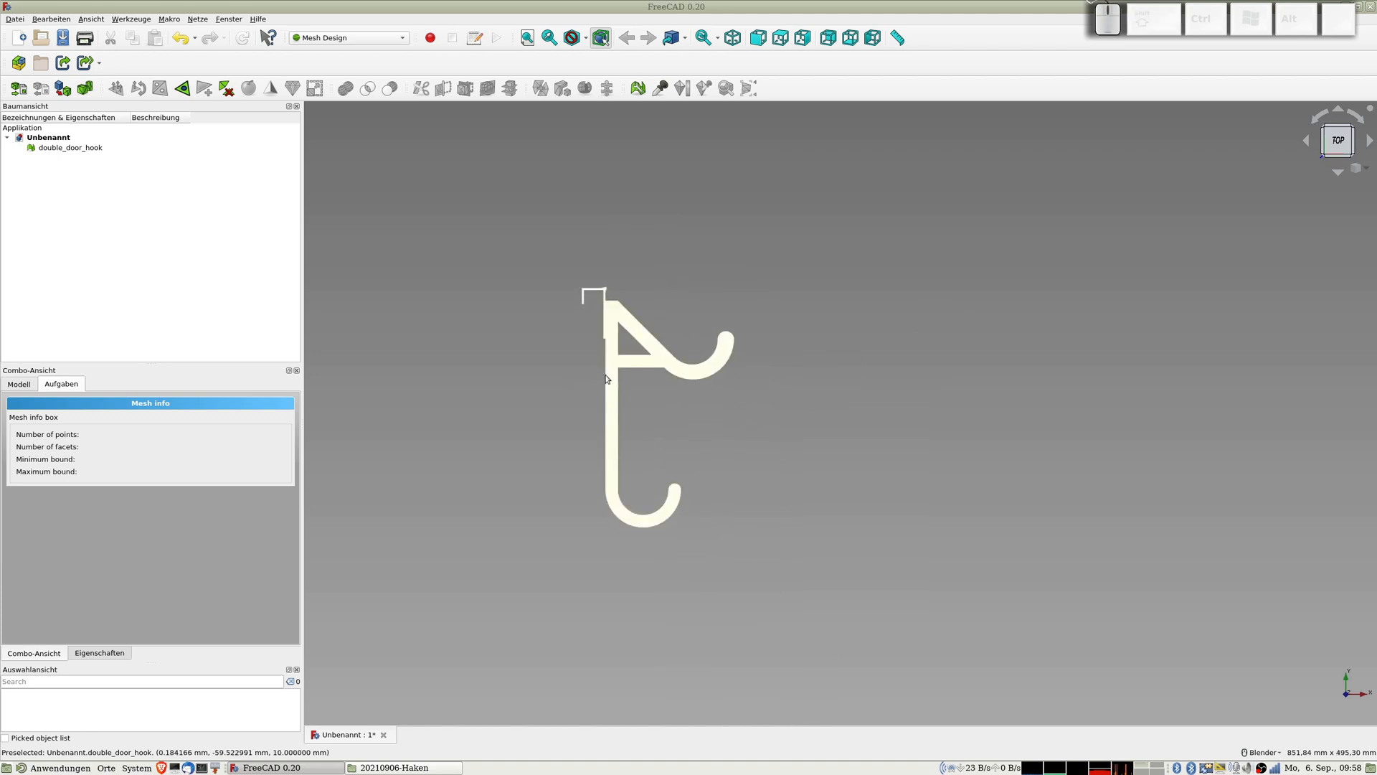
pyautogui.scroll(2, 606, 379)
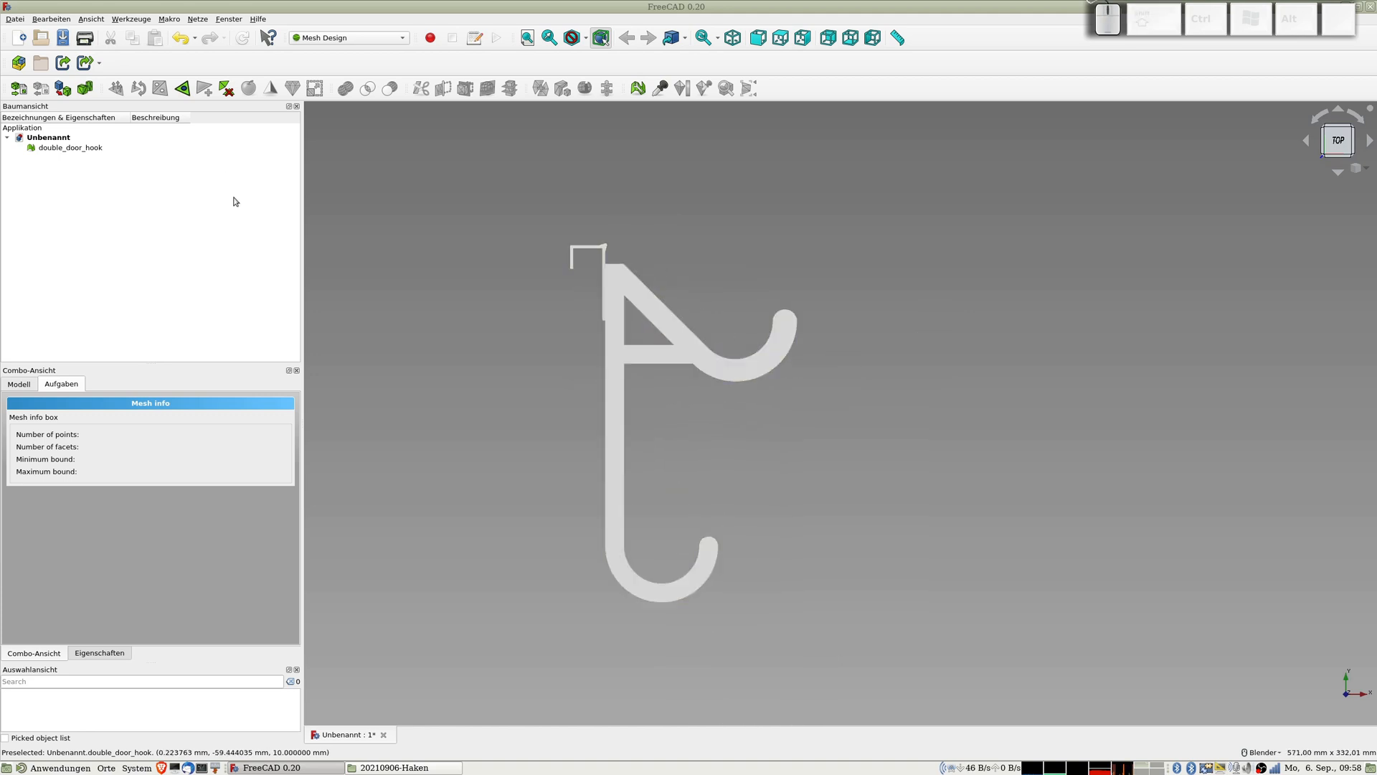
pyautogui.click(64, 149)
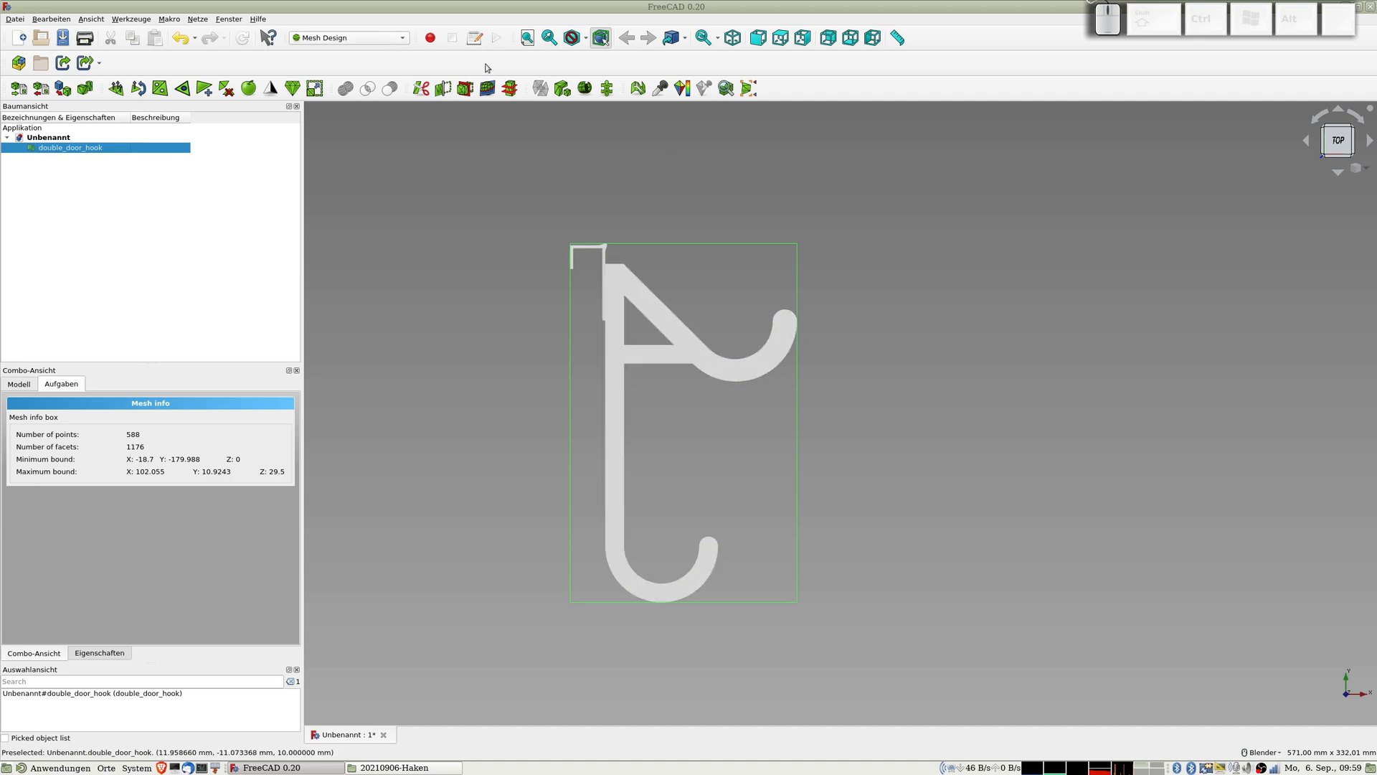
# Switch to the Part Design workbench and create a new sketch on the XY plane.
pyautogui.click(385, 37)
pyautogui.click(331, 21)
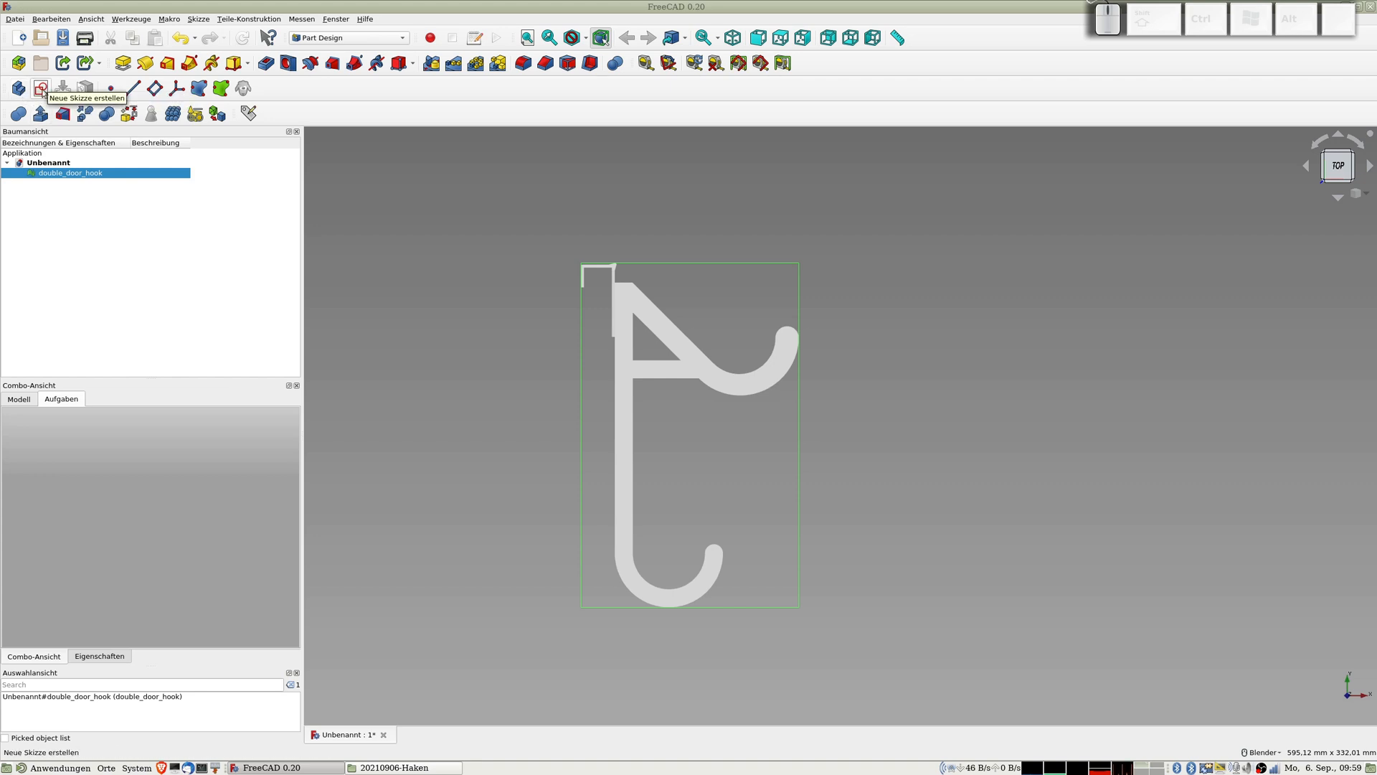
pyautogui.click(41, 89)
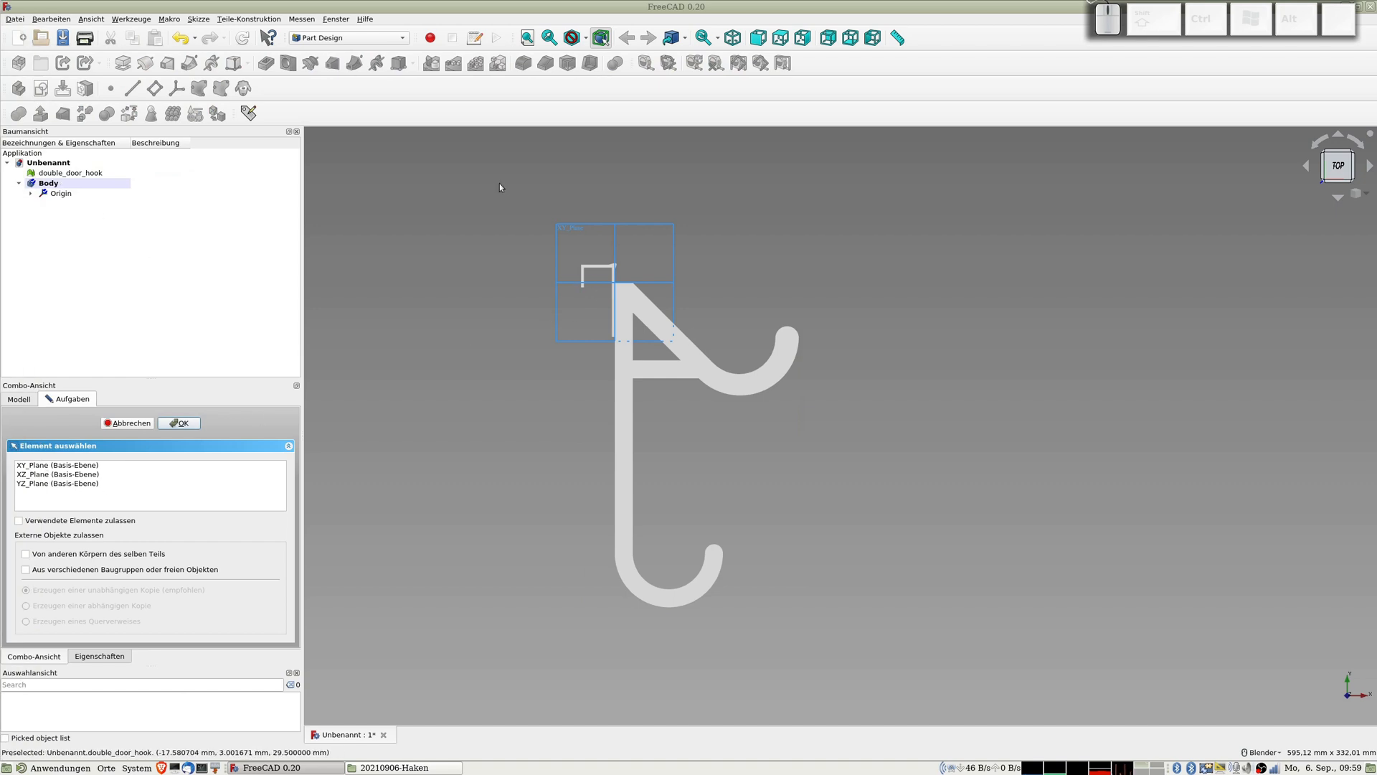
pyautogui.scroll(2, 538, 225)
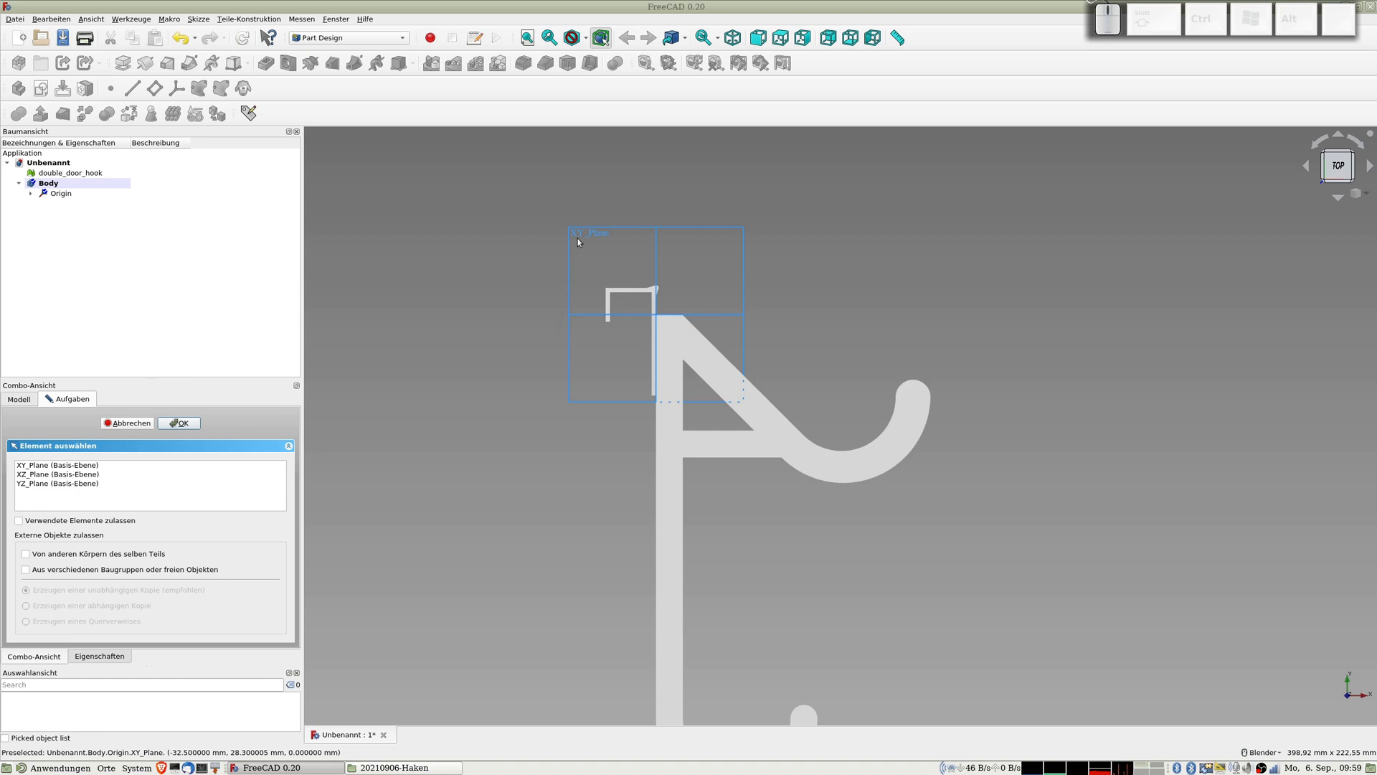
pyautogui.click(32, 466)
pyautogui.click(182, 424)
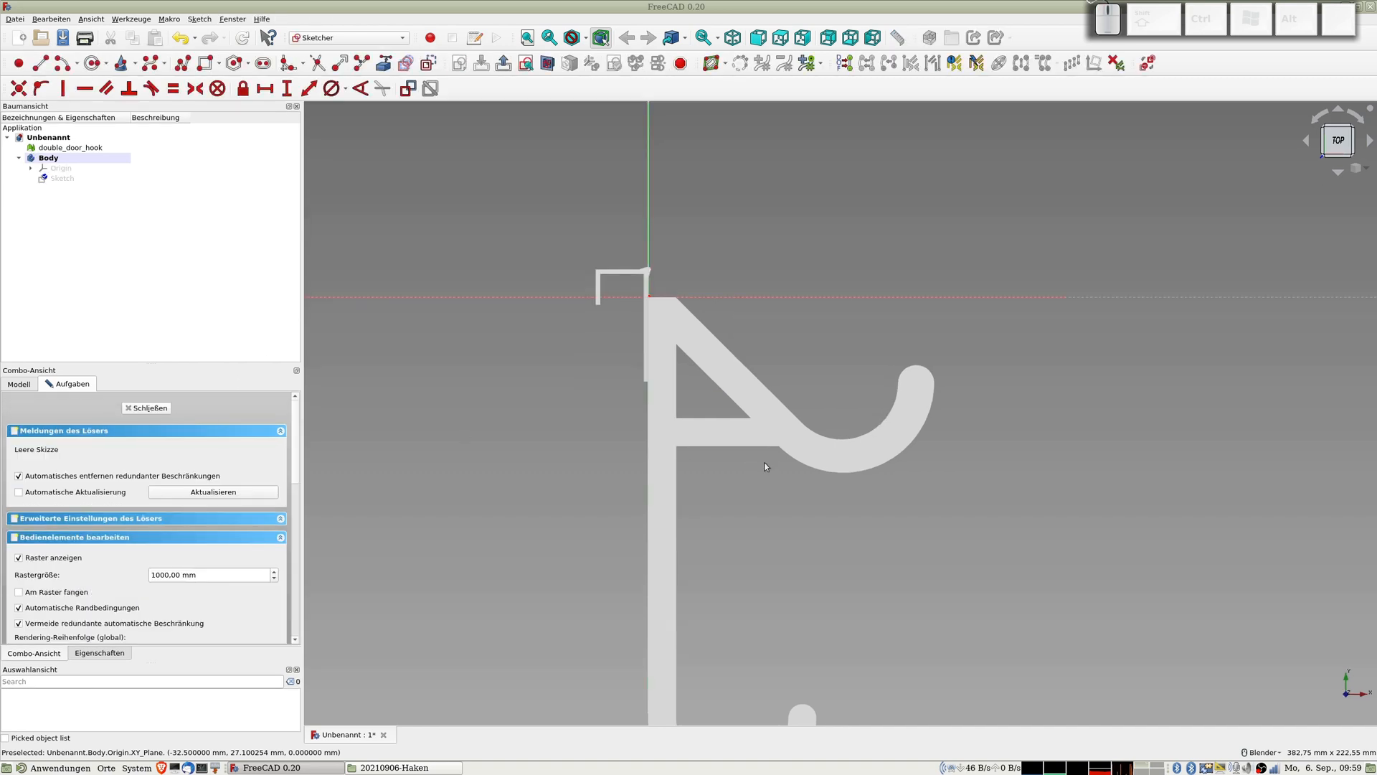
# Sketch a polyline from the horizontal axis down the hook's slanted outer edge, across the upper hook's opening and over its tip.
pyautogui.scroll(2, 752, 426)
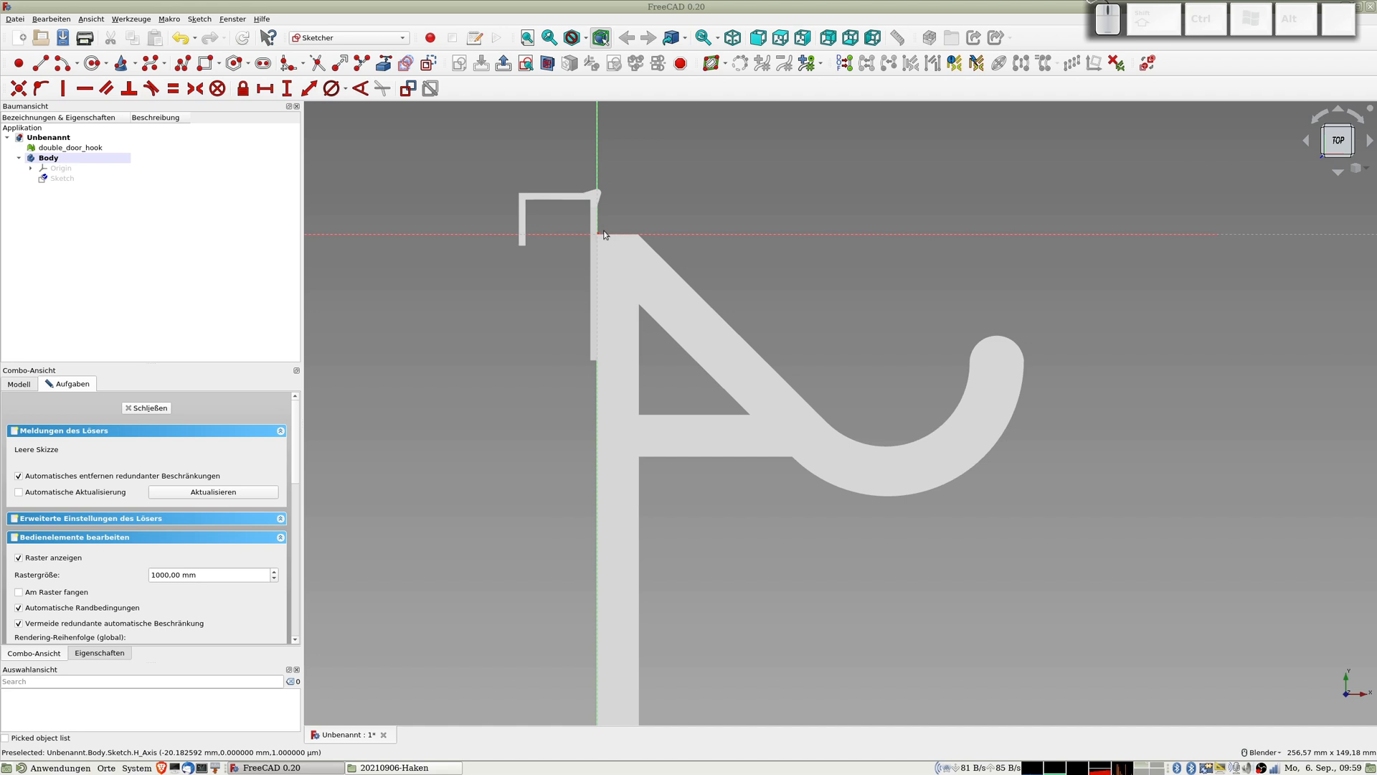
pyautogui.scroll(-2, 591, 234)
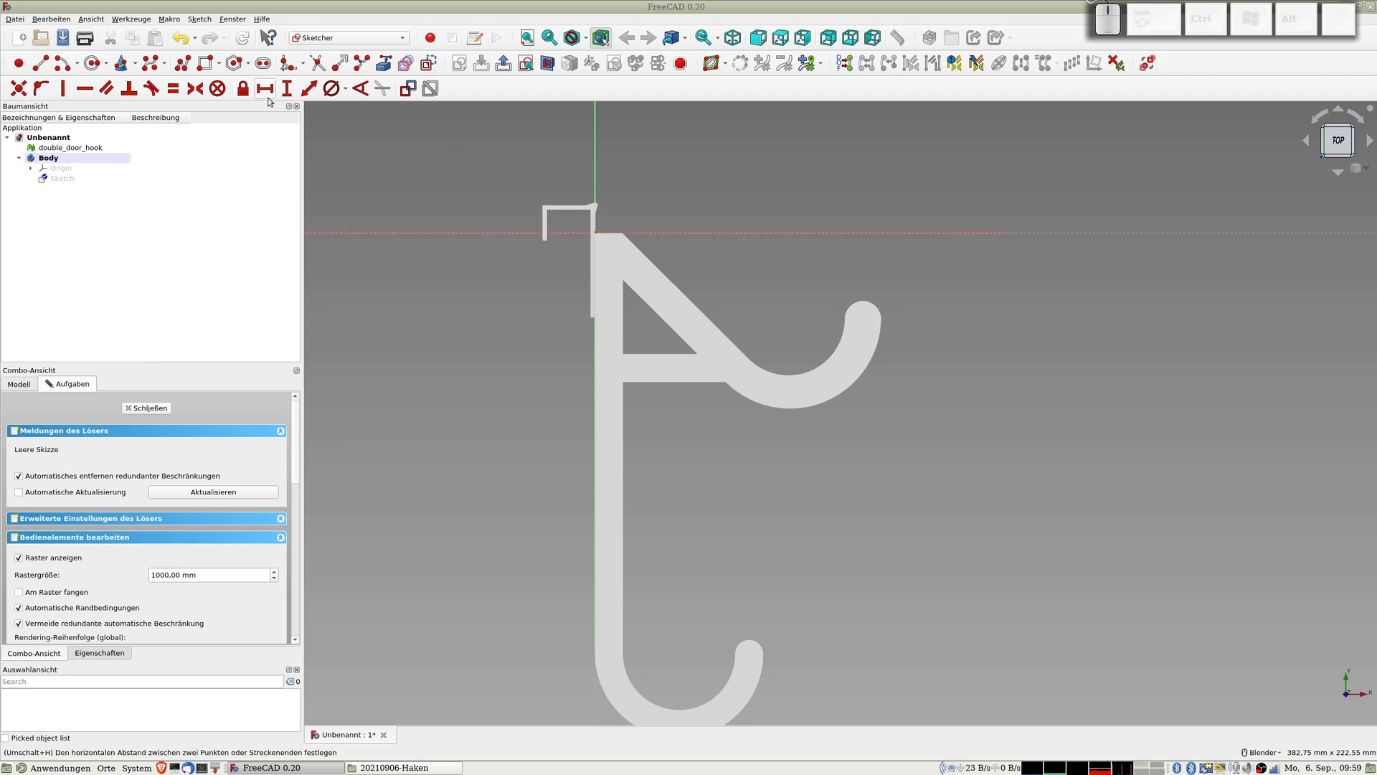
pyautogui.click(73, 65)
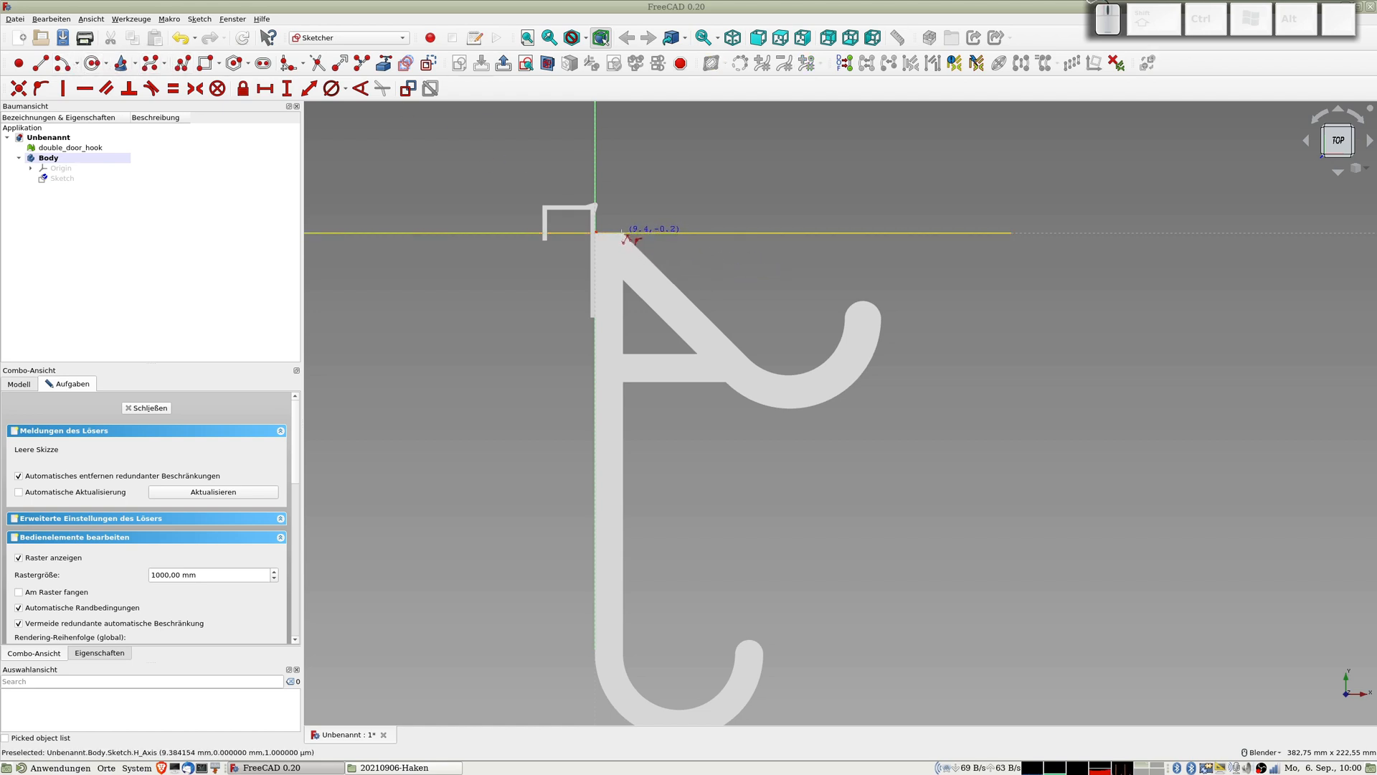
pyautogui.click(623, 234)
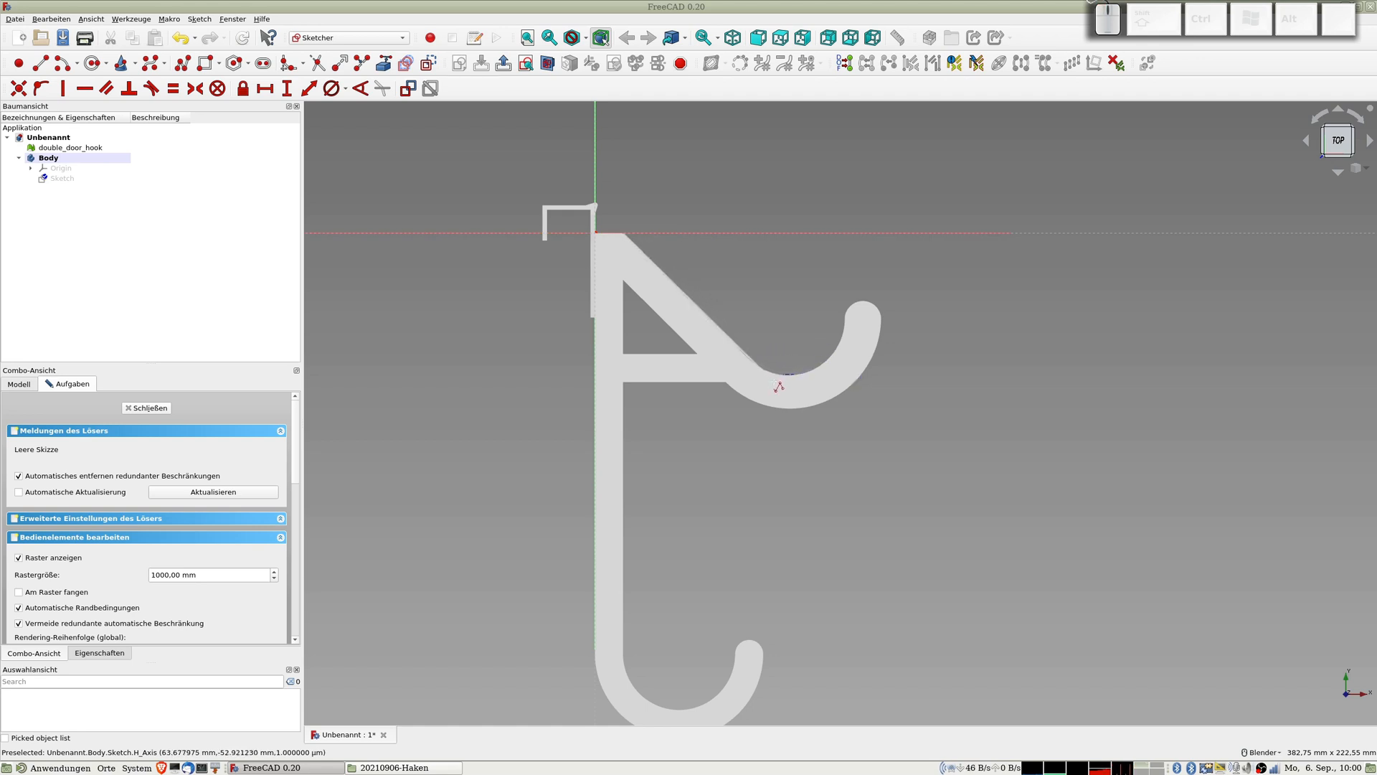
pyautogui.click(775, 385)
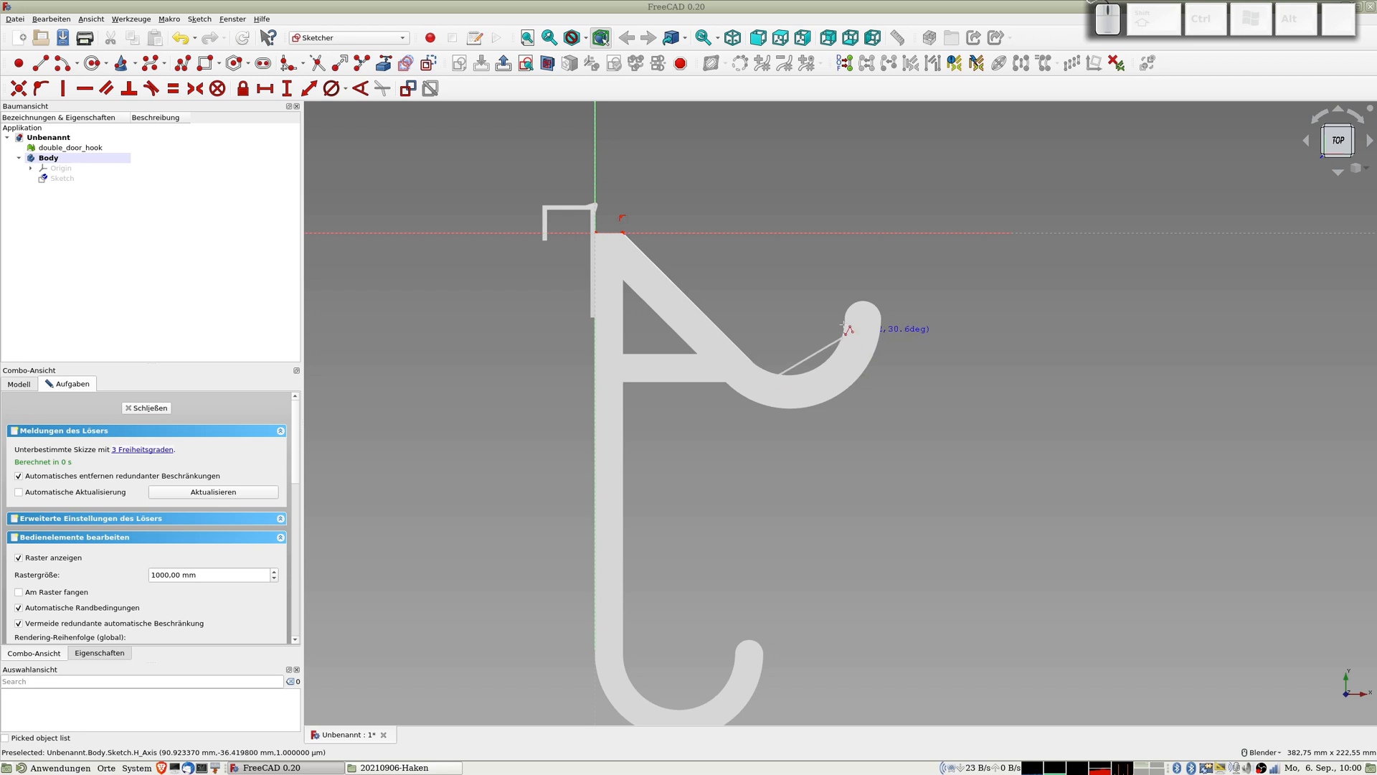
pyautogui.click(850, 325)
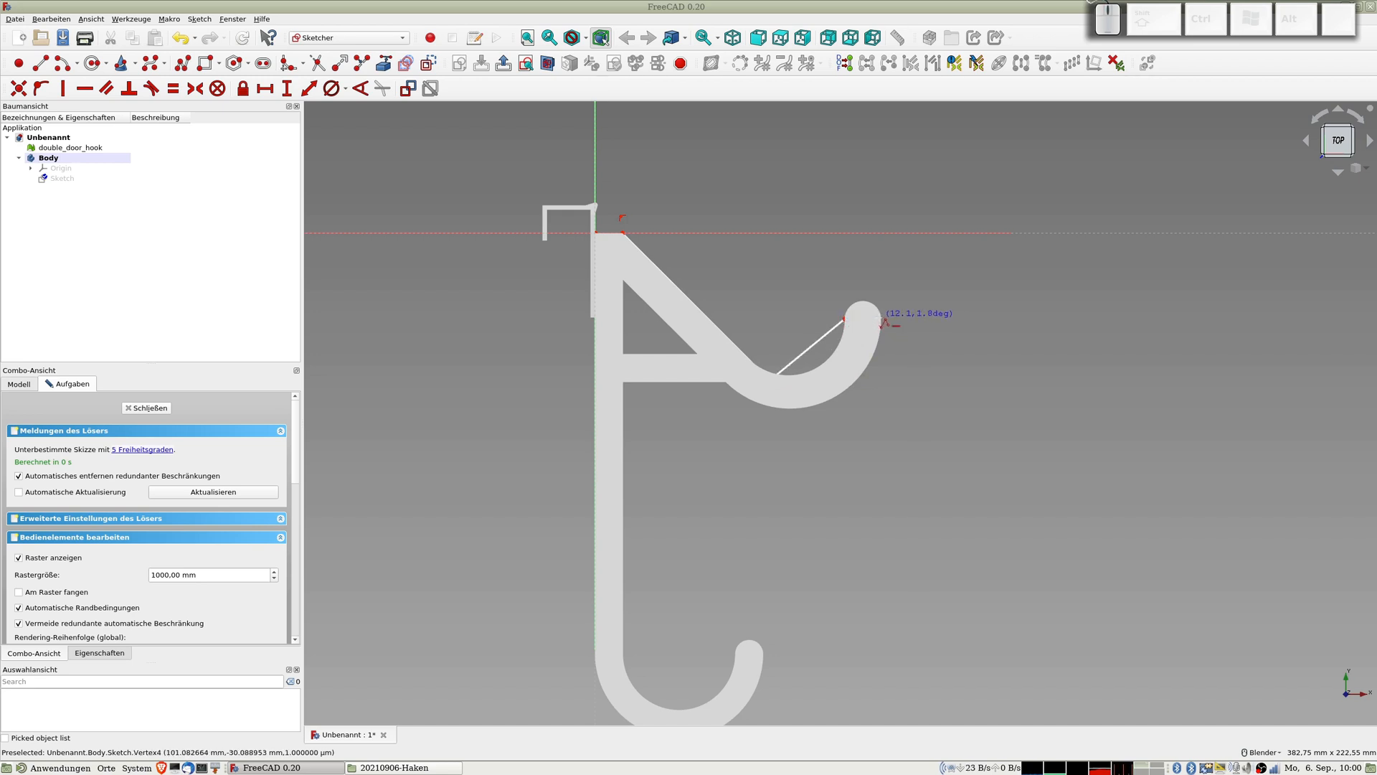
pyautogui.click(881, 317)
pyautogui.rightClick(816, 361)
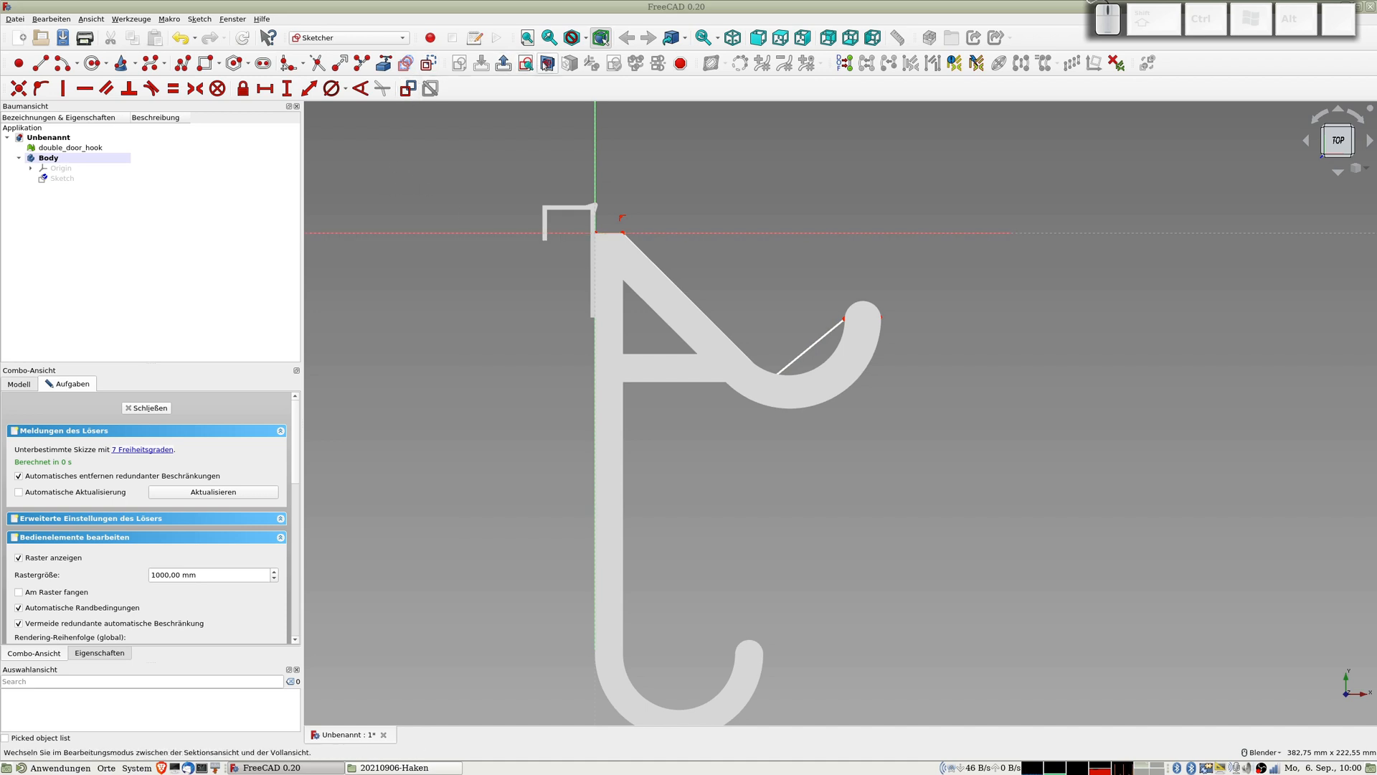
# Delete the polyline segments across the upper hook's opening and tip, keeping only the slanted line.
pyautogui.click(803, 350)
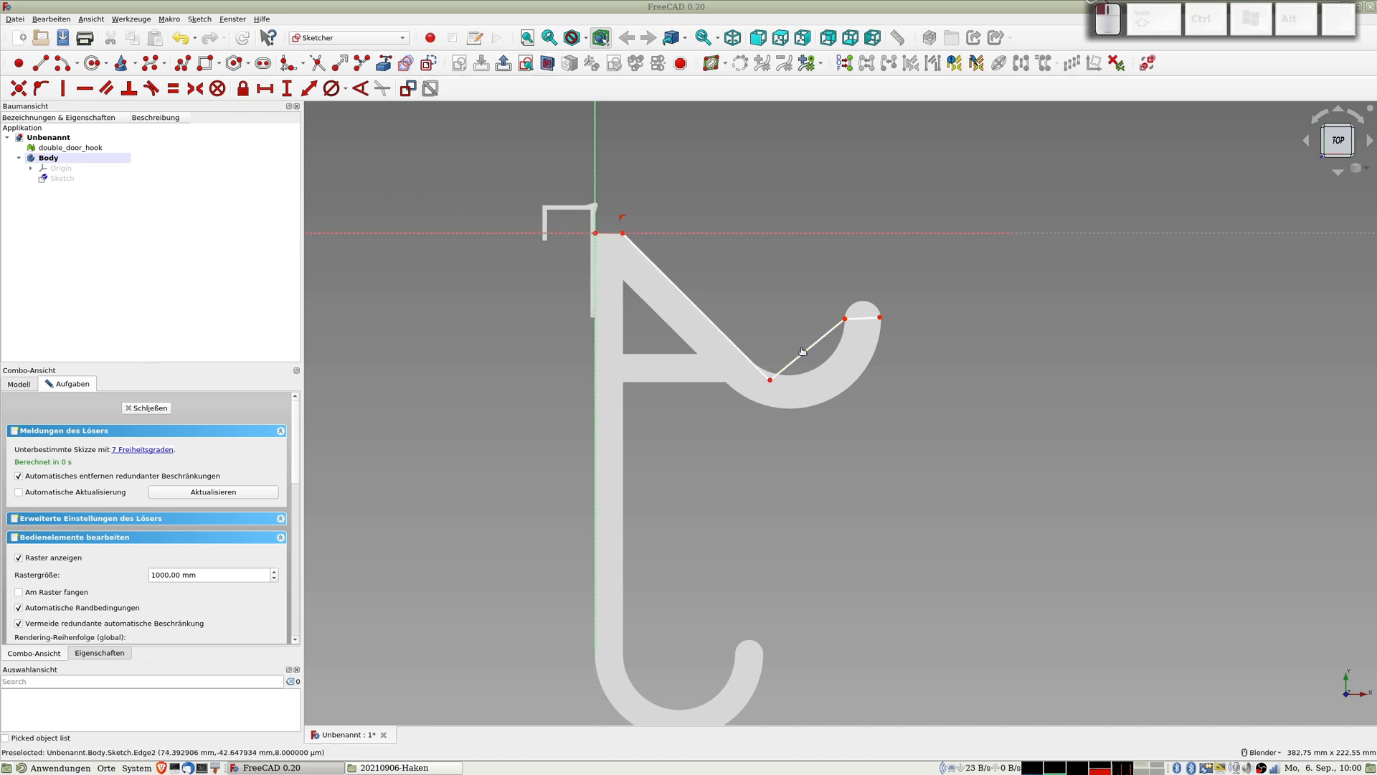
pyautogui.press('Delete')
pyautogui.click(865, 320)
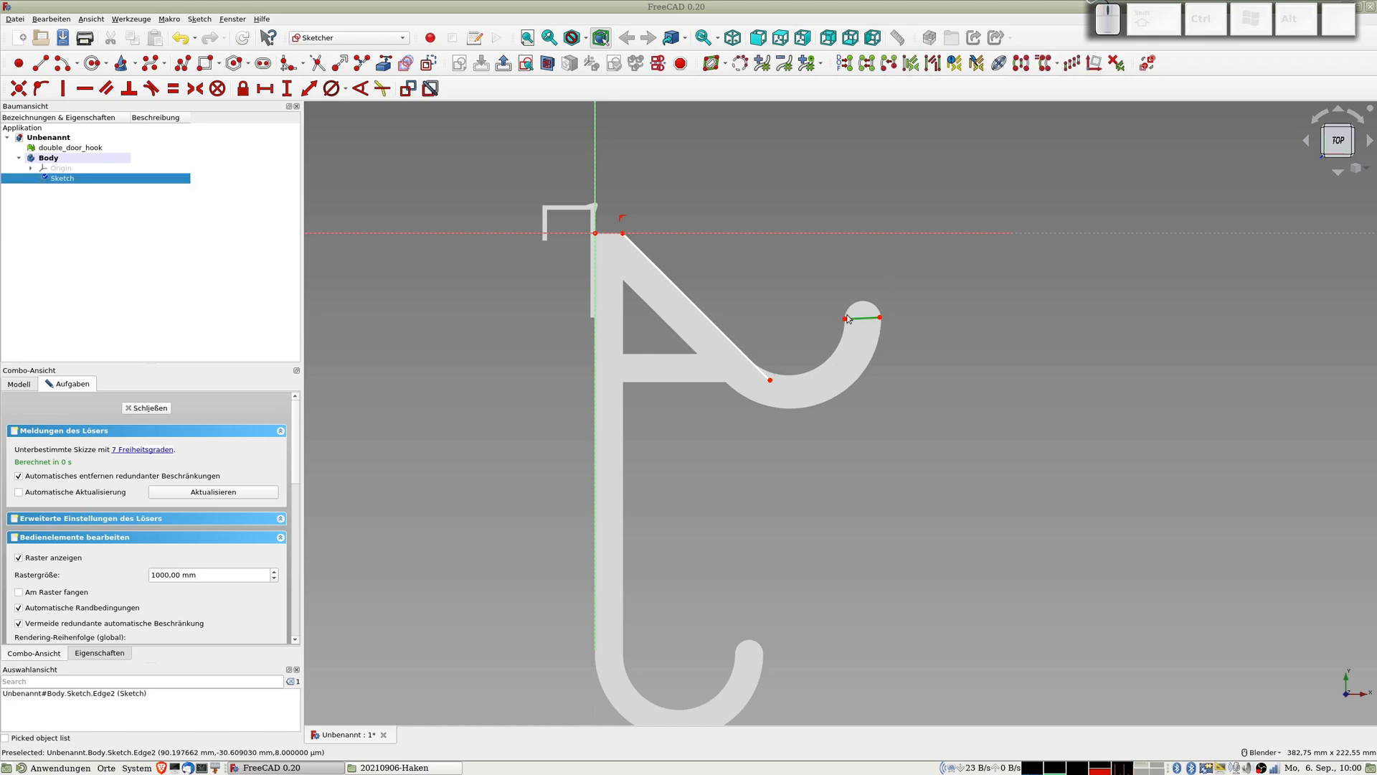
pyautogui.click(844, 319)
pyautogui.moveTo(845, 321); pyautogui.dragTo(849, 318)
pyautogui.click(864, 317)
pyautogui.press('Delete')
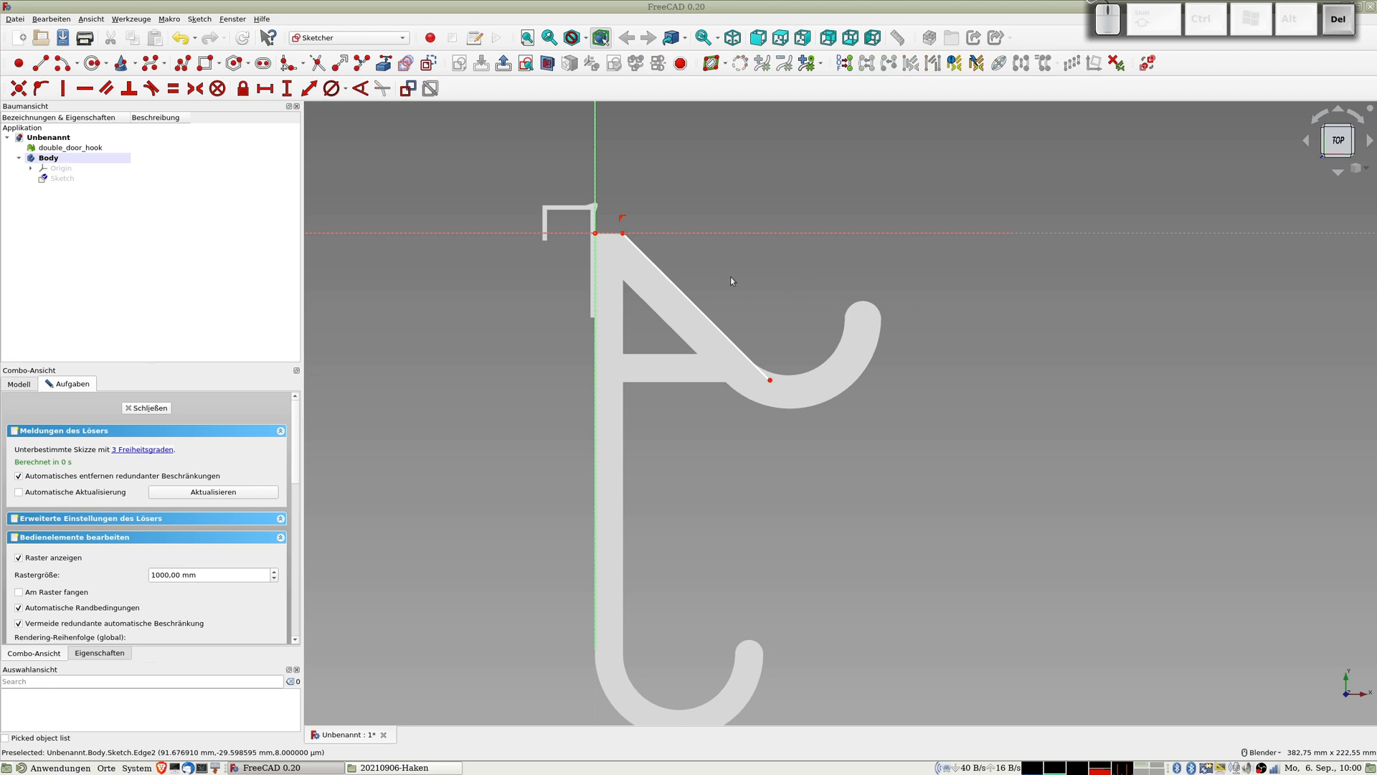
# Draw a circle of about 20 mm radius inside the upper hook's inner curve and shorten the slanted line to the middle of its edge.
pyautogui.click(86, 66)
pyautogui.click(781, 313)
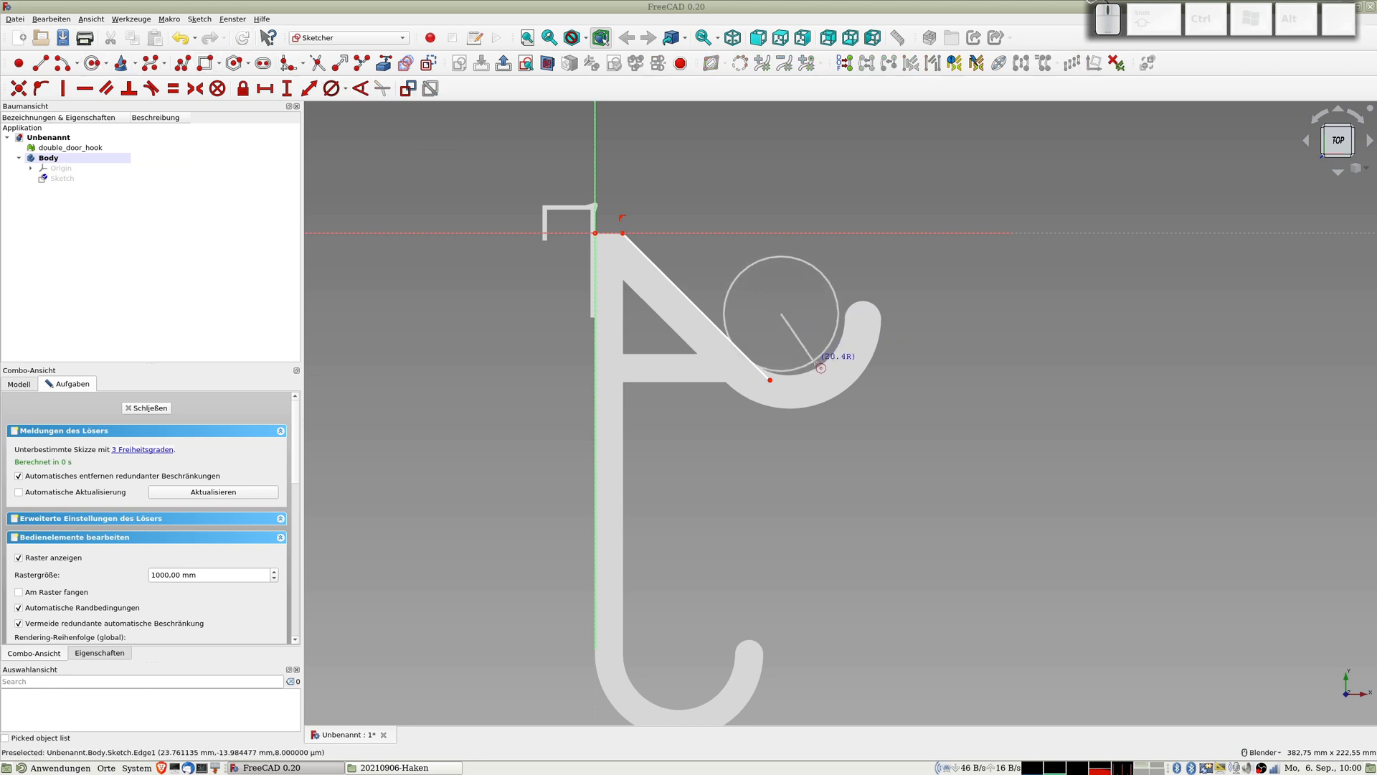
pyautogui.click(818, 351)
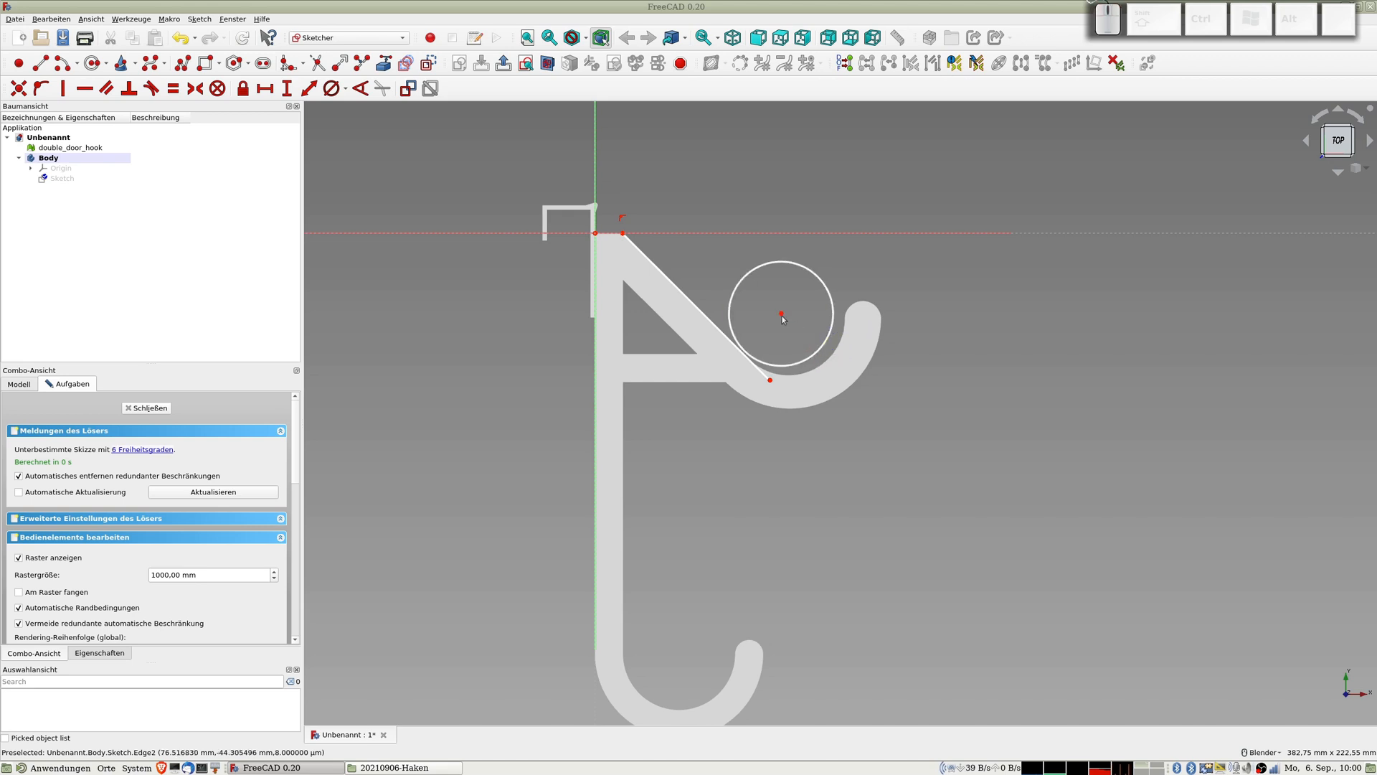
pyautogui.moveTo(782, 316); pyautogui.dragTo(763, 276)
pyautogui.moveTo(791, 326); pyautogui.dragTo(789, 325)
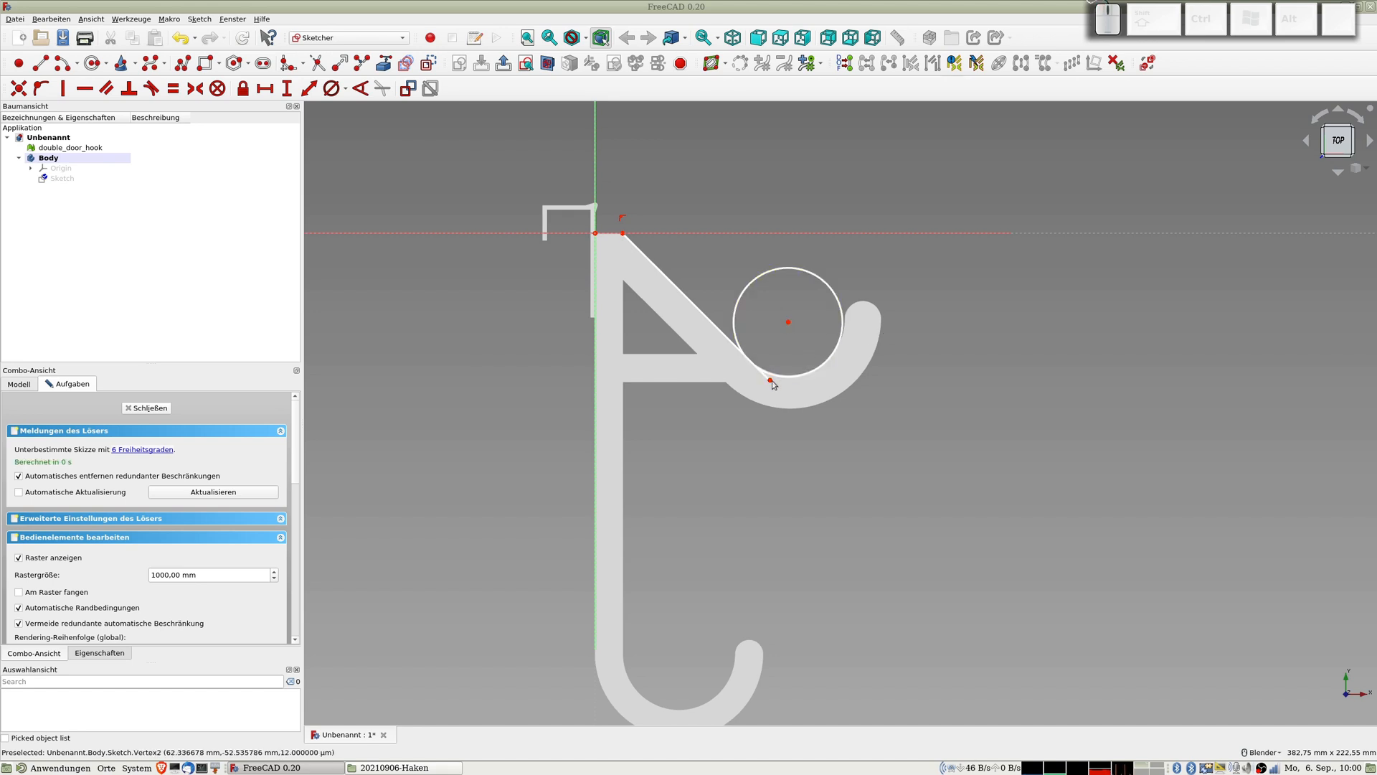
pyautogui.moveTo(769, 382); pyautogui.dragTo(697, 304)
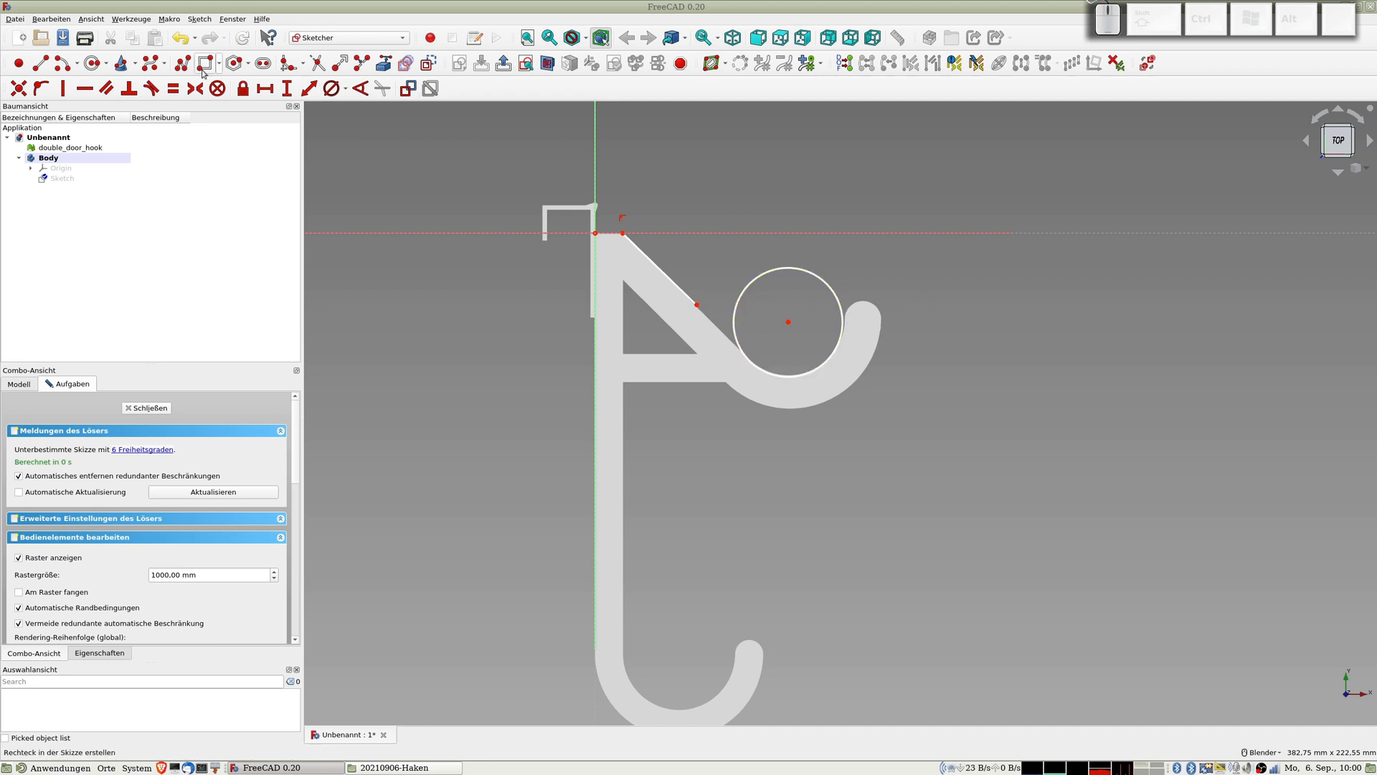
# Draw a small circle over the upper hook's rounded tip, centred at about (96, -31), and fit it to the tip's outline.
pyautogui.click(93, 63)
pyautogui.click(859, 310)
pyautogui.click(873, 324)
pyautogui.moveTo(861, 314); pyautogui.dragTo(866, 321)
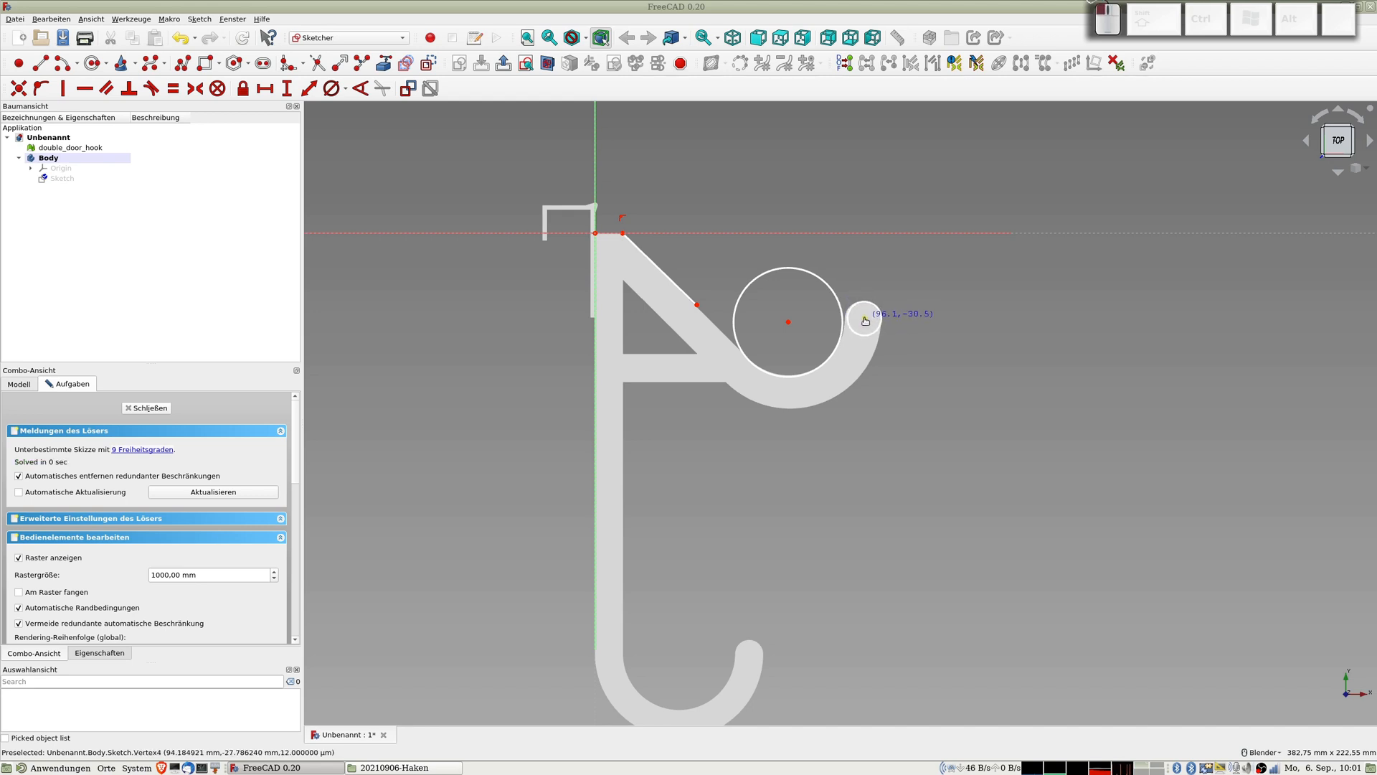
pyautogui.scroll(5, 866, 321)
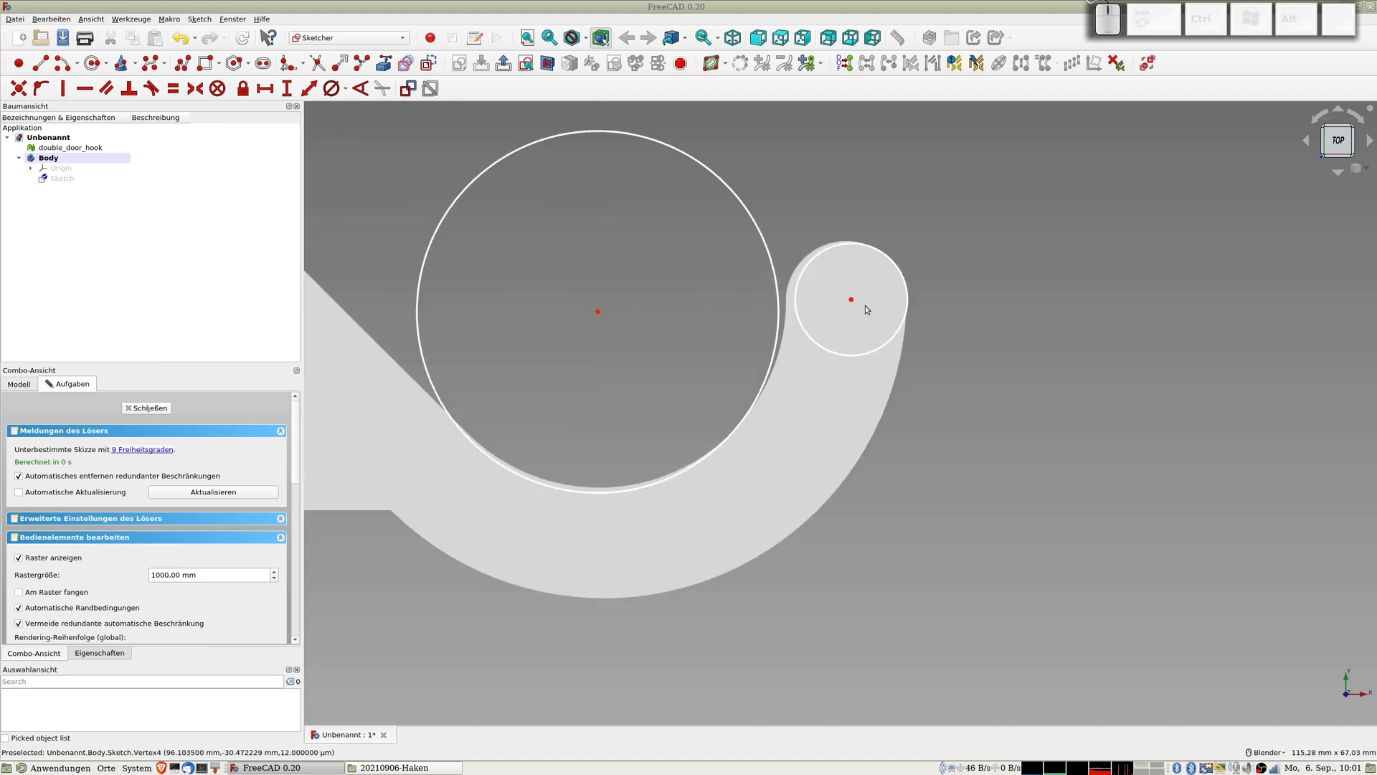
pyautogui.moveTo(852, 304); pyautogui.dragTo(909, 305)
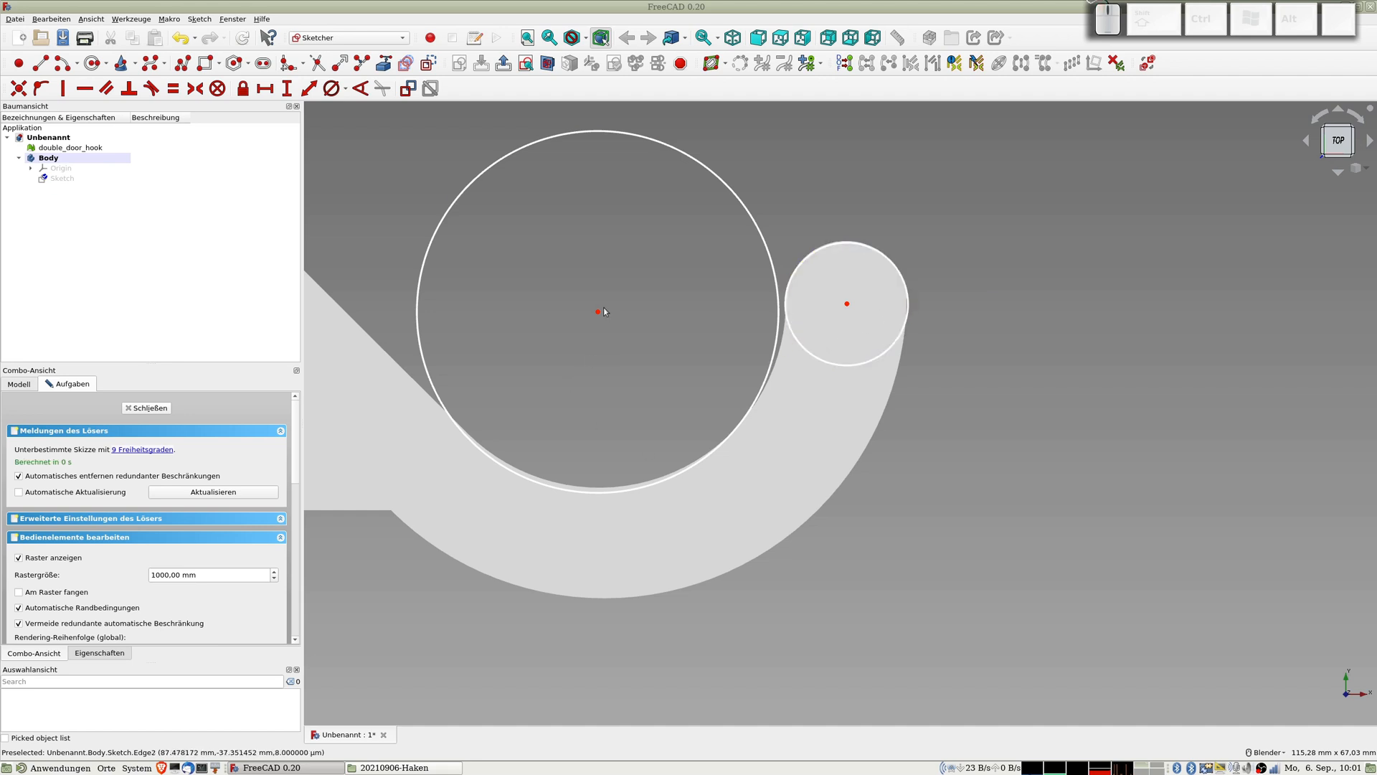
# Make the large and small circles tangent, adjusting the large circle to follow the upper hook's inner curve.
pyautogui.moveTo(598, 314); pyautogui.dragTo(600, 309)
pyautogui.click(789, 309)
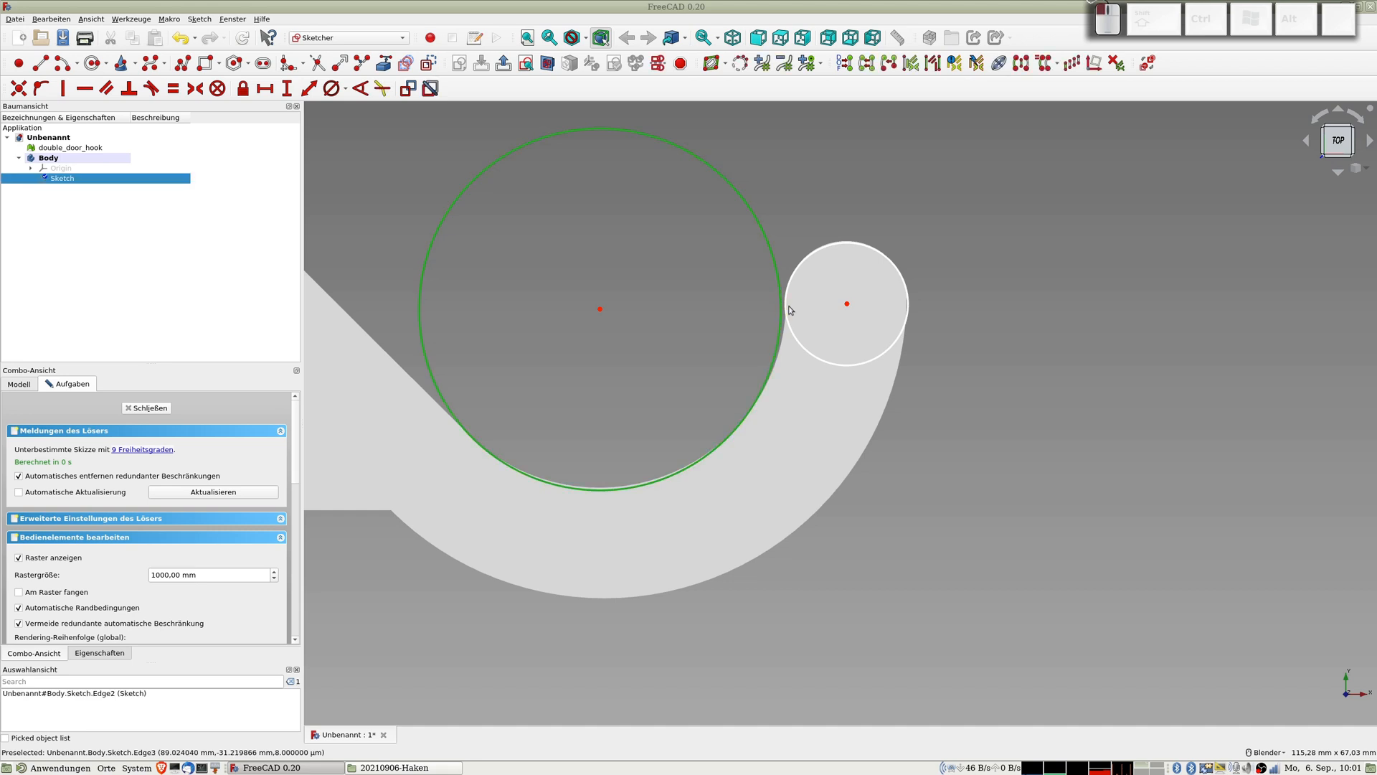
pyautogui.click(789, 310)
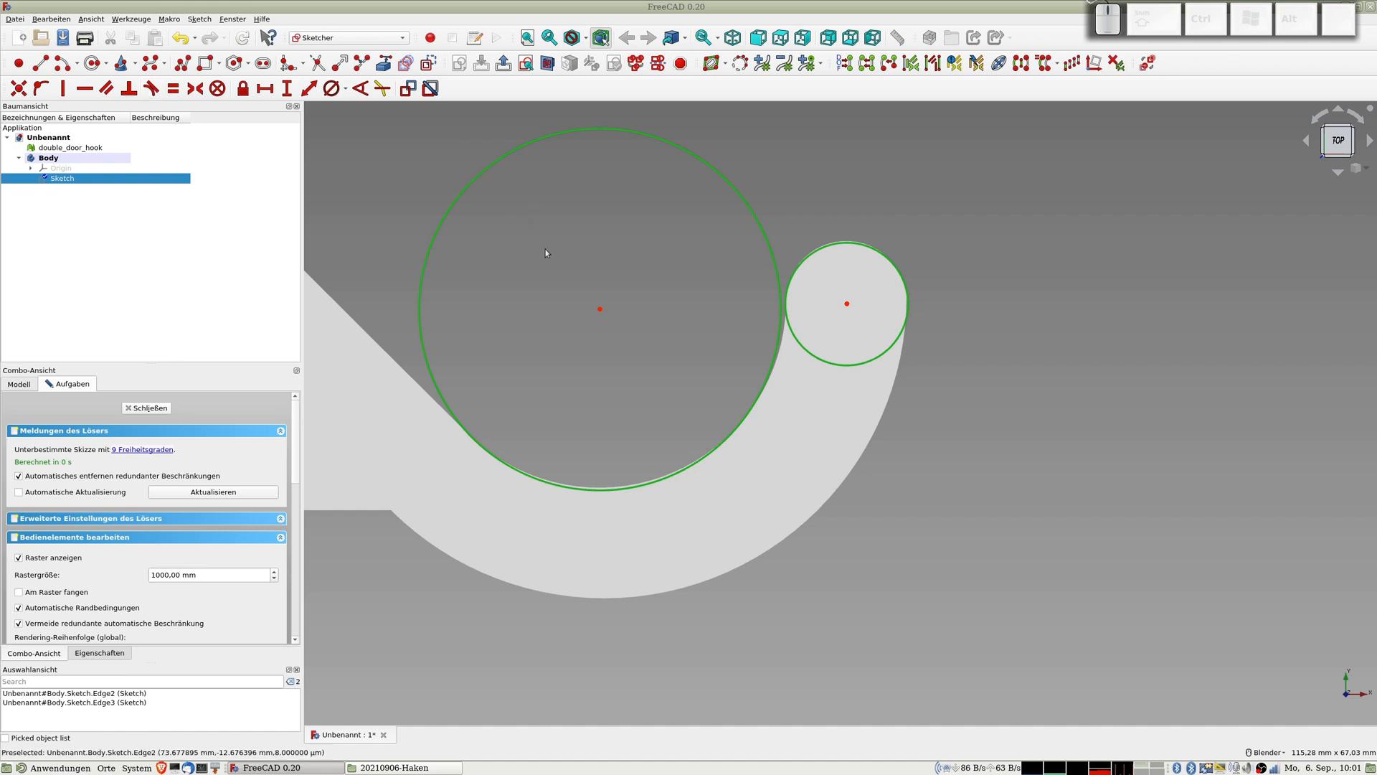
pyautogui.press('t')
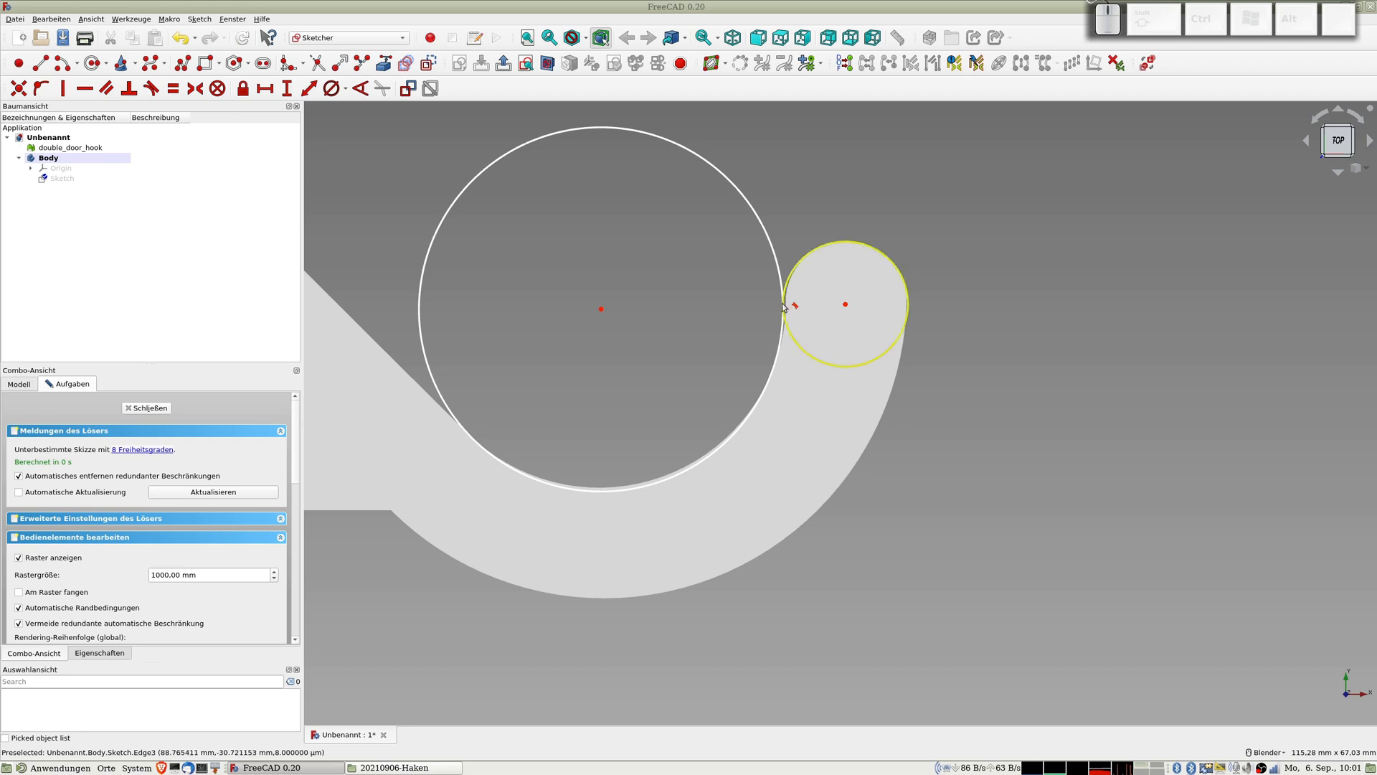
pyautogui.moveTo(783, 307); pyautogui.dragTo(786, 310)
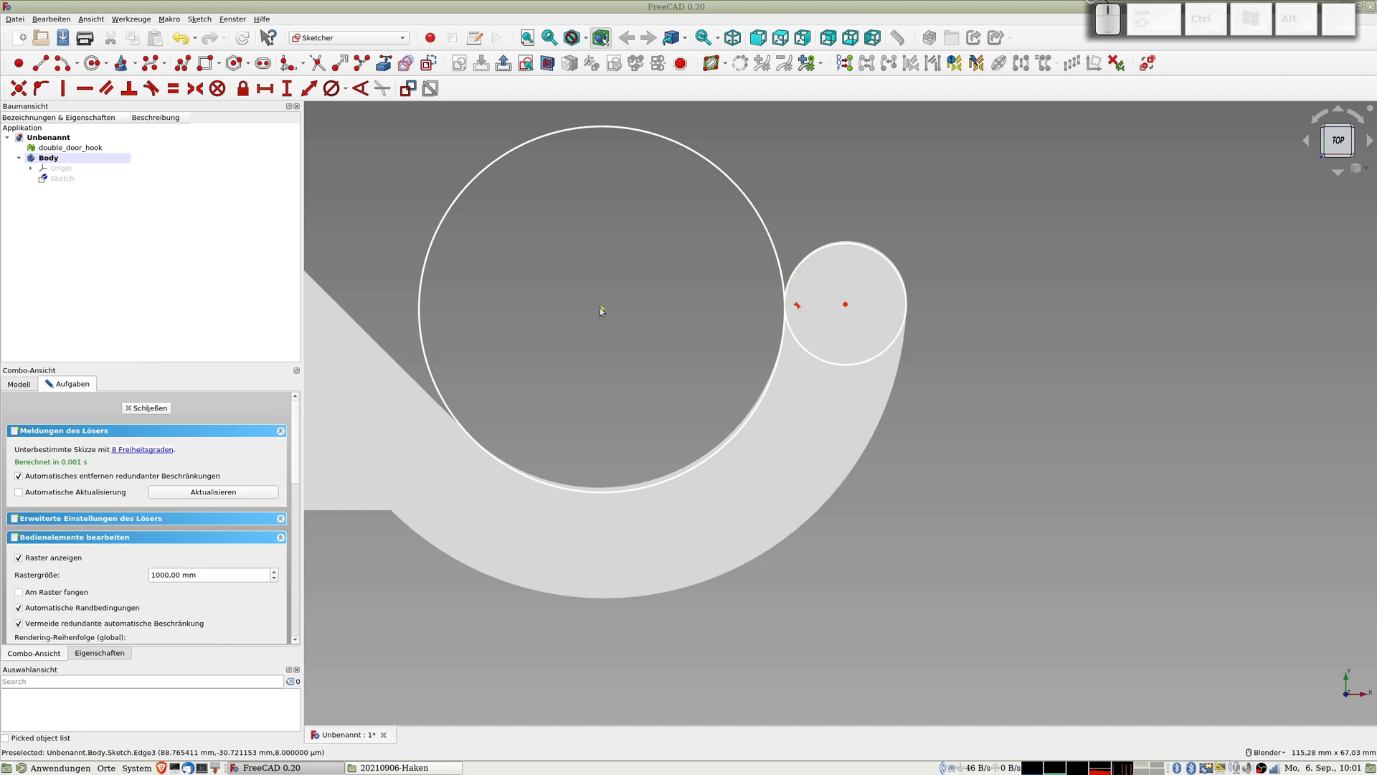
pyautogui.moveTo(600, 308); pyautogui.dragTo(602, 308)
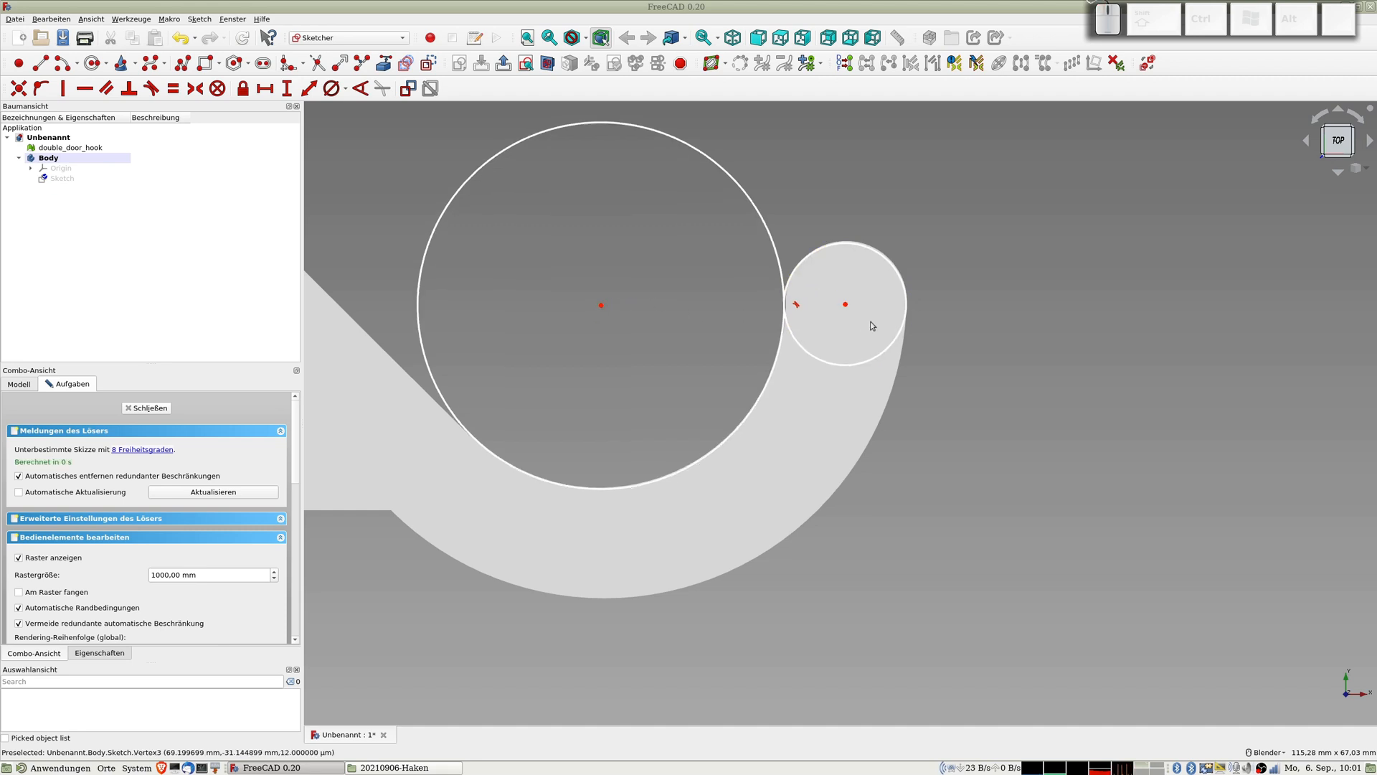
# Draw a larger circle concentric with the upper hook's inner circle, reaching the hook's outer curve.
pyautogui.scroll(-2, 484, 338)
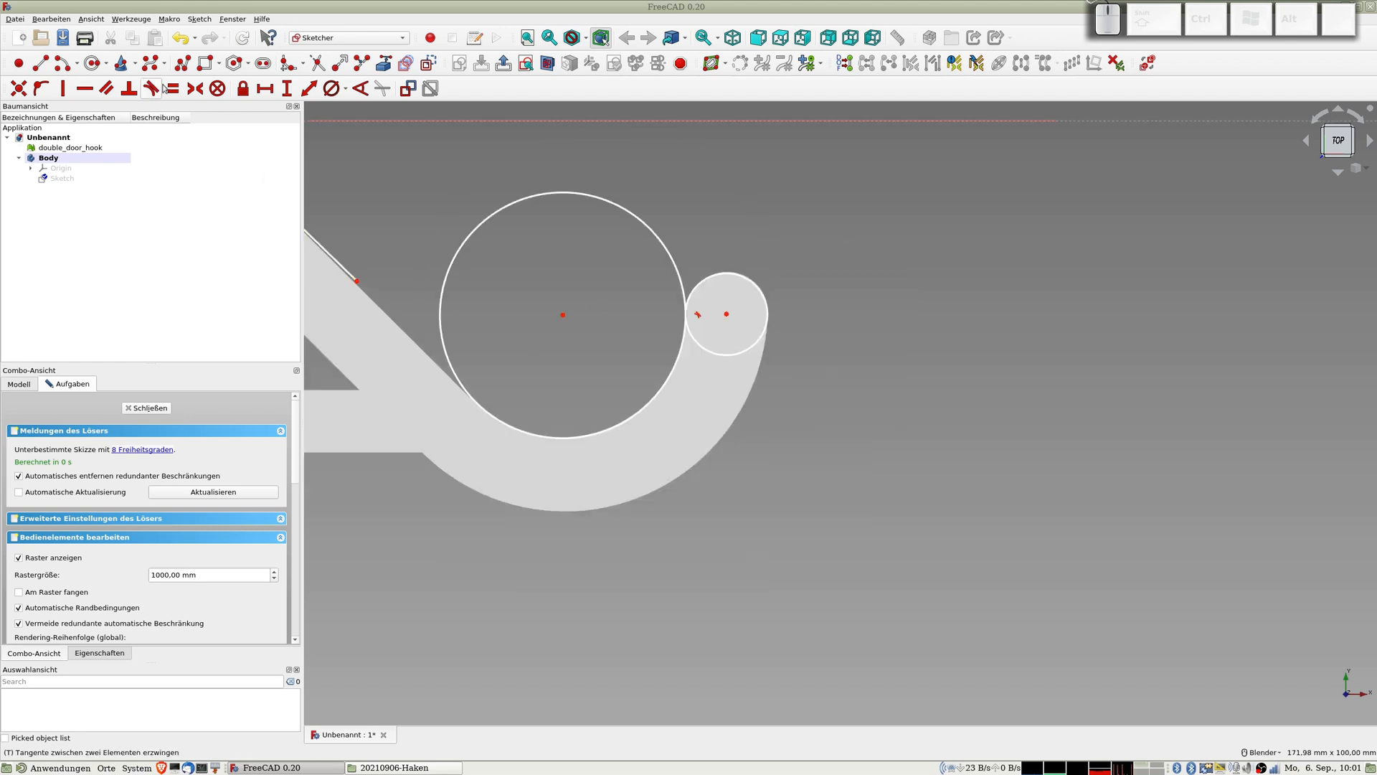
pyautogui.click(92, 63)
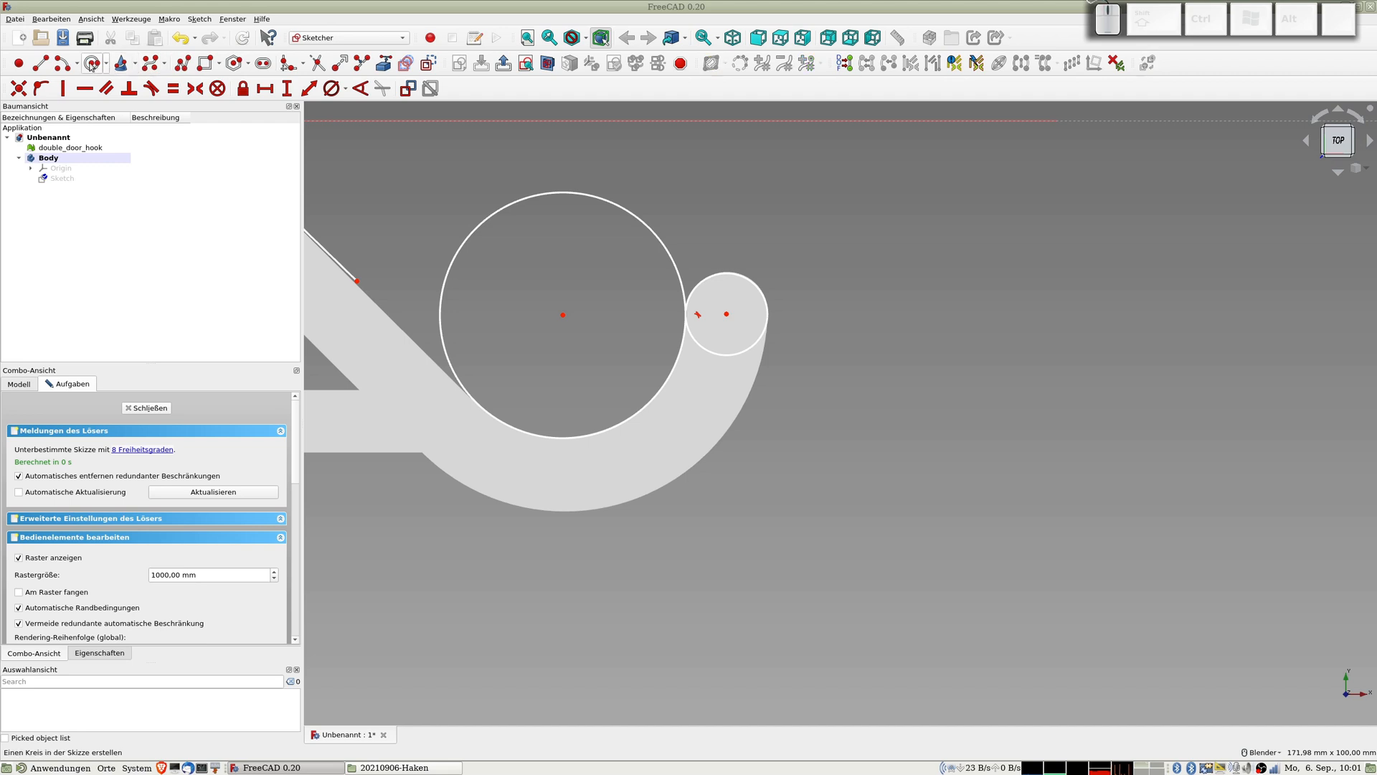
pyautogui.click(563, 315)
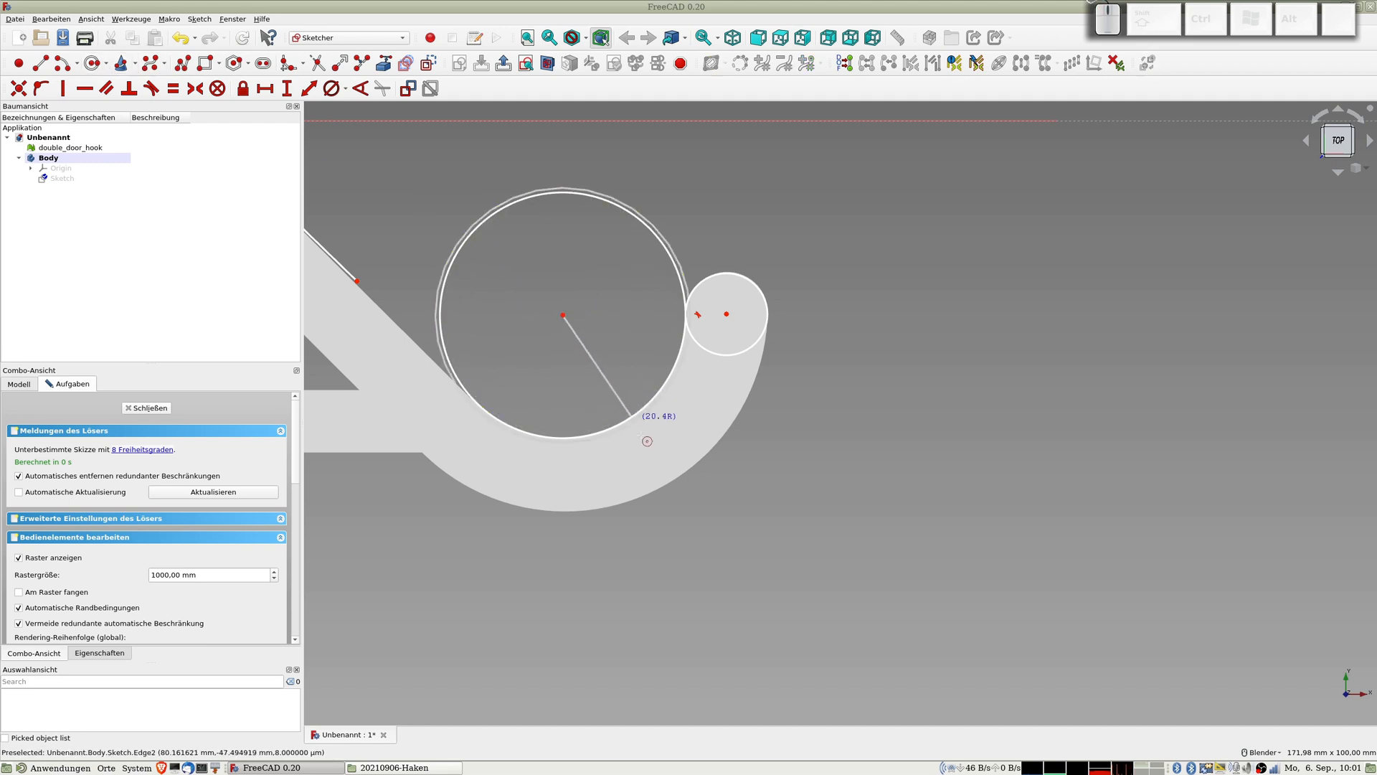
pyautogui.click(661, 490)
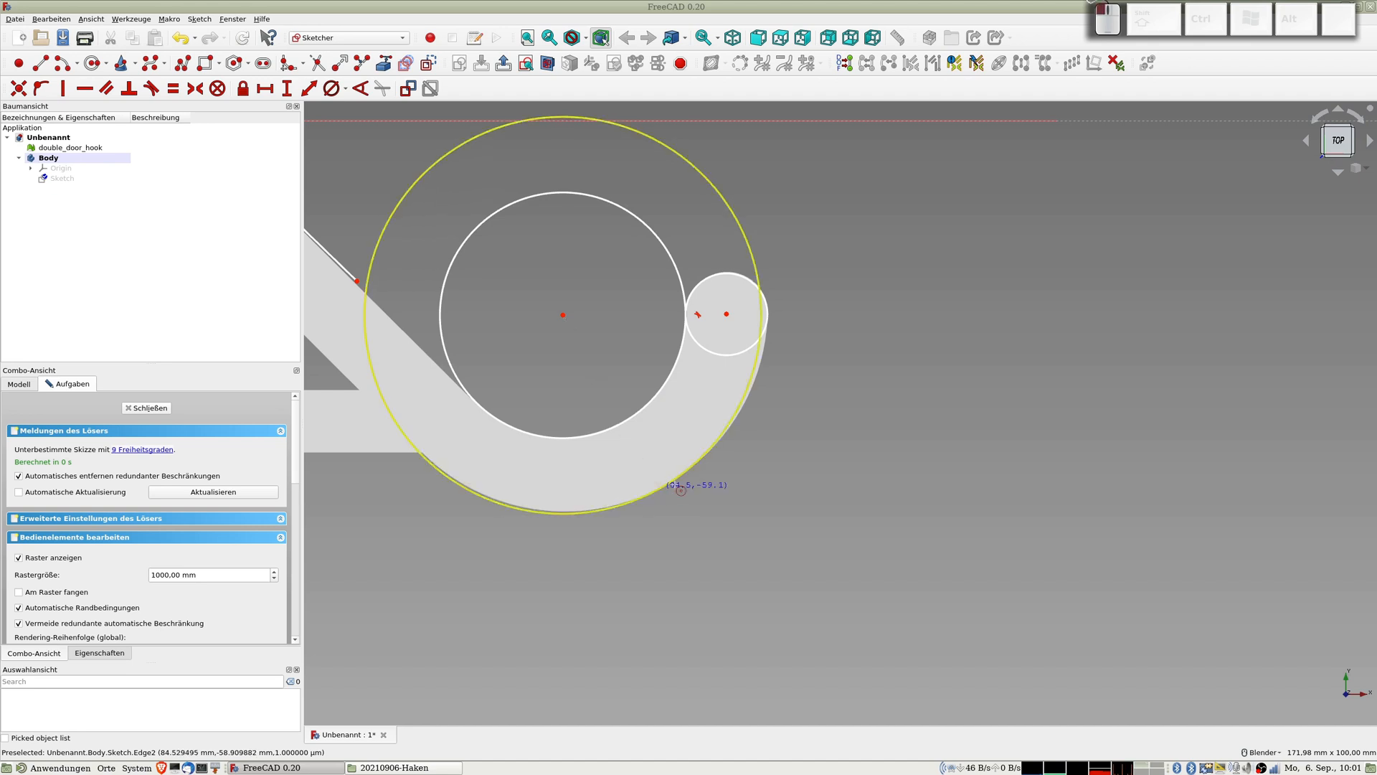
# Make the upper hook's outer circle and the small tip circle tangent, adjusting the tip circle's centre to fit the outline.
pyautogui.click(762, 326)
pyautogui.click(768, 328)
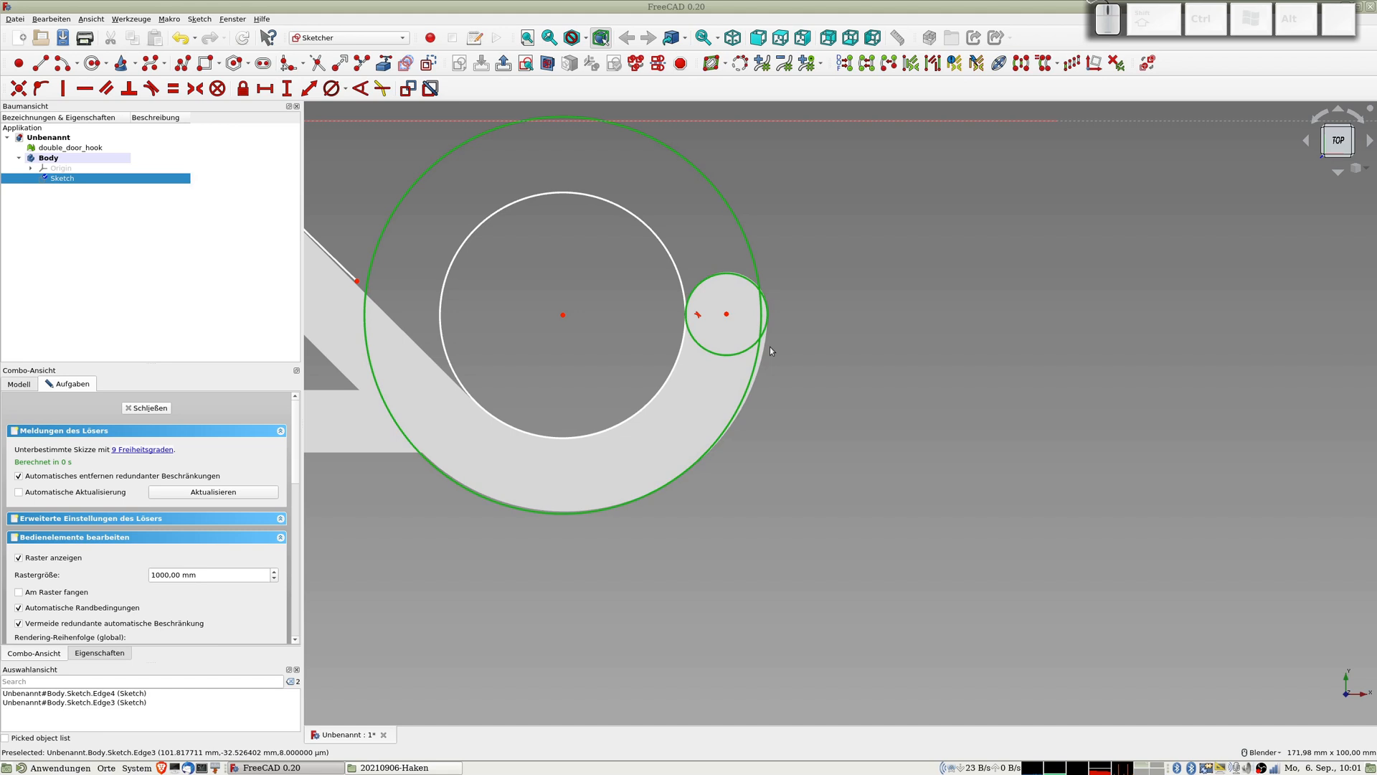
pyautogui.press('t')
pyautogui.click(728, 315)
pyautogui.moveTo(729, 316); pyautogui.dragTo(729, 315)
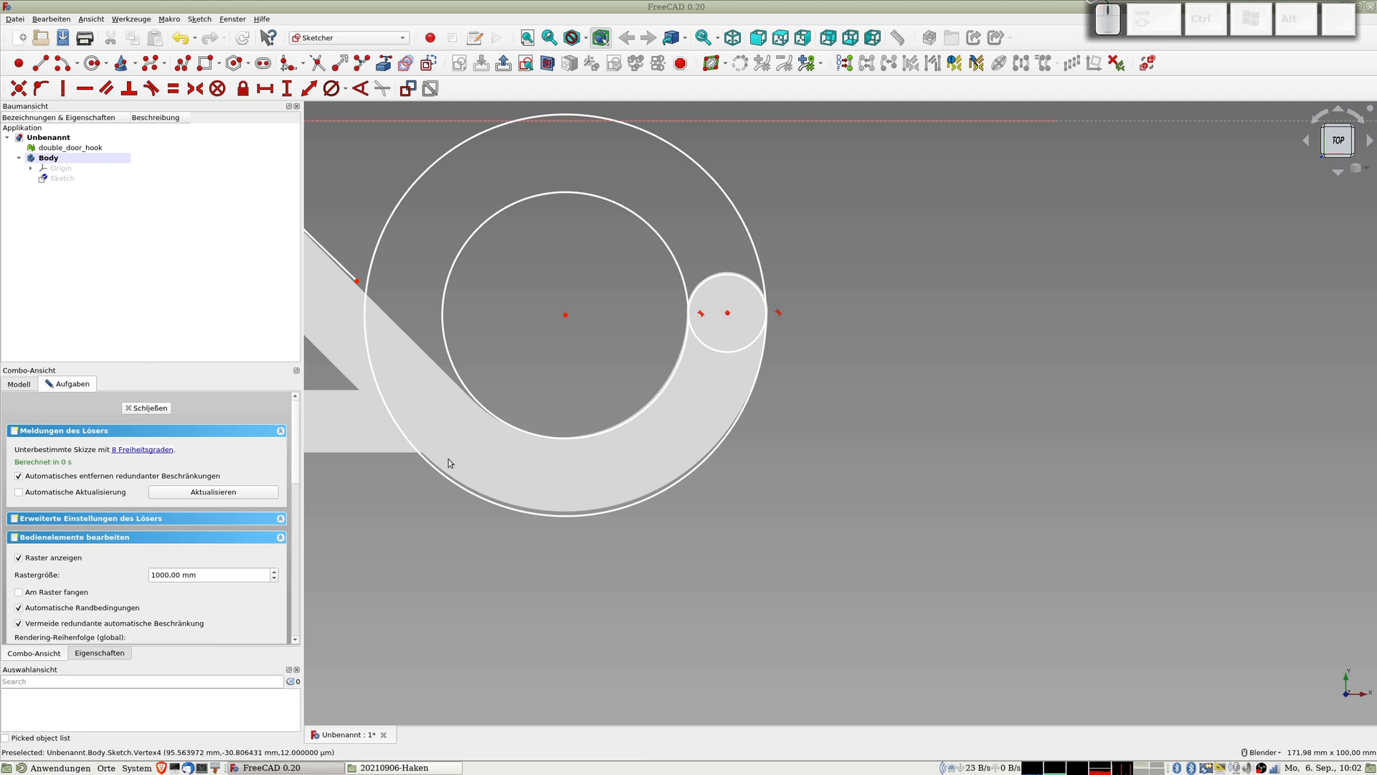
# Constrain the slanted line's lower endpoint onto the upper hook's outer circle and adjust the point and circle to the outline.
pyautogui.scroll(-4, 449, 458)
pyautogui.keyDown('shift'); pyautogui.moveTo(449, 458); pyautogui.dragTo(664, 401, button='middle'); pyautogui.keyUp('shift')
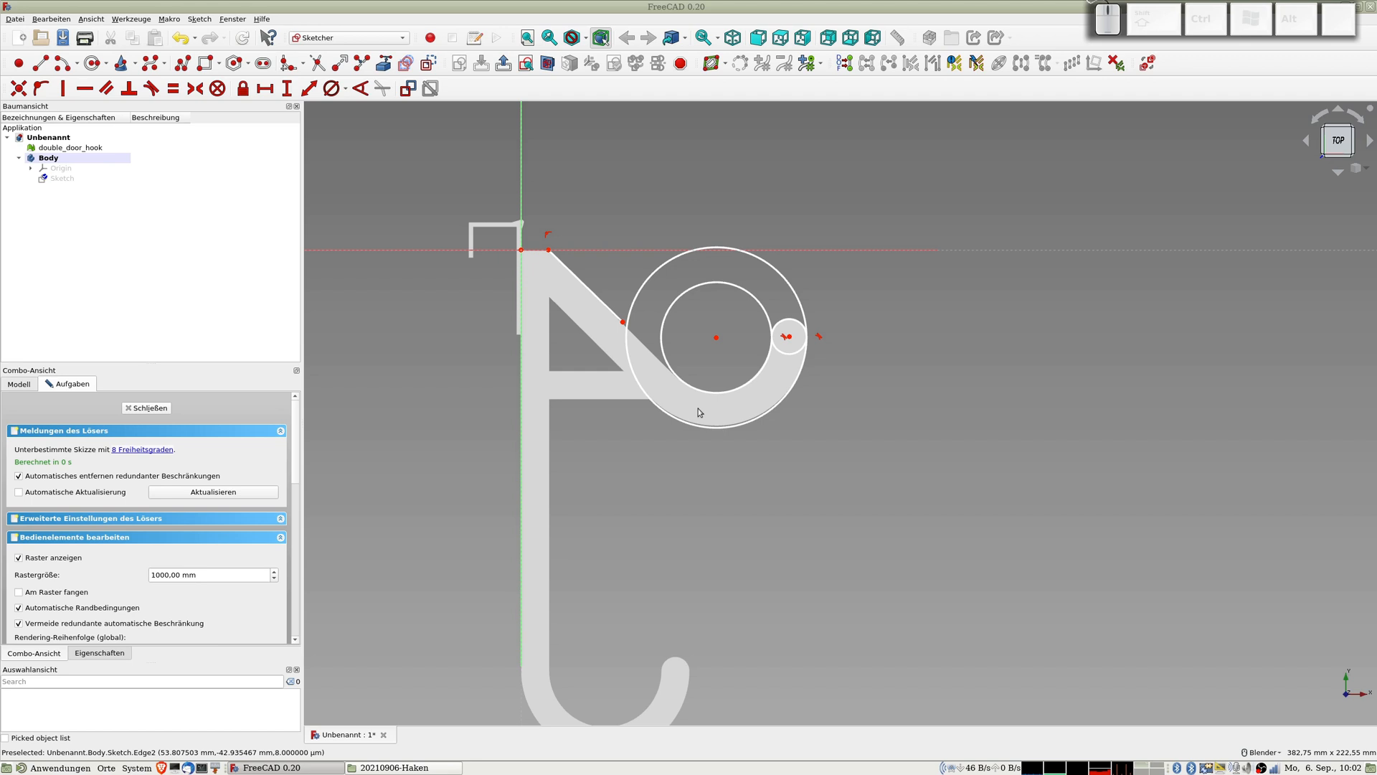
pyautogui.click(624, 321)
pyautogui.click(627, 325)
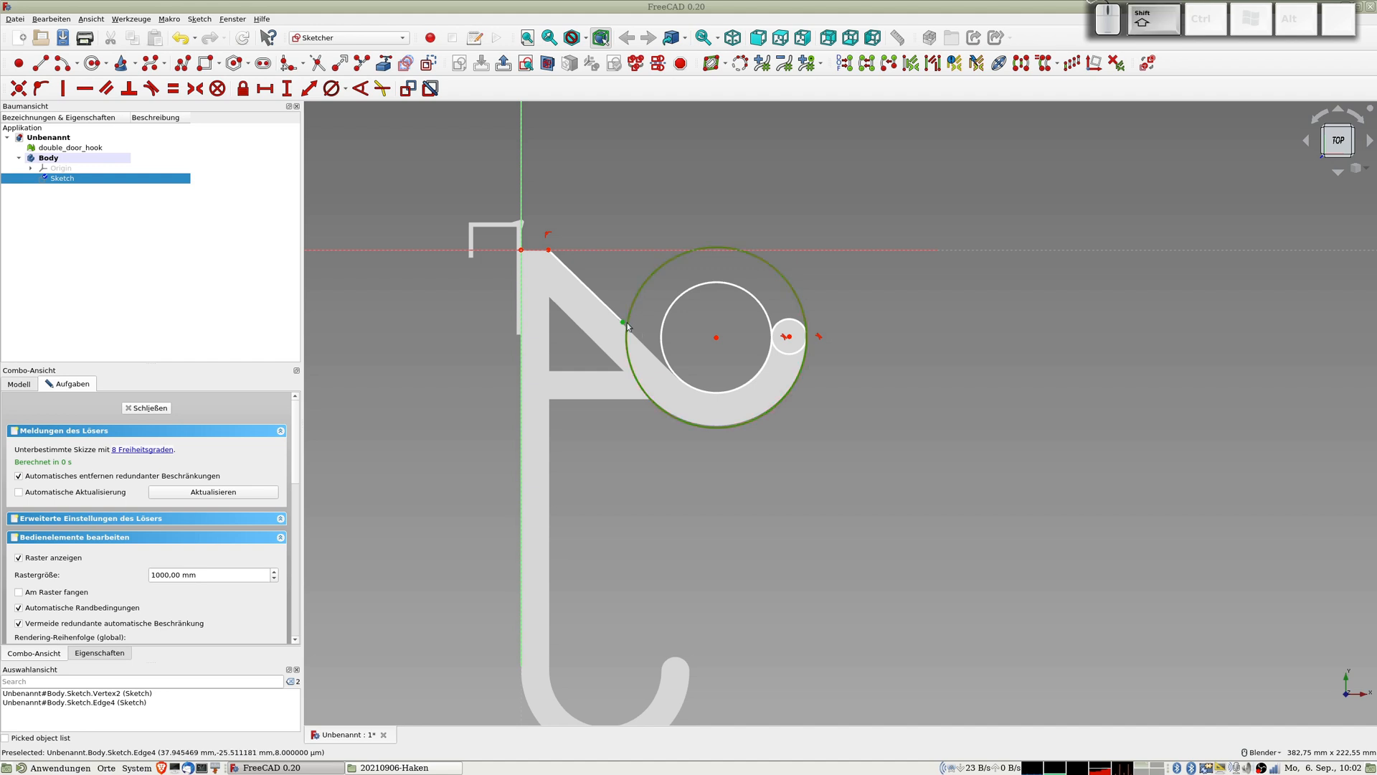
pyautogui.press('o')
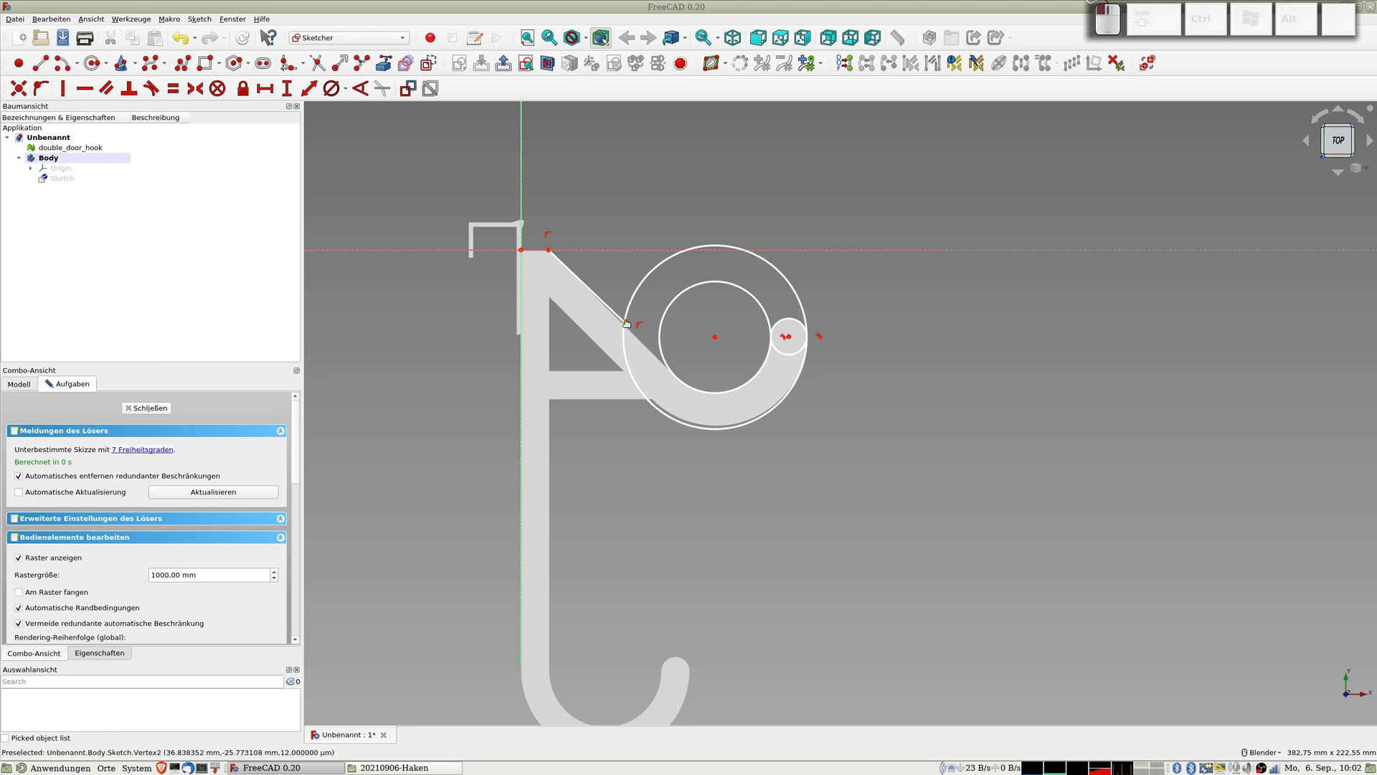
pyautogui.moveTo(626, 324); pyautogui.dragTo(626, 326)
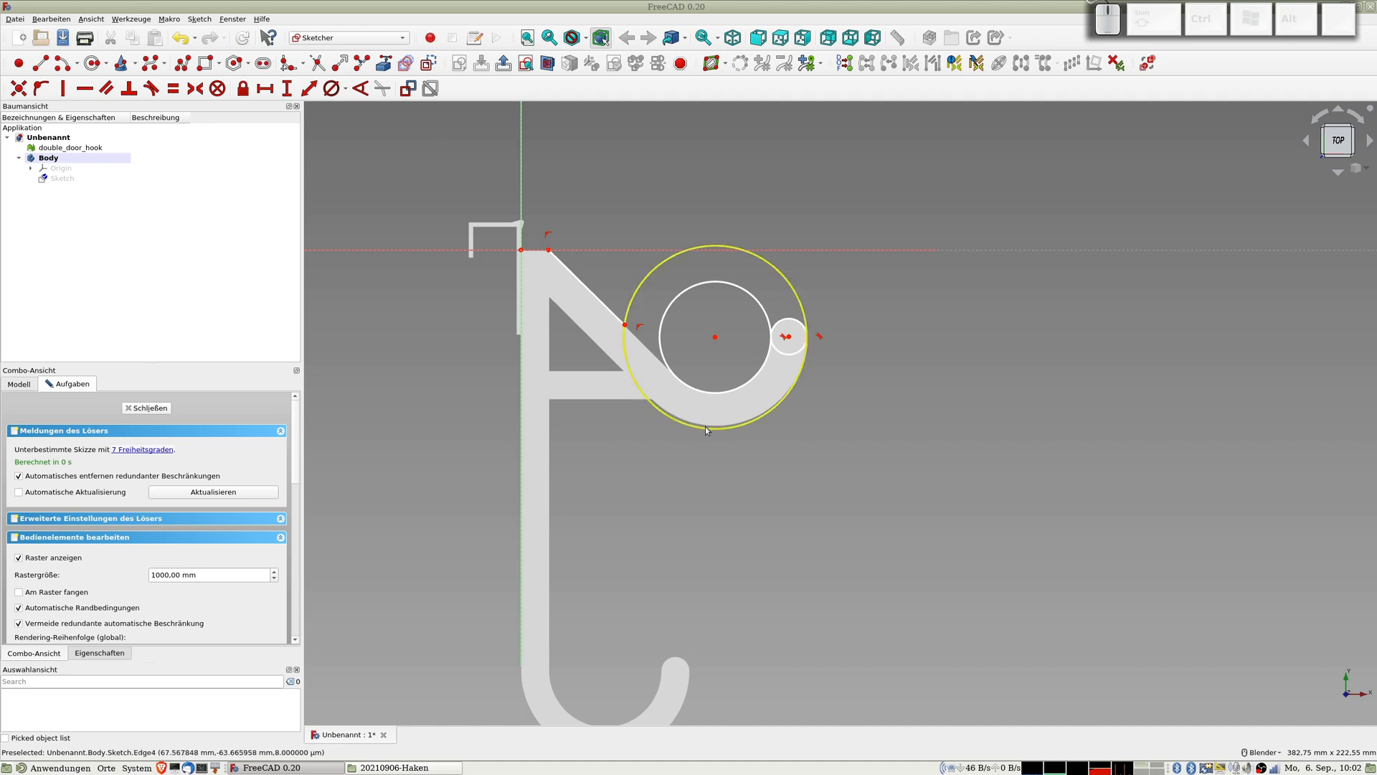
pyautogui.moveTo(678, 426); pyautogui.dragTo(680, 420)
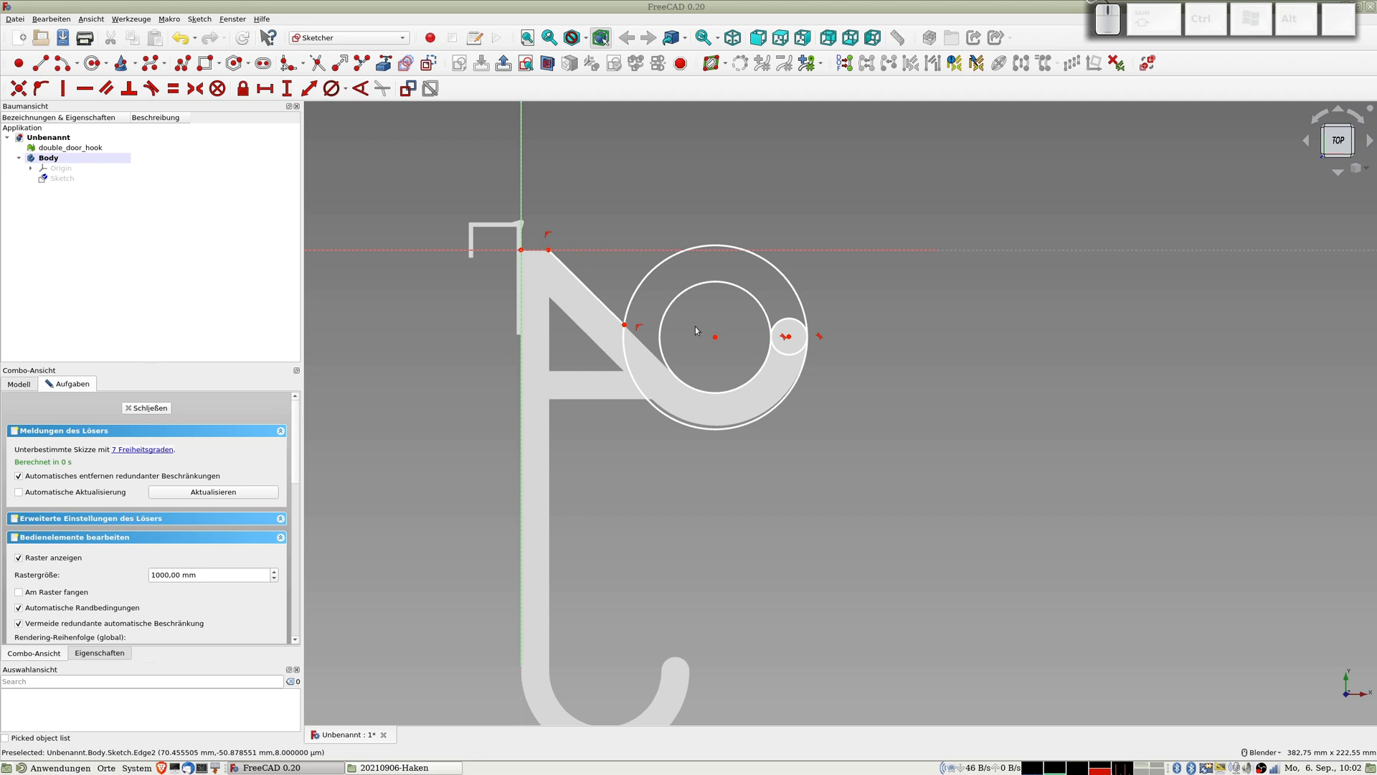
# Trace the triangular opening below the slanted arm as a closed polyline about 27 mm wide, fitting its corners to the mesh.
pyautogui.click(184, 61)
pyautogui.click(551, 300)
pyautogui.click(549, 373)
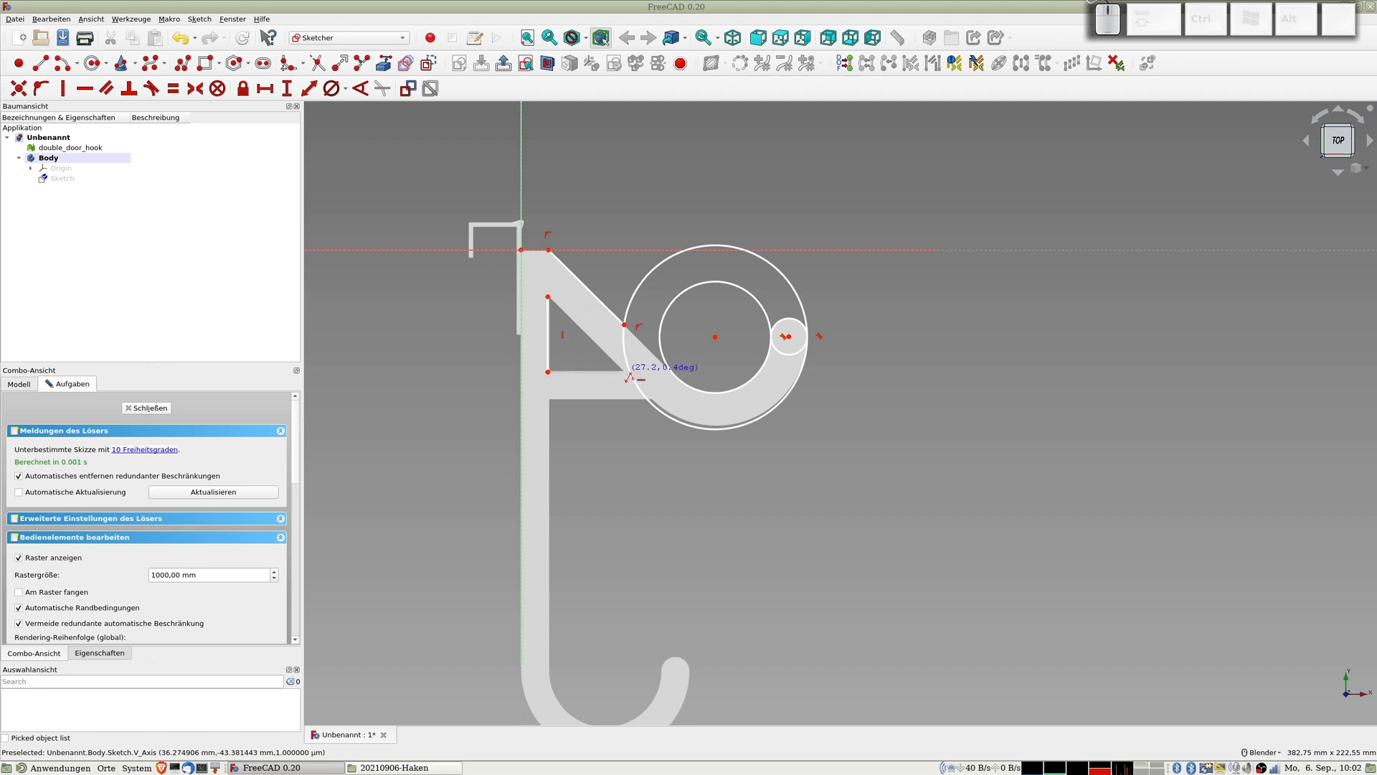
pyautogui.click(623, 373)
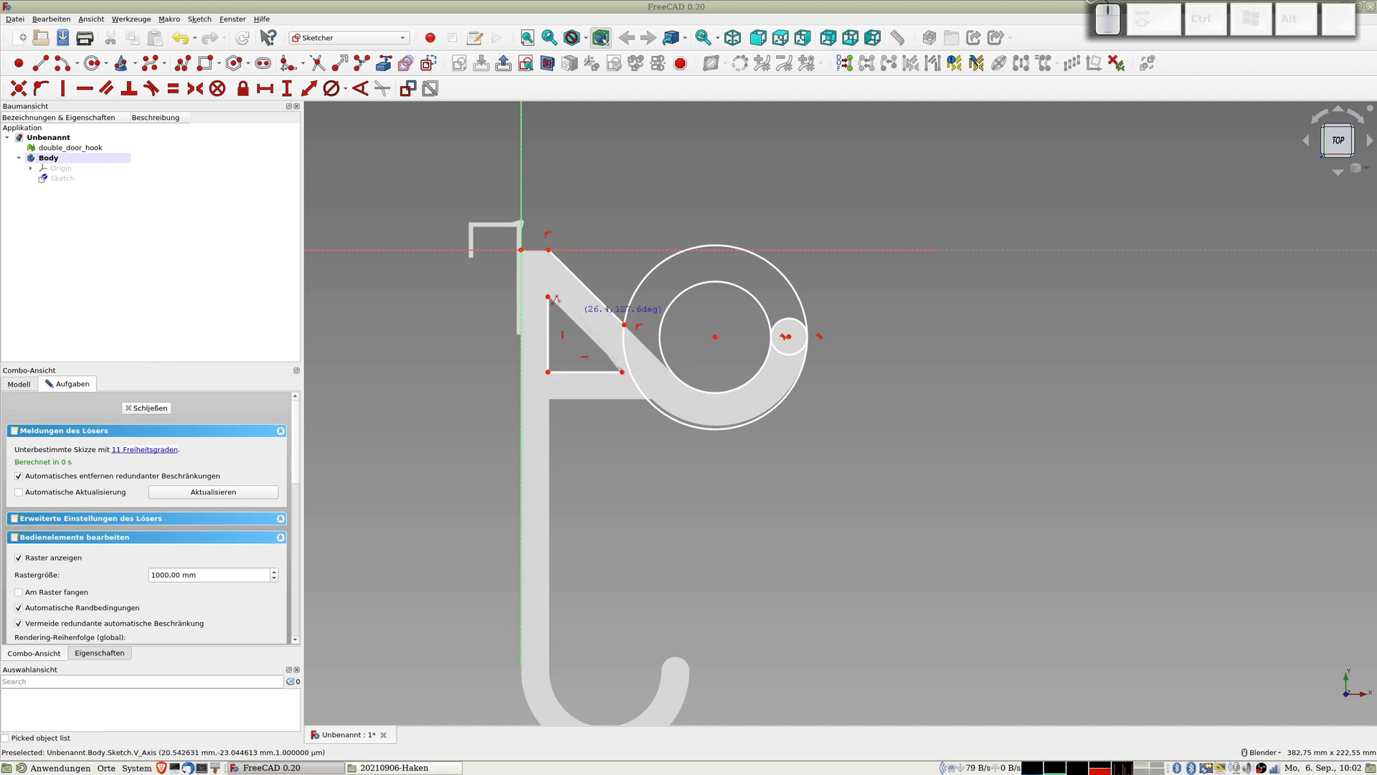
pyautogui.click(549, 300)
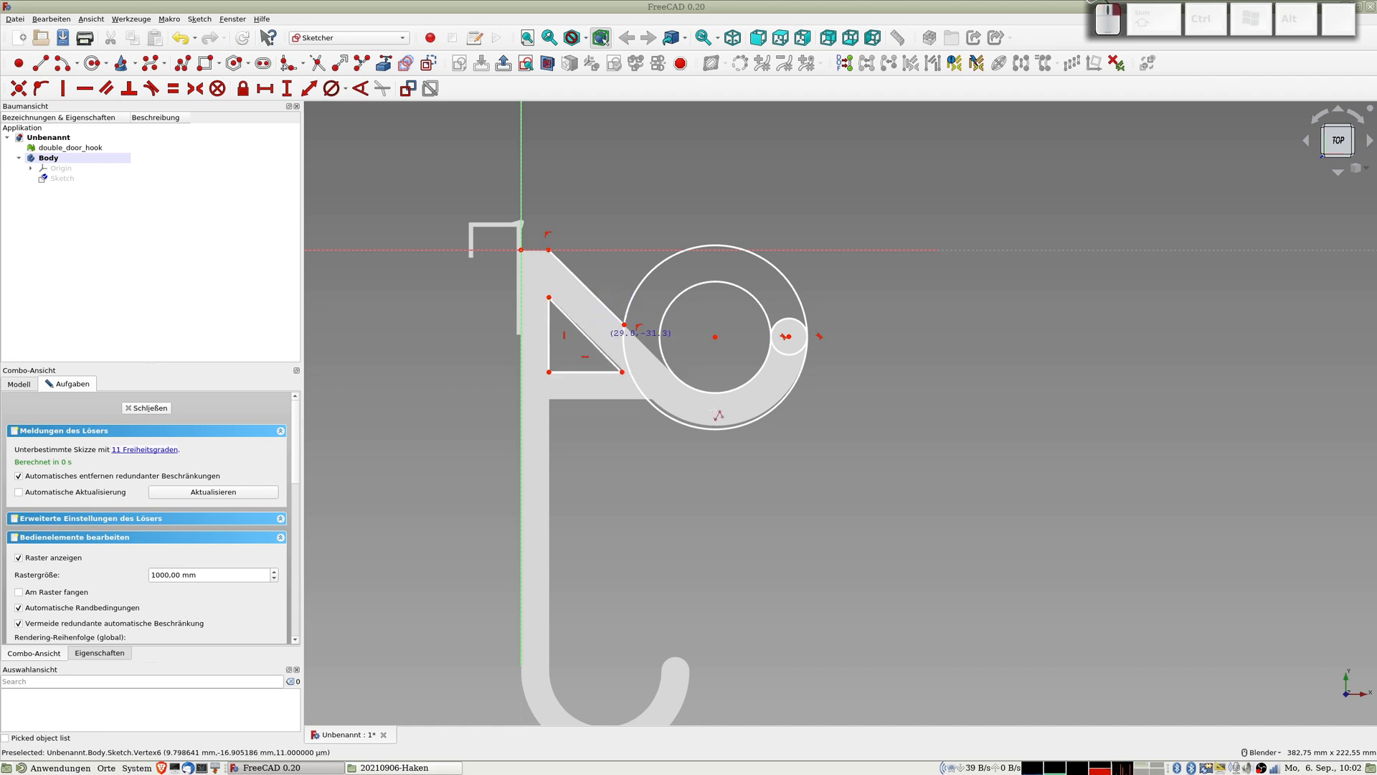
pyautogui.scroll(4, 626, 364)
pyautogui.rightClick(618, 381)
pyautogui.moveTo(618, 381); pyautogui.dragTo(622, 380)
pyautogui.moveTo(455, 218); pyautogui.dragTo(456, 215)
pyautogui.scroll(-4, 532, 307)
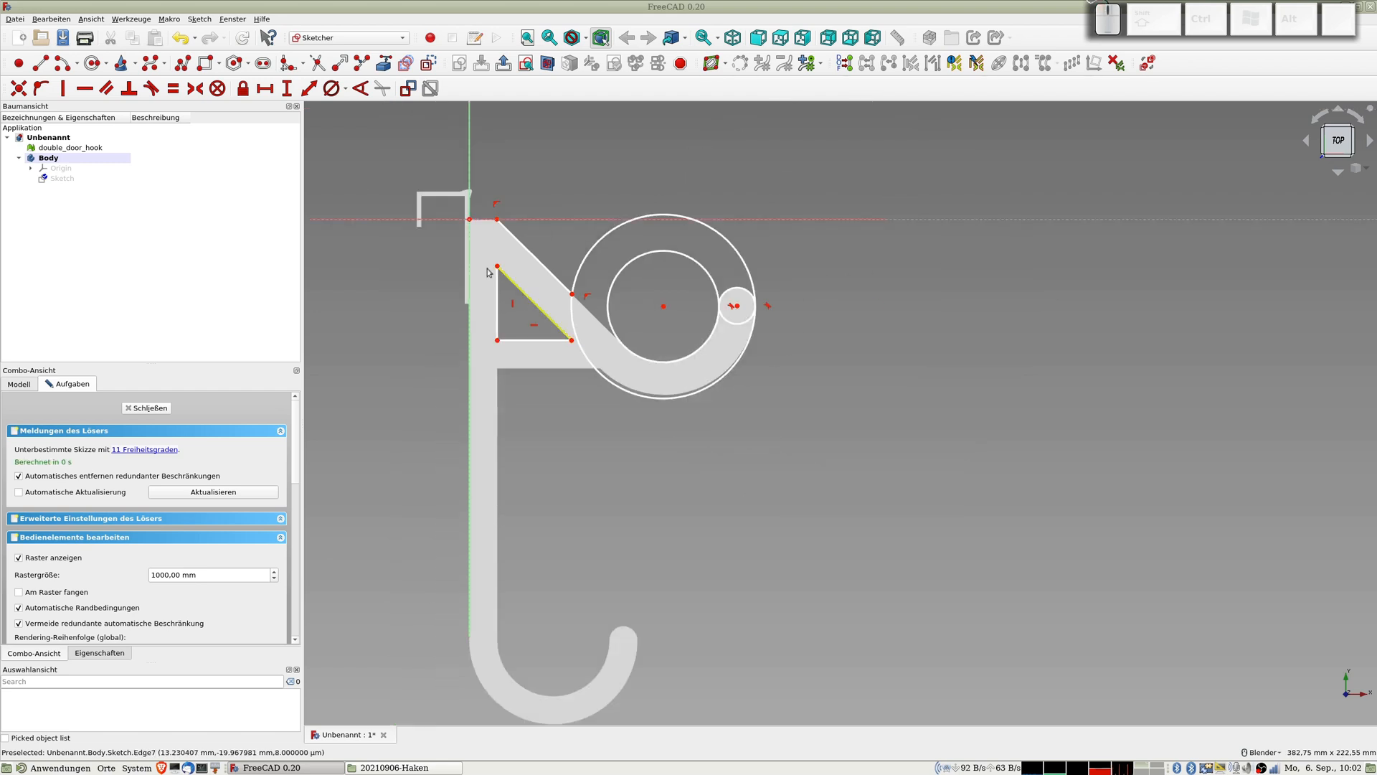
# Draw a circle inside the lower hook's inner curve and move its centre to about (30, -150).
pyautogui.keyDown('shift'); pyautogui.moveTo(605, 386); pyautogui.dragTo(592, 293, button='middle'); pyautogui.keyUp('shift')
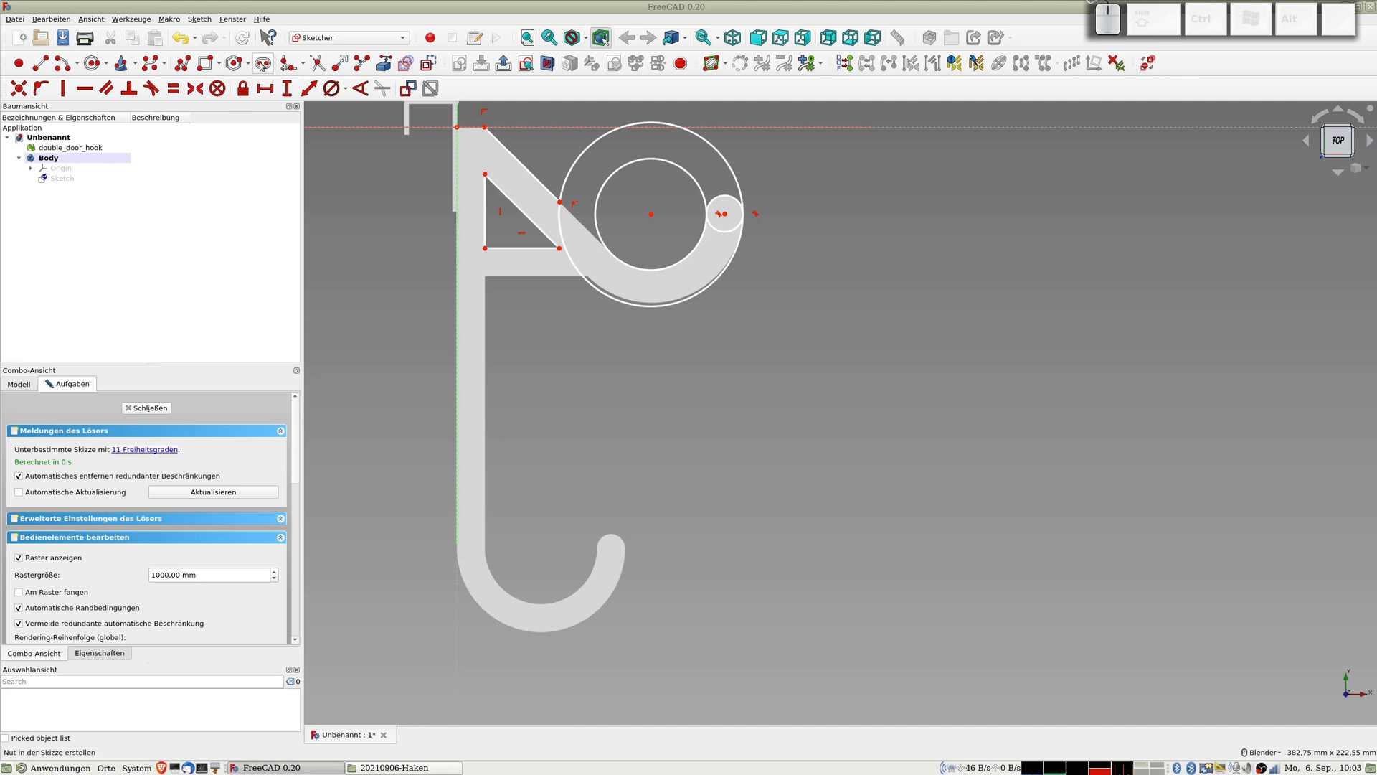
pyautogui.click(92, 64)
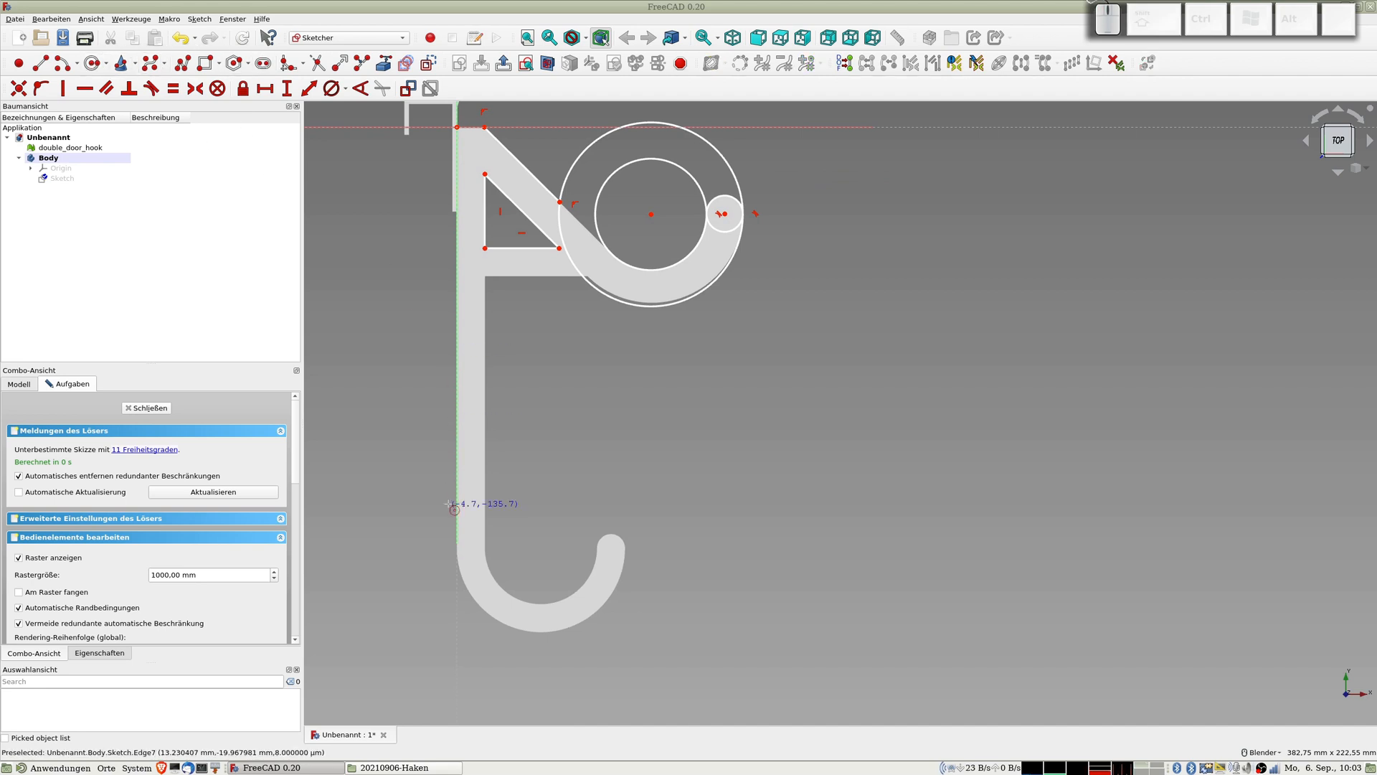
pyautogui.click(533, 555)
pyautogui.click(553, 606)
pyautogui.rightClick(538, 563)
pyautogui.moveTo(533, 554); pyautogui.dragTo(541, 546)
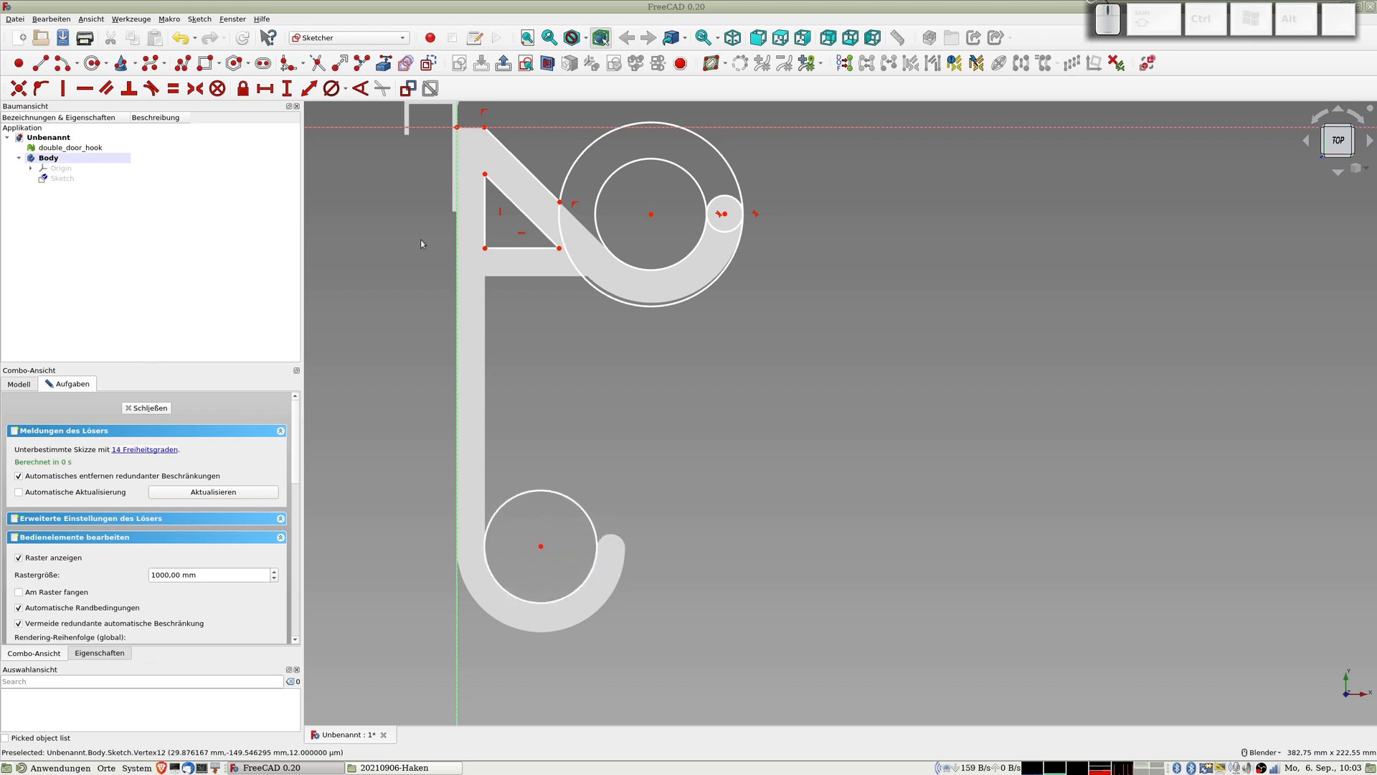
# Draw a concentric circle of about 31 mm radius along the lower hook's outer curve.
pyautogui.click(92, 64)
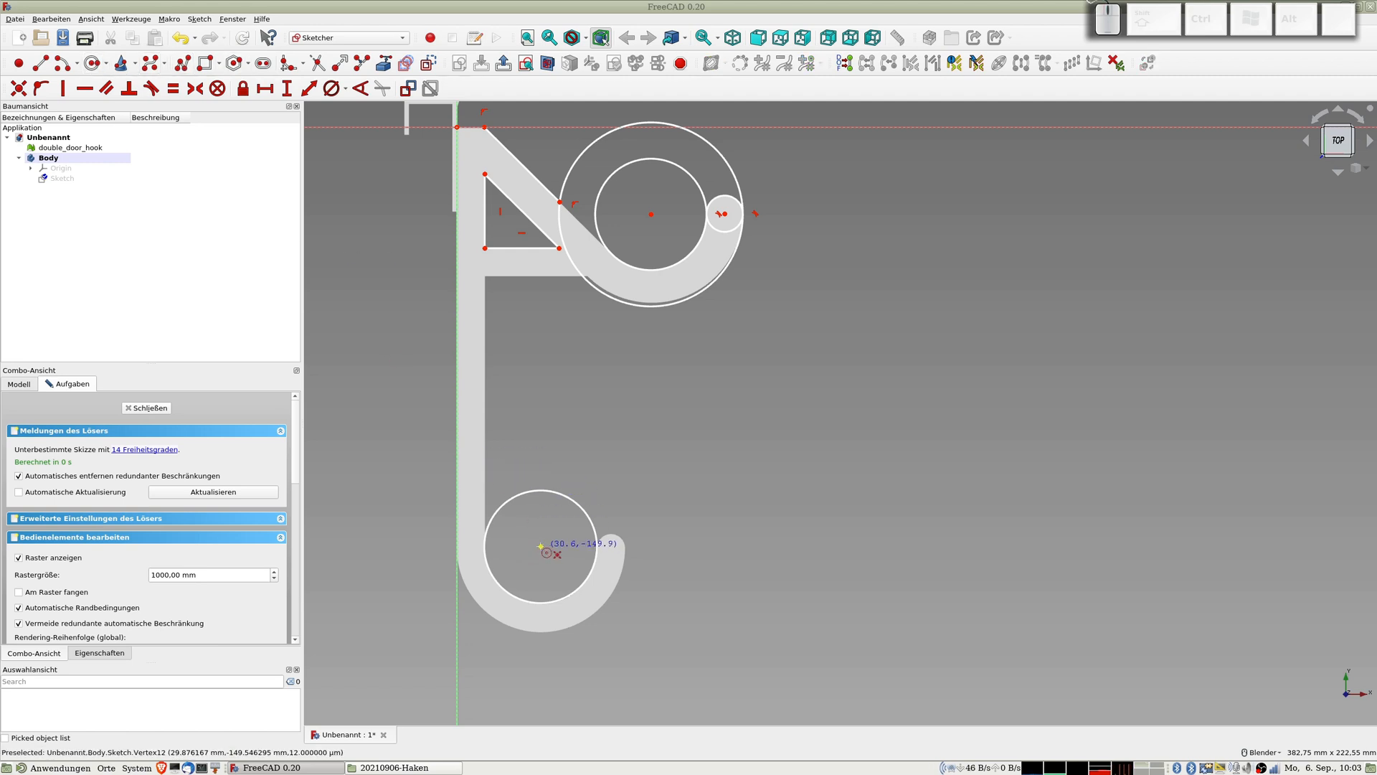
pyautogui.click(542, 548)
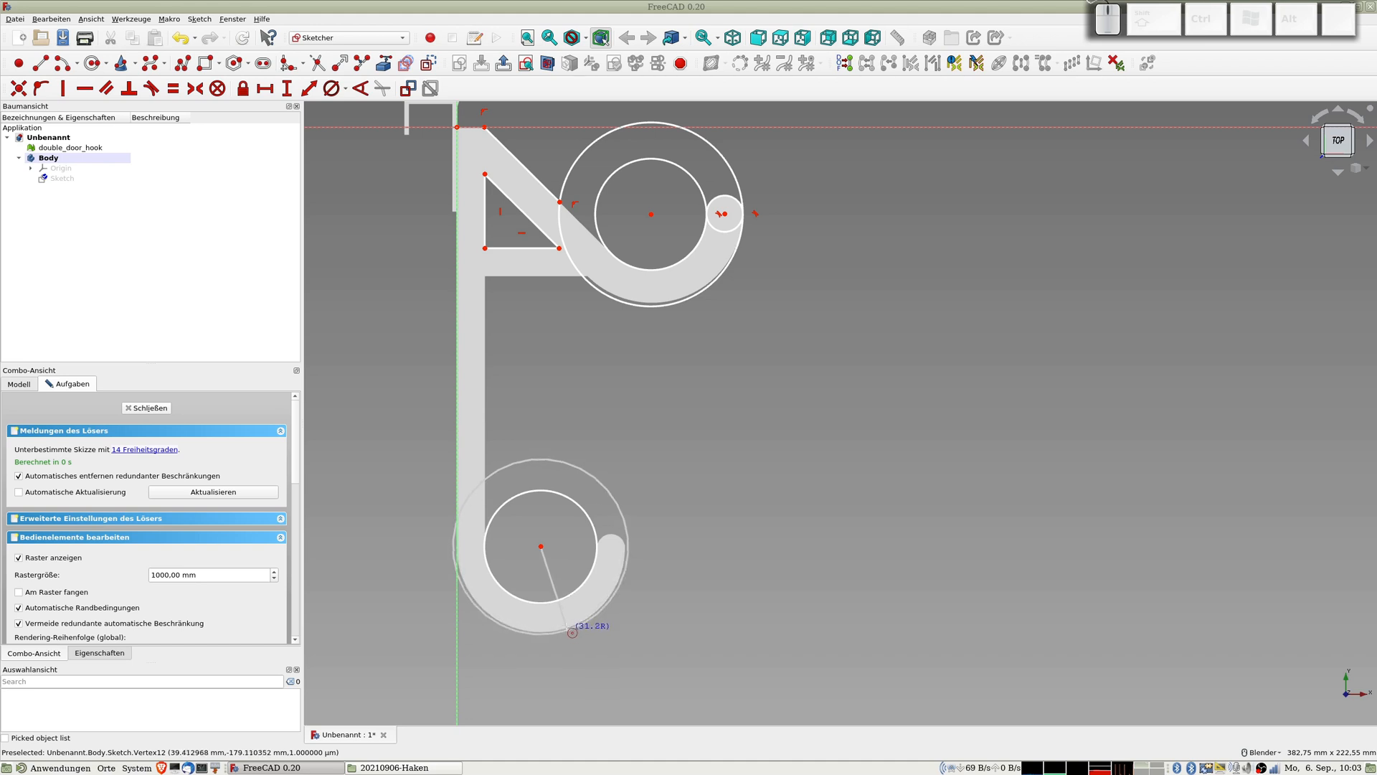
pyautogui.click(572, 632)
# Draw a small circle inside the lower hook's rounded tip.
pyautogui.scroll(5, 681, 530)
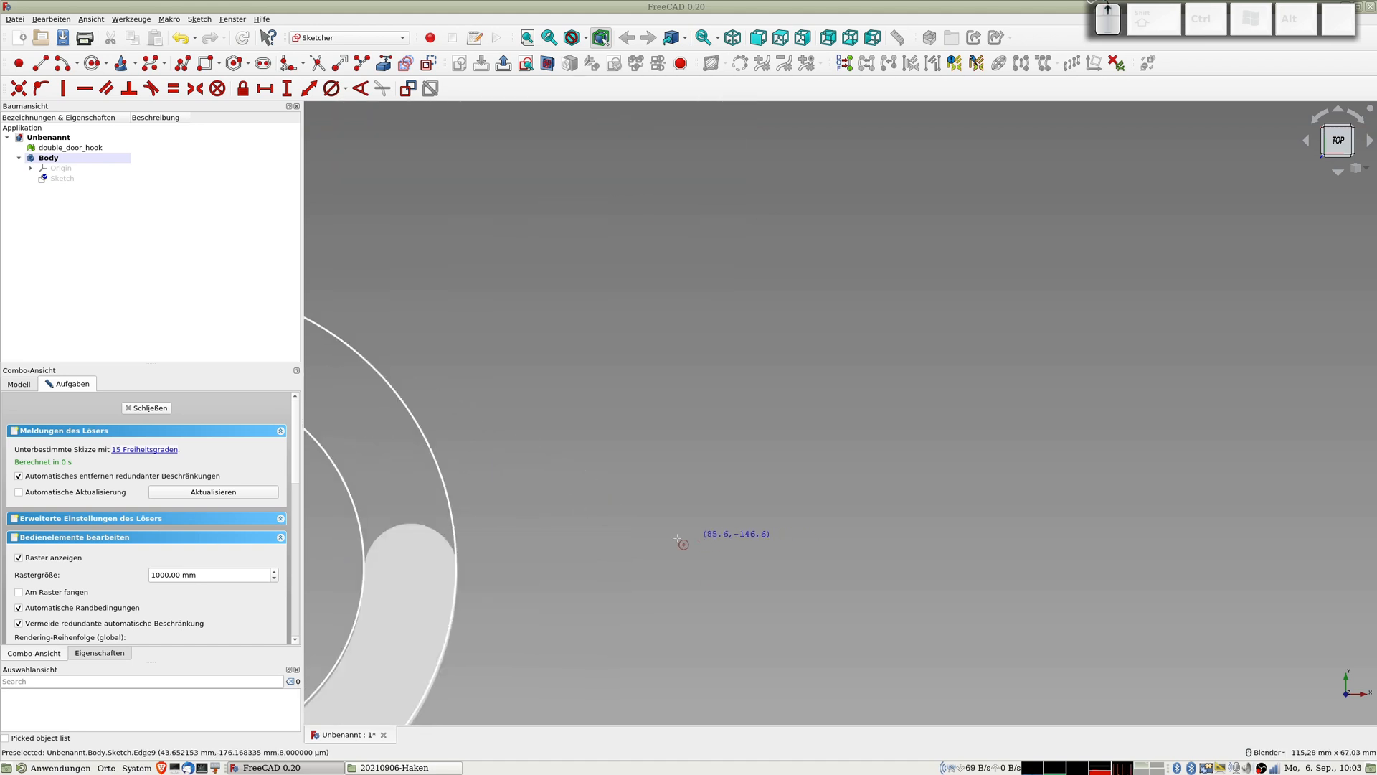
pyautogui.keyDown('shift'); pyautogui.moveTo(710, 505); pyautogui.dragTo(1112, 326, button='middle'); pyautogui.keyUp('shift')
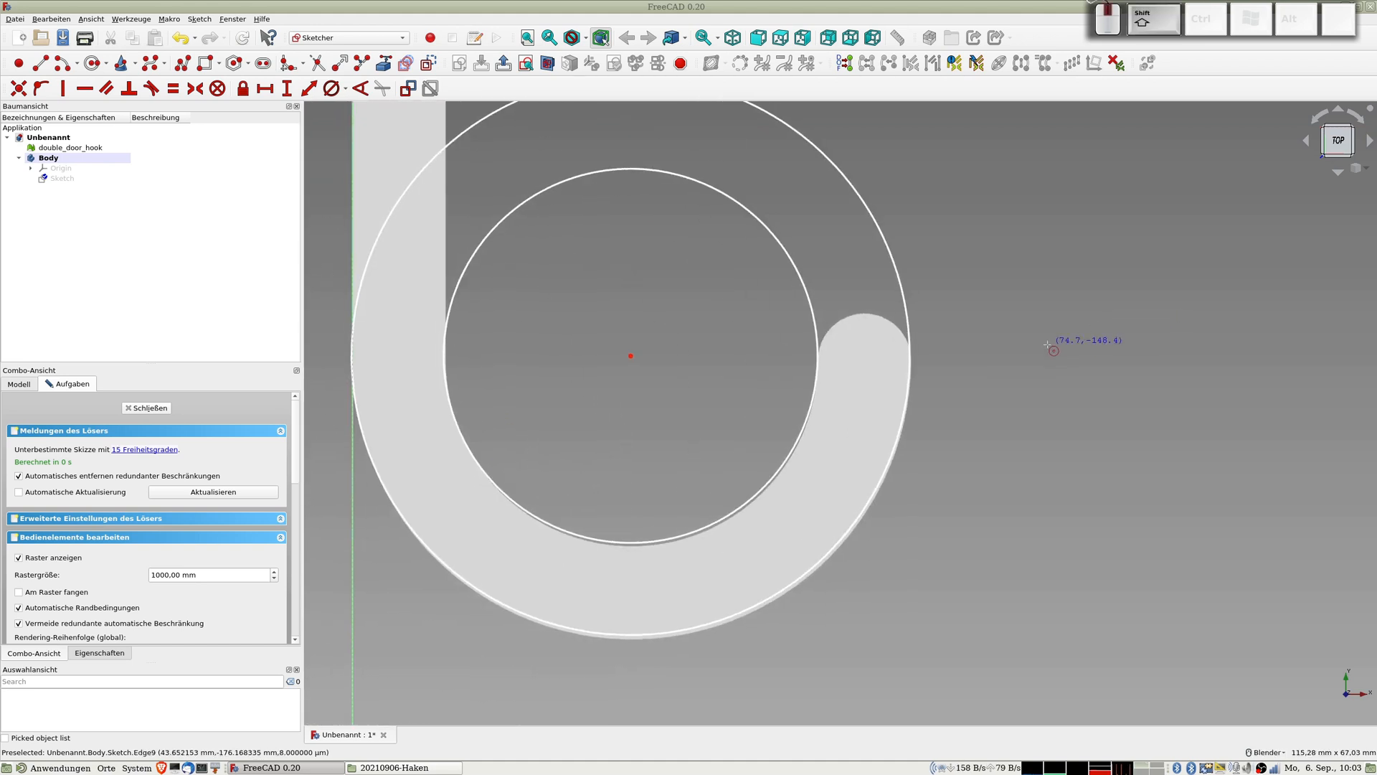
pyautogui.click(92, 63)
pyautogui.click(864, 351)
pyautogui.click(874, 382)
# Make the lower hook's small tip circle tangent to both the inner and the outer hook circles.
pyautogui.click(834, 353)
pyautogui.click(817, 350)
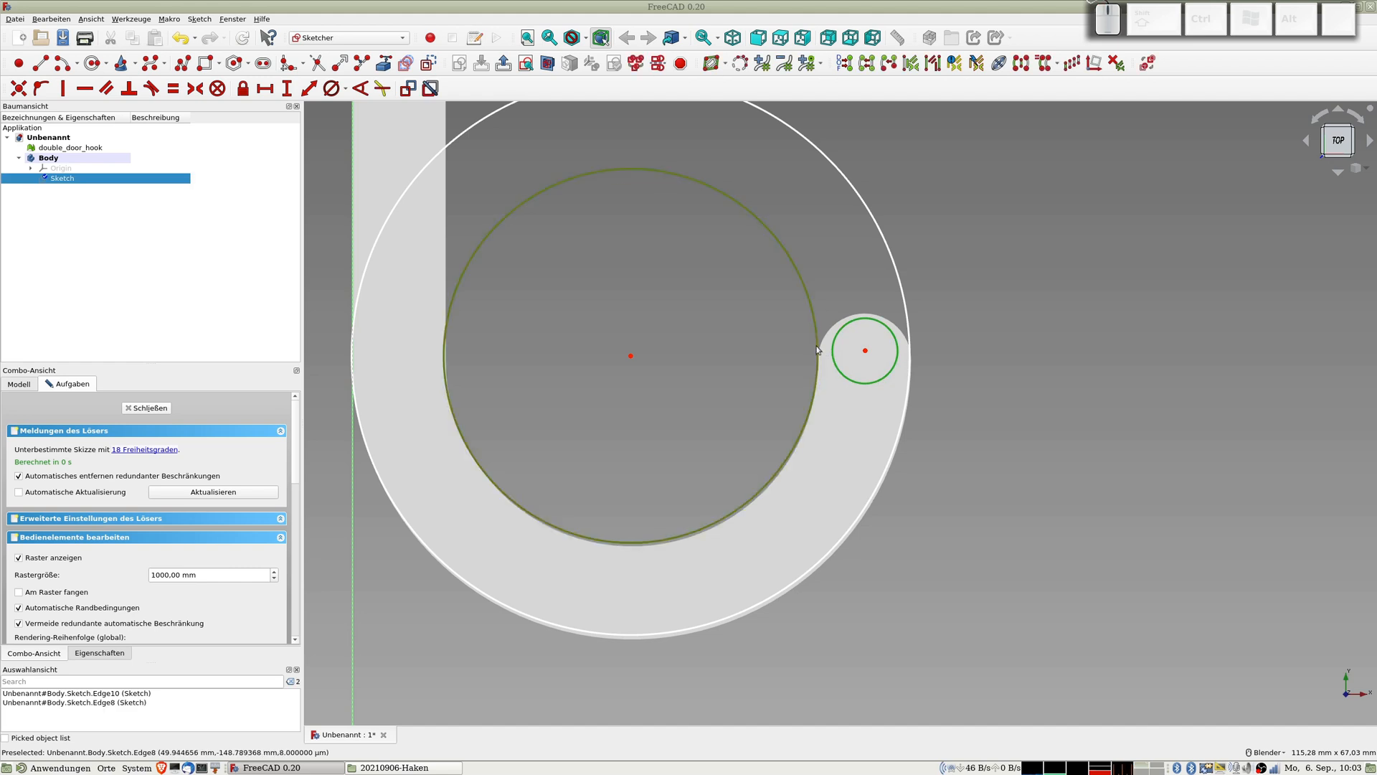
pyautogui.press('t')
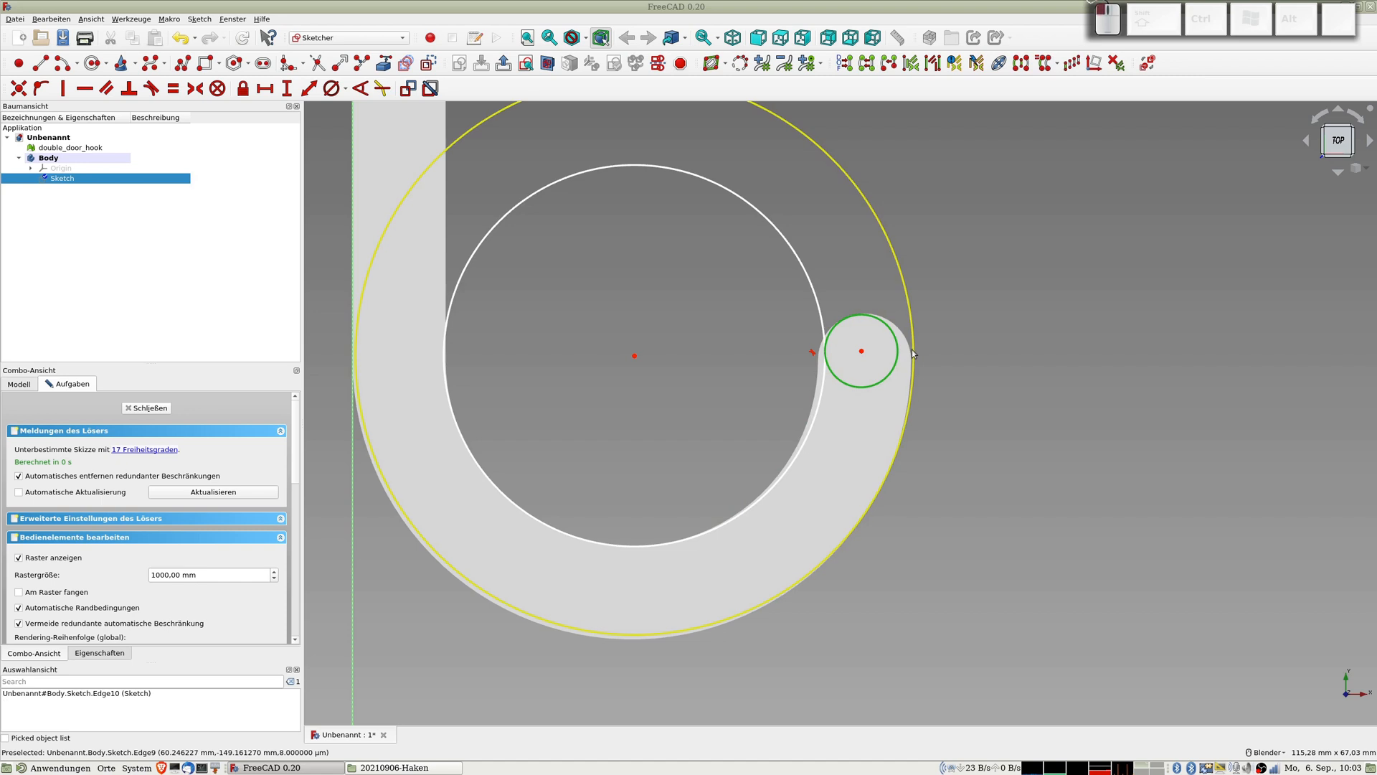
pyautogui.click(912, 350)
pyautogui.press('t')
pyautogui.scroll(-2, 809, 337)
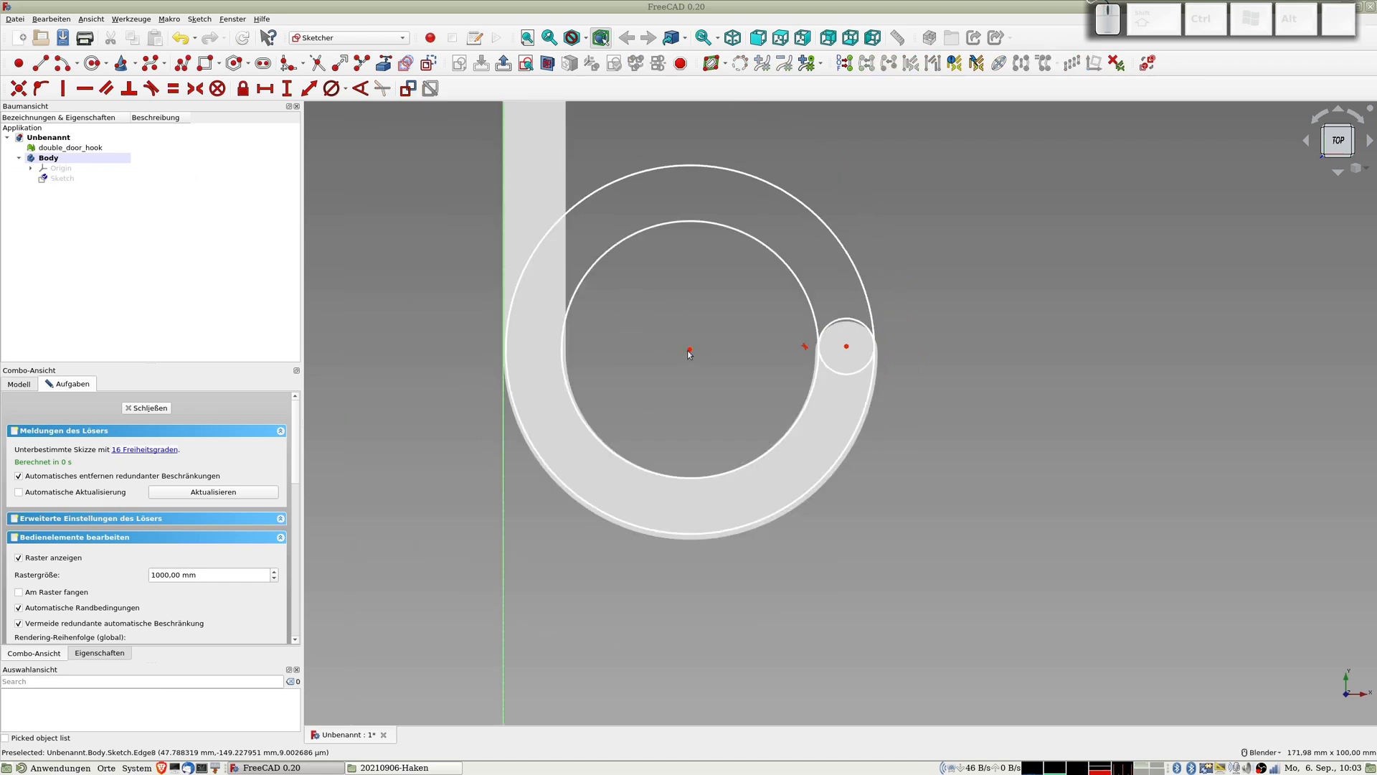
# Adjust the common centre and the outer circle's radius to follow the lower hook's outline.
pyautogui.moveTo(690, 352); pyautogui.dragTo(692, 349)
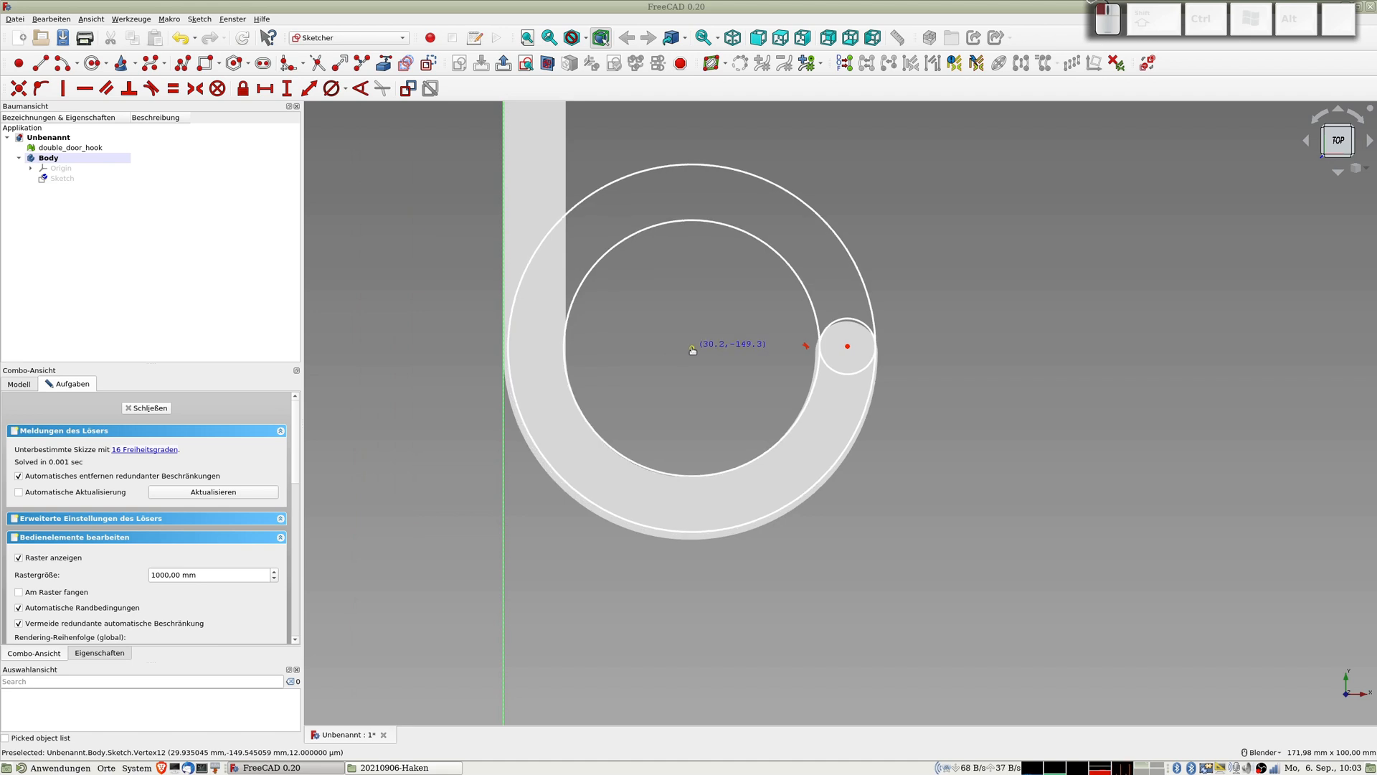
pyautogui.moveTo(715, 532); pyautogui.dragTo(716, 540)
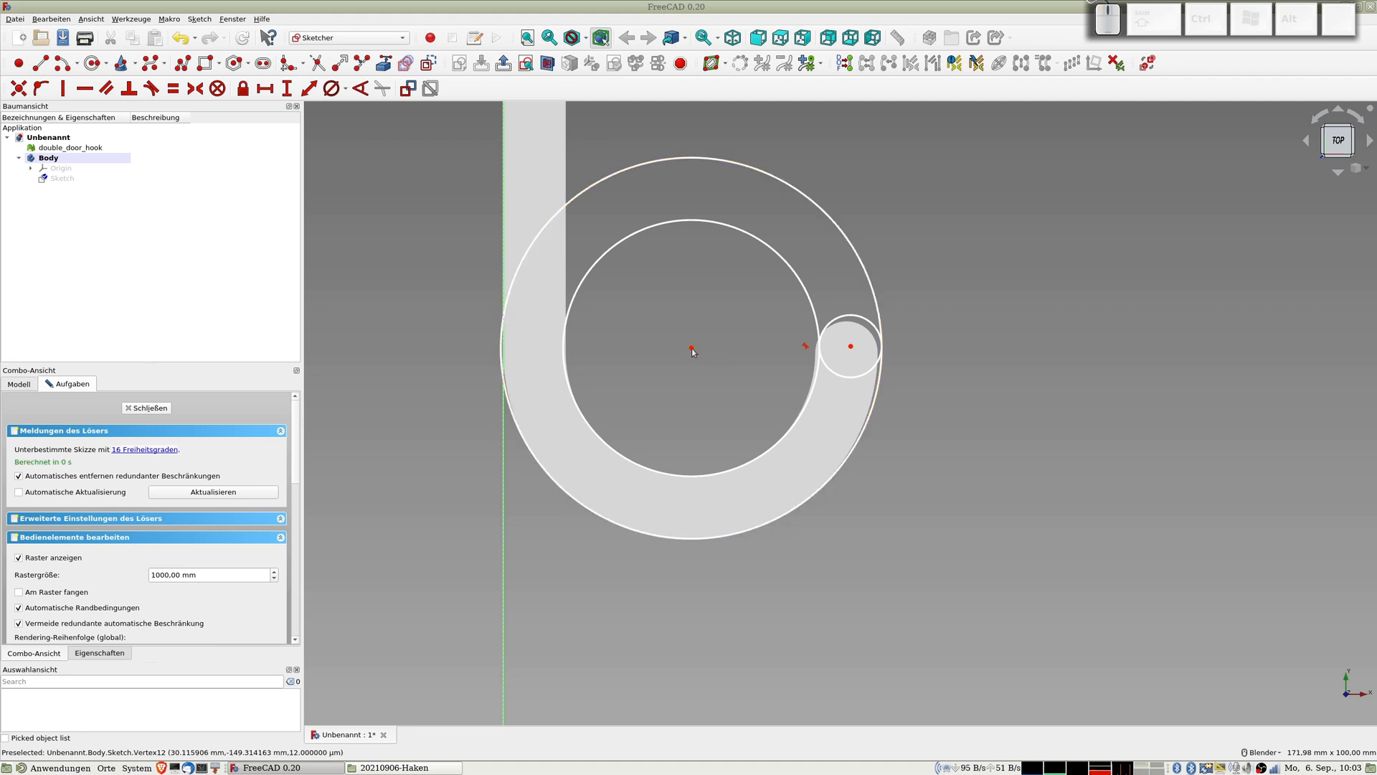
pyautogui.moveTo(693, 353); pyautogui.dragTo(692, 367)
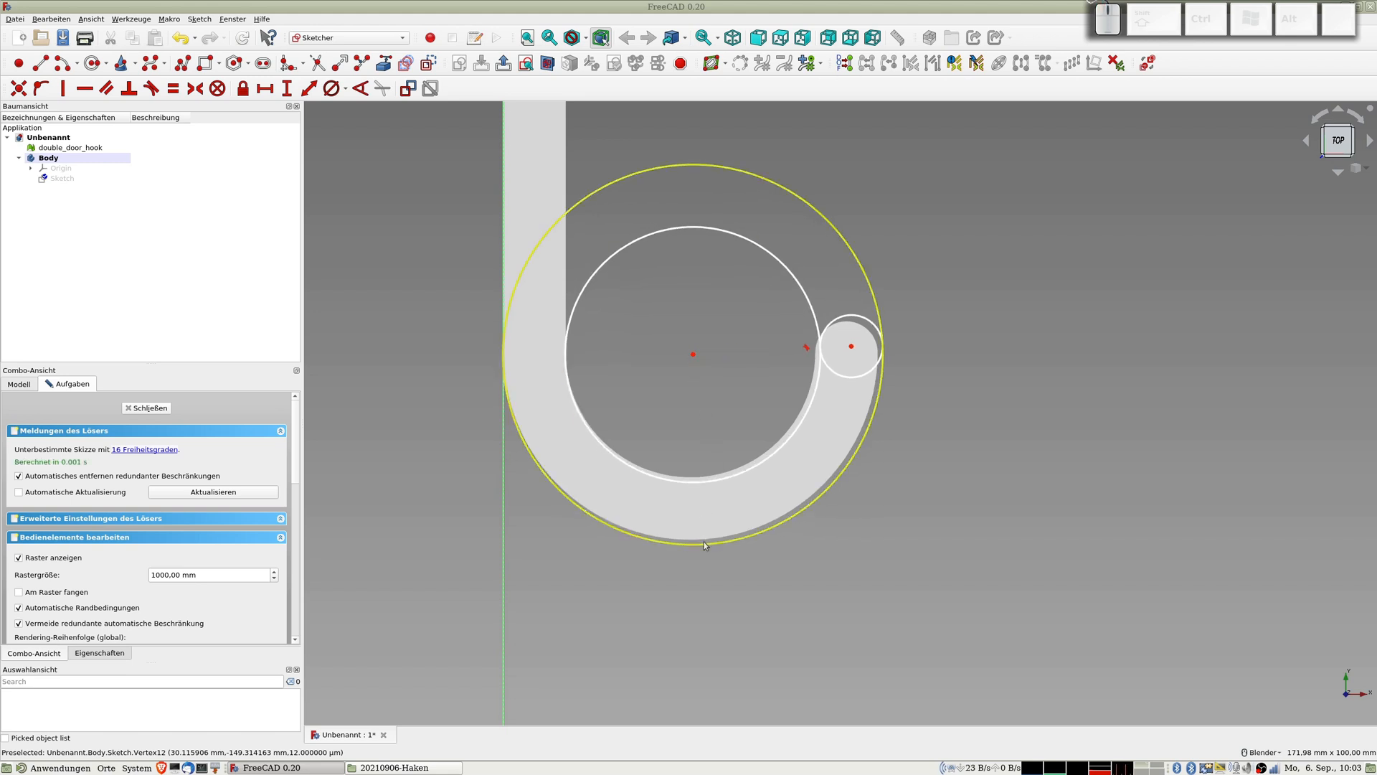
pyautogui.moveTo(705, 547); pyautogui.dragTo(704, 536)
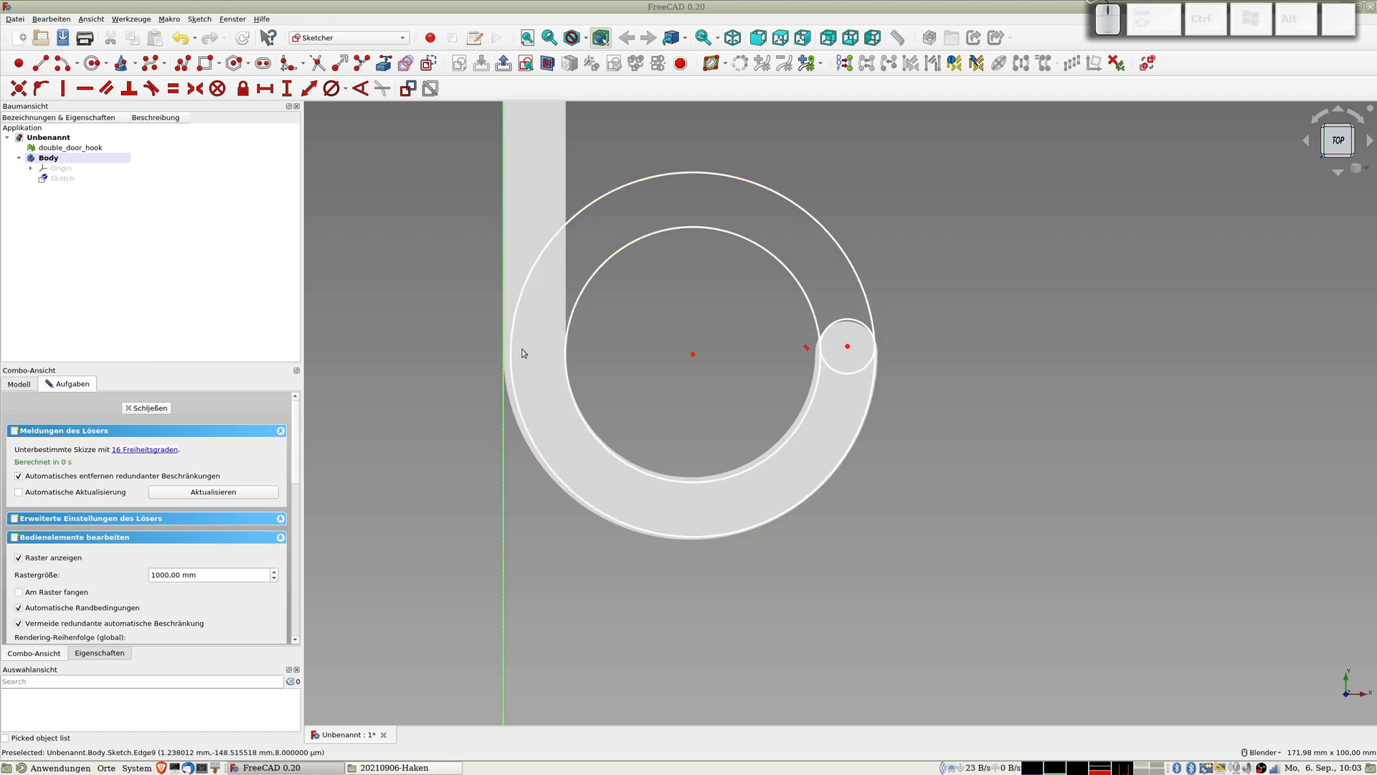
pyautogui.moveTo(510, 353); pyautogui.dragTo(505, 355)
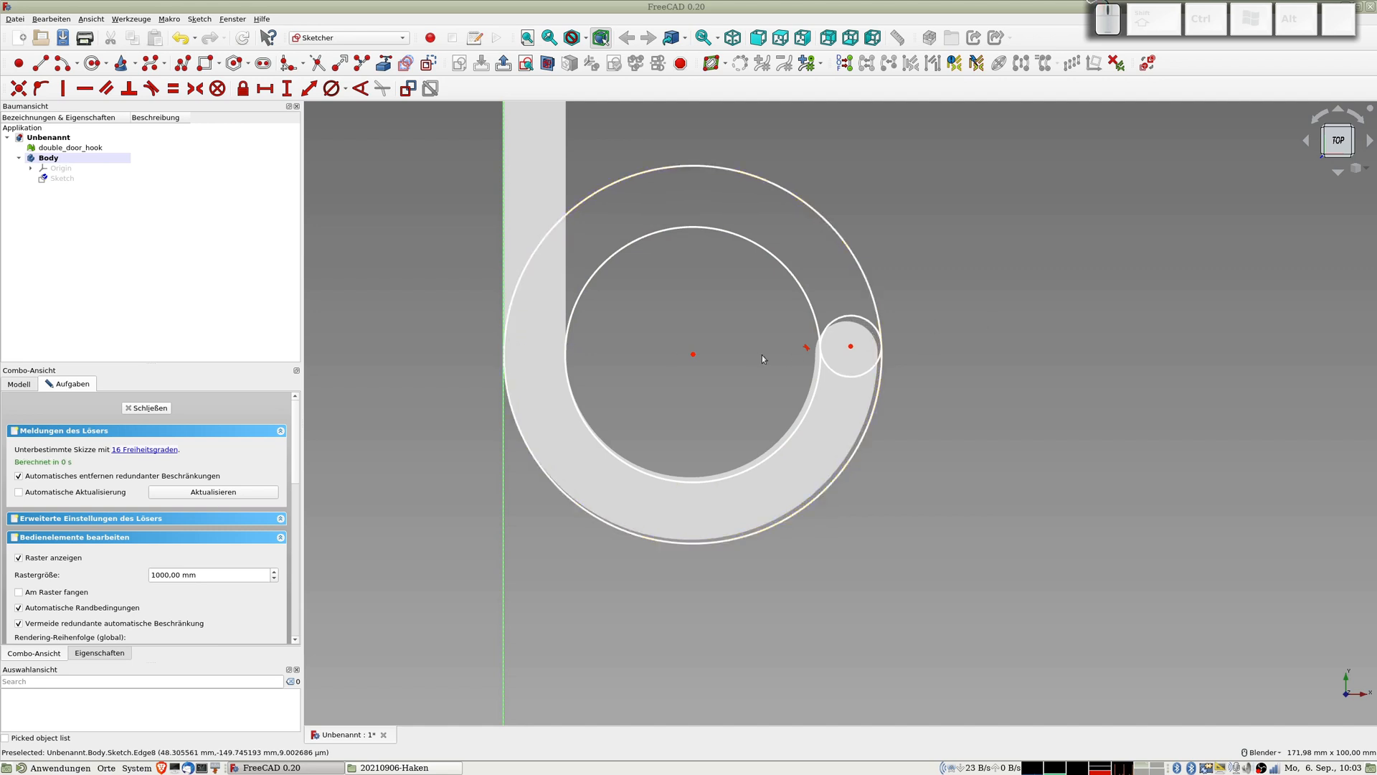
# Make the lower hook's outer circle tangent to the vertical axis and shift its centre to match the outer curve.
pyautogui.click(505, 359)
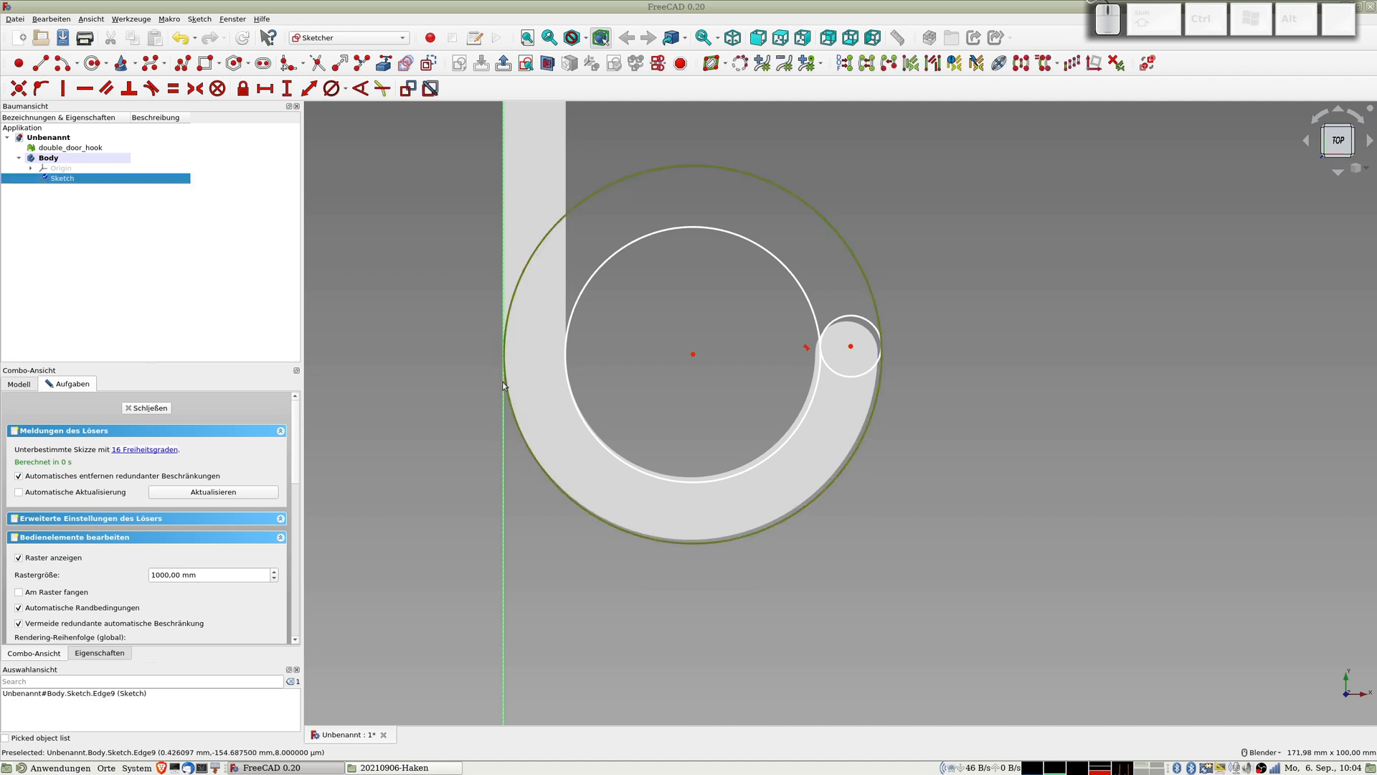
pyautogui.click(504, 386)
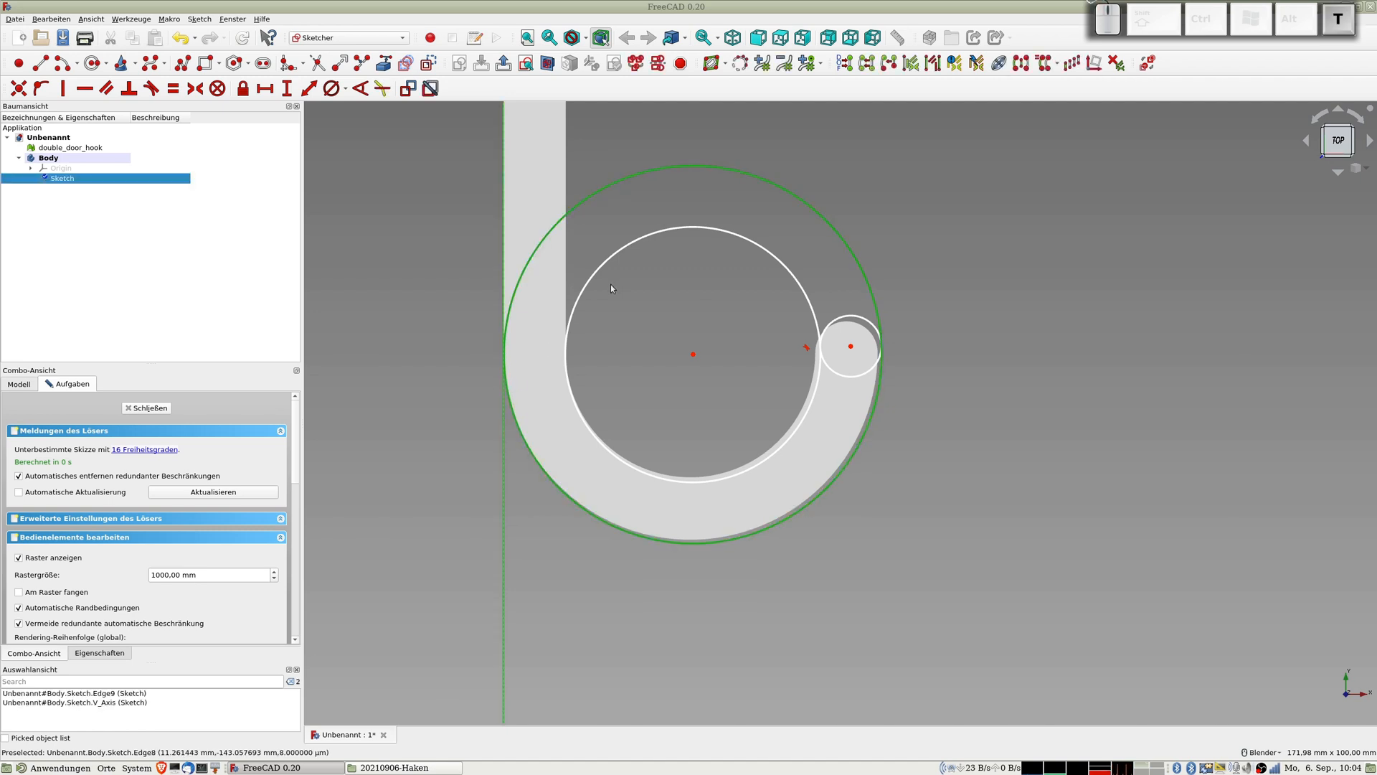
pyautogui.press('t')
pyautogui.moveTo(694, 357); pyautogui.dragTo(690, 356)
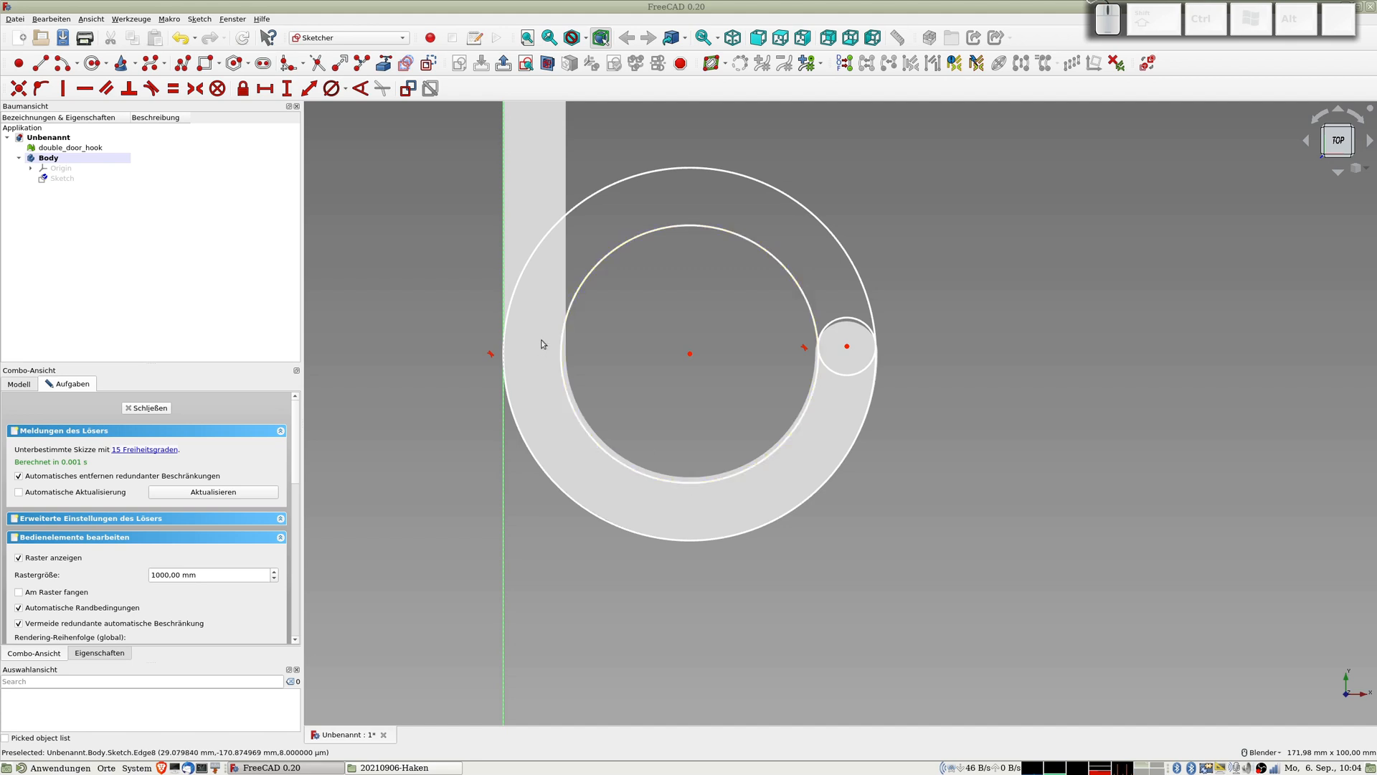
# Resize the lower hook's inner circle to match the mesh outline and lock the position of the circles' common centre.
pyautogui.moveTo(563, 354); pyautogui.dragTo(566, 353)
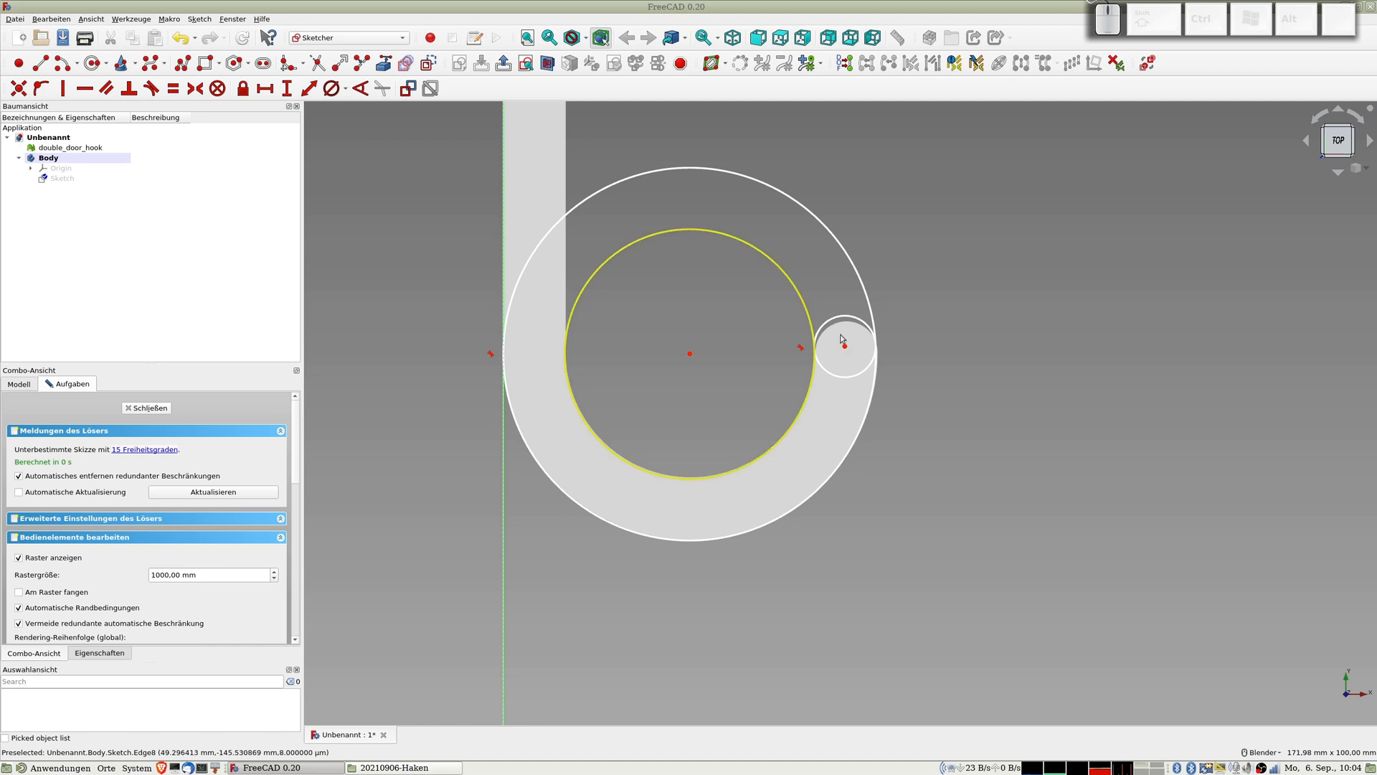
pyautogui.click(805, 302)
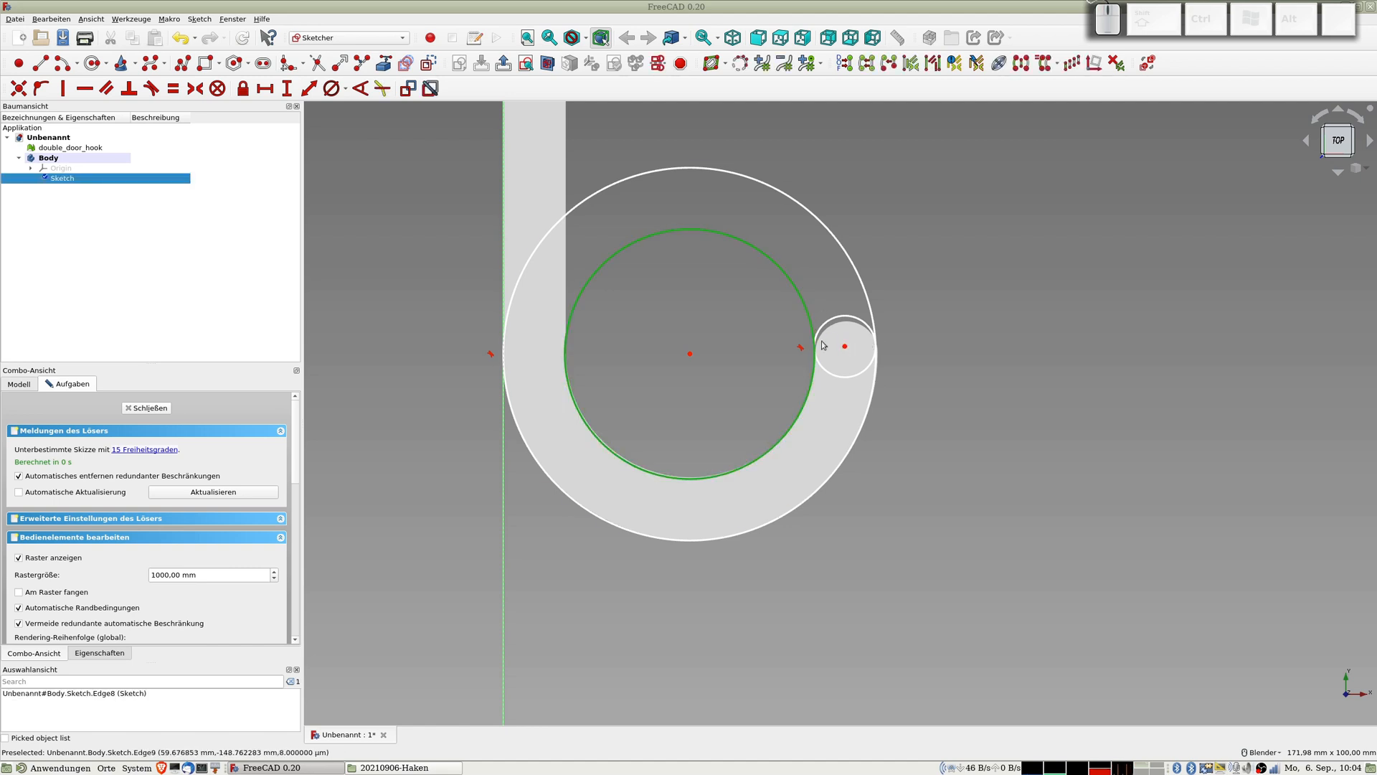
pyautogui.click(707, 357)
pyautogui.click(690, 353)
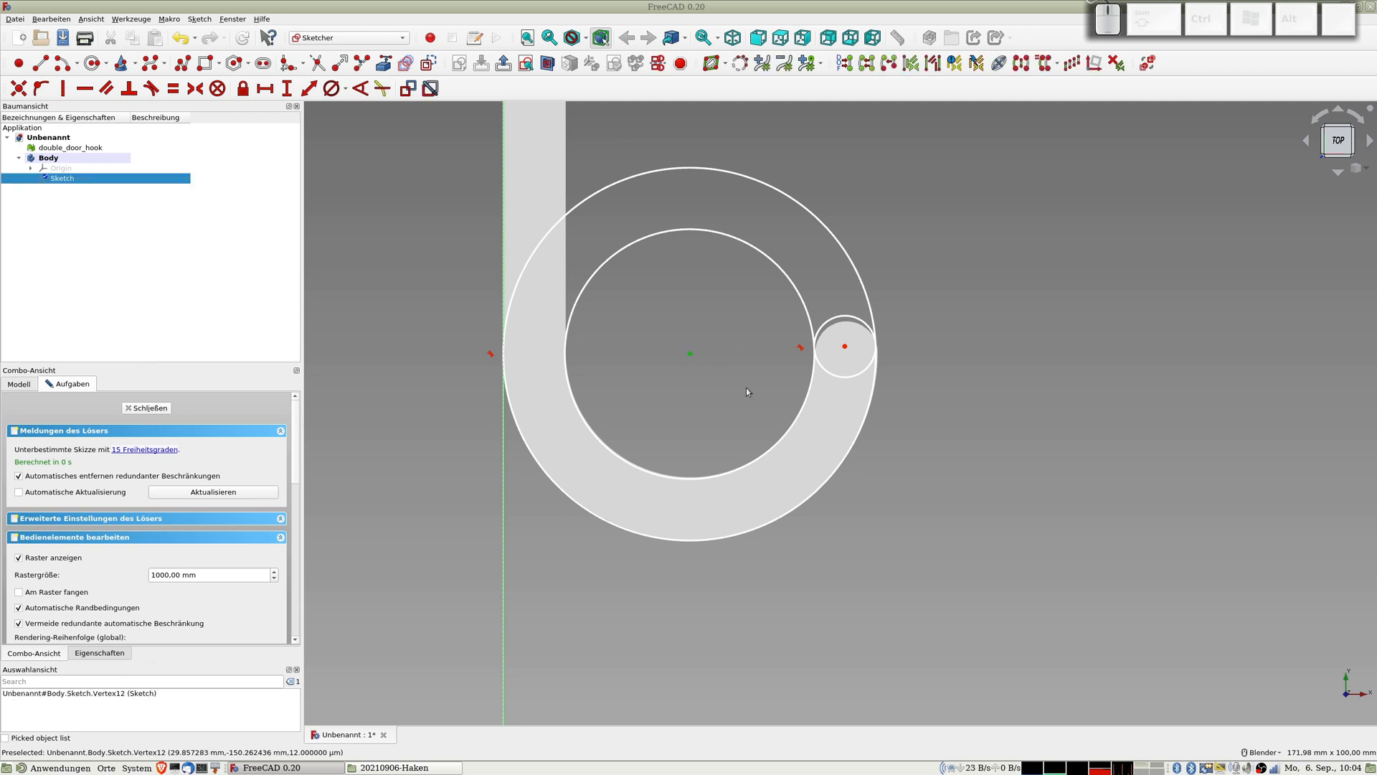
pyautogui.click(243, 89)
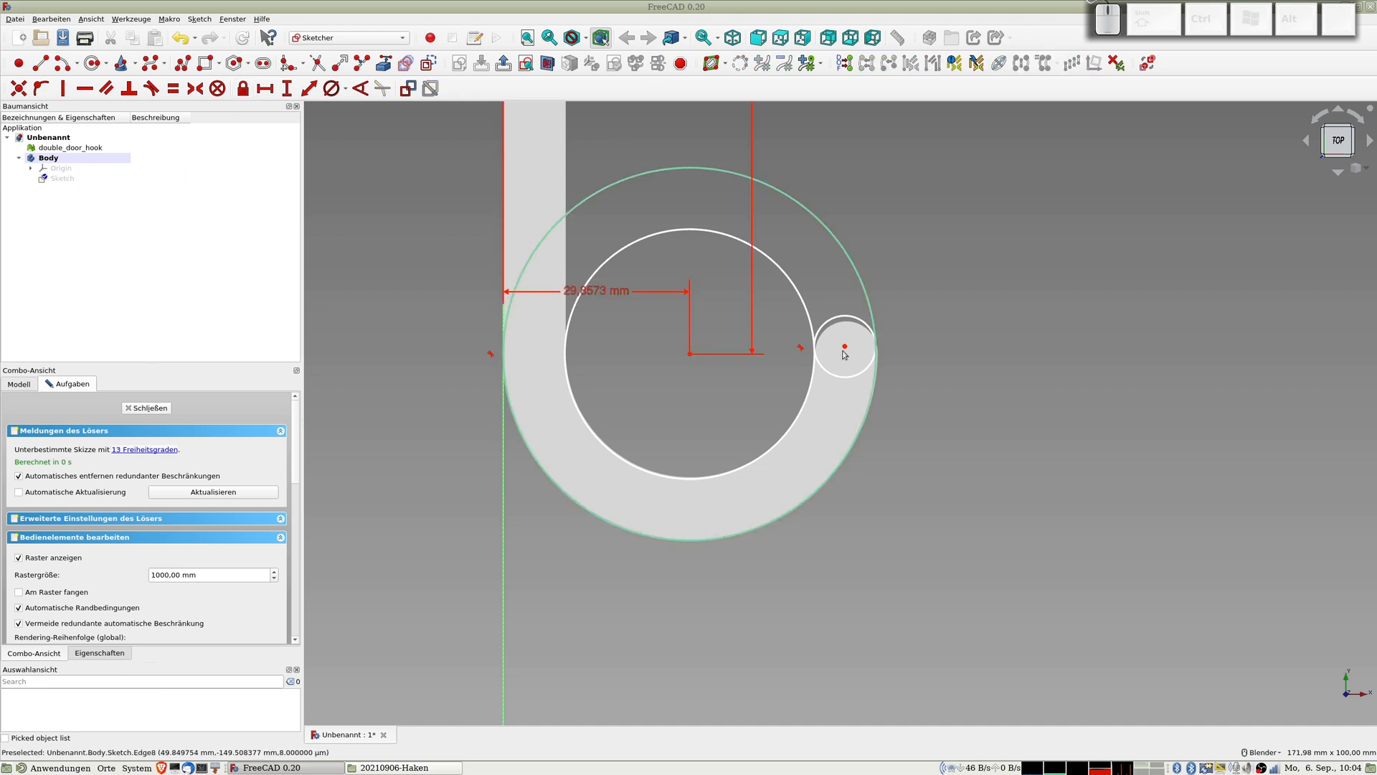
# Nudge the lower hook's tip circle into place and constrain the inner circle's diameter to 40 mm.
pyautogui.moveTo(846, 347); pyautogui.dragTo(844, 349)
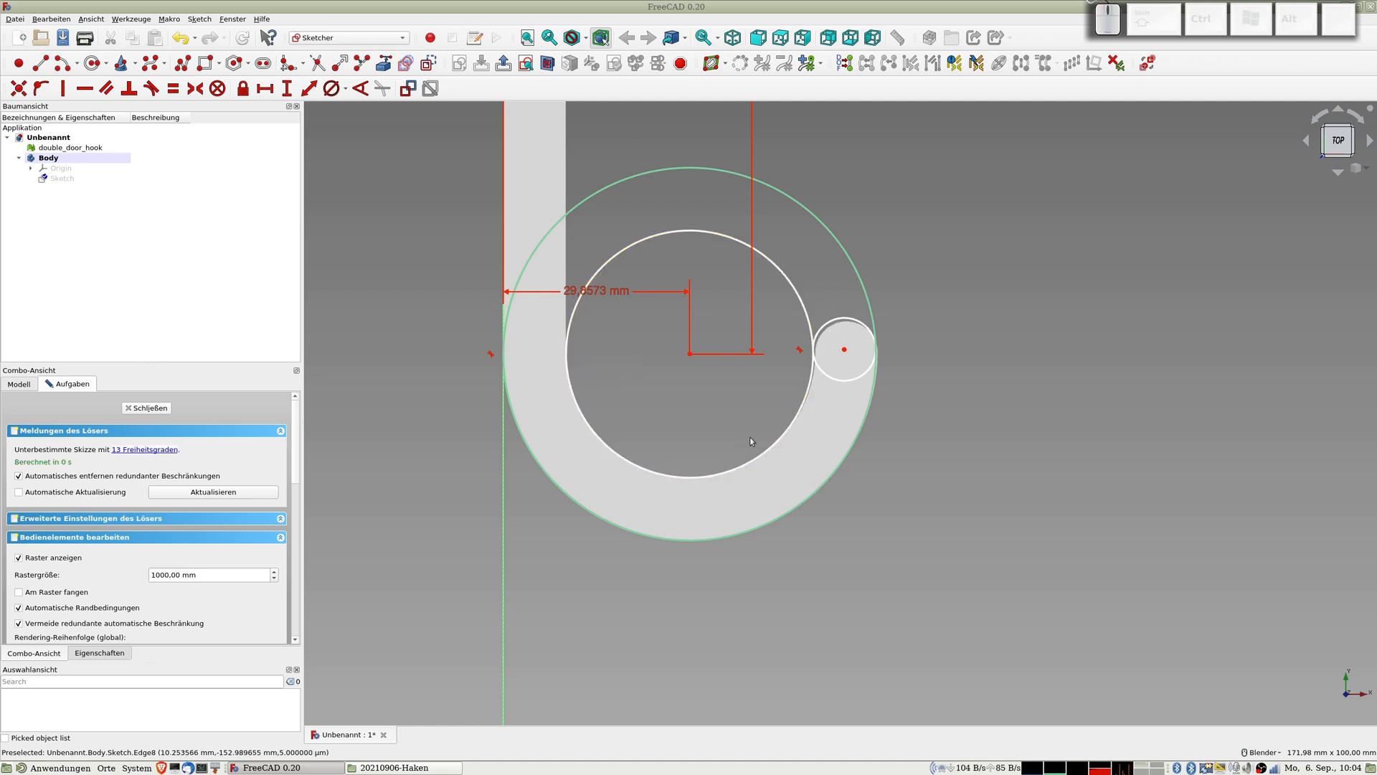
pyautogui.click(766, 454)
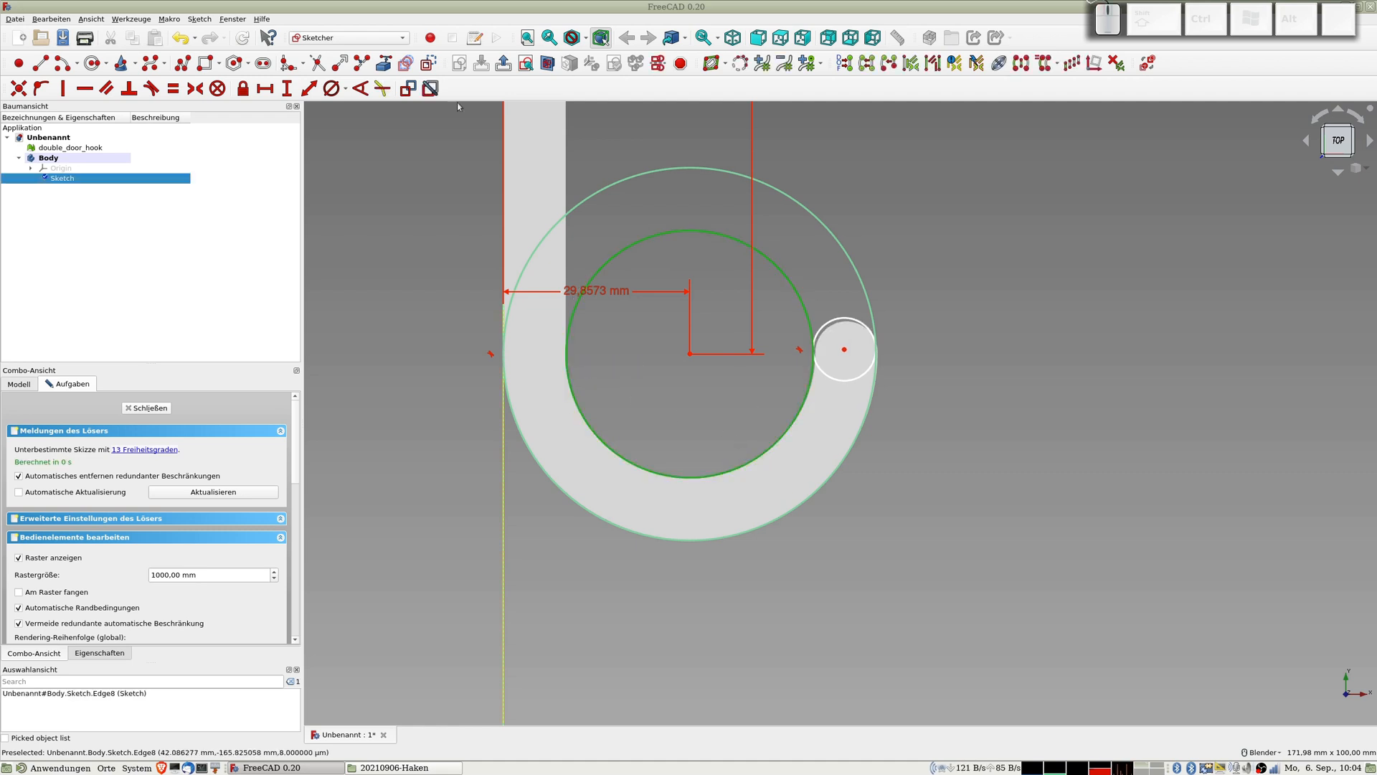
pyautogui.click(331, 87)
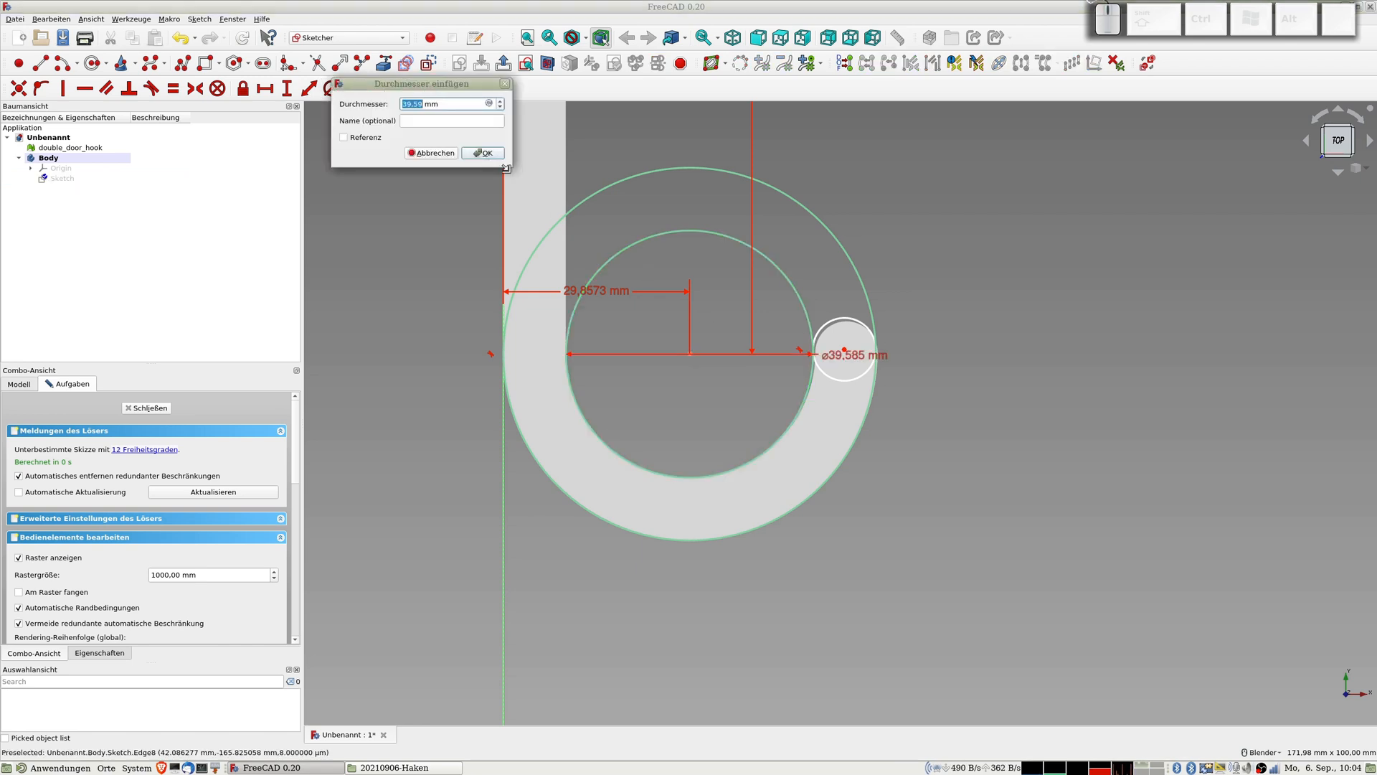
pyautogui.write('40')
pyautogui.press('Return')
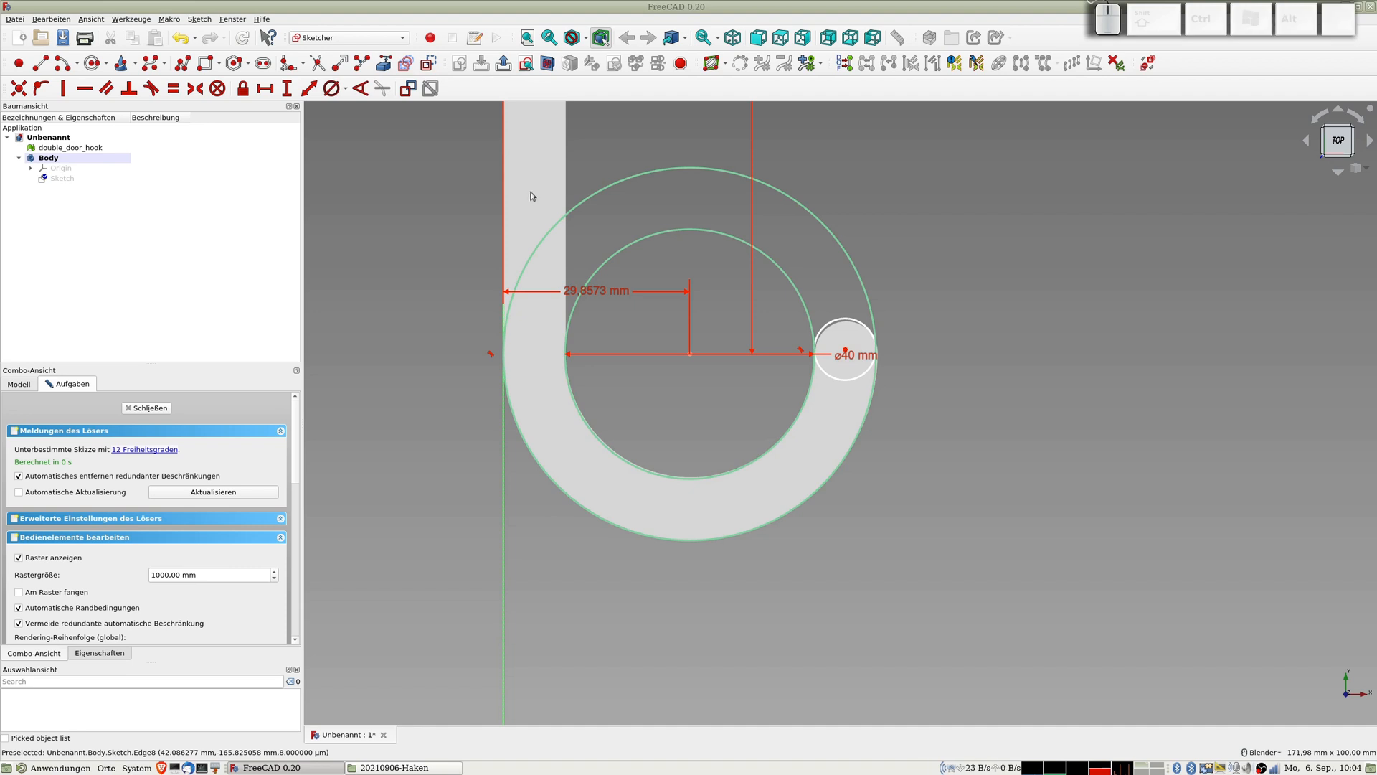
# Try to constrain the lower hook's outer circle to a diameter of 60 mm.
pyautogui.click(584, 206)
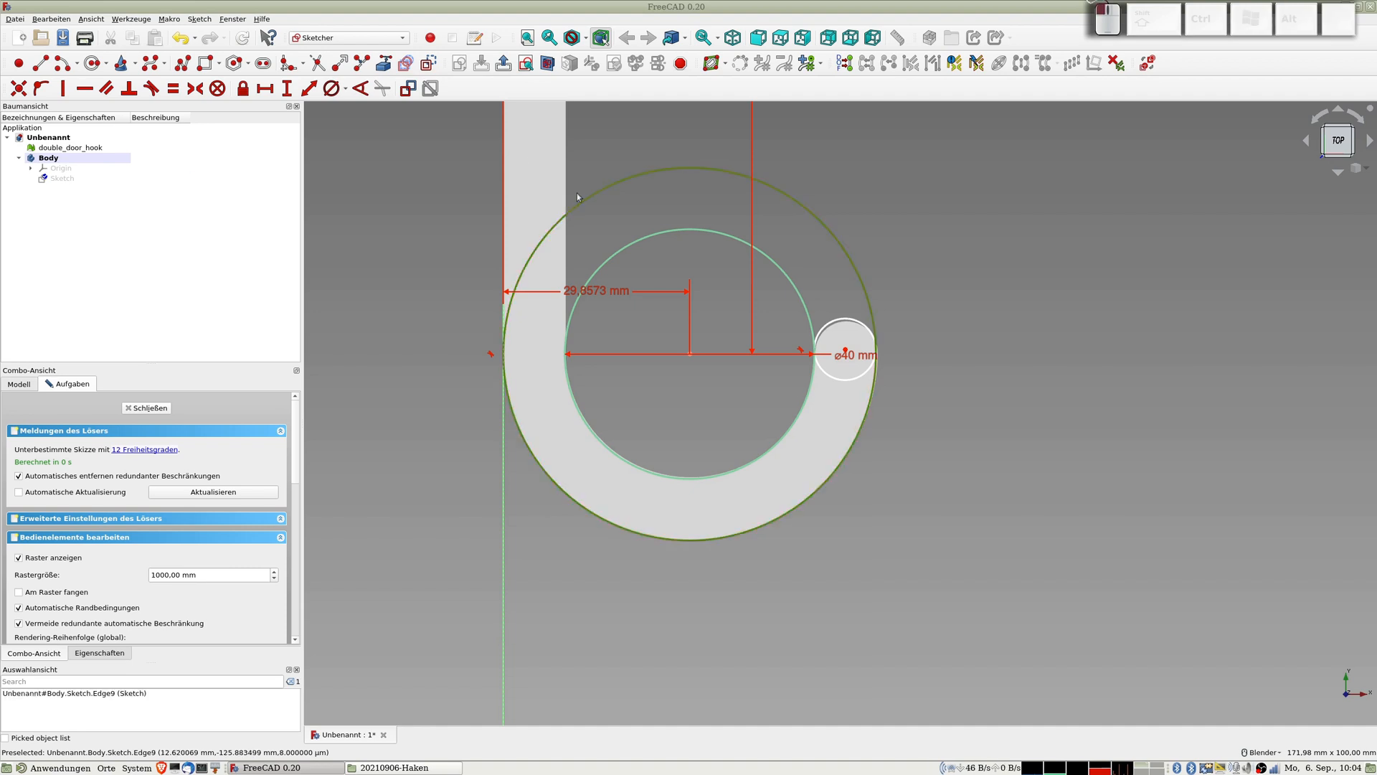
pyautogui.click(331, 87)
pyautogui.write('60')
pyautogui.press('Return')
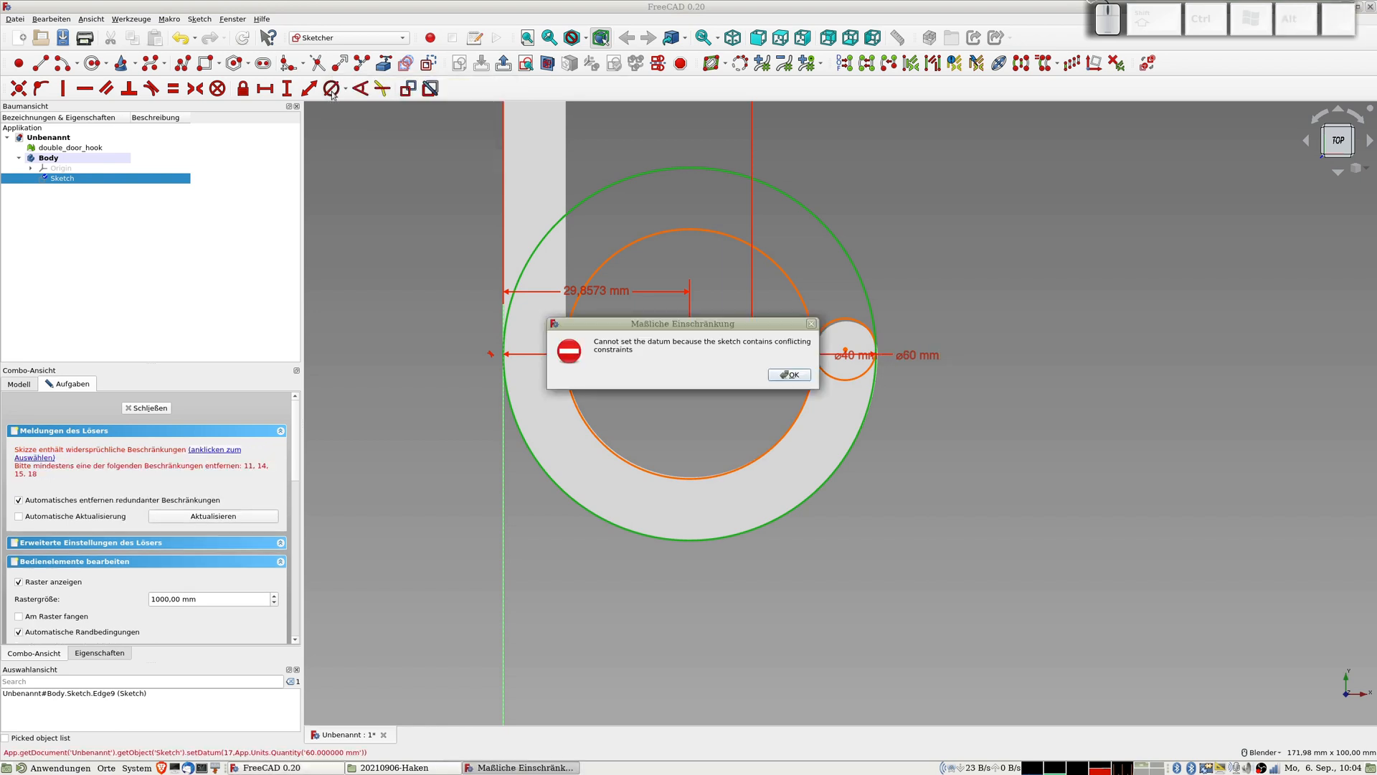
pyautogui.click(792, 375)
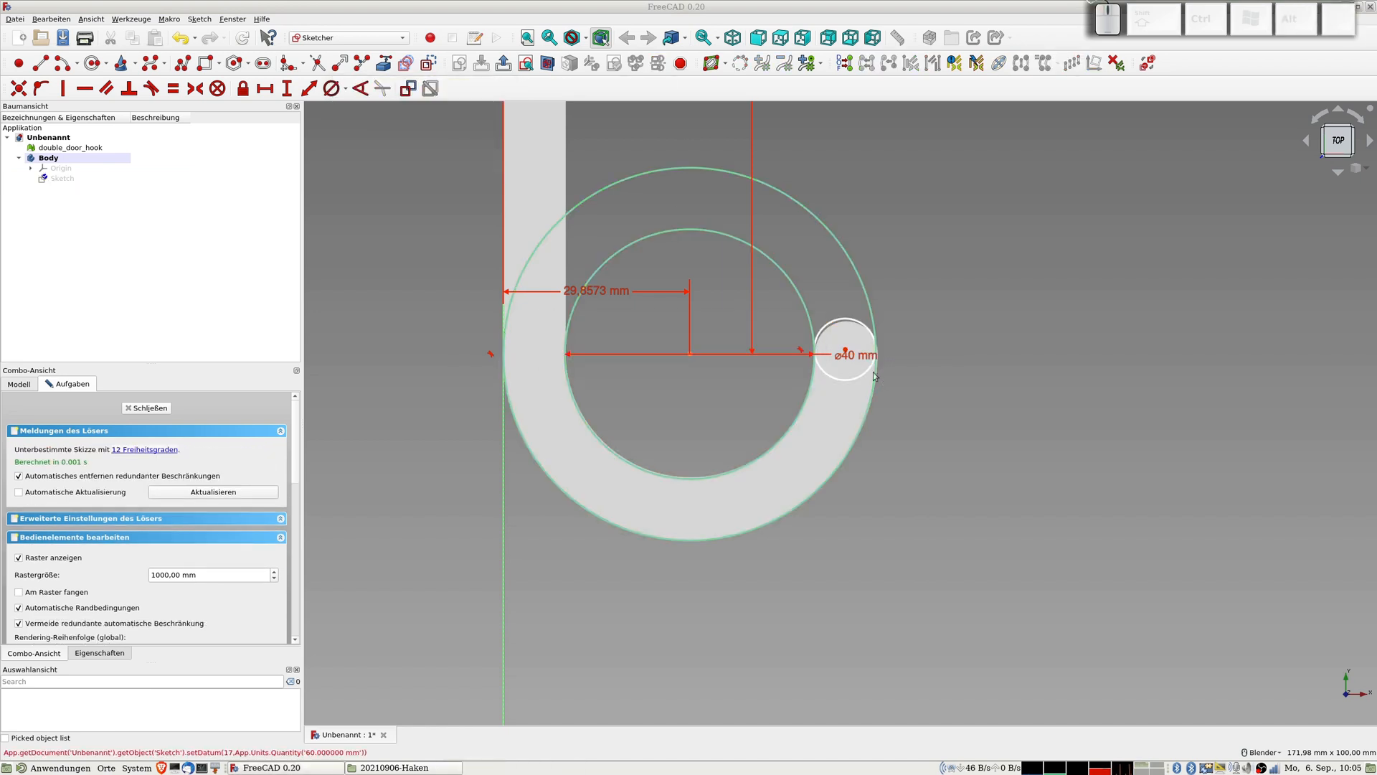
# Shift the lower tip circle's centre slightly and move the vertical centre dimension clear of the model, beyond the door bracket.
pyautogui.moveTo(843, 348); pyautogui.dragTo(845, 353)
pyautogui.scroll(-6, 565, 241)
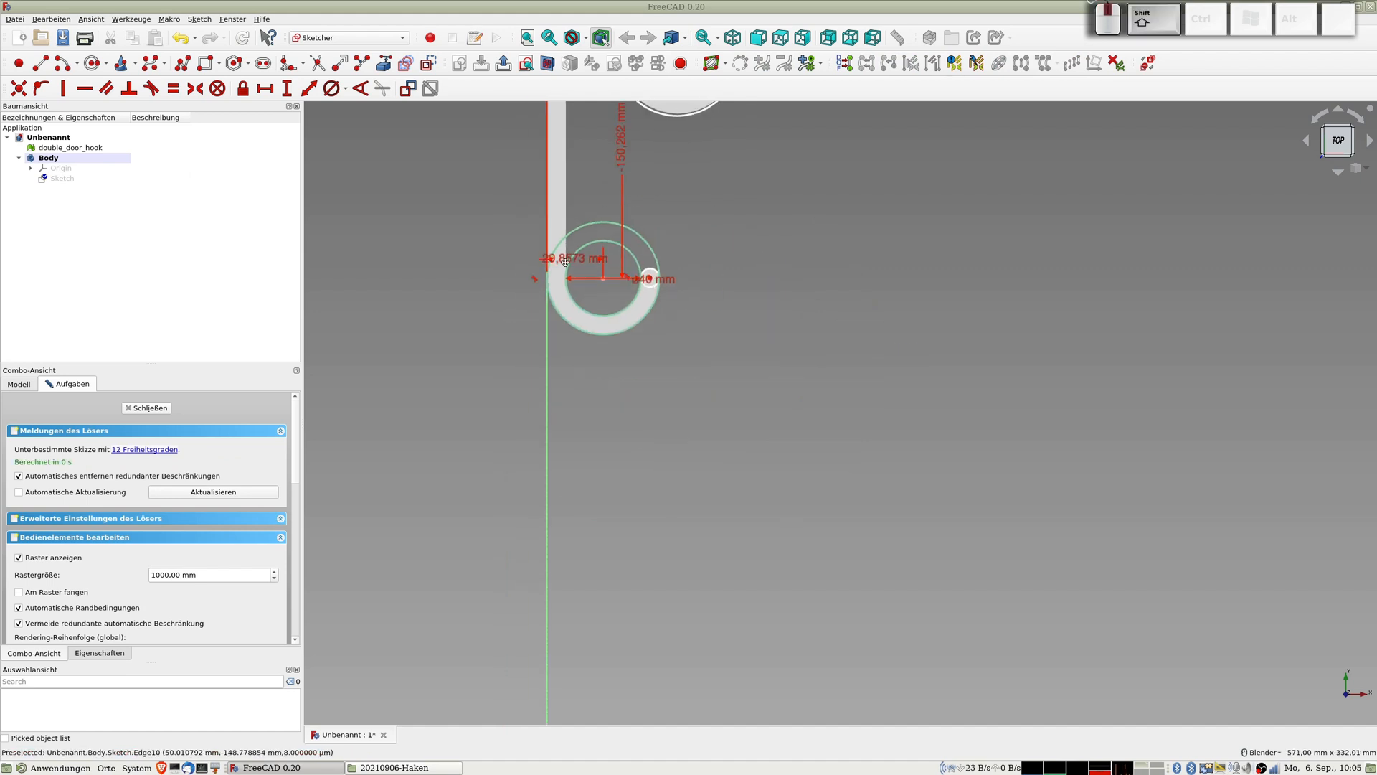
pyautogui.keyDown('shift'); pyautogui.moveTo(565, 241); pyautogui.dragTo(556, 518, button='middle'); pyautogui.keyUp('shift')
pyautogui.scroll(5, 551, 357)
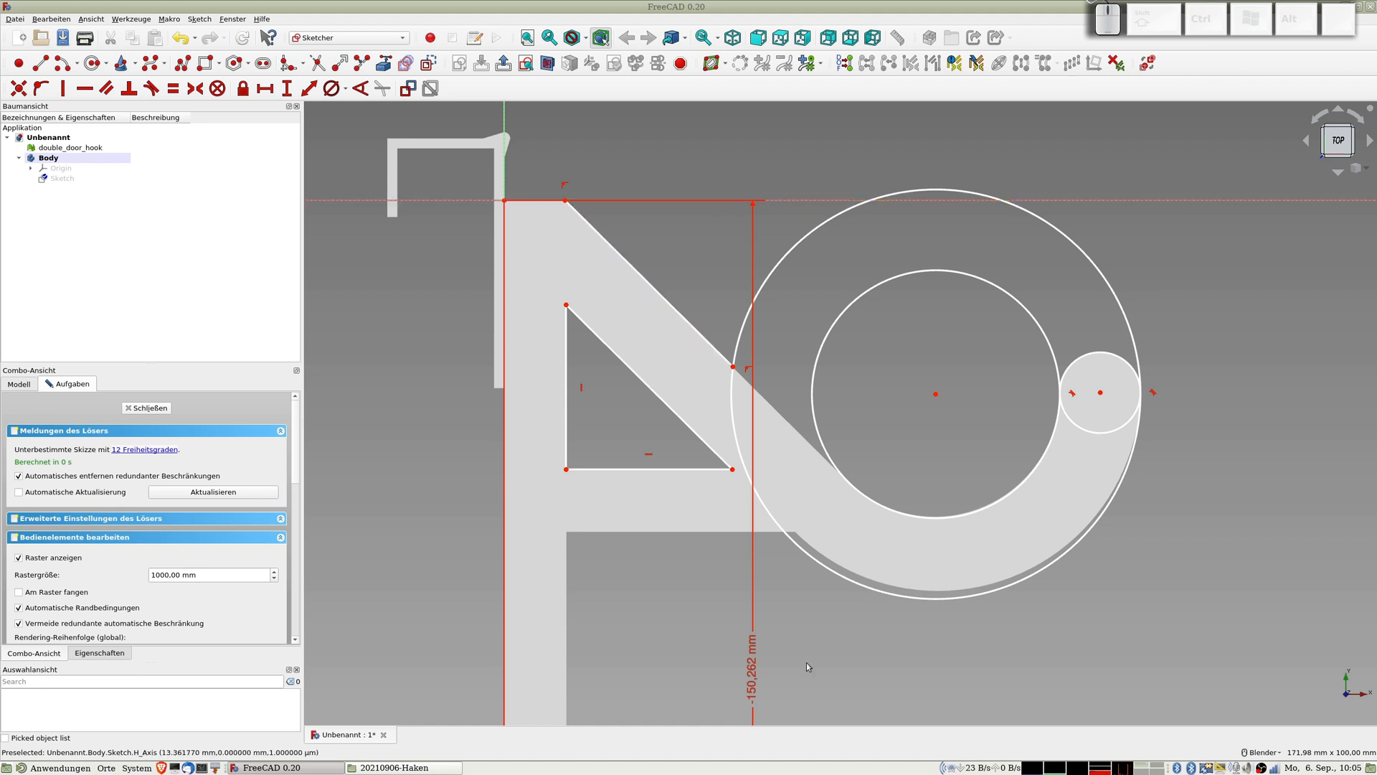
pyautogui.moveTo(754, 690); pyautogui.dragTo(316, 690)
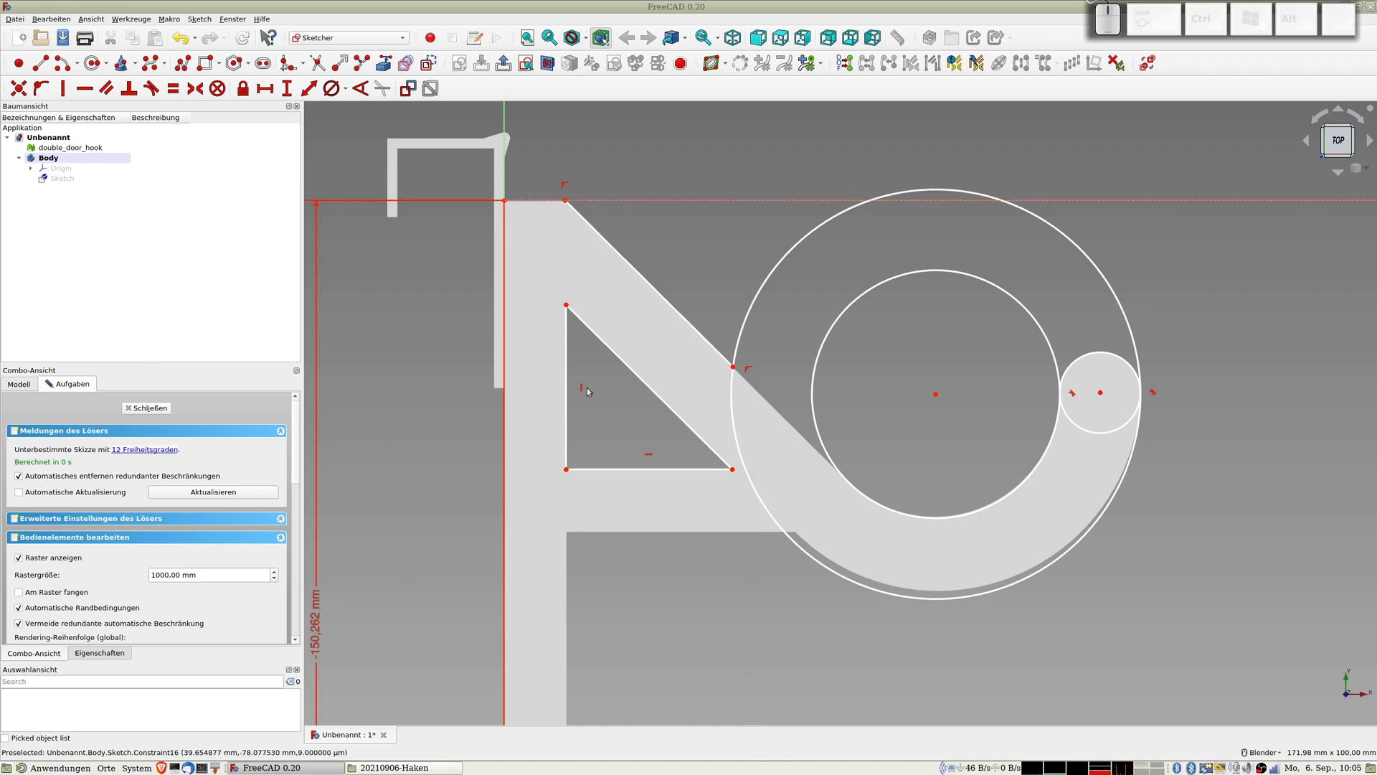
# Try to dimension the length of the short top edge between the origin and the diagonal's upper corner.
pyautogui.click(533, 202)
pyautogui.click(542, 221)
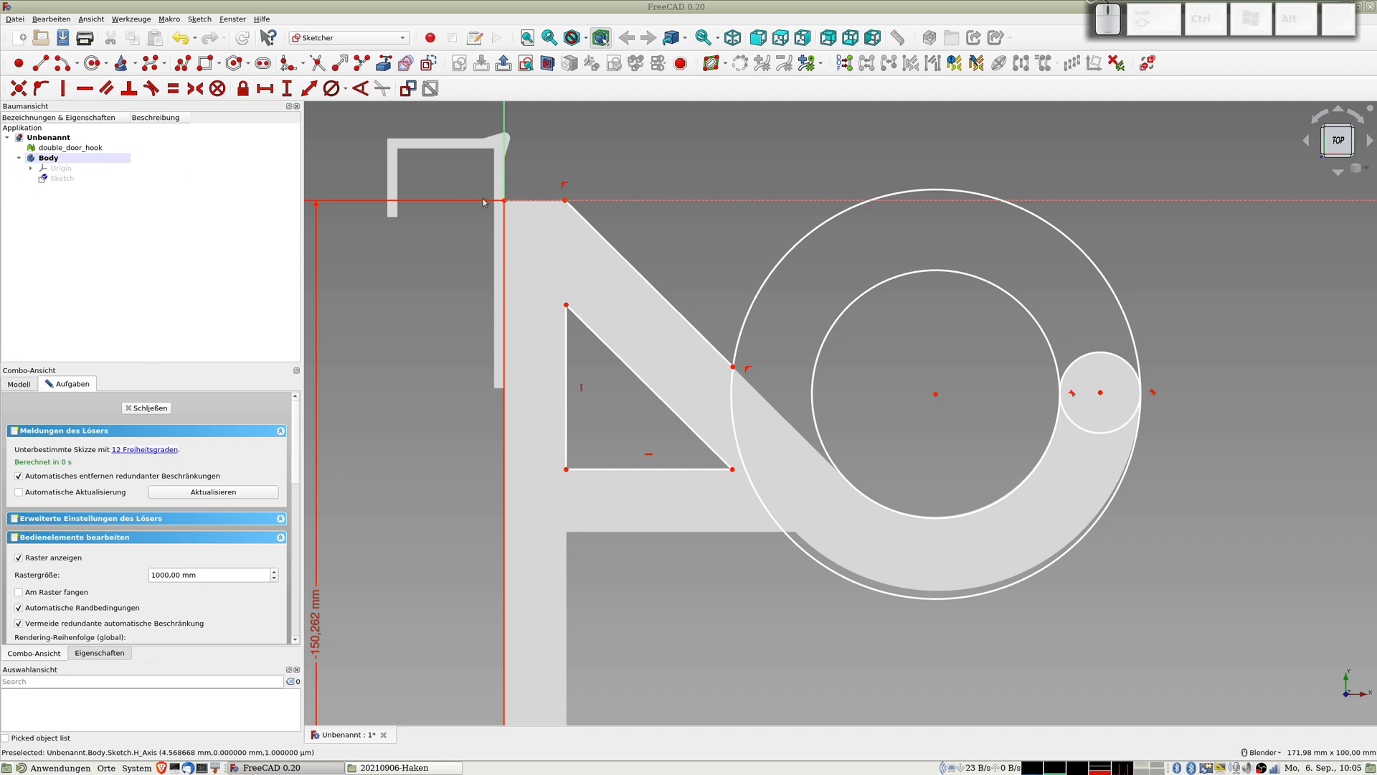
pyautogui.click(528, 202)
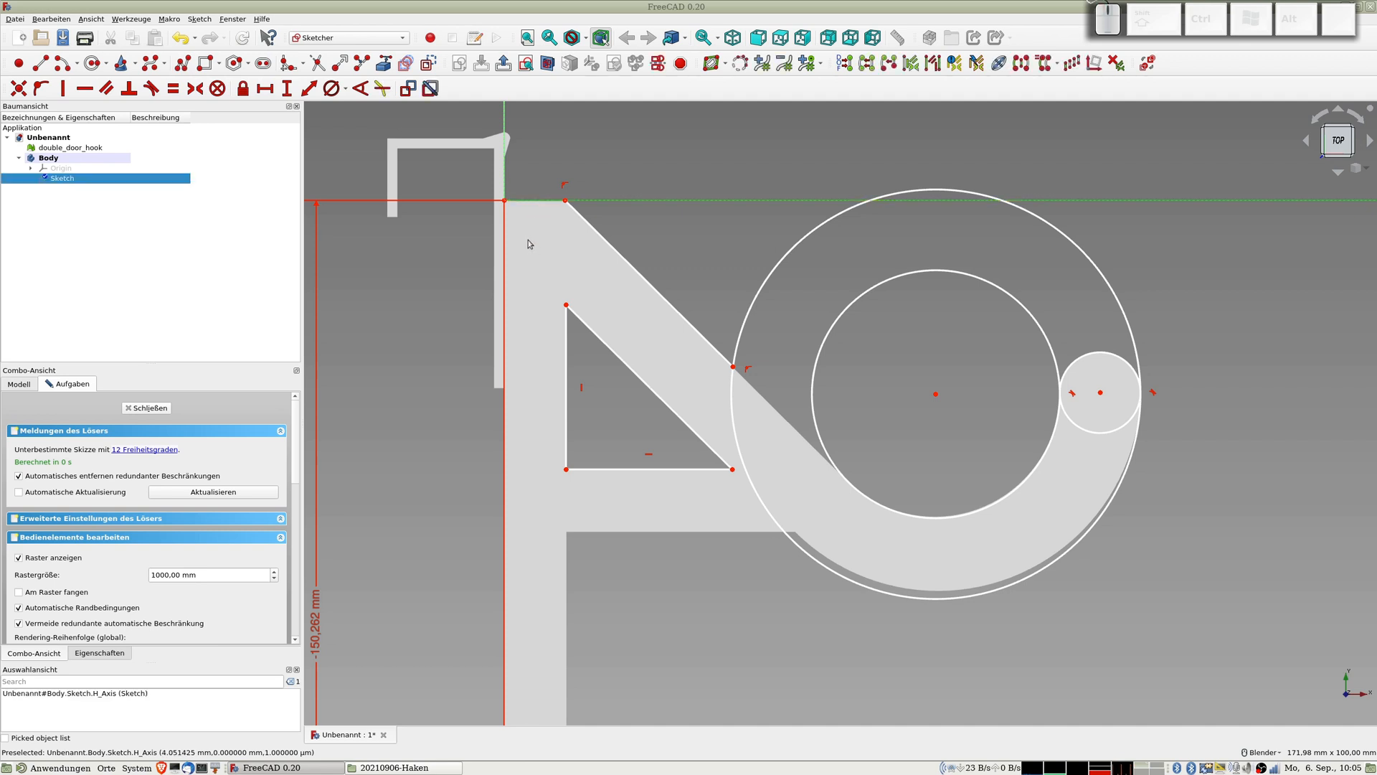
pyautogui.hotkey('shift', 'd')
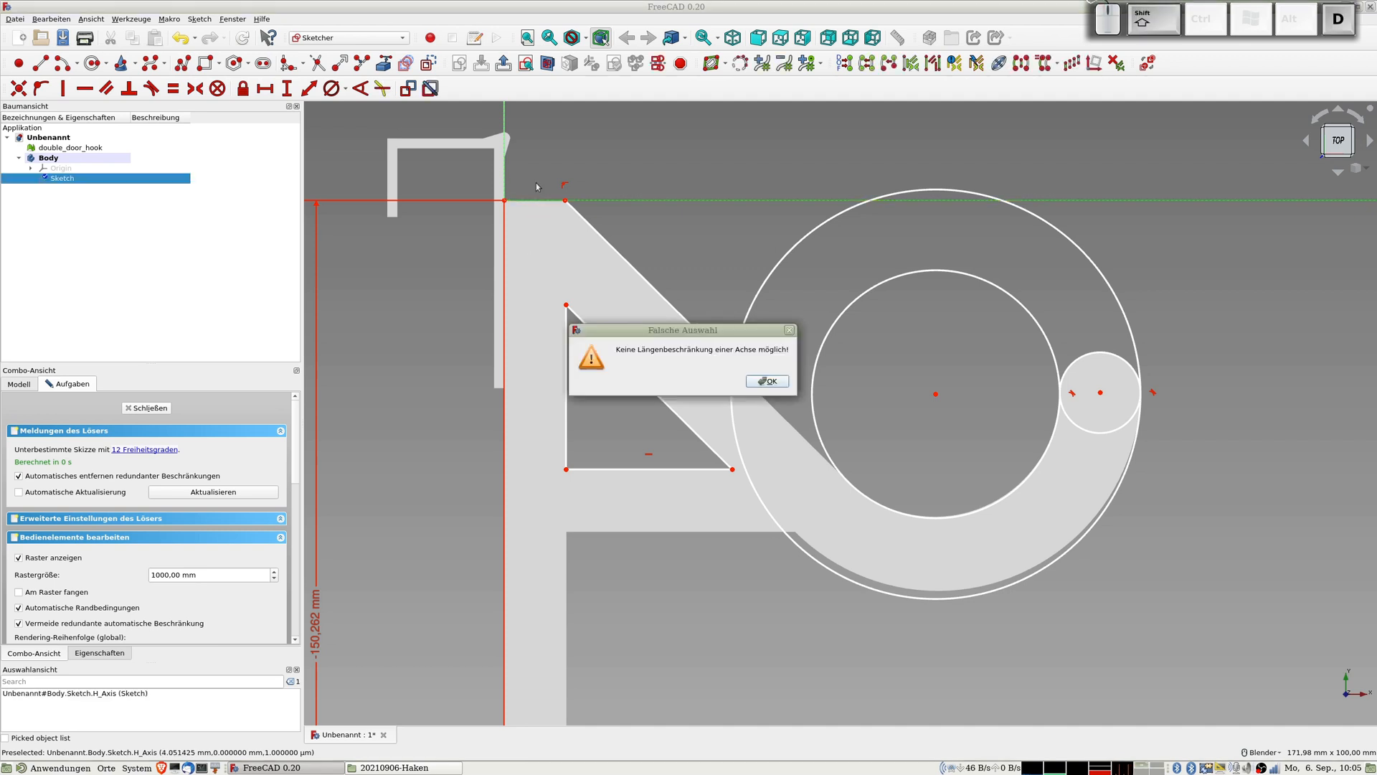
pyautogui.click(763, 381)
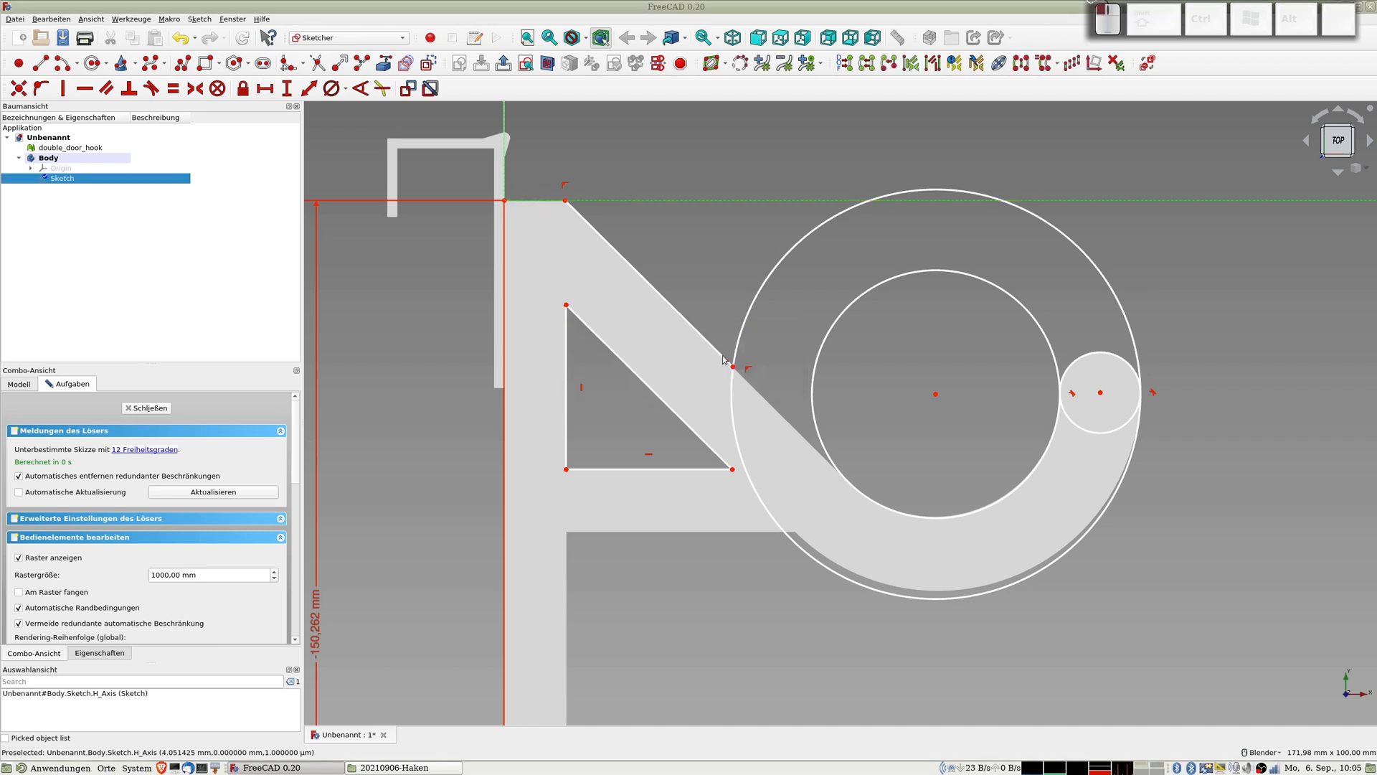
pyautogui.click(521, 186)
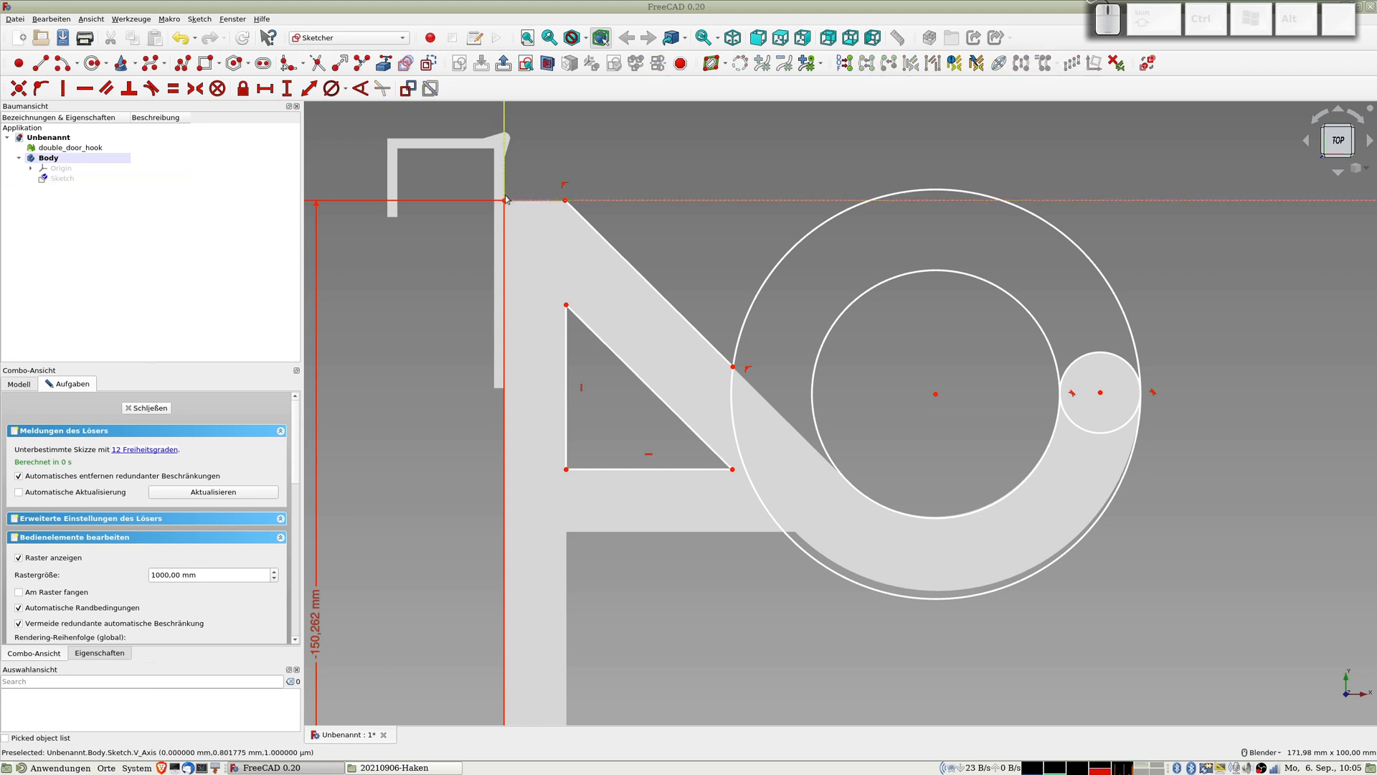
pyautogui.click(505, 200)
pyautogui.click(564, 201)
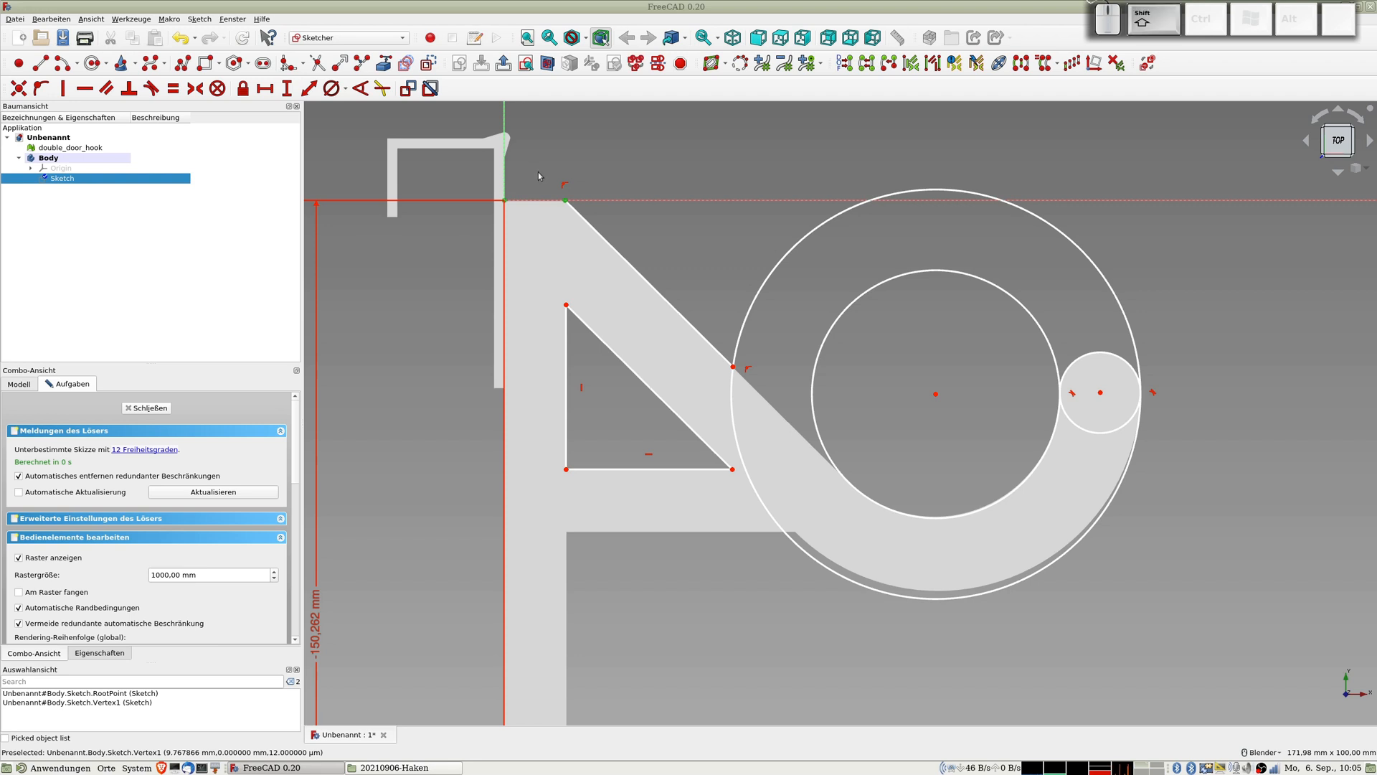
pyautogui.hotkey('shift', 'h')
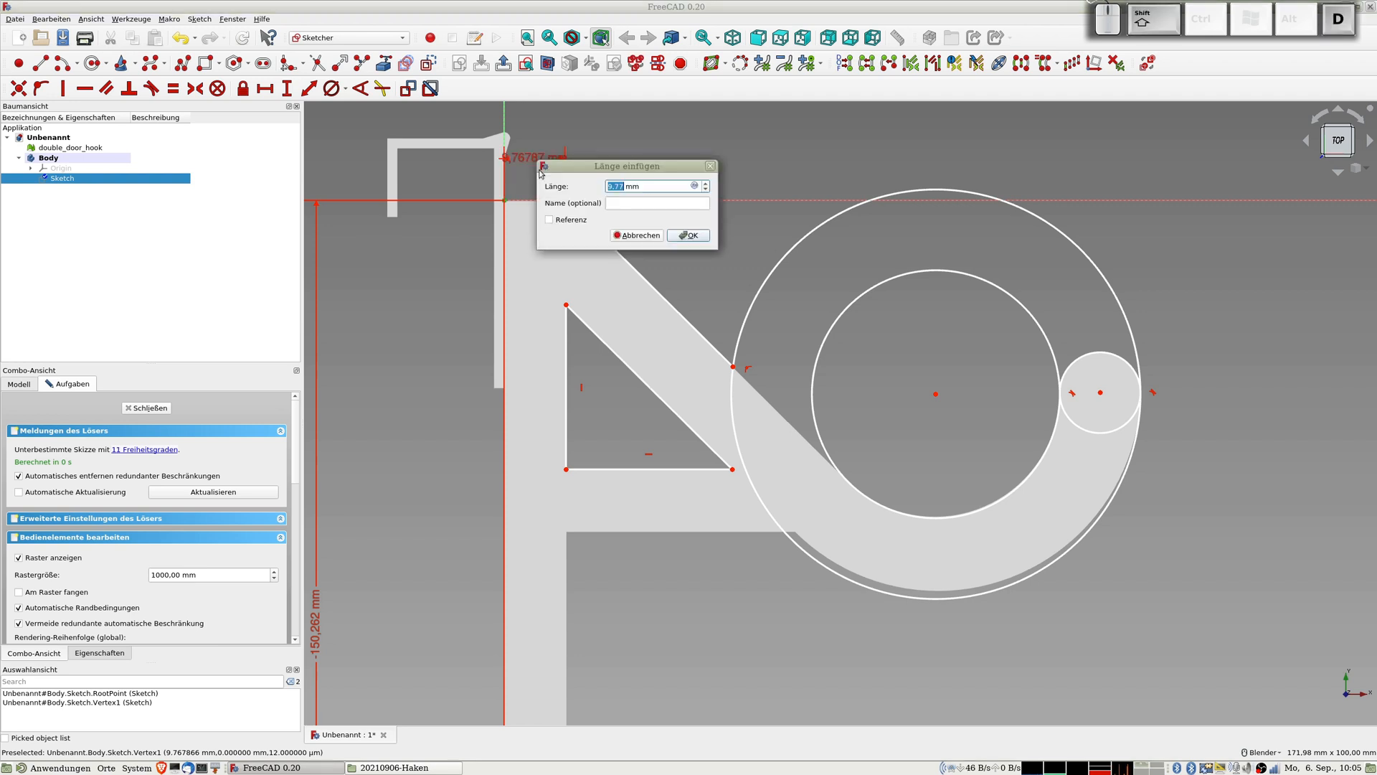
pyautogui.click(638, 236)
# Constrain the diagonal's upper corner to a horizontal distance of 10 mm from the vertical axis.
pyautogui.moveTo(567, 201)
pyautogui.mouseDown()
pyautogui.moveTo(585, 188)
pyautogui.moveTo(603, 197)
pyautogui.moveTo(566, 202)
pyautogui.mouseUp()
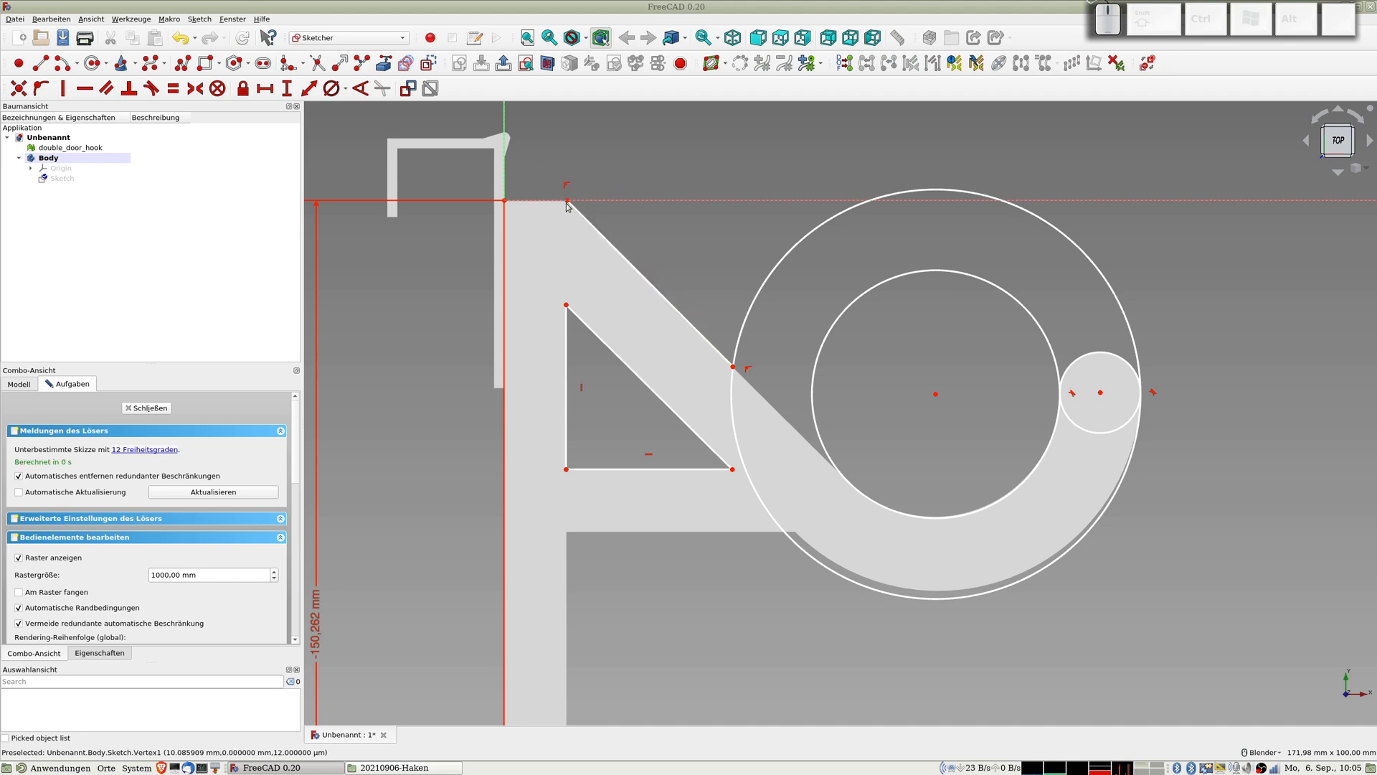
pyautogui.click(566, 202)
pyautogui.click(504, 186)
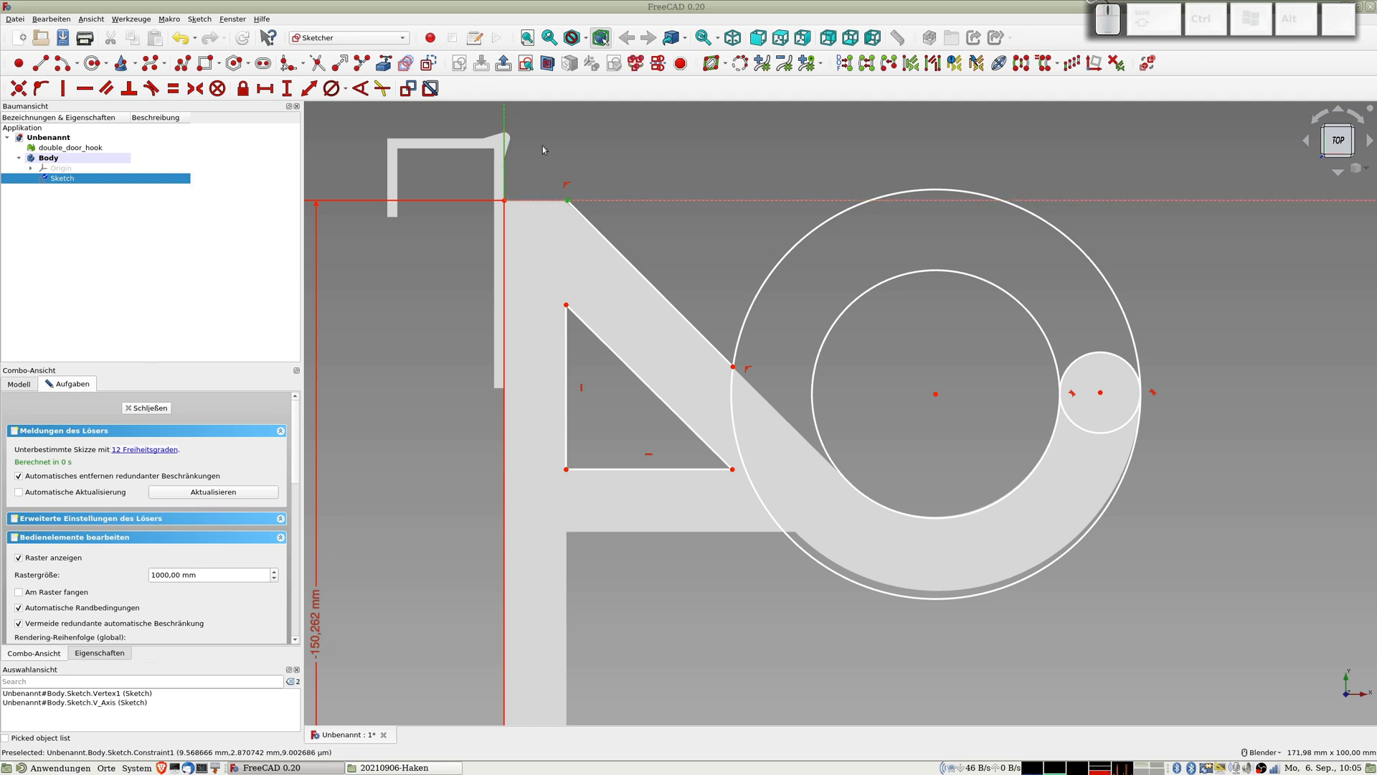
pyautogui.write('l10')
pyautogui.press('Return')
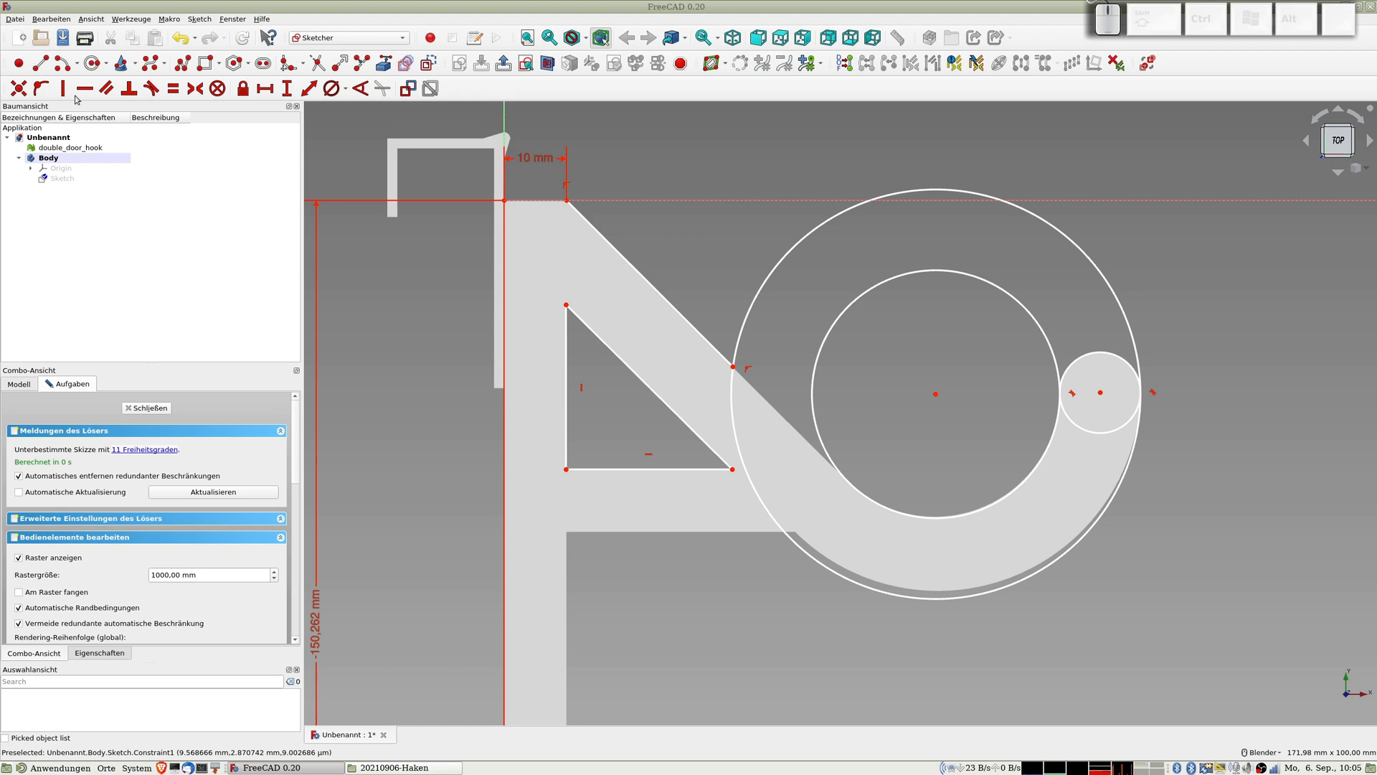
# Draw a polyline from the diagonal's upper corner to the origin and down the vertical axis to the lower hook's outer circle.
pyautogui.click(195, 64)
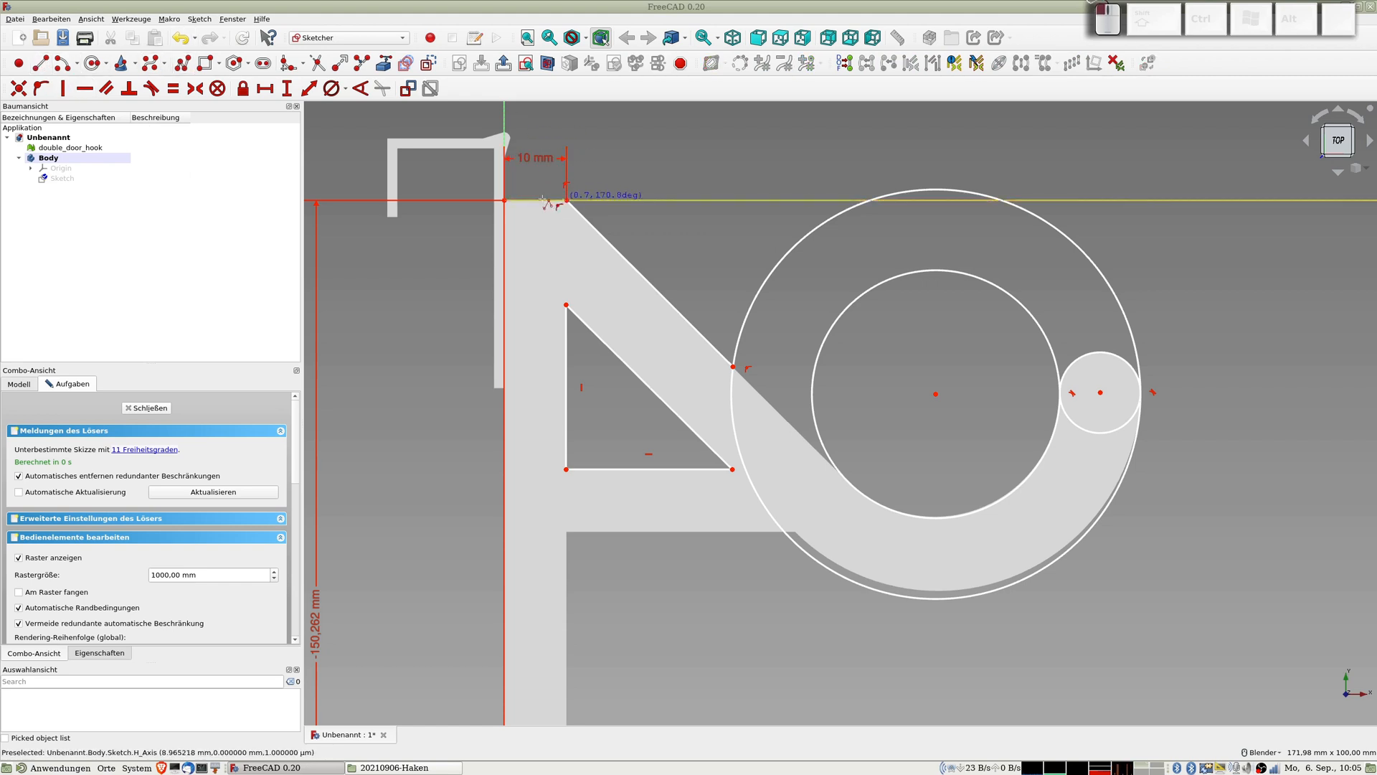
pyautogui.click(505, 203)
pyautogui.scroll(-4, 497, 556)
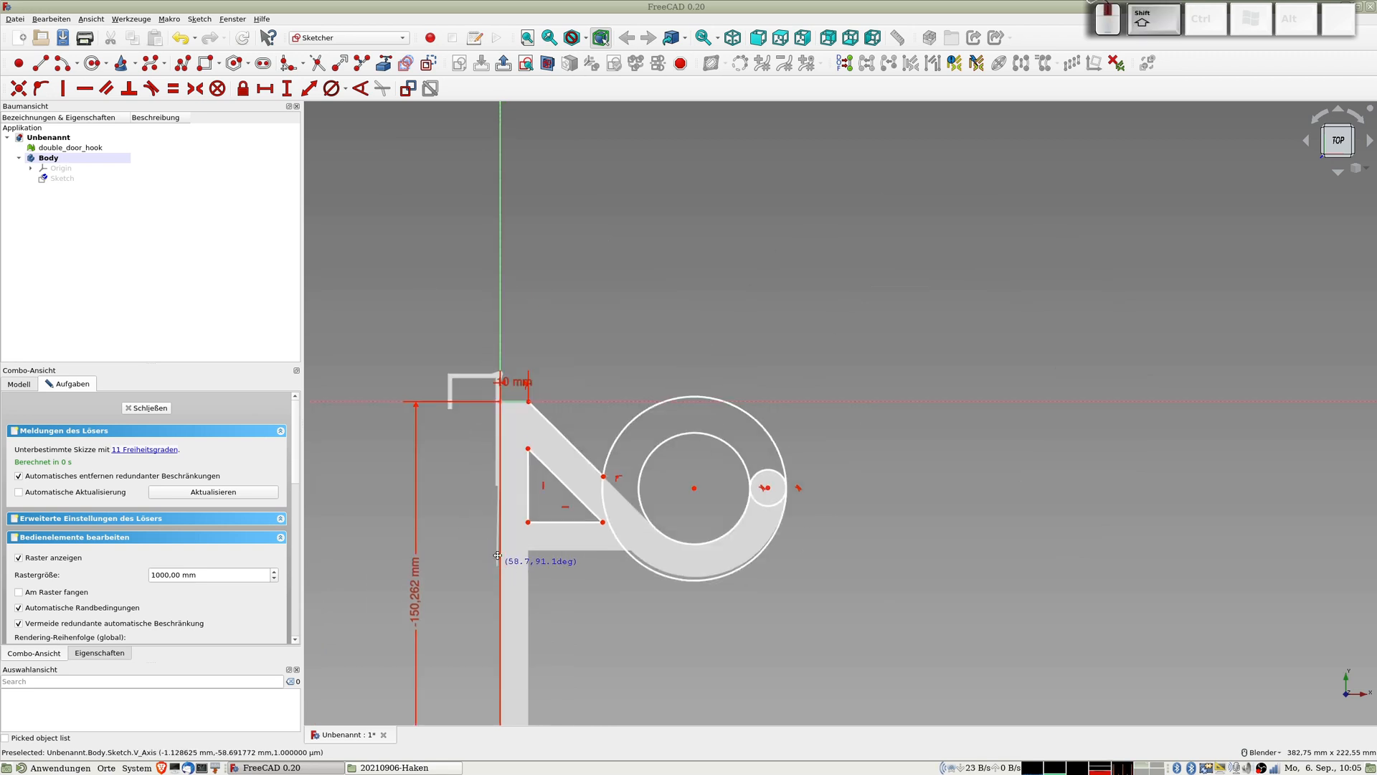
pyautogui.keyDown('shift'); pyautogui.moveTo(497, 555); pyautogui.dragTo(510, 255, button='middle'); pyautogui.keyUp('shift')
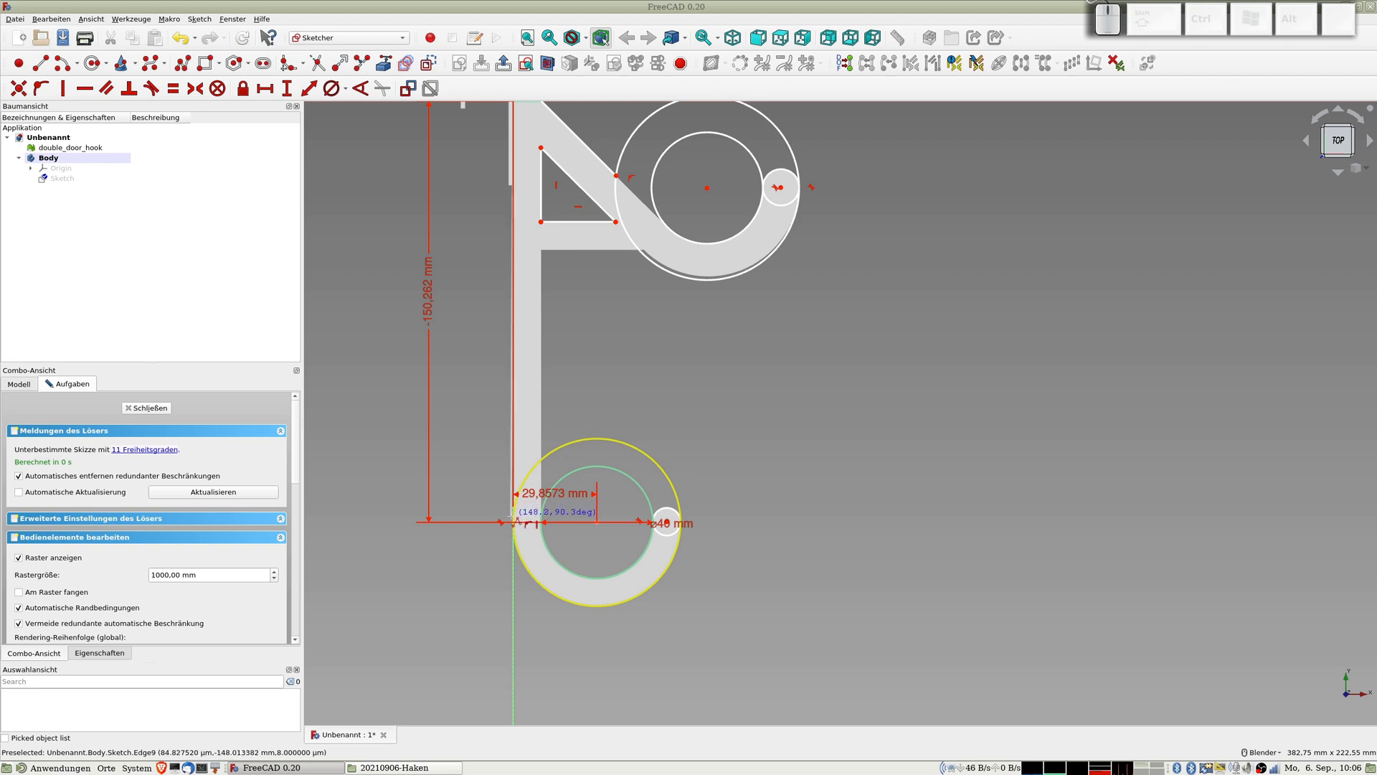
pyautogui.click(514, 522)
pyautogui.scroll(12, 518, 538)
pyautogui.rightClick(512, 457)
pyautogui.rightClick(478, 361)
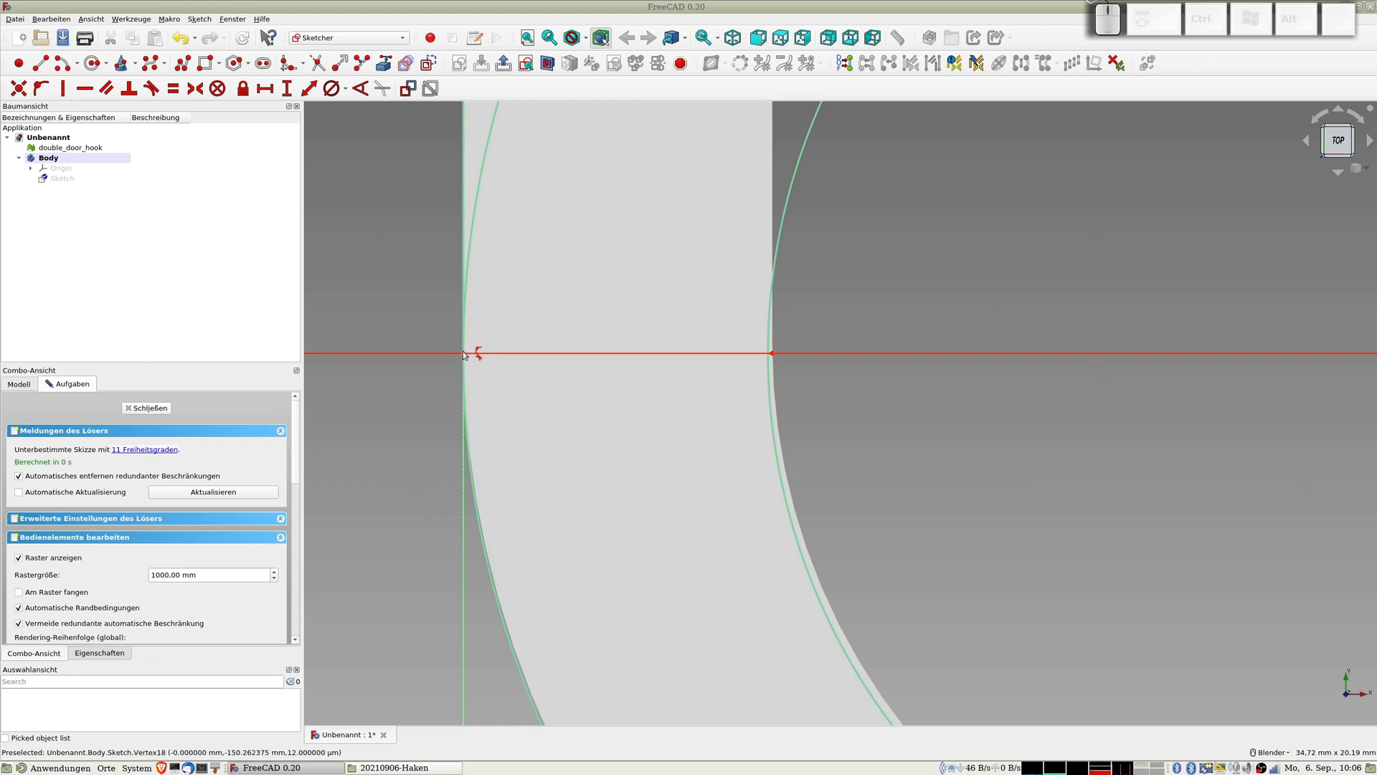
# Try to constrain the vertical line's lower endpoint onto the lower hook's outer circle, and undo the constraint.
pyautogui.click(463, 351)
pyautogui.click(472, 286)
pyautogui.press('o')
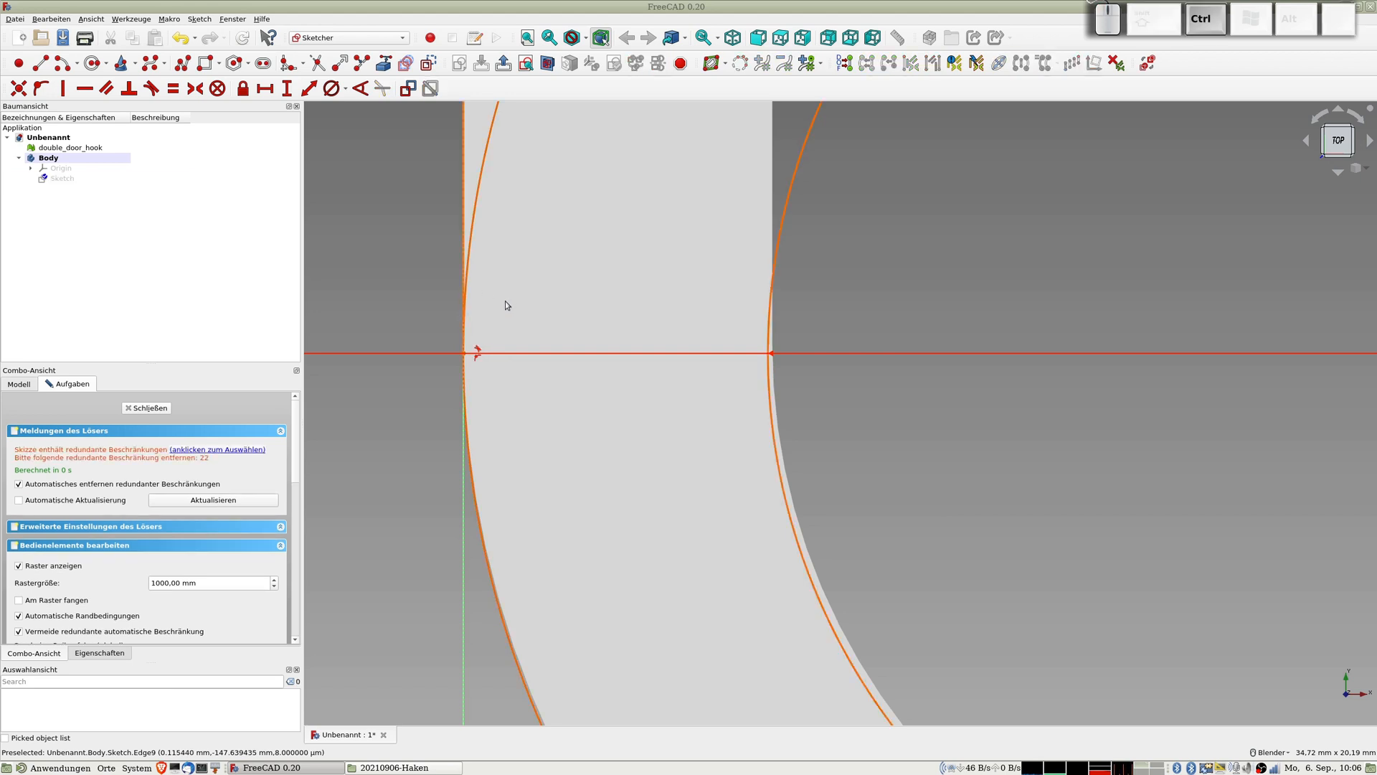
pyautogui.hotkey('ctrl', 'z')
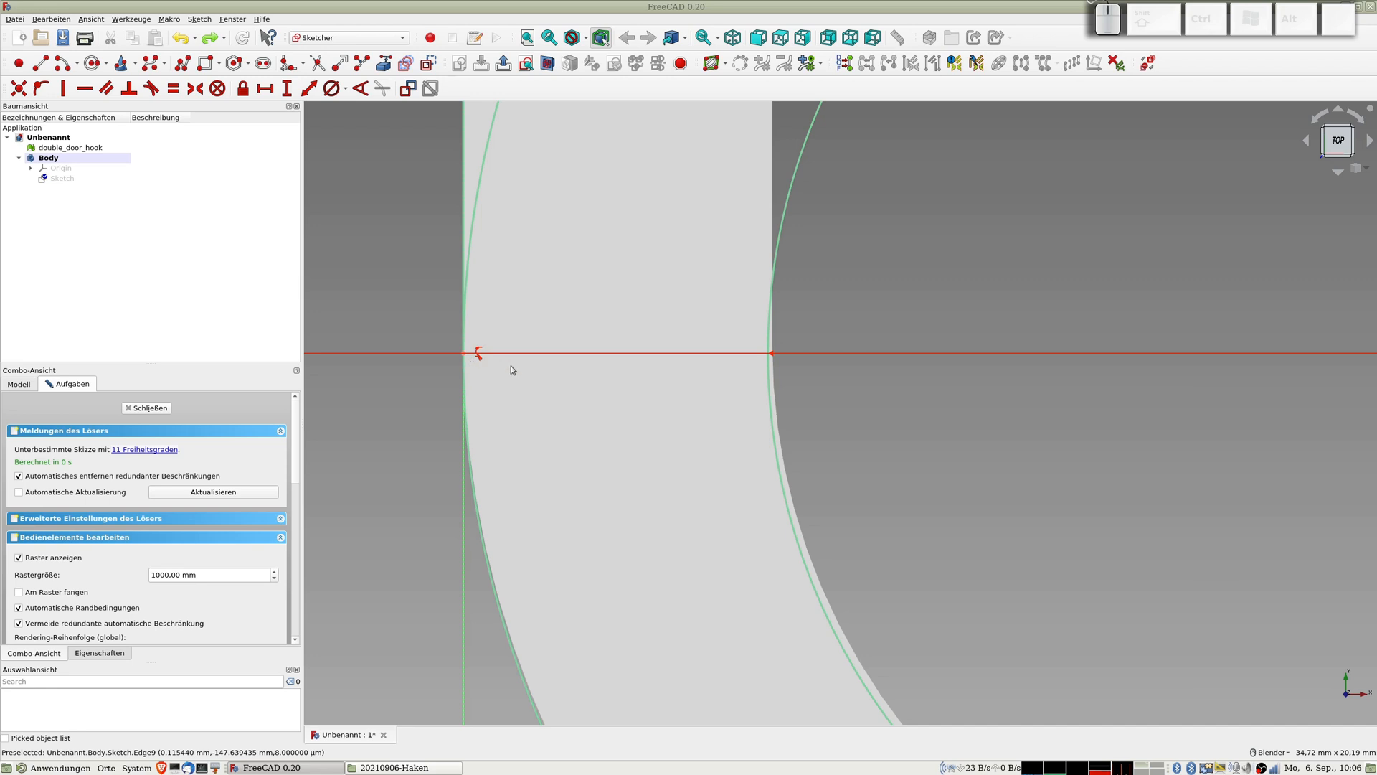
# Constrain the upper hook's outer circle to a diameter of 65 mm.
pyautogui.scroll(-2, 506, 373)
pyautogui.scroll(-2, 493, 373)
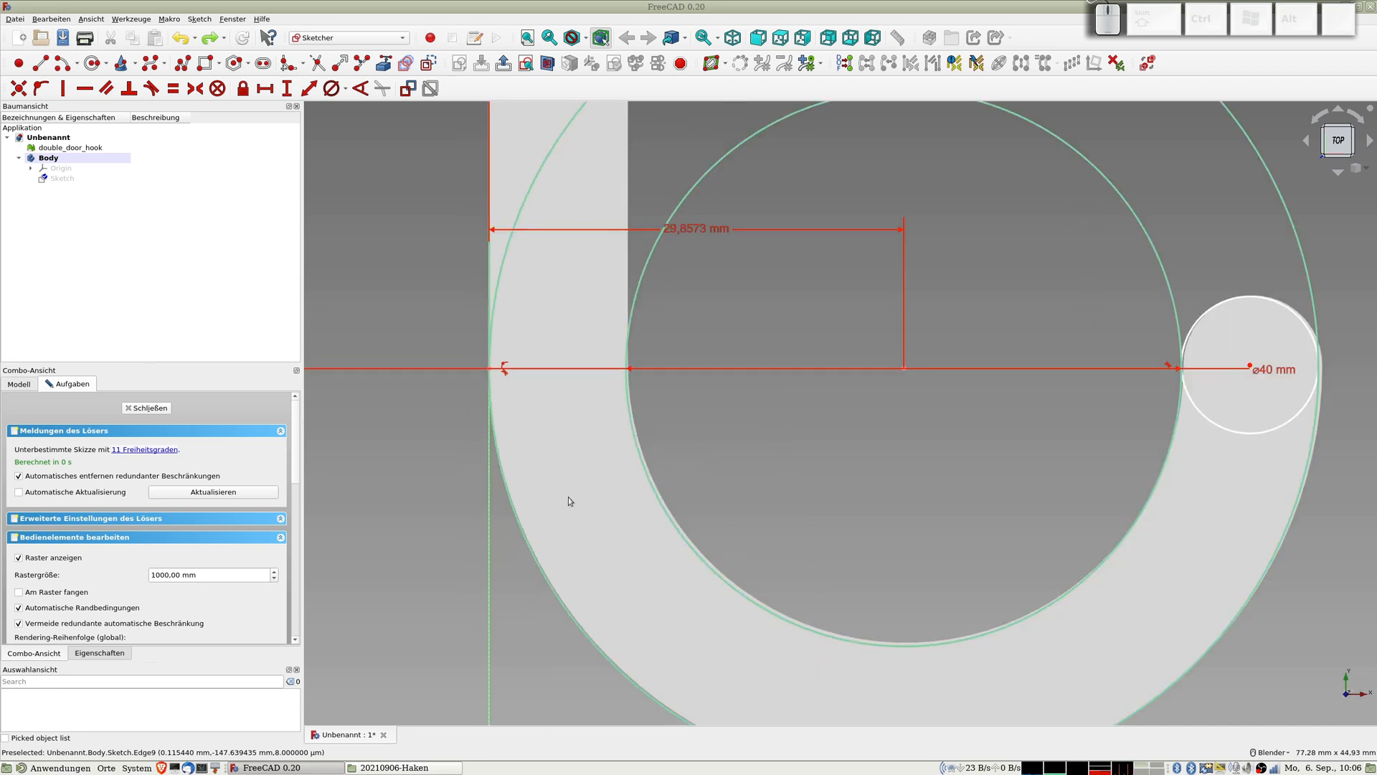
pyautogui.scroll(-4, 623, 403)
pyautogui.moveTo(669, 318)
pyautogui.keyDown('shift'); pyautogui.mouseDown(button='middle')
pyautogui.moveTo(599, 474)
pyautogui.moveTo(614, 634)
pyautogui.mouseUp(button='middle'); pyautogui.keyUp('shift')
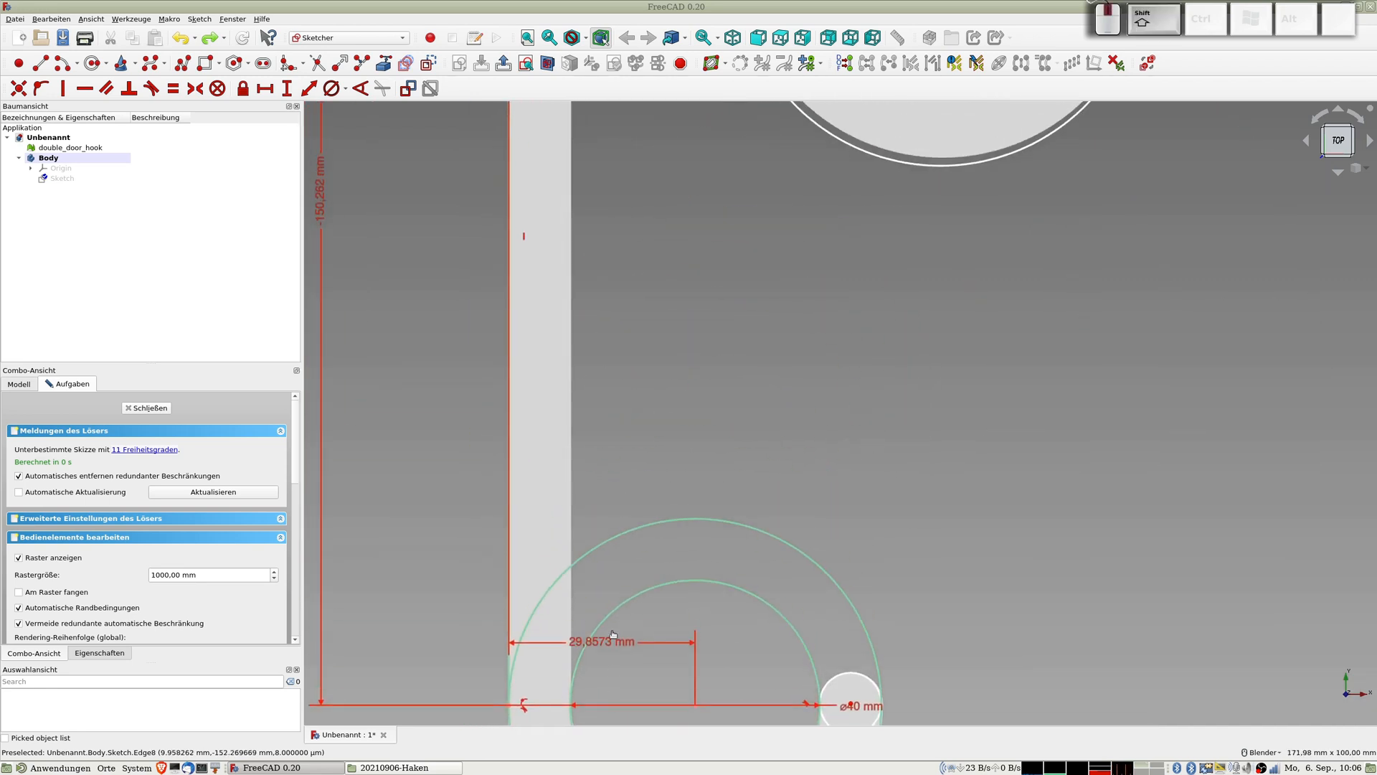
pyautogui.keyDown('shift'); pyautogui.scroll(-4, 654, 216); pyautogui.keyUp('shift')
pyautogui.keyDown('shift'); pyautogui.moveTo(654, 219); pyautogui.dragTo(619, 411, button='middle'); pyautogui.keyUp('shift')
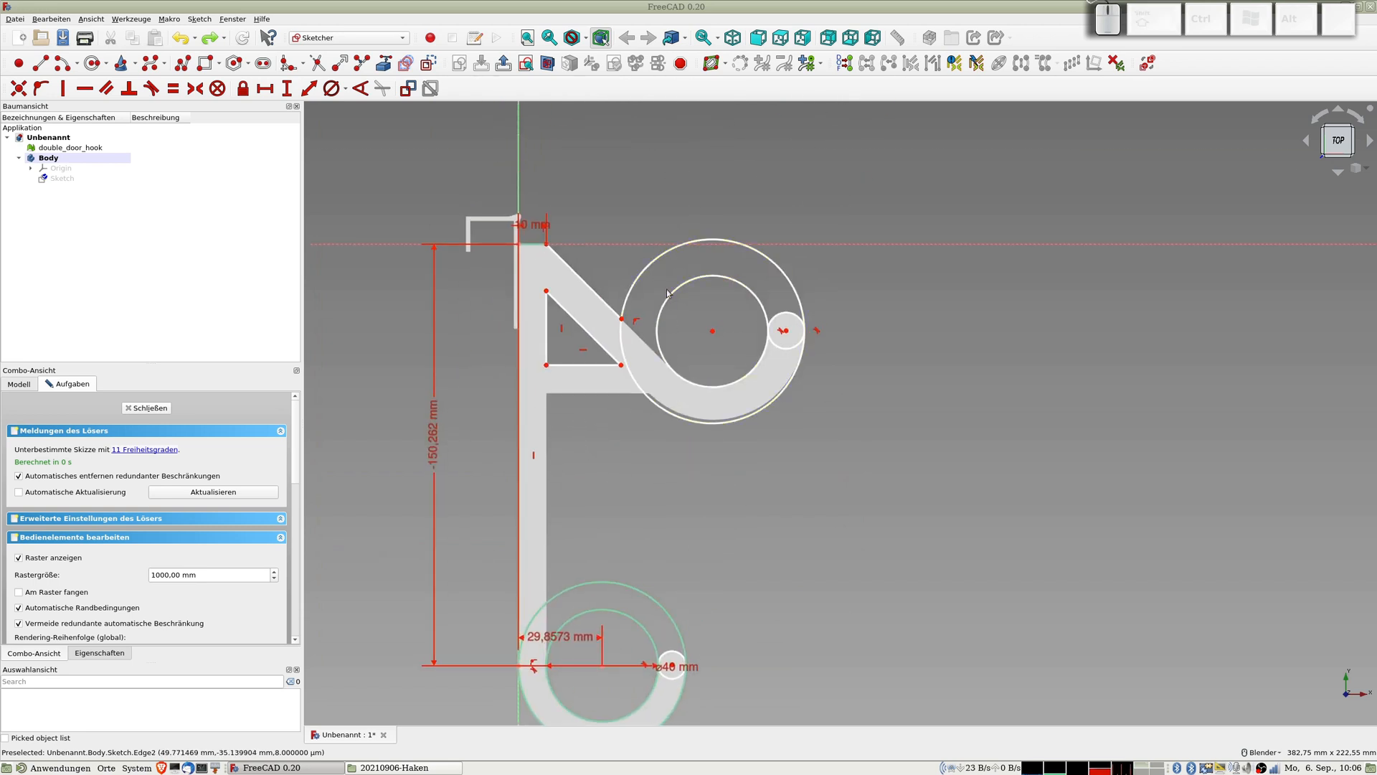
pyautogui.click(655, 260)
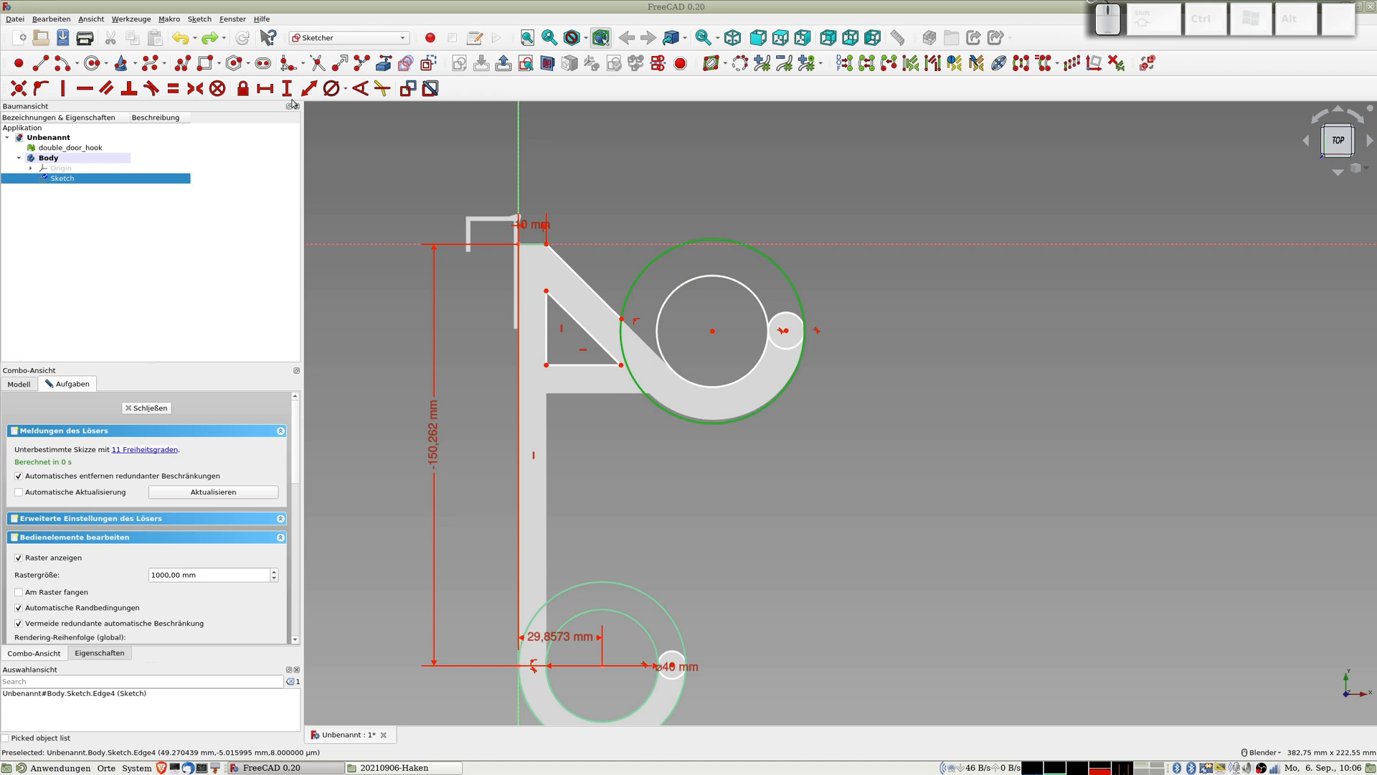
pyautogui.click(330, 88)
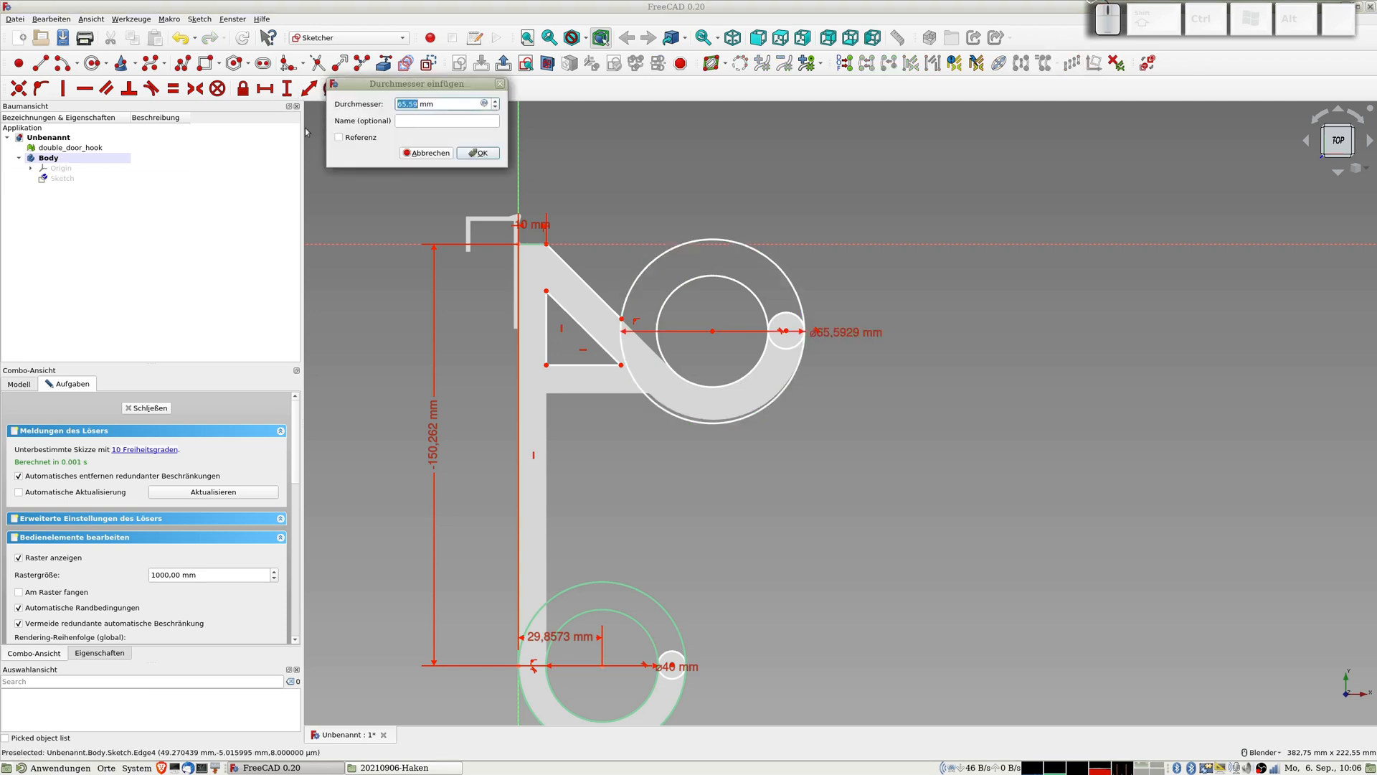
pyautogui.write('65')
pyautogui.press('Return')
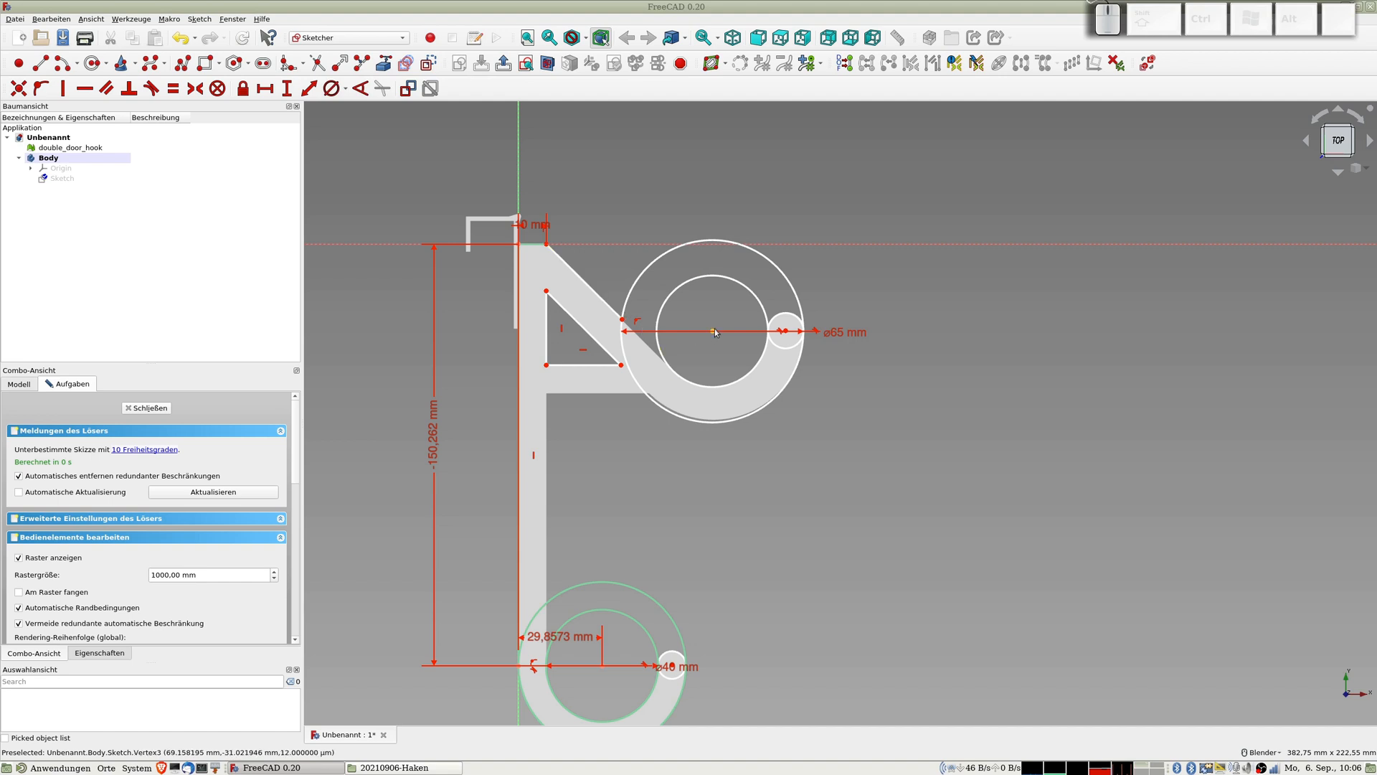
# Shift the upper hook's circle centre slightly to fit the mesh and constrain the inner circle to a 40 mm diameter.
pyautogui.moveTo(714, 332); pyautogui.dragTo(715, 330)
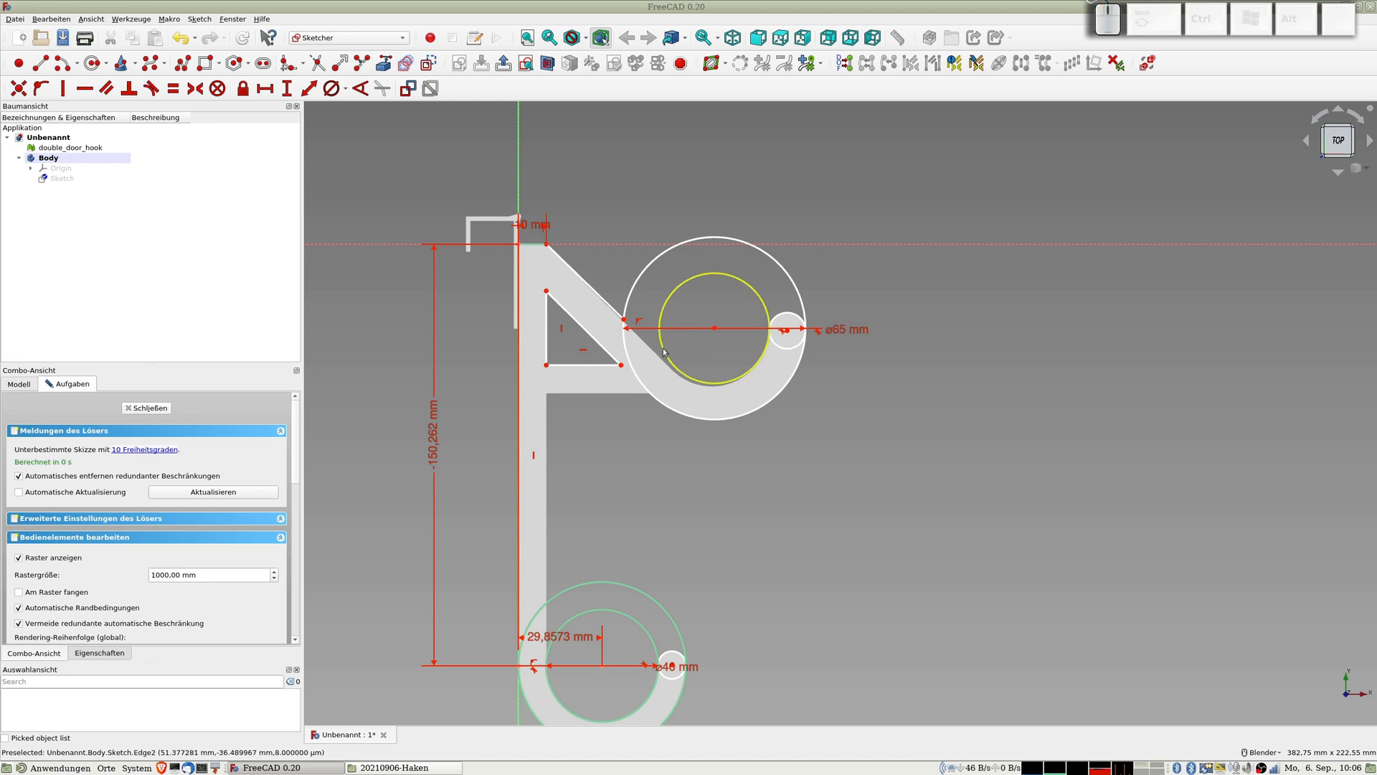
pyautogui.click(664, 351)
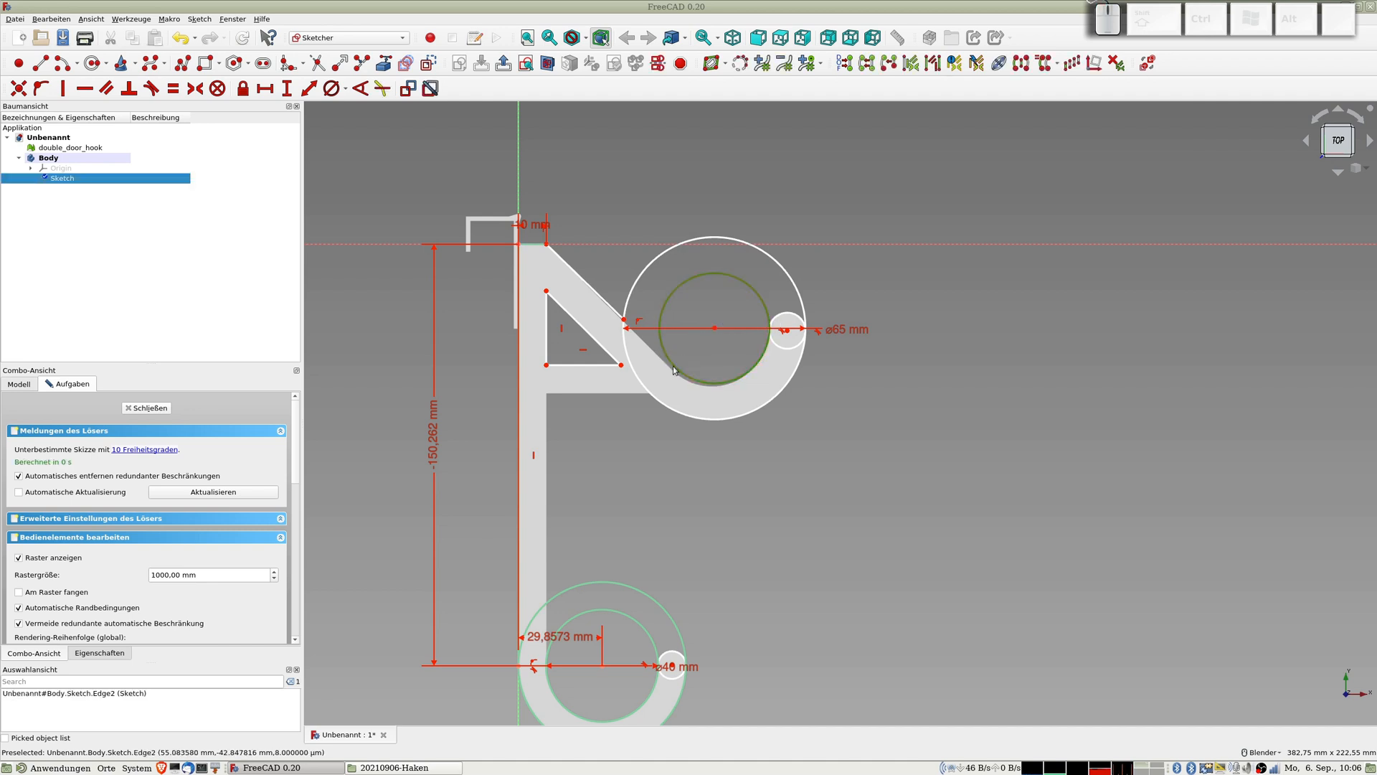
pyautogui.click(664, 403)
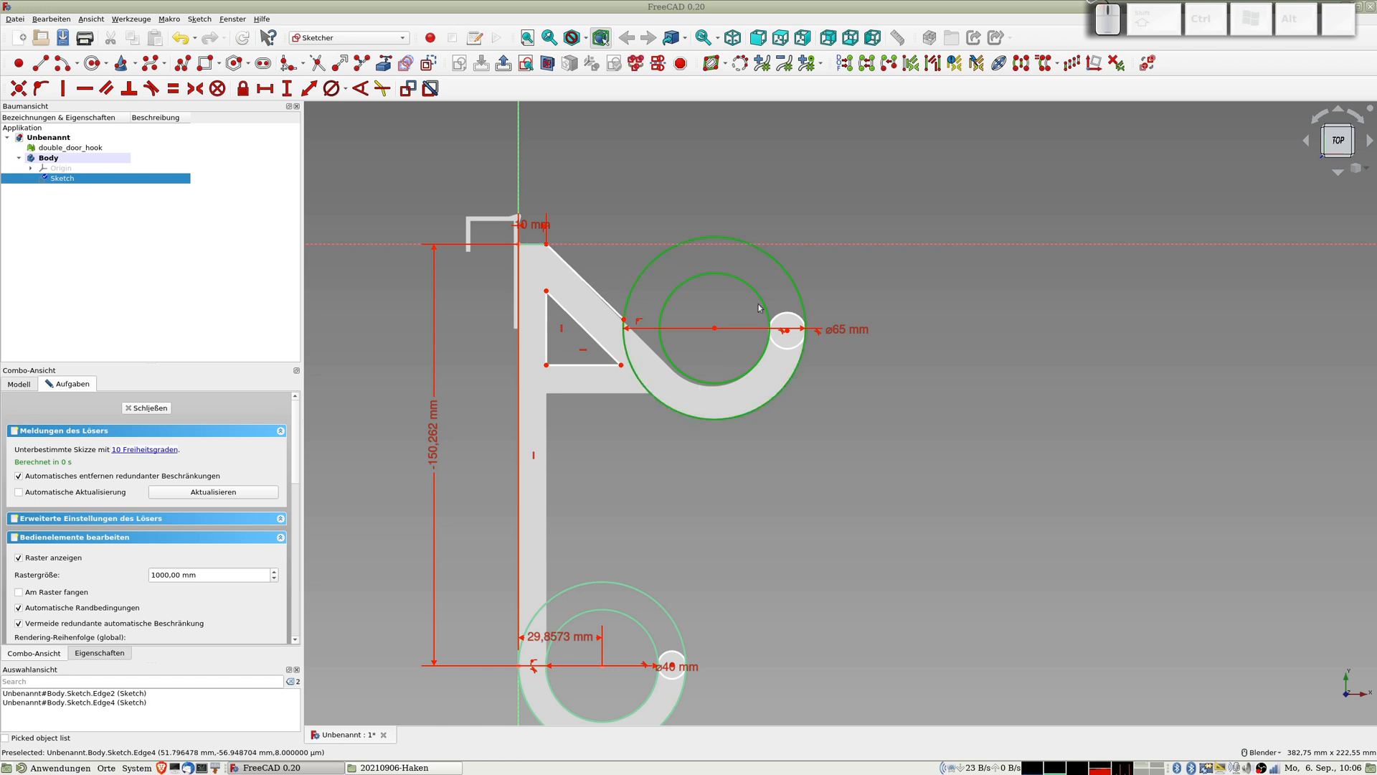
pyautogui.click(715, 330)
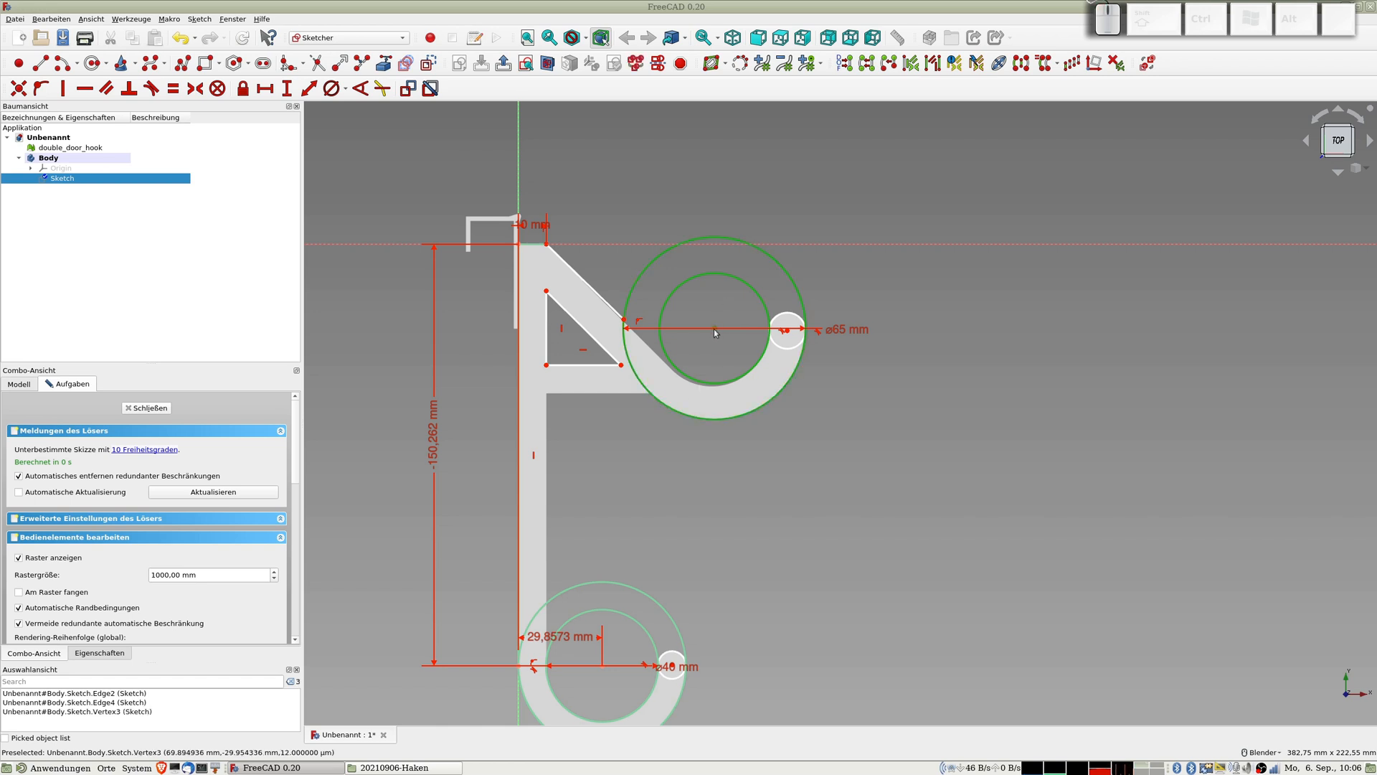
pyautogui.moveTo(715, 329); pyautogui.dragTo(714, 330)
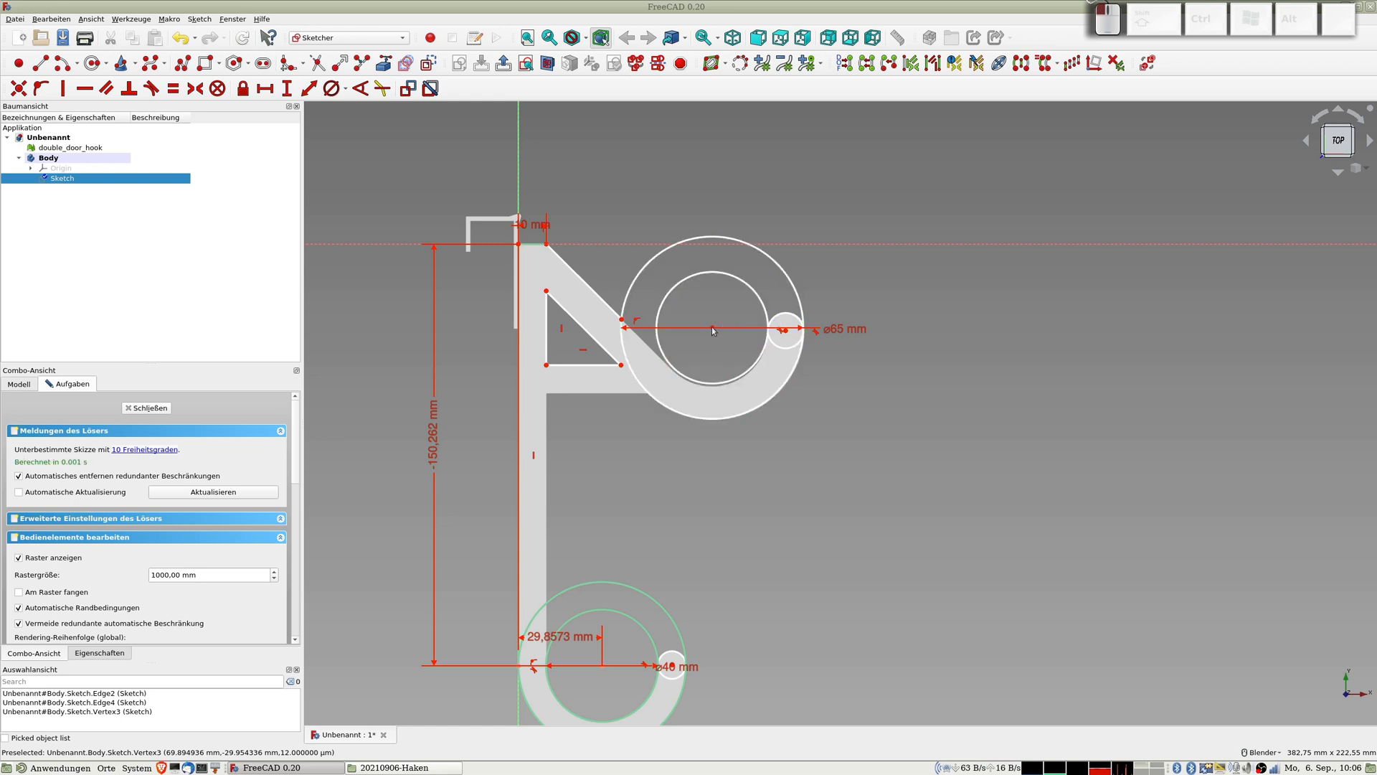
pyautogui.click(673, 289)
pyautogui.click(331, 89)
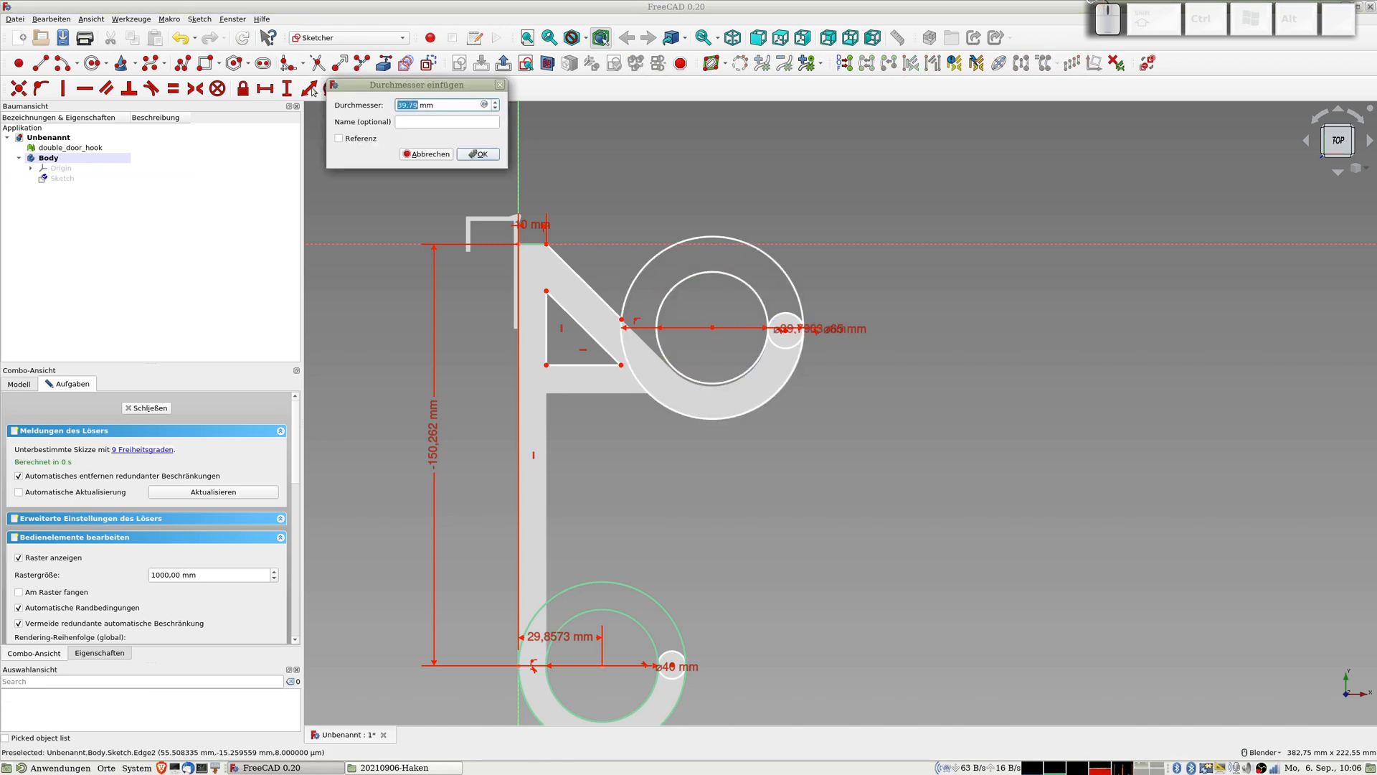
pyautogui.write('40')
pyautogui.press('Return')
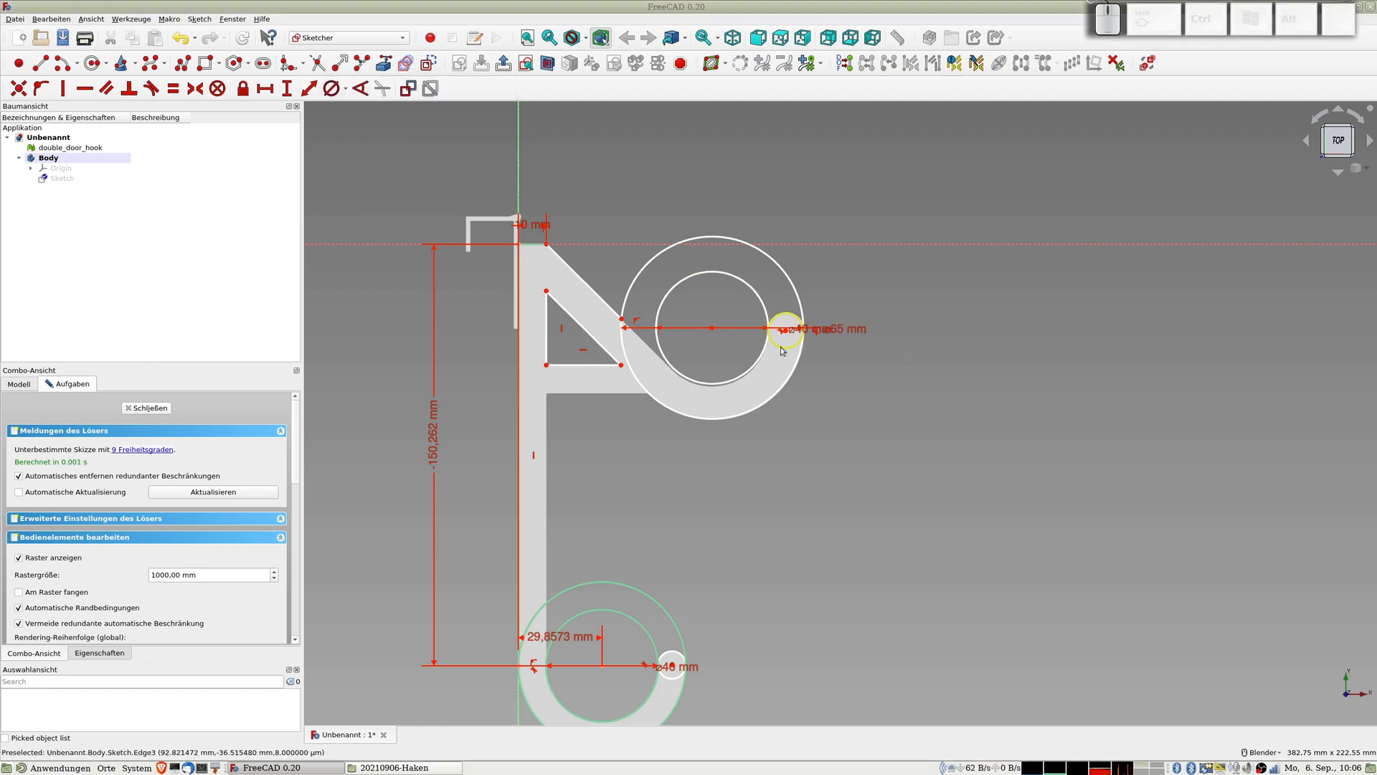
# Try to constrain the diameter of the small circle at the upper hook's tip.
pyautogui.click(793, 316)
pyautogui.click(331, 88)
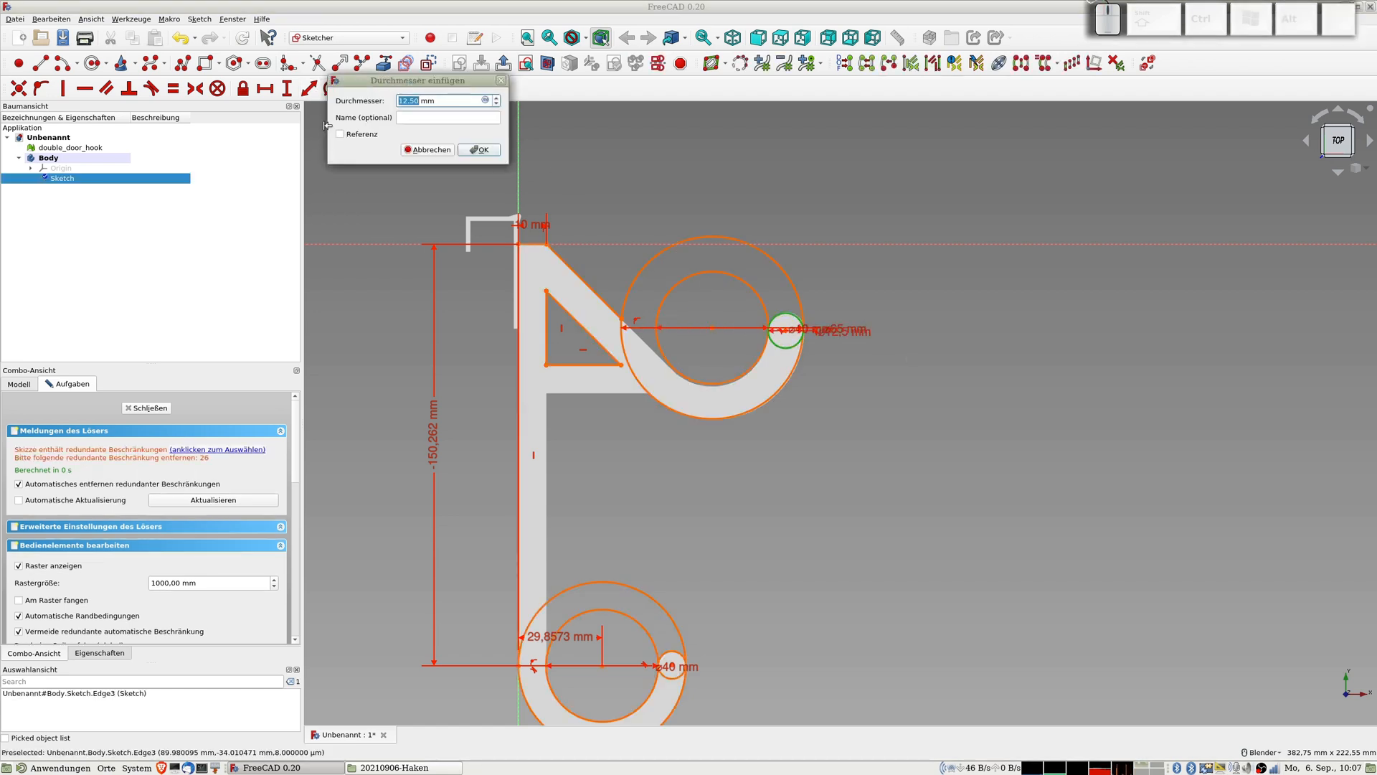
pyautogui.click(428, 150)
# Draw a horizontal line along the brace's lower edge from the upper hook's outer circle to the stem's inner edge.
pyautogui.scroll(5, 824, 333)
pyautogui.scroll(-3, 823, 333)
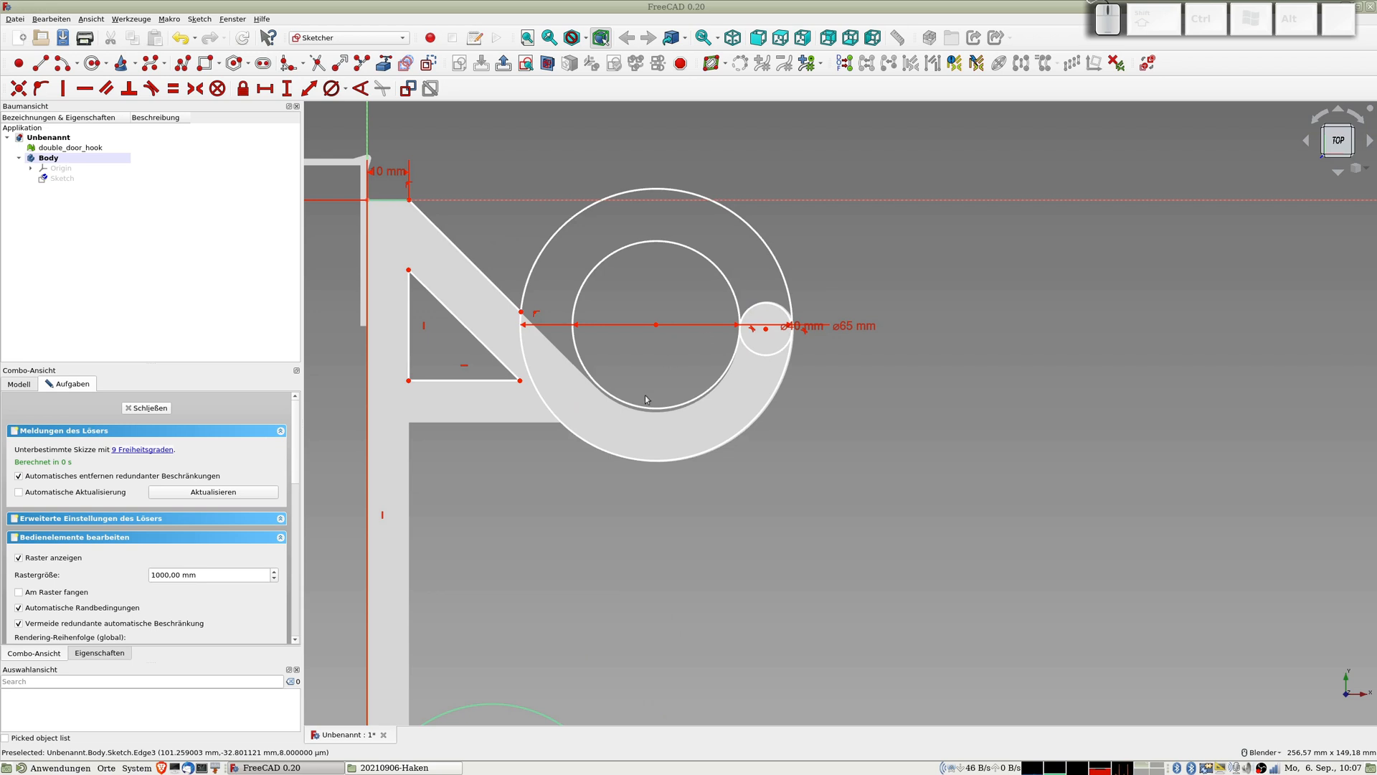
pyautogui.click(40, 65)
pyautogui.click(560, 424)
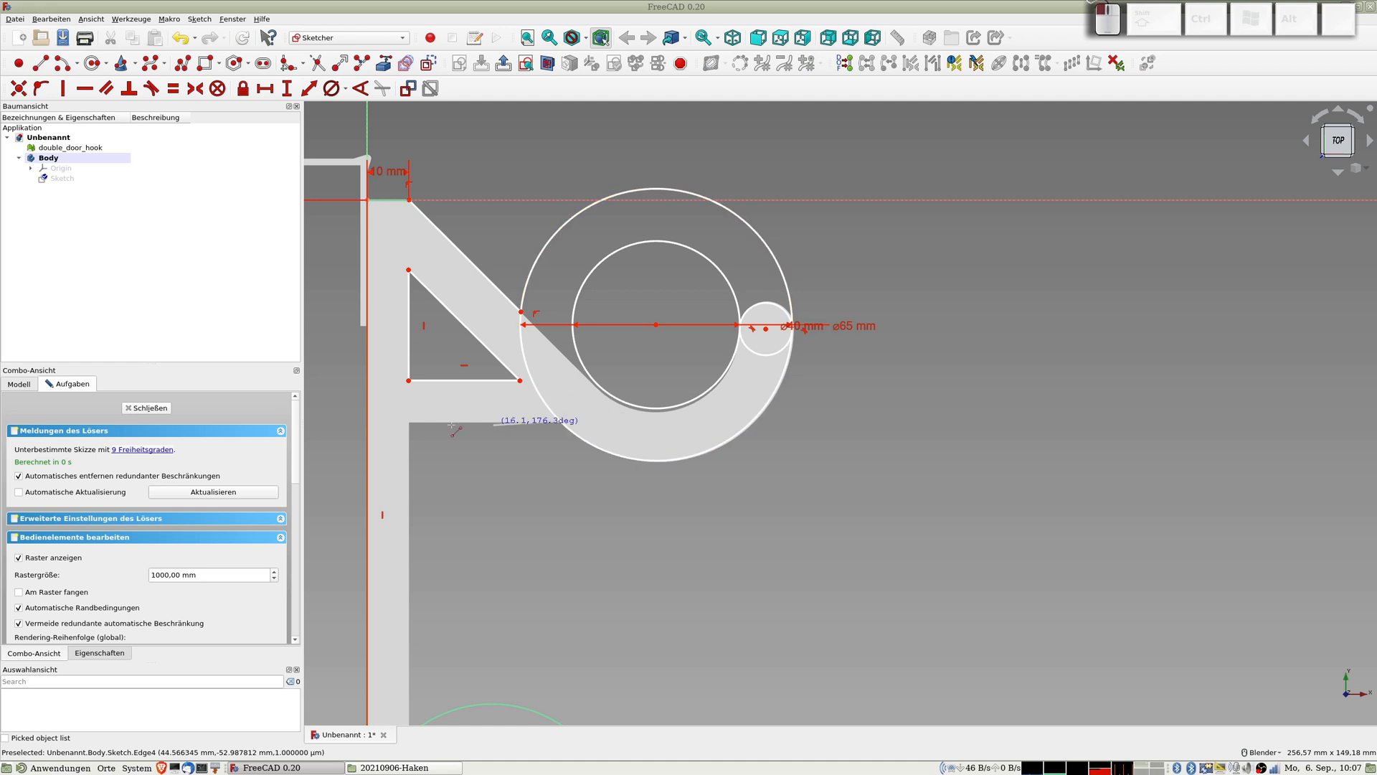
pyautogui.click(410, 423)
# Draw a vertical line along the stem from the brace line's left end and attach its lower end to the lower hook's inner circle.
pyautogui.moveTo(482, 470)
pyautogui.keyDown('shift'); pyautogui.mouseDown(button='middle')
pyautogui.moveTo(518, 340)
pyautogui.moveTo(577, 218)
pyautogui.mouseUp(button='middle'); pyautogui.keyUp('shift')
pyautogui.click(505, 170)
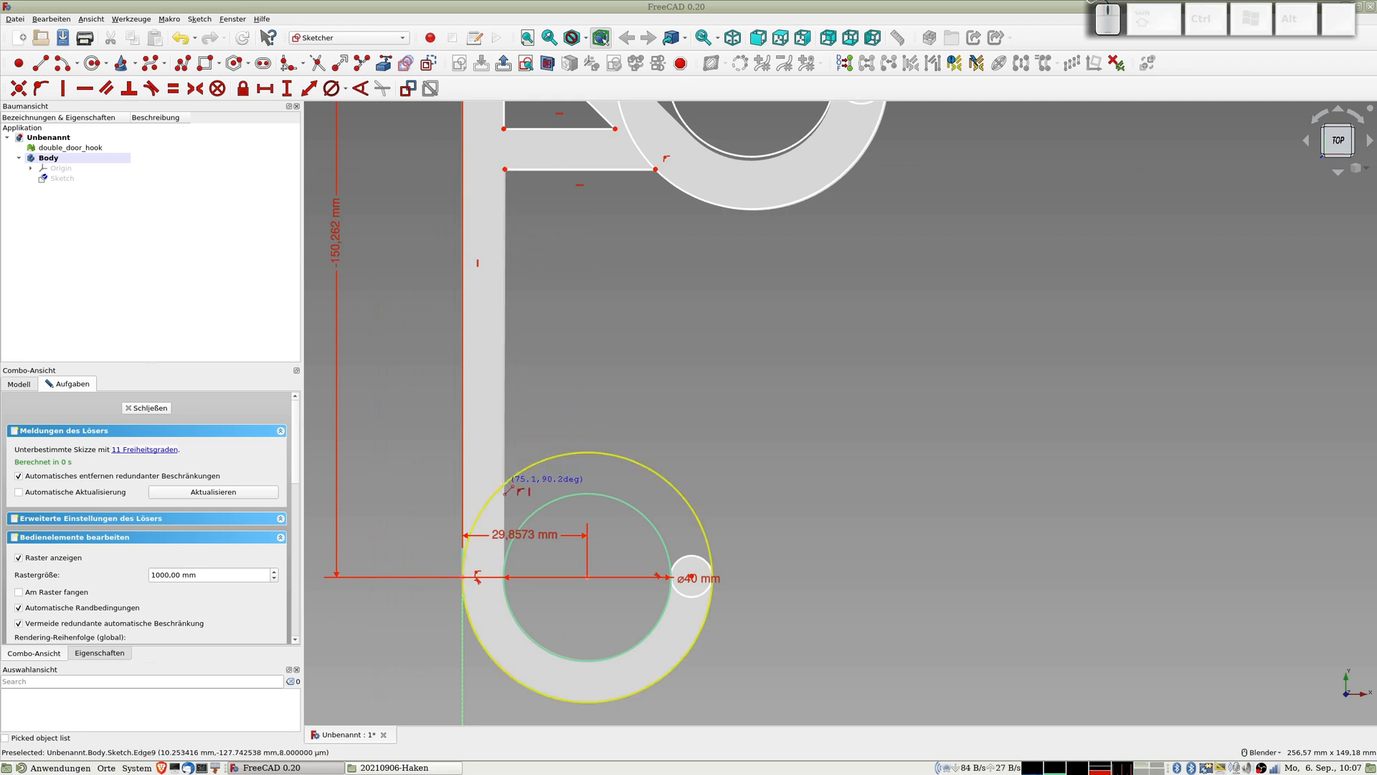
pyautogui.click(502, 565)
pyautogui.rightClick(503, 565)
pyautogui.click(504, 565)
pyautogui.click(505, 563)
pyautogui.press('o')
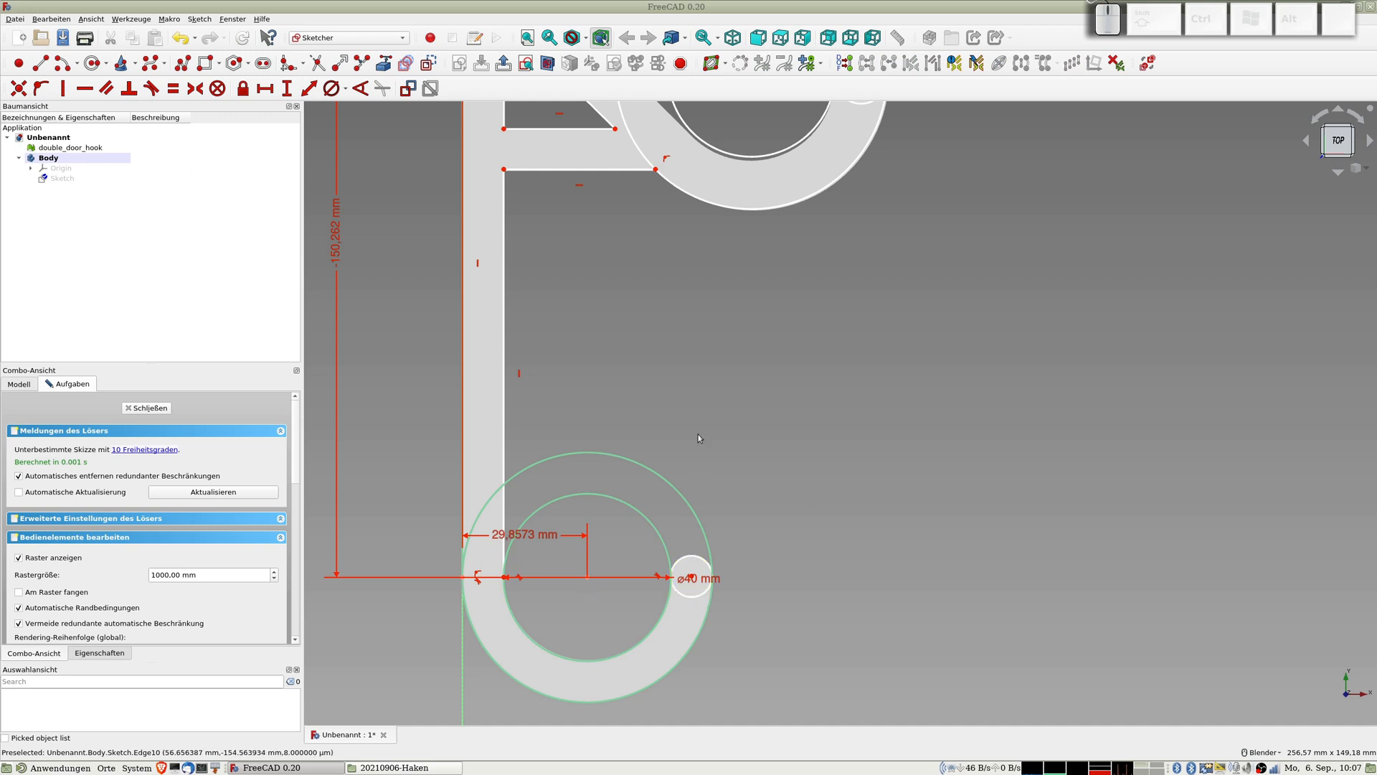
# Try to dimension the stem's width between the lower brace line's left end and the outer vertical line.
pyautogui.scroll(-2, 699, 429)
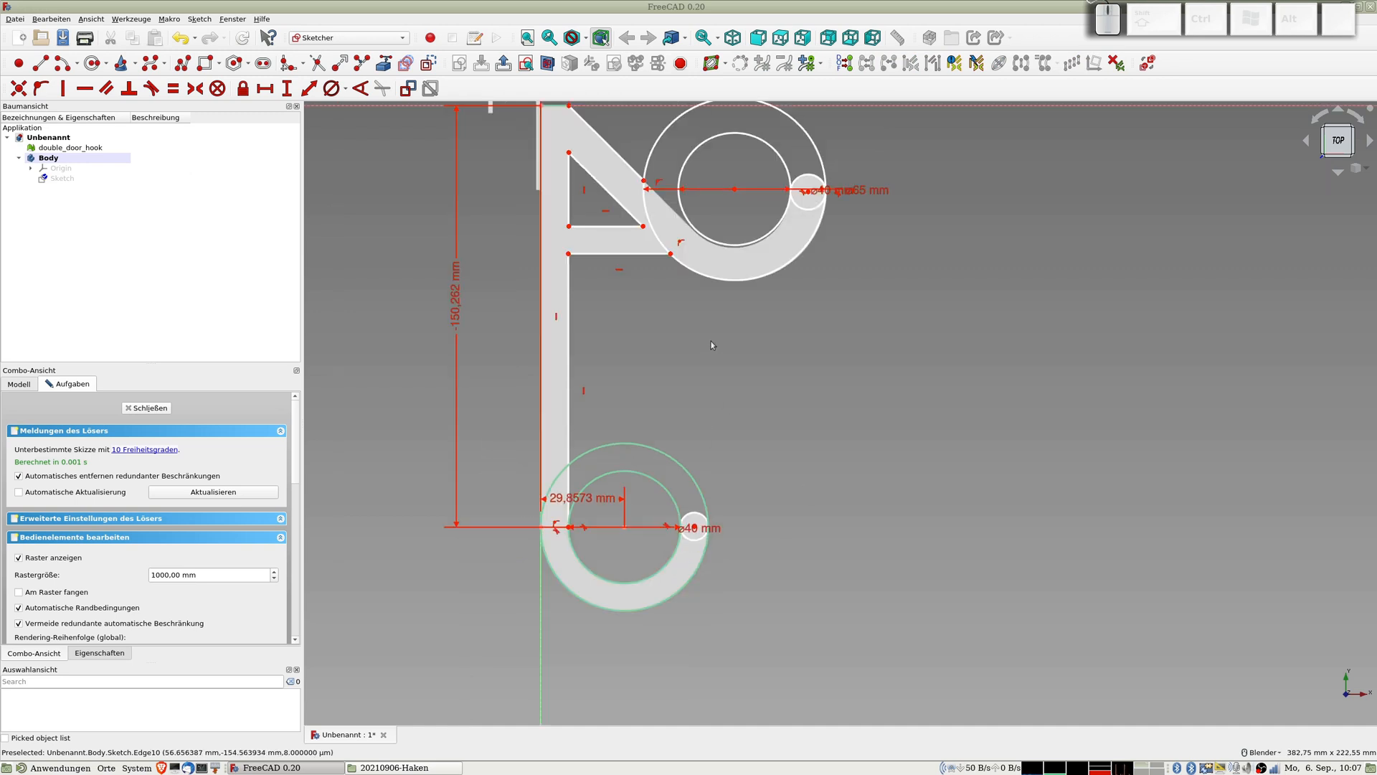
pyautogui.keyDown('shift'); pyautogui.moveTo(699, 260); pyautogui.dragTo(729, 277, button='middle'); pyautogui.keyUp('shift')
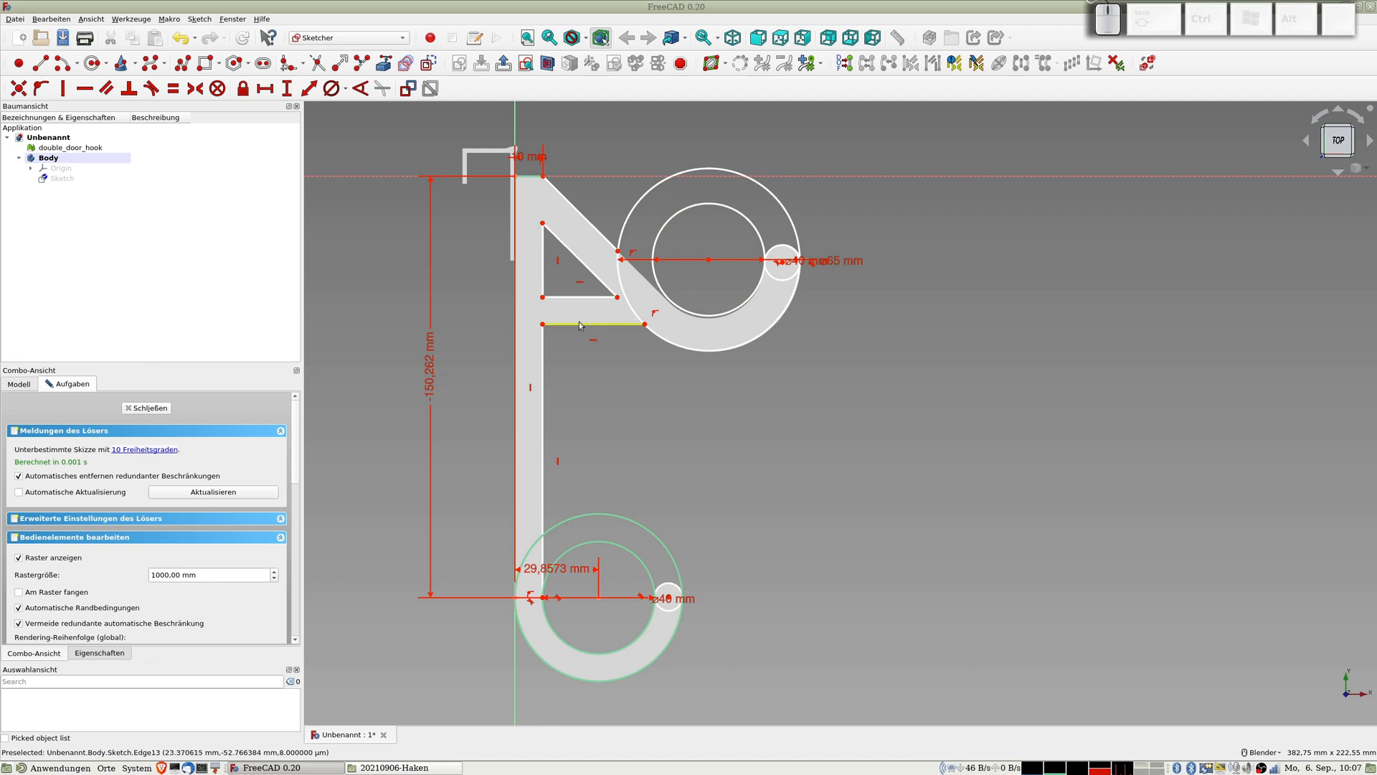
pyautogui.click(543, 324)
pyautogui.click(515, 327)
pyautogui.hotkey('shift', 'd')
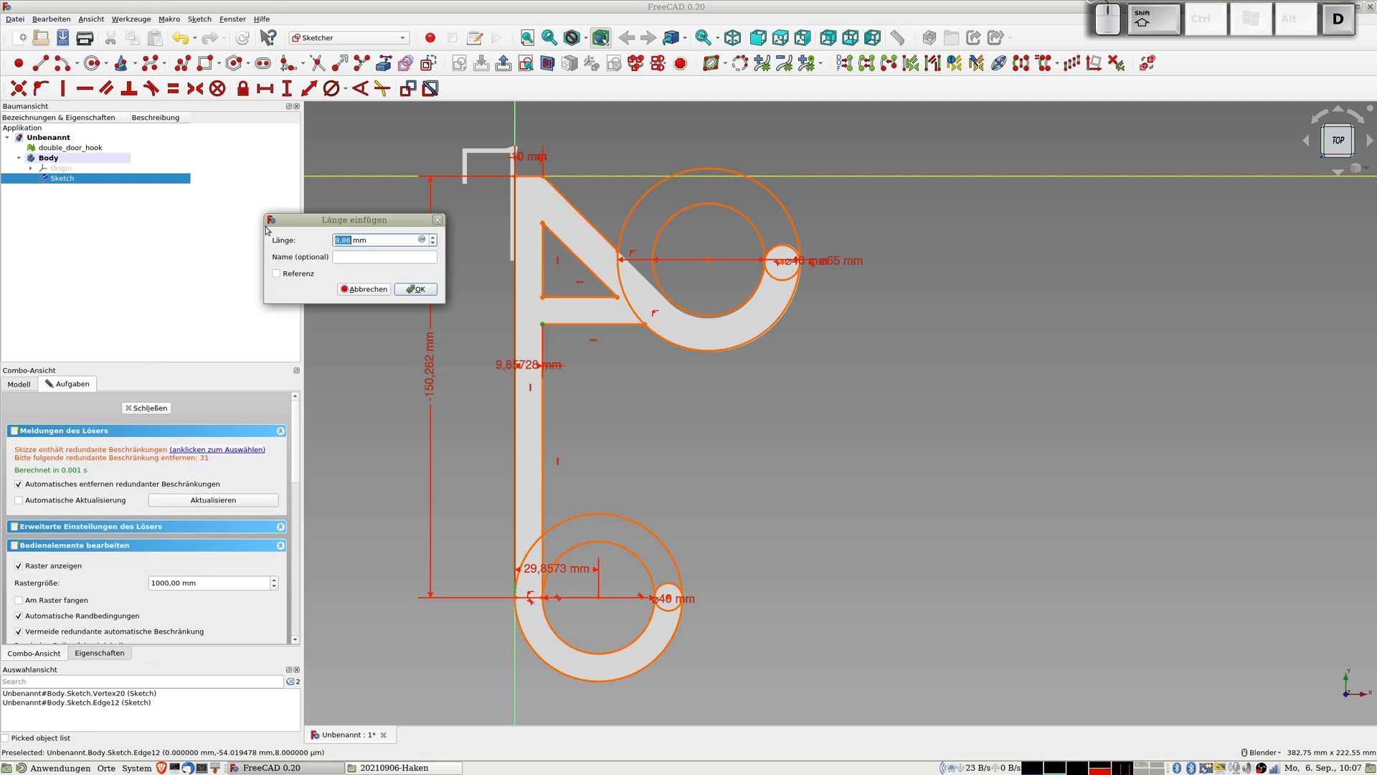
pyautogui.click(368, 289)
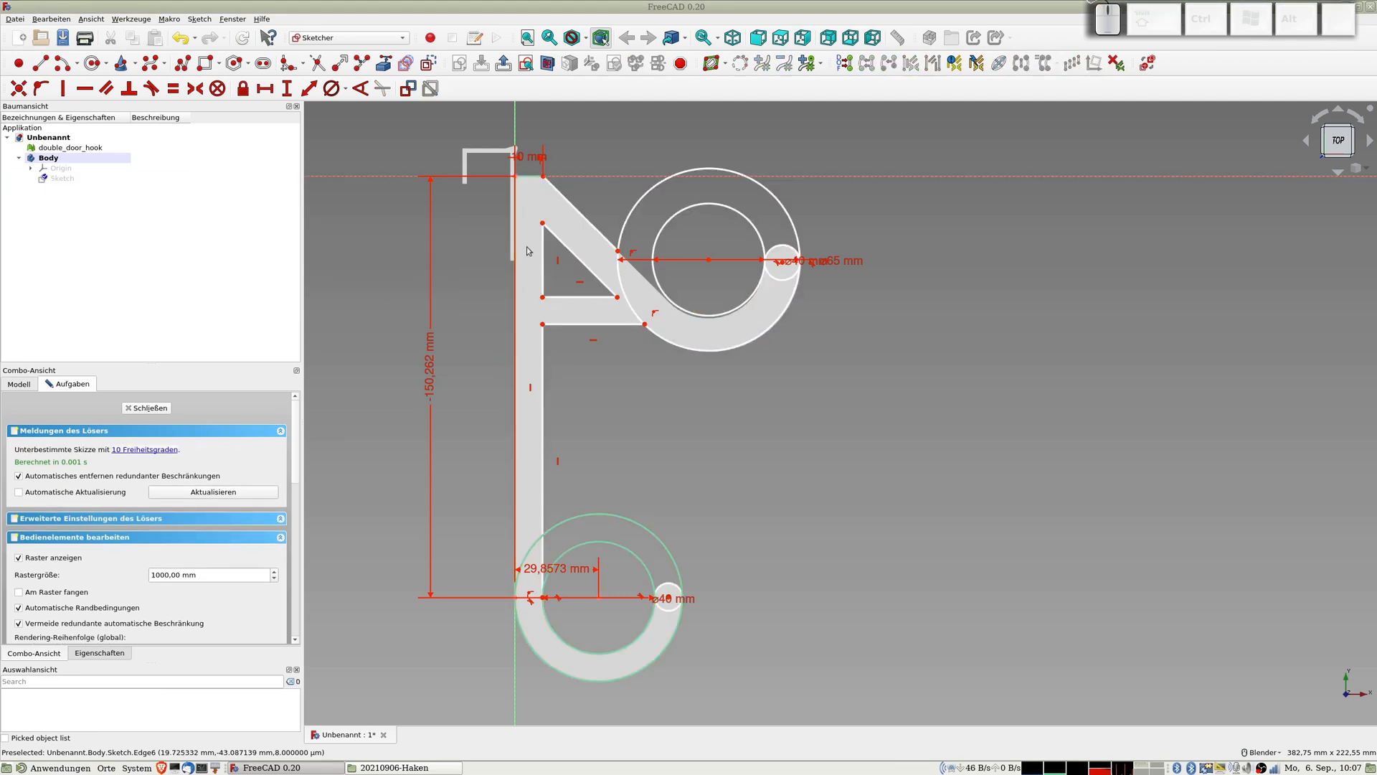
# Try to dimension the vertical distance between the outer diagonal's upper corner and the triangle's upper corner.
pyautogui.click(542, 224)
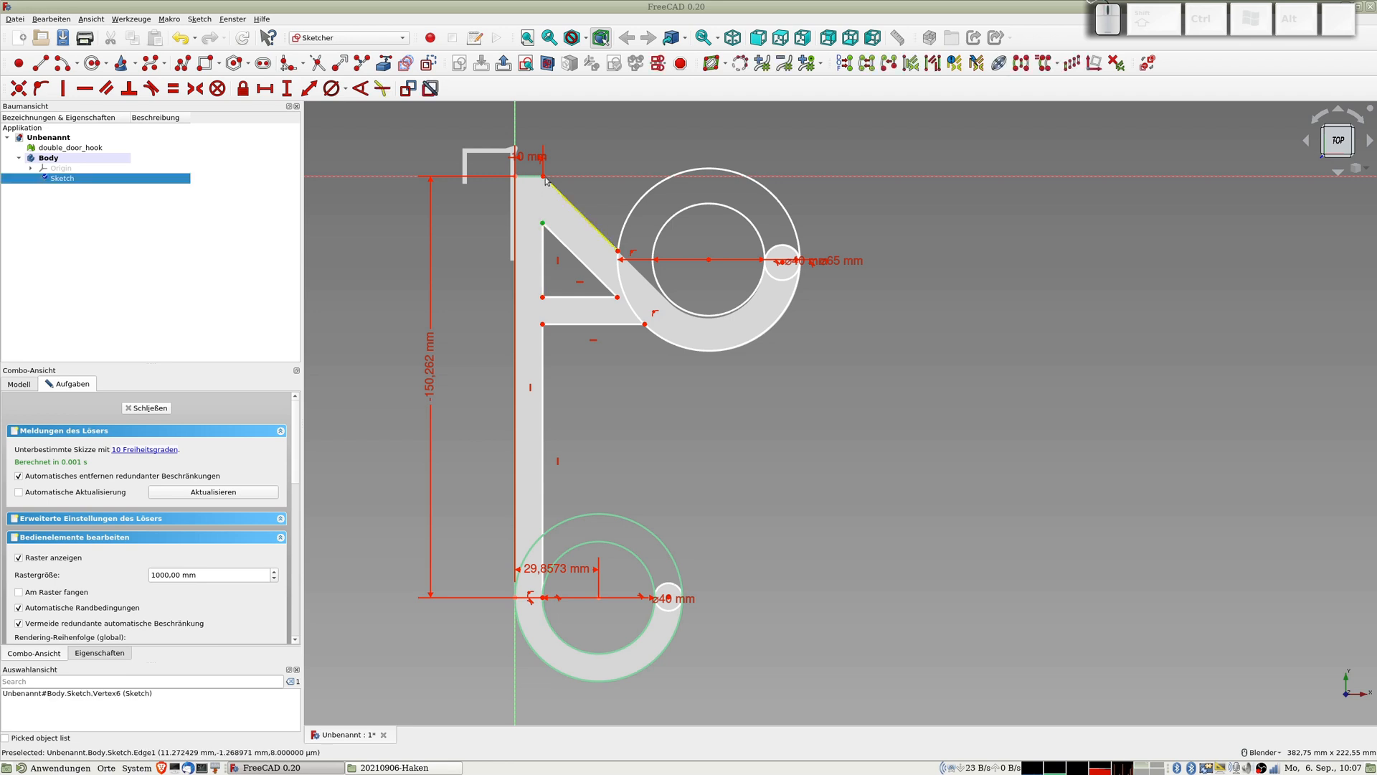
pyautogui.press('Escape')
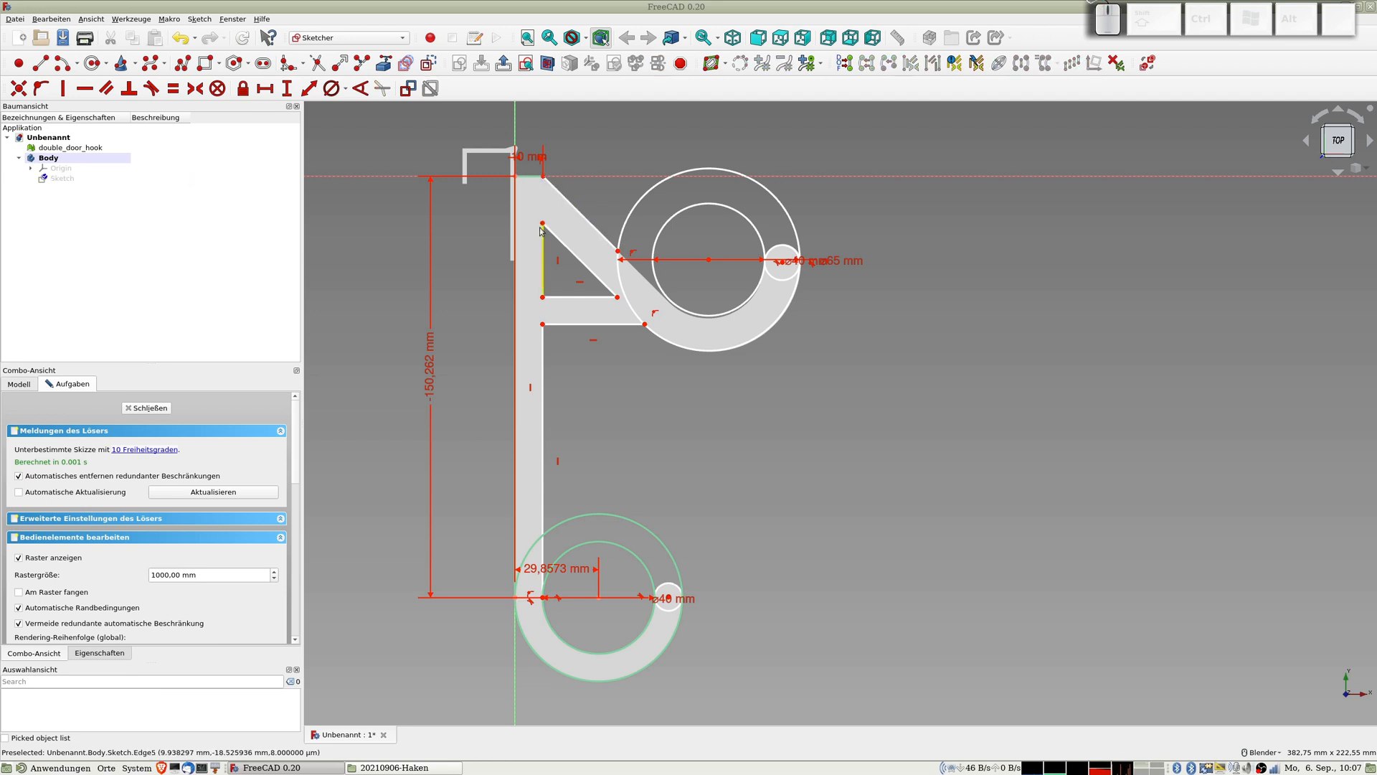
pyautogui.click(543, 176)
pyautogui.click(542, 223)
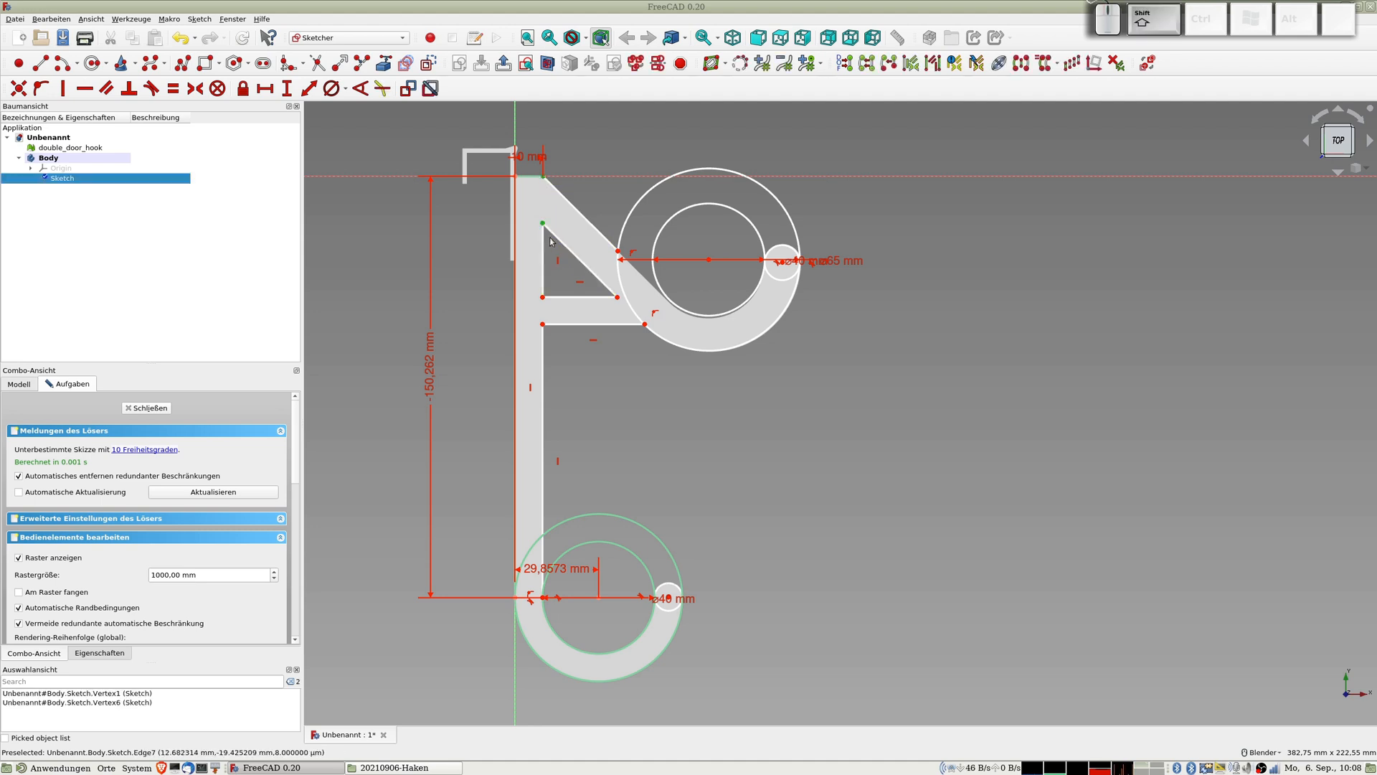
pyautogui.press('v')
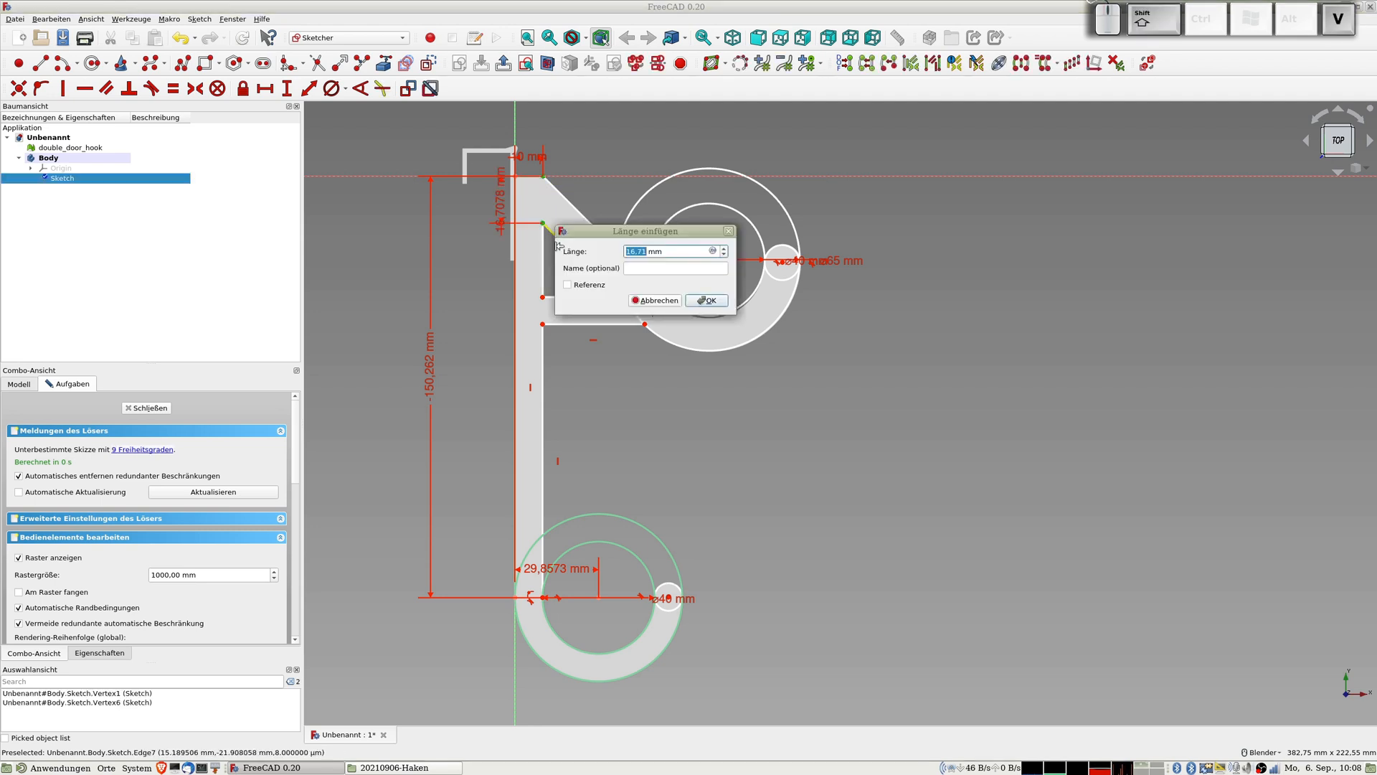
pyautogui.click(664, 303)
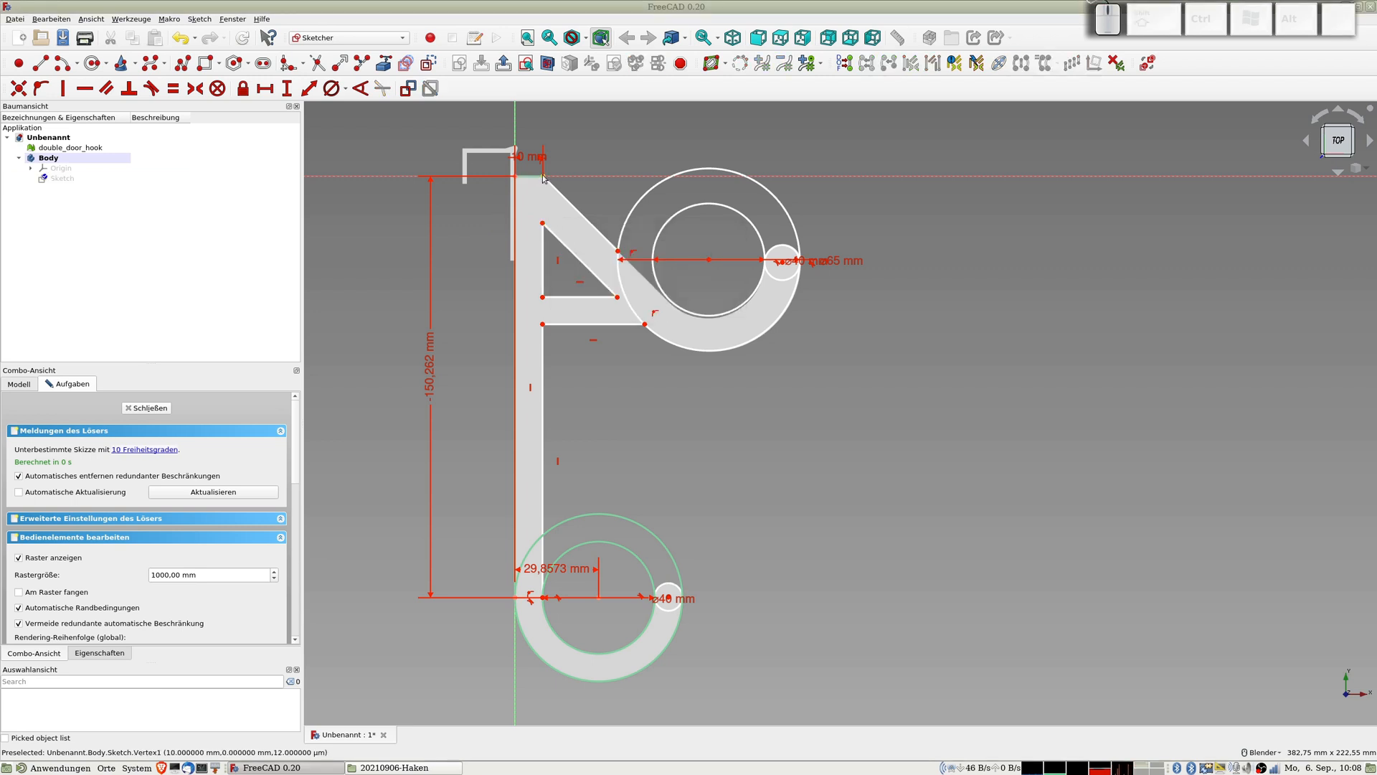
# Constrain the triangle's upper corner to align vertically with the outer diagonal's upper corner.
pyautogui.click(542, 223)
pyautogui.click(542, 225)
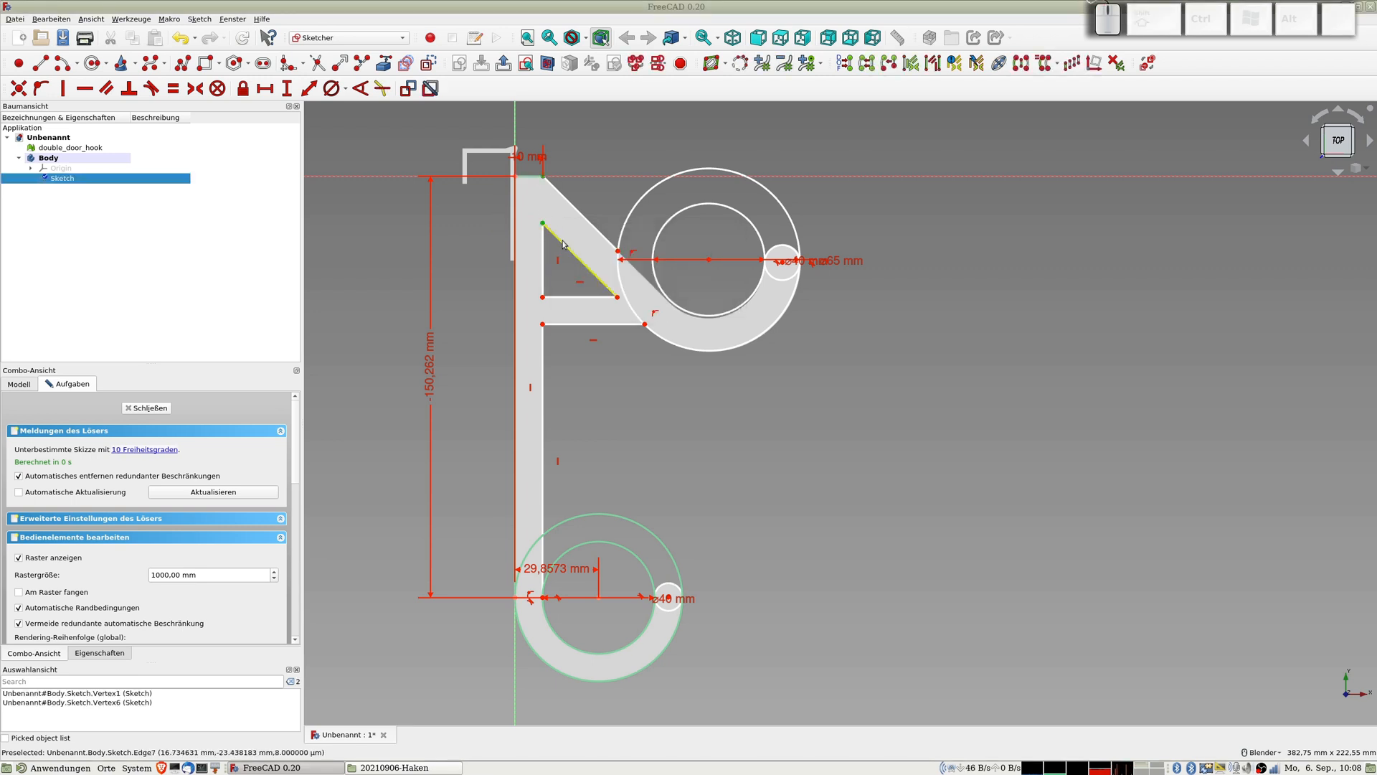
pyautogui.press('v')
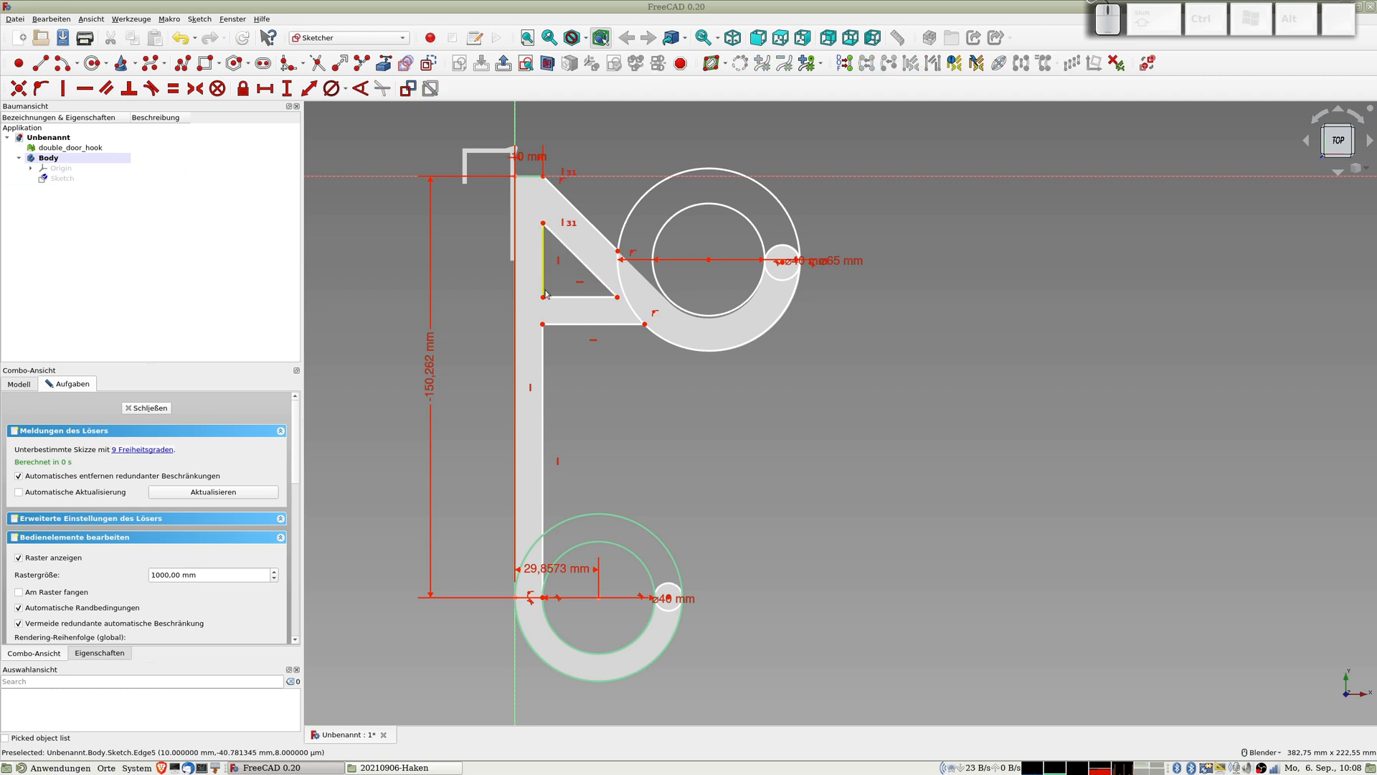
# Try to vertically align the triangle's lower-left corner with the lower brace line's left end, and undo the constraint.
pyautogui.click(544, 298)
pyautogui.click(543, 324)
pyautogui.press('v')
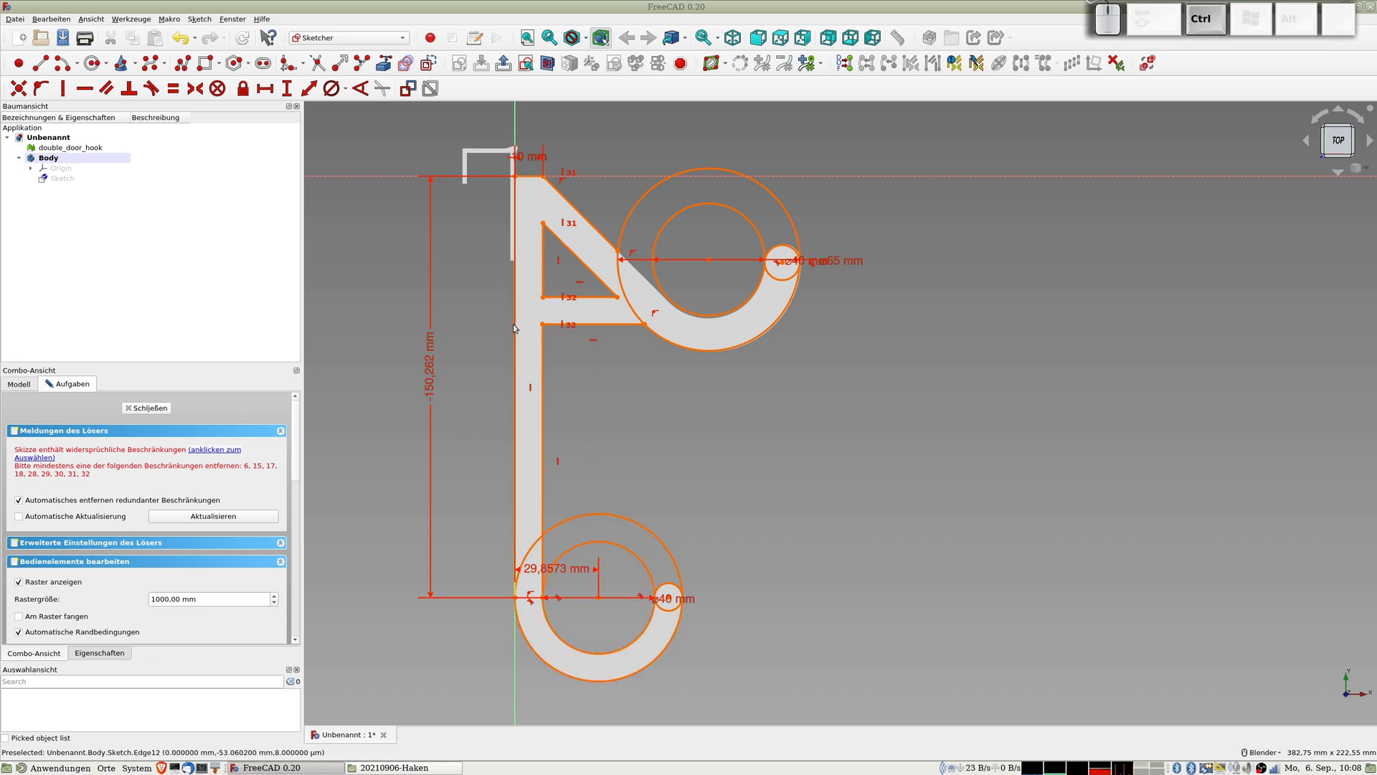
pyautogui.hotkey('ctrl', 'z')
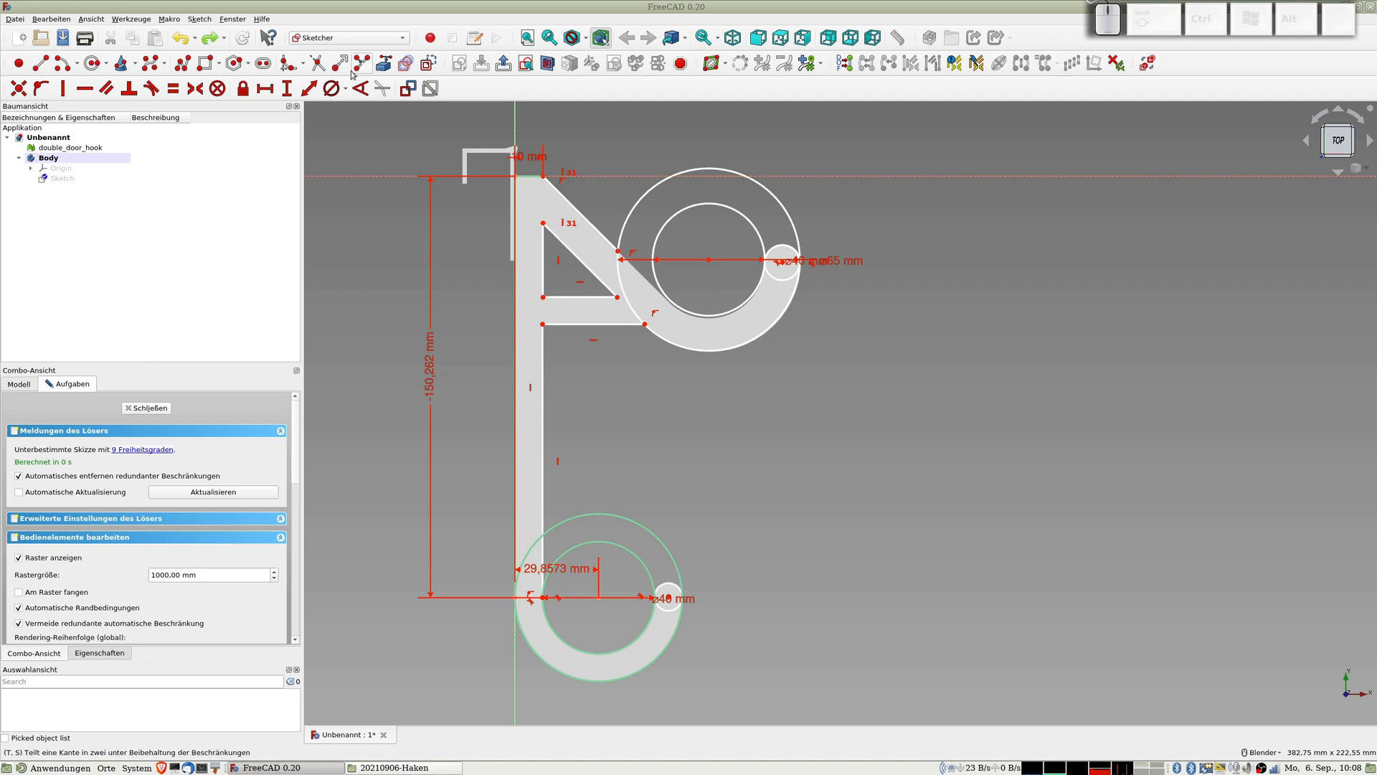
# Trim the upper hook's outer circle to its lower arc between the brace and the tip, and trim away the inner circle's surplus.
pyautogui.click(318, 63)
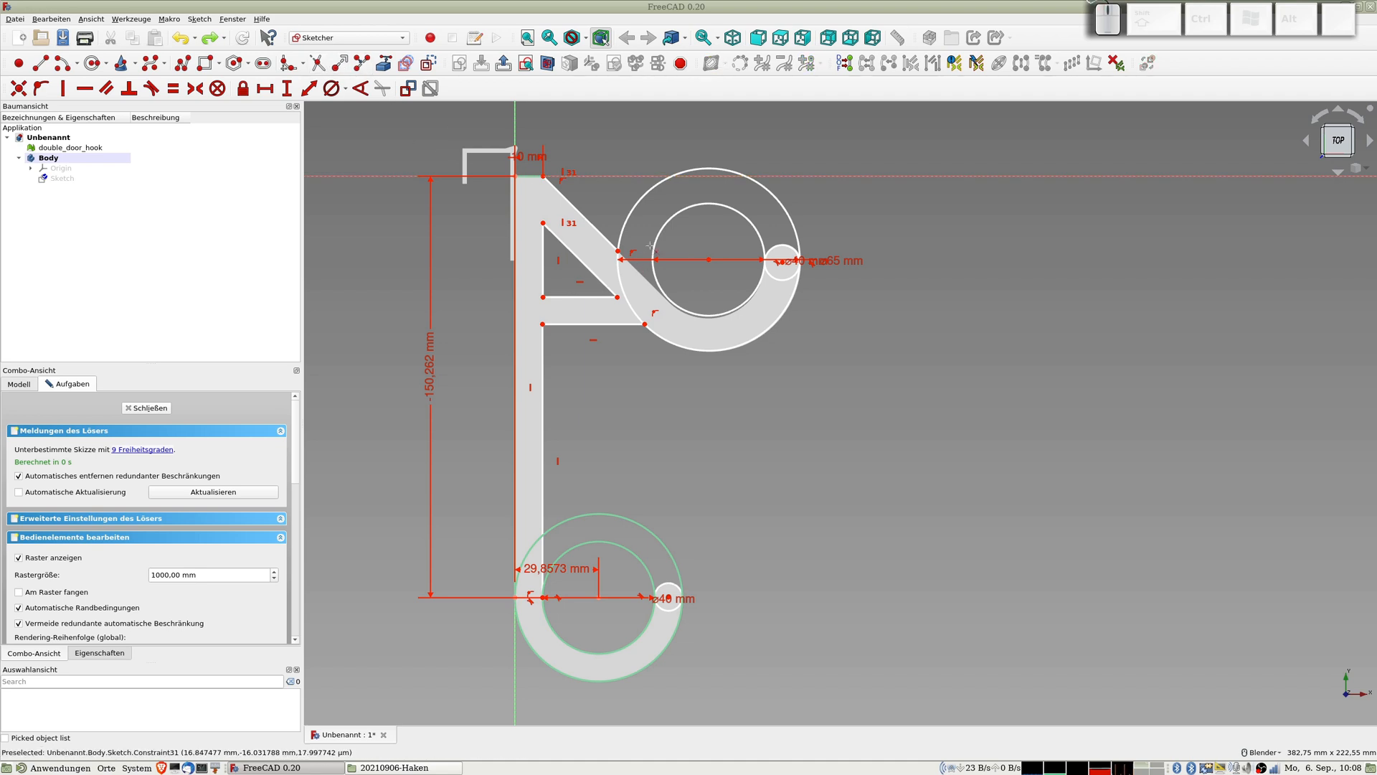
pyautogui.click(648, 203)
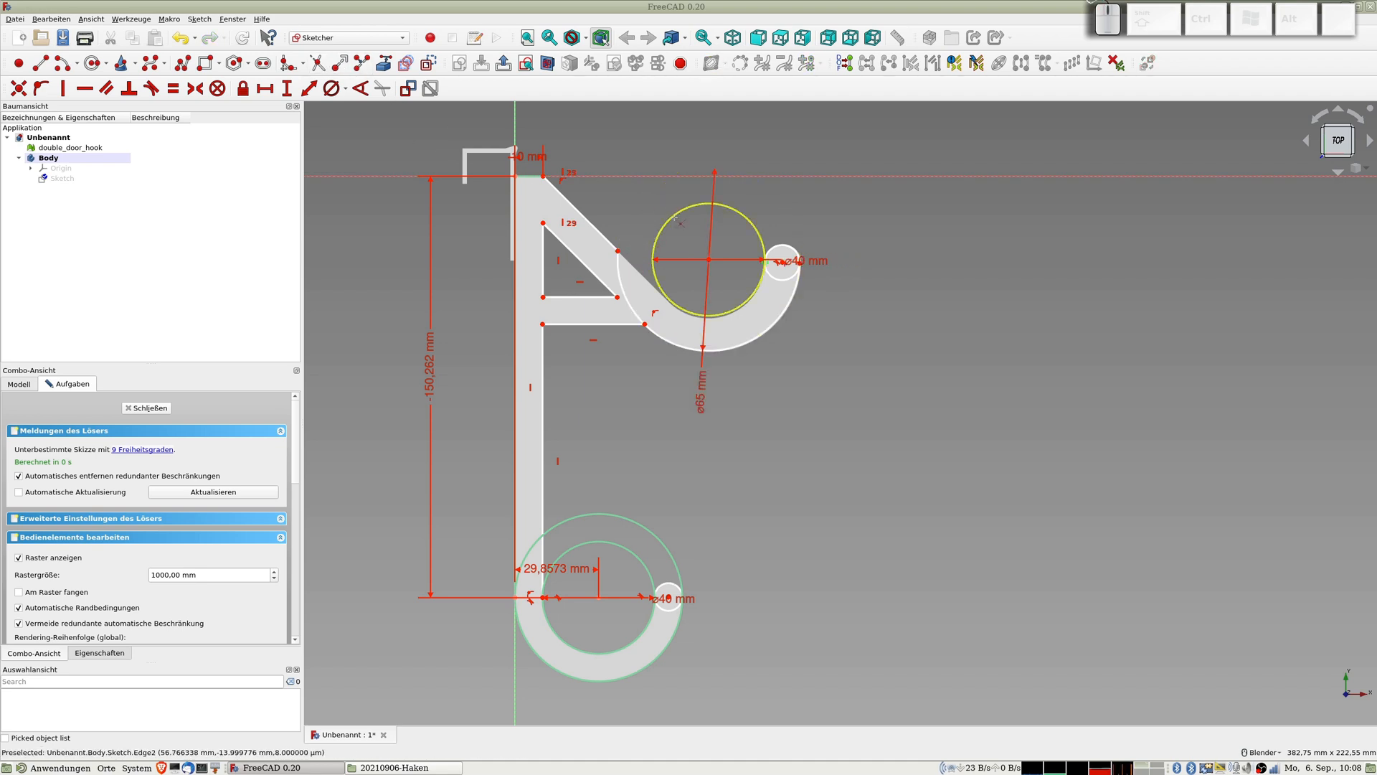
pyautogui.click(671, 211)
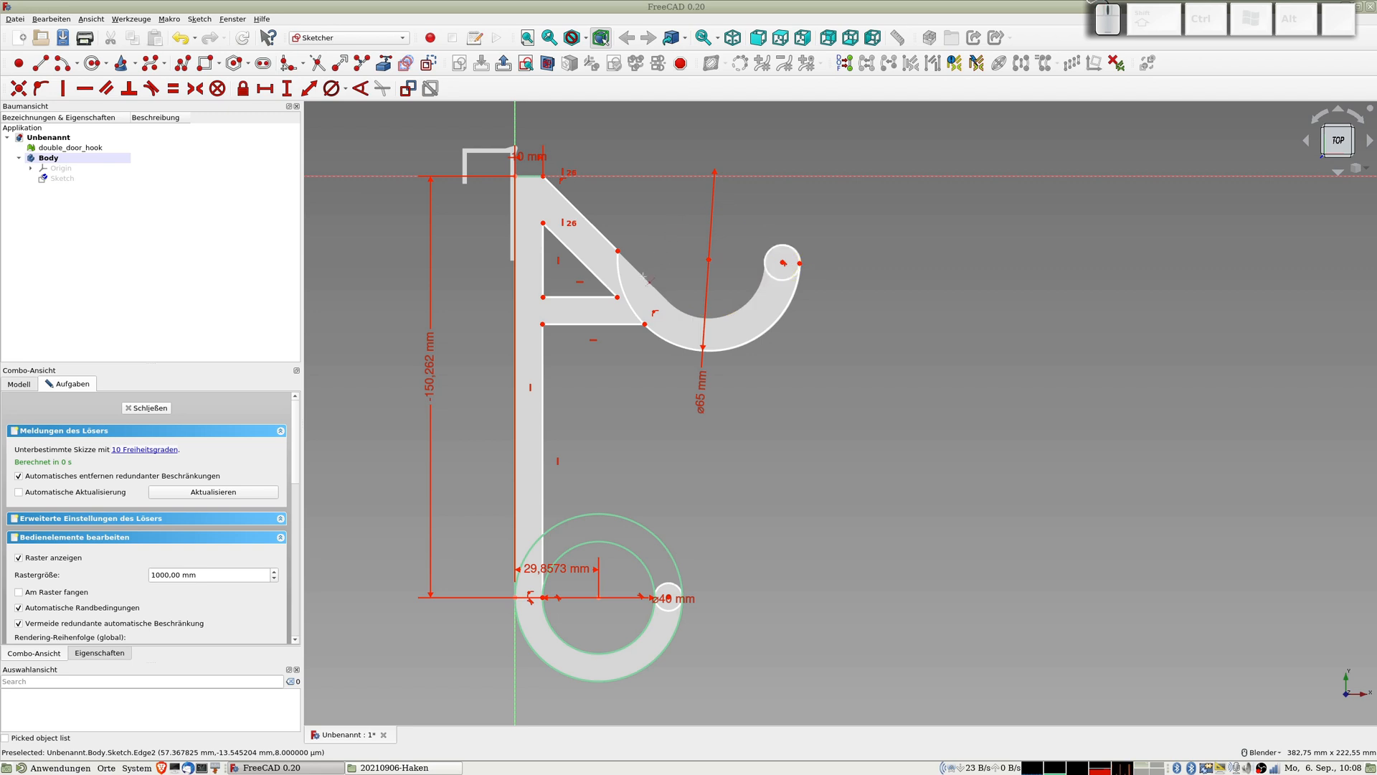
pyautogui.click(621, 279)
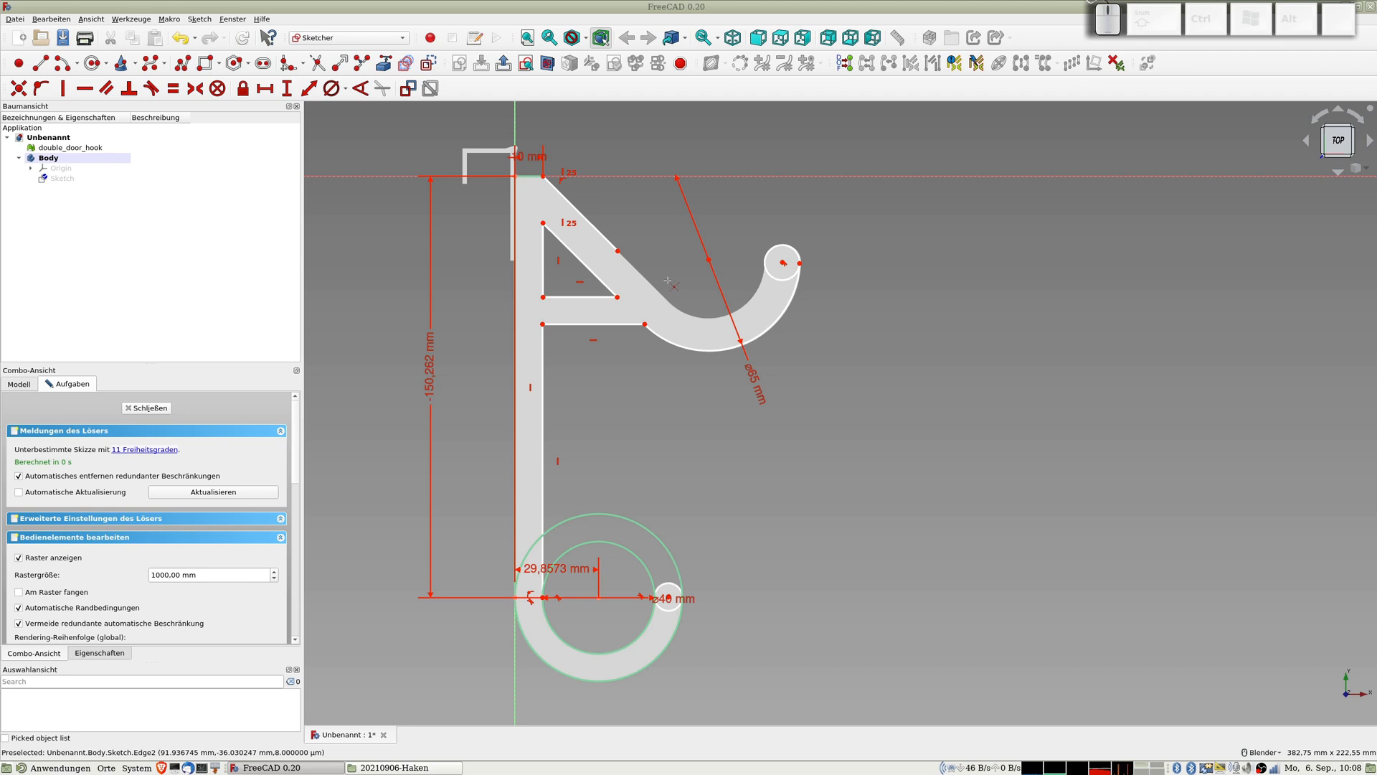
# Draw a circle along the upper hook's inner edge from the hook's centre and make it tangent to the tip circle.
pyautogui.rightClick(656, 250)
pyautogui.click(91, 67)
pyautogui.click(709, 260)
pyautogui.click(743, 301)
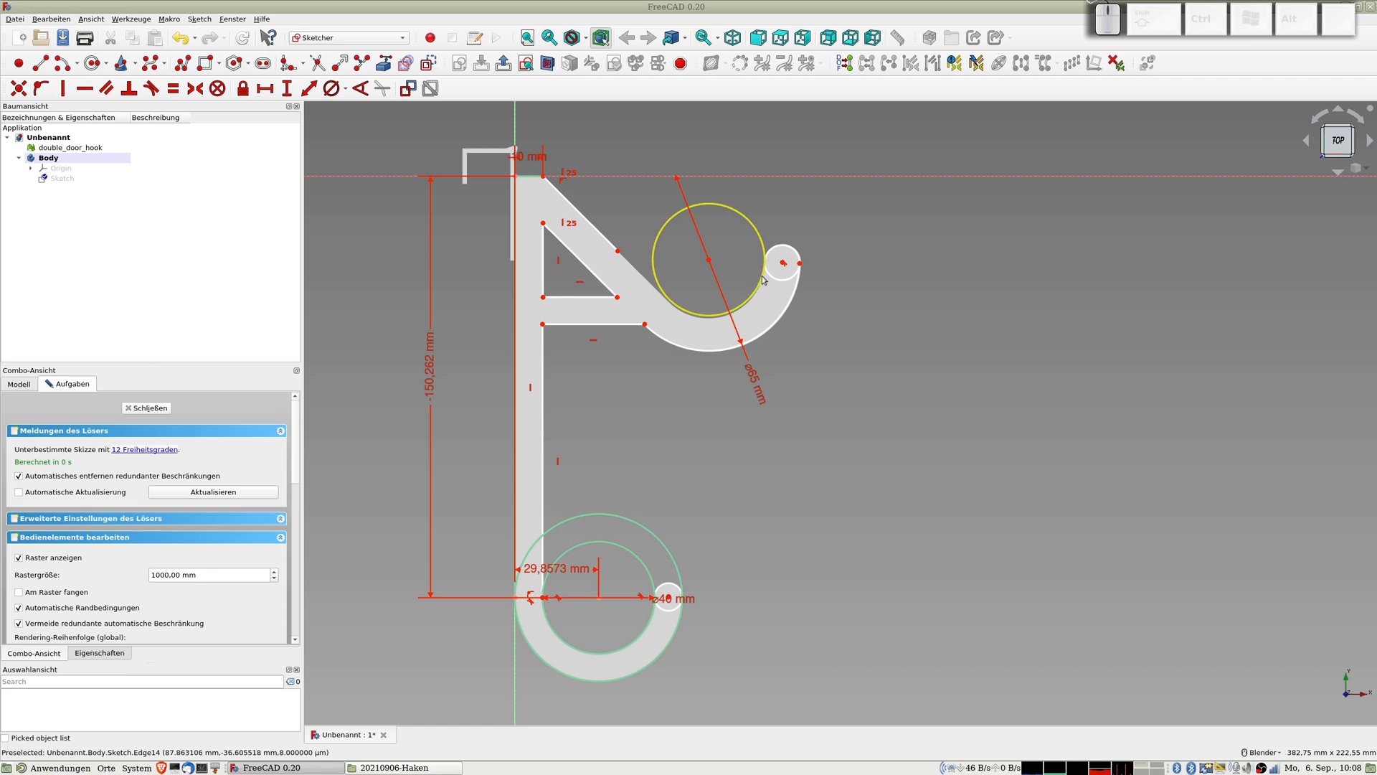
pyautogui.click(763, 280)
pyautogui.click(775, 280)
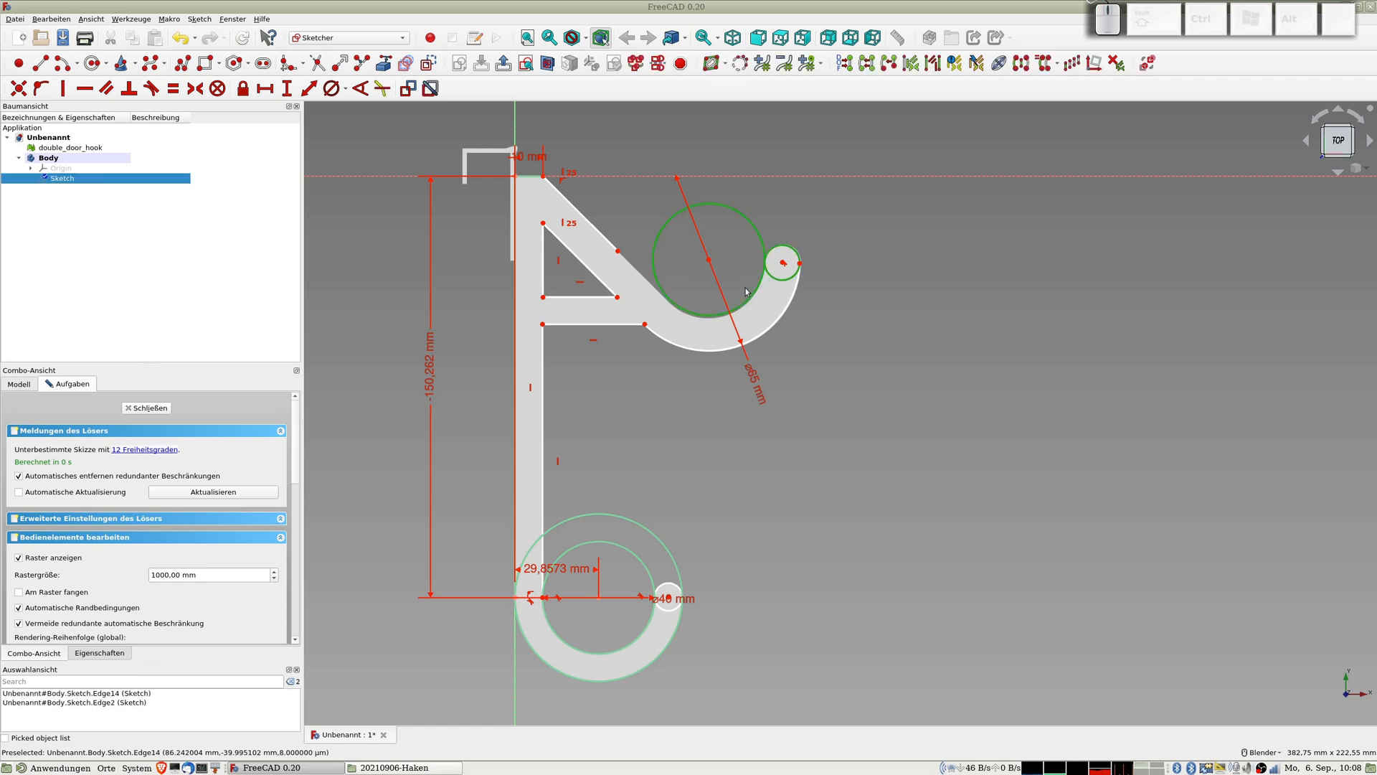
pyautogui.press('t')
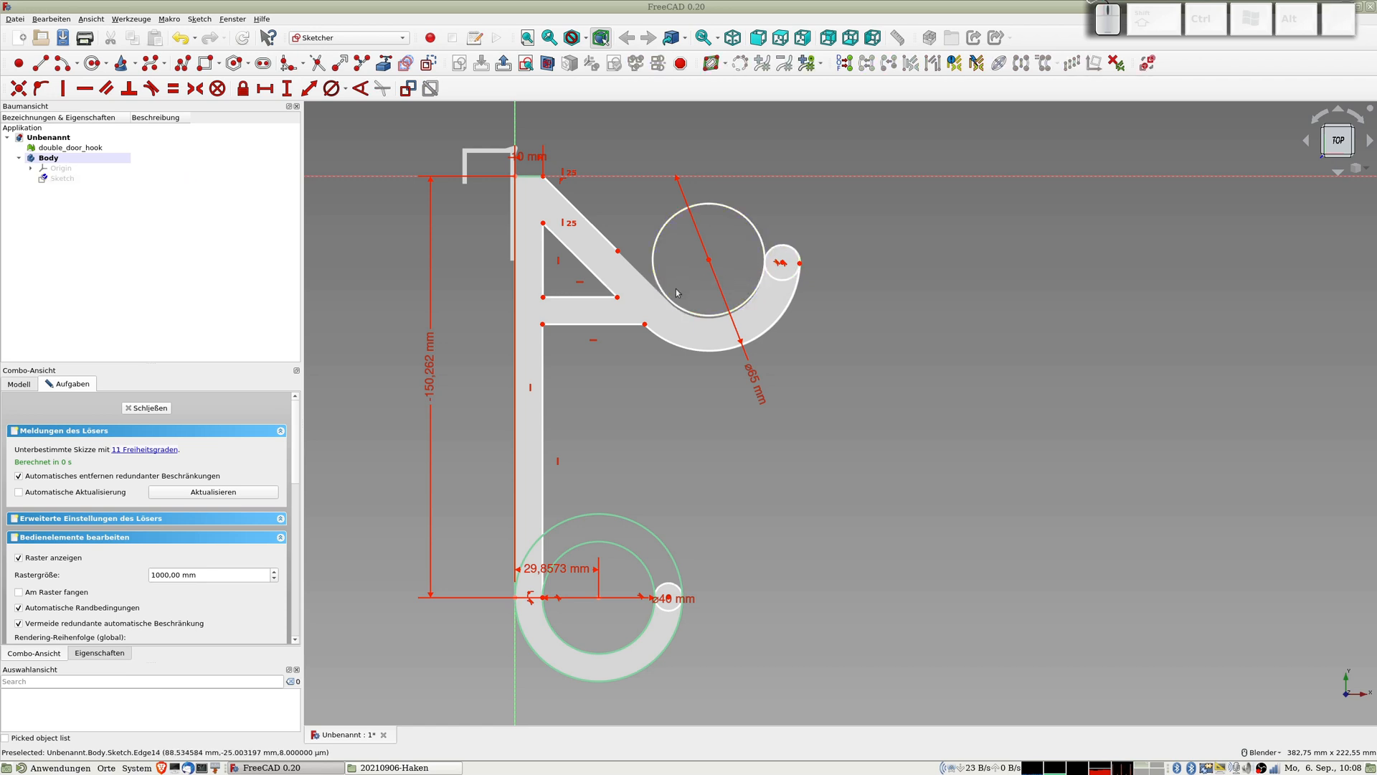
# Constrain the outer diagonal's lower end onto the inner circle and move that end down to the hook's throat.
pyautogui.click(618, 251)
pyautogui.keyDown('ctrl'); pyautogui.click(670, 295); pyautogui.keyUp('ctrl')
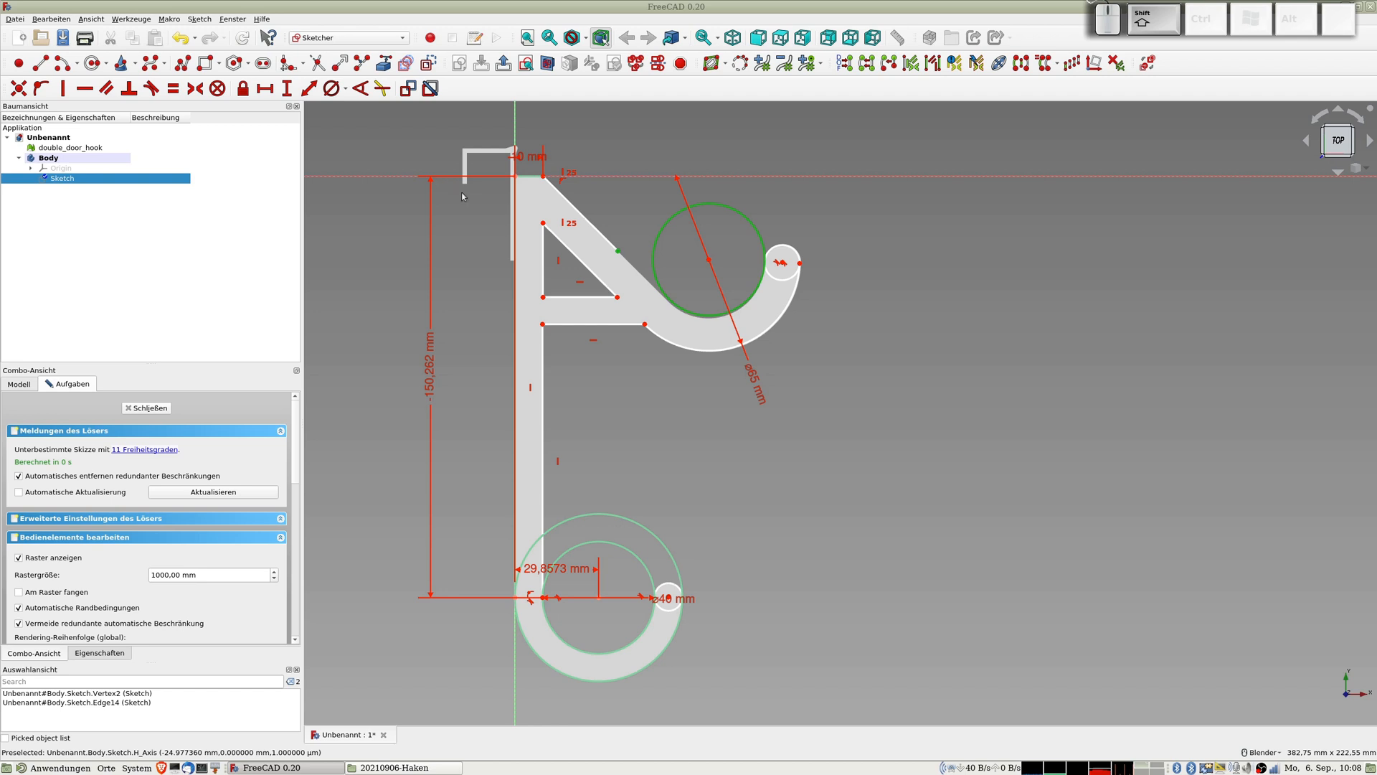
pyautogui.press('o')
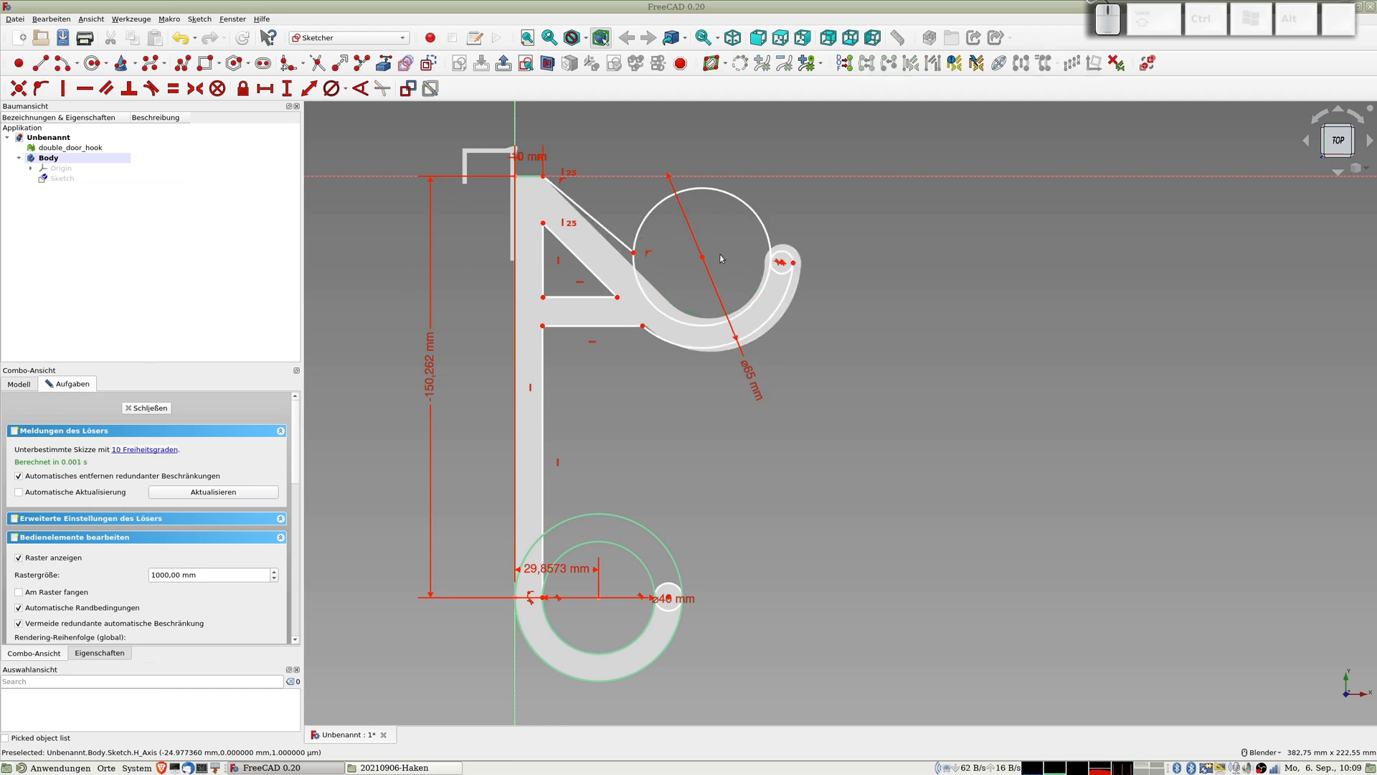
pyautogui.moveTo(634, 254); pyautogui.dragTo(664, 299)
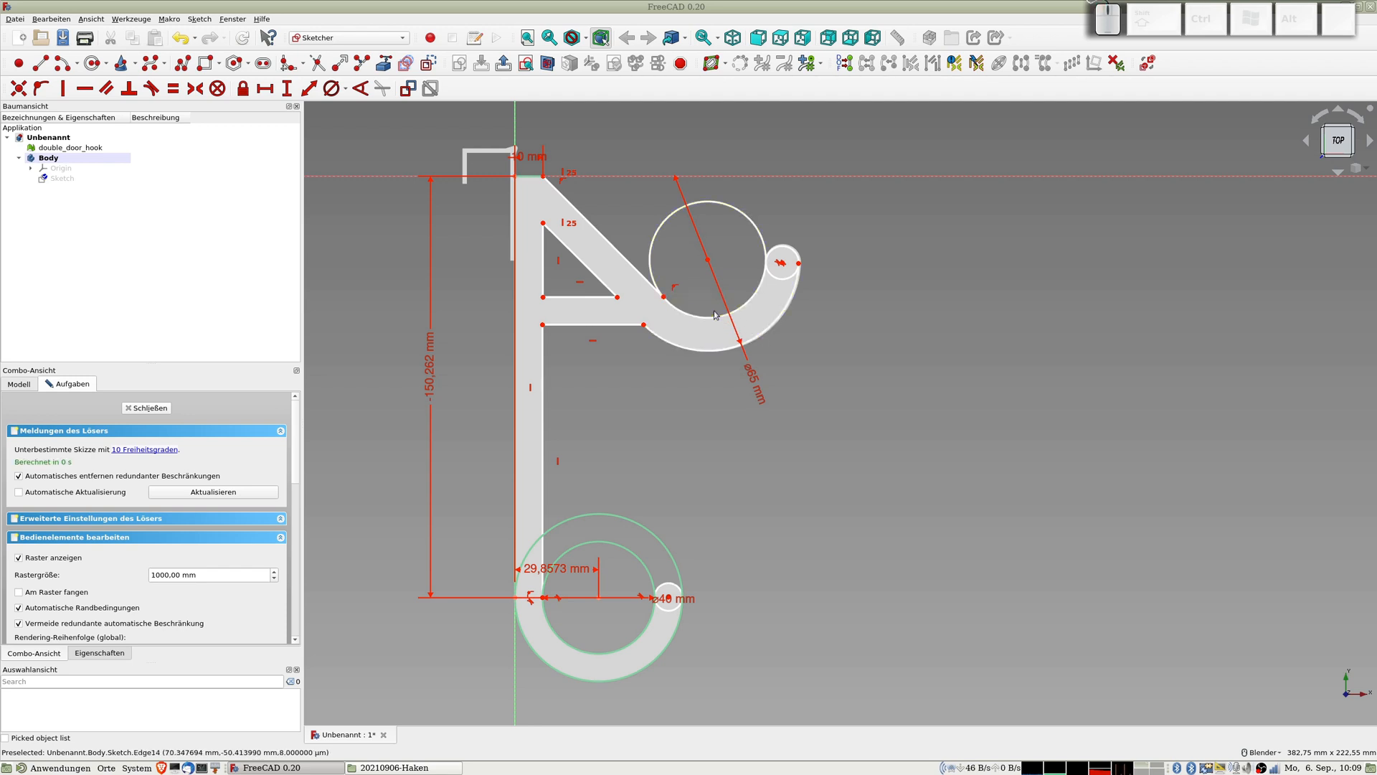
# Trim the upper hook's inner circle to its lower arc and the tip circle to its rounded outer end.
pyautogui.click(317, 64)
pyautogui.click(659, 225)
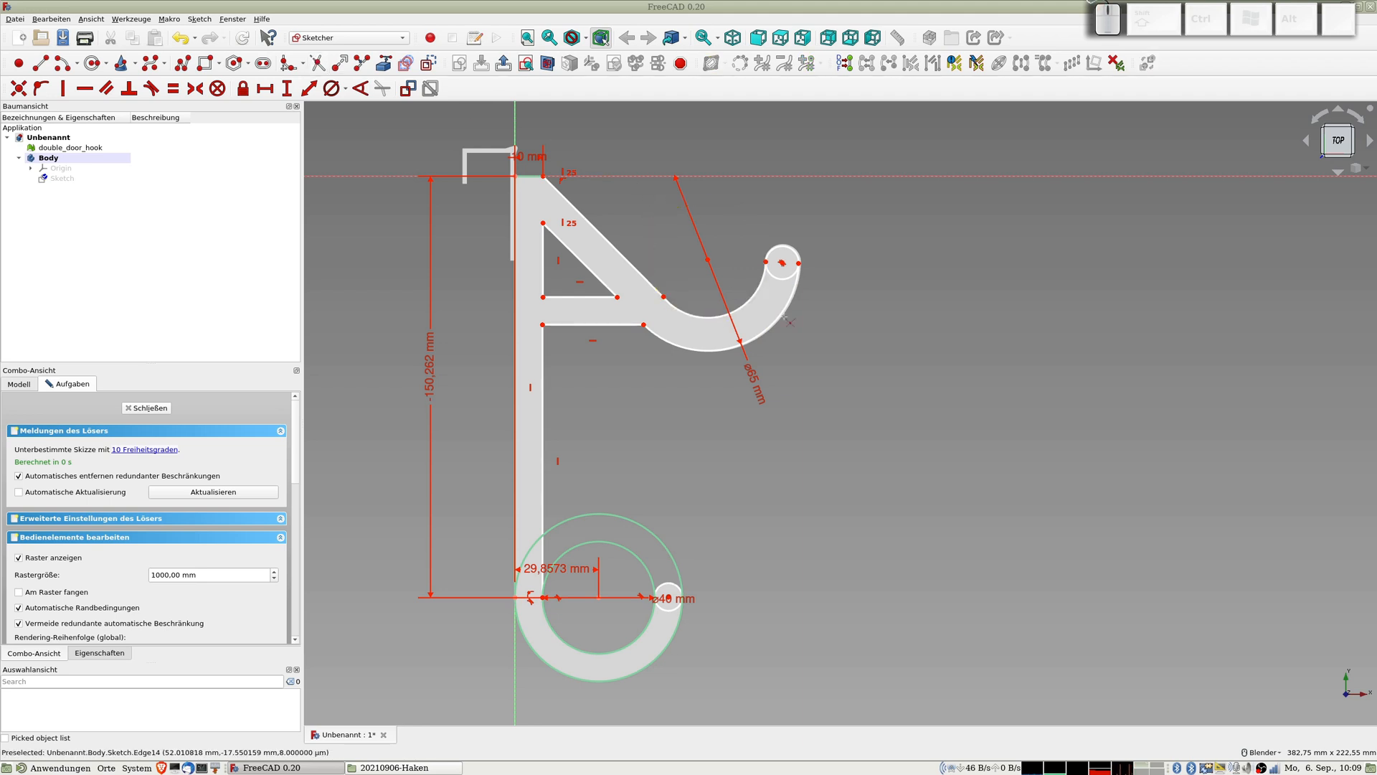
pyautogui.click(783, 278)
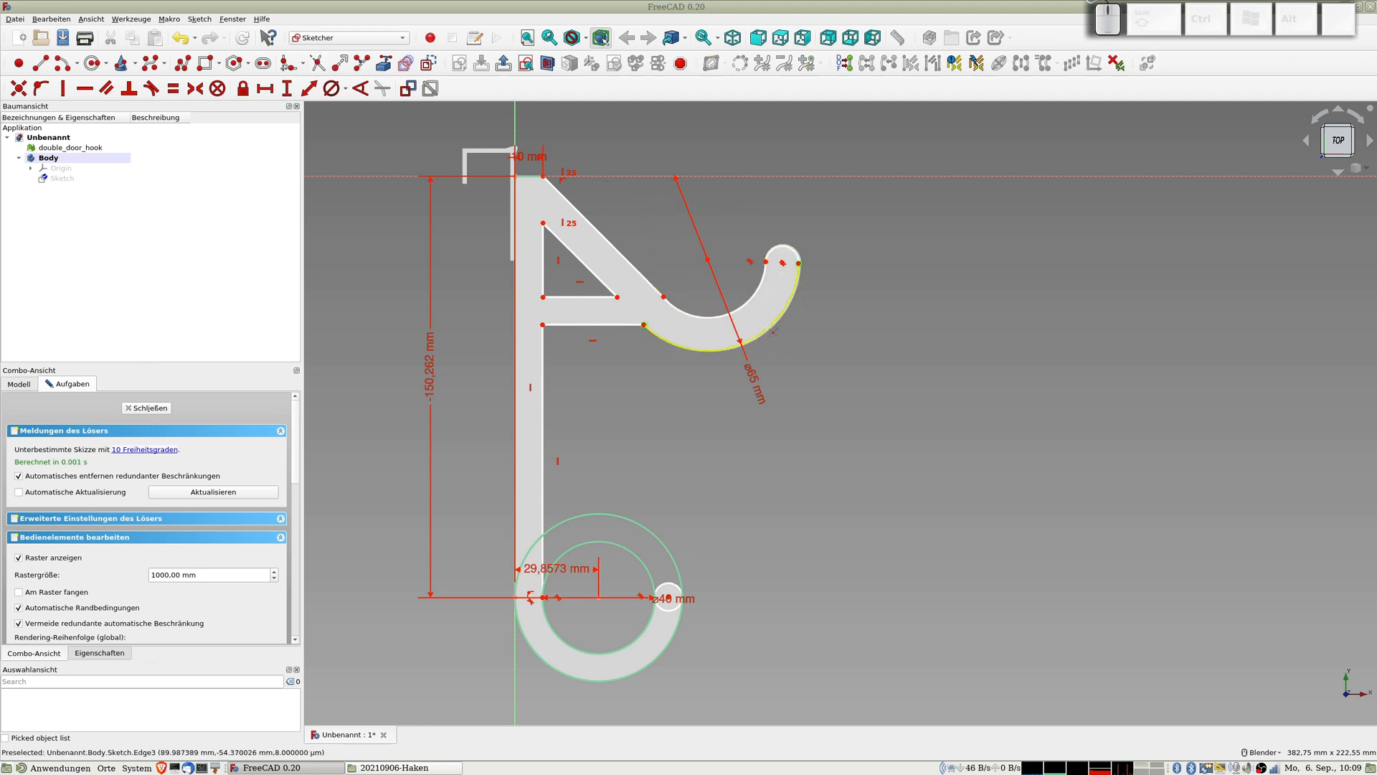
pyautogui.rightClick(773, 327)
# Trim the lower hook's inner and outer circles to their lower arcs and its tip circle to the rounded end.
pyautogui.click(317, 68)
pyautogui.click(635, 557)
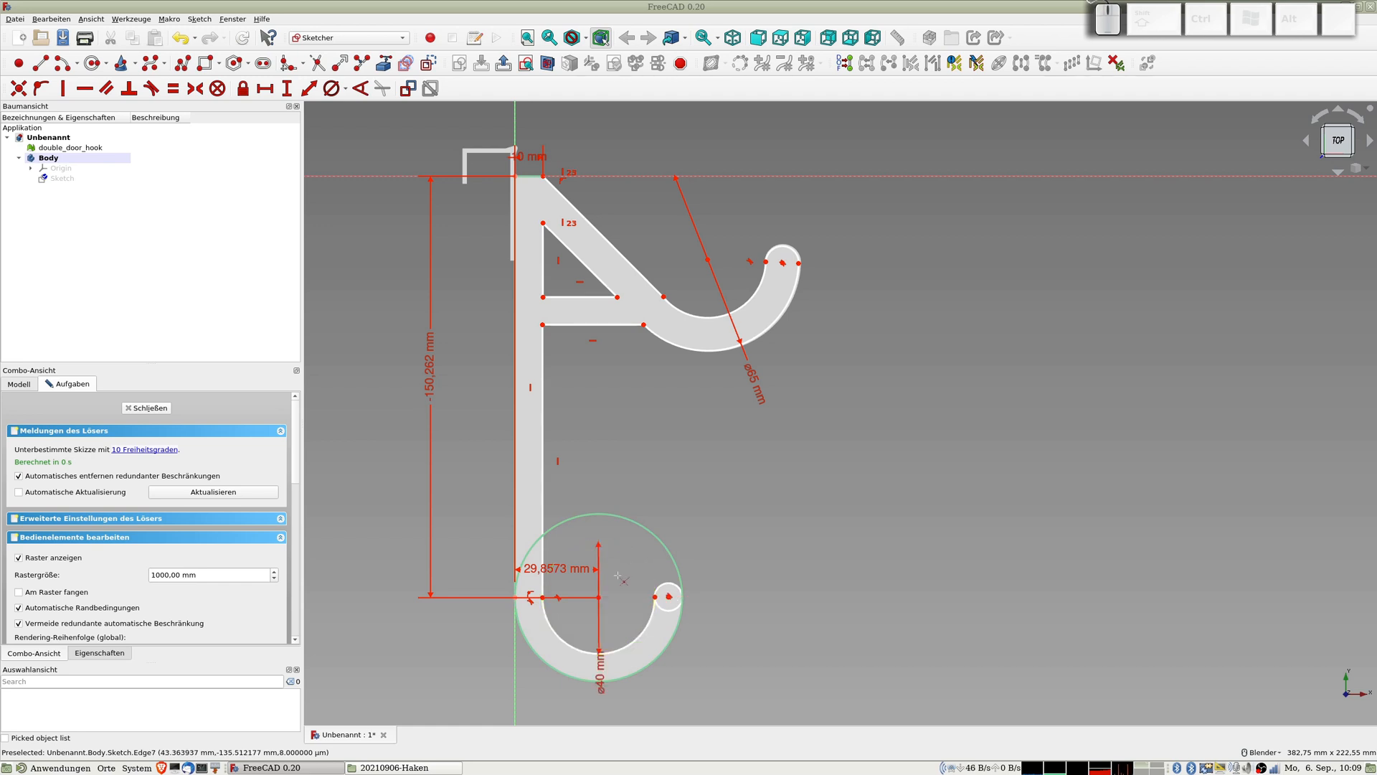
pyautogui.click(628, 518)
pyautogui.click(538, 552)
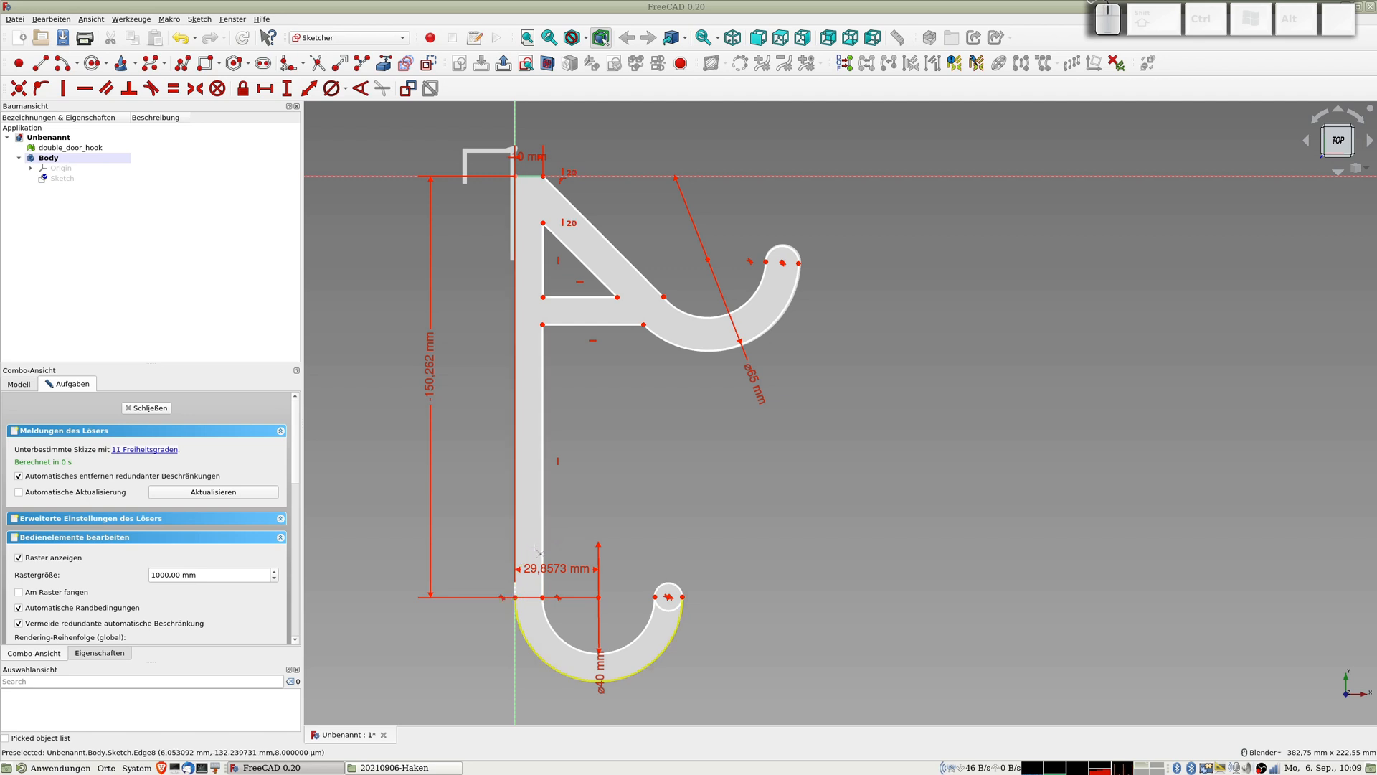
pyautogui.scroll(-4, 553, 550)
pyautogui.scroll(2, 557, 544)
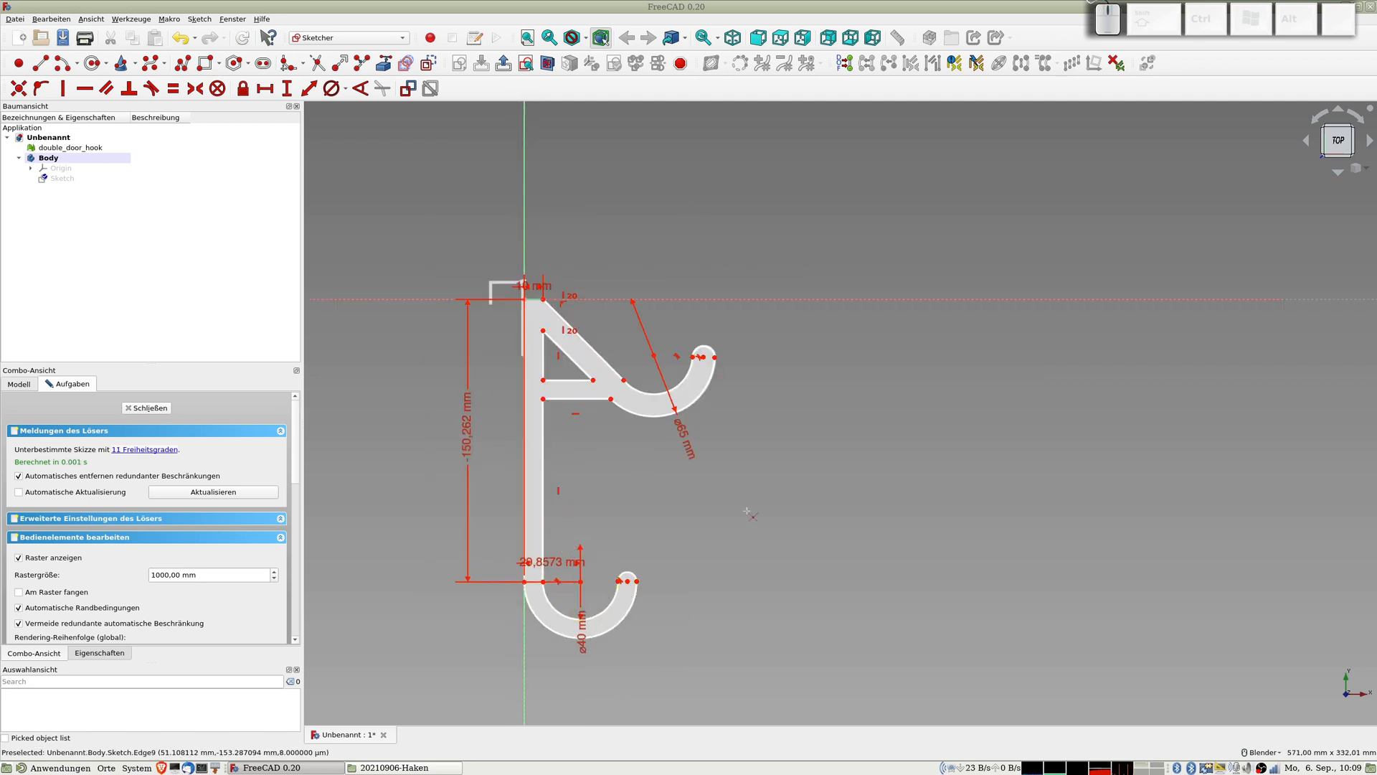
pyautogui.scroll(2, 744, 511)
pyautogui.scroll(-4, 744, 511)
pyautogui.keyDown('shift'); pyautogui.moveTo(744, 511); pyautogui.dragTo(752, 411, button='middle'); pyautogui.keyUp('shift')
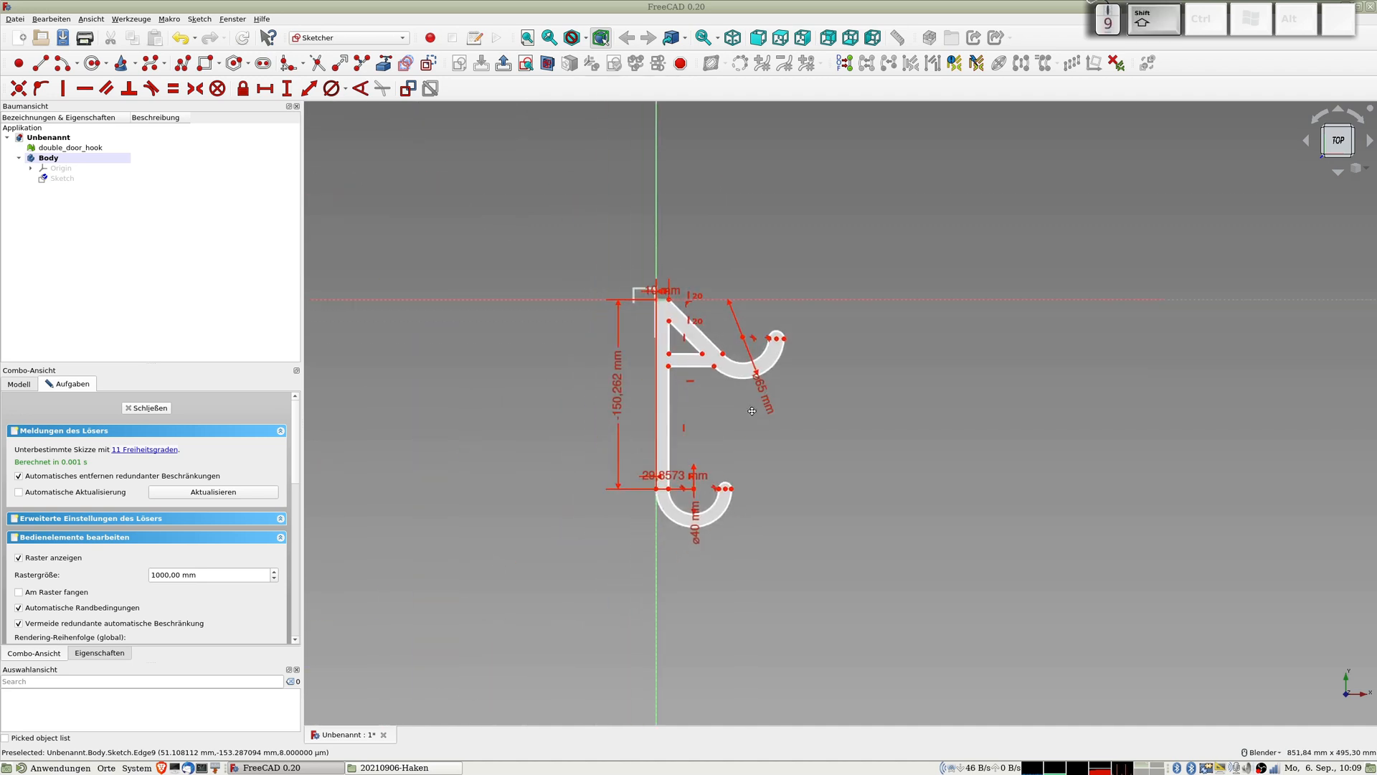
pyautogui.scroll(4, 743, 452)
pyautogui.scroll(-4, 743, 456)
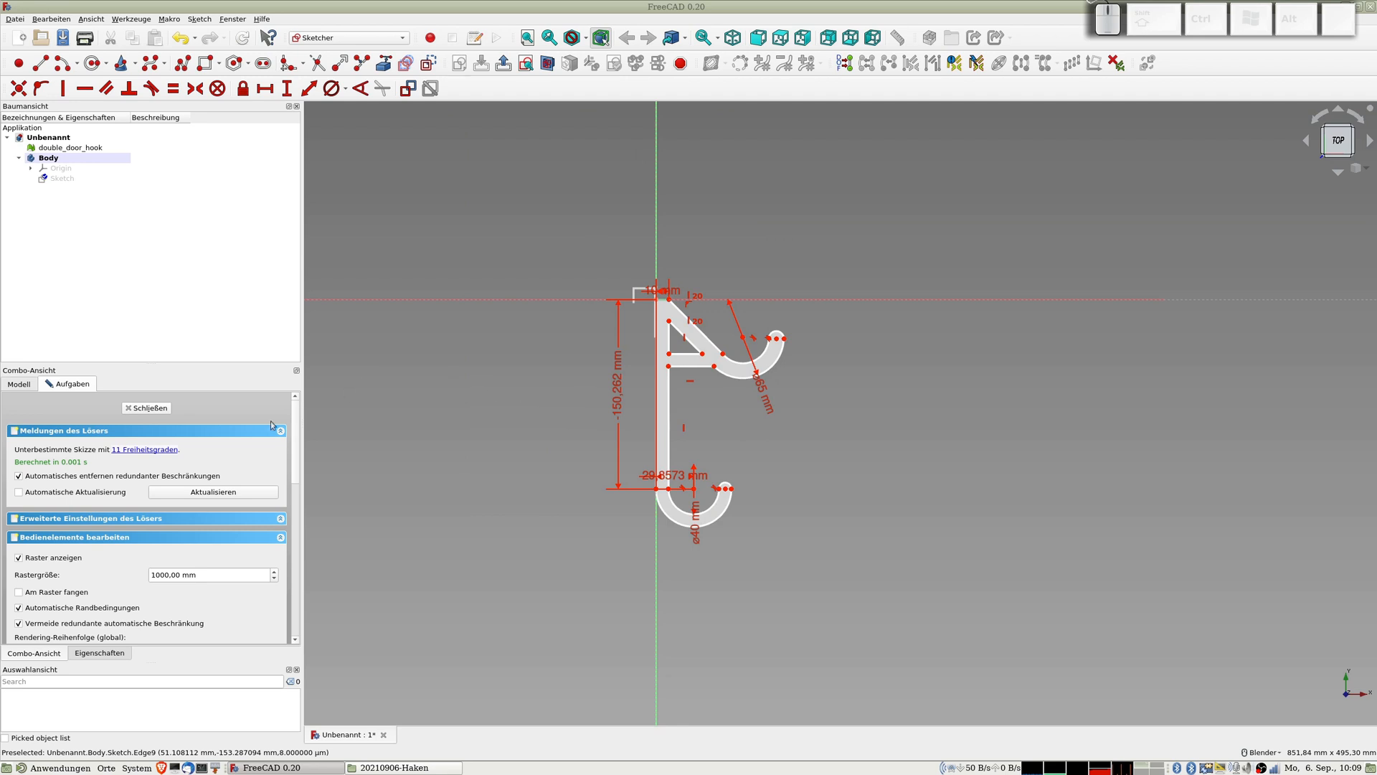
# Close the hook outline sketch and start a pad from it.
pyautogui.click(161, 409)
pyautogui.moveTo(704, 489); pyautogui.dragTo(695, 410, button='middle')
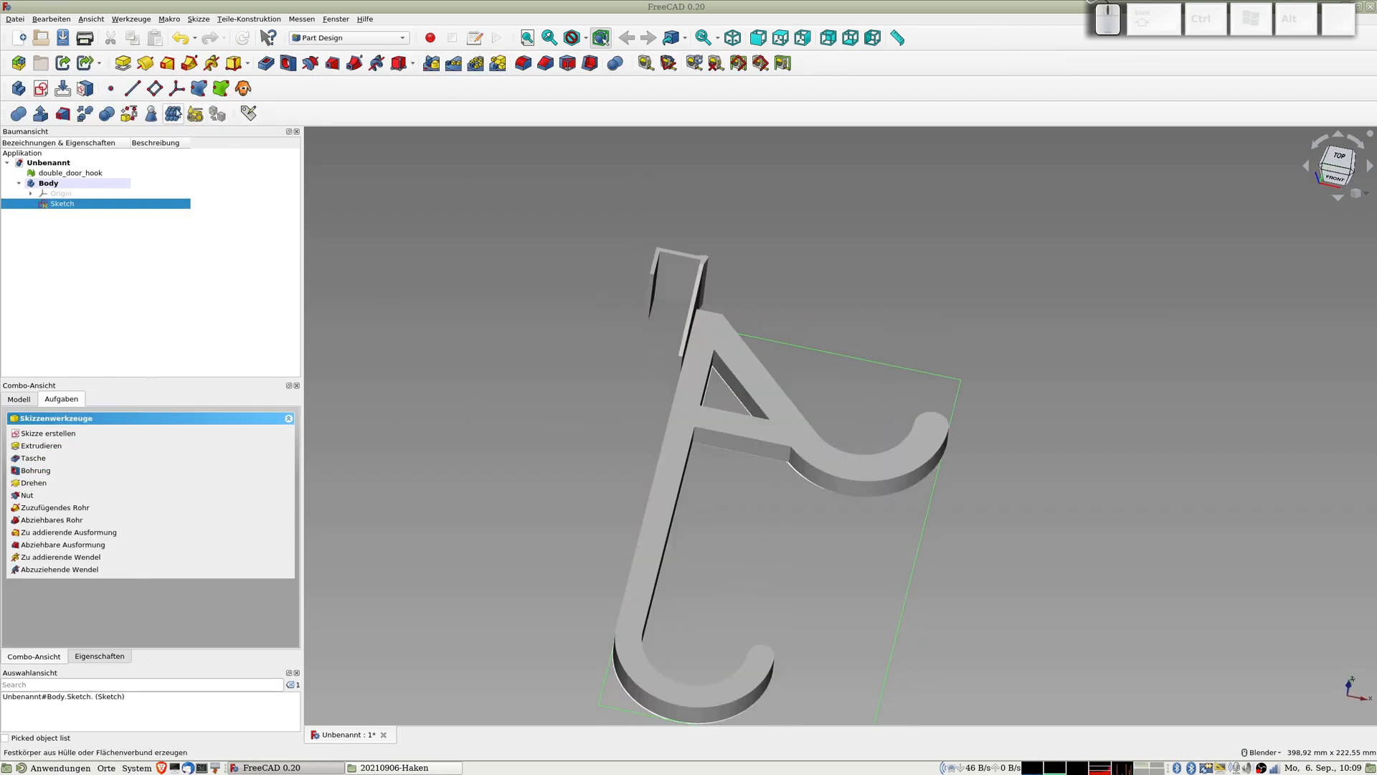
pyautogui.click(126, 65)
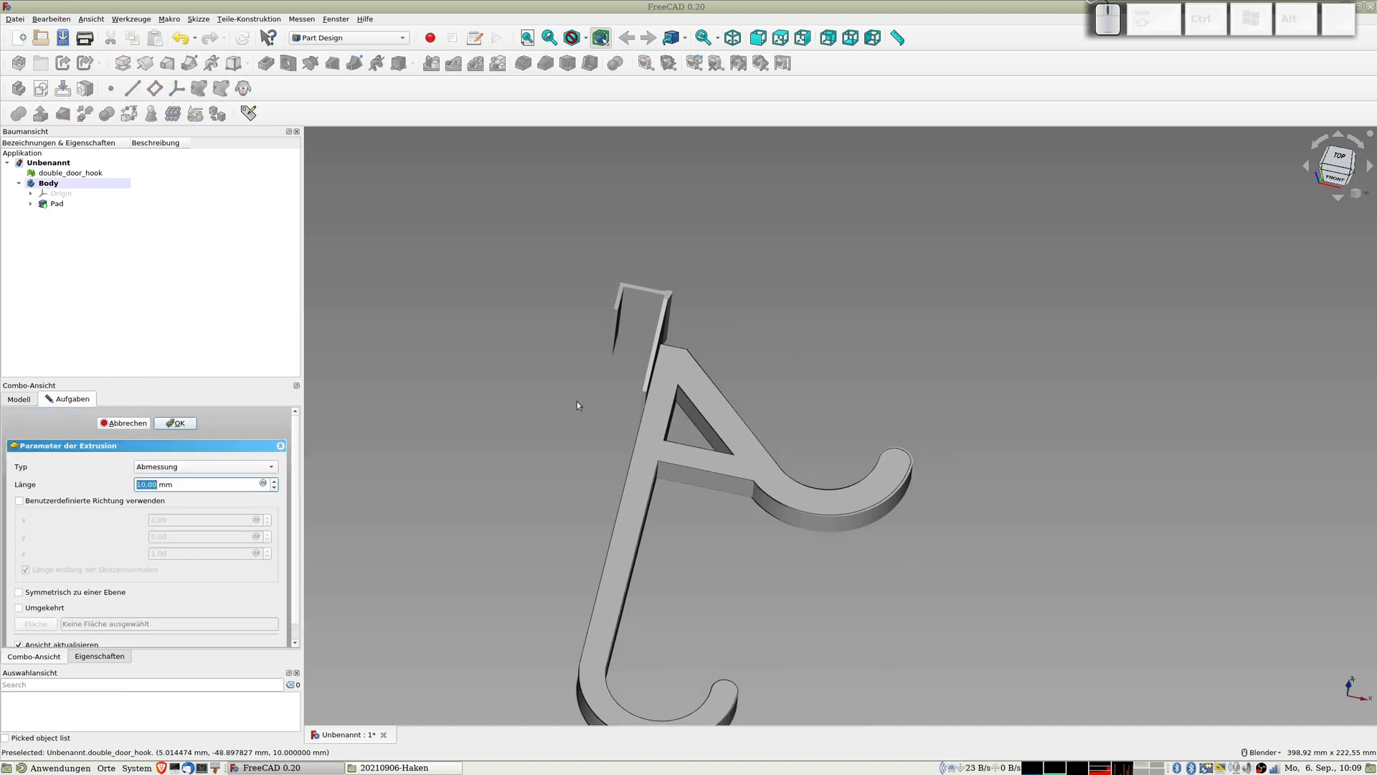
pyautogui.scroll(-4, 554, 401)
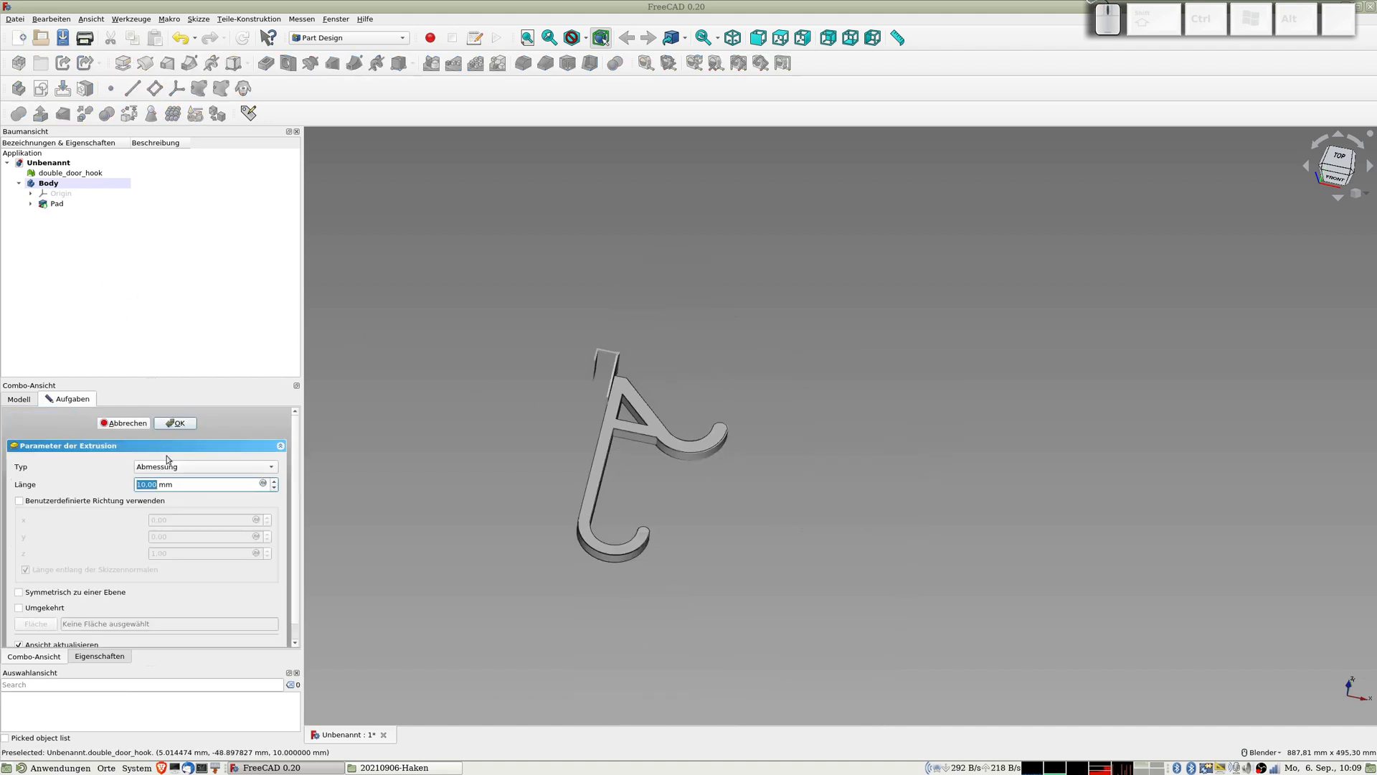
# Try pad lengths of 50 mm and 20 mm for the hook.
pyautogui.write('50')
pyautogui.press('Tab')
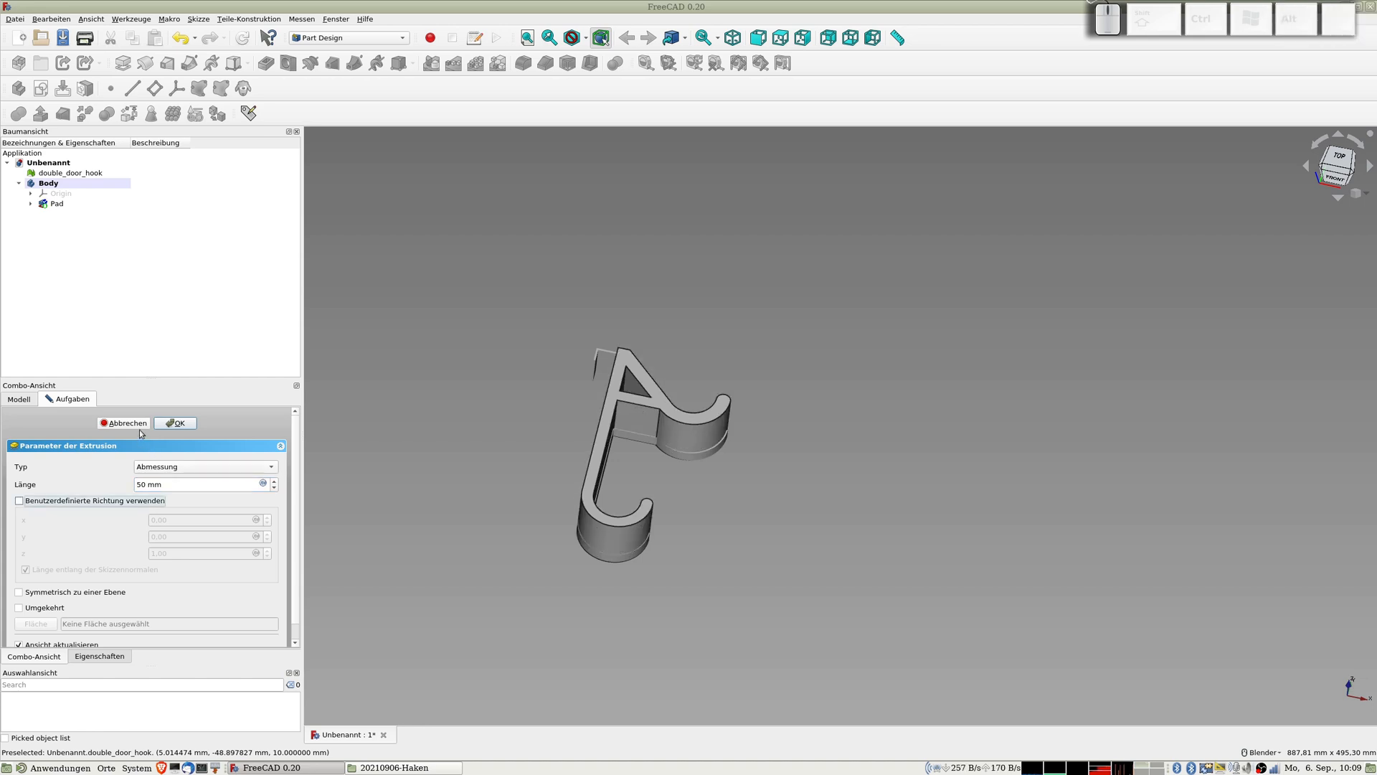
pyautogui.click(165, 486)
pyautogui.write('20')
pyautogui.press('Tab')
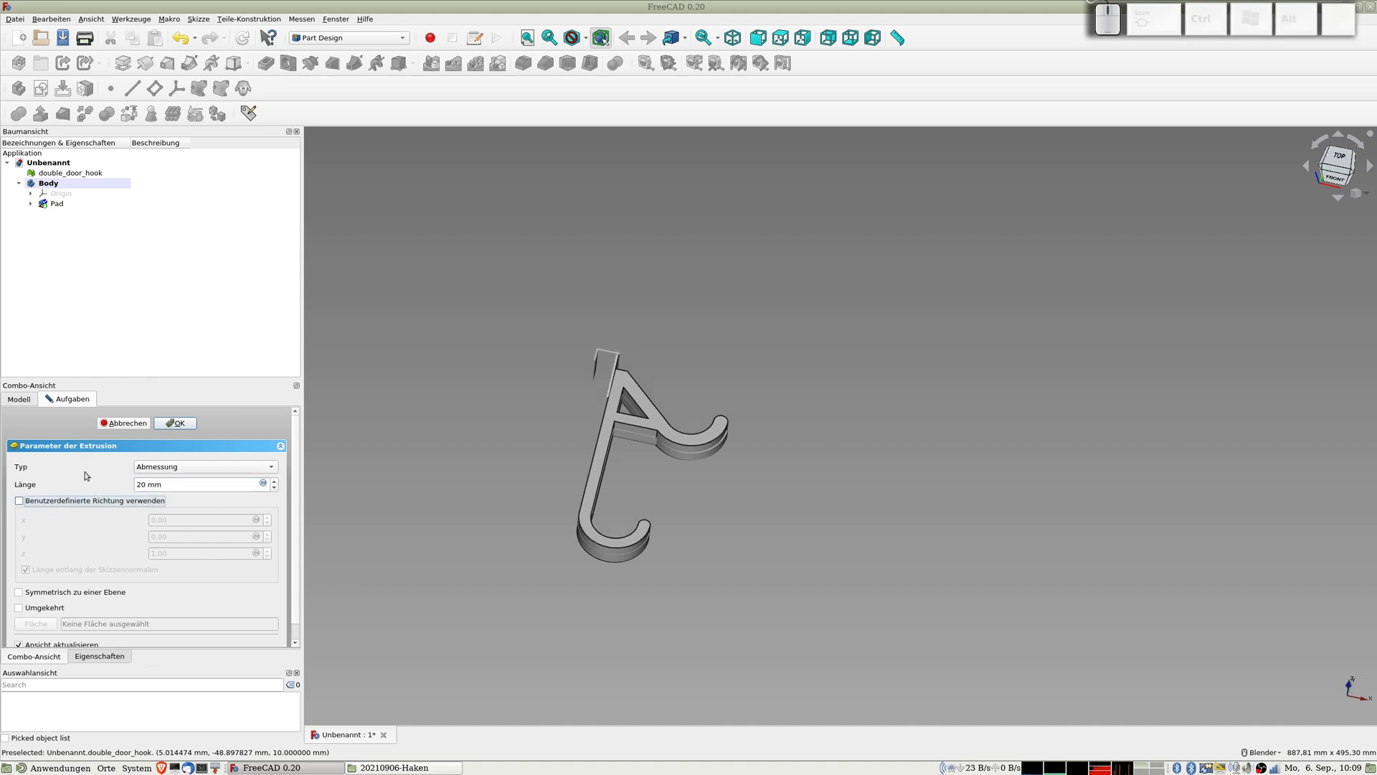
# Set the hook's pad length to 10 mm and accept the pad.
pyautogui.click(172, 486)
pyautogui.write('10')
pyautogui.press('Tab')
pyautogui.press('Return')
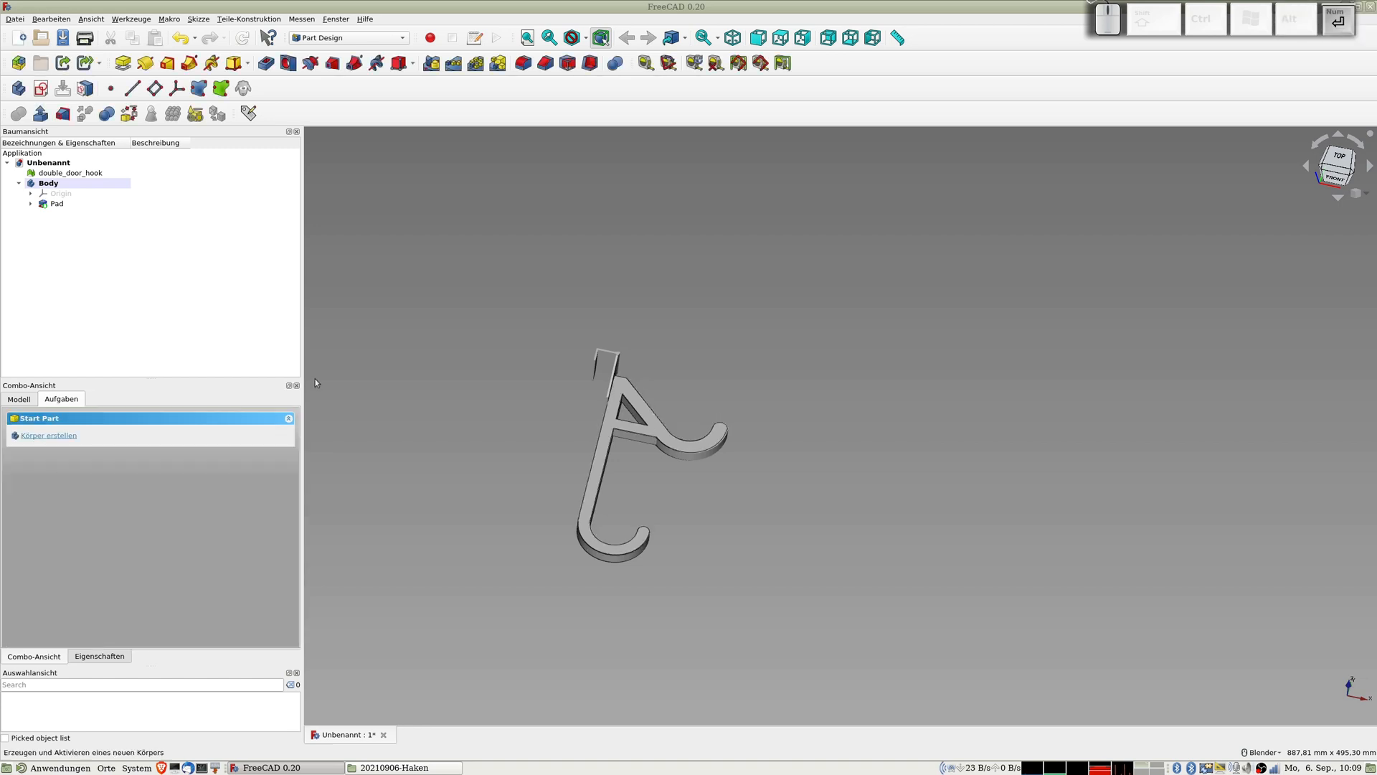
pyautogui.moveTo(683, 416); pyautogui.dragTo(624, 515, button='middle')
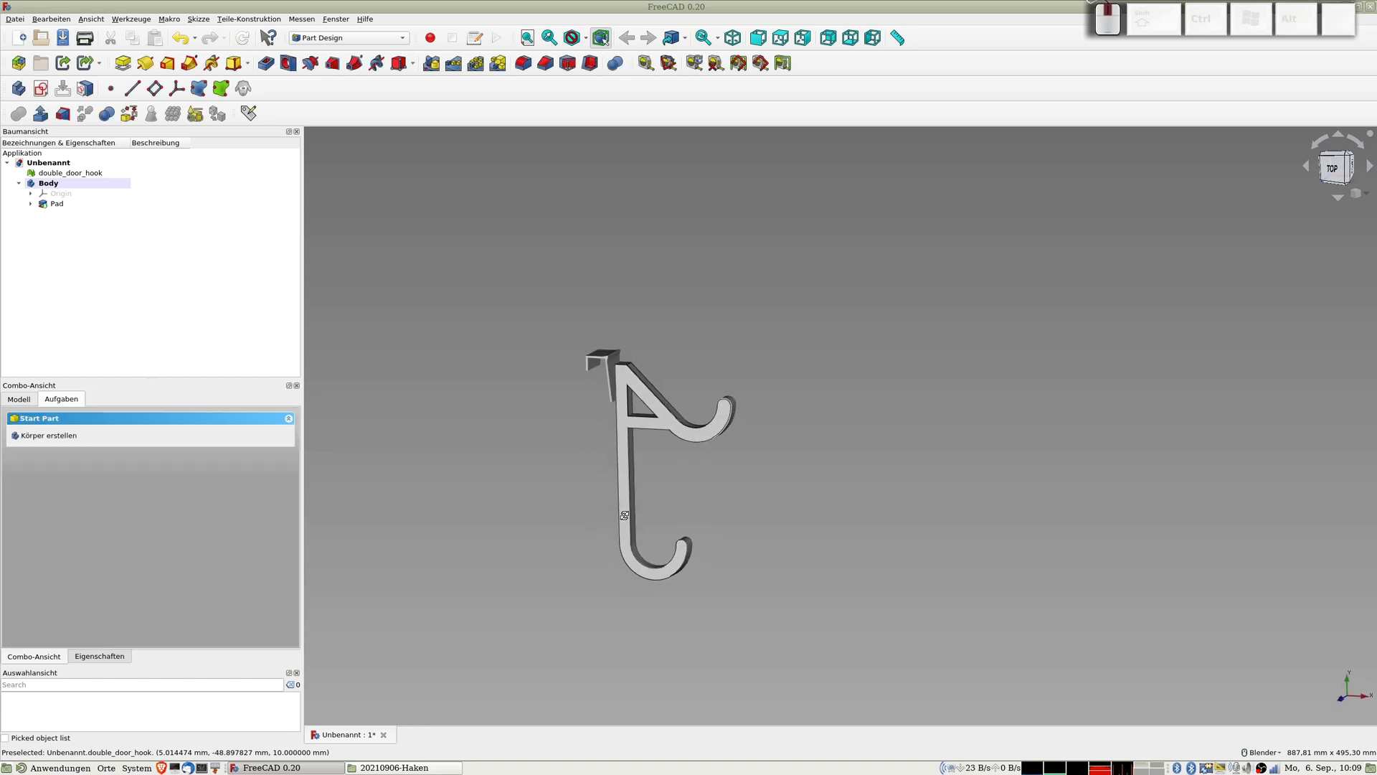
pyautogui.moveTo(598, 371); pyautogui.dragTo(483, 422, button='middle')
pyautogui.press('2')
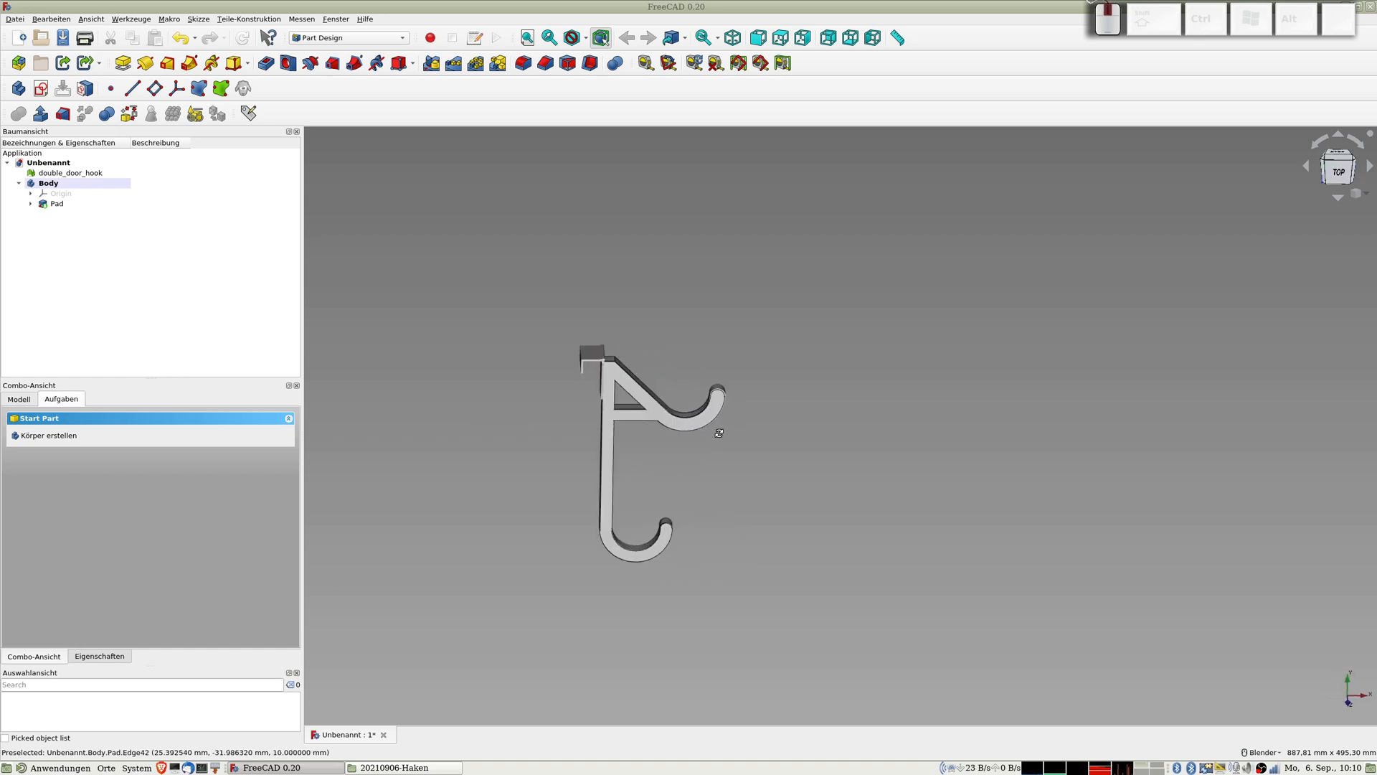
pyautogui.moveTo(719, 429); pyautogui.dragTo(870, 342, button='middle')
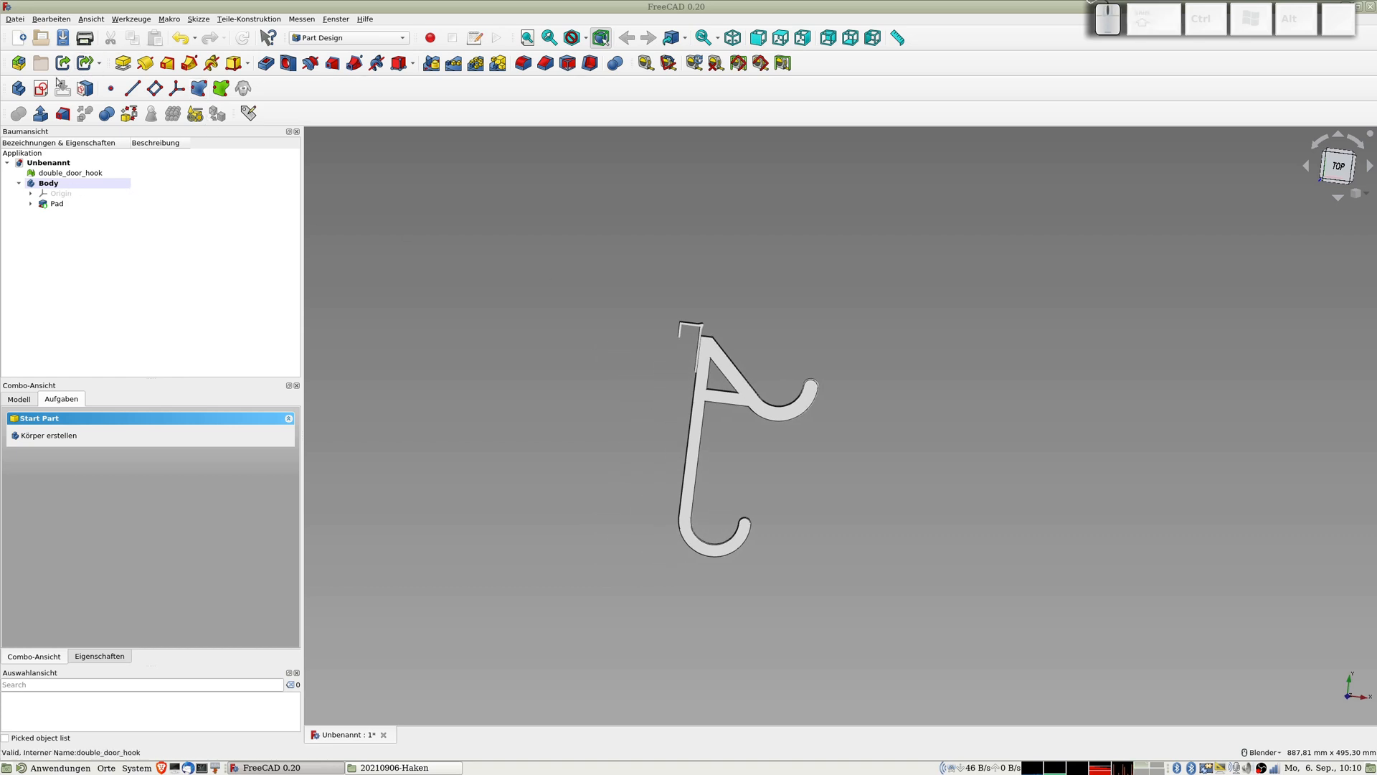
# Create a second body and rename the existing hook body Haken.
pyautogui.click(19, 88)
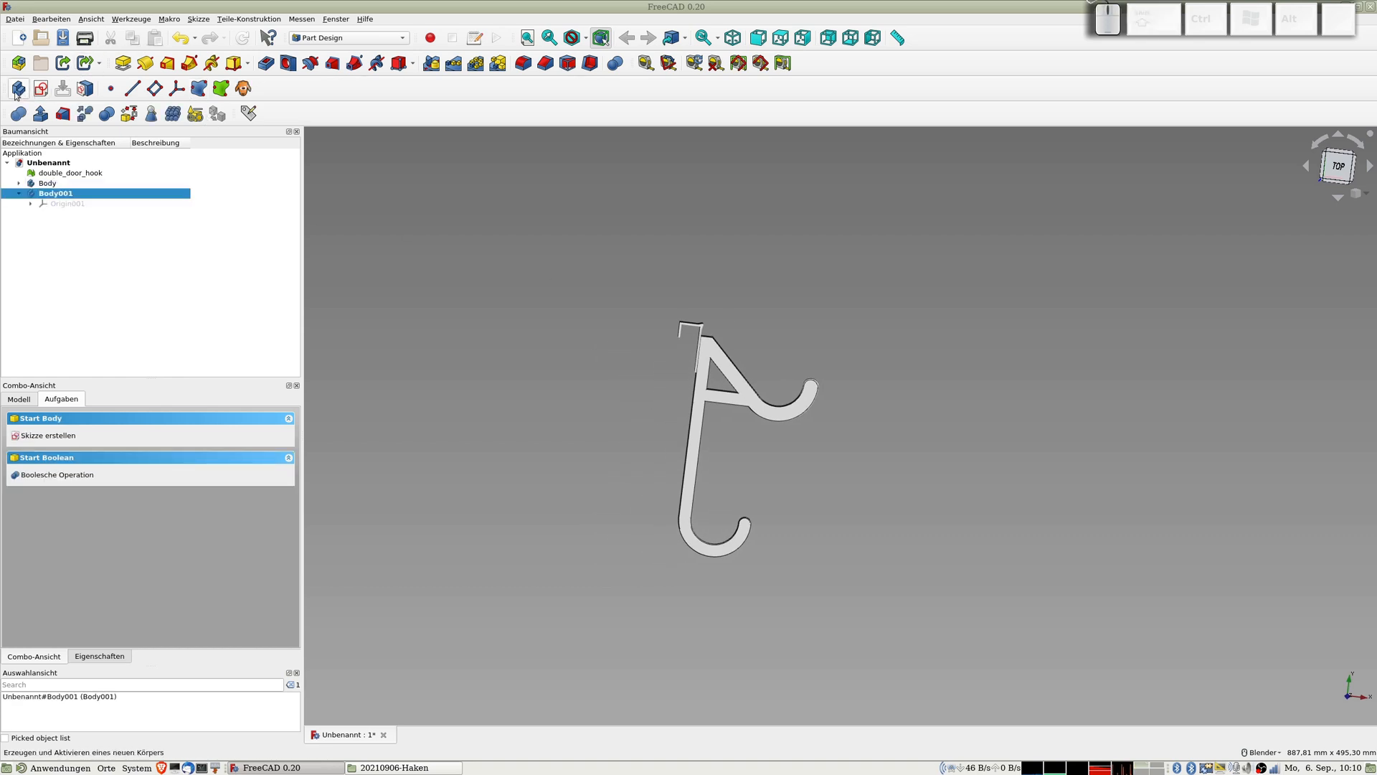
pyautogui.click(48, 183)
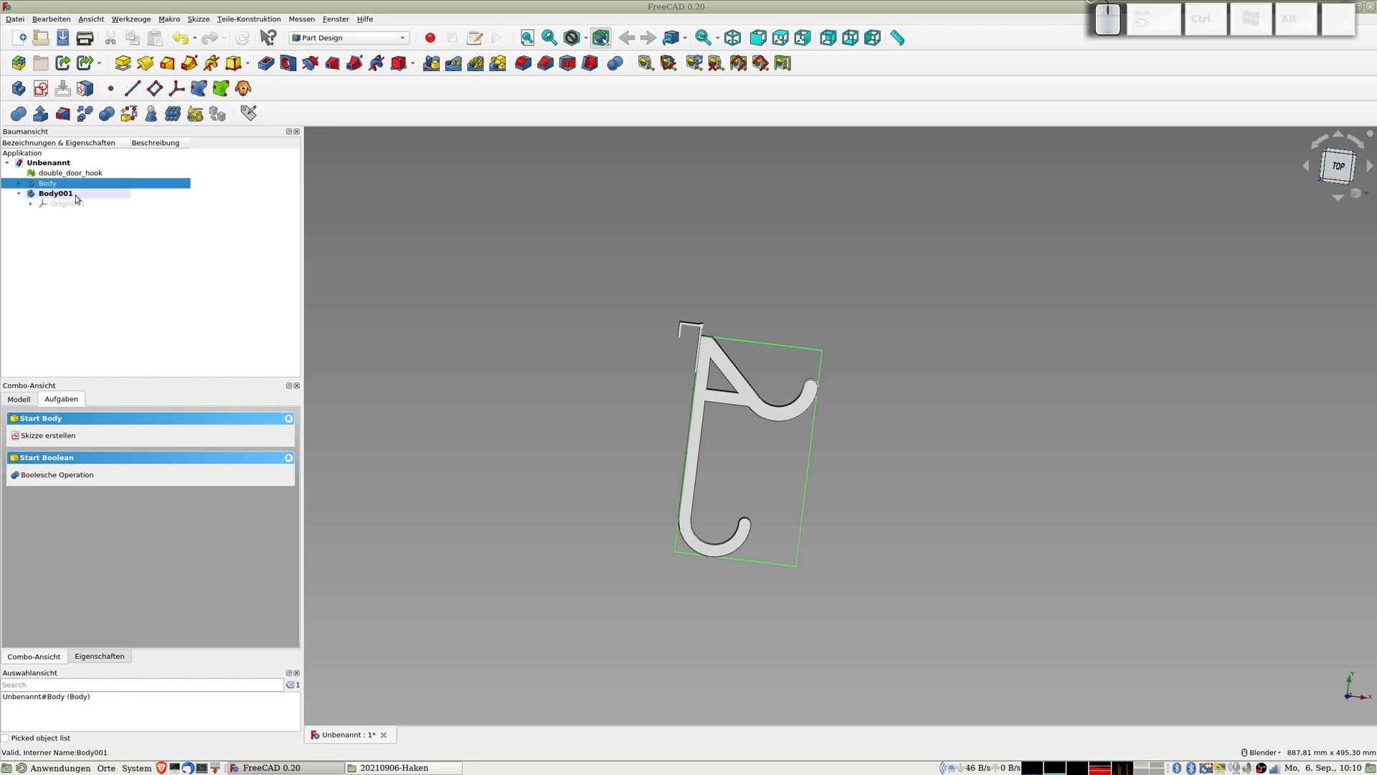
pyautogui.press('F2')
pyautogui.write('Haken')
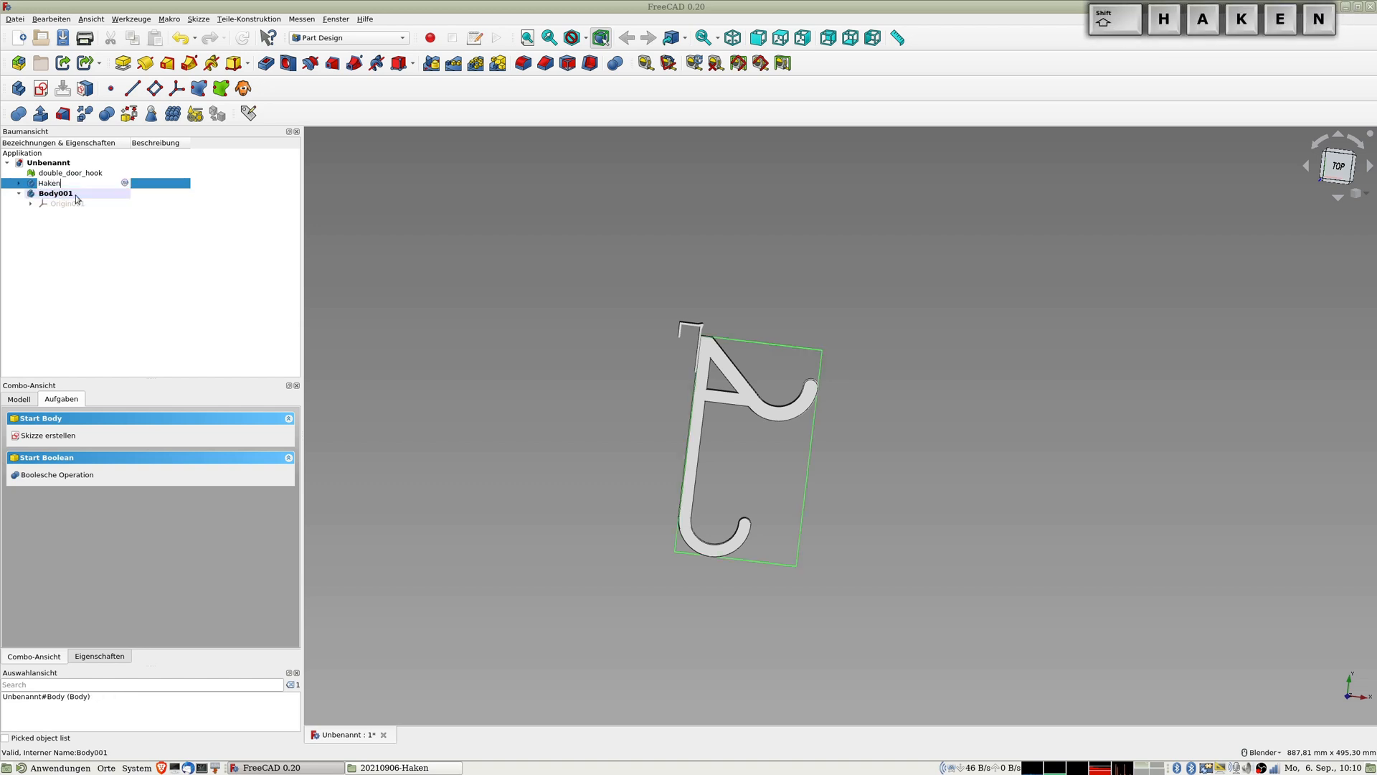
pyautogui.press('Return')
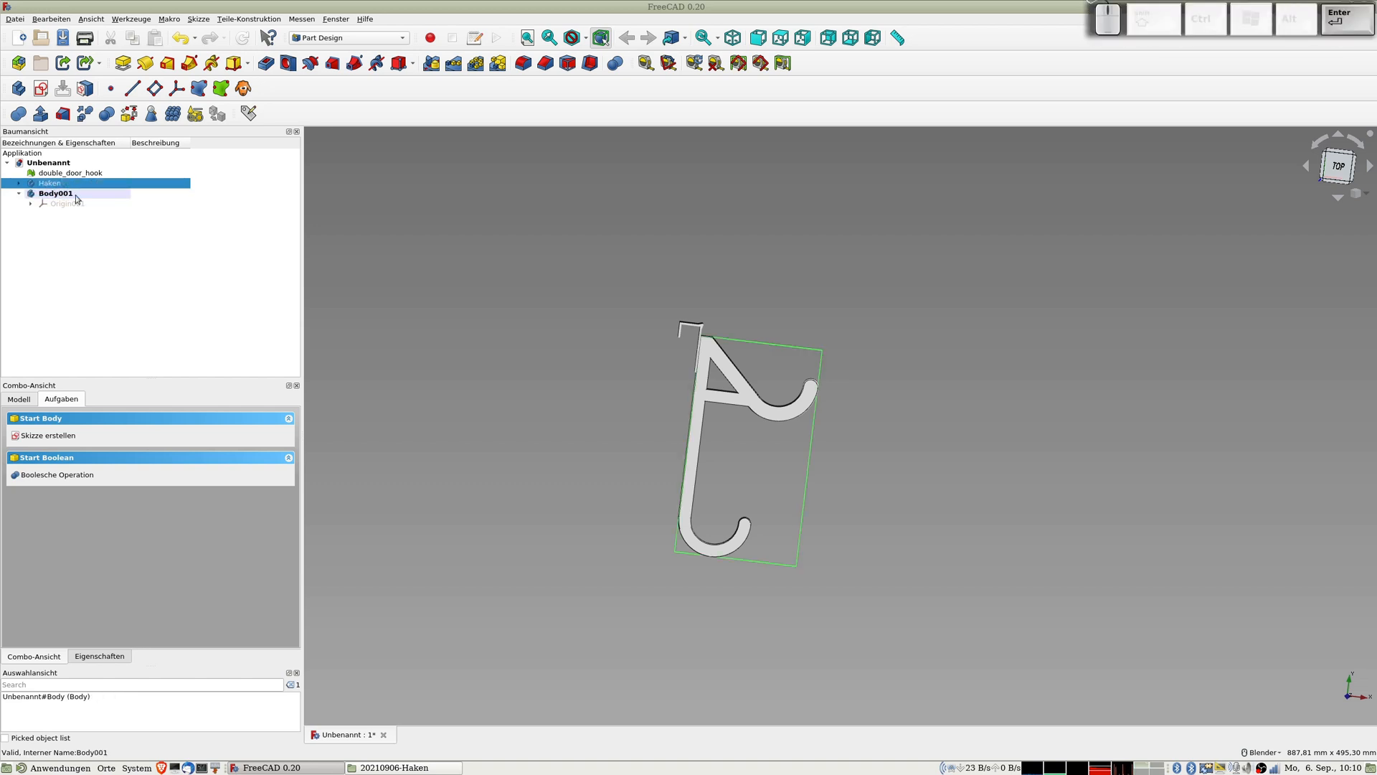
# Rename the new empty body Tuerbefestigung.
pyautogui.click(77, 195)
pyautogui.press('F2')
pyautogui.write('Tue')
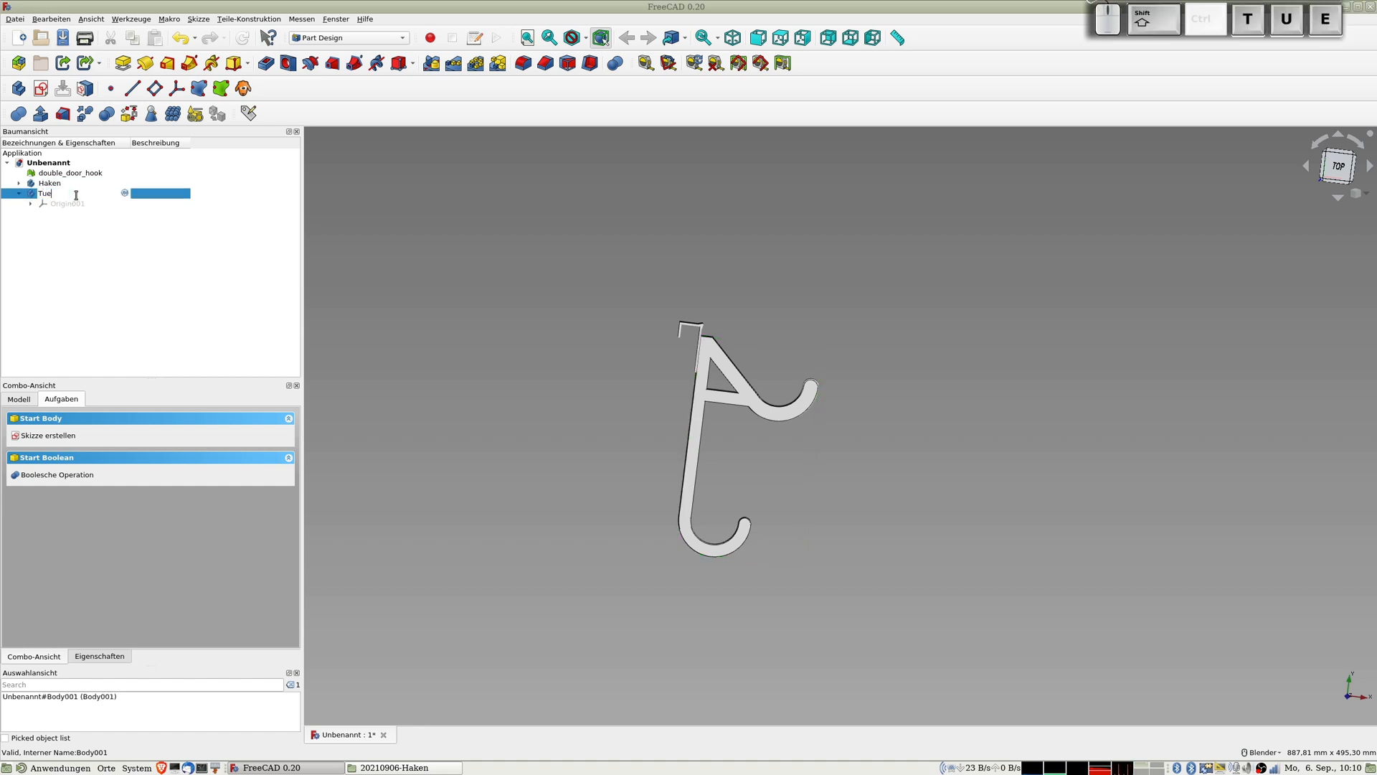
pyautogui.write('rbefestigung')
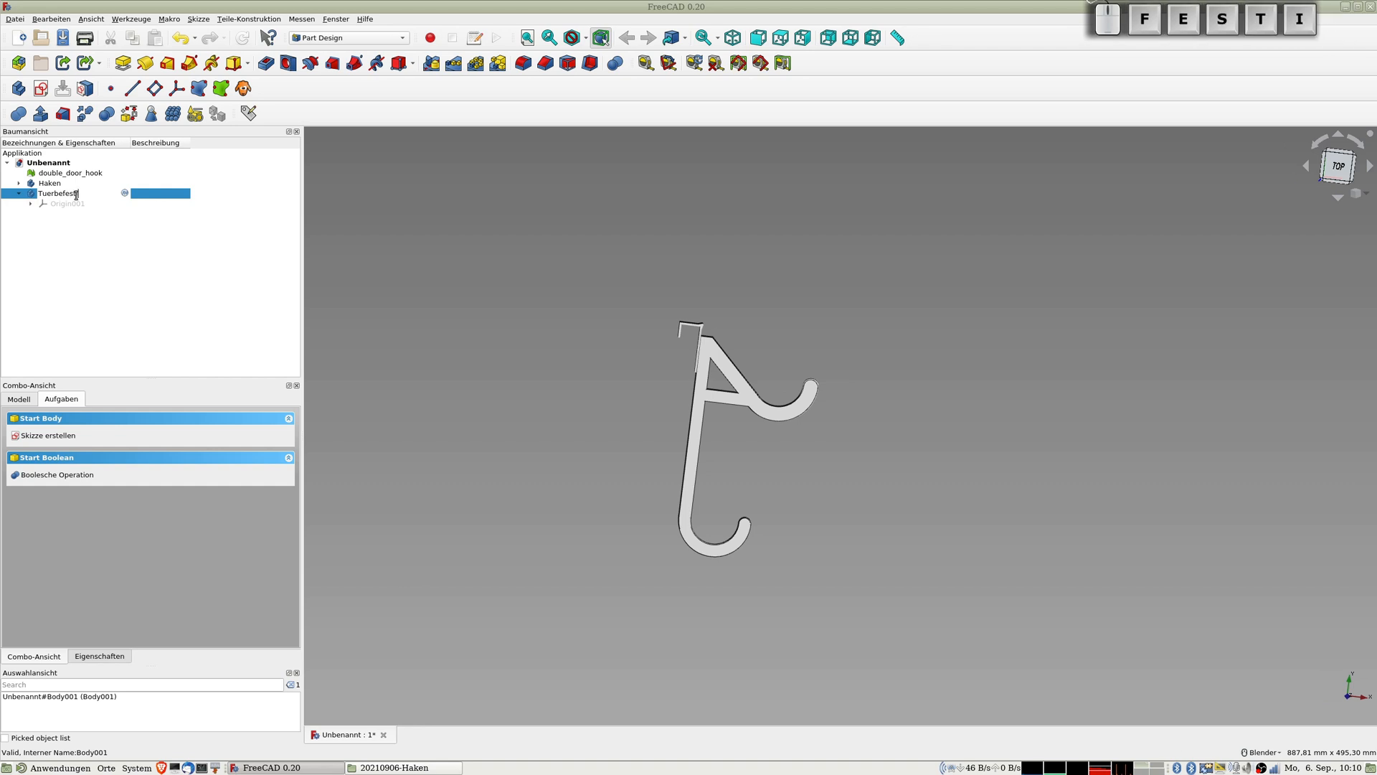
pyautogui.press('Return')
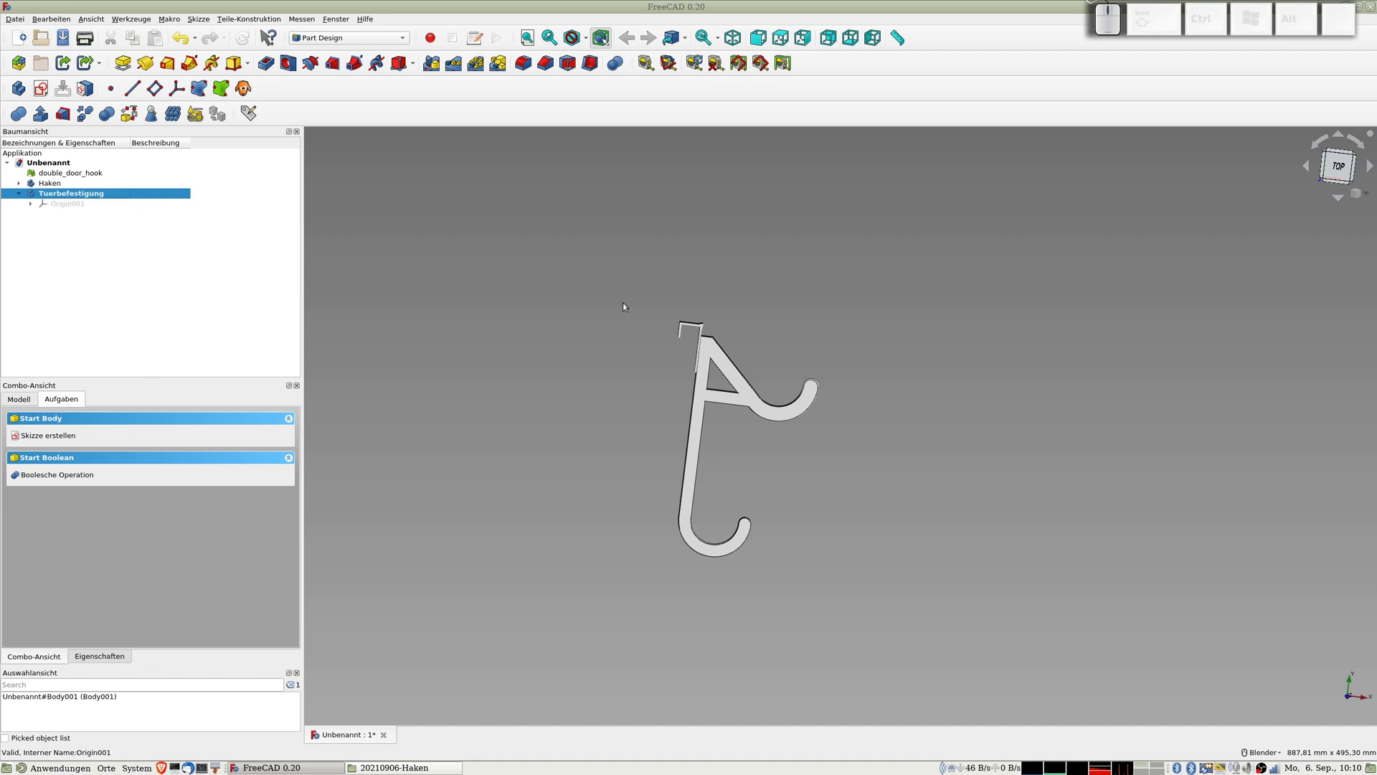
# Create a sketch on the XY plane of the Tuerbefestigung body.
pyautogui.scroll(3, 669, 331)
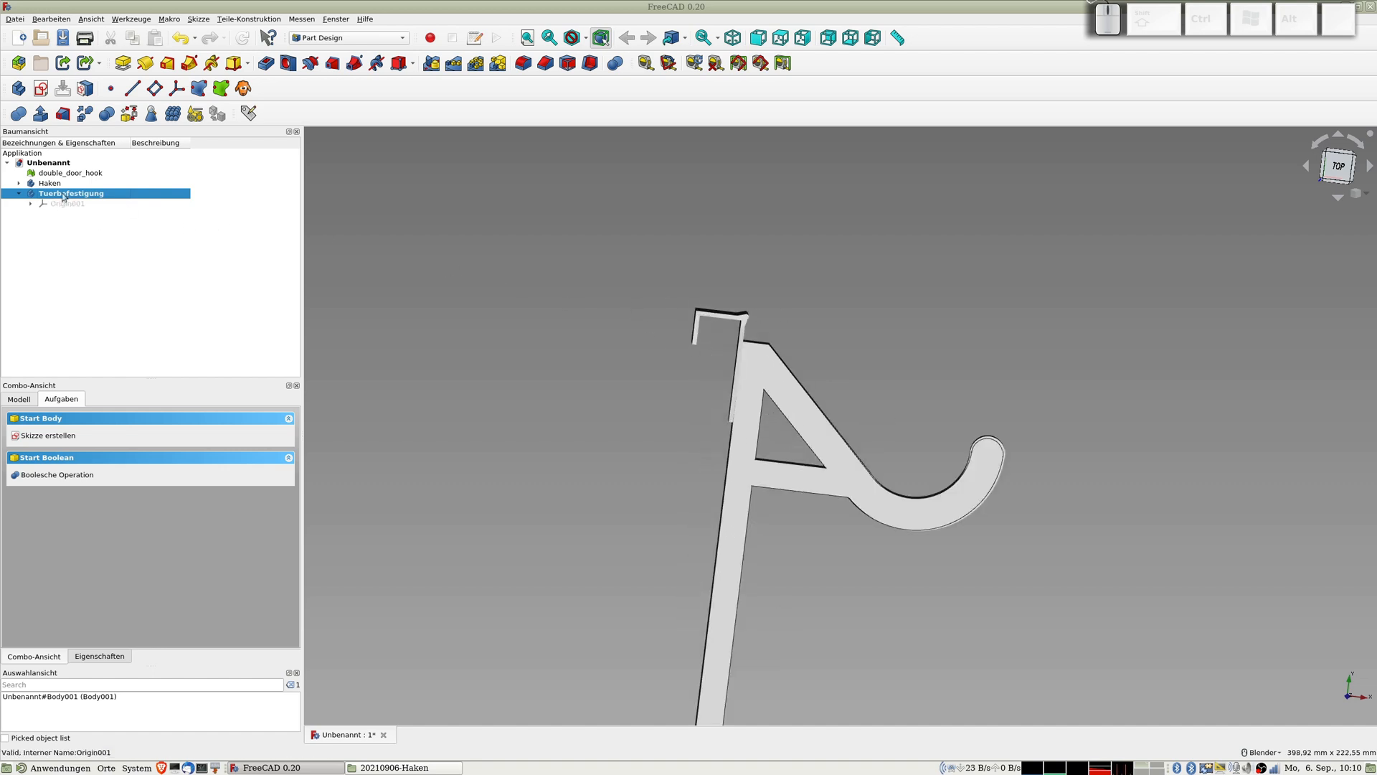
pyautogui.click(41, 89)
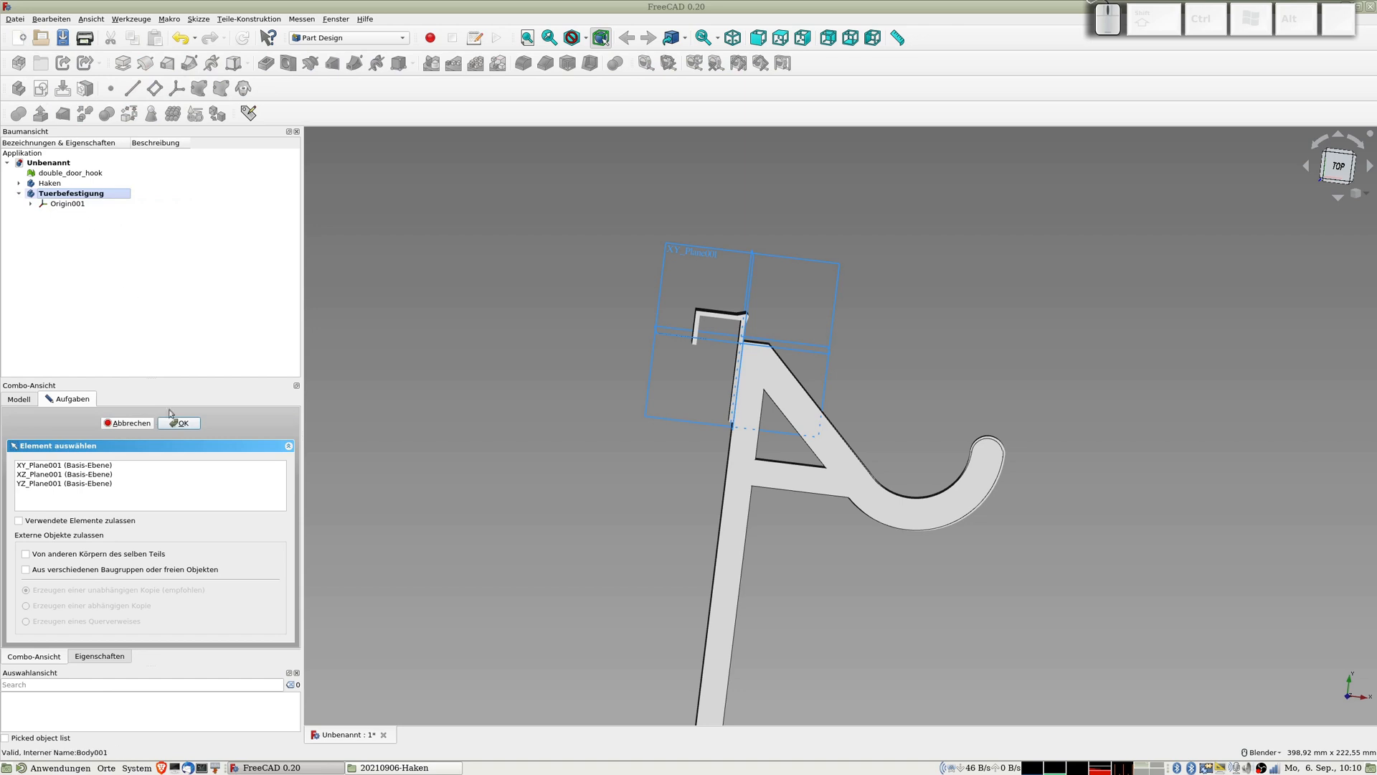
pyautogui.click(38, 467)
pyautogui.click(192, 424)
# Sketch a rectangle about 18.6 mm wide from the bracket's outer top corner to its lower end on the vertical axis.
pyautogui.scroll(4, 791, 429)
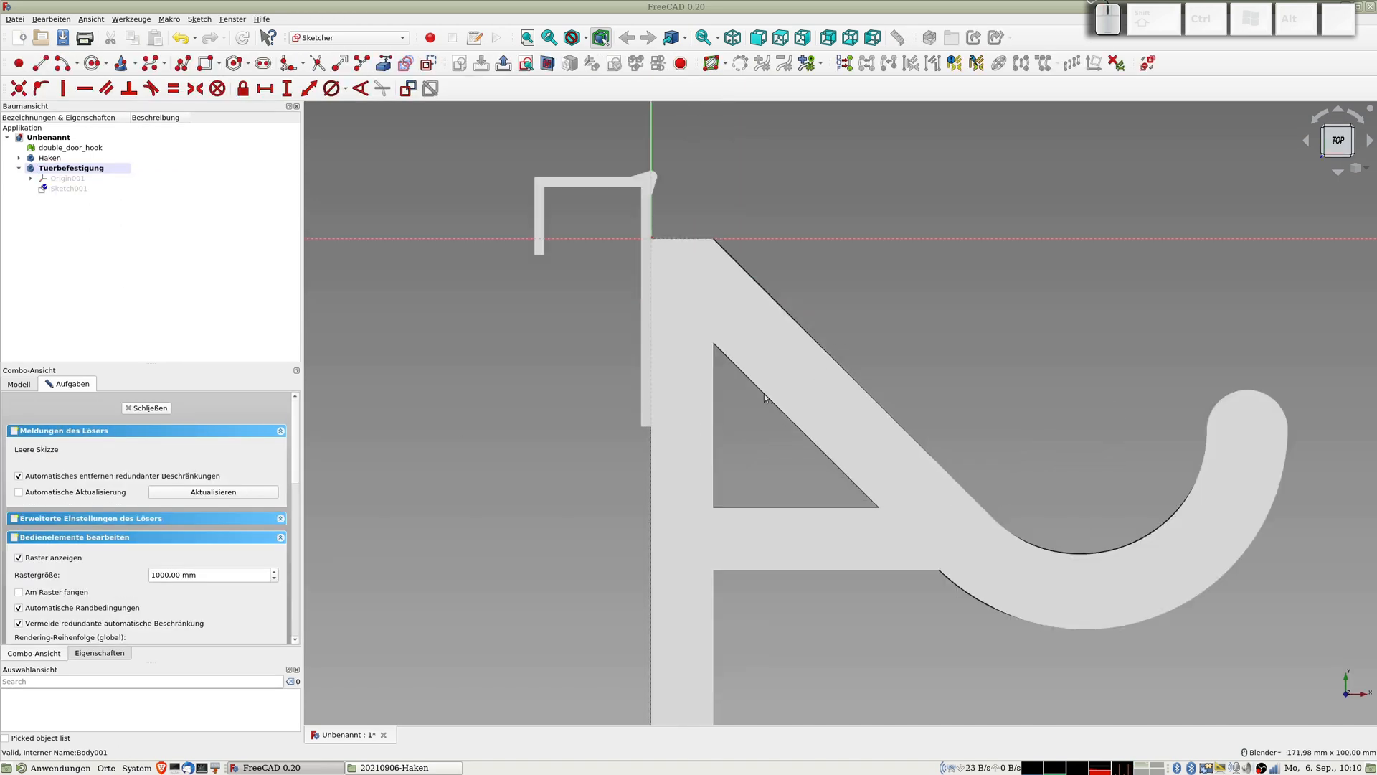
pyautogui.scroll(2, 682, 307)
pyautogui.keyDown('shift'); pyautogui.moveTo(682, 307); pyautogui.dragTo(665, 430, button='middle'); pyautogui.keyUp('shift')
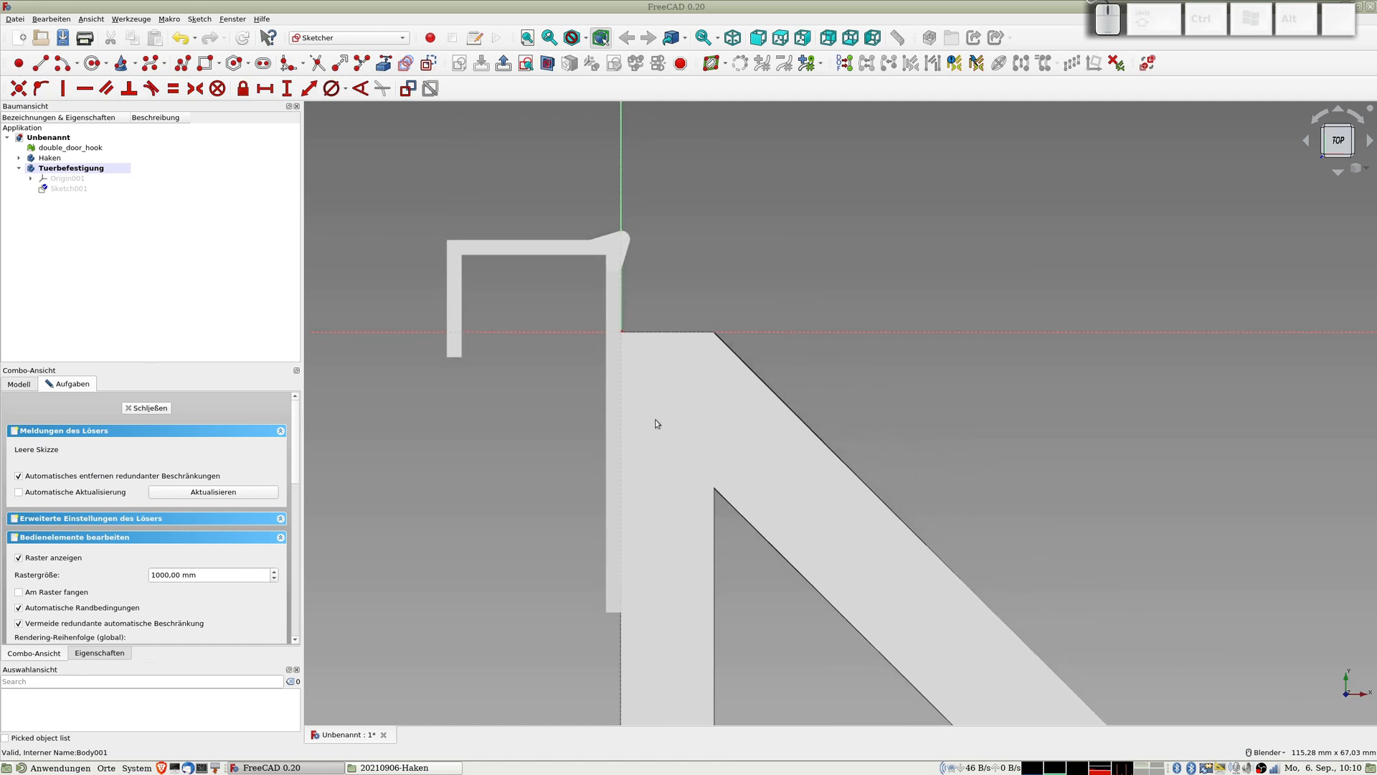
pyautogui.click(202, 69)
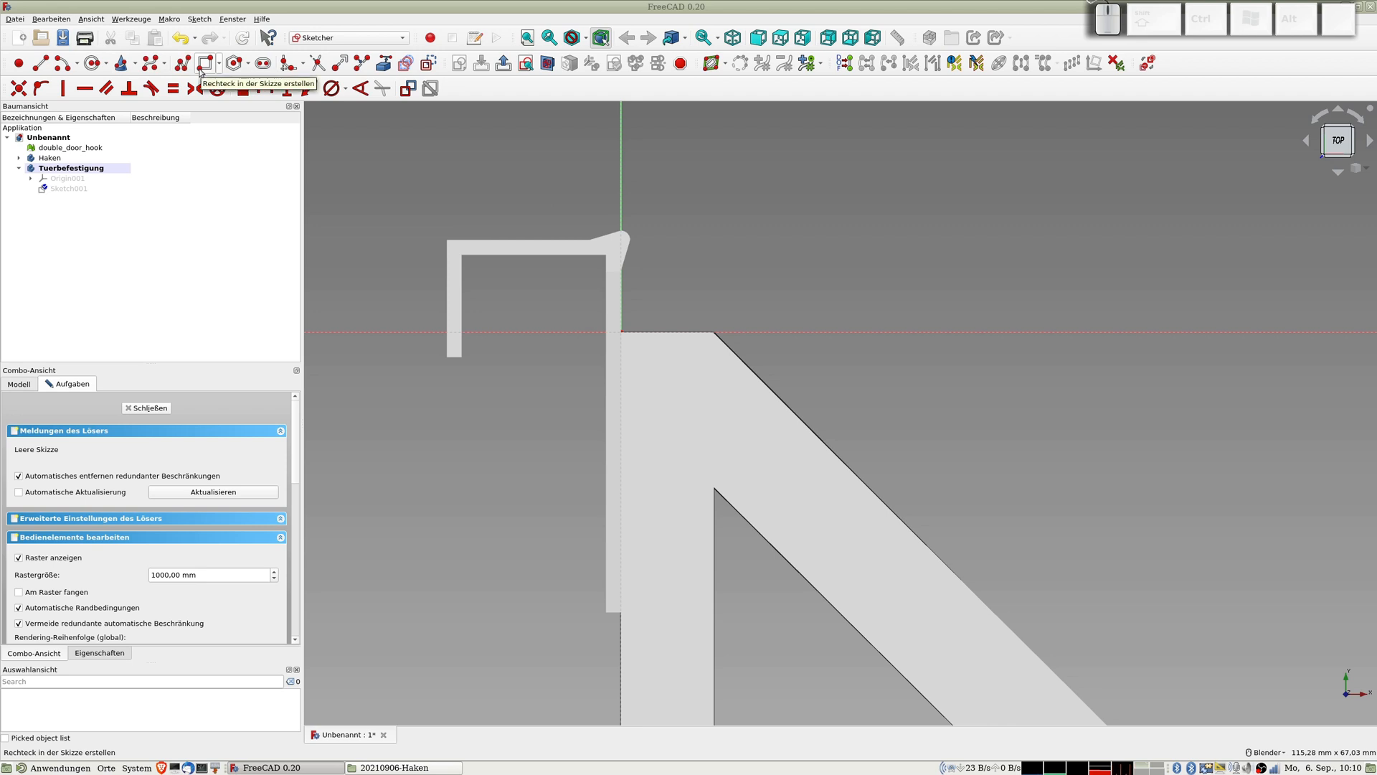
pyautogui.click(447, 241)
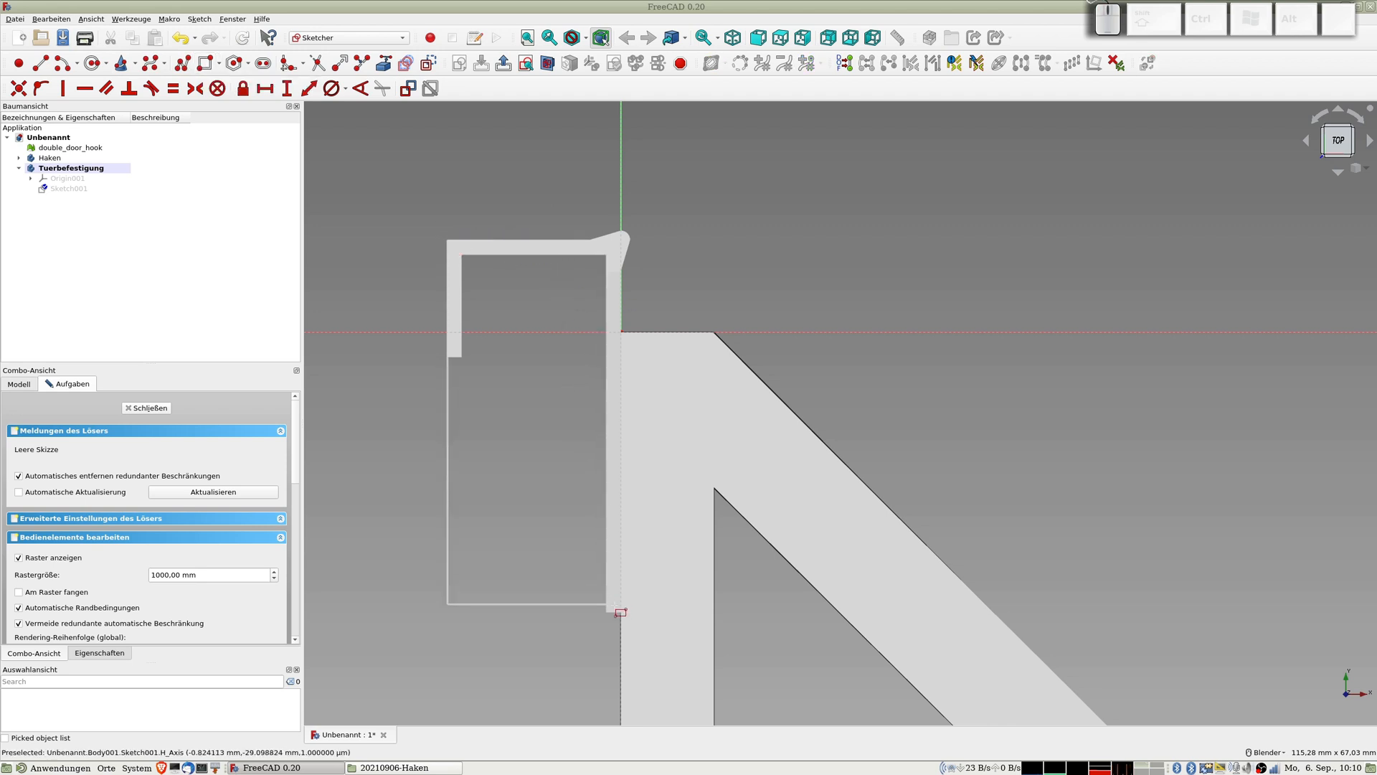
pyautogui.click(621, 616)
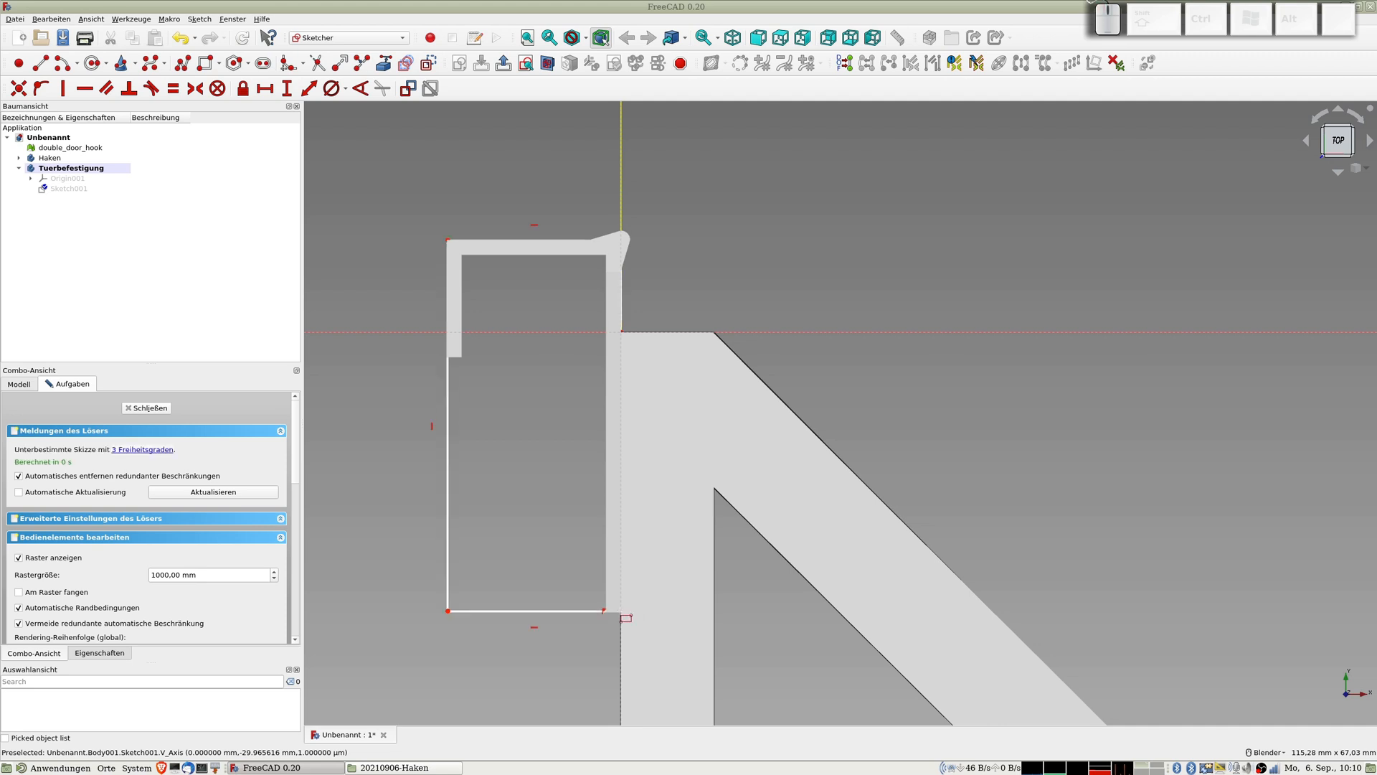
pyautogui.rightClick(495, 407)
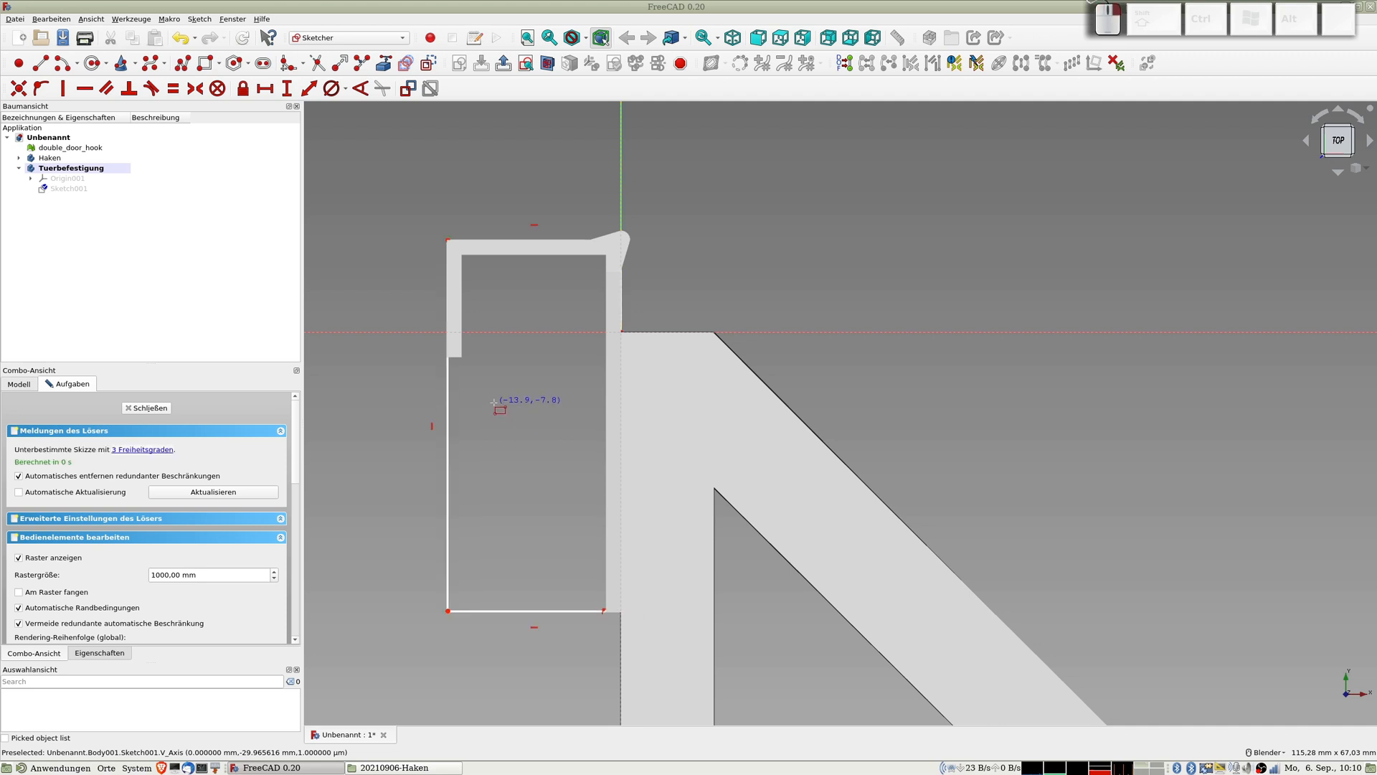
# Dimension the rectangle's top edge at 19 mm.
pyautogui.click(513, 248)
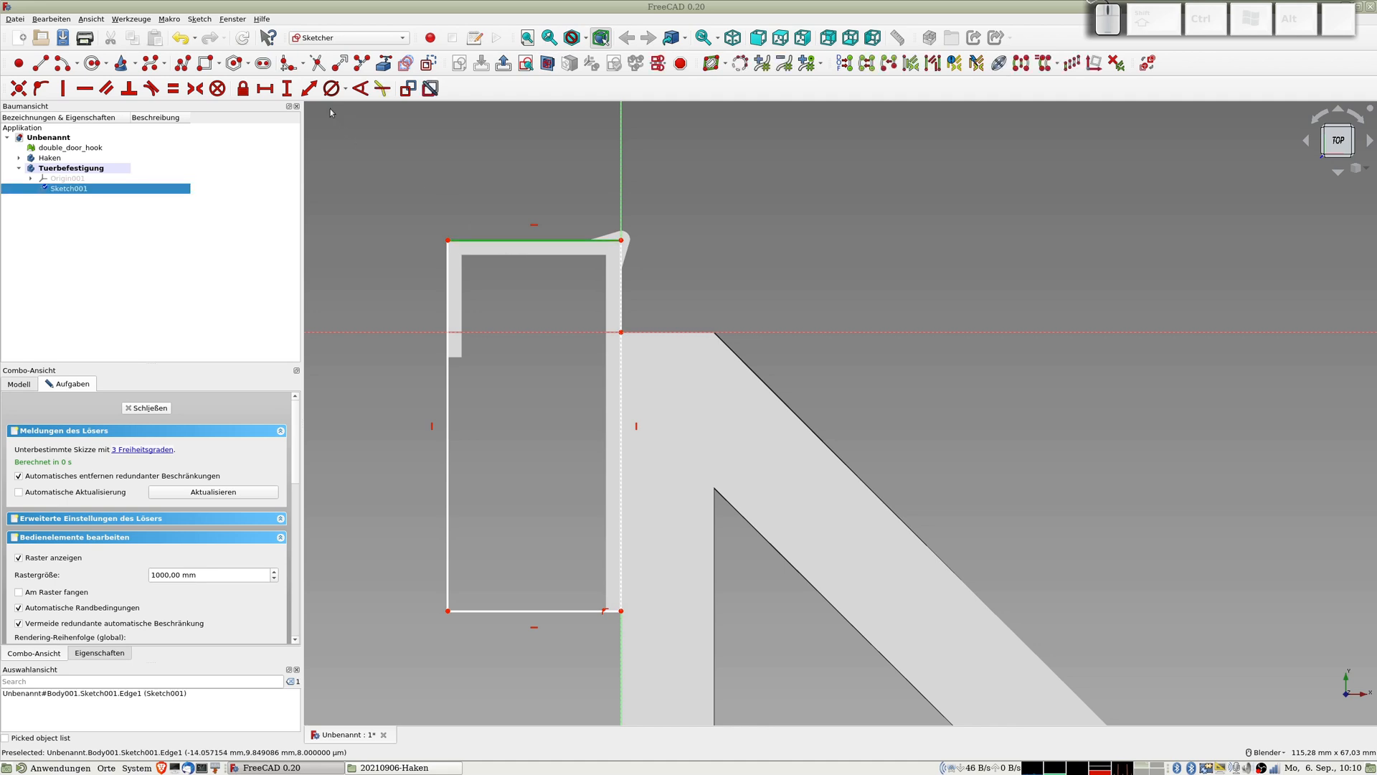
pyautogui.press('l')
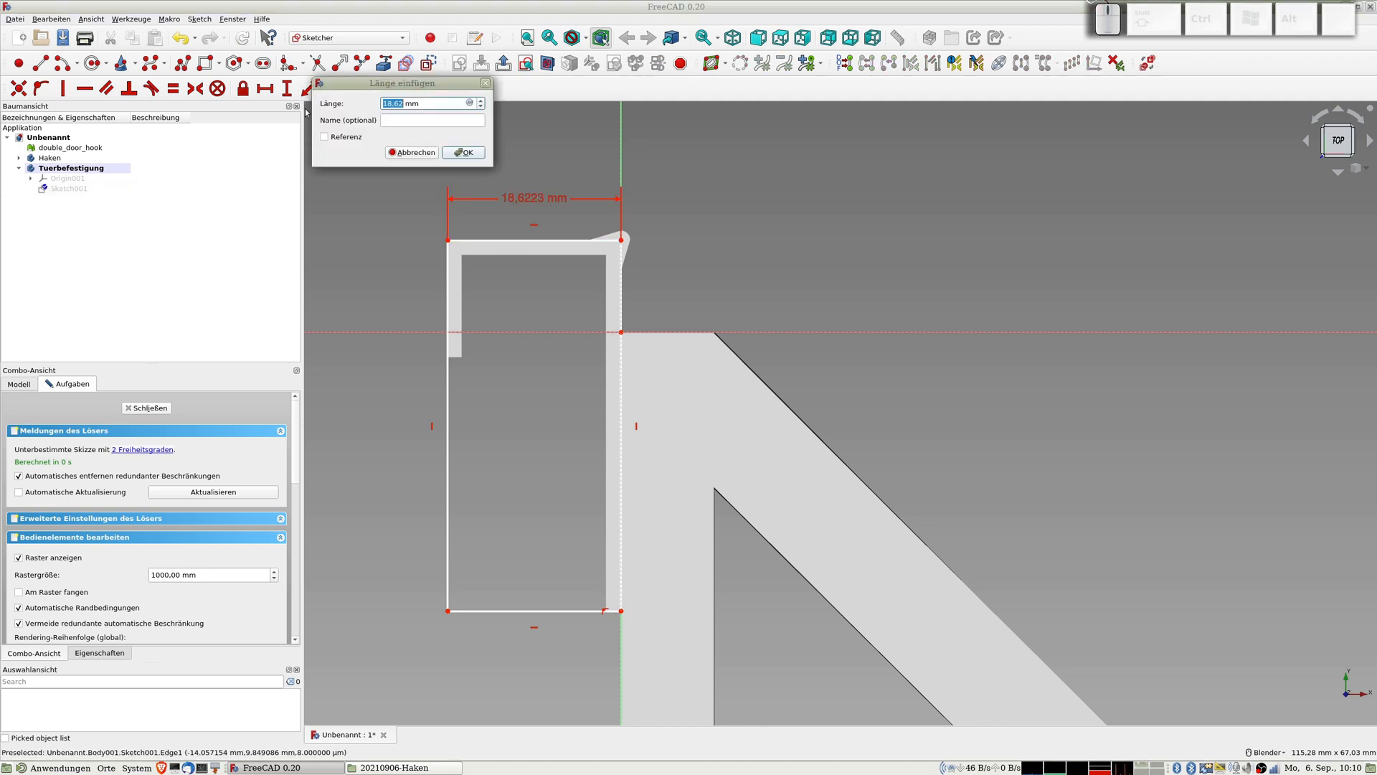
pyautogui.write('19')
pyautogui.press('Return')
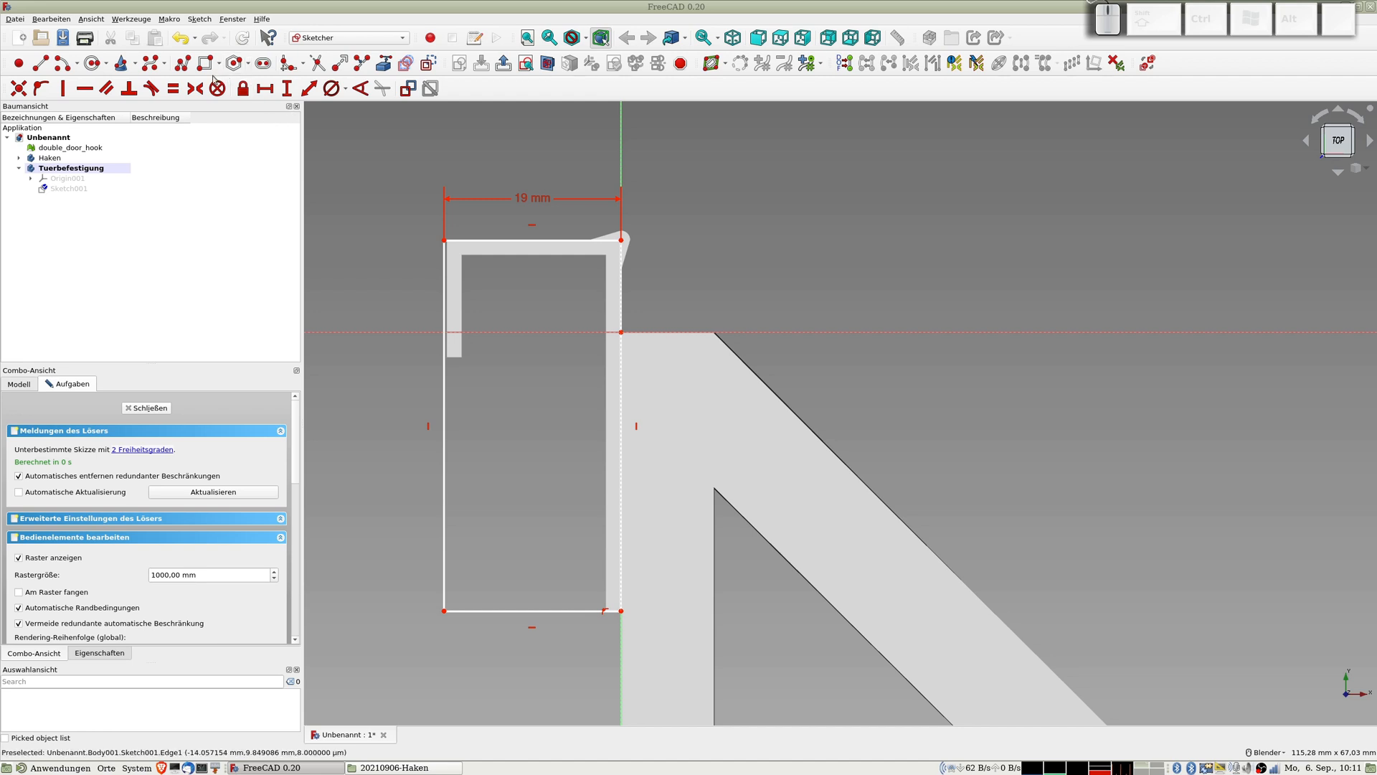
# Delete the rectangle's outer vertical edge and shorten the bottom edge to the thickness of the bracket's long leg.
pyautogui.click(445, 433)
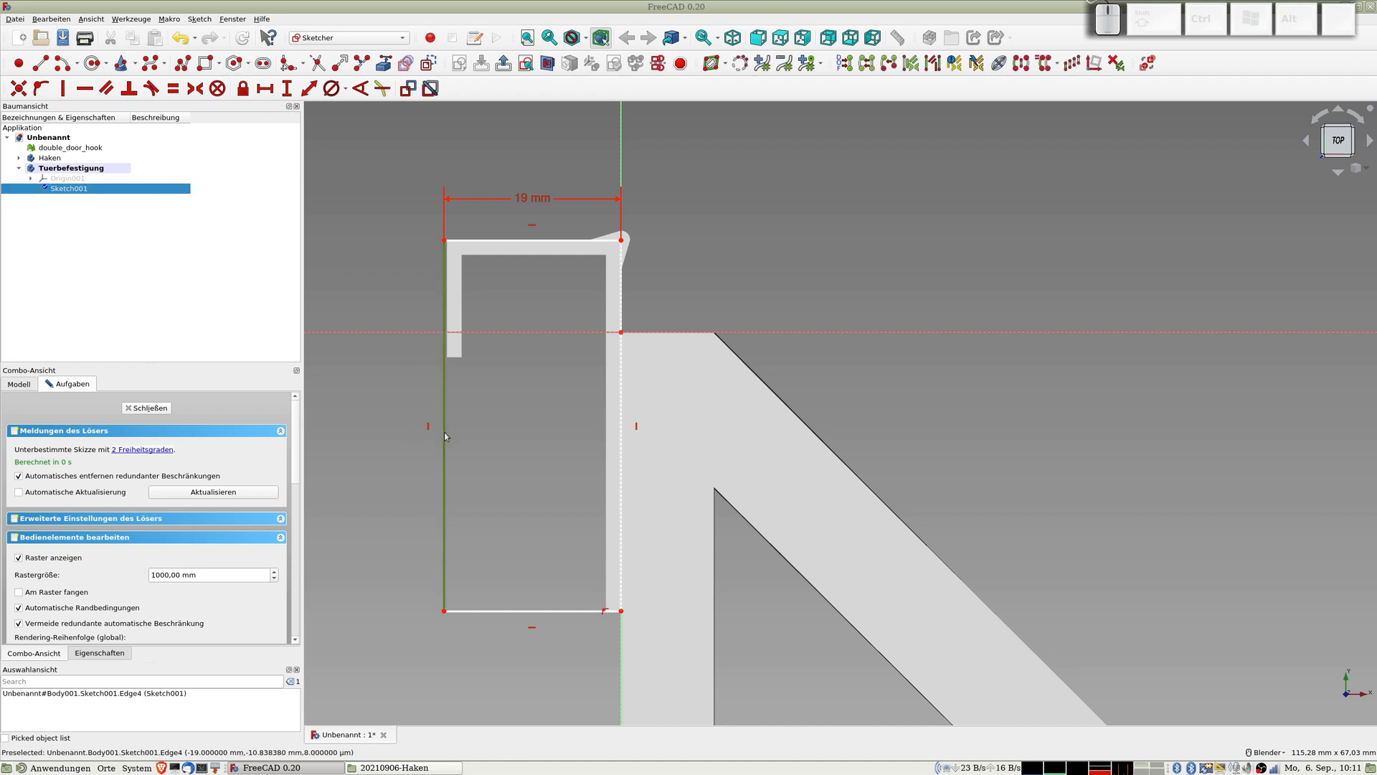
pyautogui.press('Delete')
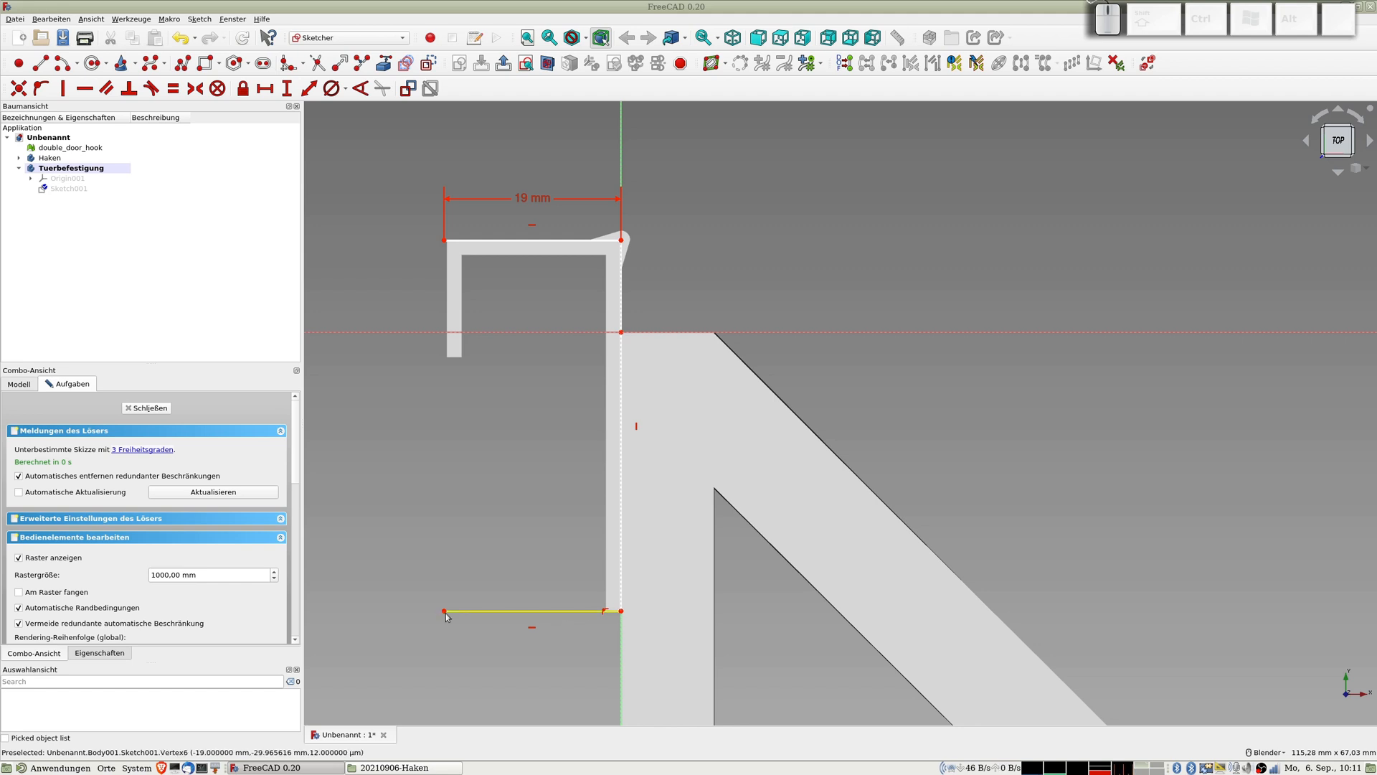
pyautogui.moveTo(445, 610); pyautogui.dragTo(603, 610)
# Trace the bracket's inner contour and short leg with a polyline from the bottom edge's open end to the outer top corner.
pyautogui.click(181, 65)
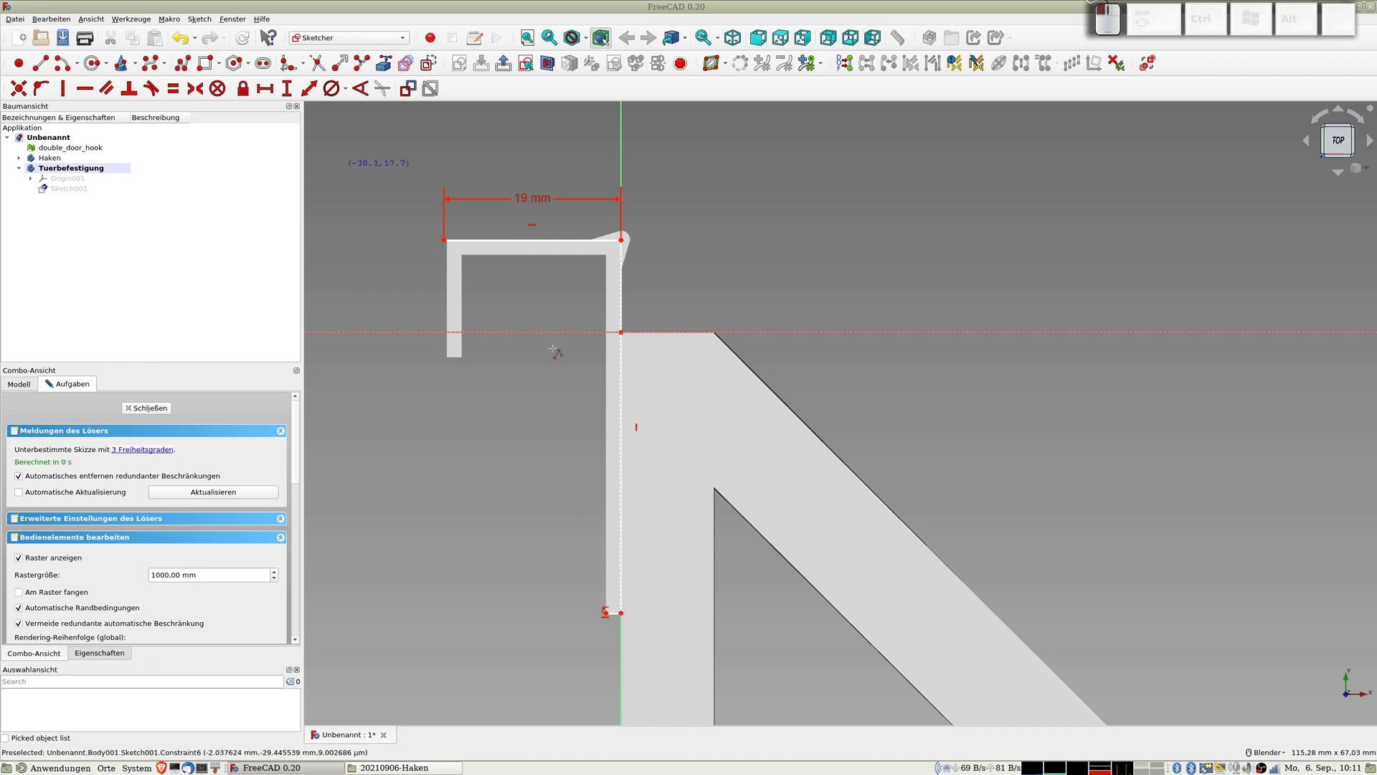
pyautogui.click(607, 611)
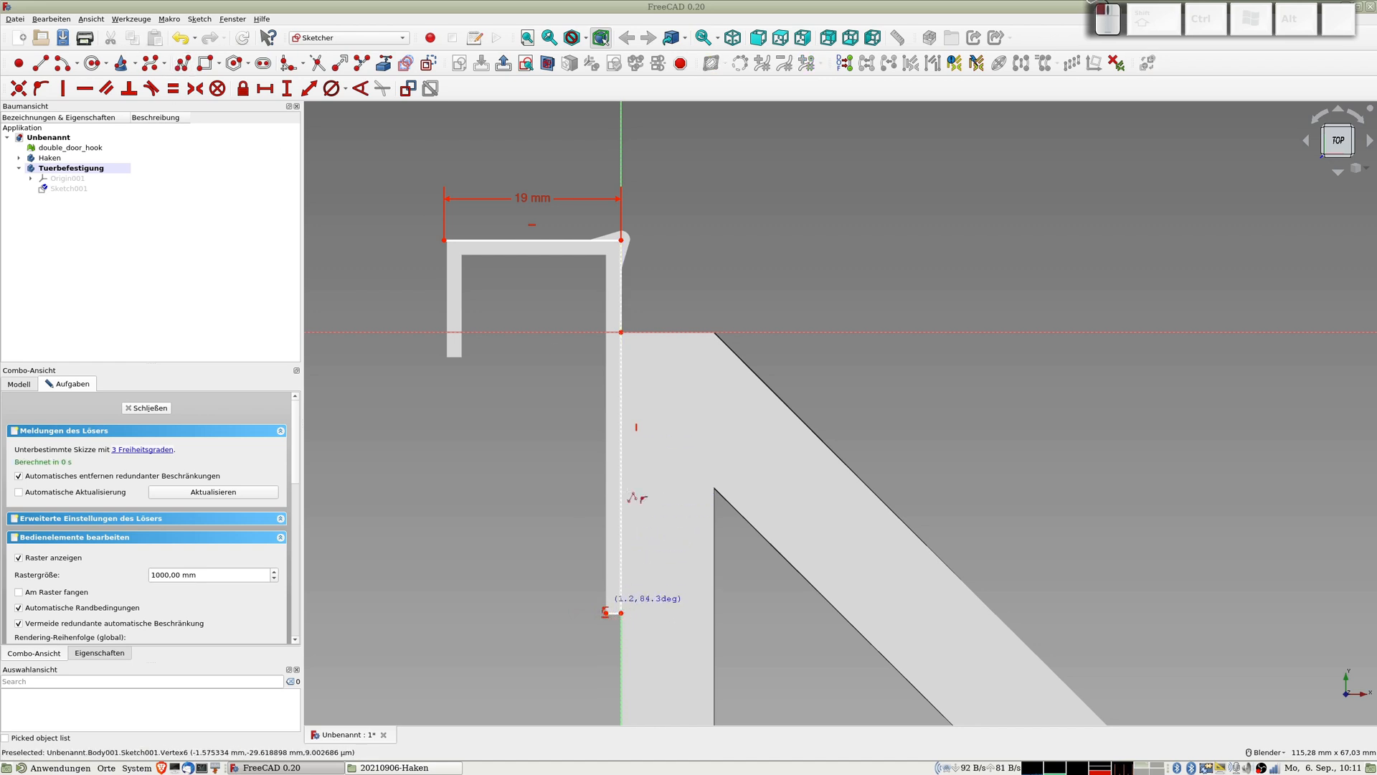
pyautogui.click(607, 254)
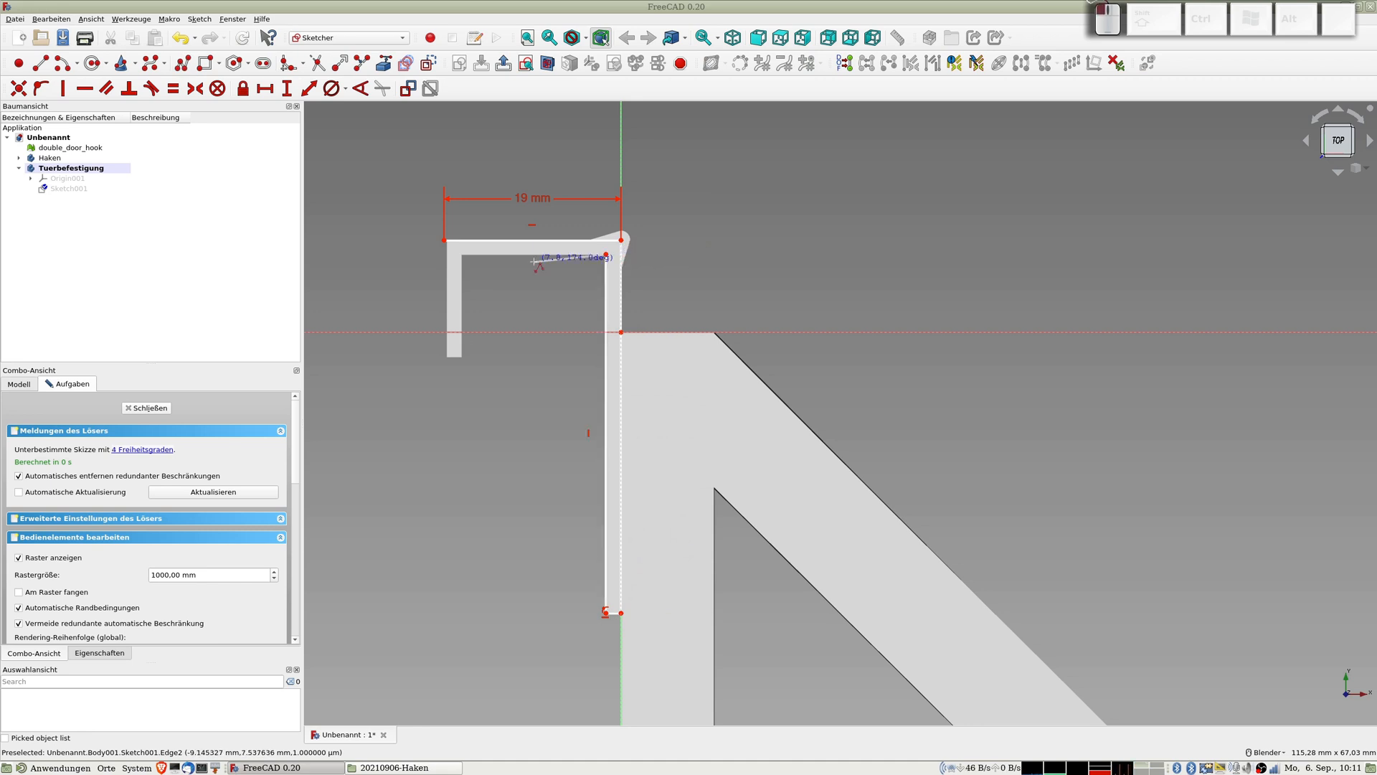
pyautogui.click(461, 255)
pyautogui.click(461, 357)
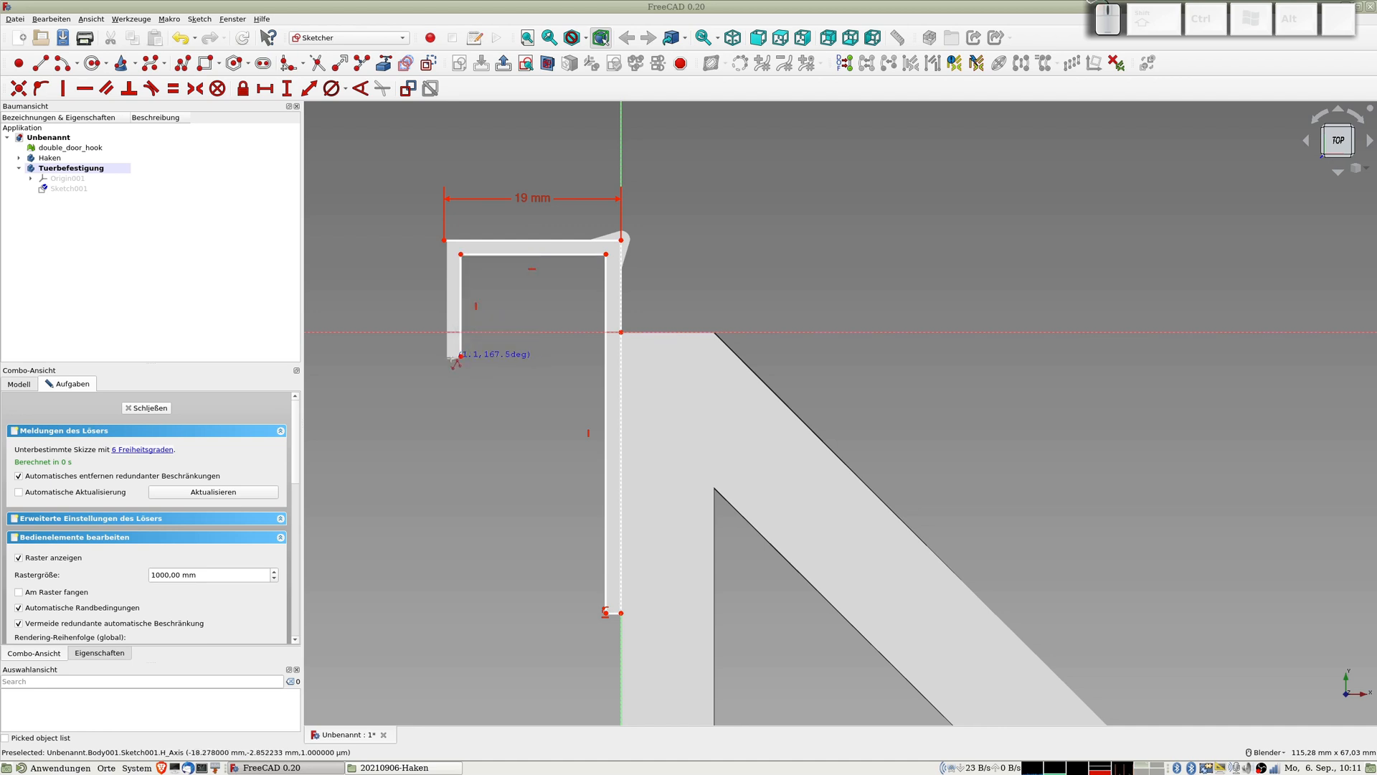
pyautogui.click(451, 356)
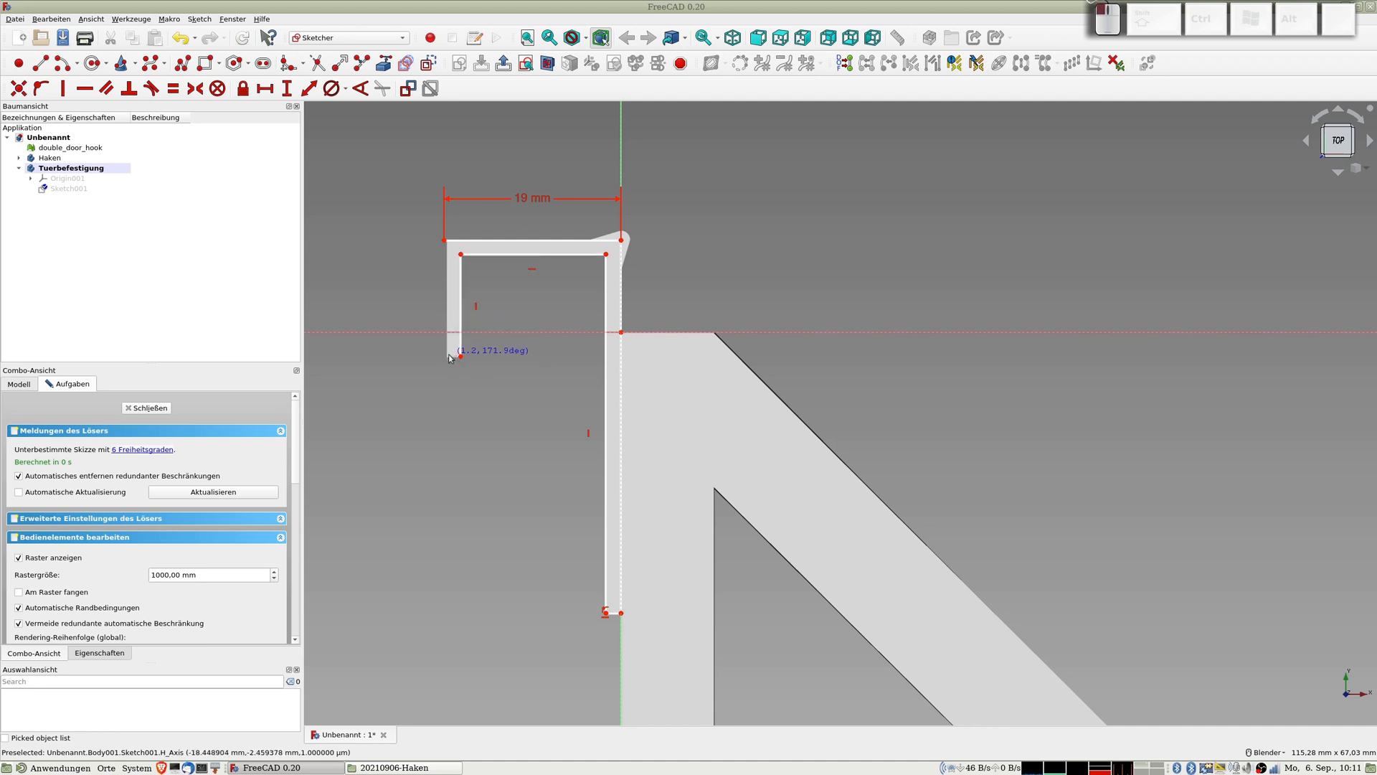
pyautogui.click(444, 239)
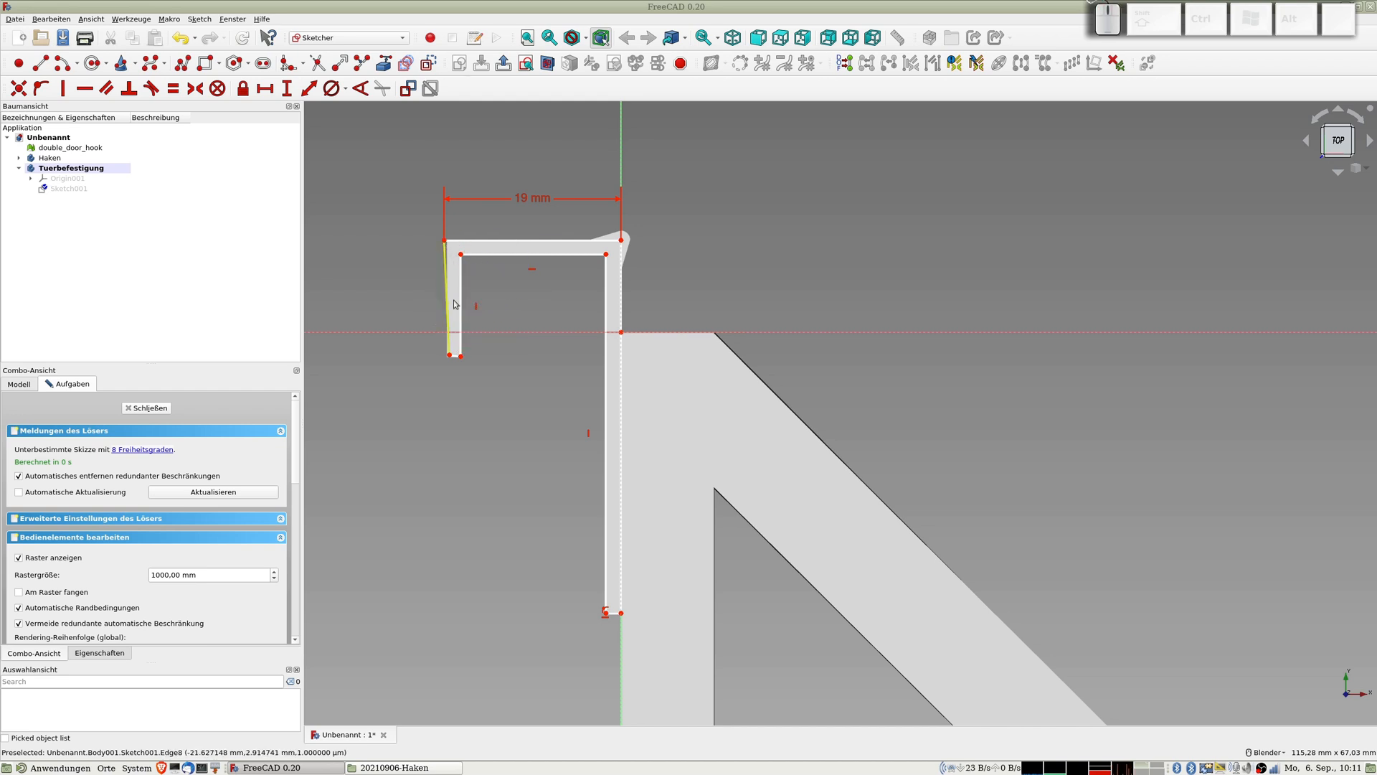
# Constrain the short leg's outer edge to vertical and its end edge to horizontal.
pyautogui.click(445, 302)
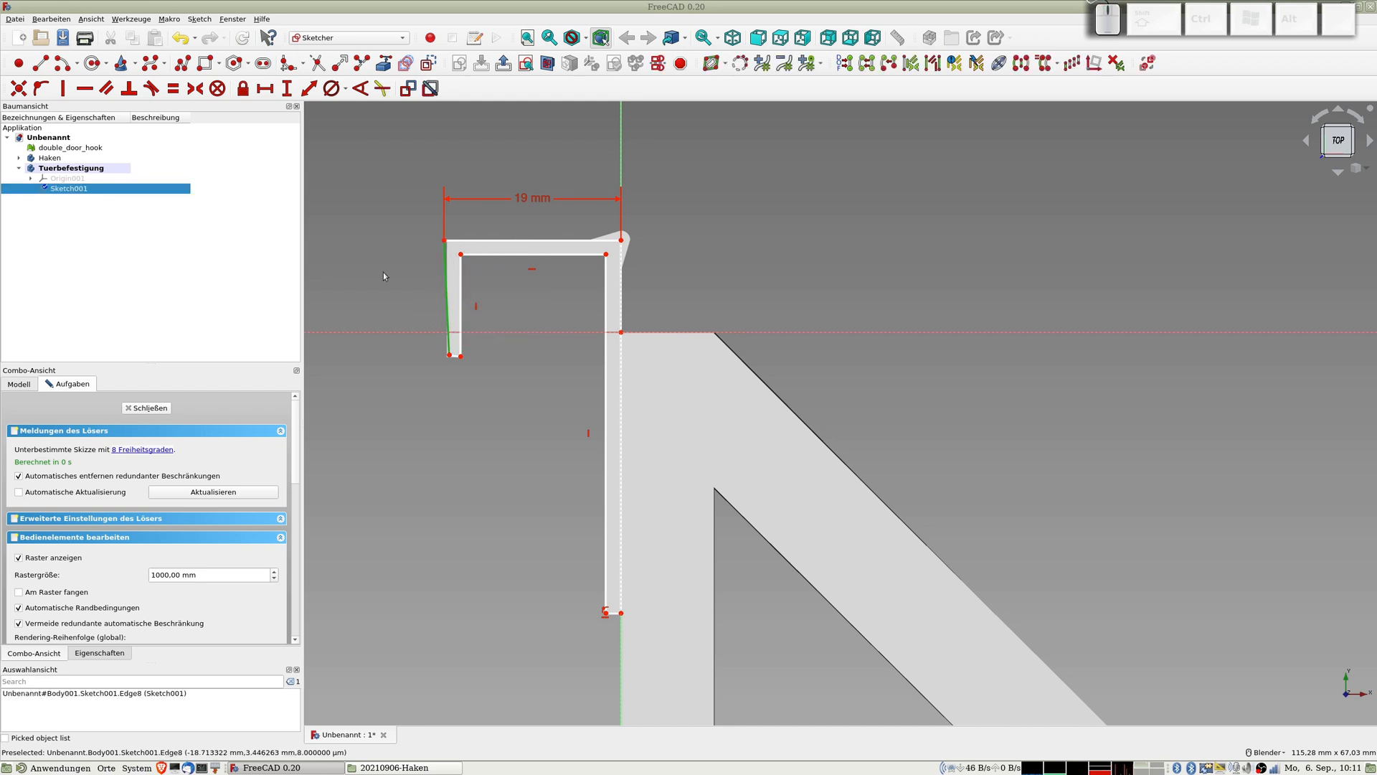
pyautogui.press('v')
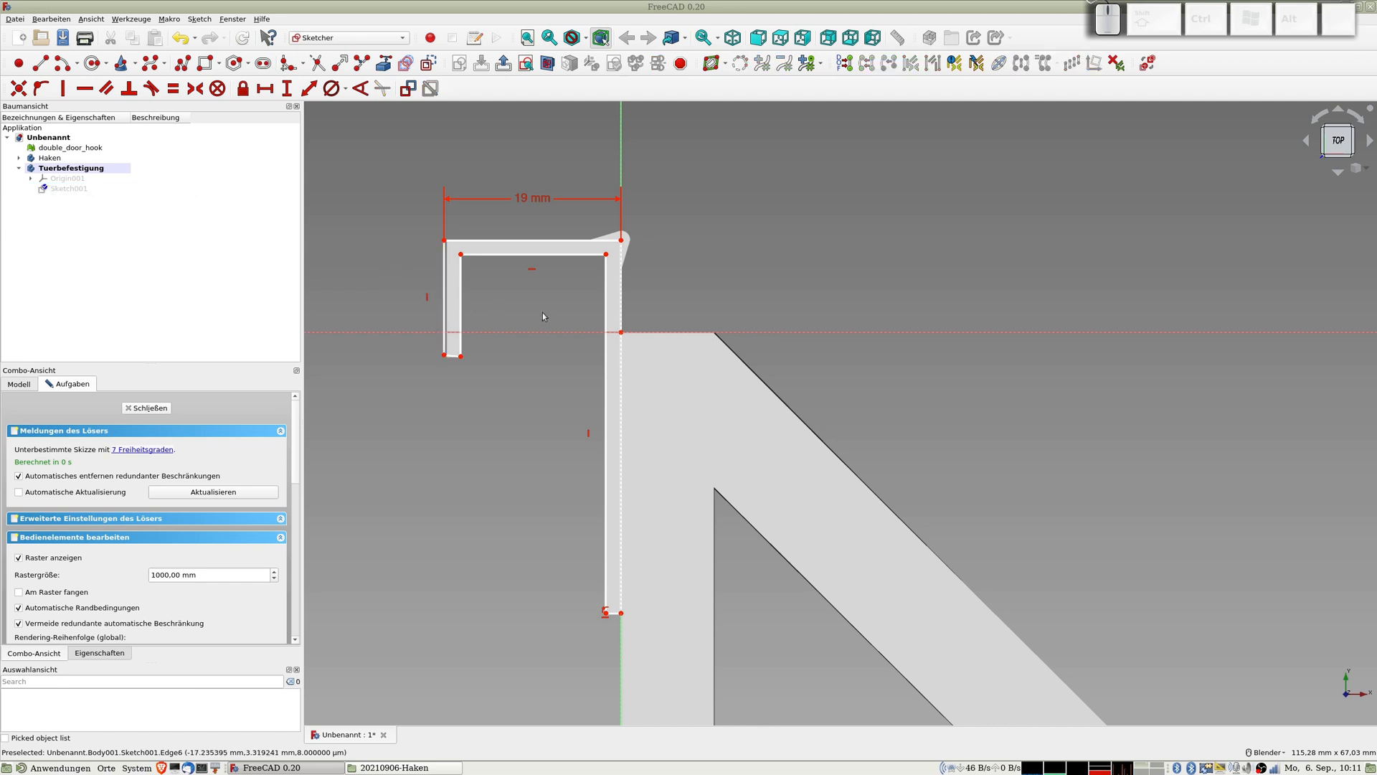
pyautogui.click(460, 356)
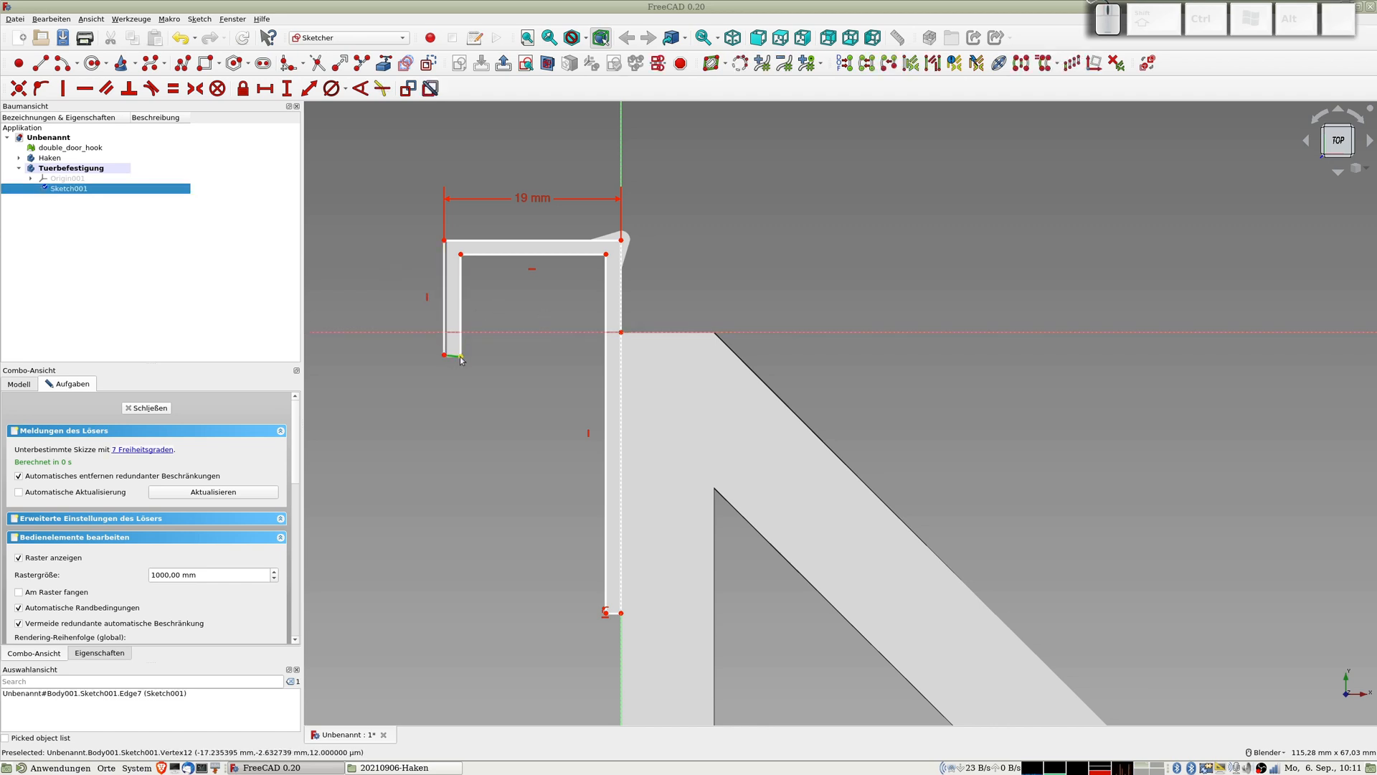
pyautogui.press('h')
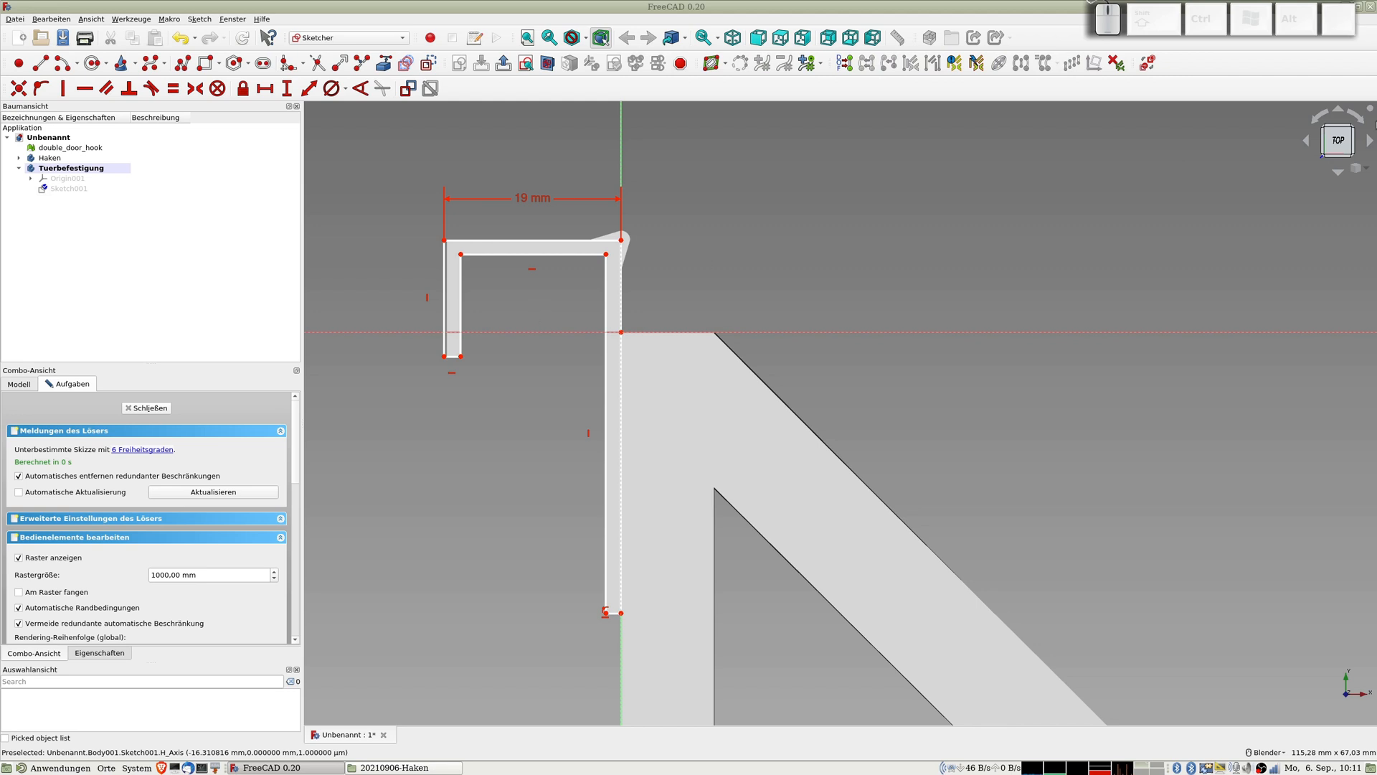
# Dimension the bracket's inner horizontal edge at 15 mm.
pyautogui.click(549, 257)
pyautogui.hotkey('shift', 'h')
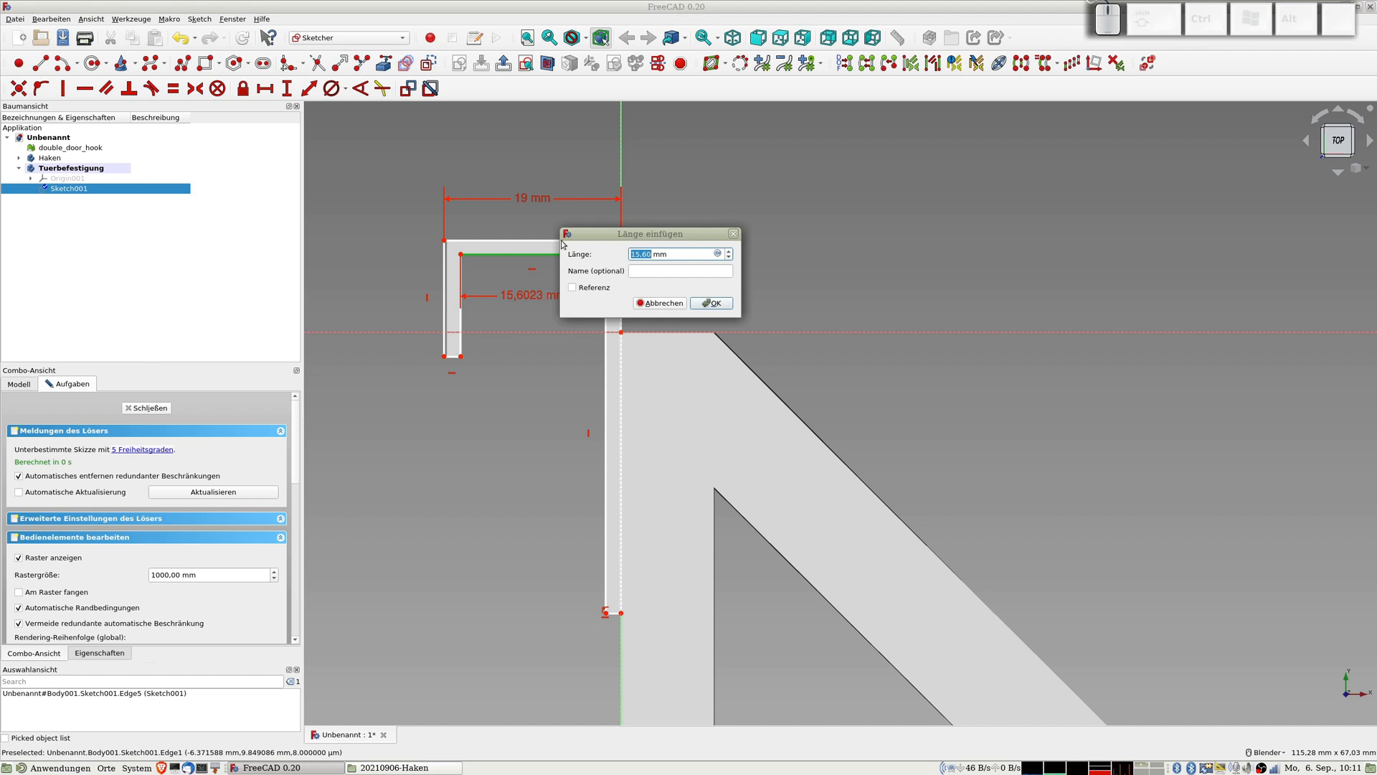
pyautogui.write('15')
pyautogui.press('Return')
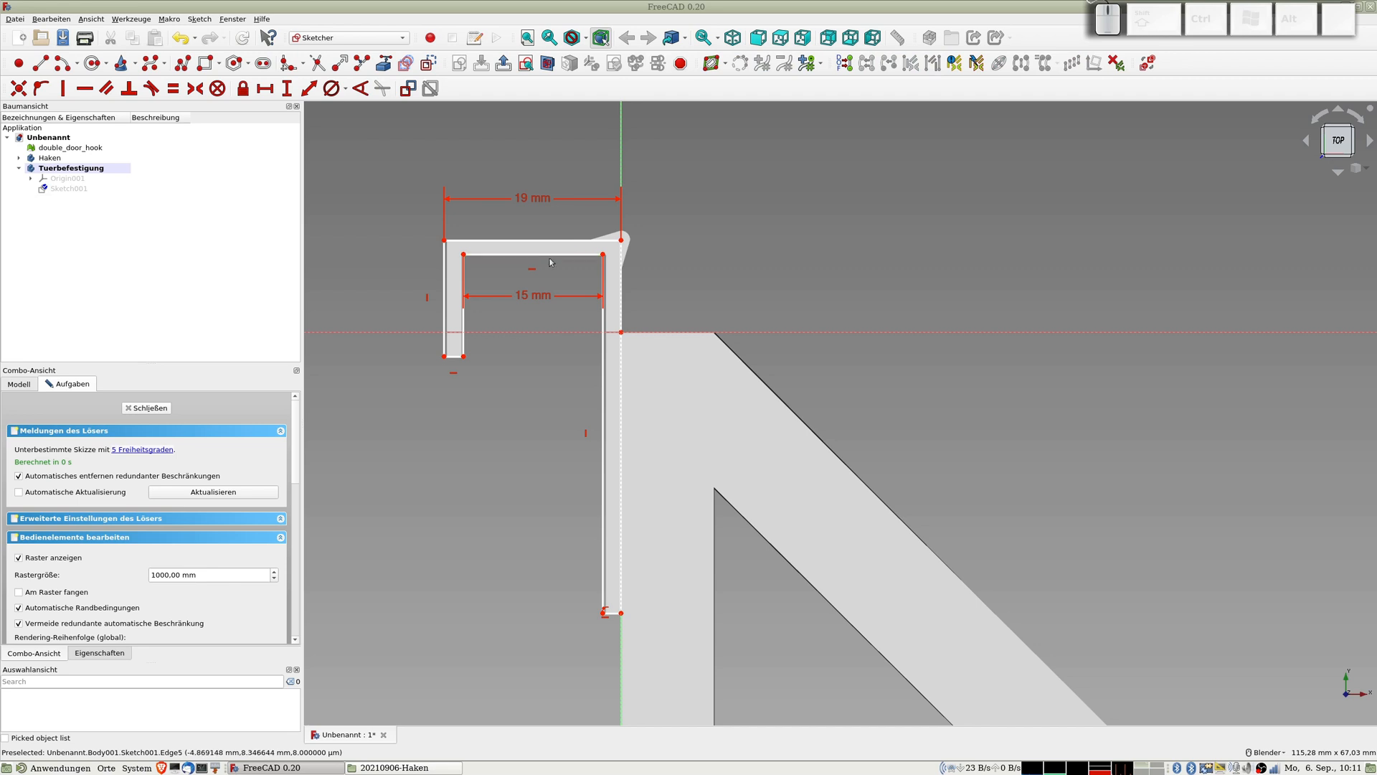
# Change the inner horizontal edge's dimension to 15.6 mm.
pyautogui.click(542, 254)
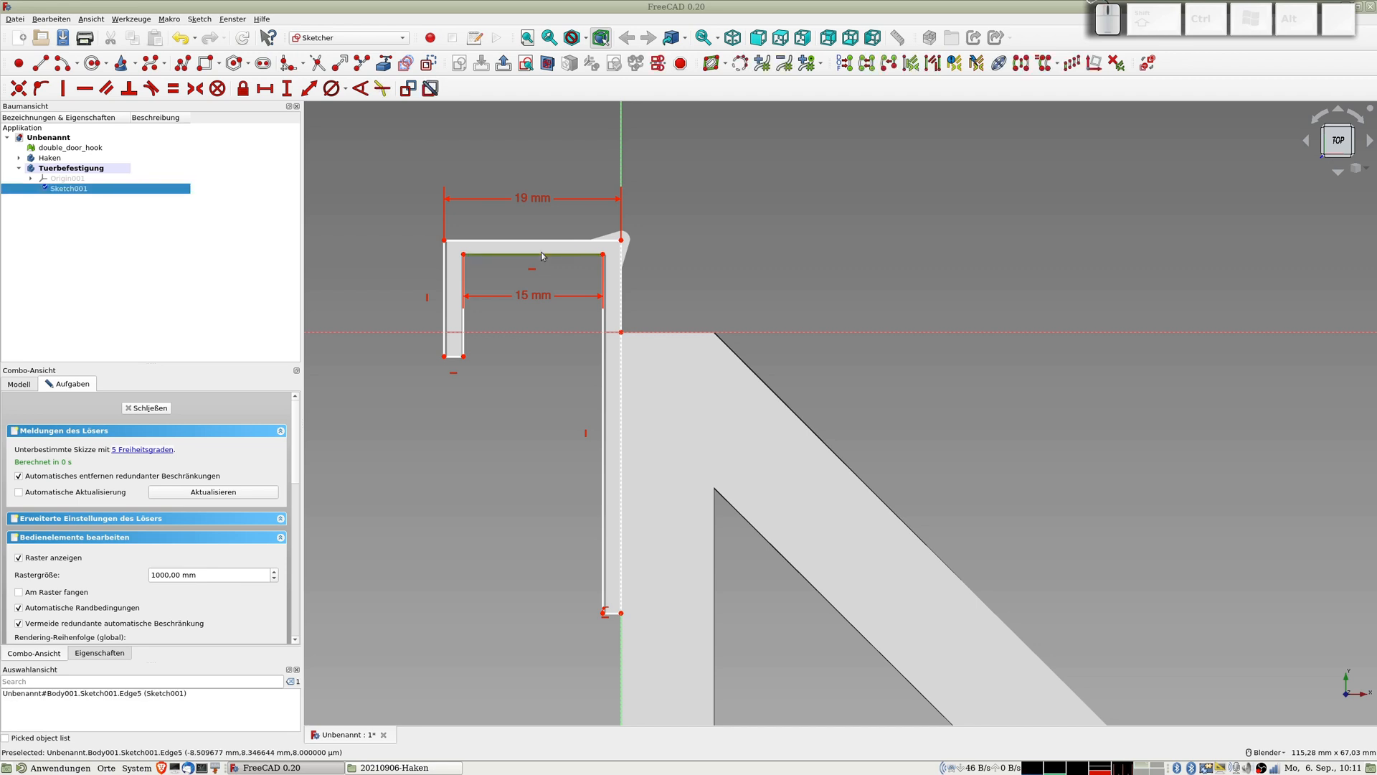
pyautogui.press('6')
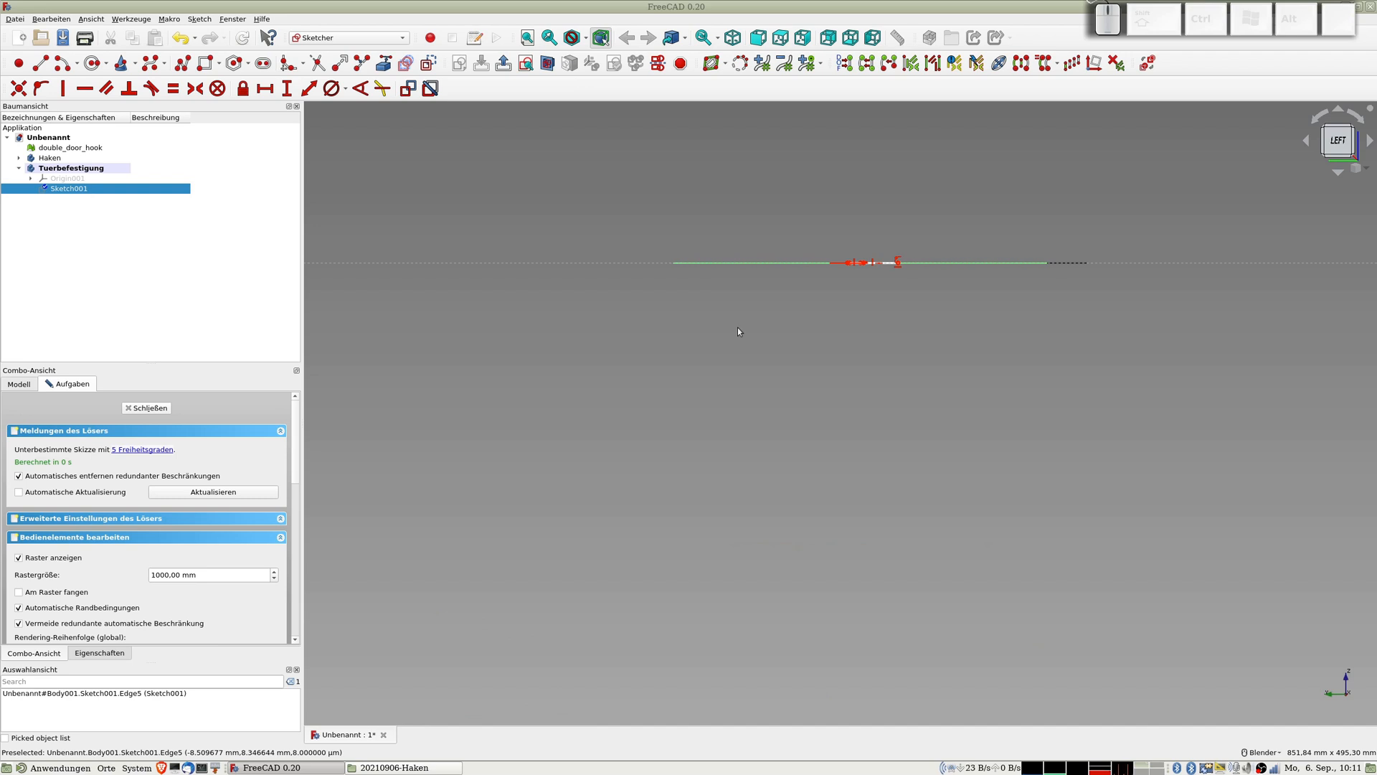
pyautogui.press('2')
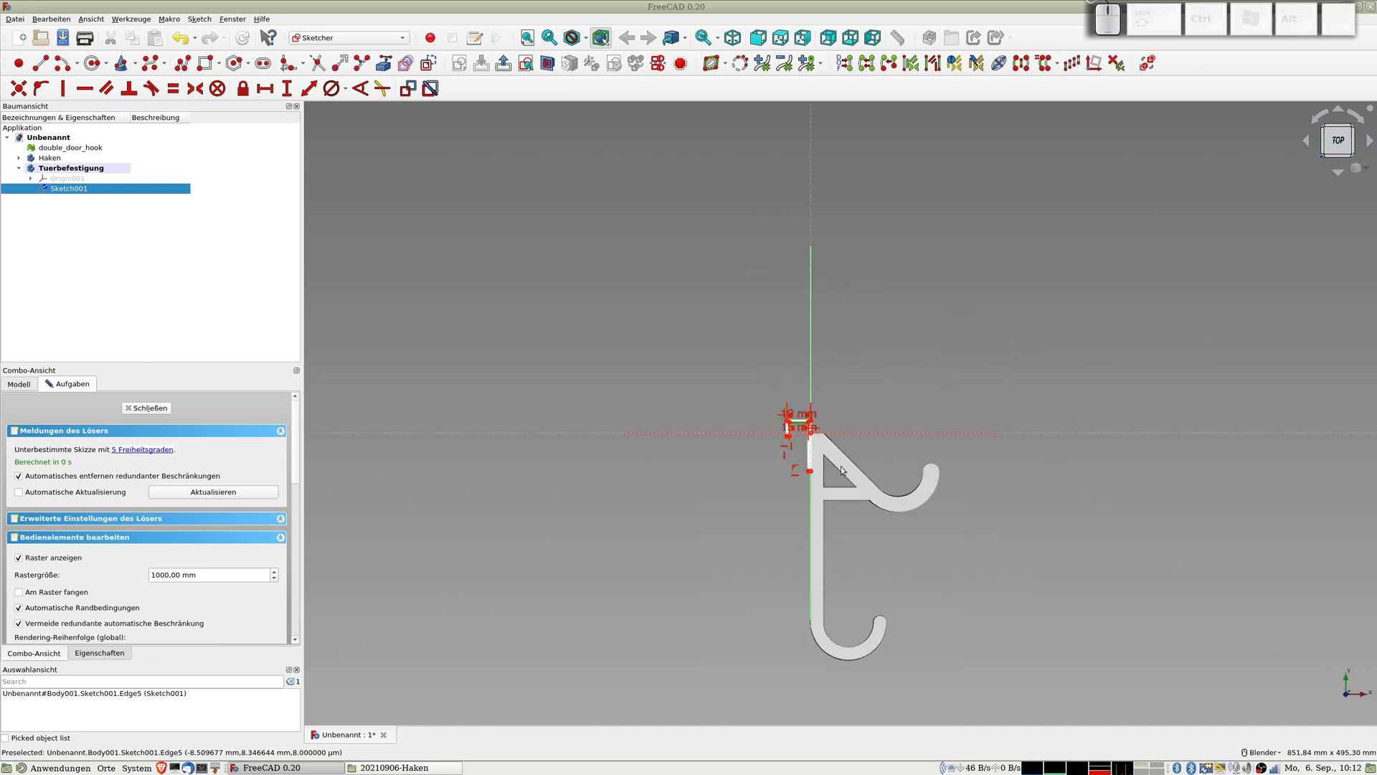
pyautogui.scroll(10, 841, 470)
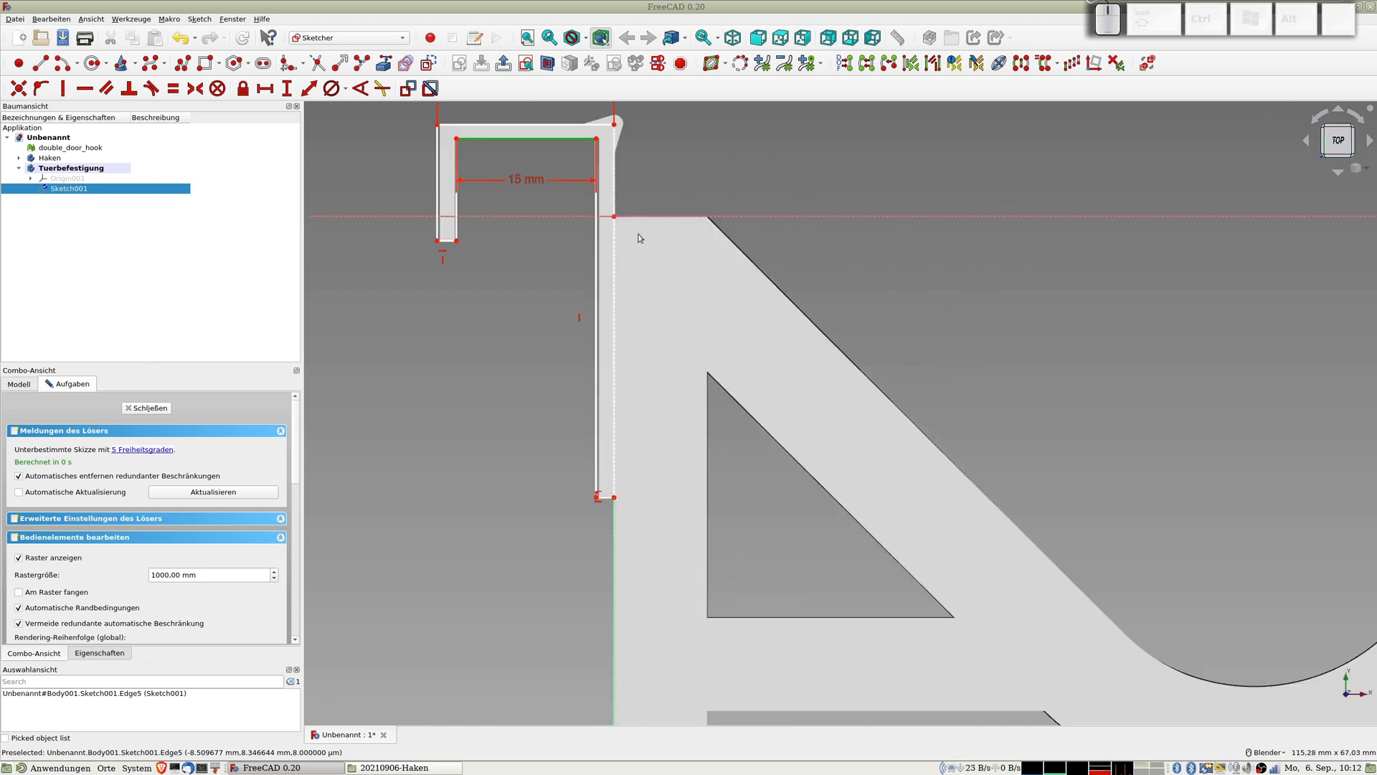
pyautogui.doubleClick(522, 182)
pyautogui.write('15,6')
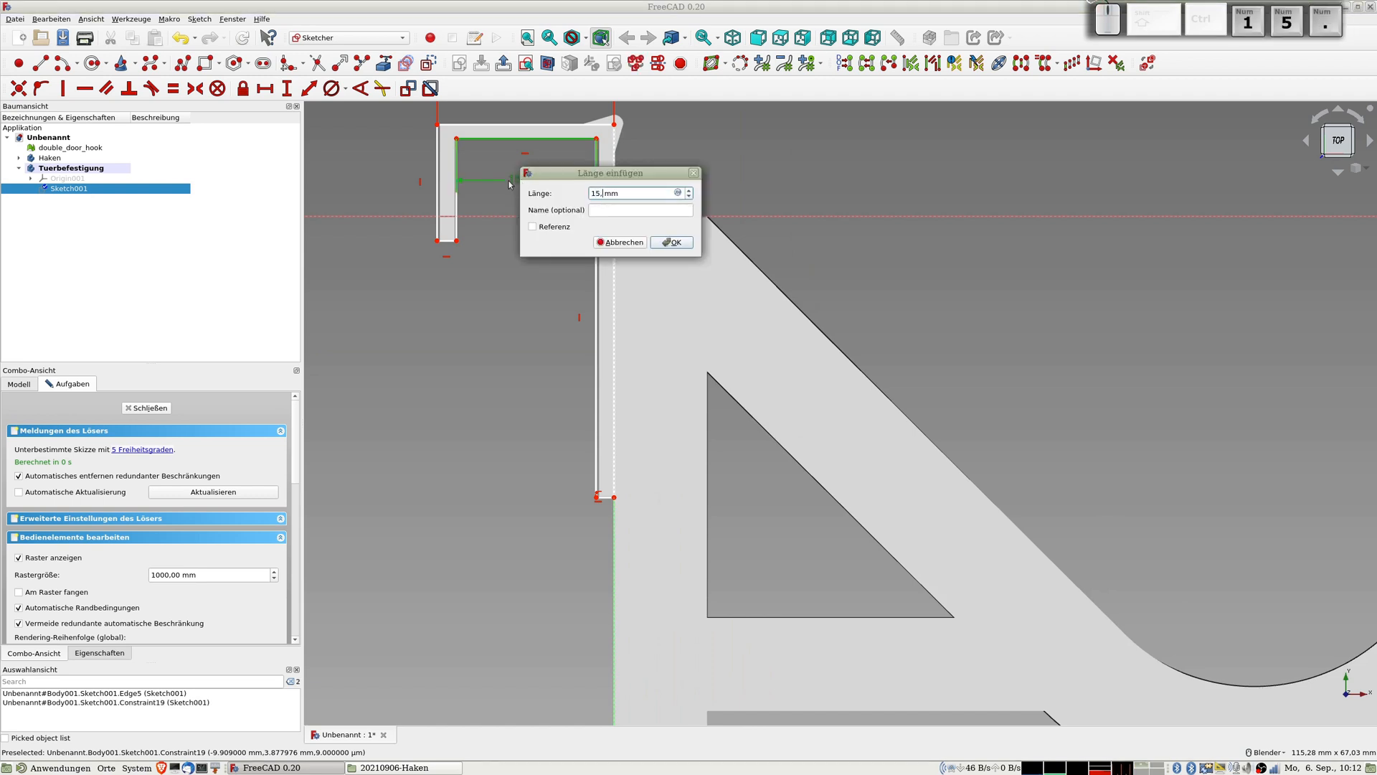
pyautogui.press('Return')
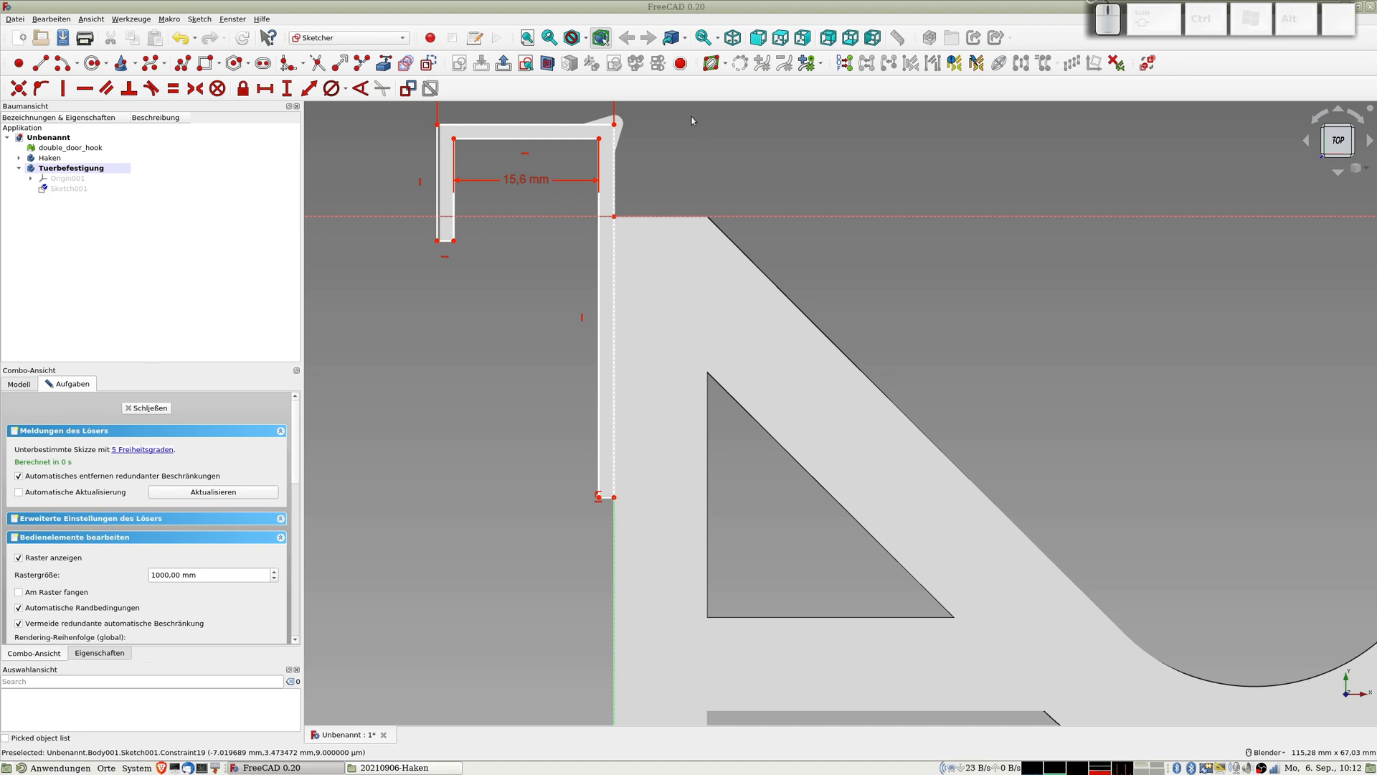
# Switch off the sketch section view and examine the bracket mesh against the sketch from oblique, front and top views.
pyautogui.moveTo(656, 126); pyautogui.dragTo(600, 201, button='middle')
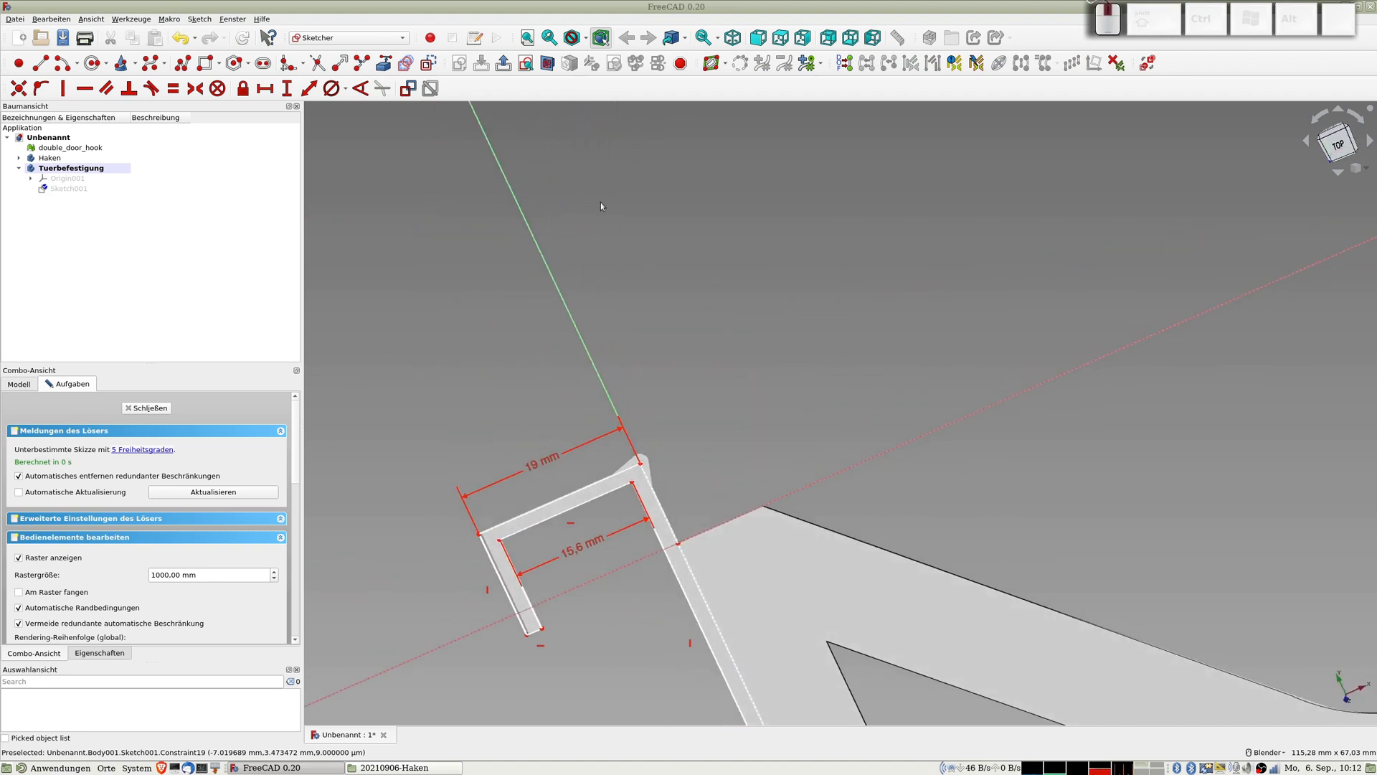
pyautogui.scroll(-5, 781, 410)
pyautogui.moveTo(780, 411)
pyautogui.mouseDown(button='middle')
pyautogui.moveTo(808, 481)
pyautogui.moveTo(751, 553)
pyautogui.mouseUp(button='middle')
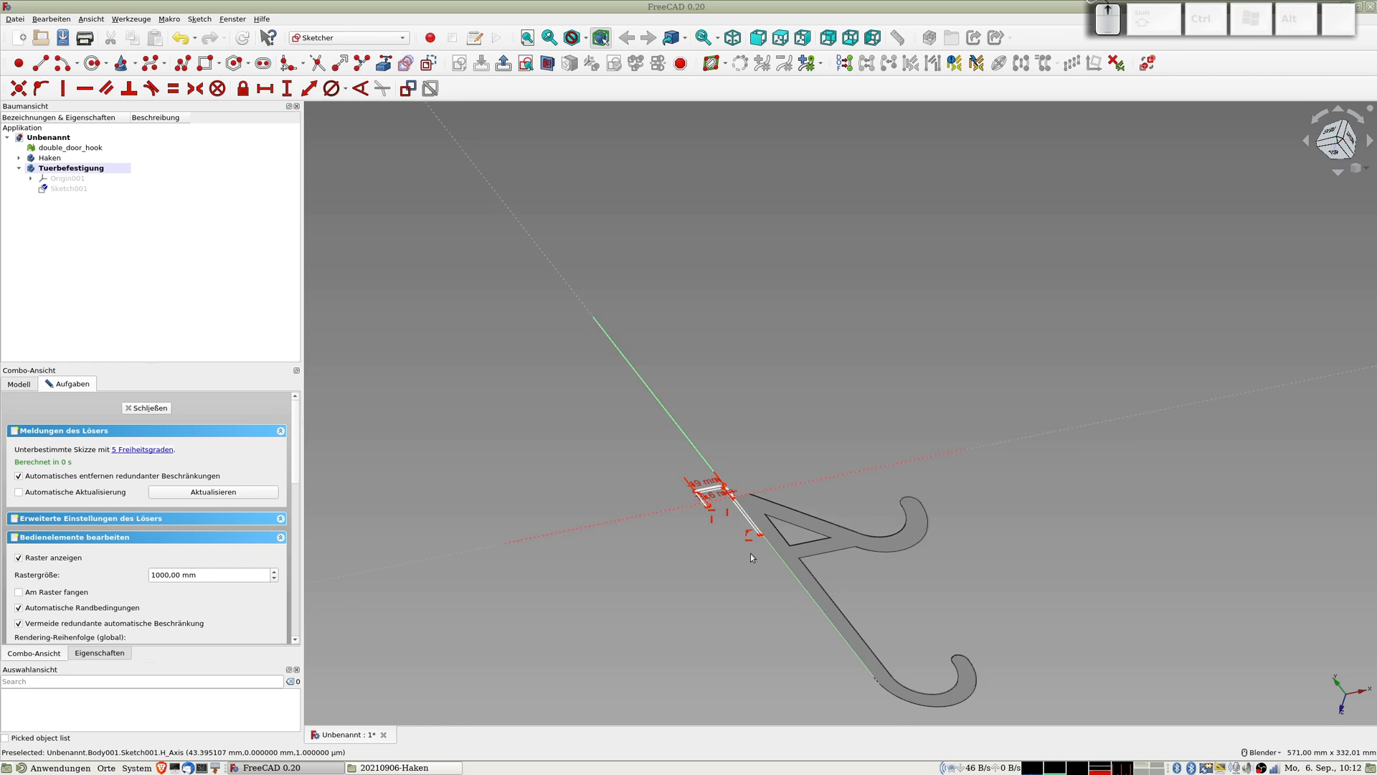
pyautogui.scroll(10, 750, 553)
pyautogui.moveTo(743, 202); pyautogui.dragTo(743, 187, button='middle')
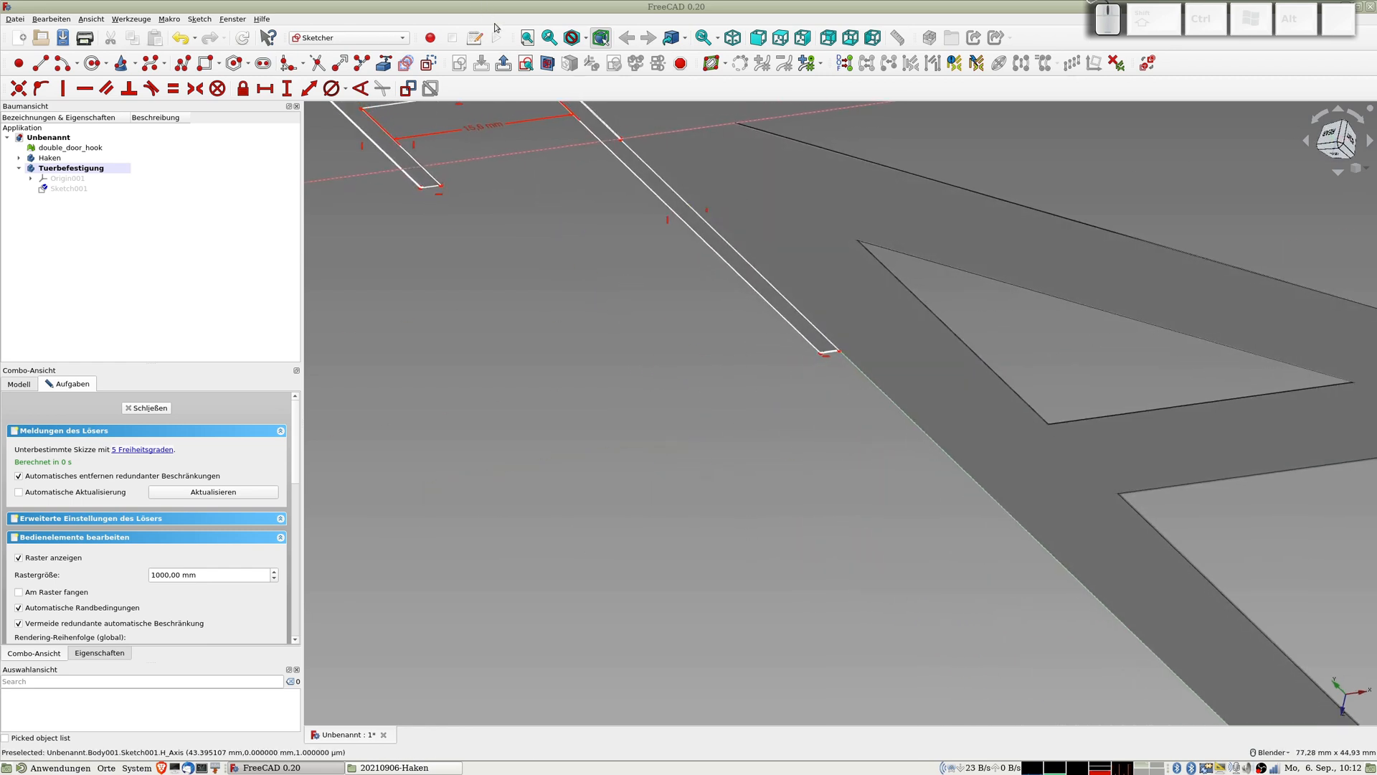
pyautogui.click(547, 64)
pyautogui.moveTo(615, 118)
pyautogui.mouseDown(button='middle')
pyautogui.moveTo(653, 204)
pyautogui.moveTo(743, 132)
pyautogui.mouseUp(button='middle')
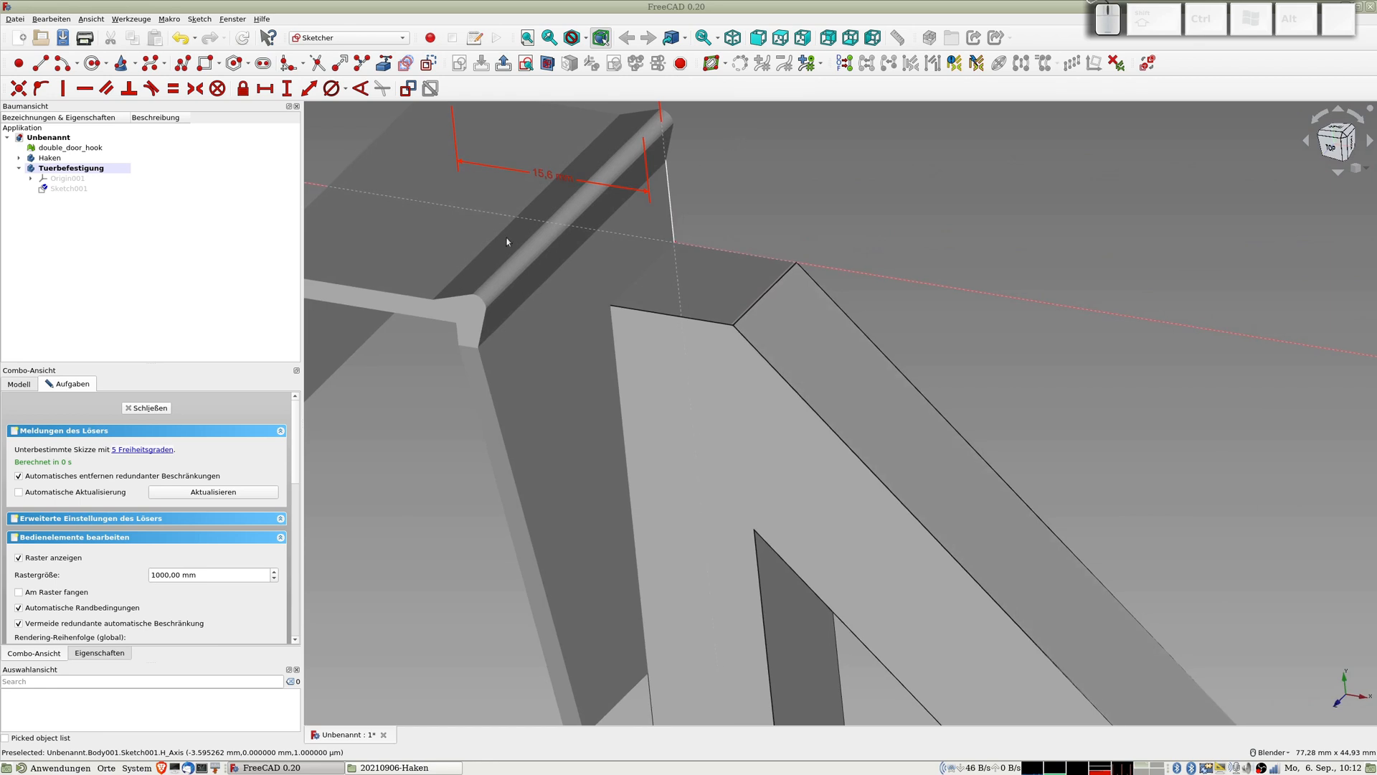
pyautogui.press('1')
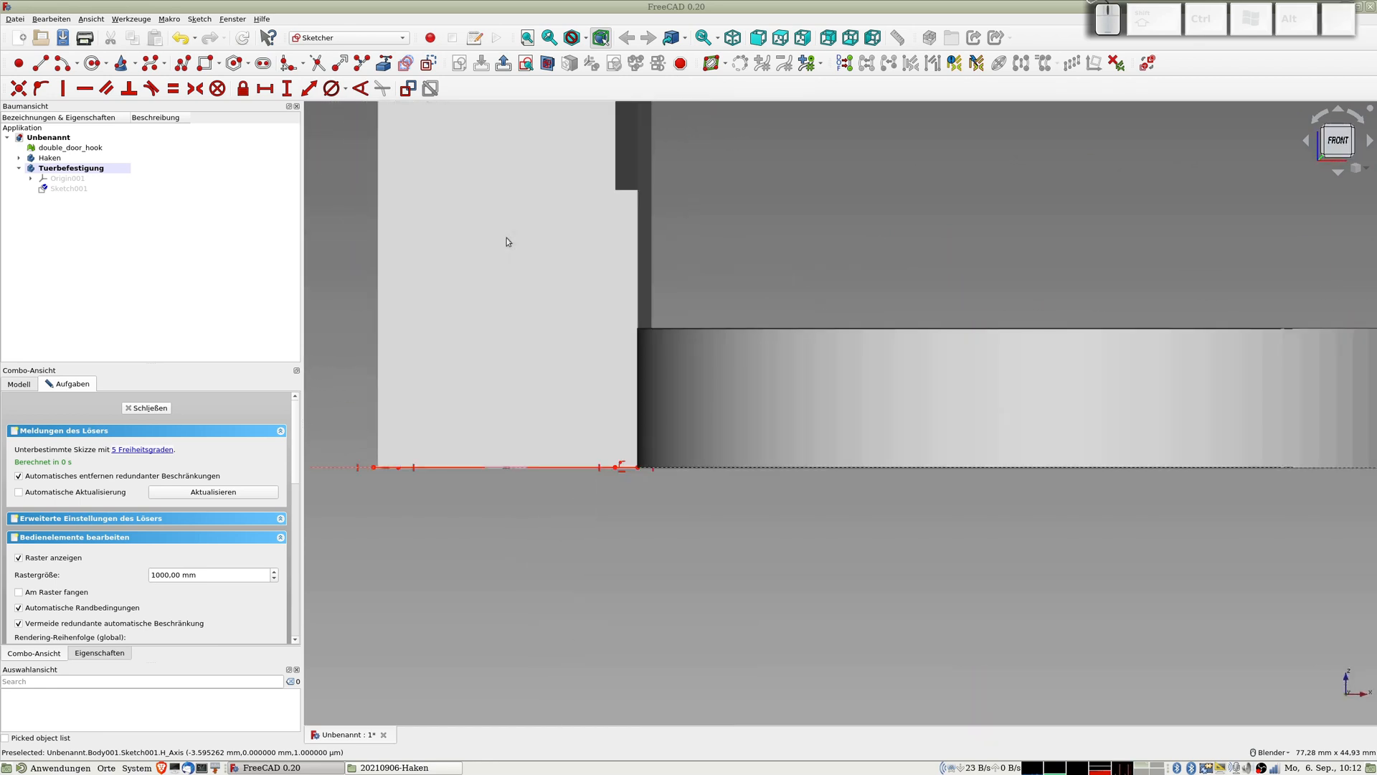
pyautogui.press('2')
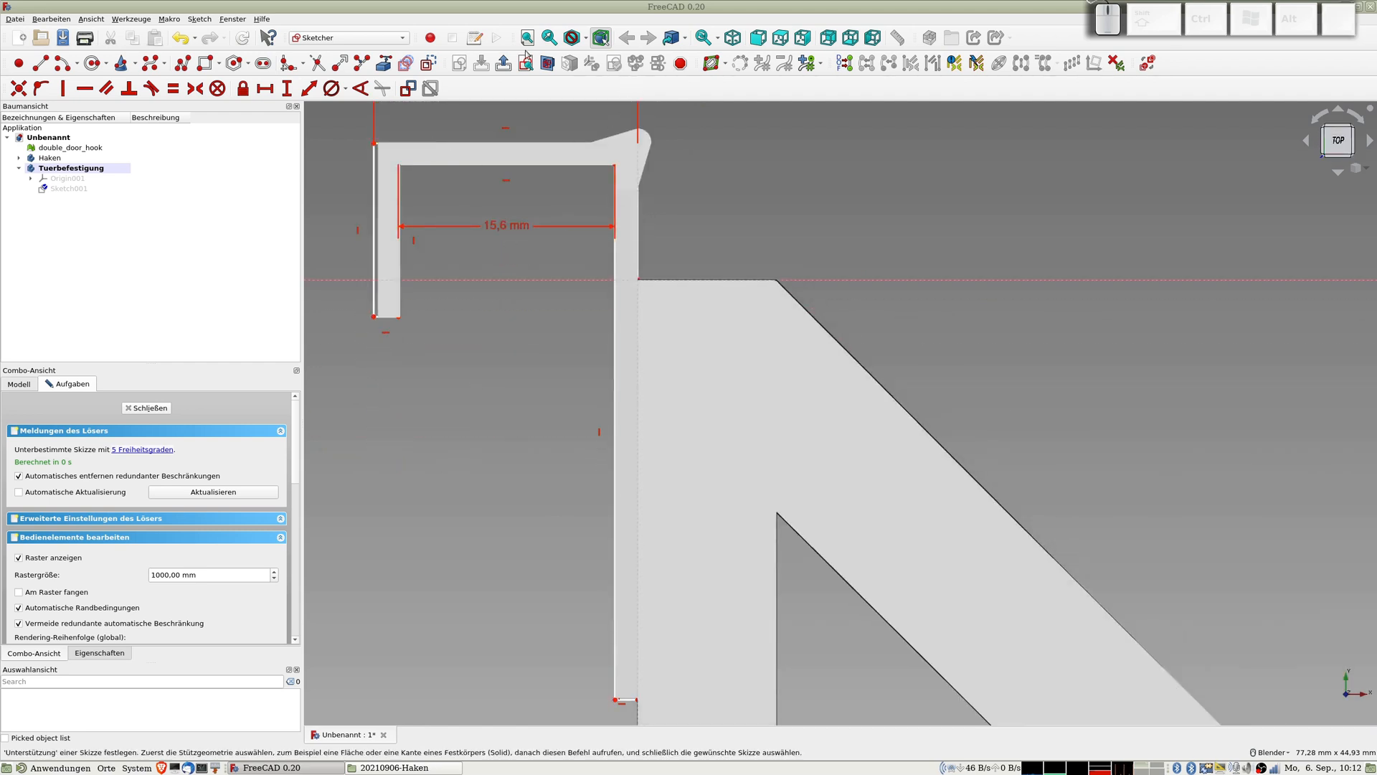
# Switch the sketch section view back on and focus on the bracket's outer corner at the mesh bulge.
pyautogui.click(547, 63)
pyautogui.keyDown('shift'); pyautogui.moveTo(633, 160); pyautogui.dragTo(605, 259, button='middle'); pyautogui.keyUp('shift')
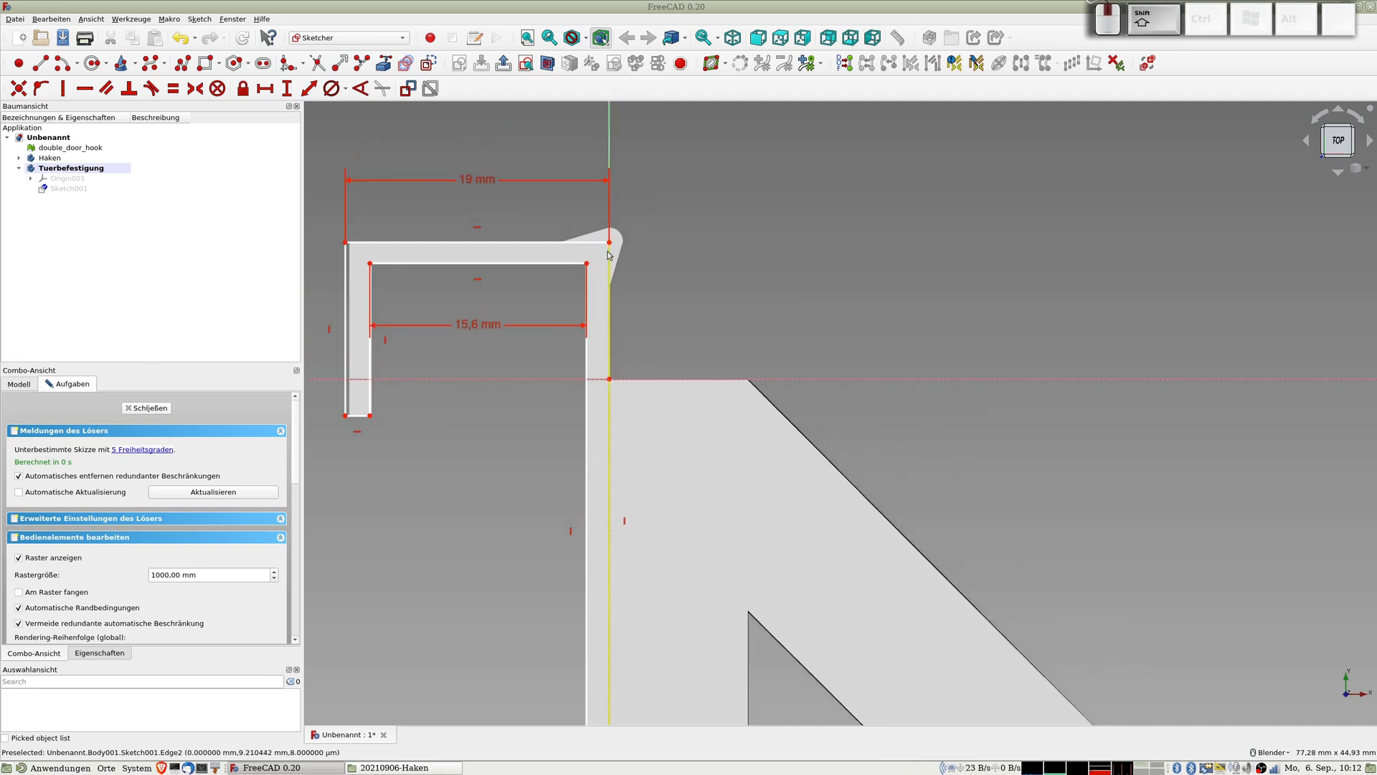
pyautogui.scroll(4, 609, 253)
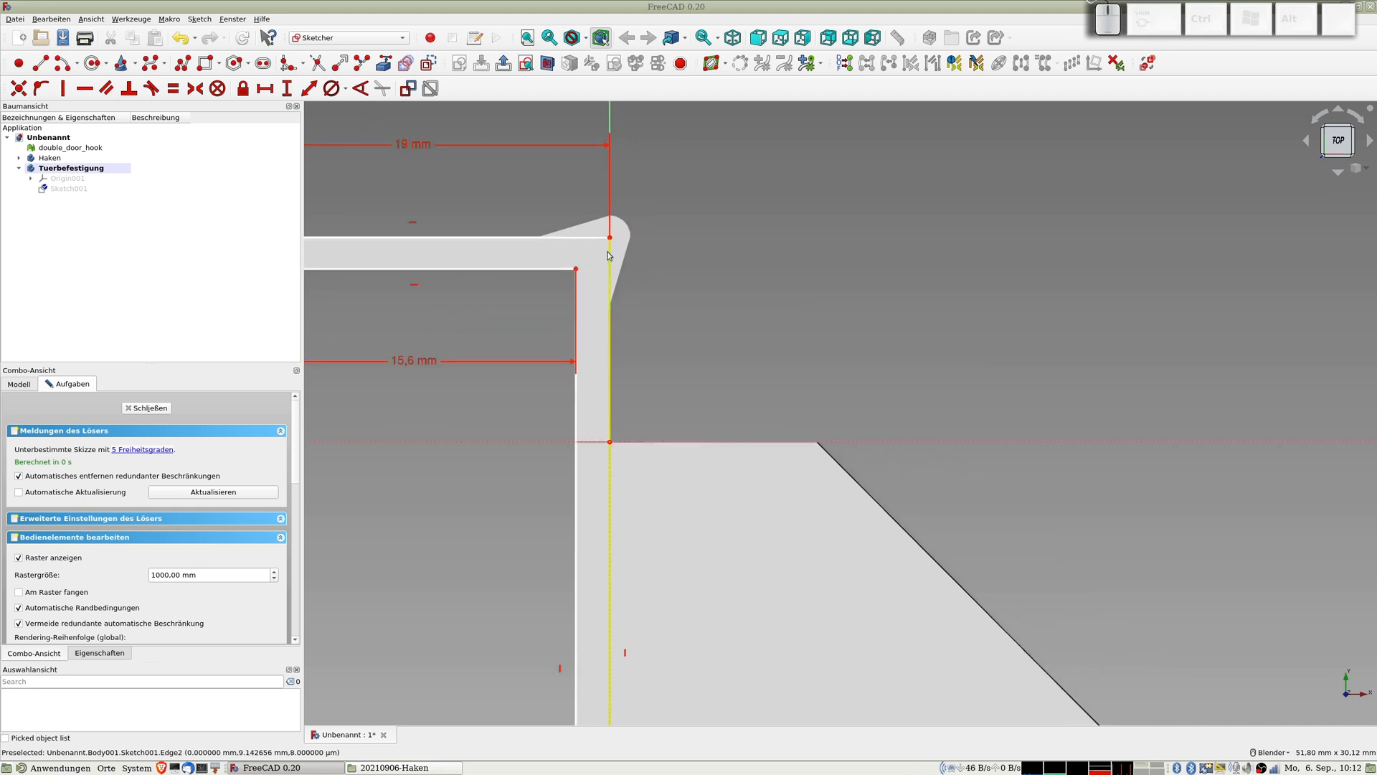
# Try a sloped line from the outer horizontal edge to the top of the mesh bulge, and delete it.
pyautogui.click(150, 67)
pyautogui.click(508, 231)
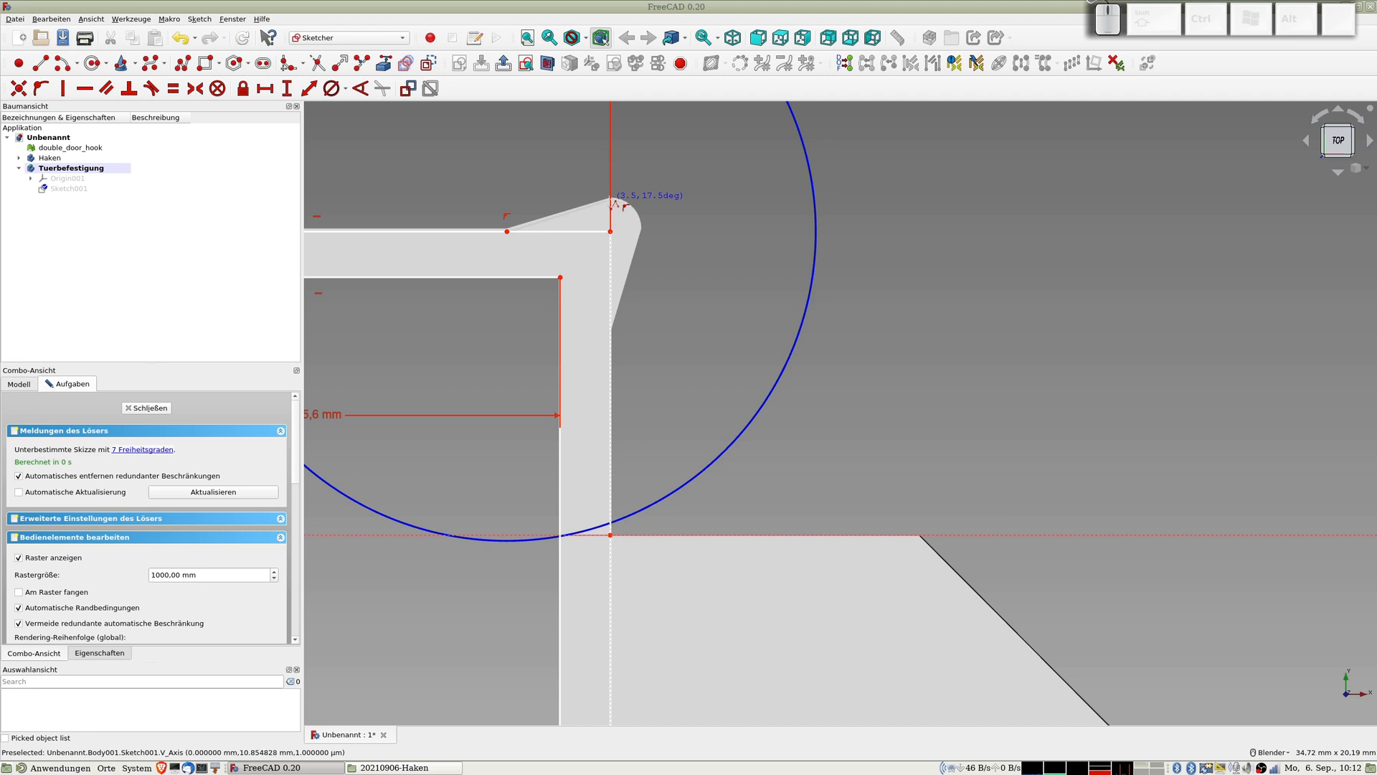
pyautogui.click(612, 200)
pyautogui.rightClick(556, 163)
pyautogui.rightClick(556, 164)
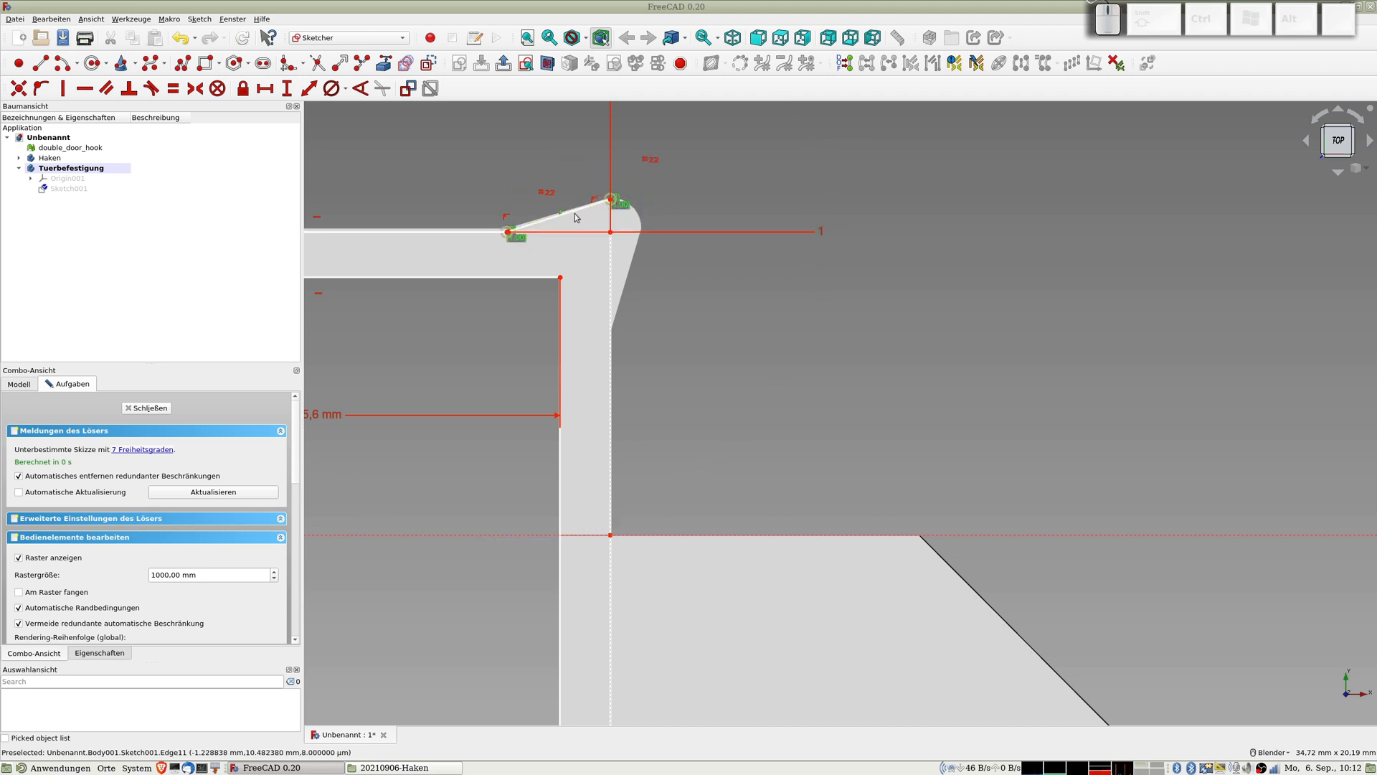
pyautogui.click(576, 215)
pyautogui.press('Delete')
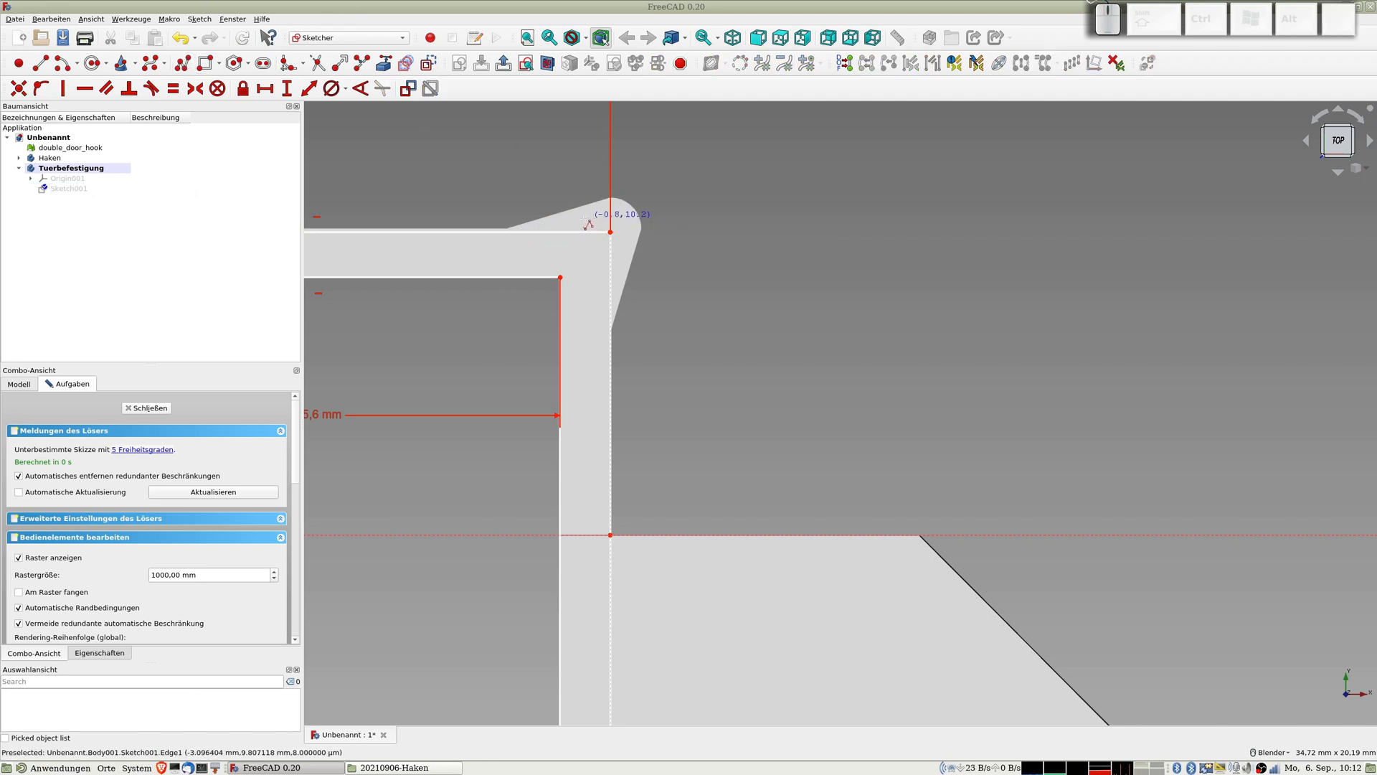
# Draw a circle in the bulge at the bracket's outer corner and delete its centre's constraint to the vertical axis.
pyautogui.click(92, 63)
pyautogui.click(611, 222)
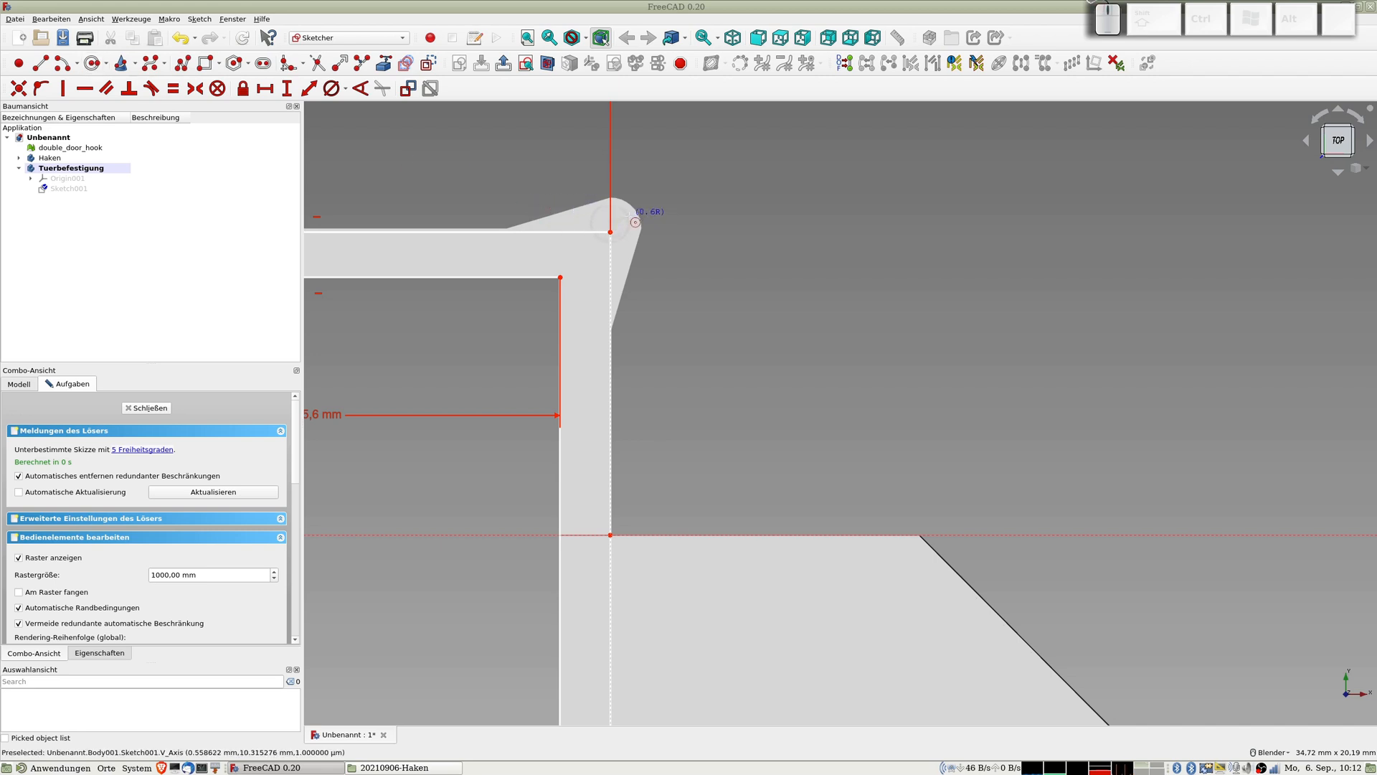
pyautogui.click(641, 222)
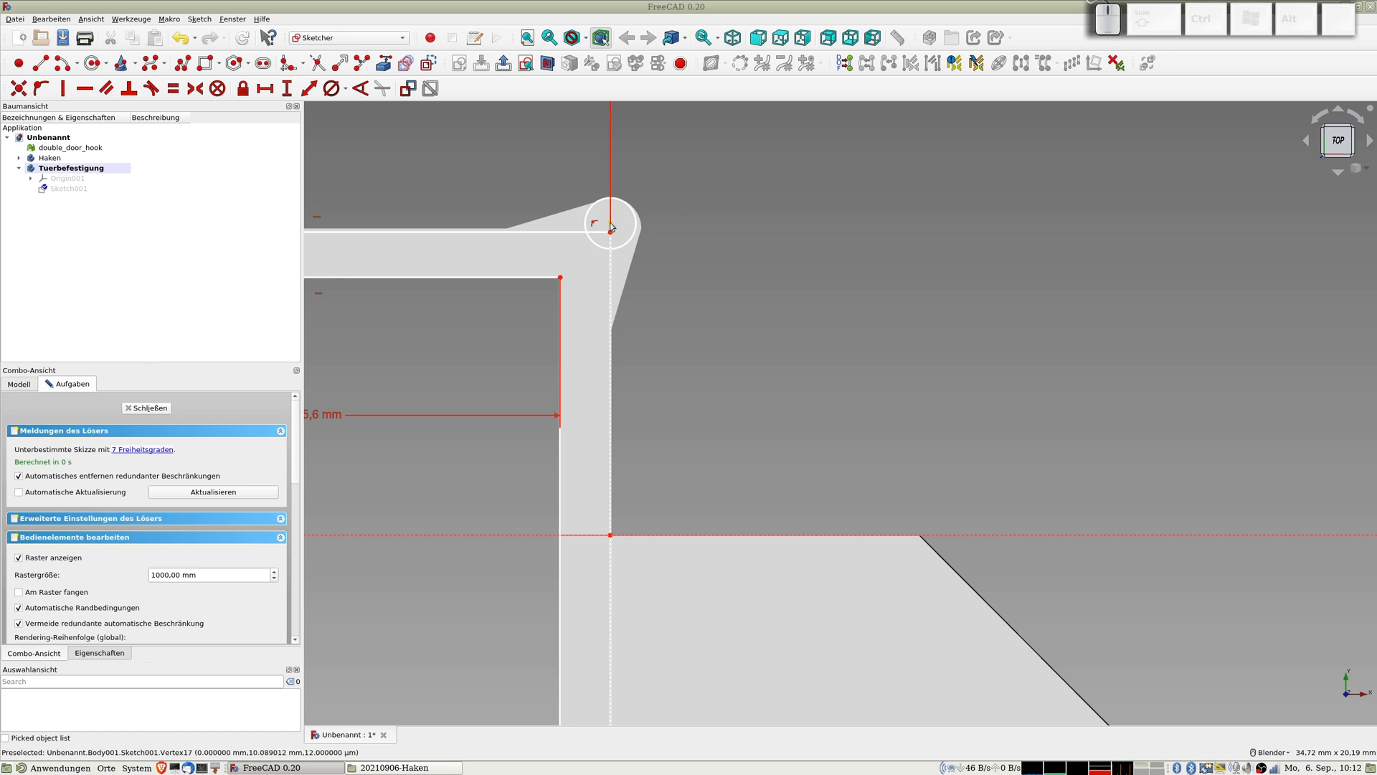
pyautogui.click(608, 224)
pyautogui.press('Delete')
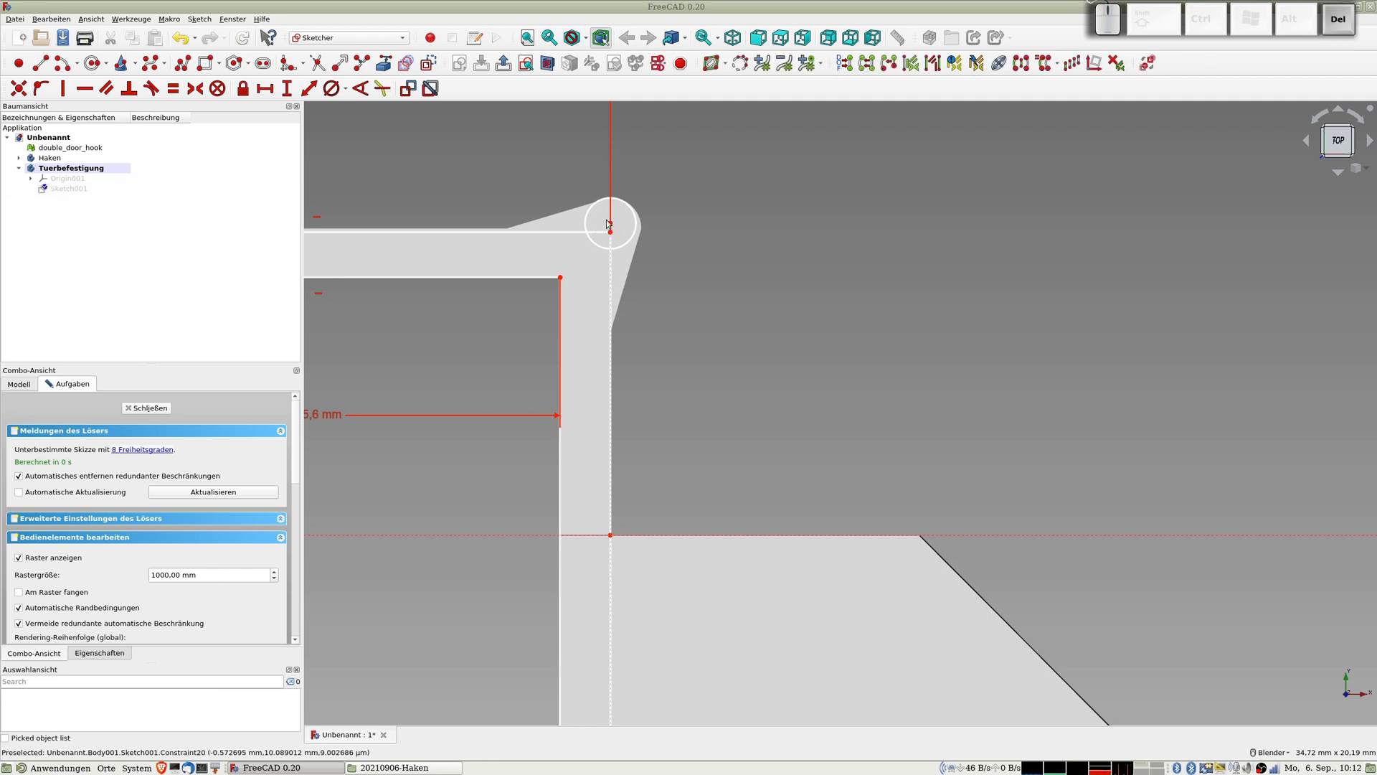
# Make the circle's centre coincident with the bracket's outer corner and resize it to about 2 mm in diameter to match the bulge.
pyautogui.moveTo(608, 223); pyautogui.dragTo(614, 231)
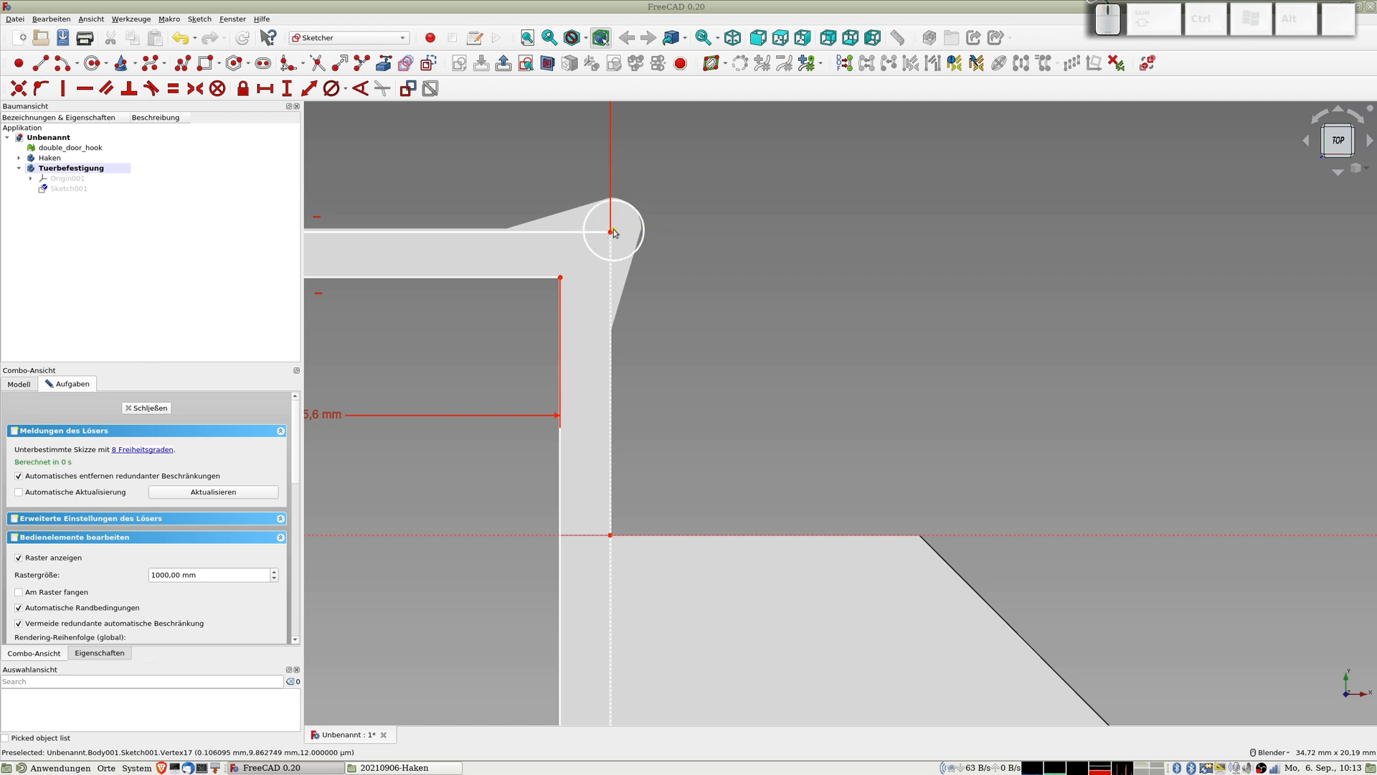
pyautogui.click(614, 231)
pyautogui.click(611, 232)
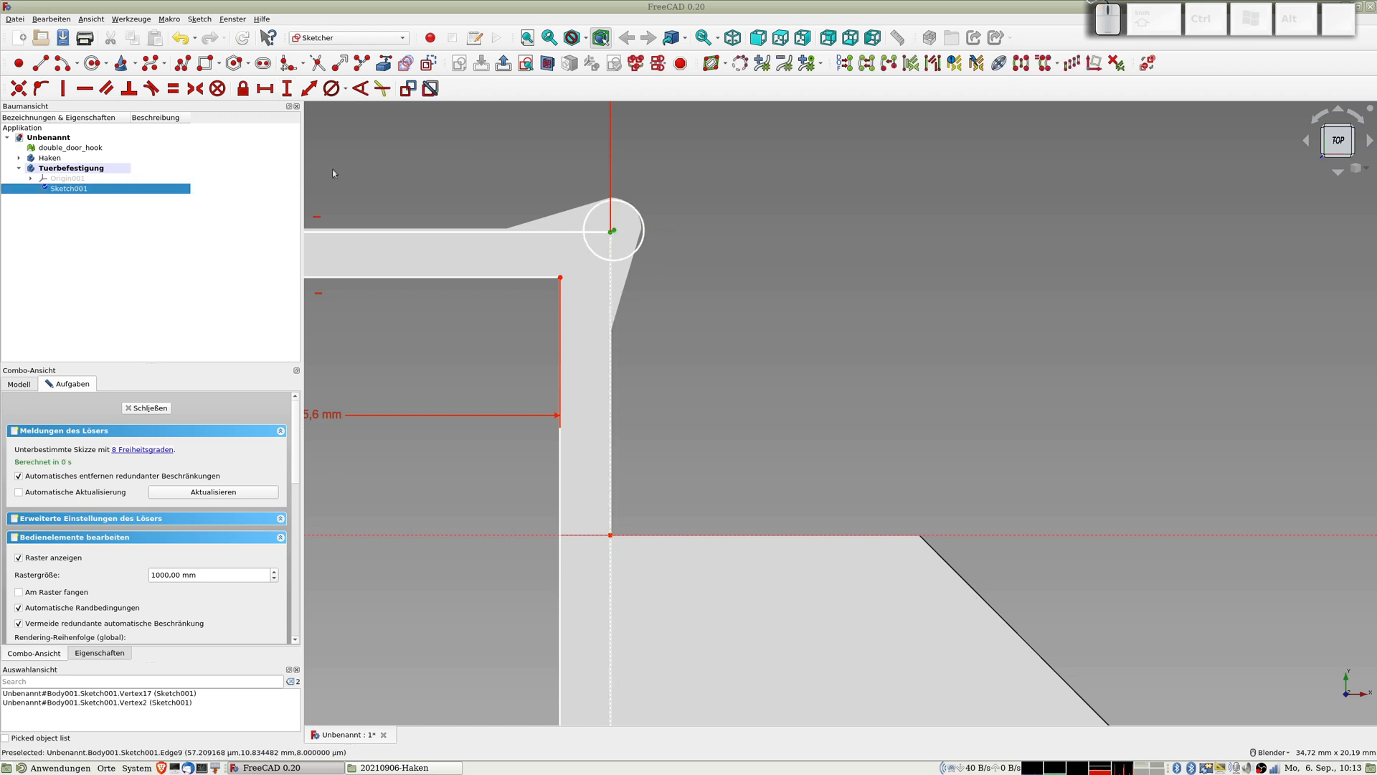
pyautogui.press('c')
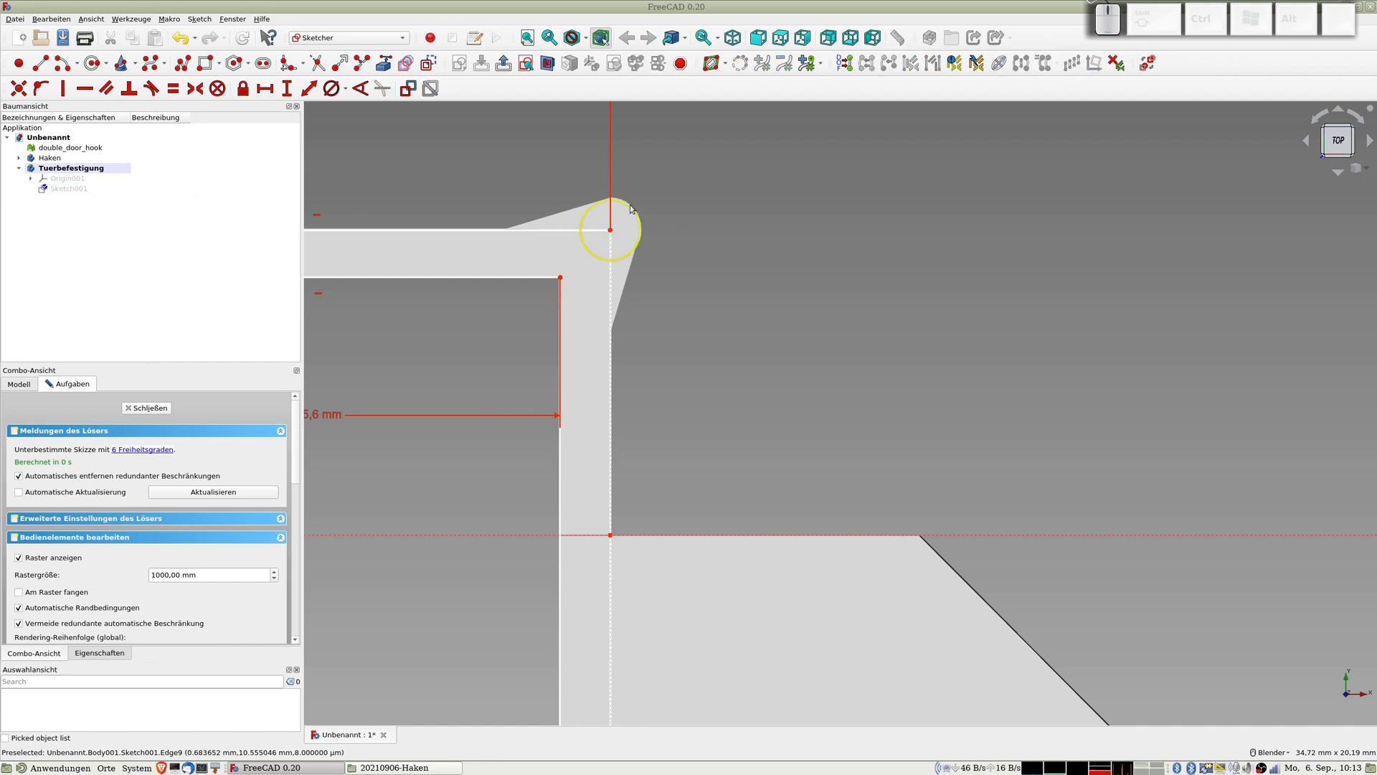
pyautogui.moveTo(633, 207); pyautogui.dragTo(631, 210)
# Draw two sloped lines along the bulge, from the outer horizontal and vertical edges to the circle.
pyautogui.click(41, 88)
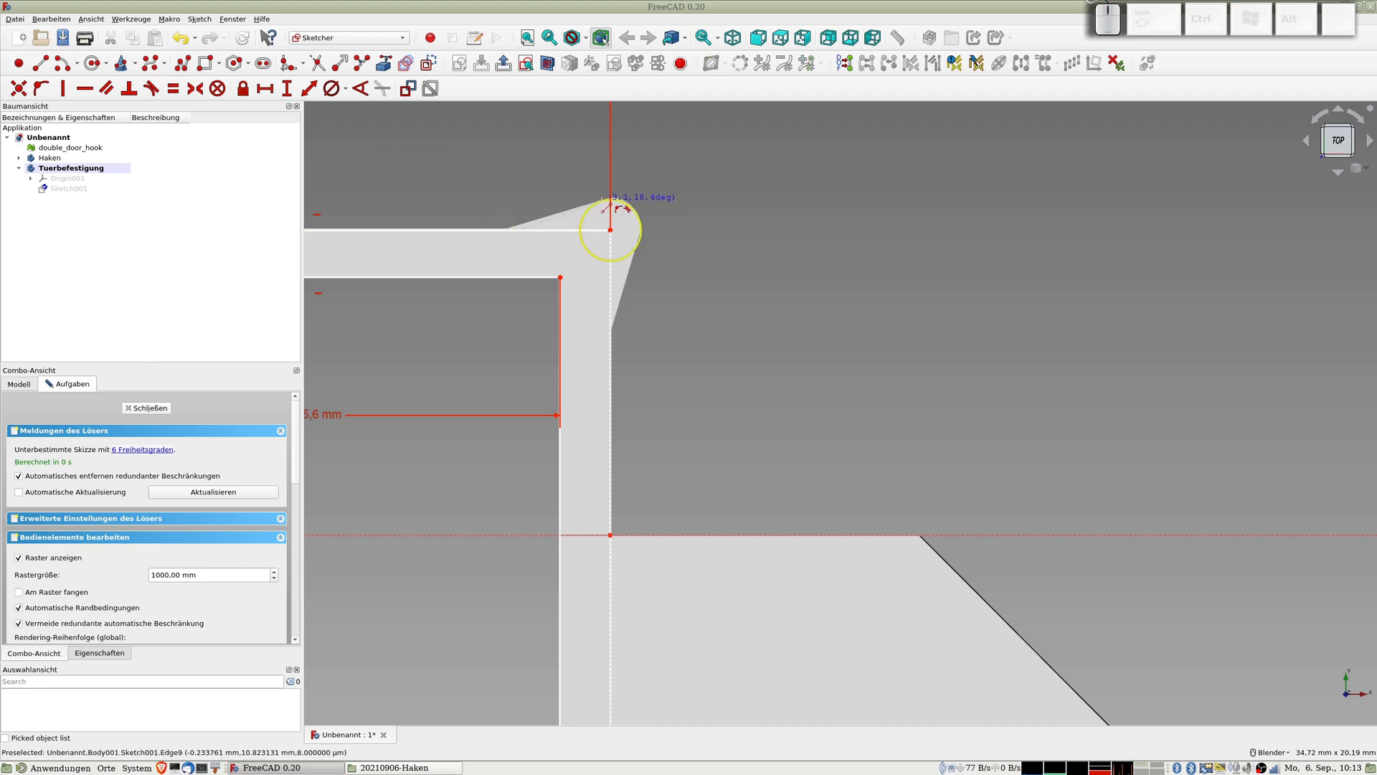
pyautogui.click(606, 208)
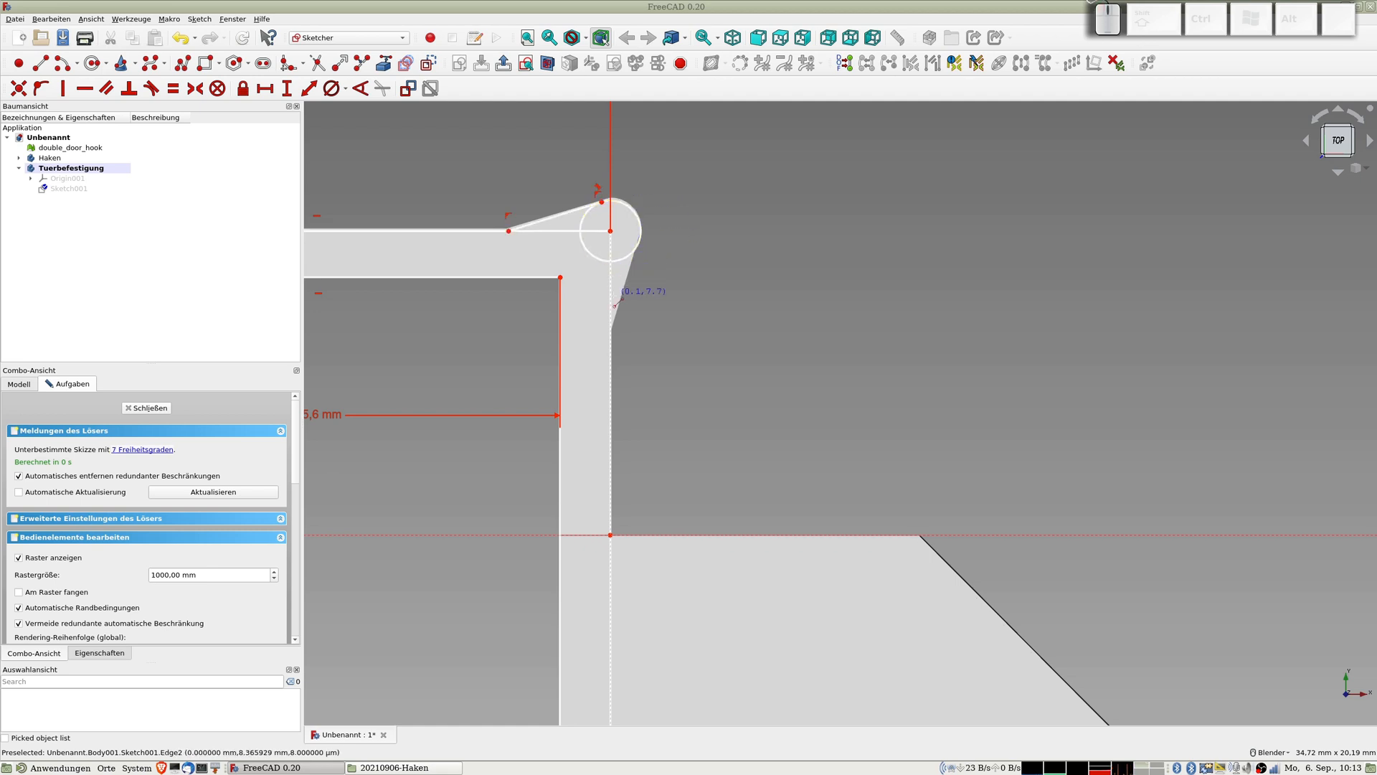
pyautogui.click(610, 328)
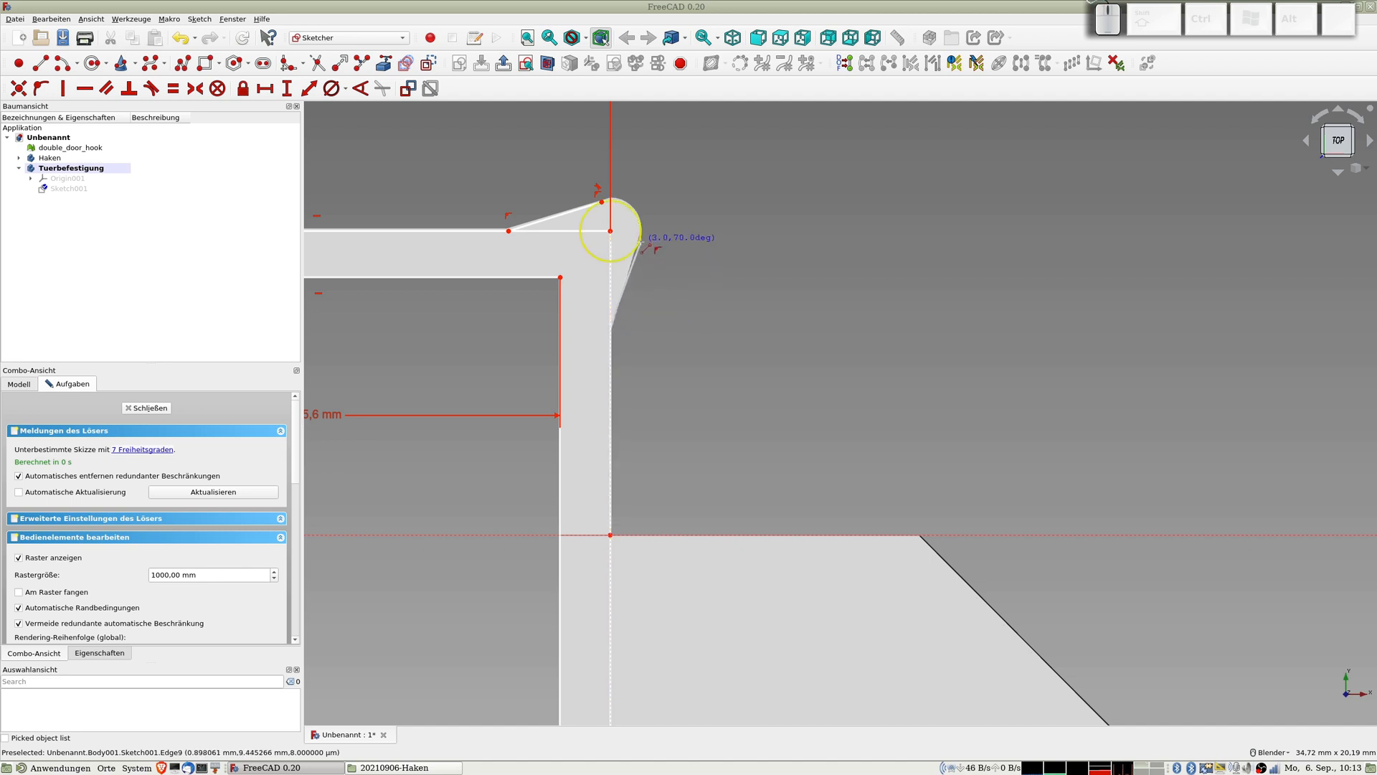
pyautogui.click(641, 243)
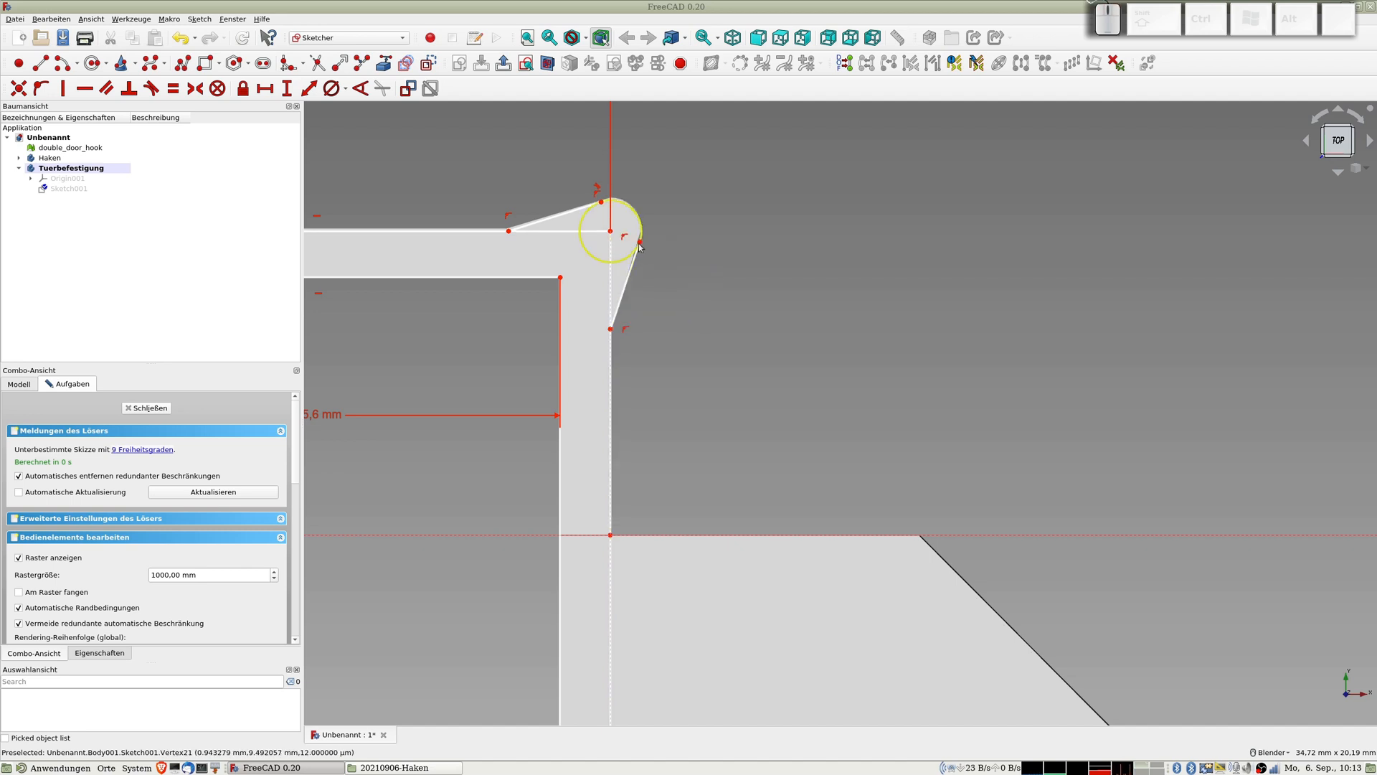
# Constrain the sloped line rising from the vertical edge tangent to the circle.
pyautogui.click(641, 252)
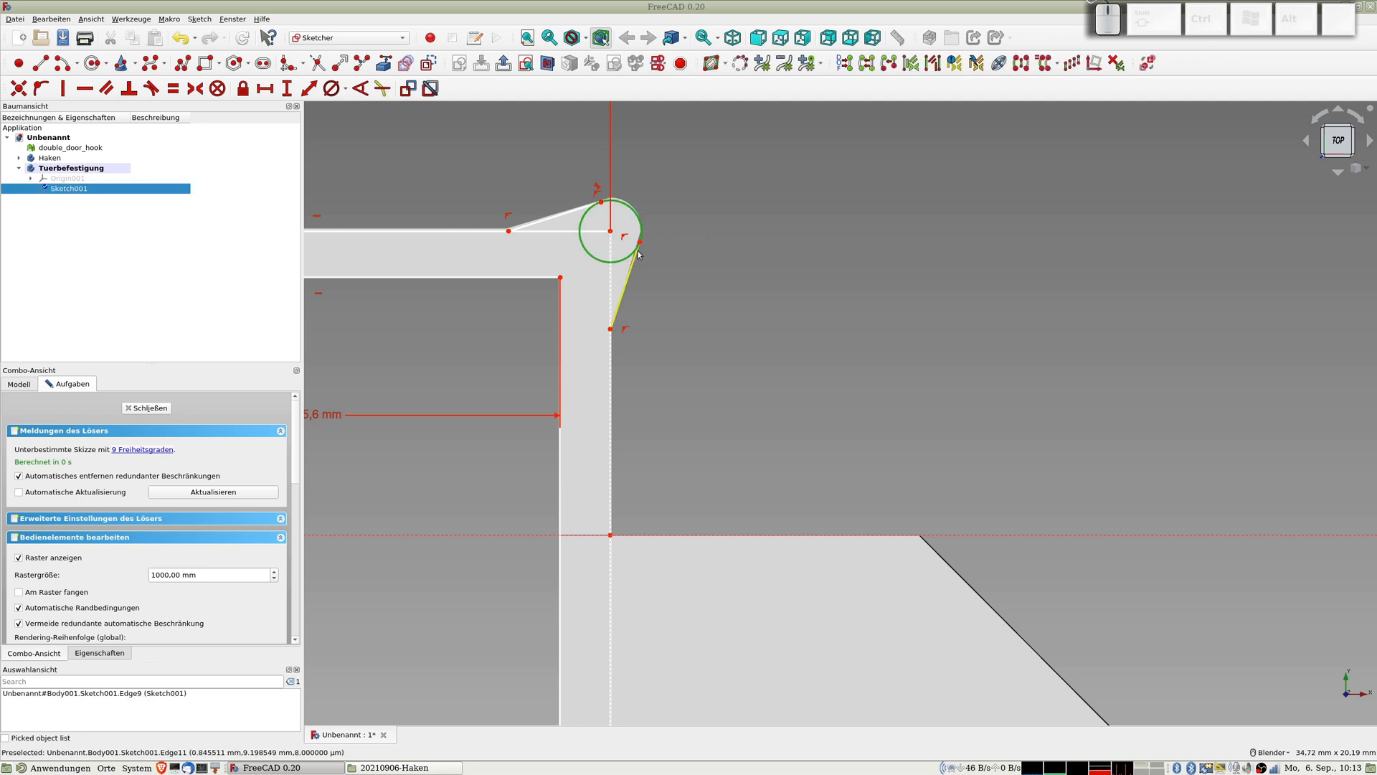
pyautogui.click(635, 265)
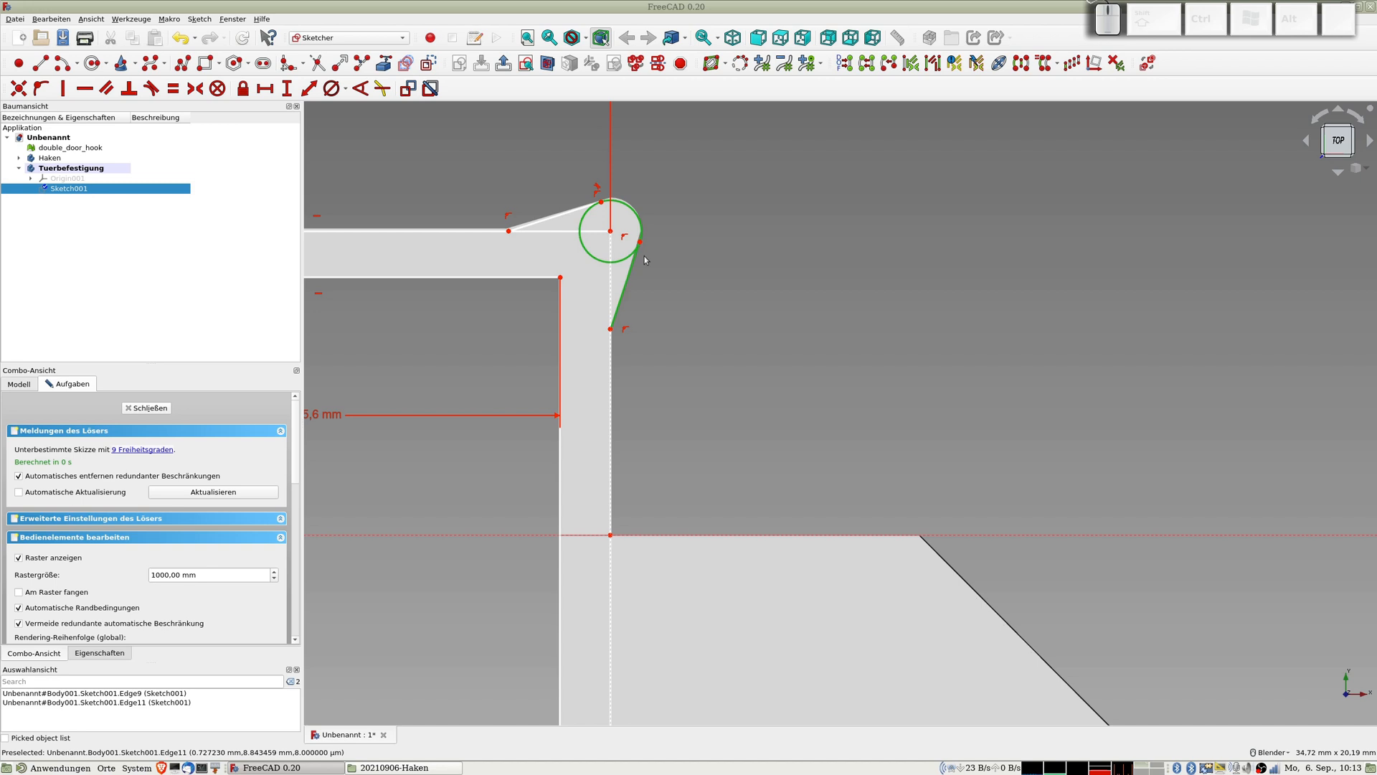
pyautogui.press('t')
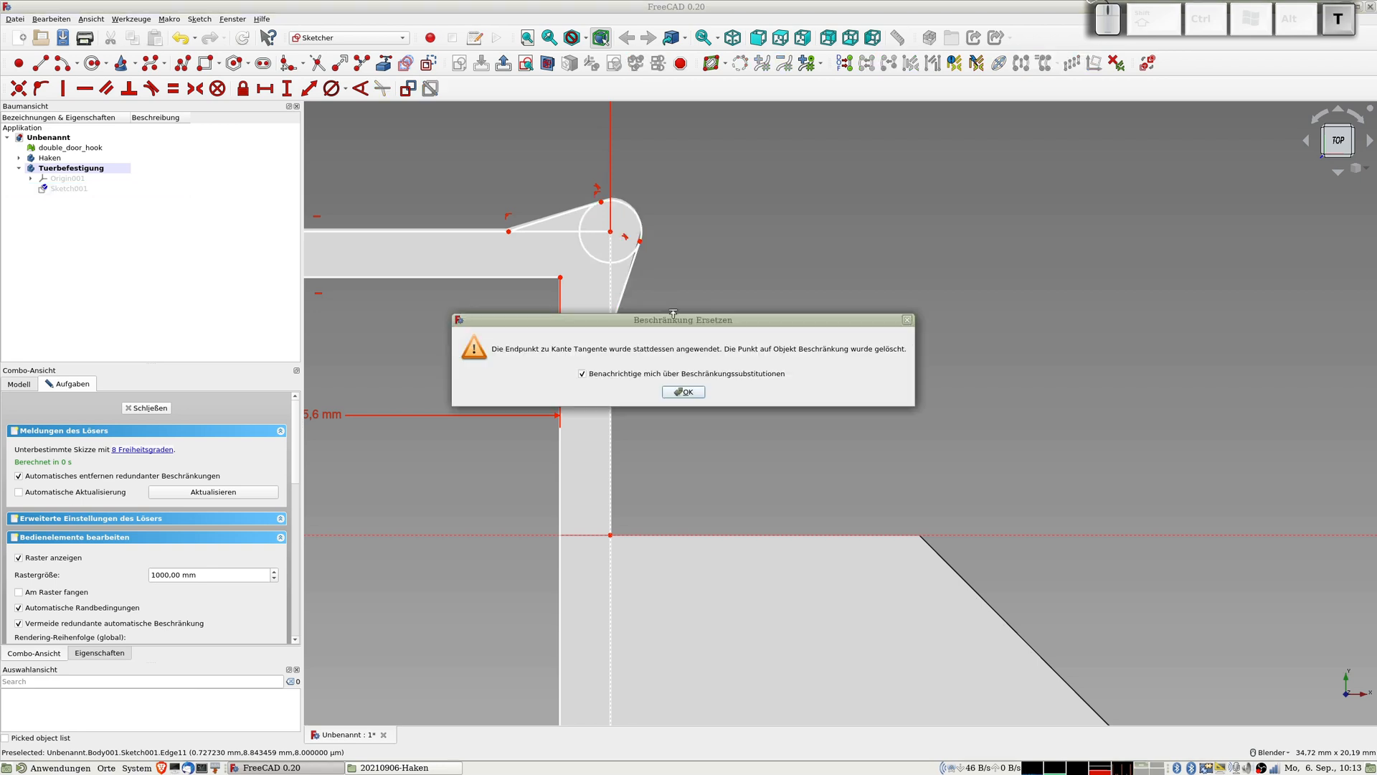
pyautogui.click(683, 393)
# Shift the tangent point on the circle and the other sloped line's start point to match the mesh outline.
pyautogui.scroll(5, 652, 243)
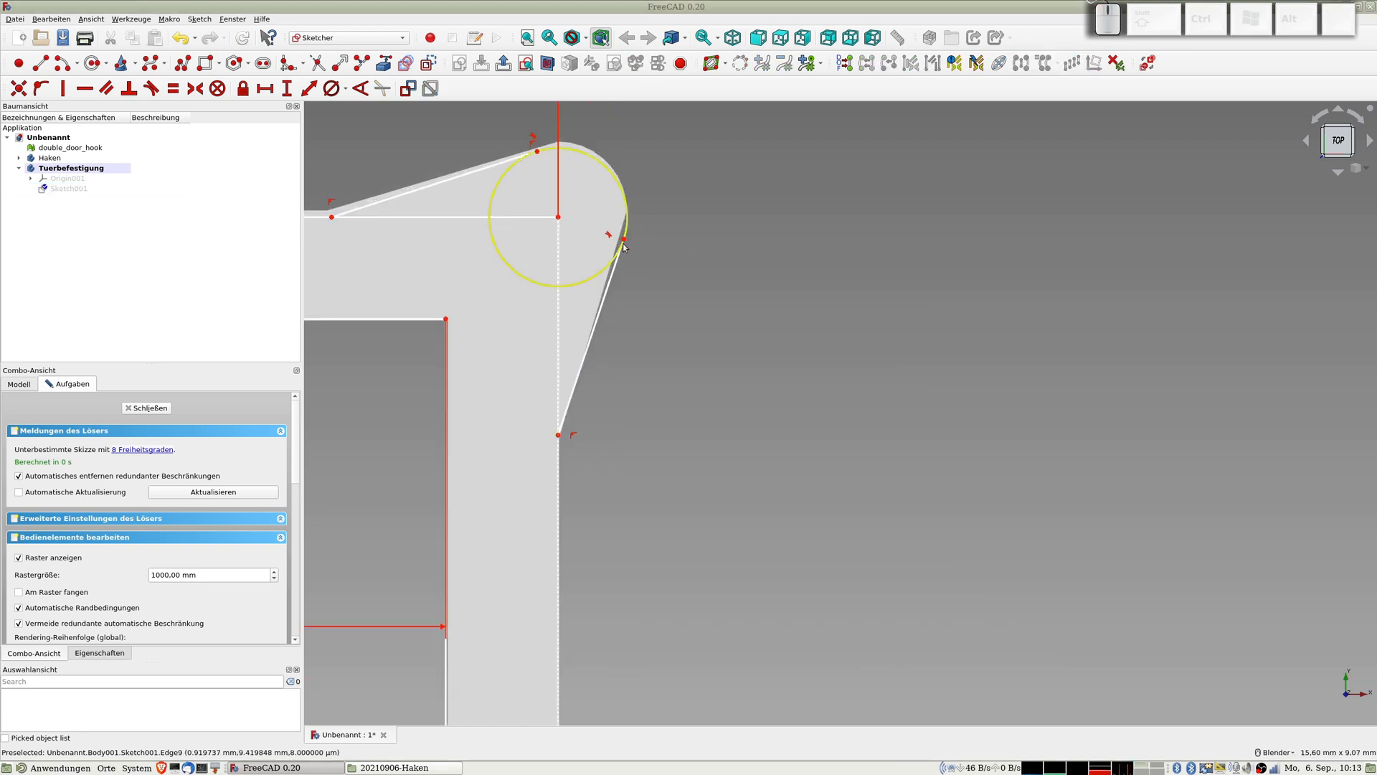
pyautogui.moveTo(623, 242); pyautogui.dragTo(623, 234)
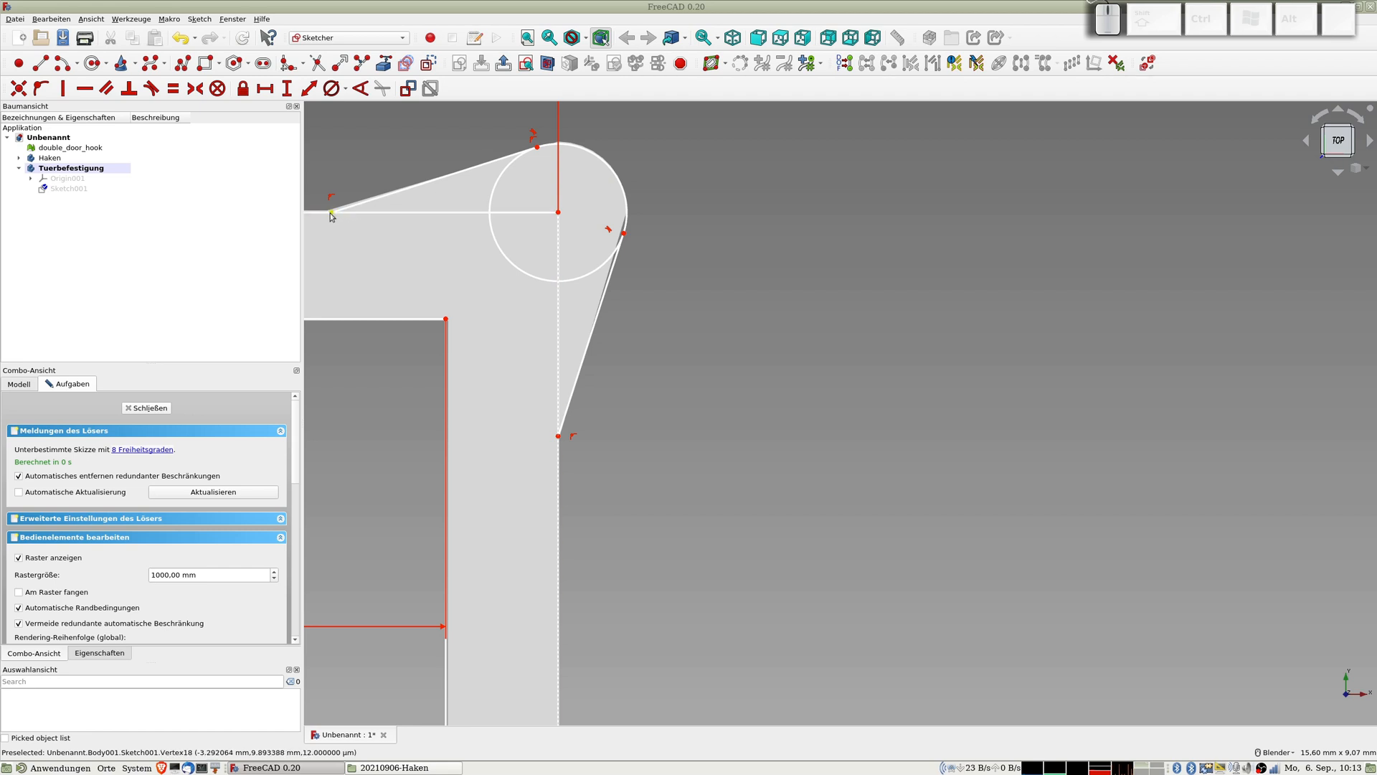
pyautogui.moveTo(330, 215); pyautogui.dragTo(326, 215)
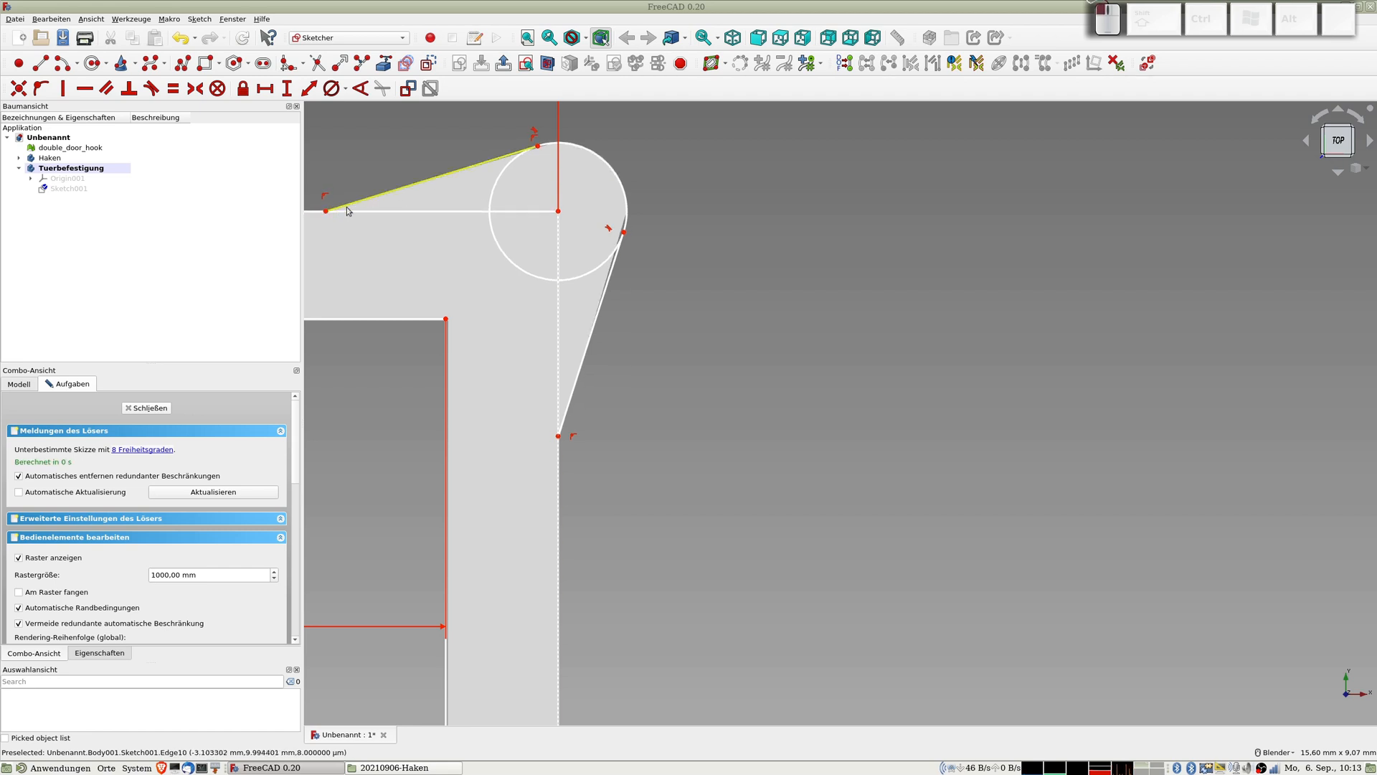
# Try to trim the outer horizontal edge inside the bulge and reposition its end, and undo it.
pyautogui.scroll(-6, 353, 213)
pyautogui.keyDown('shift'); pyautogui.moveTo(428, 225); pyautogui.dragTo(842, 238, button='middle'); pyautogui.keyUp('shift')
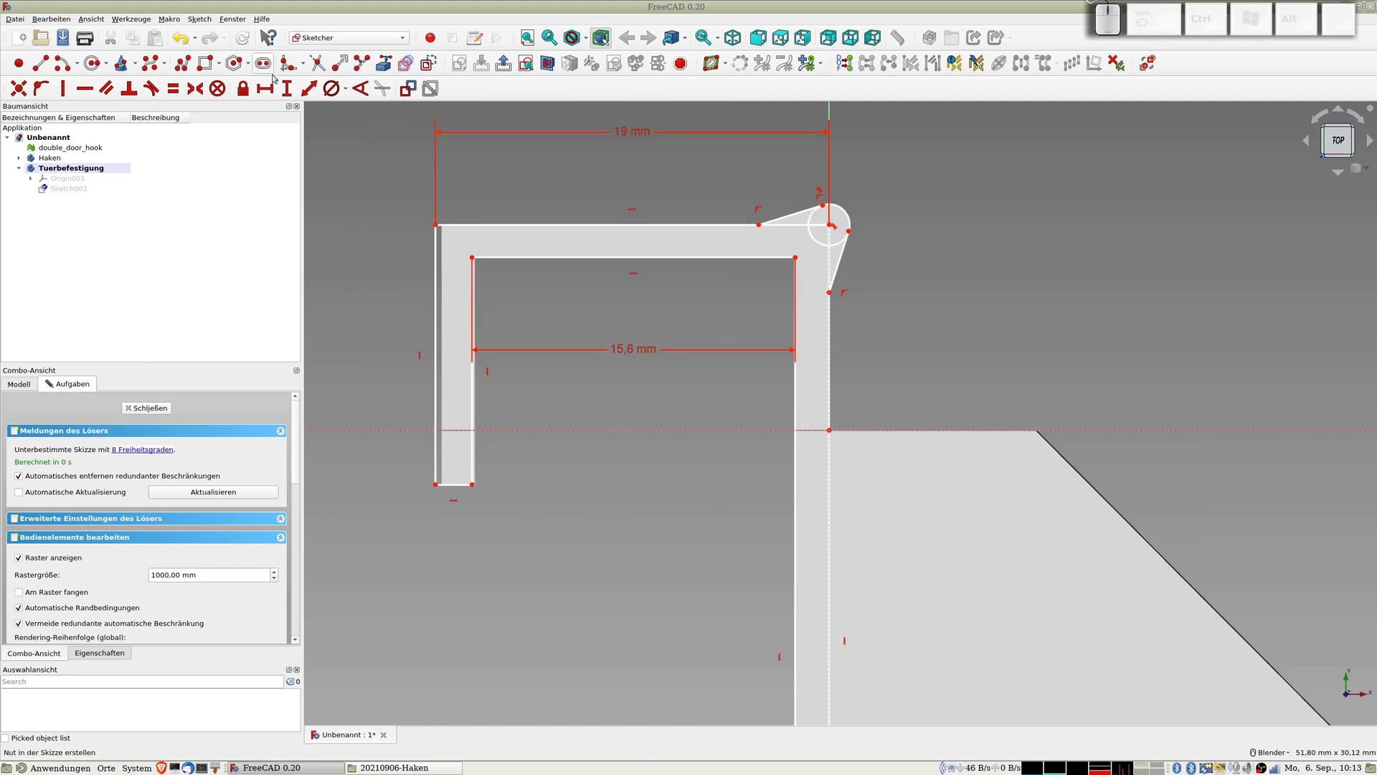
pyautogui.click(317, 63)
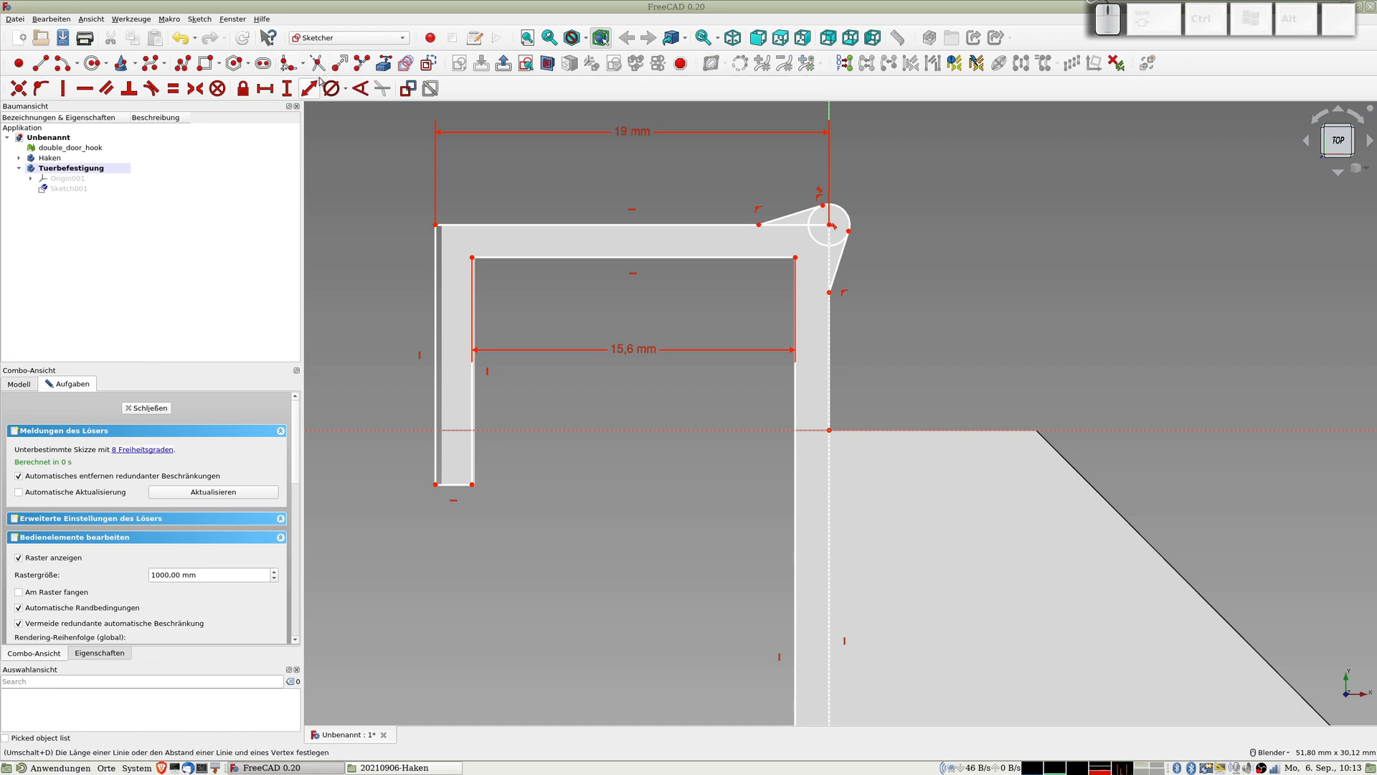
pyautogui.click(795, 226)
pyautogui.scroll(2, 810, 244)
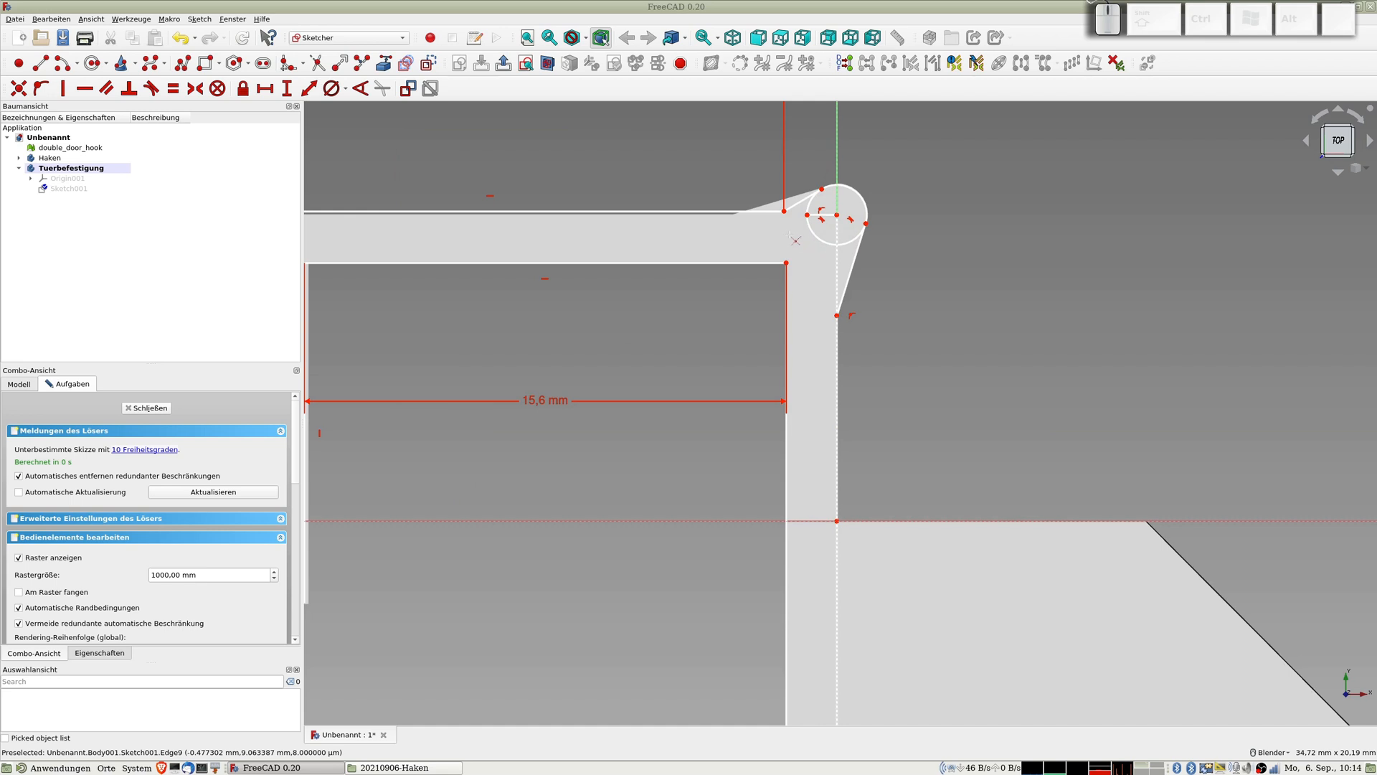
pyautogui.moveTo(785, 218); pyautogui.dragTo(742, 214)
pyautogui.hotkey('ctrl', 'z')
pyautogui.hotkey('ctrl', 'z')
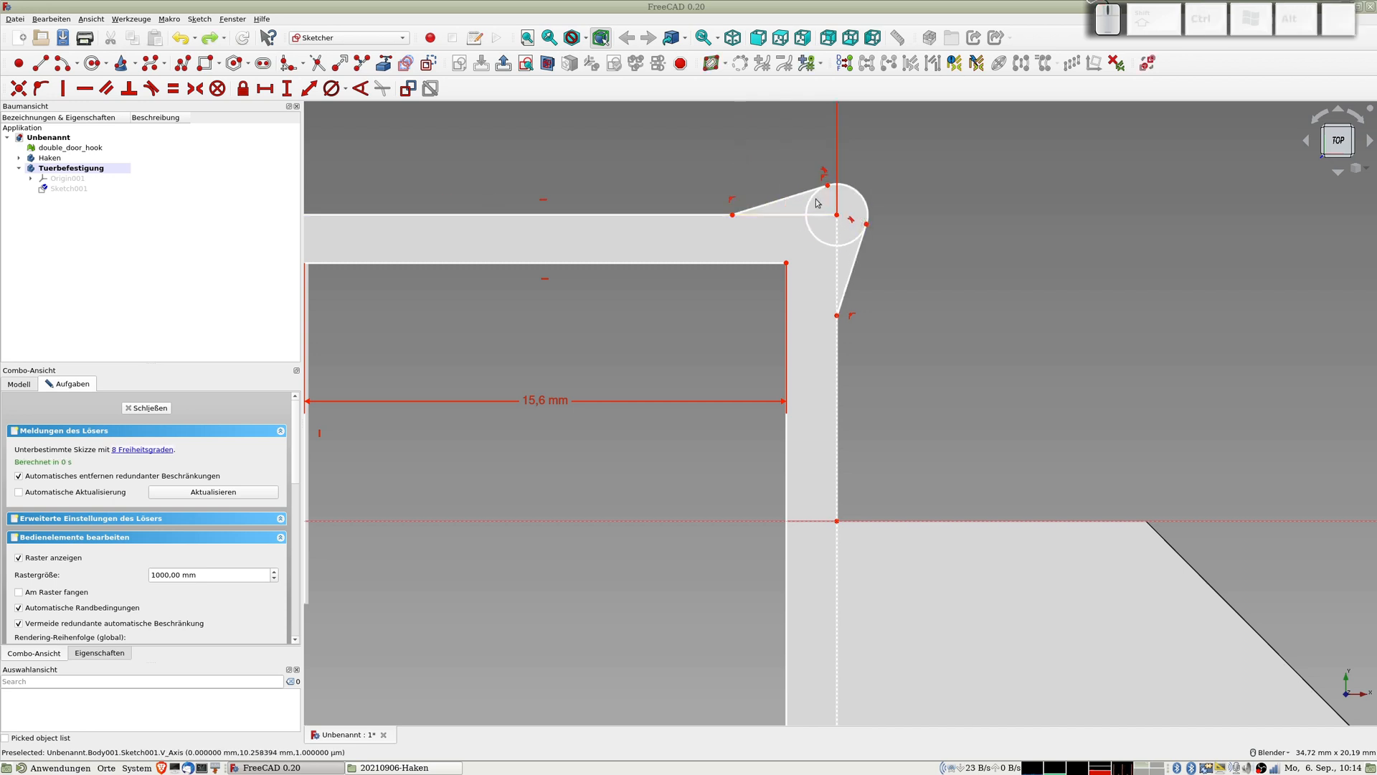
# Constrain the circle's diameter to 2 mm and lock the position of the bracket's outer corner point.
pyautogui.click(817, 201)
pyautogui.click(330, 88)
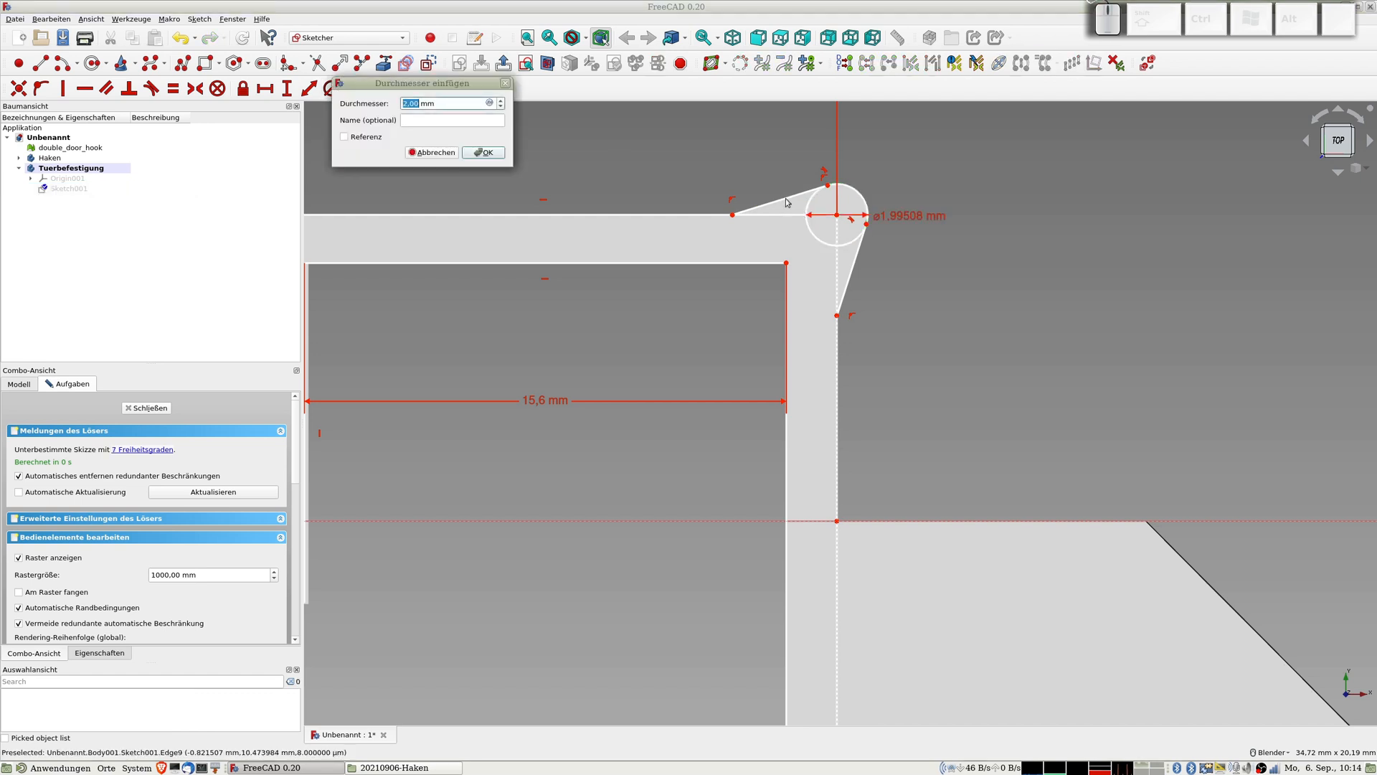
pyautogui.click(484, 153)
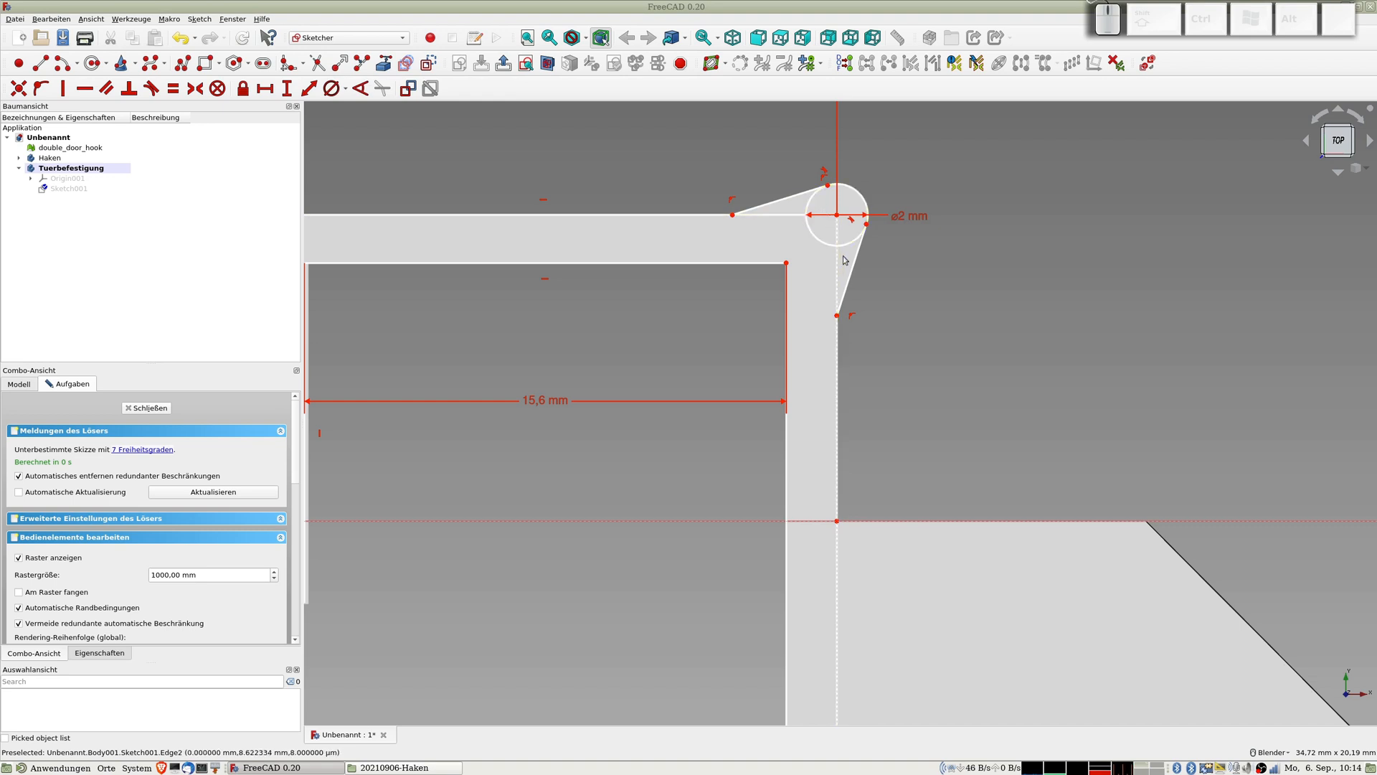
pyautogui.click(837, 215)
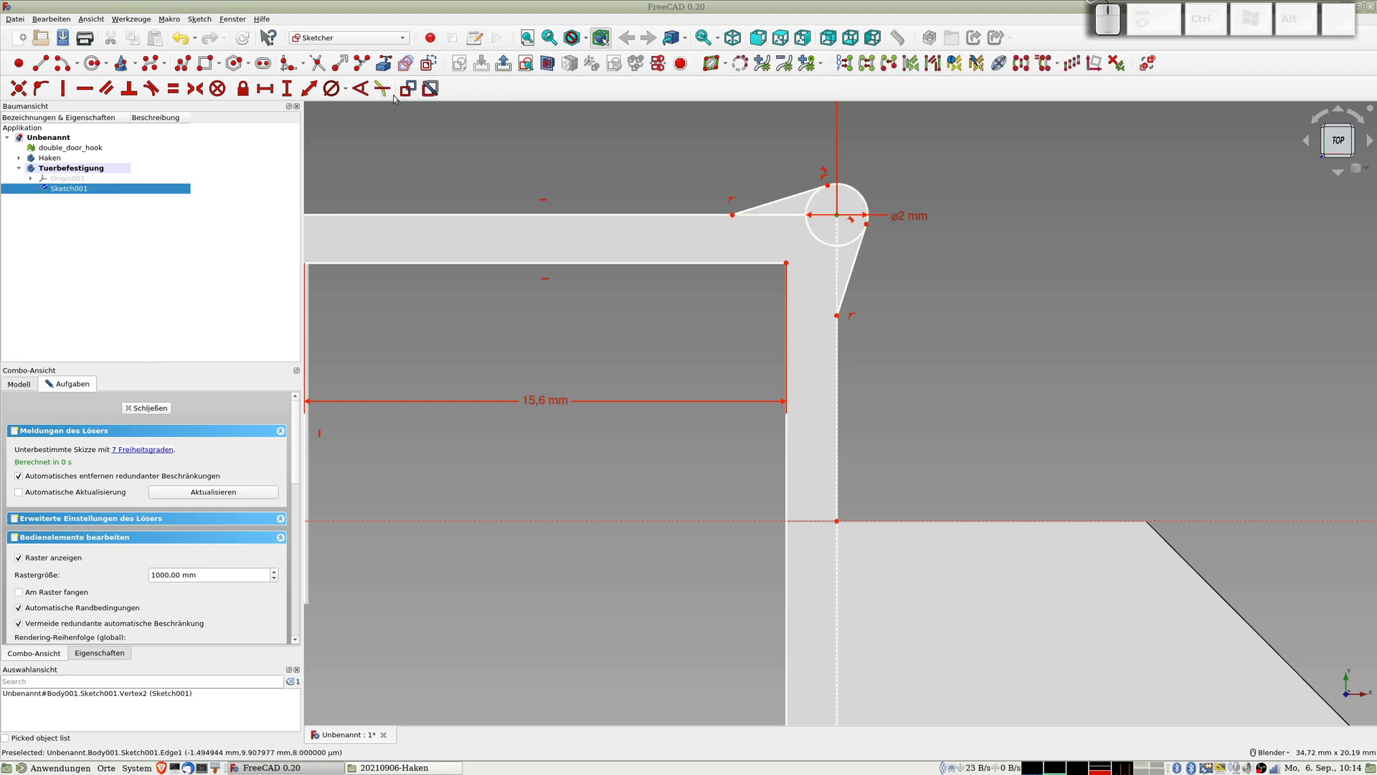
pyautogui.click(241, 92)
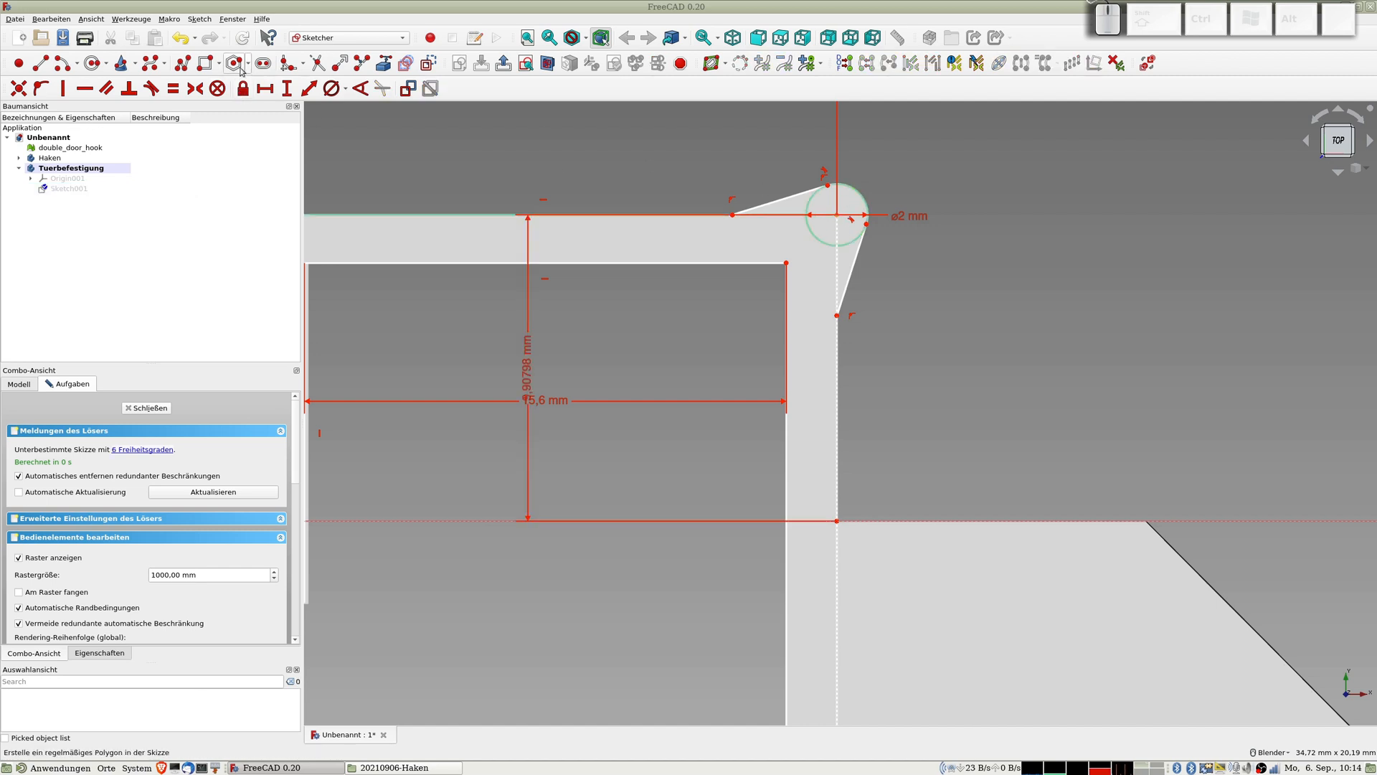
# Trim the circle down to the outer arc between the two sloped lines.
pyautogui.click(343, 88)
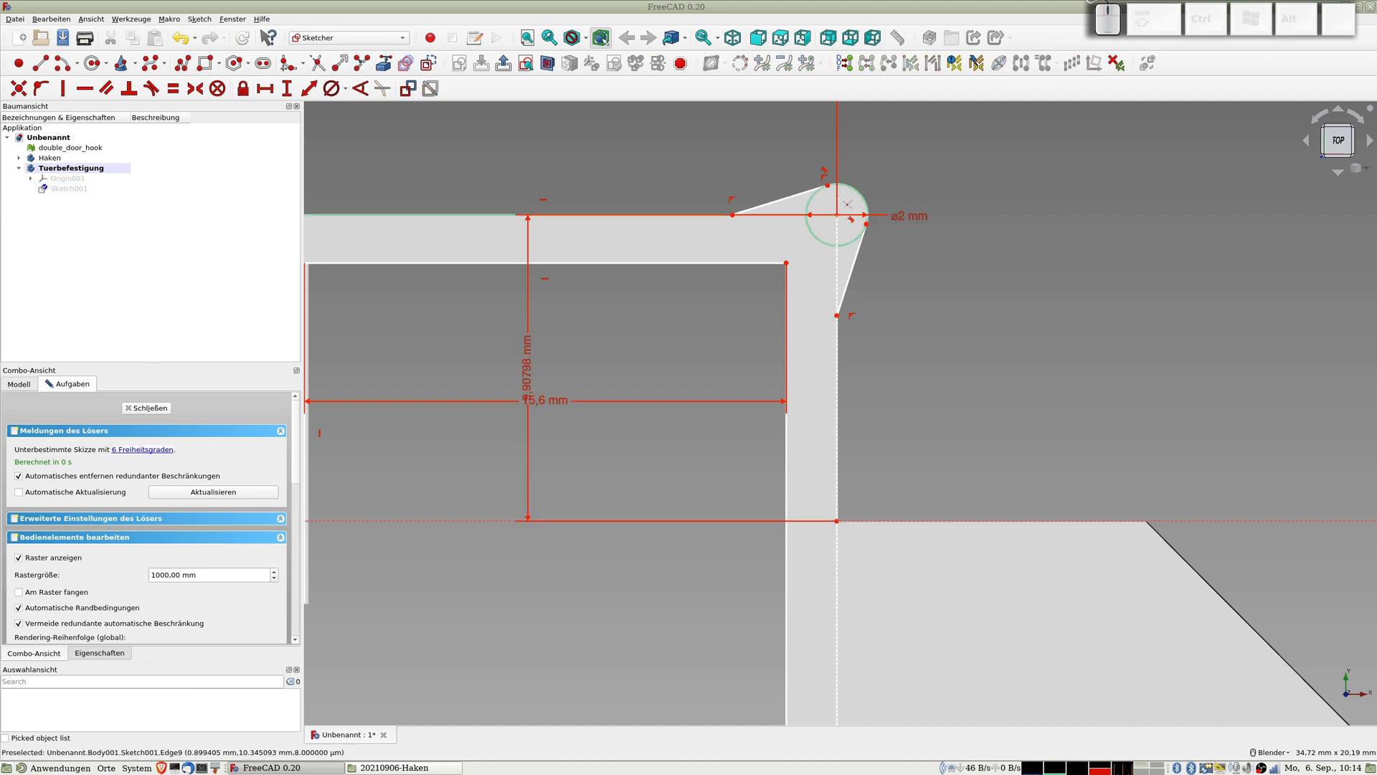
pyautogui.click(813, 194)
pyautogui.click(810, 228)
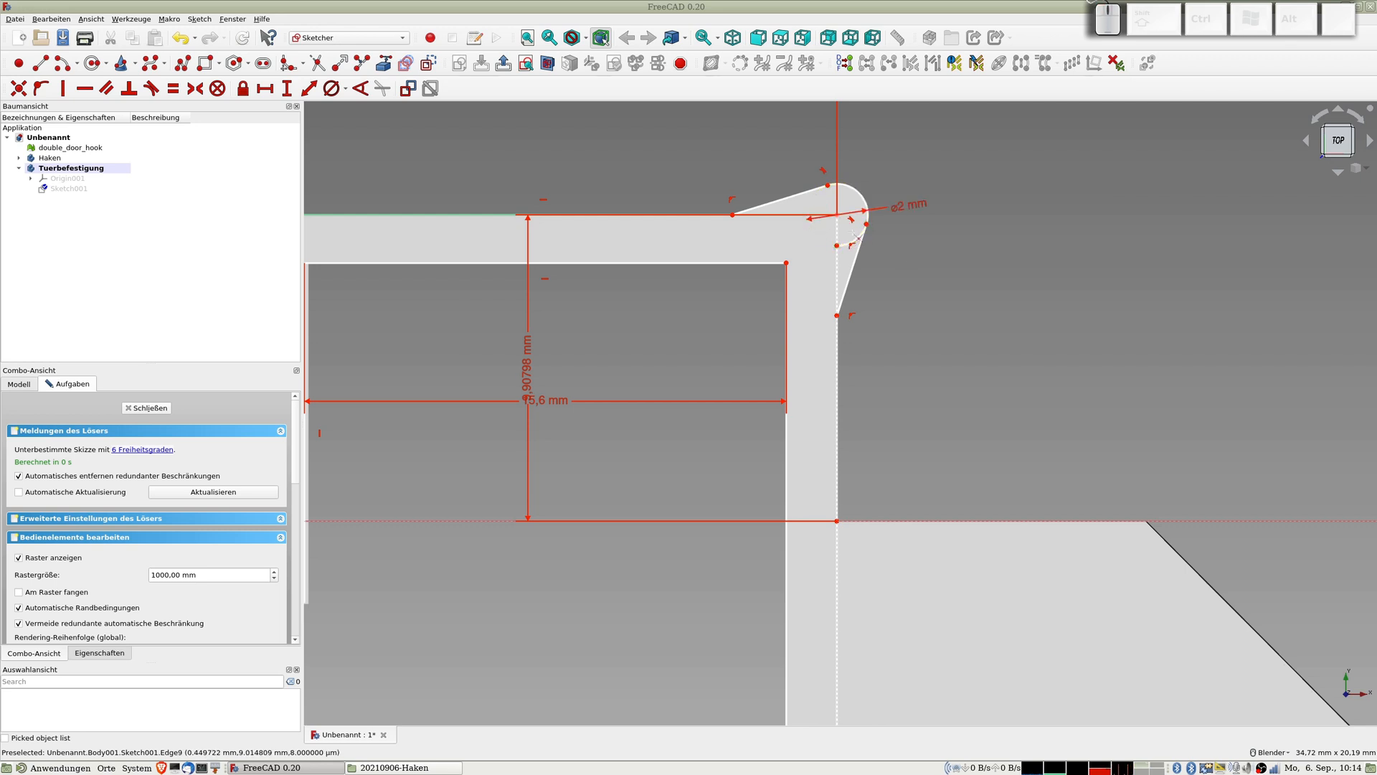
pyautogui.click(863, 240)
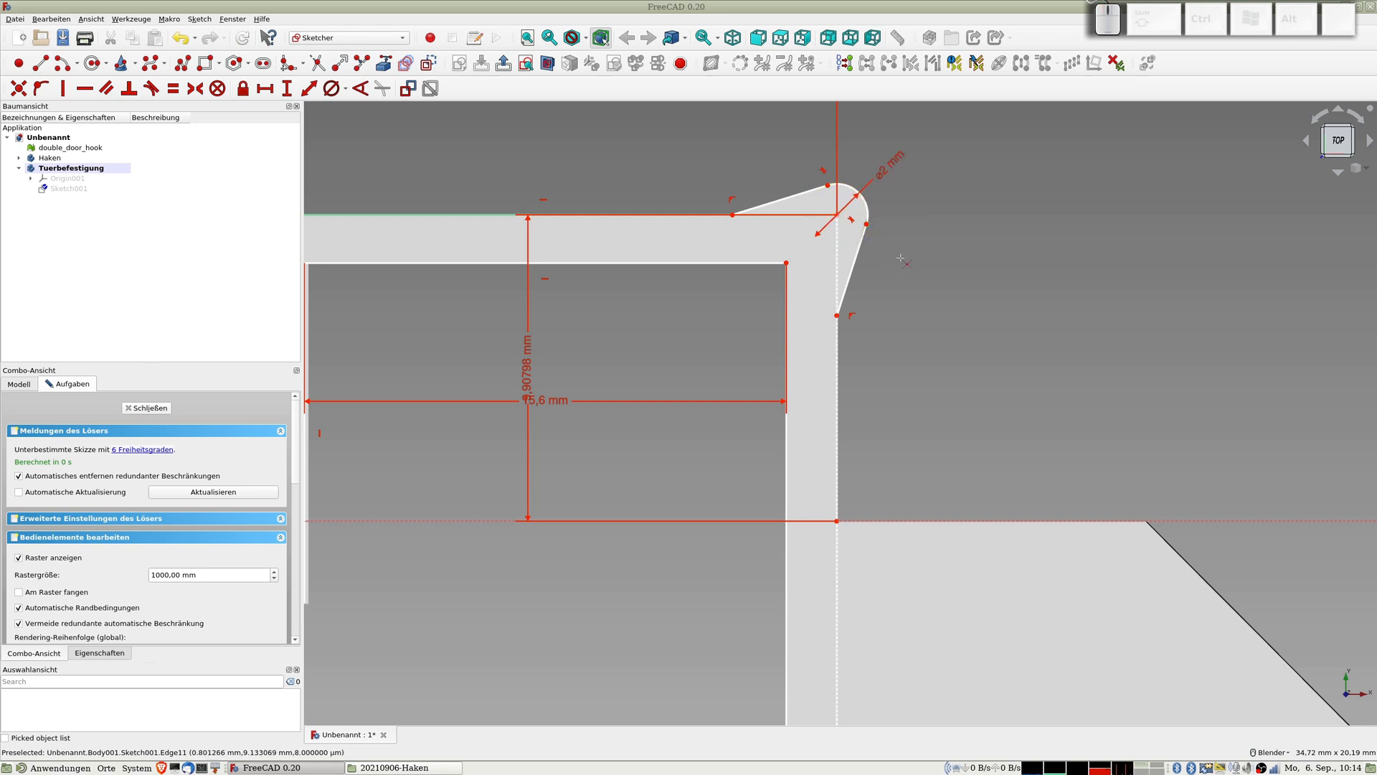
# Trim the vertical and horizontal outer edges inside the bulge, and move the corner's height dimension clear of the bracket.
pyautogui.click(840, 263)
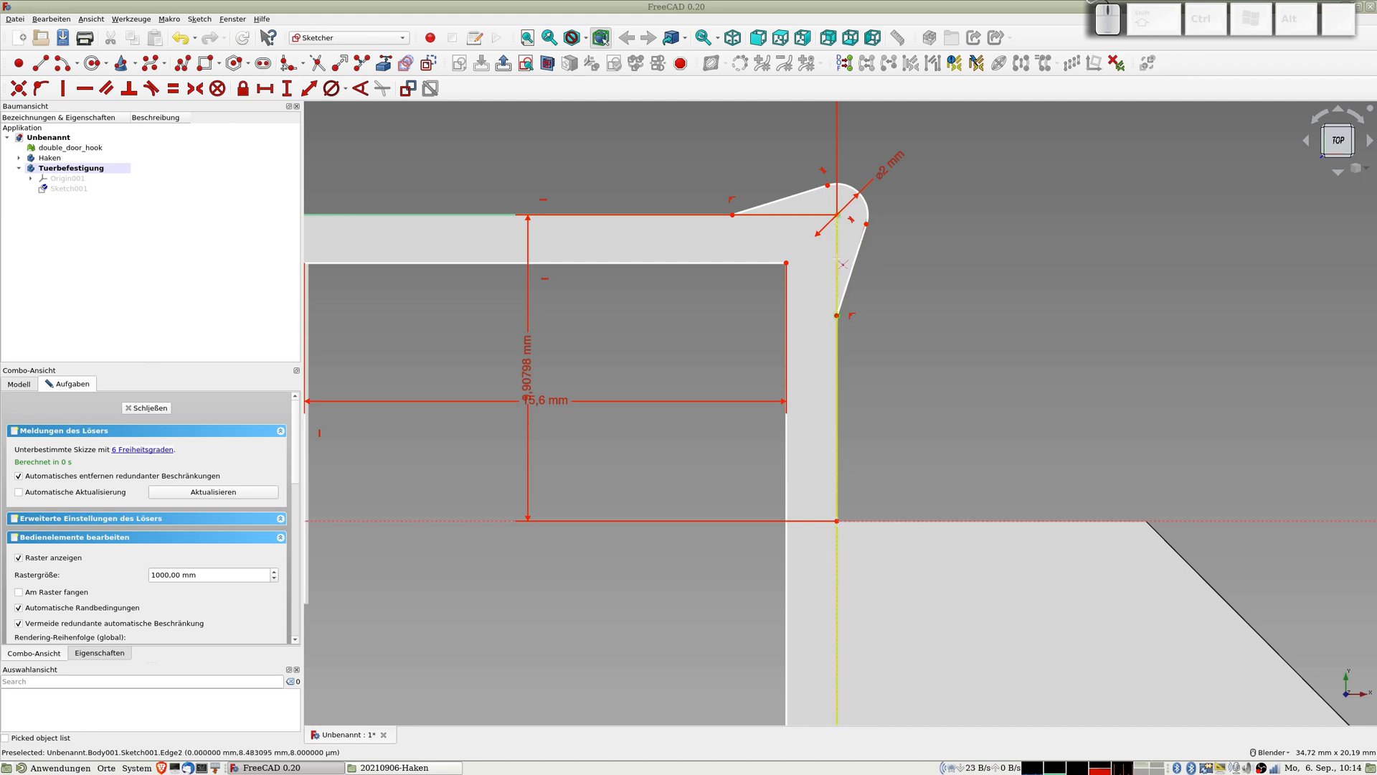
pyautogui.moveTo(552, 364); pyautogui.dragTo(1069, 364)
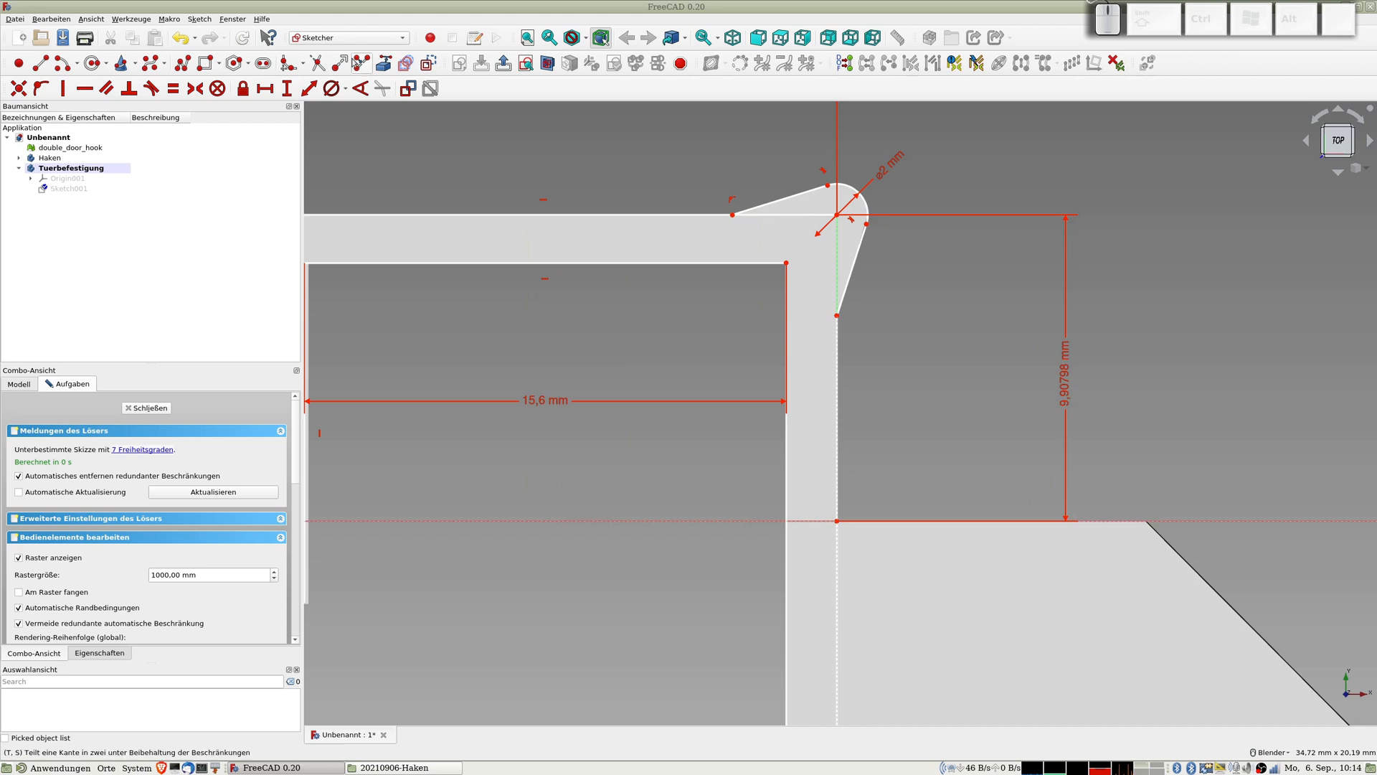
pyautogui.click(801, 224)
pyautogui.scroll(-4, 979, 317)
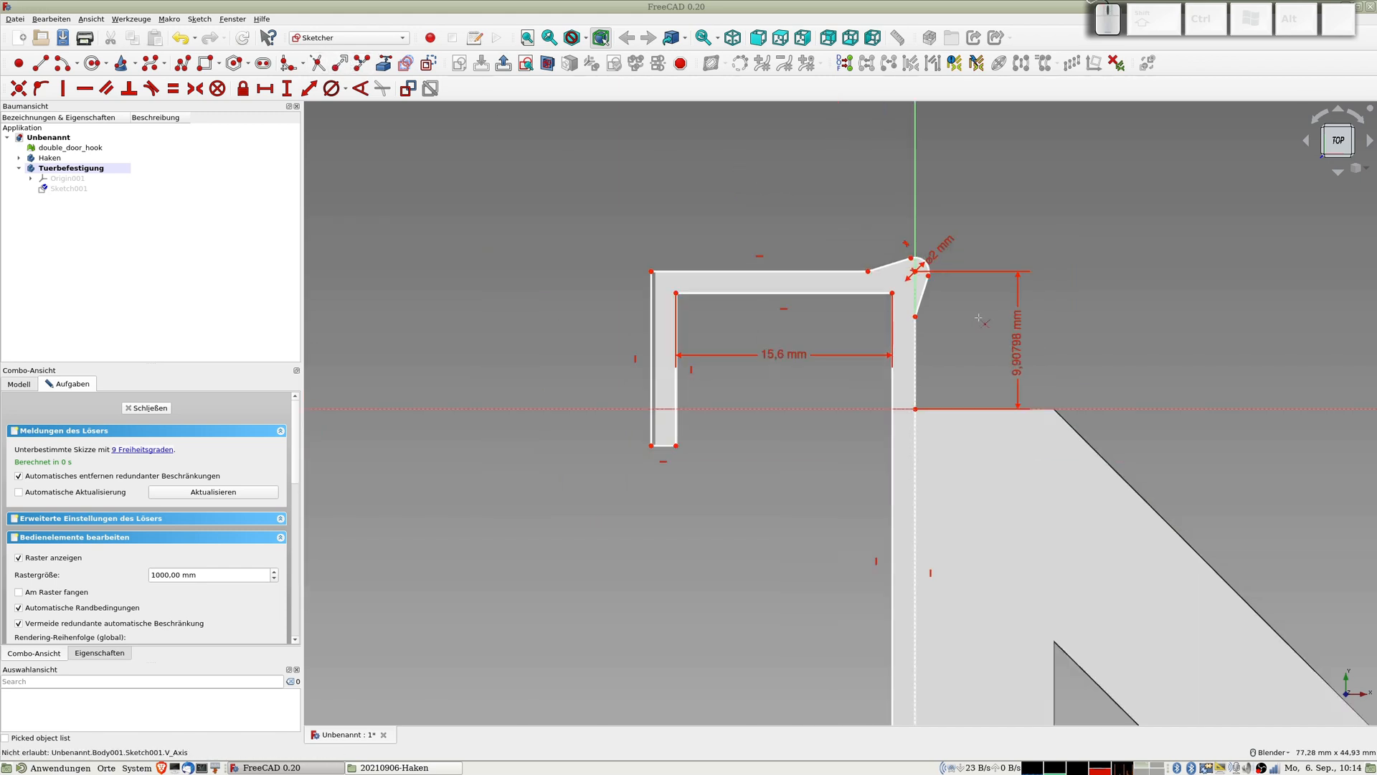
# Apply a block constraint to the bracket's long-leg edges, its end edge, both sloped corner lines and the corner arc.
pyautogui.keyDown('shift'); pyautogui.moveTo(979, 318); pyautogui.dragTo(756, 230, button='middle'); pyautogui.keyUp('shift')
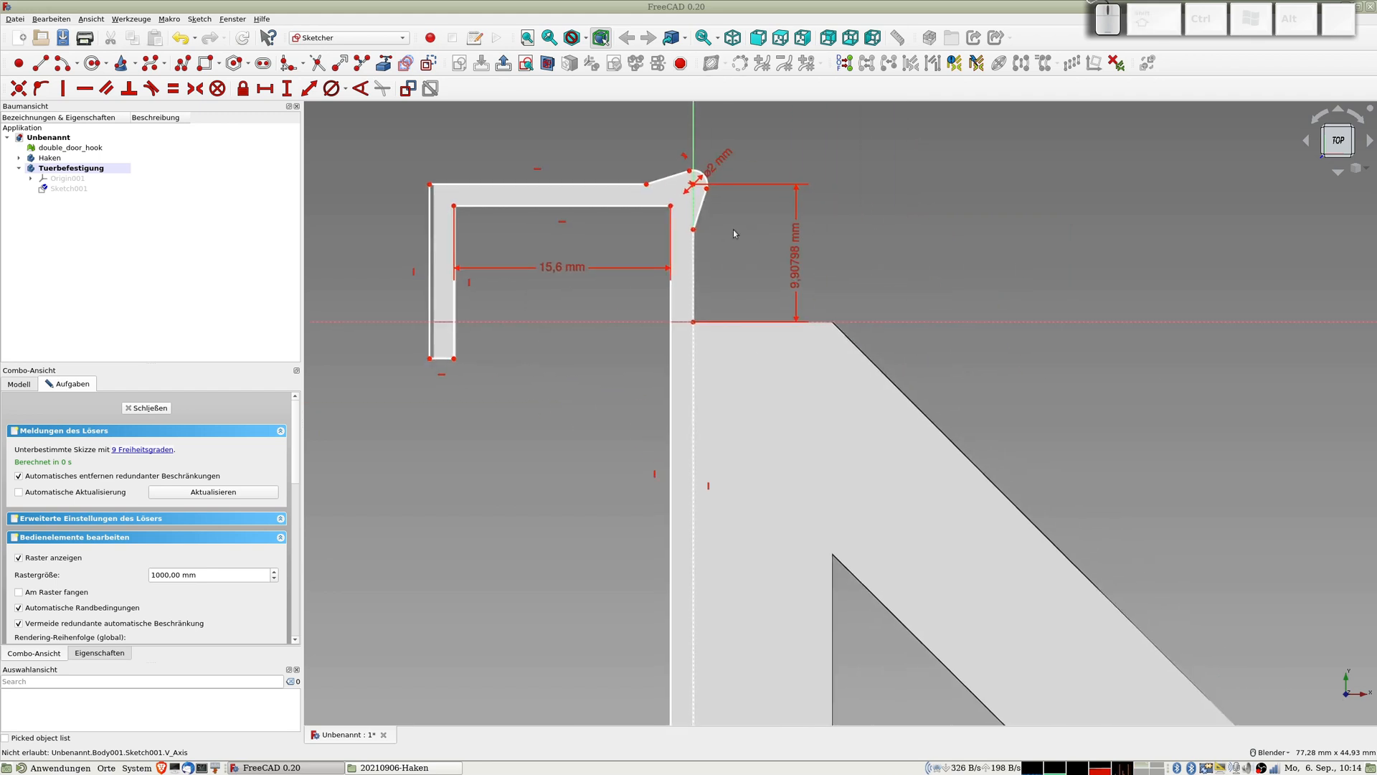
pyautogui.scroll(-5, 994, 232)
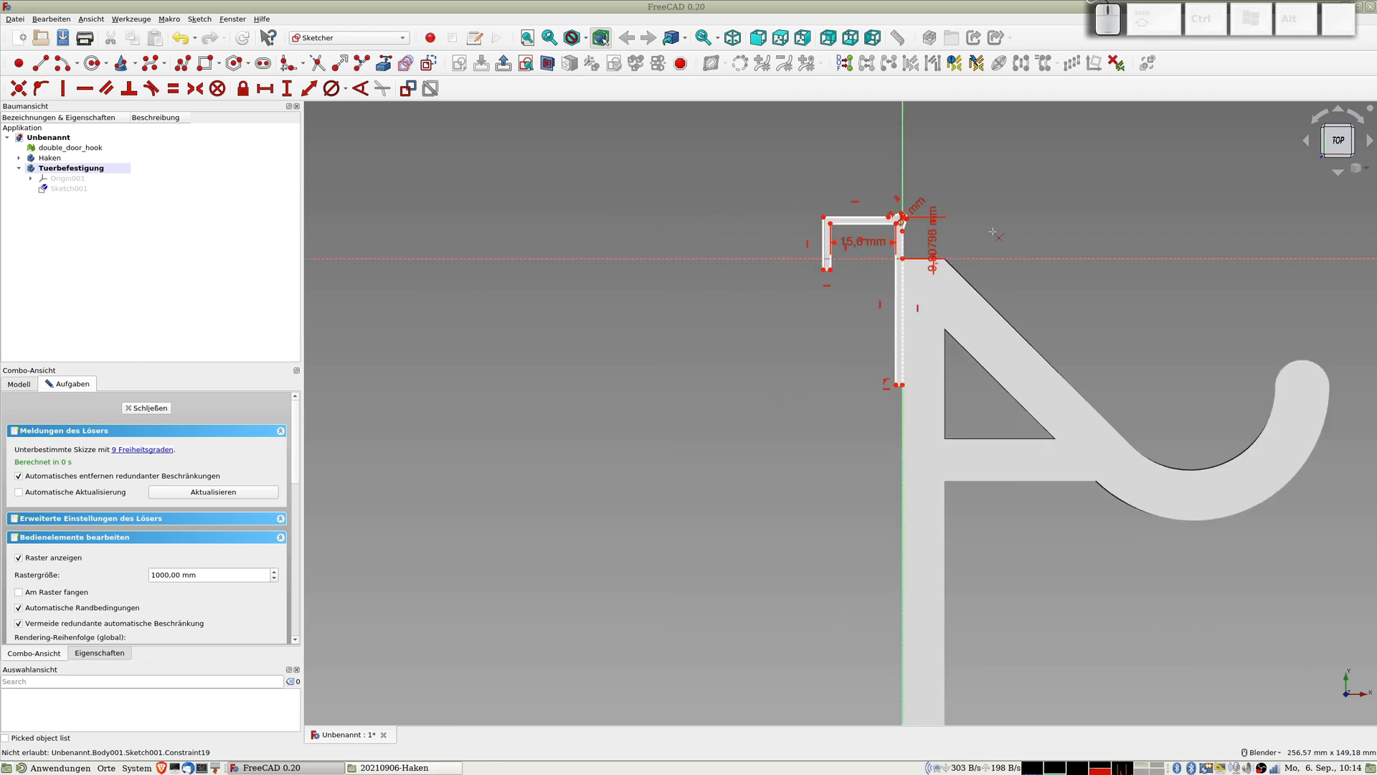
pyautogui.scroll(4, 817, 245)
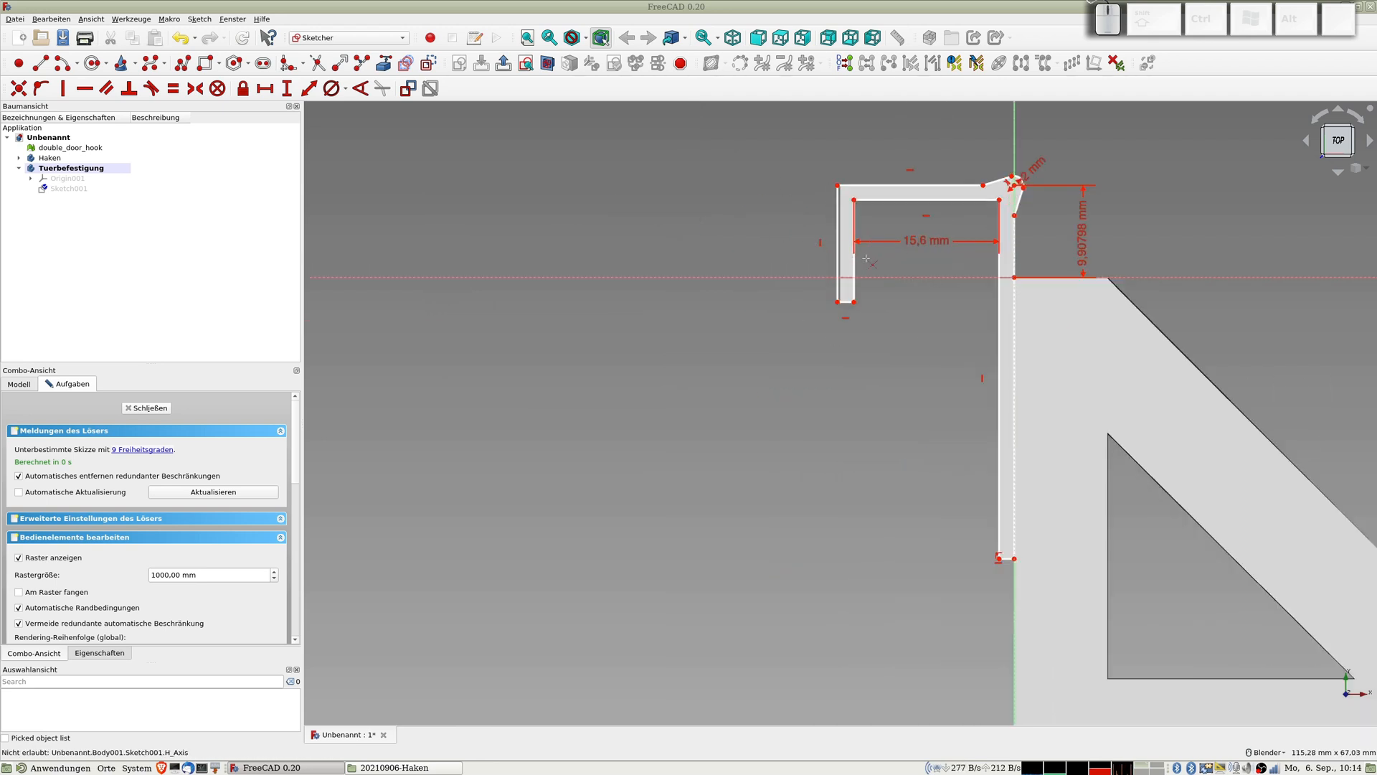
pyautogui.keyDown('shift'); pyautogui.moveTo(872, 259); pyautogui.dragTo(420, 267, button='middle'); pyautogui.keyUp('shift')
pyautogui.scroll(2, 572, 234)
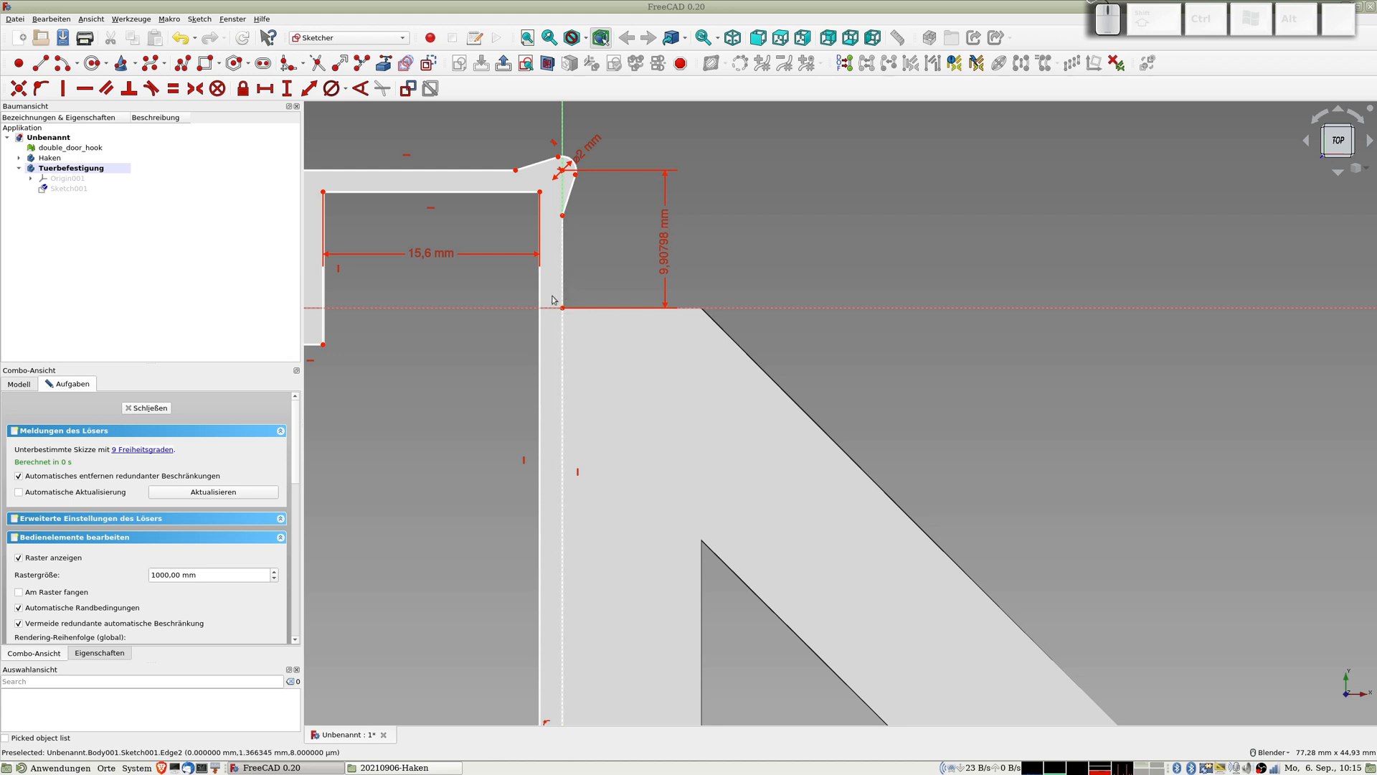
pyautogui.scroll(-4, 553, 301)
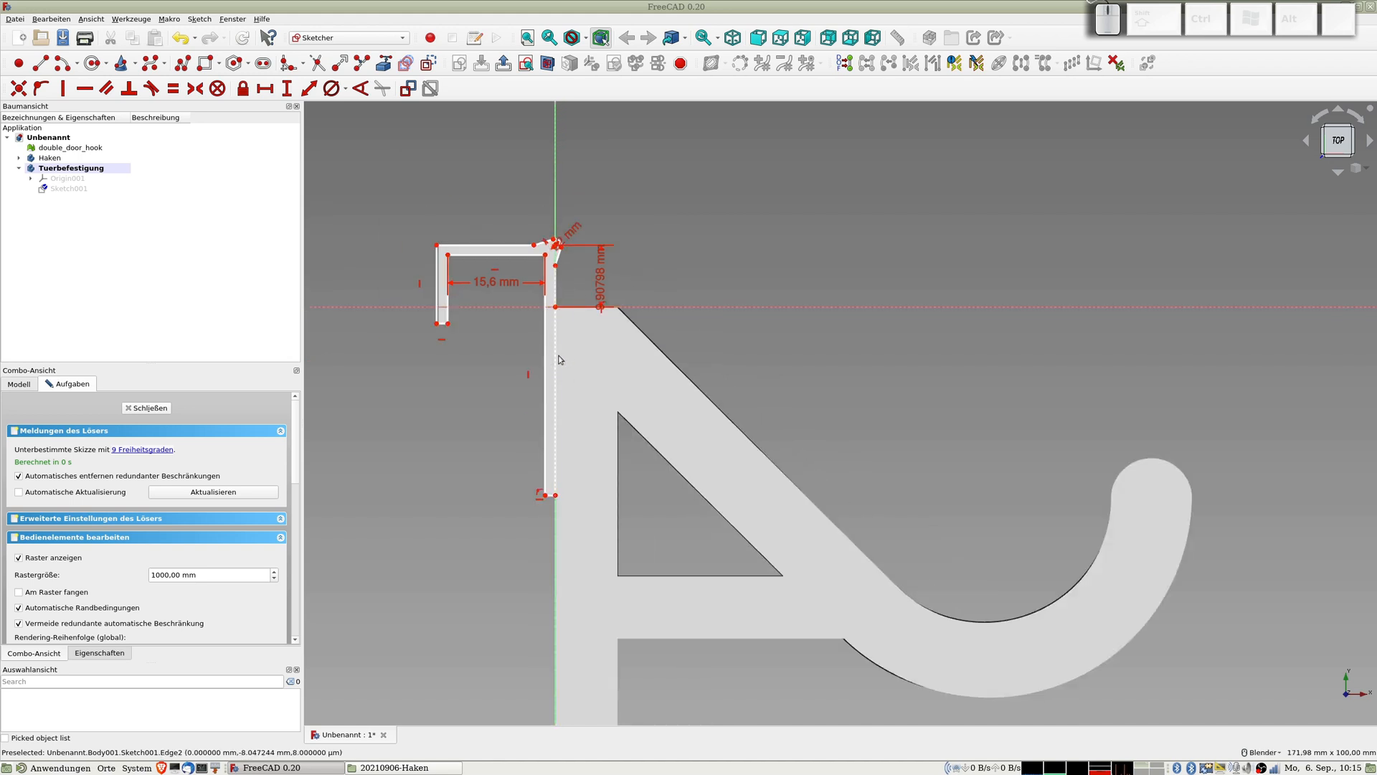
pyautogui.click(557, 362)
pyautogui.click(551, 496)
pyautogui.click(544, 450)
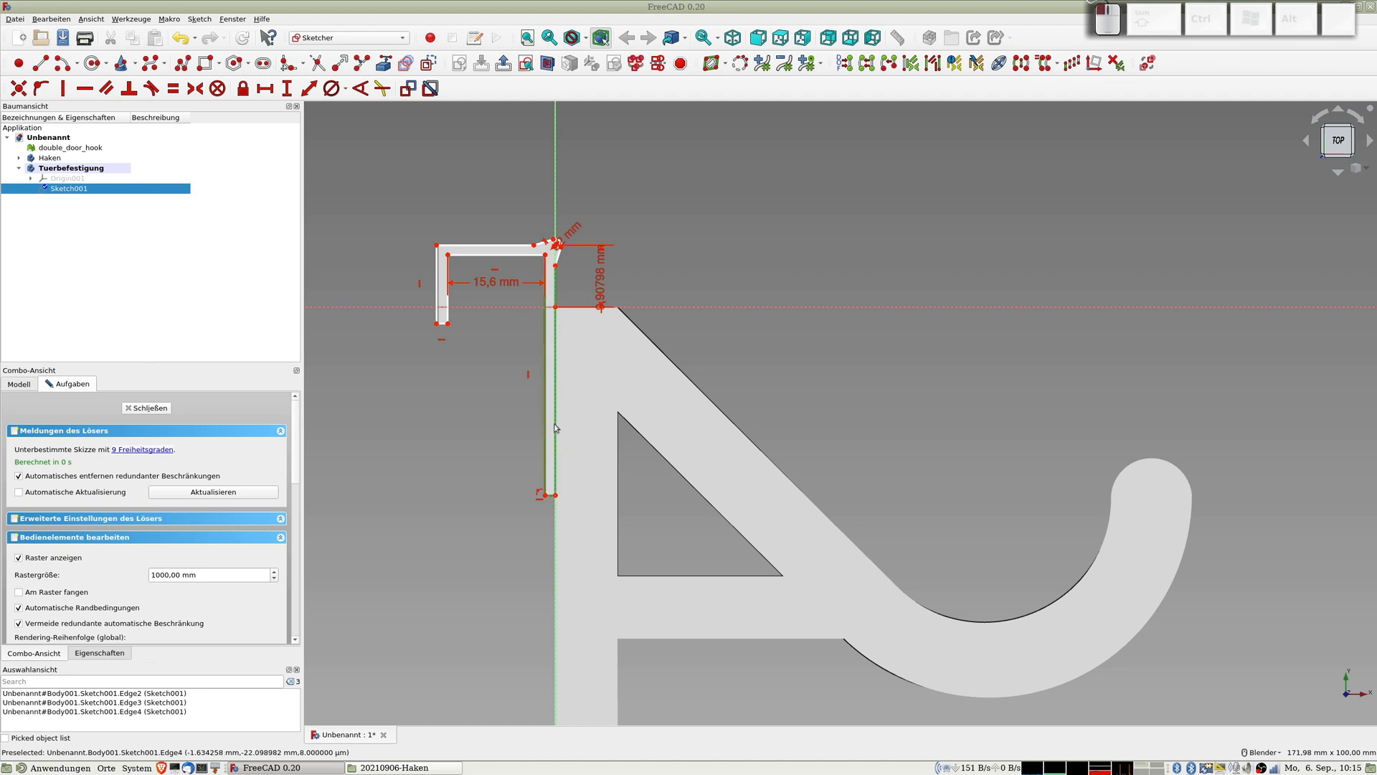
pyautogui.scroll(4, 559, 252)
pyautogui.click(551, 250)
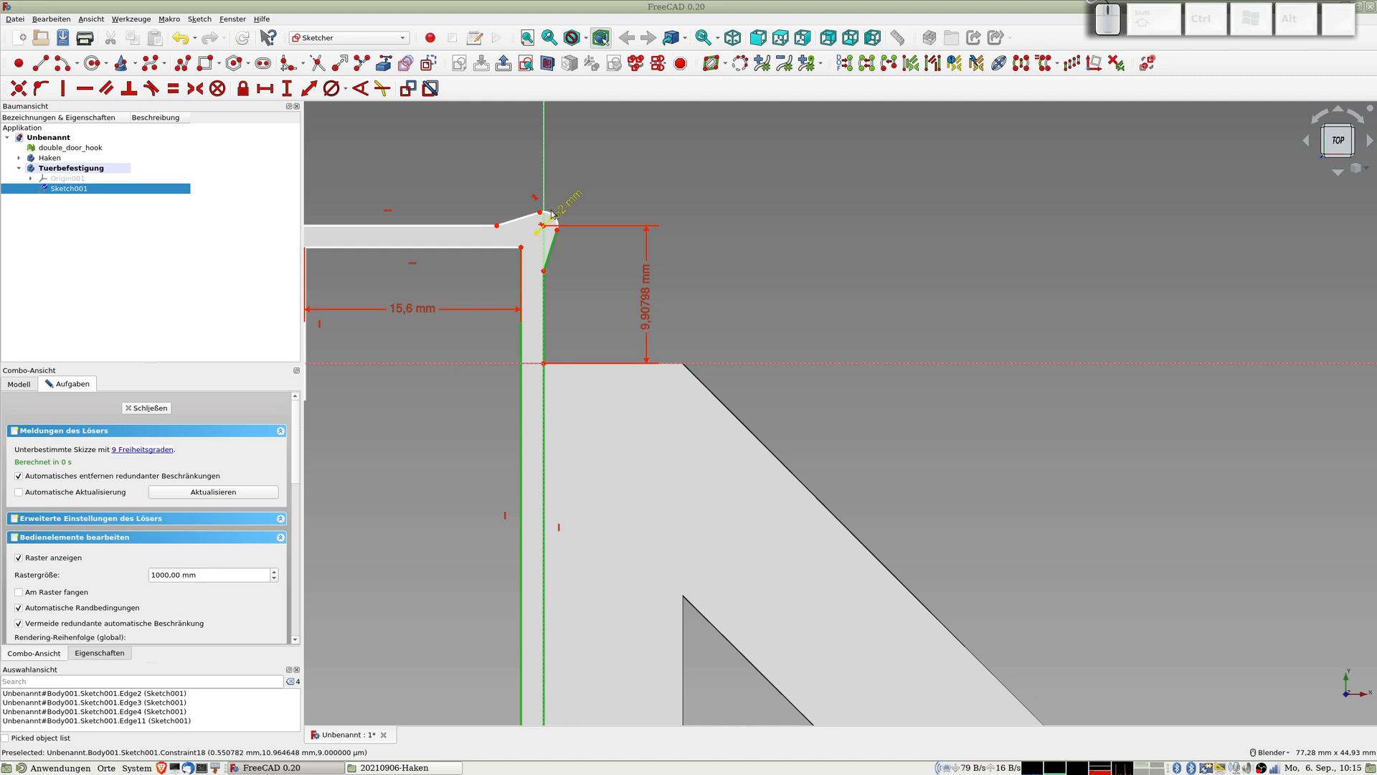
pyautogui.click(545, 215)
pyautogui.click(526, 219)
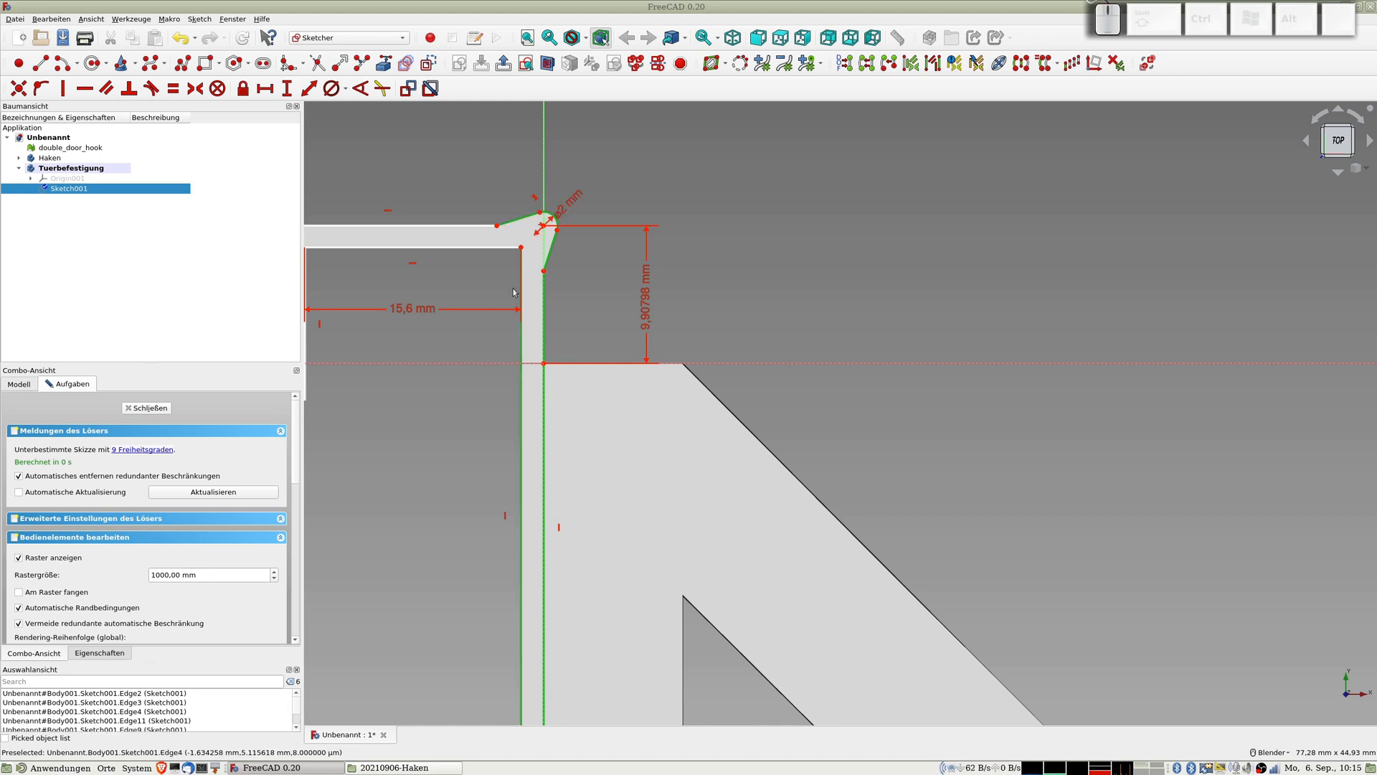
pyautogui.click(217, 87)
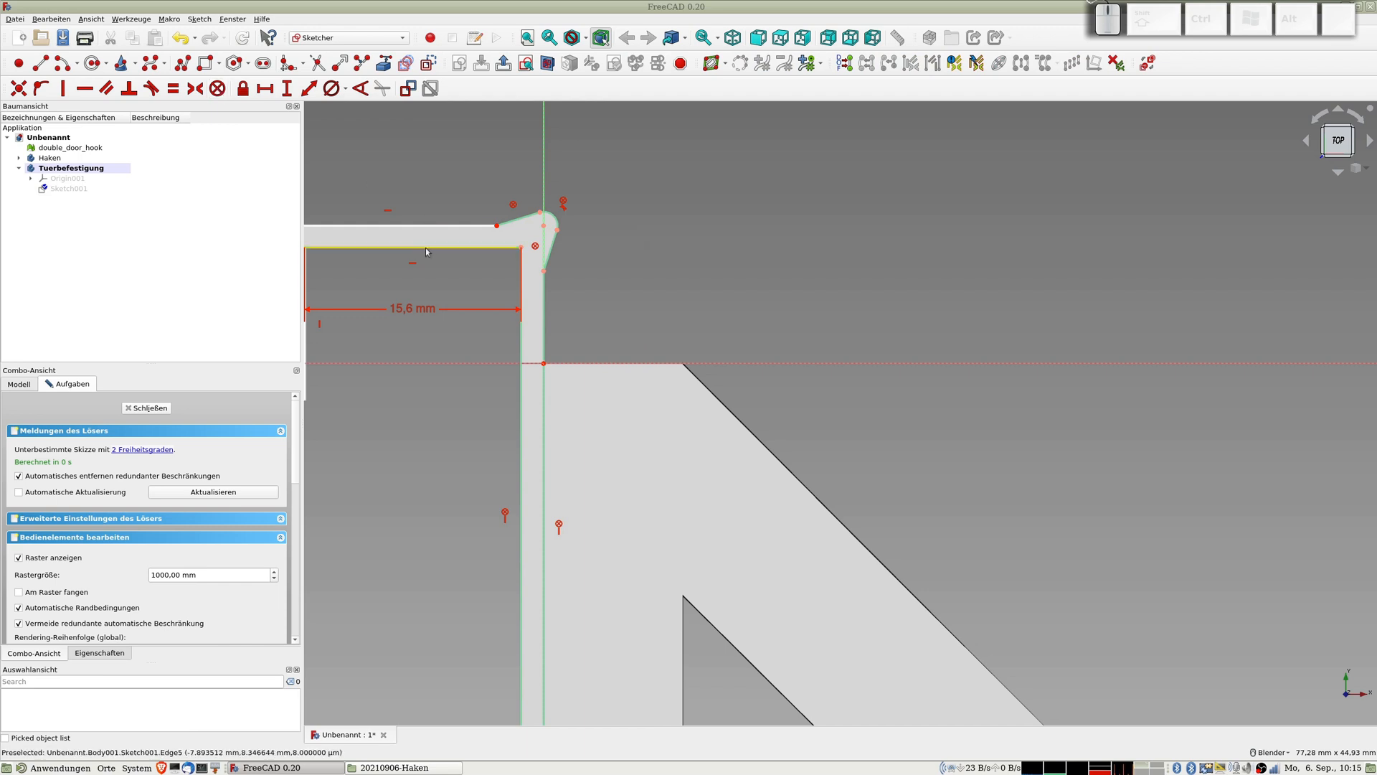
# Constrain the thickness of the bracket's short leg to 2 mm, between the inner corner point and the outer vertical edge.
pyautogui.keyDown('shift'); pyautogui.moveTo(455, 251); pyautogui.dragTo(675, 265, button='middle'); pyautogui.keyUp('shift')
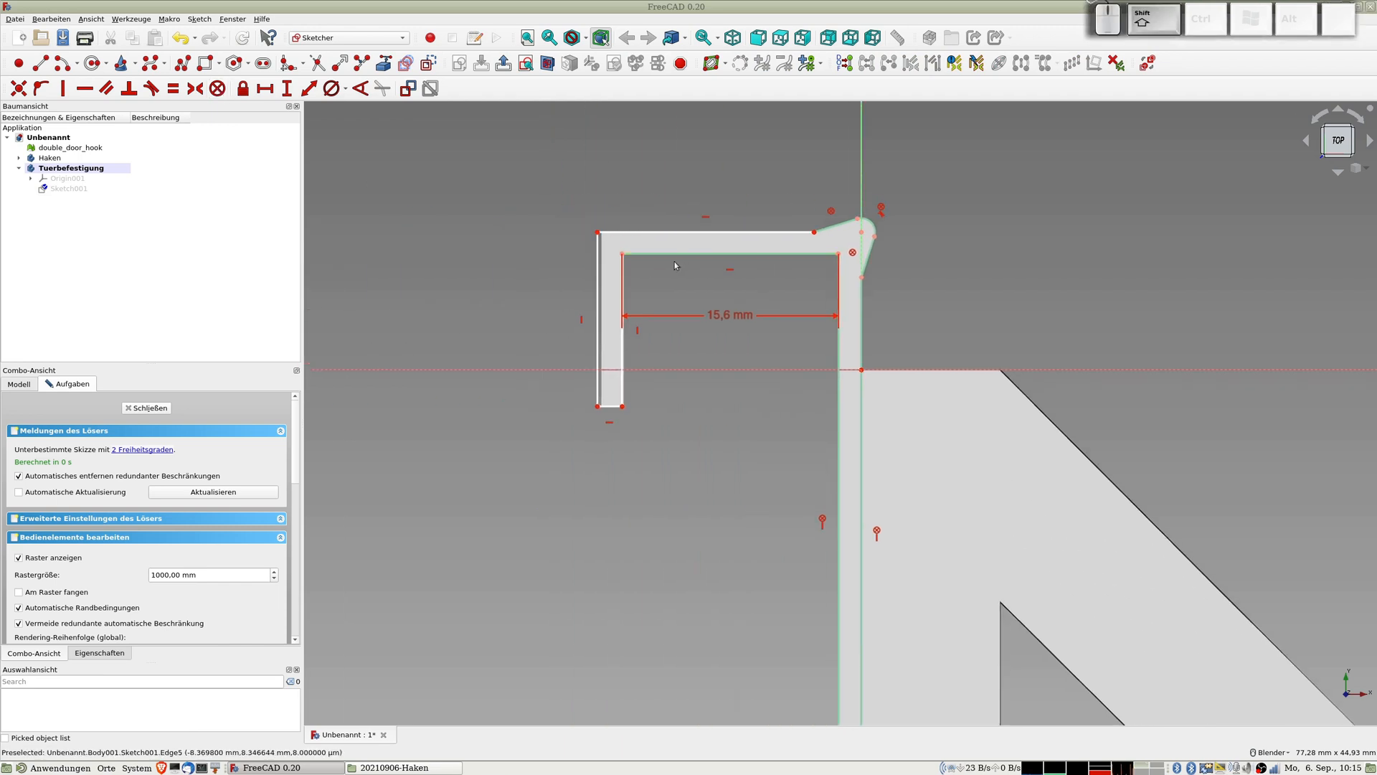
pyautogui.click(623, 254)
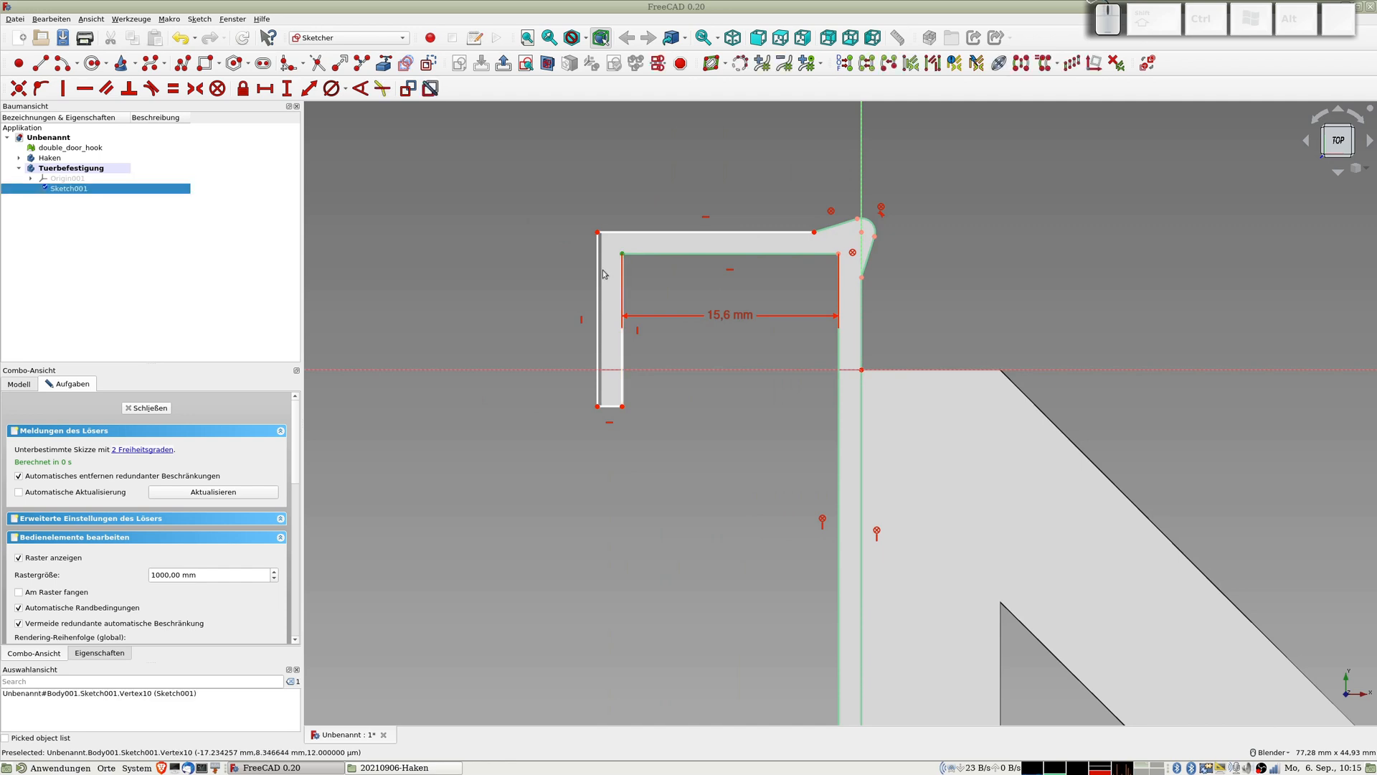
pyautogui.click(600, 269)
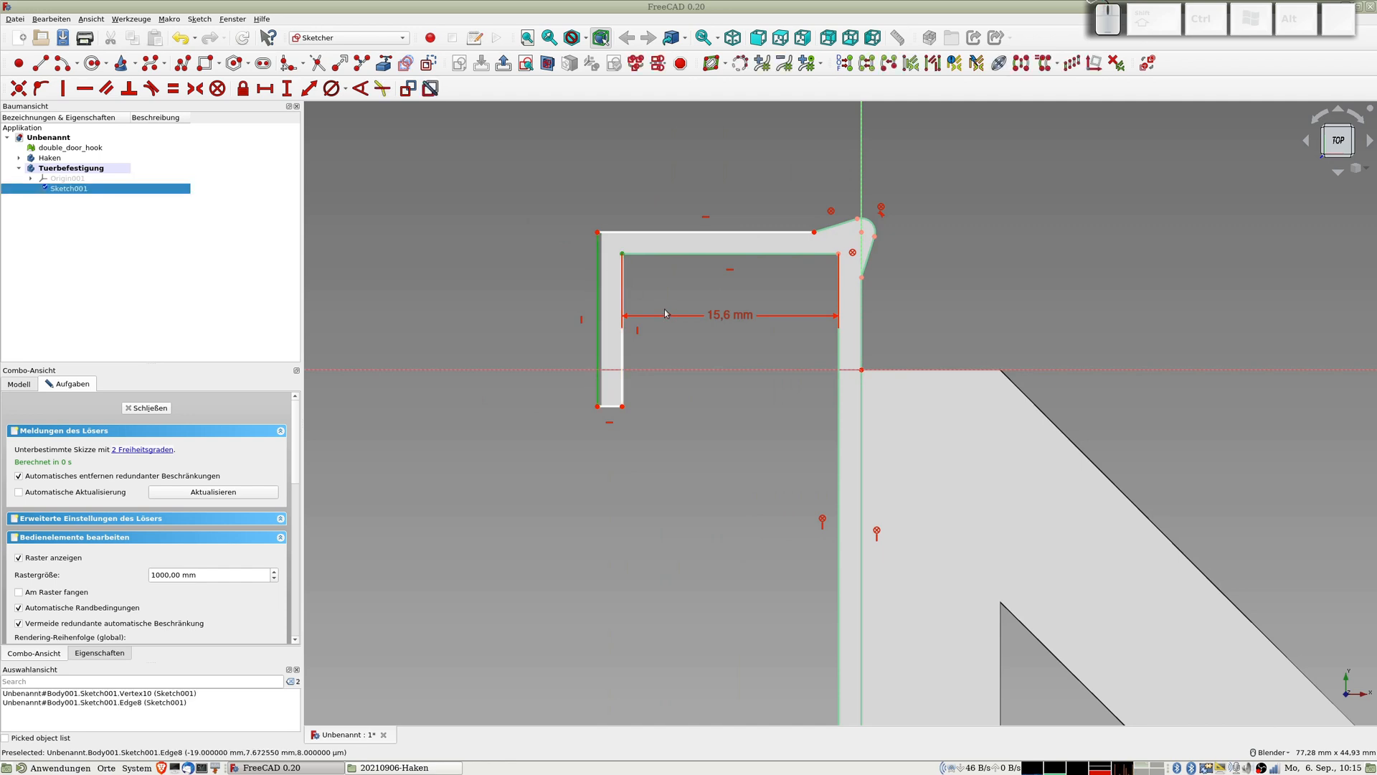
pyautogui.hotkey('shift', 'd')
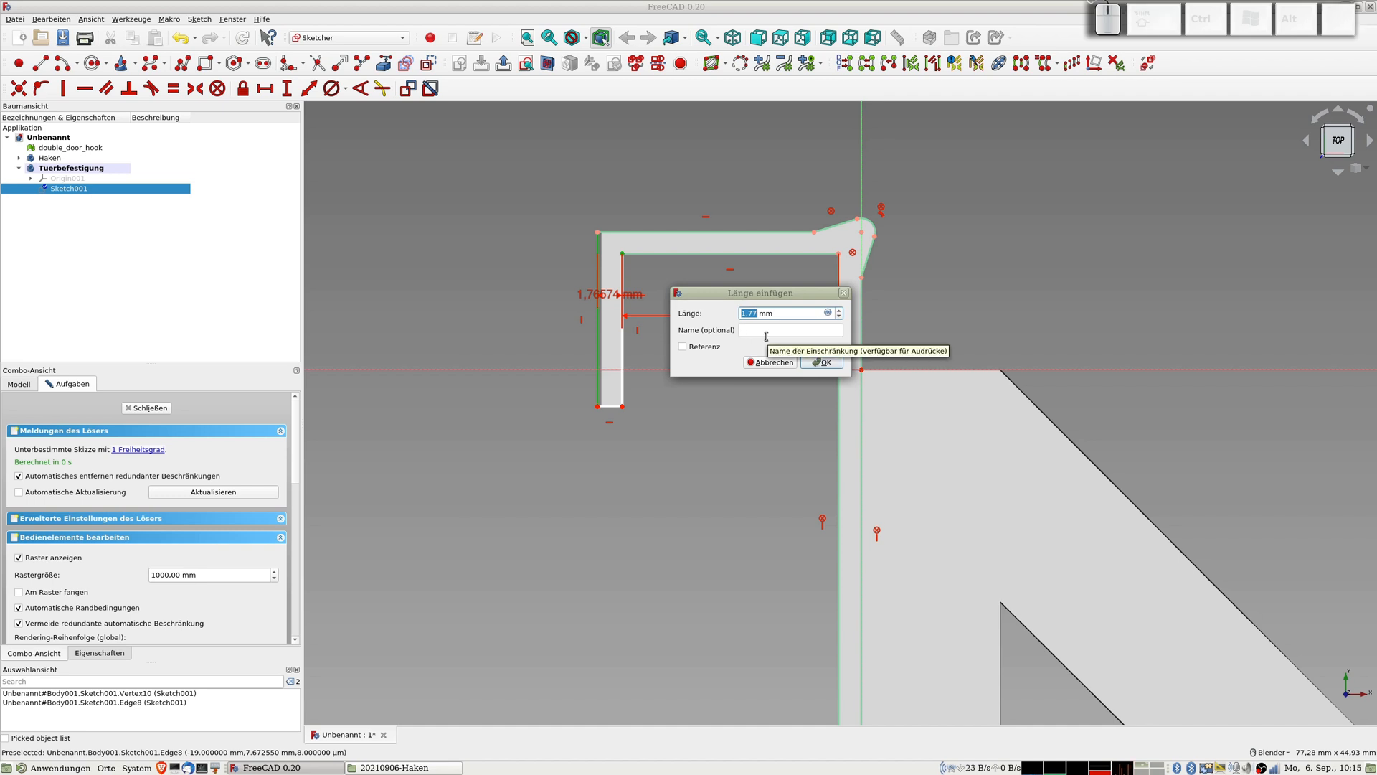
pyautogui.write('15.6')
pyautogui.press('Return')
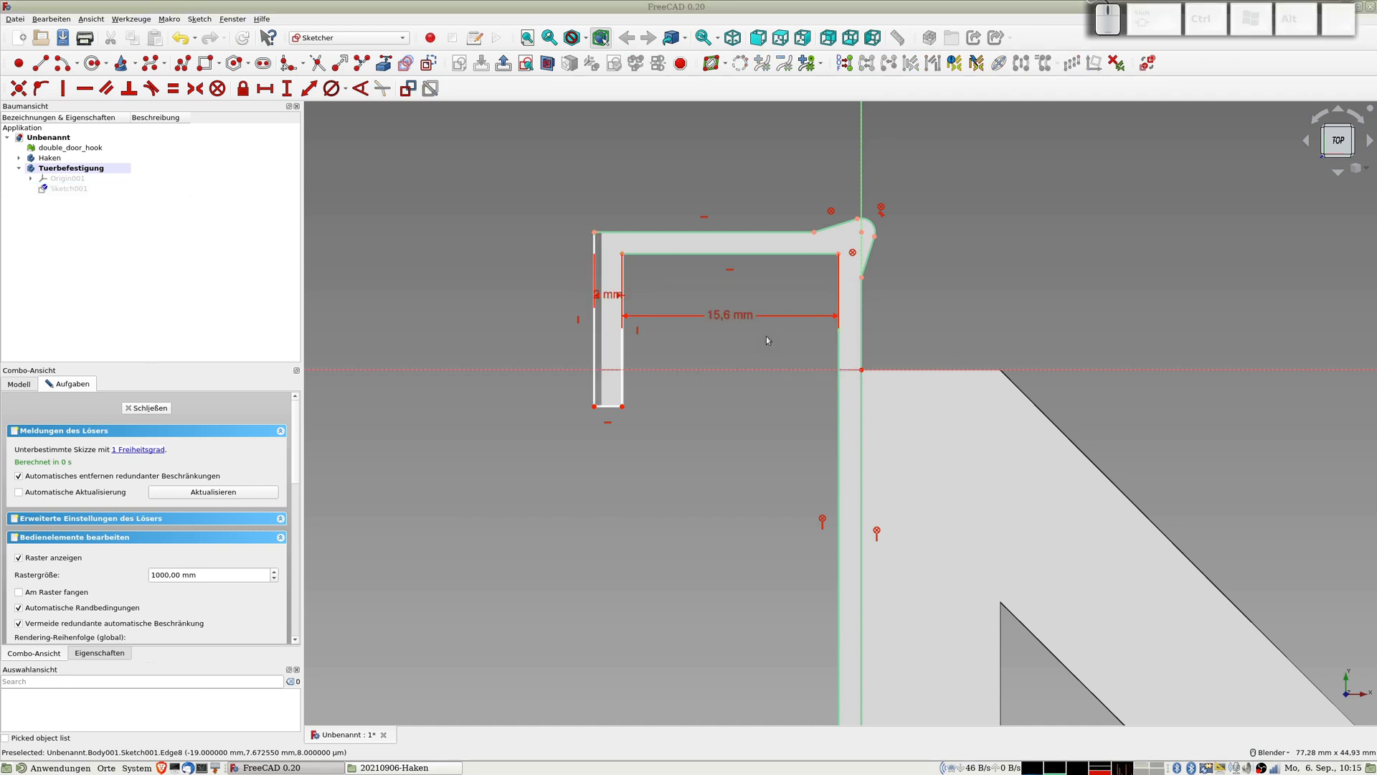
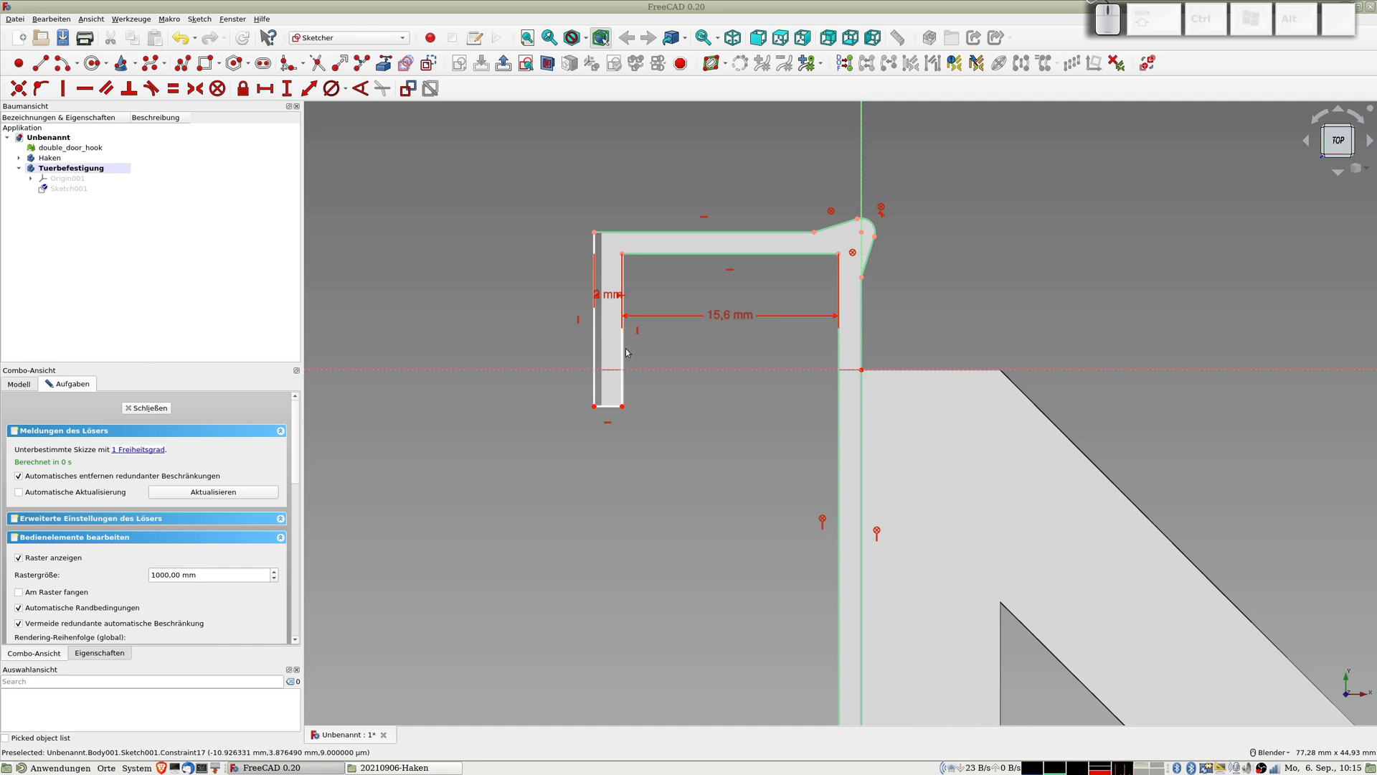
# Constrain the short leg's outer vertical edge to a length of 13 mm and close the sketch.
pyautogui.click(594, 341)
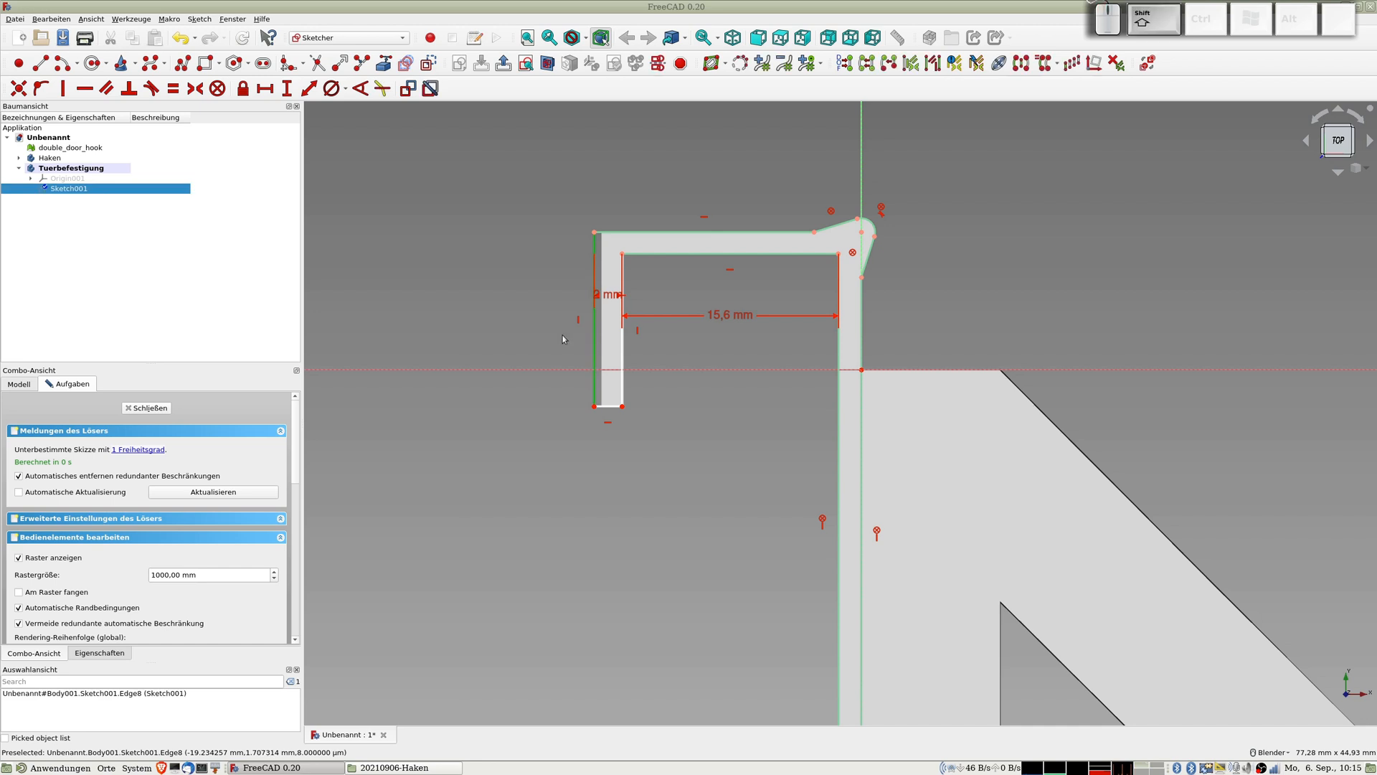
pyautogui.press('i')
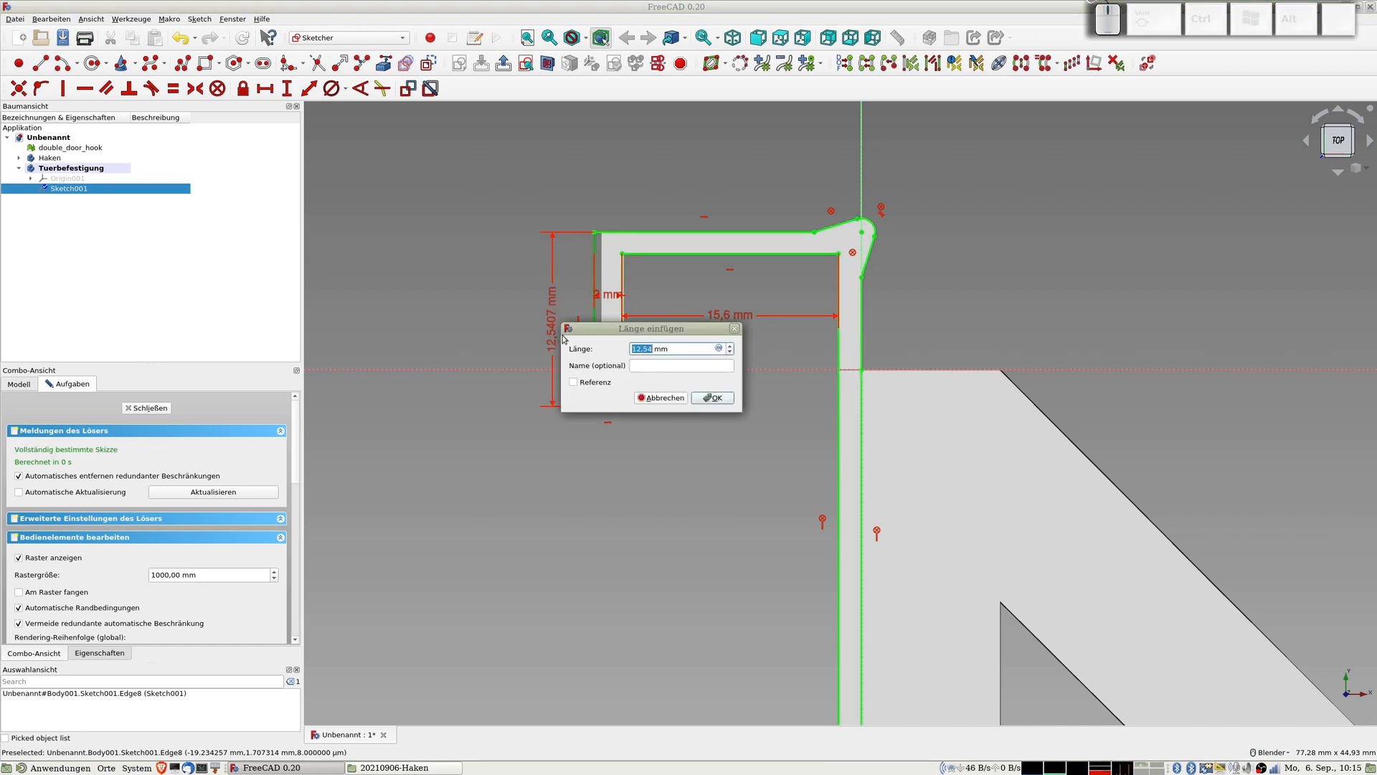
pyautogui.write('13')
pyautogui.press('Return')
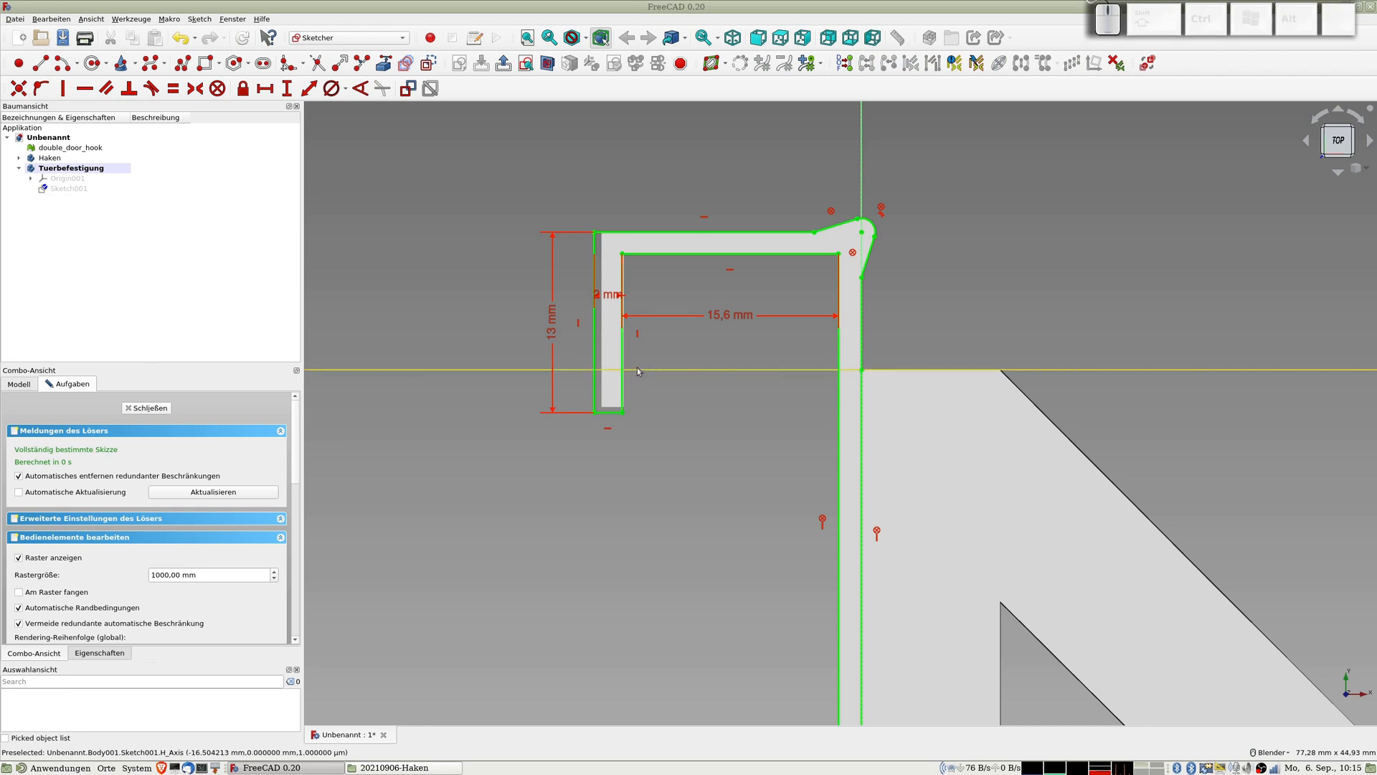
pyautogui.scroll(-3, 709, 359)
pyautogui.scroll(3, 708, 358)
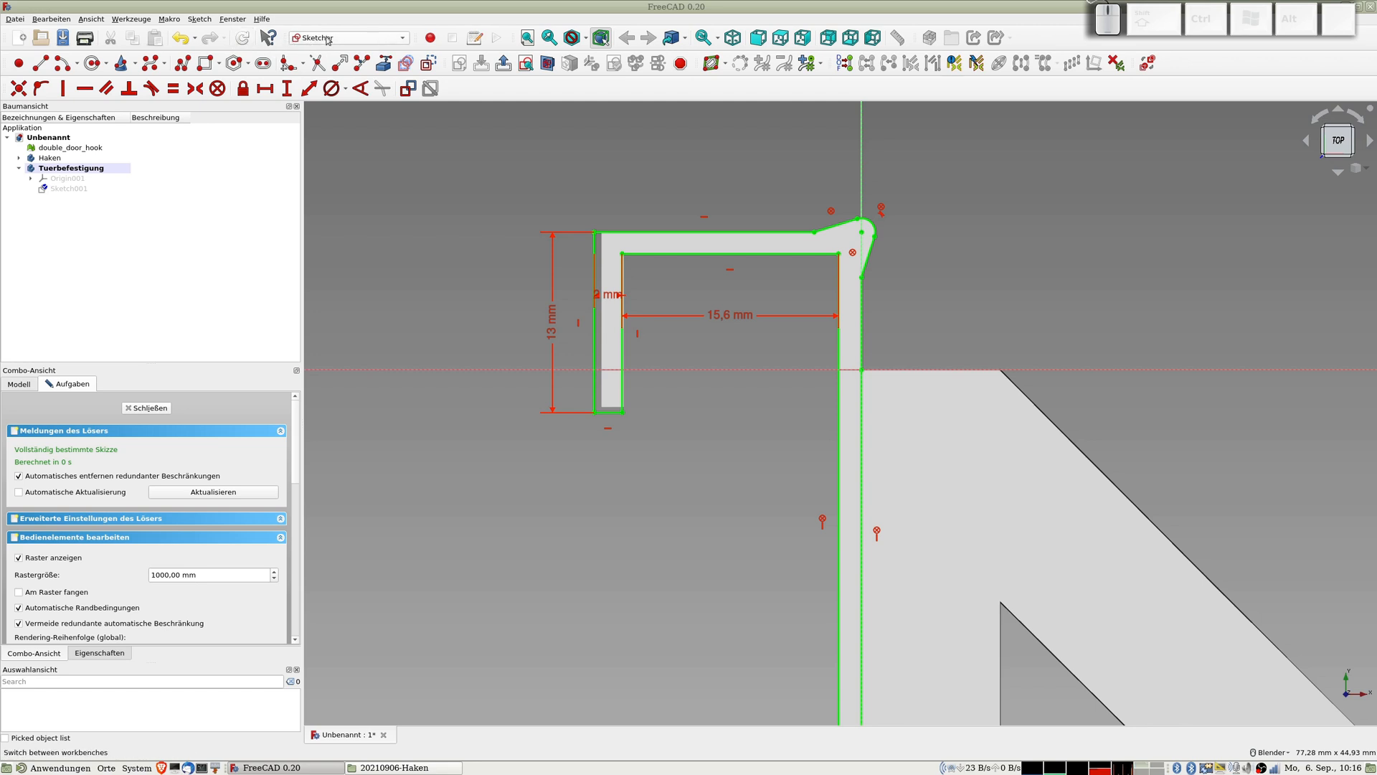
pyautogui.click(156, 408)
# Hide the double_door_hook mesh to check the bracket sketch beside the Haken body, and show the mesh again.
pyautogui.moveTo(854, 418); pyautogui.dragTo(794, 320, button='middle')
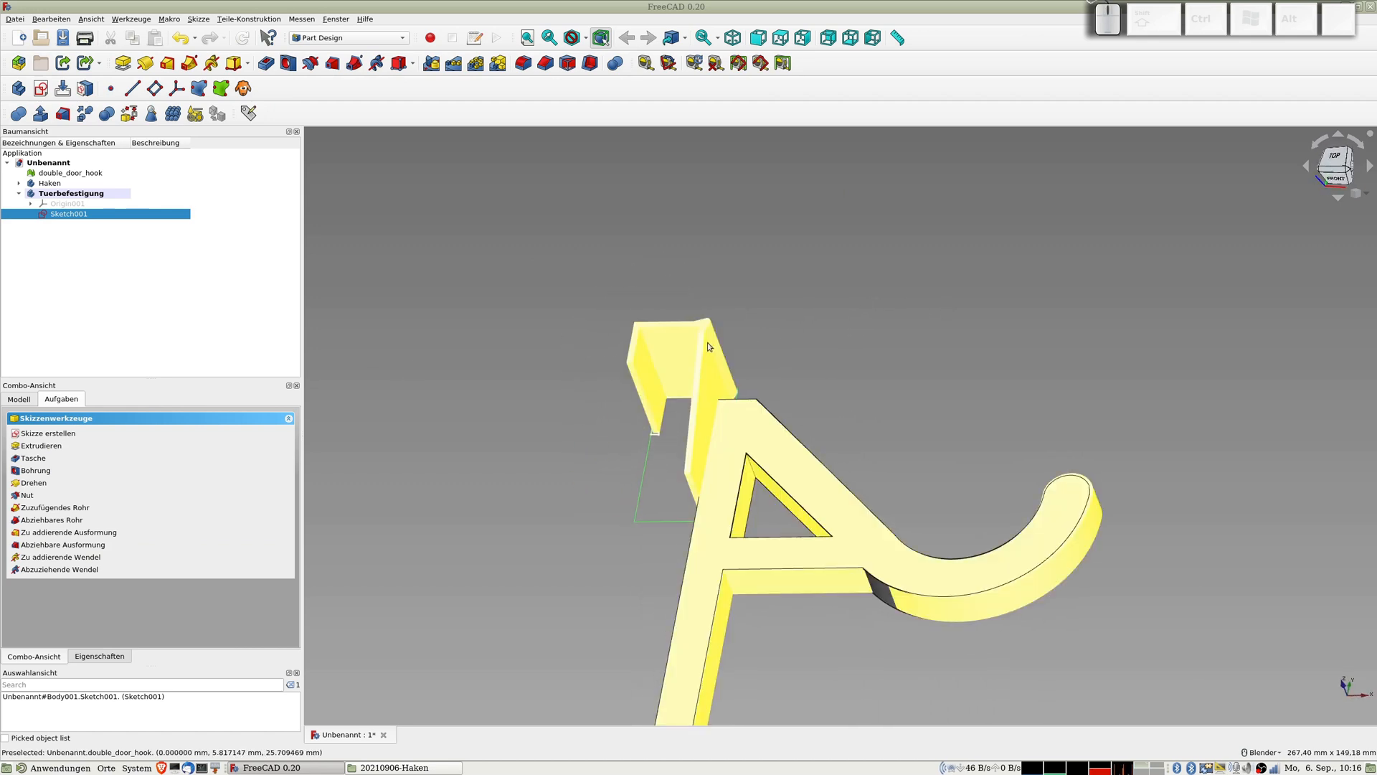
pyautogui.click(68, 175)
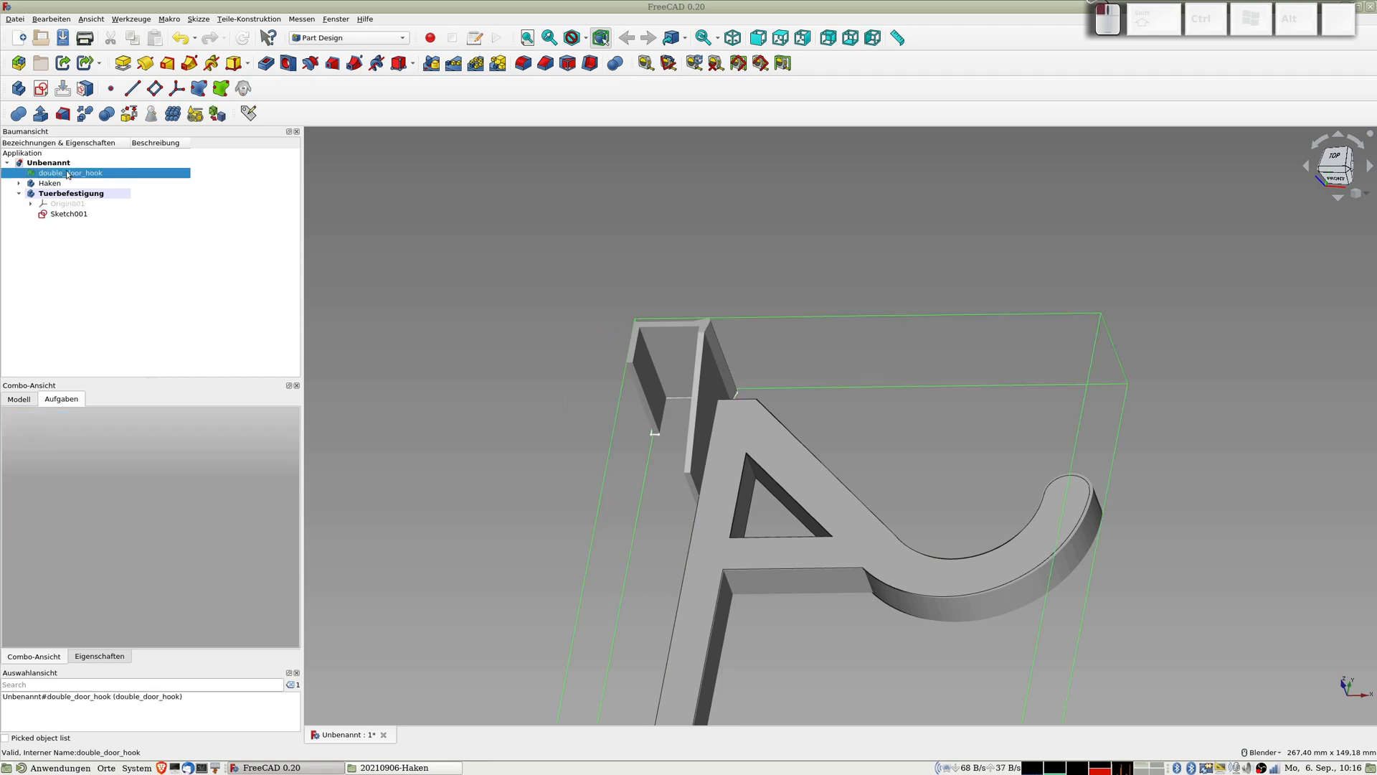
pyautogui.press('space')
pyautogui.moveTo(645, 350); pyautogui.dragTo(755, 384, button='middle')
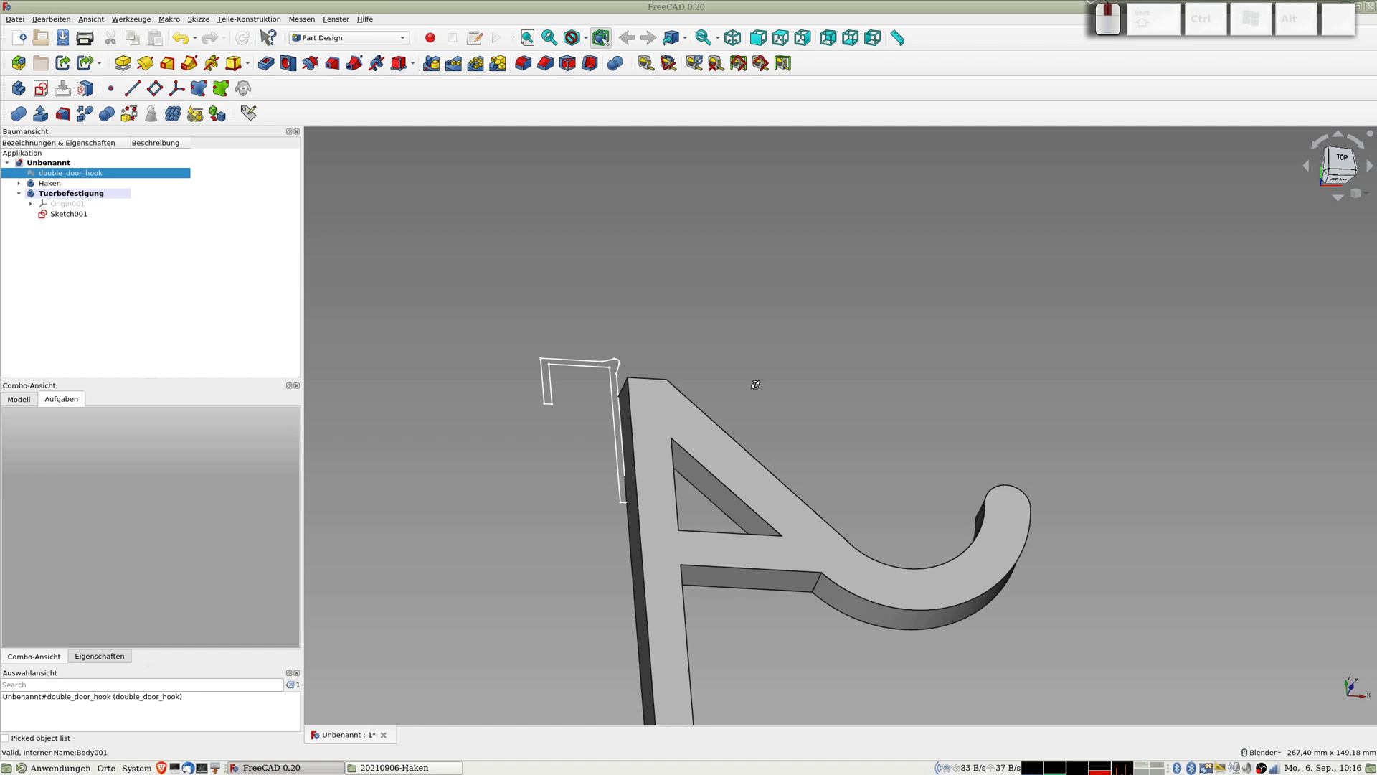
pyautogui.click(107, 184)
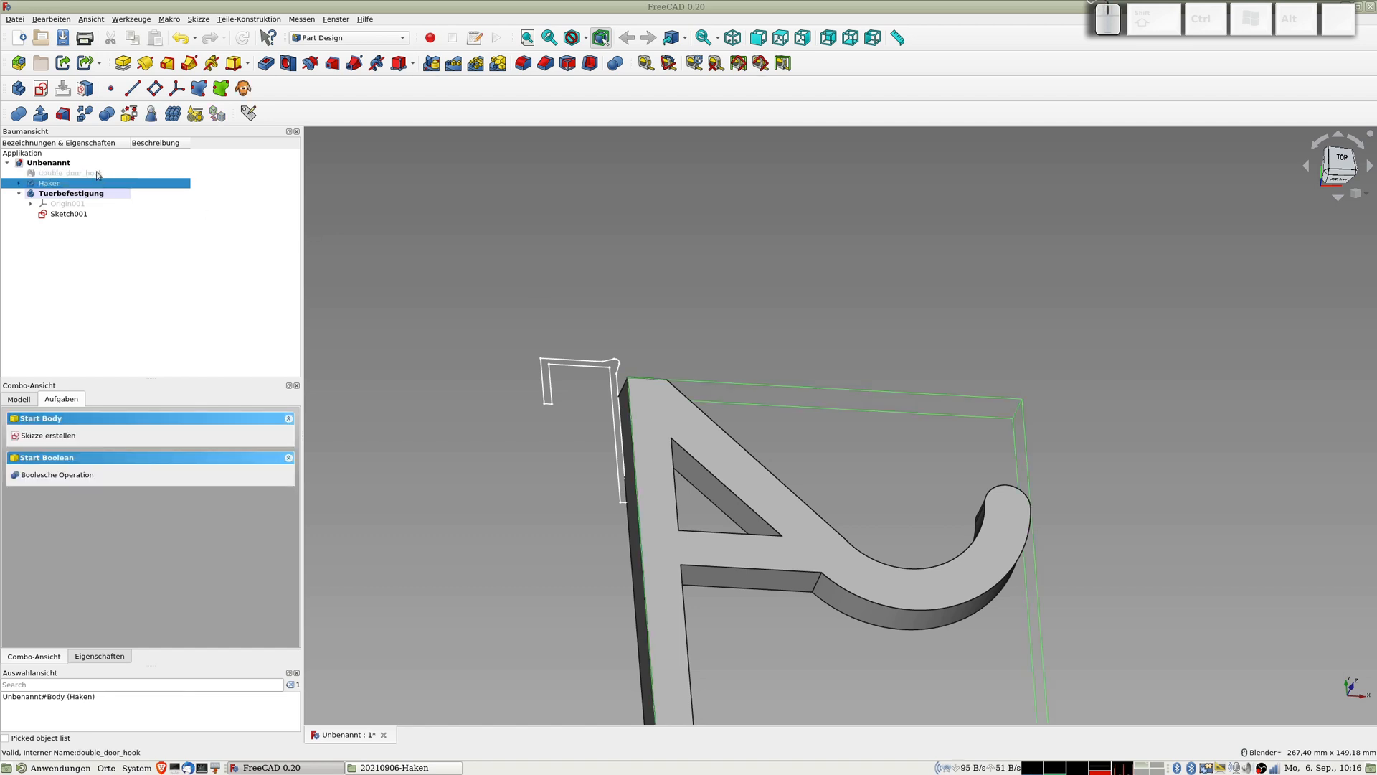
pyautogui.click(99, 174)
pyautogui.press('space')
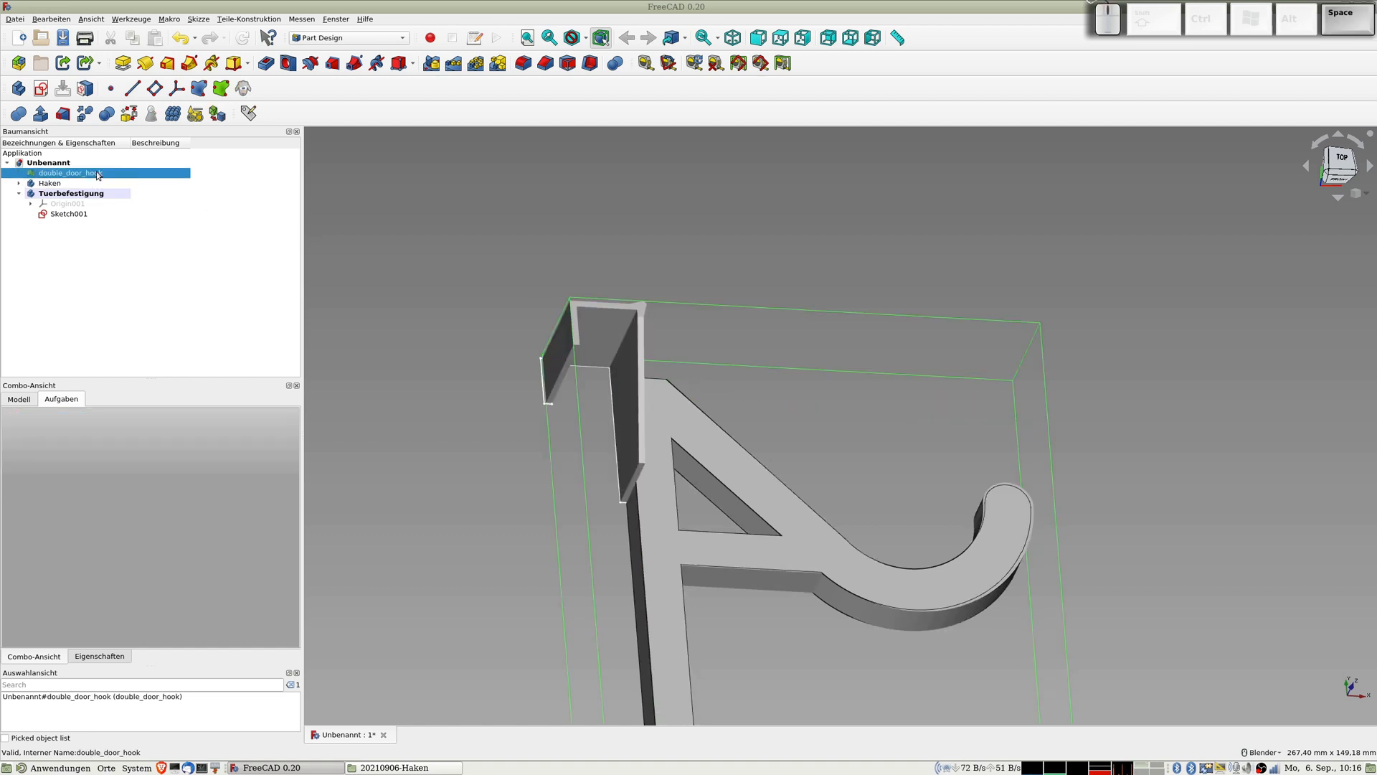
# Pad the Tuerbefestigung bracket sketch to a length of 30 mm, matching the depth of the imported mesh.
pyautogui.click(68, 214)
pyautogui.click(123, 63)
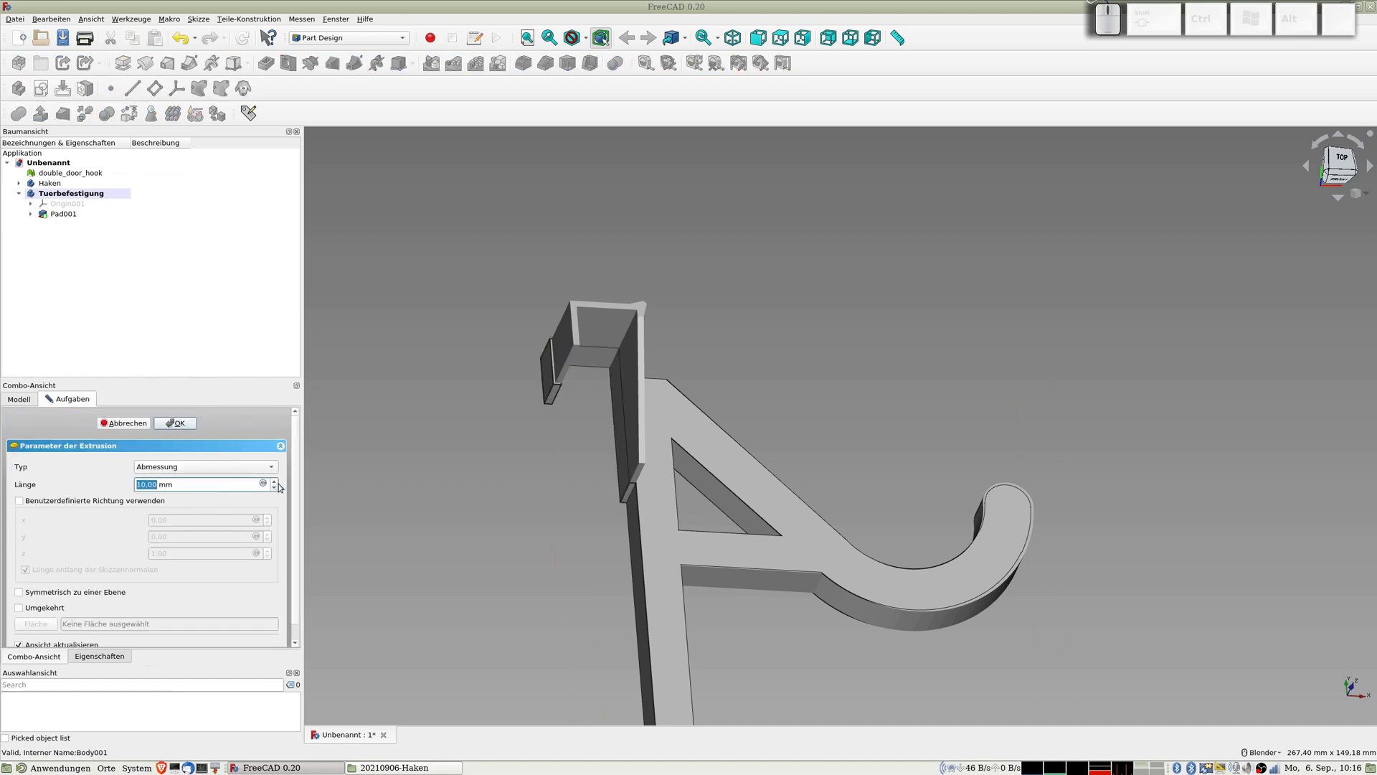
pyautogui.write('14')
pyautogui.scroll(9, 276, 483)
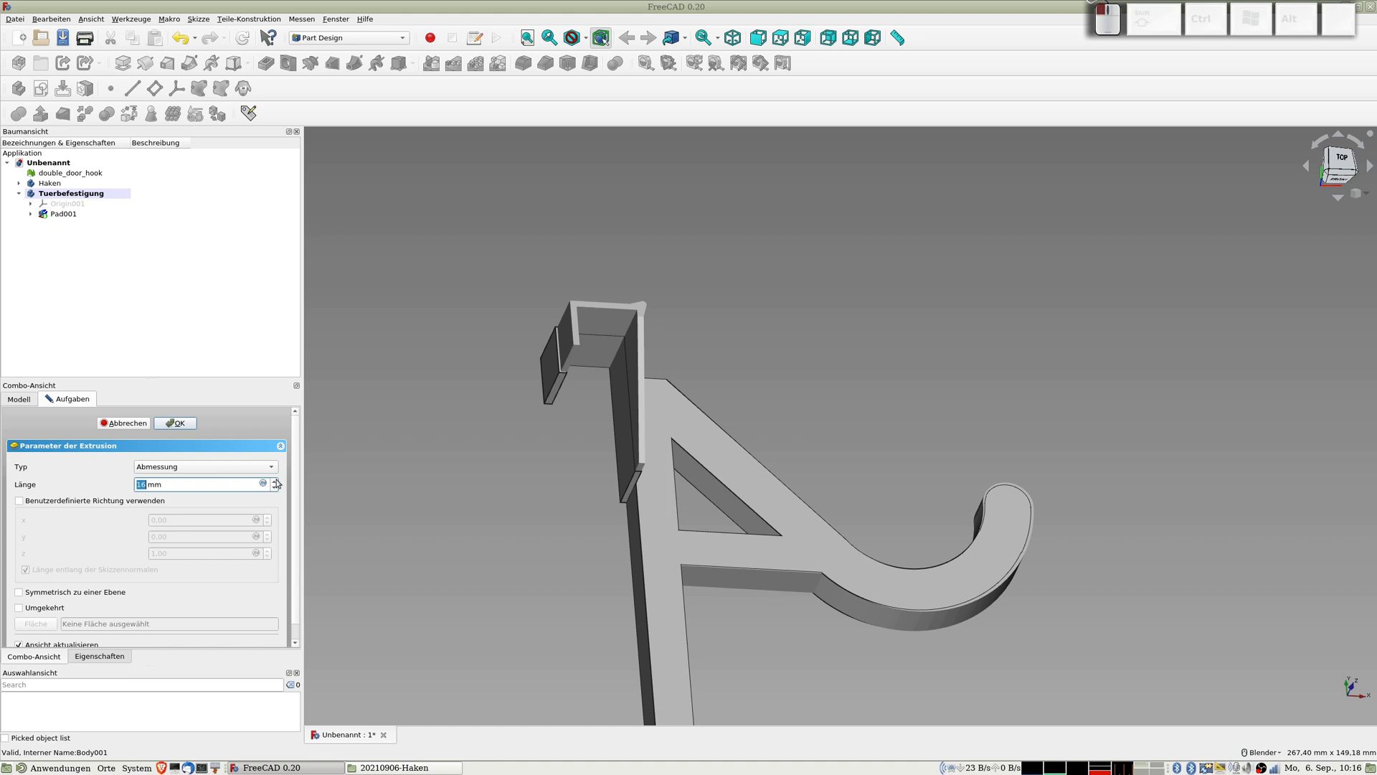
pyautogui.scroll(7, 276, 483)
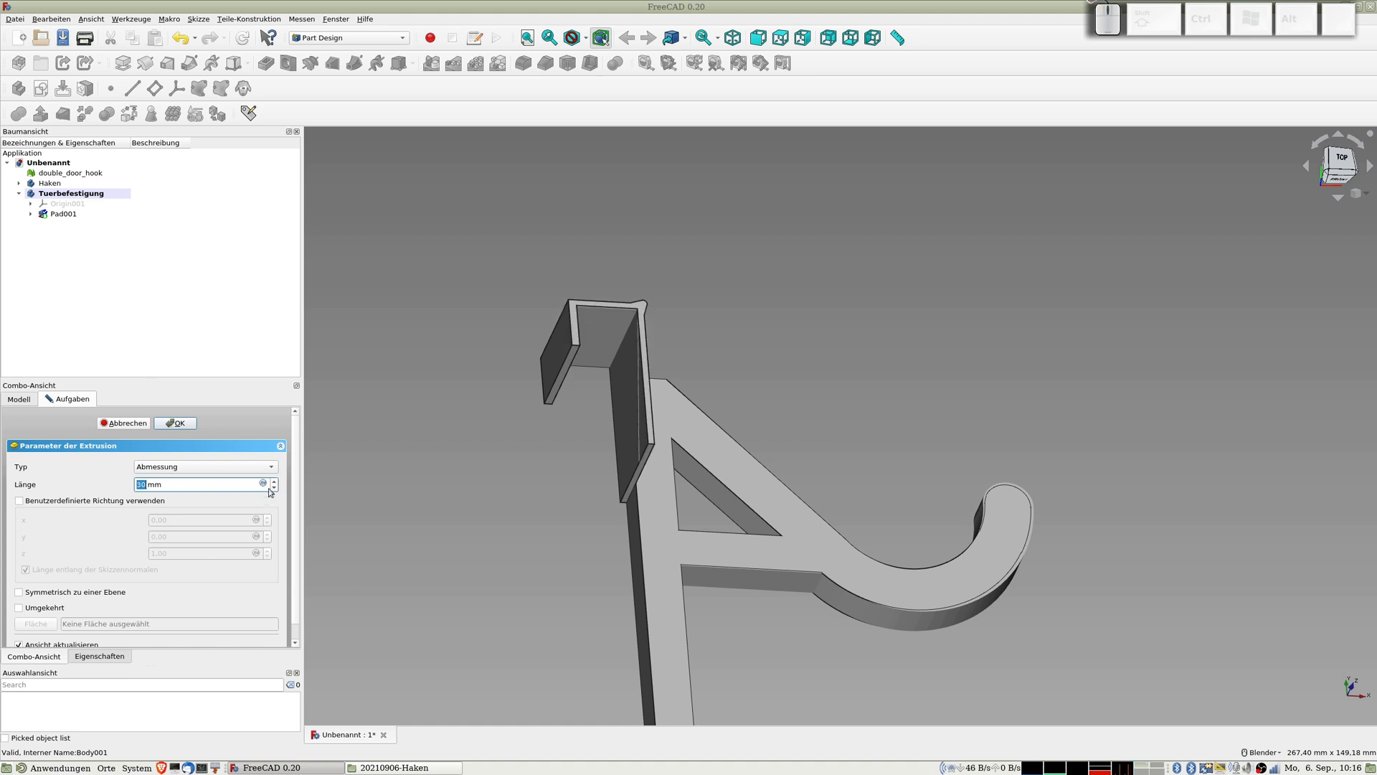
pyautogui.moveTo(704, 479); pyautogui.dragTo(568, 415, button='middle')
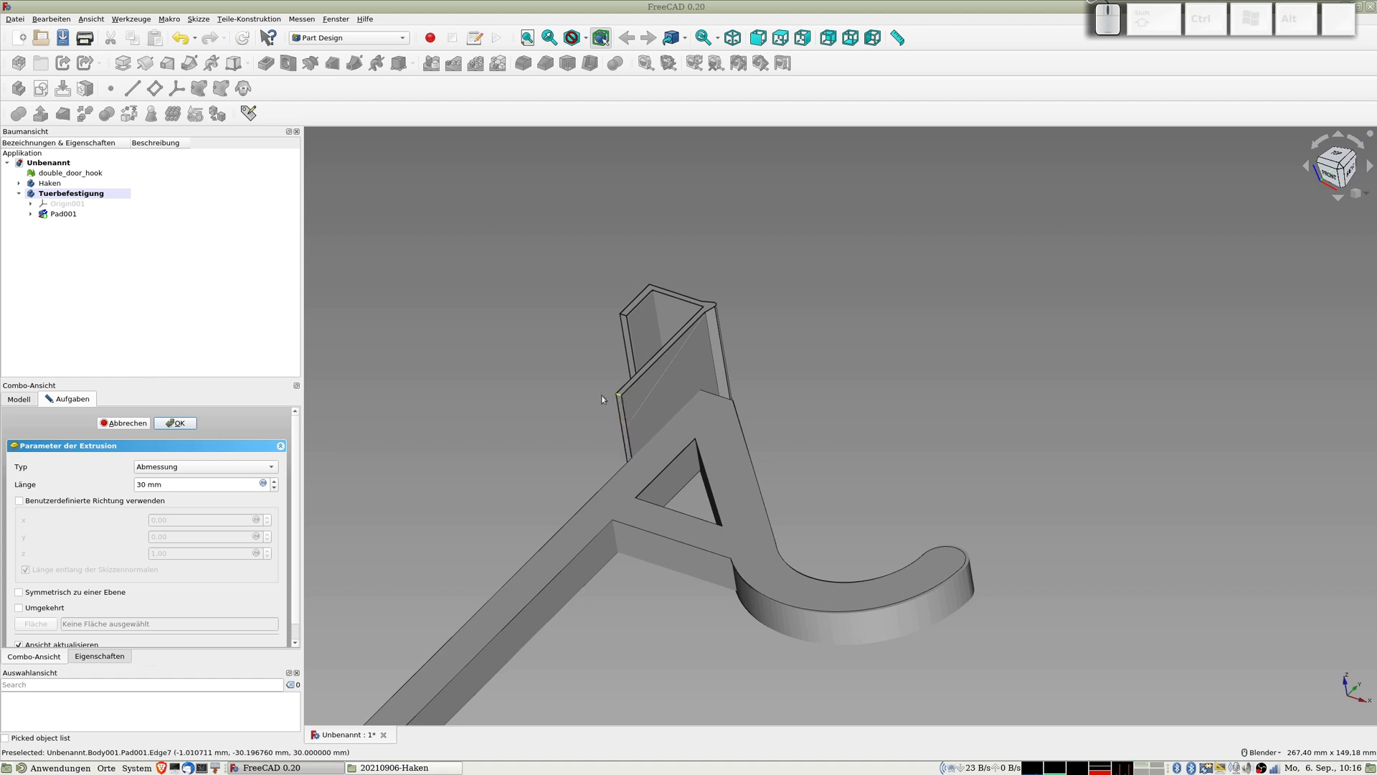
pyautogui.scroll(-2, 511, 382)
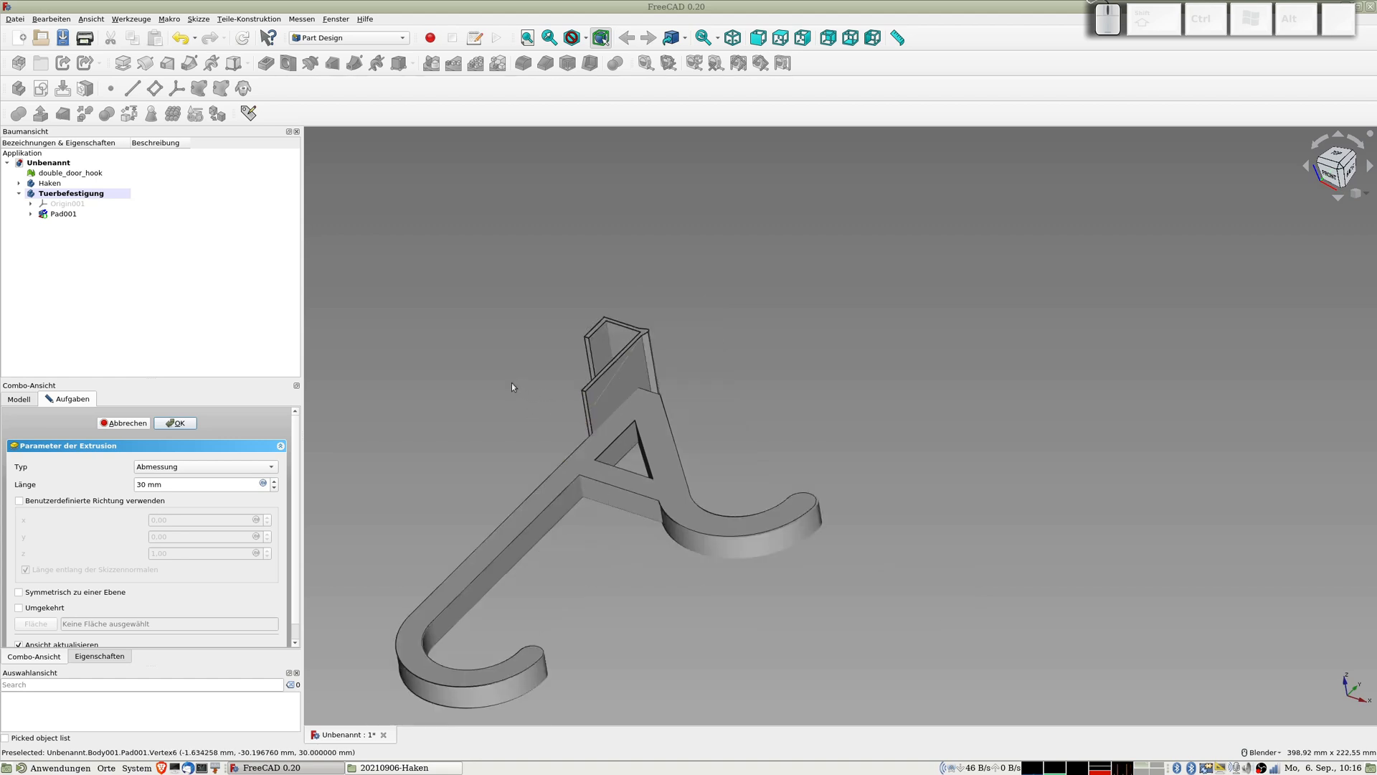
pyautogui.click(177, 424)
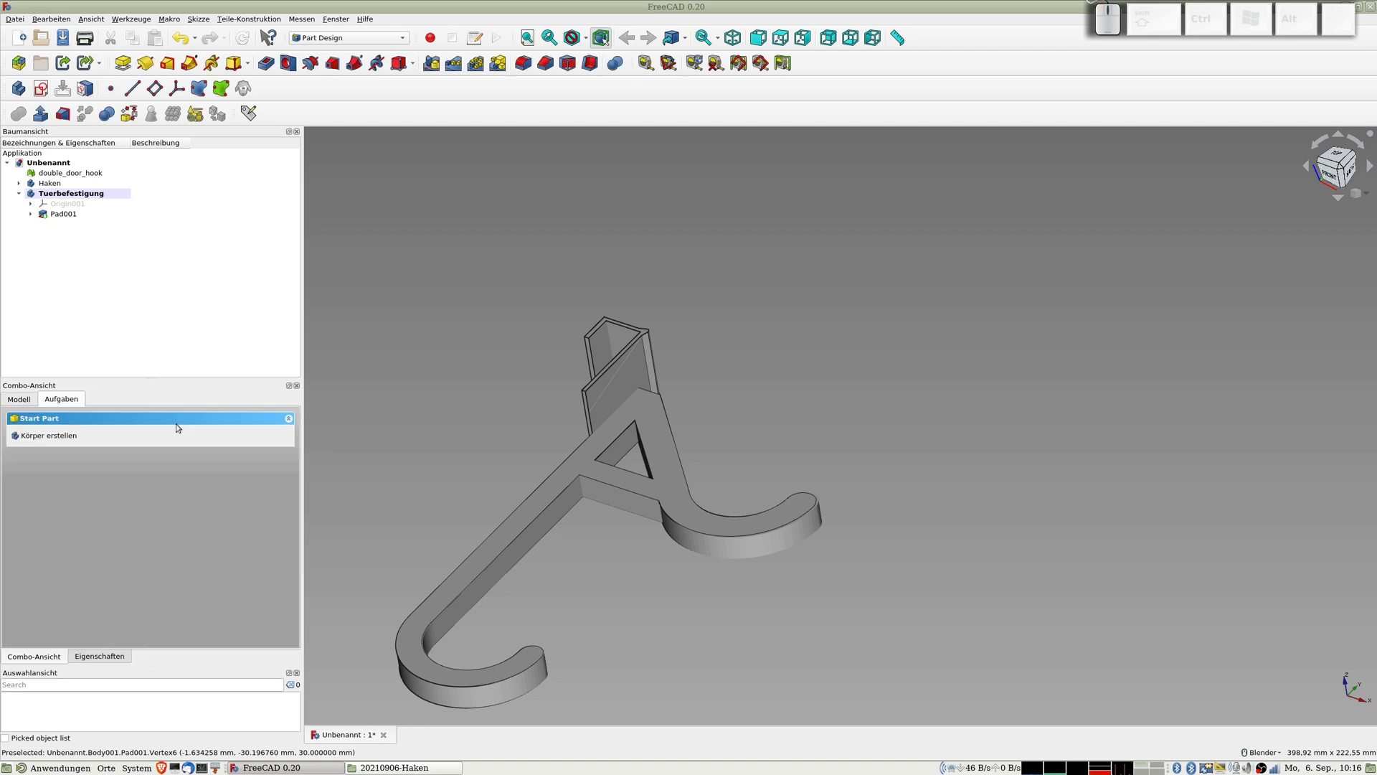
# Create a new spreadsheet in the document and rename it "aaa".
pyautogui.moveTo(542, 370); pyautogui.dragTo(698, 378, button='middle')
pyautogui.moveTo(428, 359); pyautogui.dragTo(403, 299, button='middle')
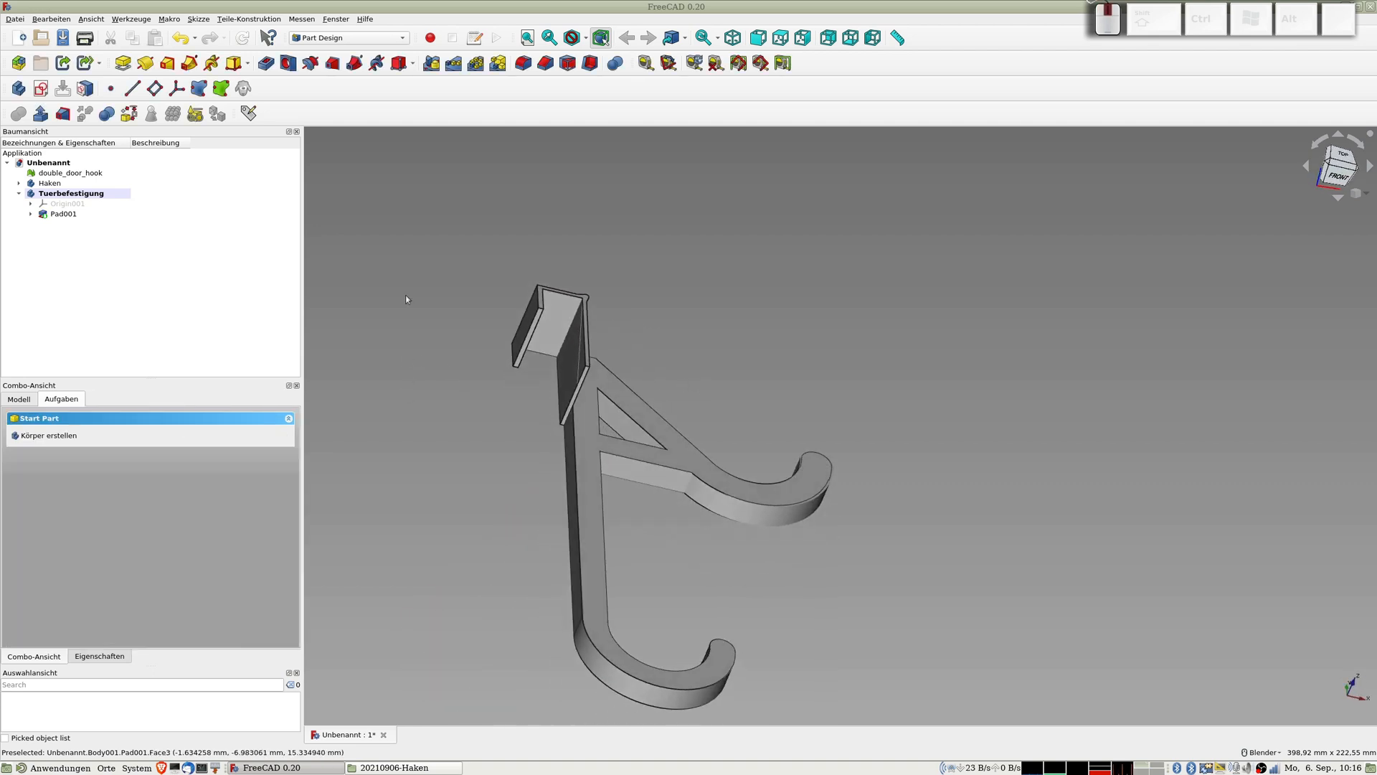
pyautogui.click(341, 38)
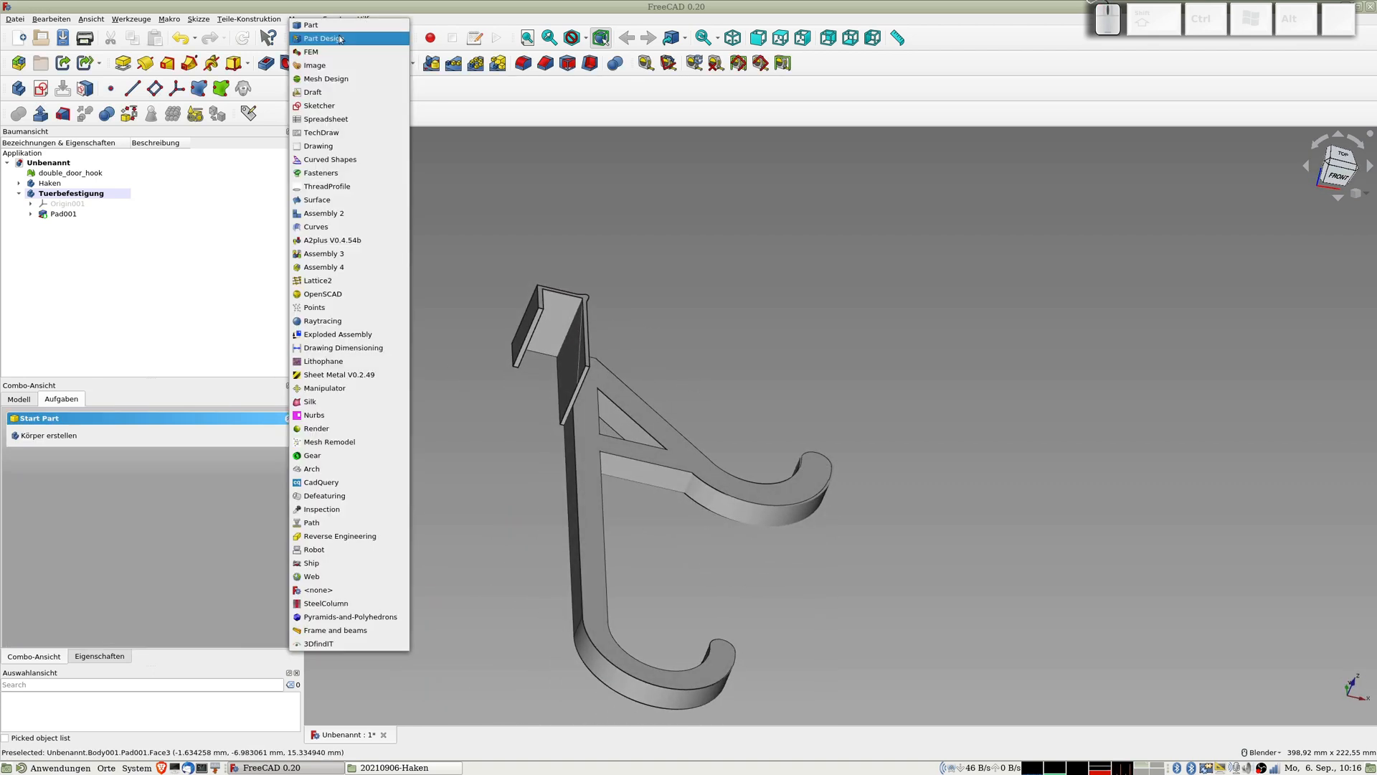
pyautogui.click(326, 119)
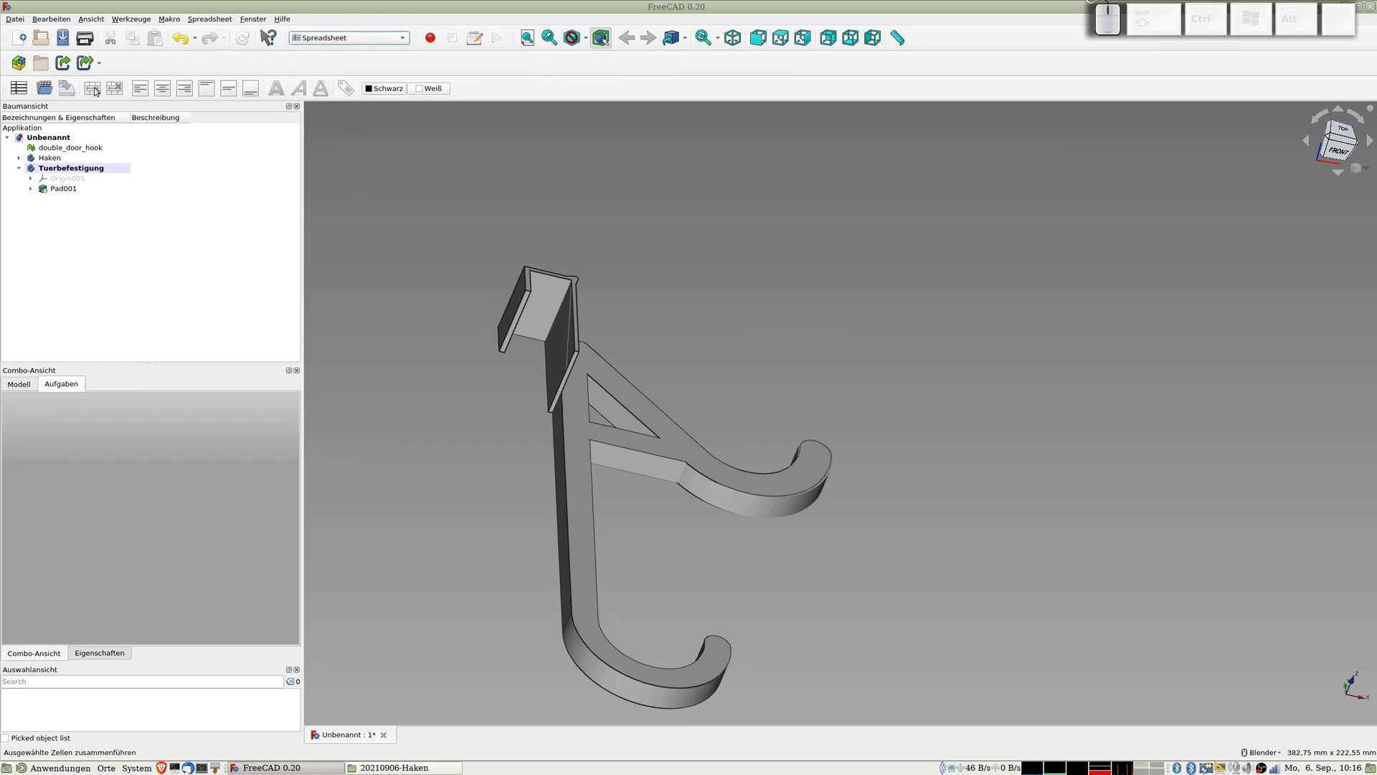
pyautogui.click(17, 88)
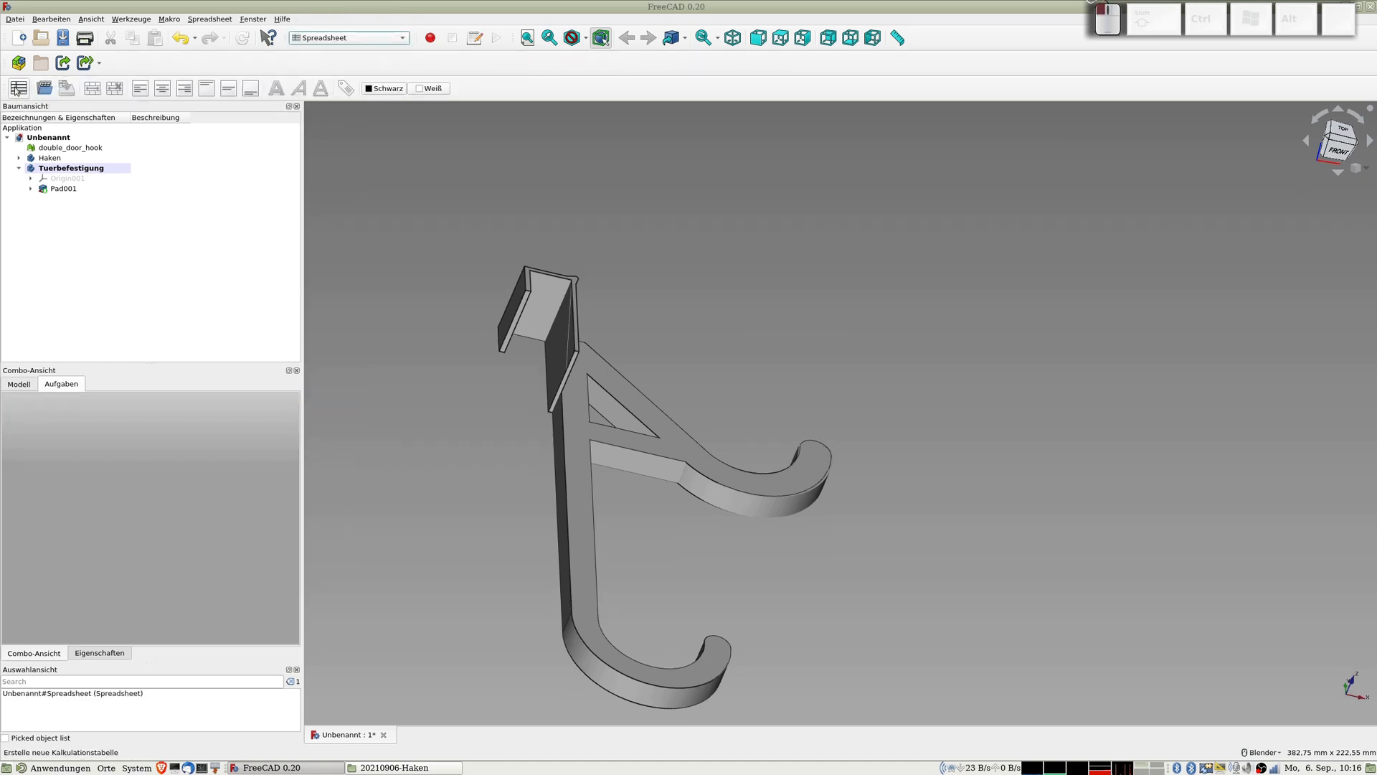
pyautogui.press('F2')
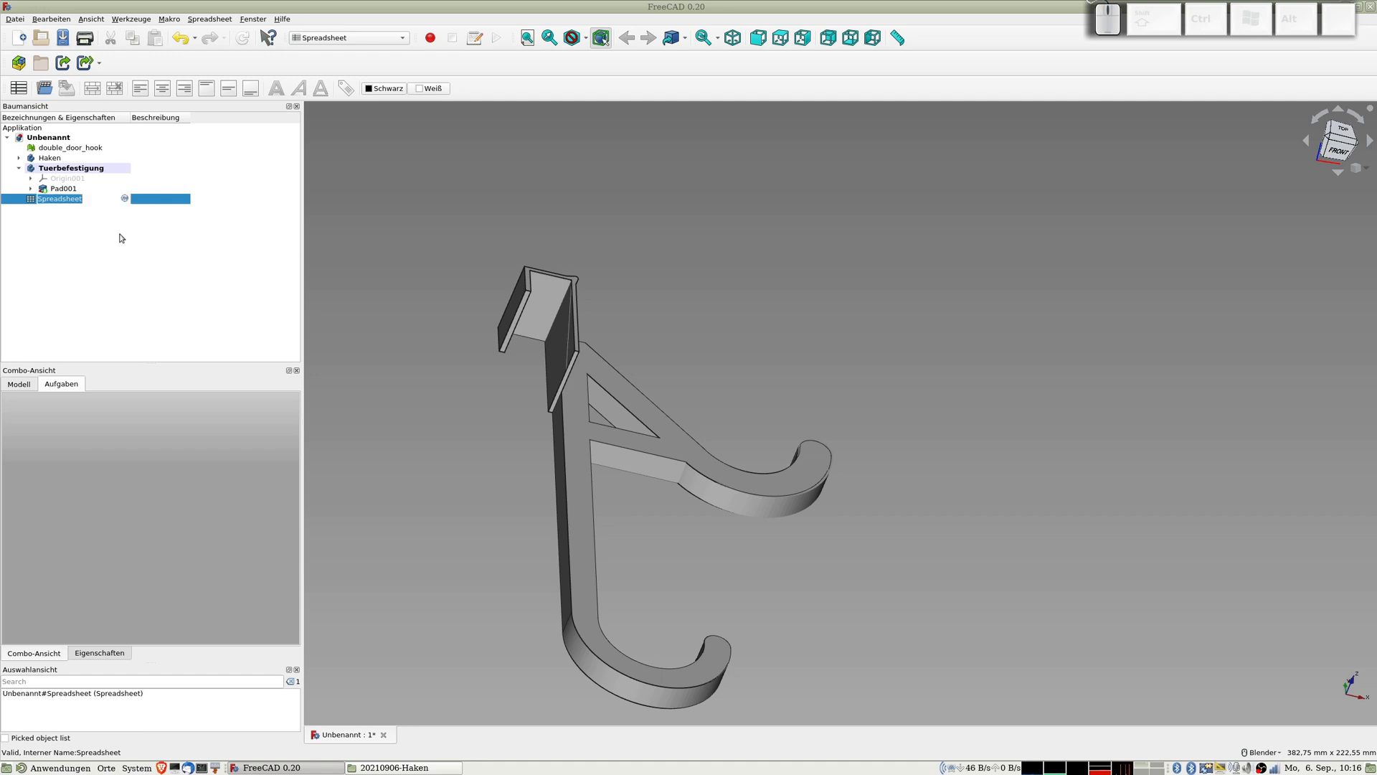
pyautogui.write('aaa')
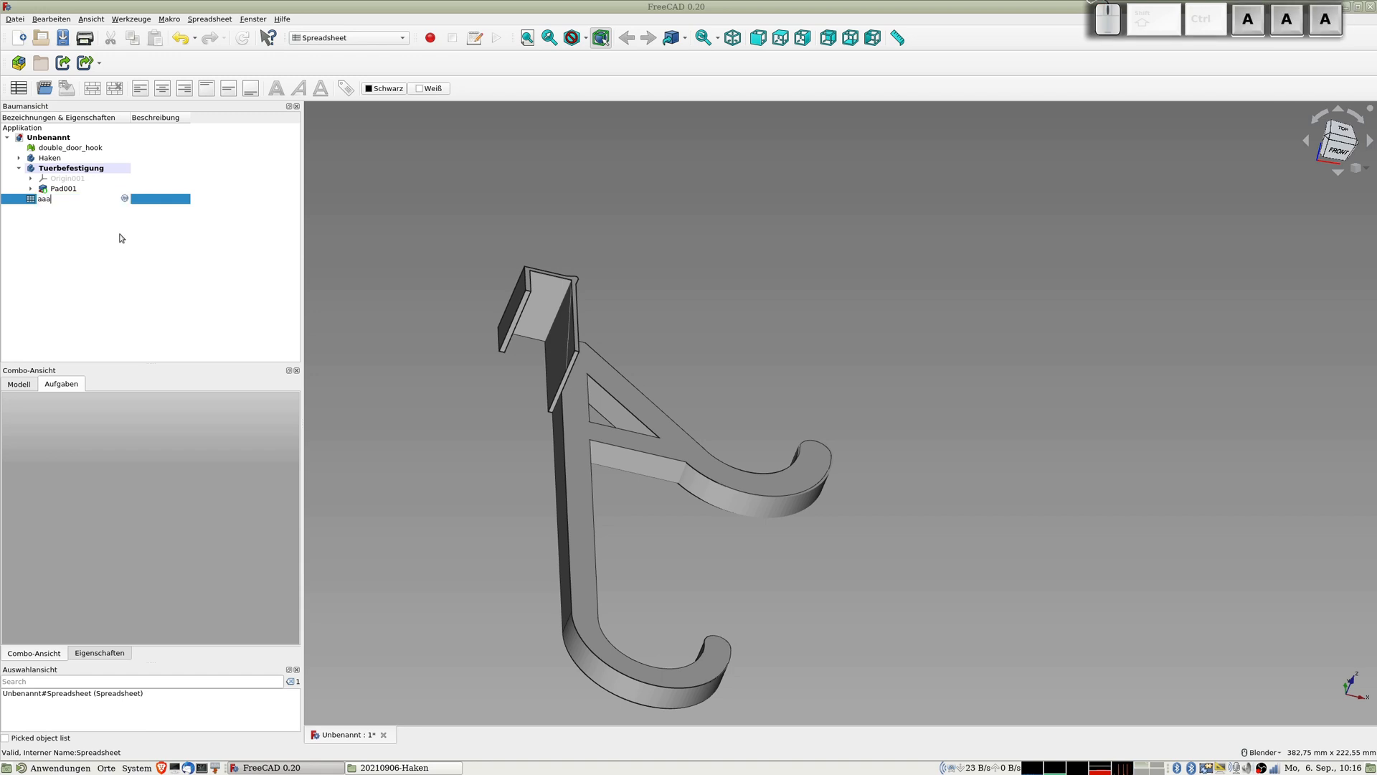
pyautogui.press('Return')
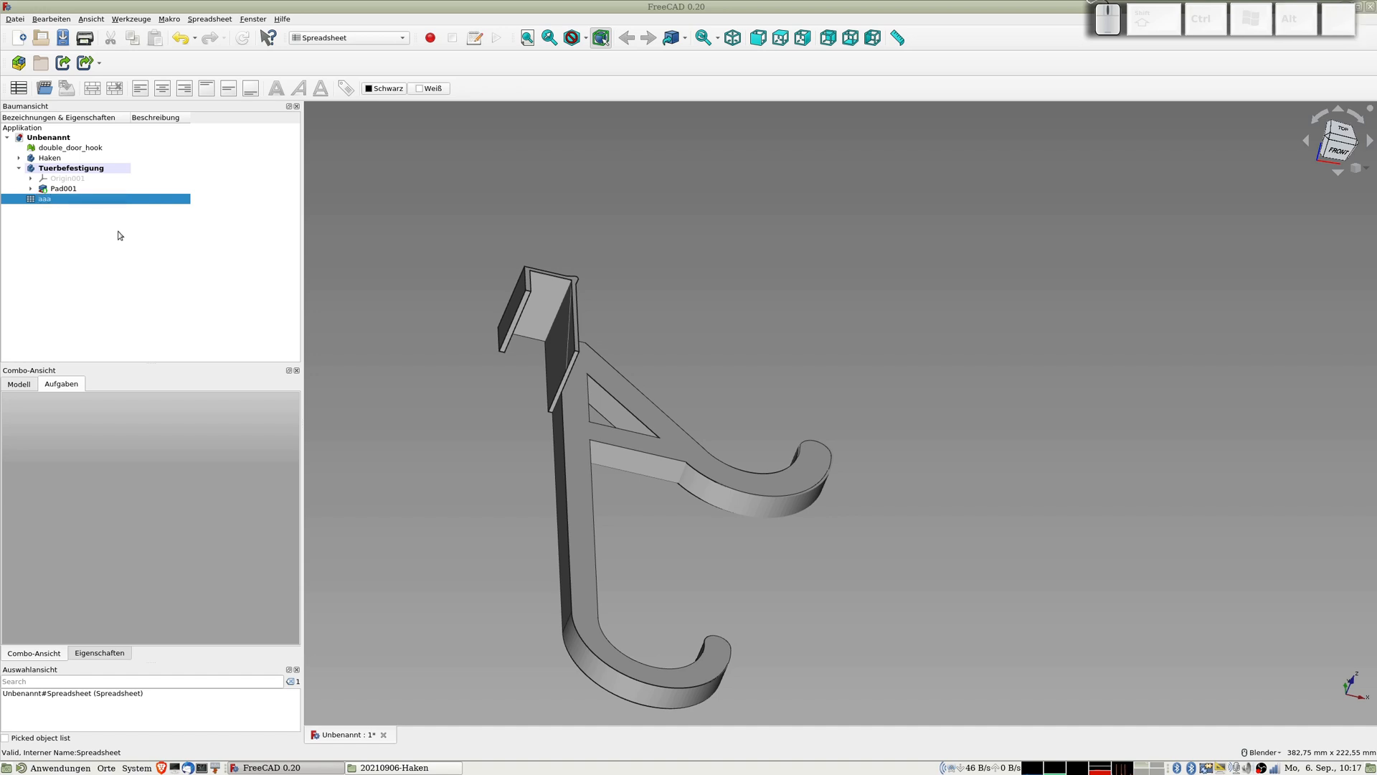
# Open the aaa spreadsheet and enter the label "breite" in cell A1.
pyautogui.doubleClick(57, 203)
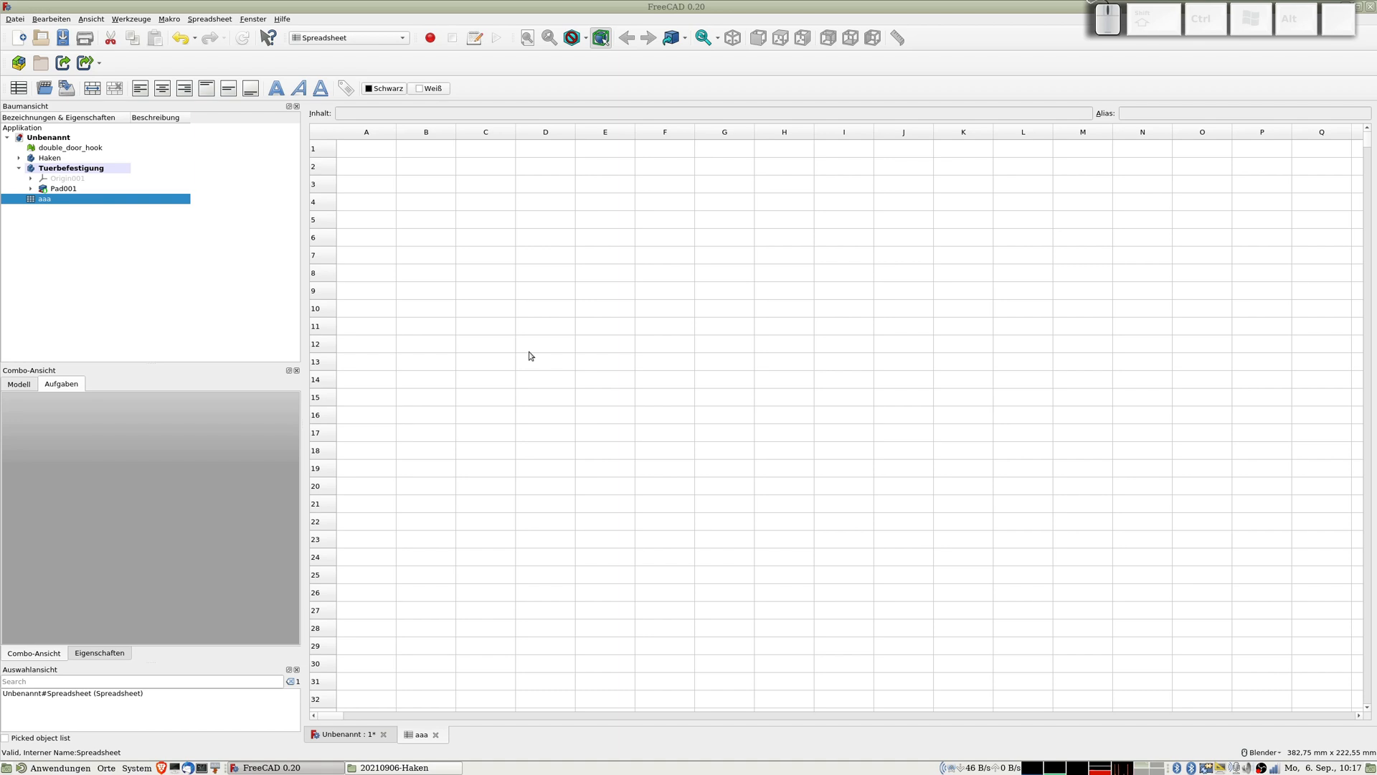
pyautogui.click(365, 155)
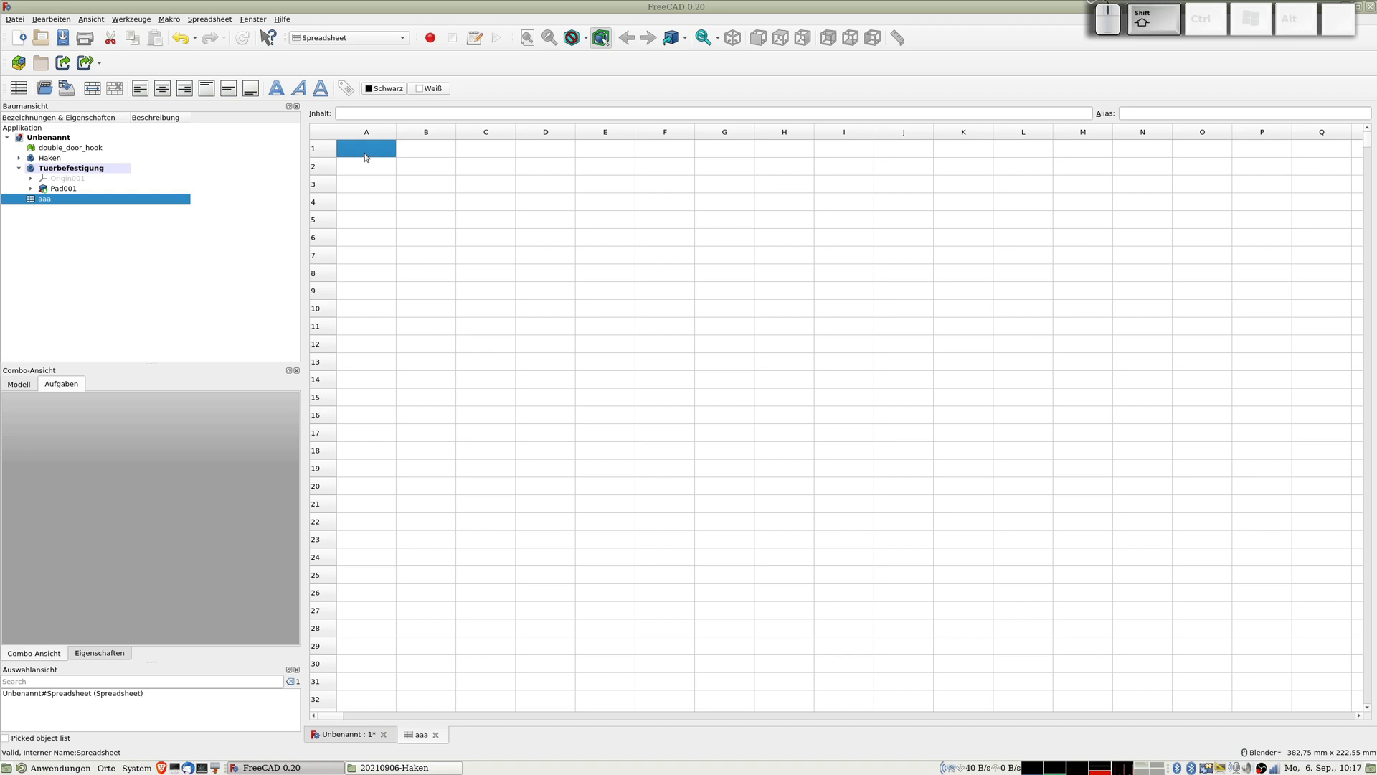
pyautogui.write('breite')
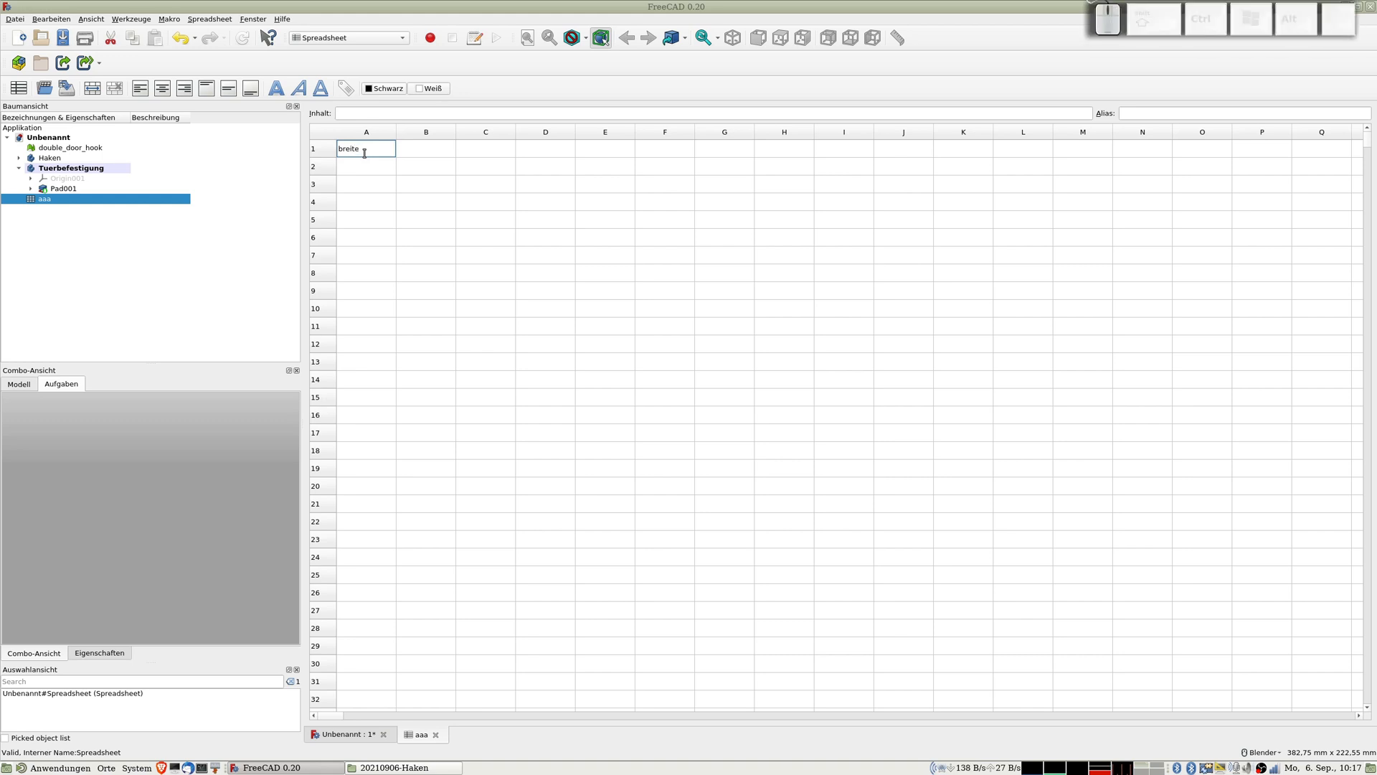
pyautogui.click(417, 155)
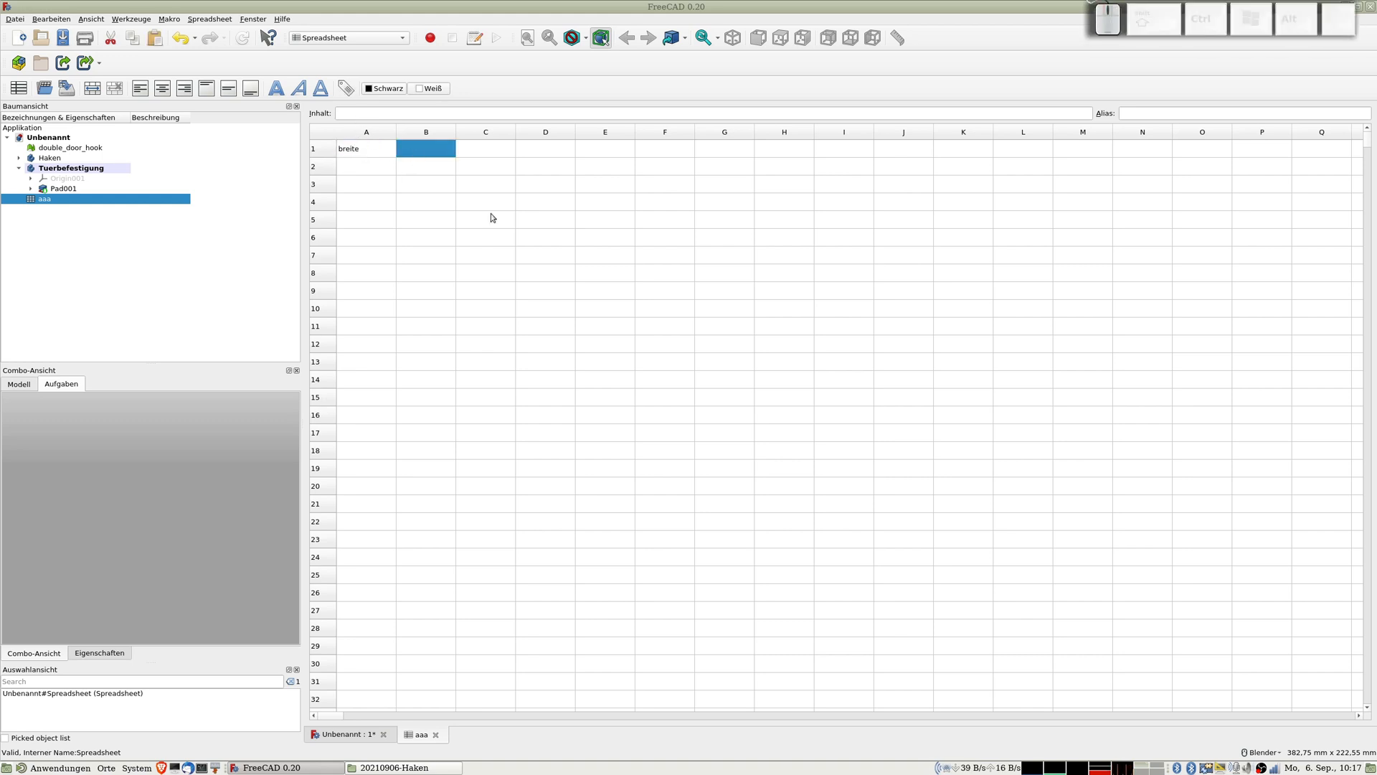
# Open the Tuerbefestigung pad's sketch for editing to look up the inner width between the bracket's legs.
pyautogui.hotkey('ctrl', 'Tab')
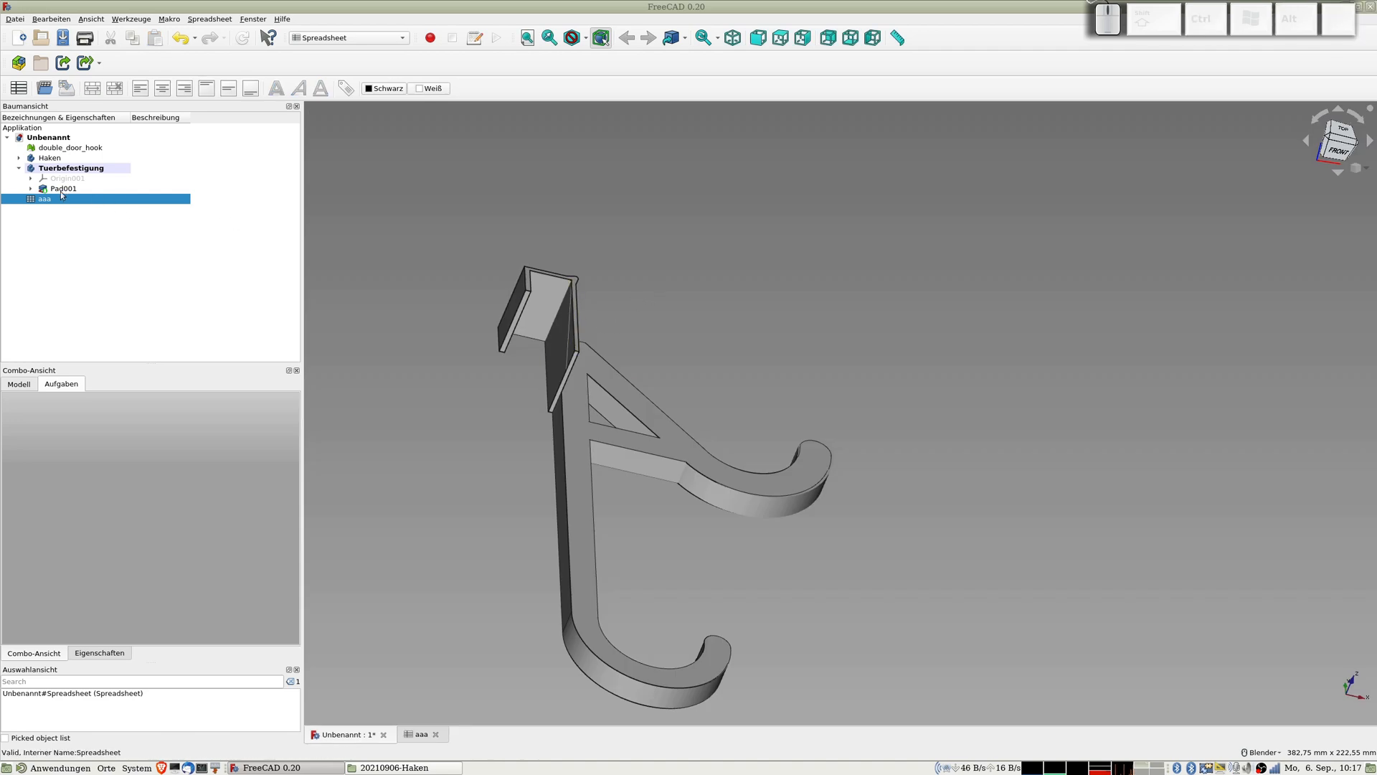
pyautogui.click(31, 188)
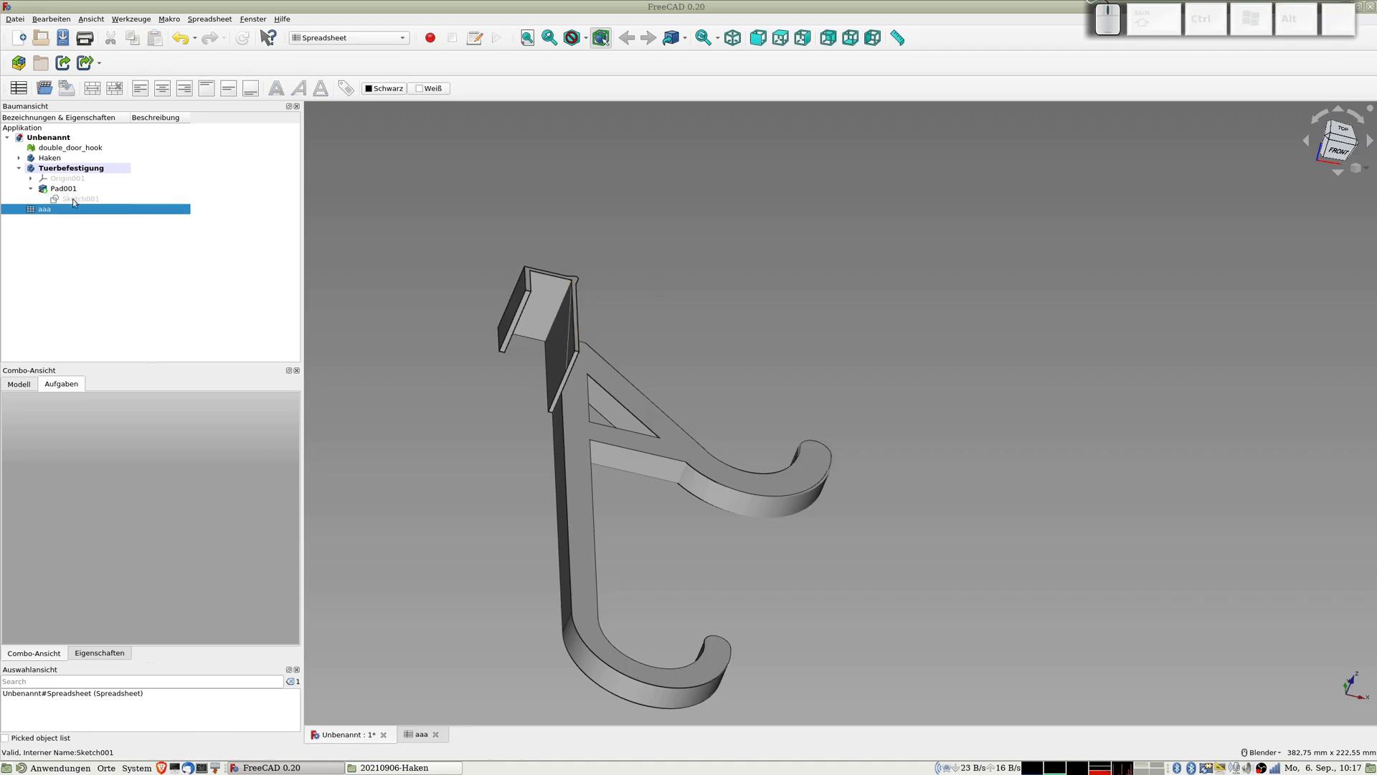
pyautogui.doubleClick(79, 199)
pyautogui.scroll(3, 565, 266)
pyautogui.scroll(2, 565, 266)
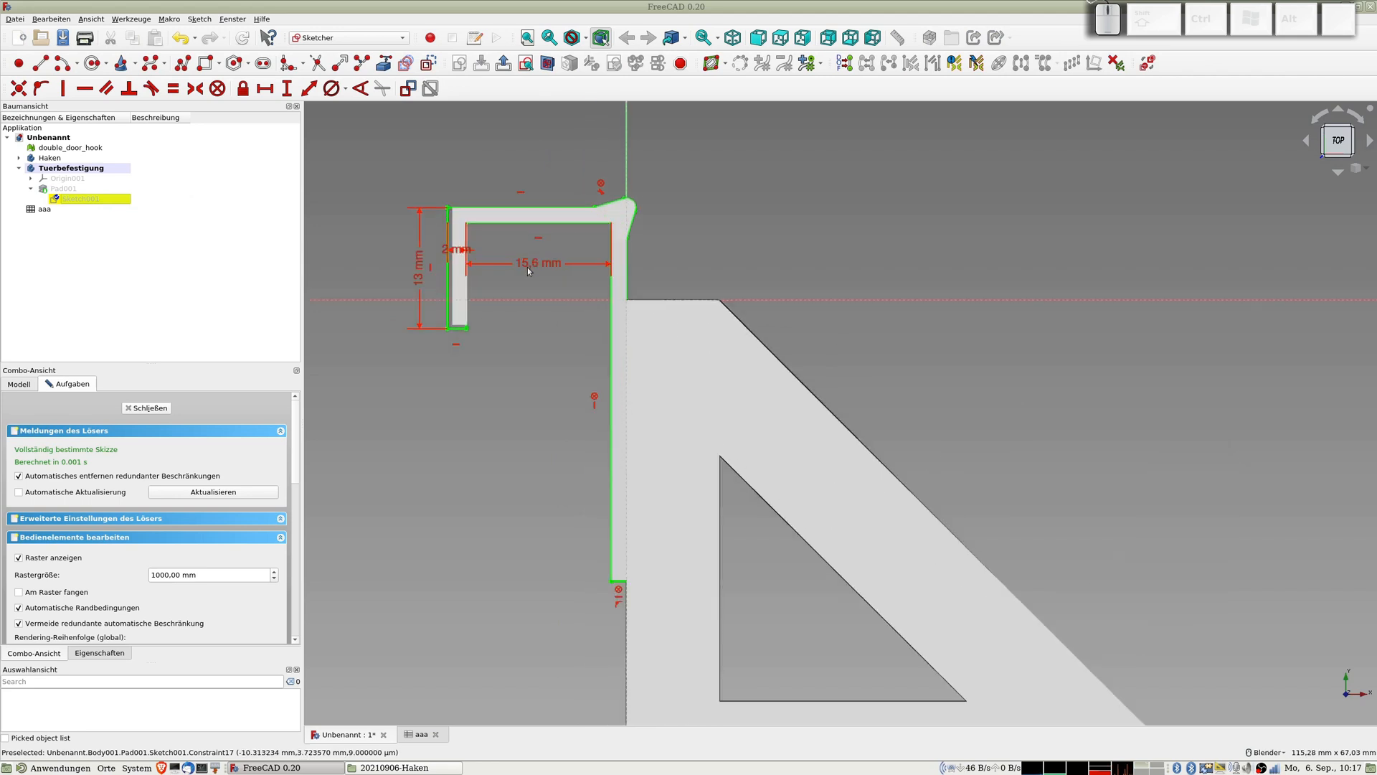
# Enter 15.6 in cell B1 of the aaa spreadsheet as the value for breite.
pyautogui.hotkey('ctrl', 'Tab')
pyautogui.click(417, 147)
pyautogui.write('15.6')
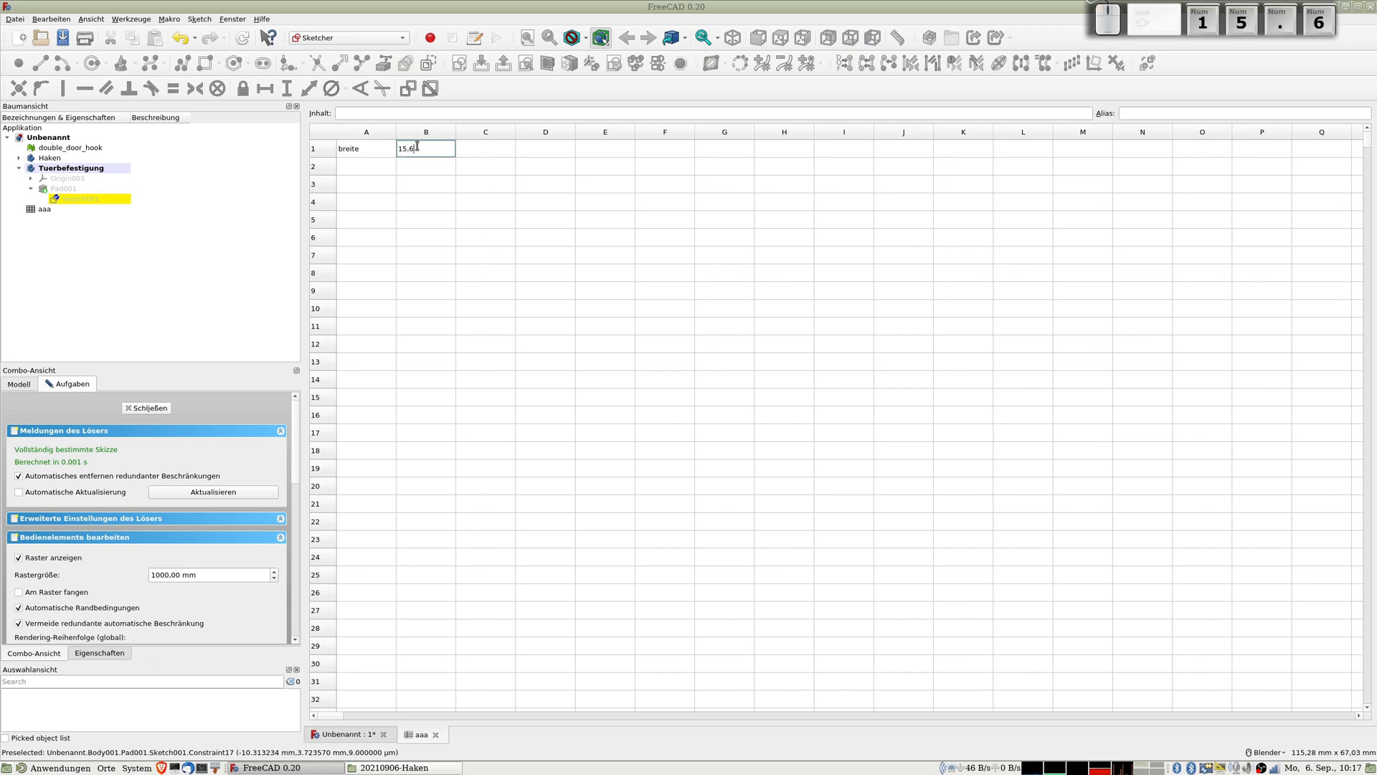
pyautogui.press('Return')
pyautogui.click(464, 206)
pyautogui.click(436, 152)
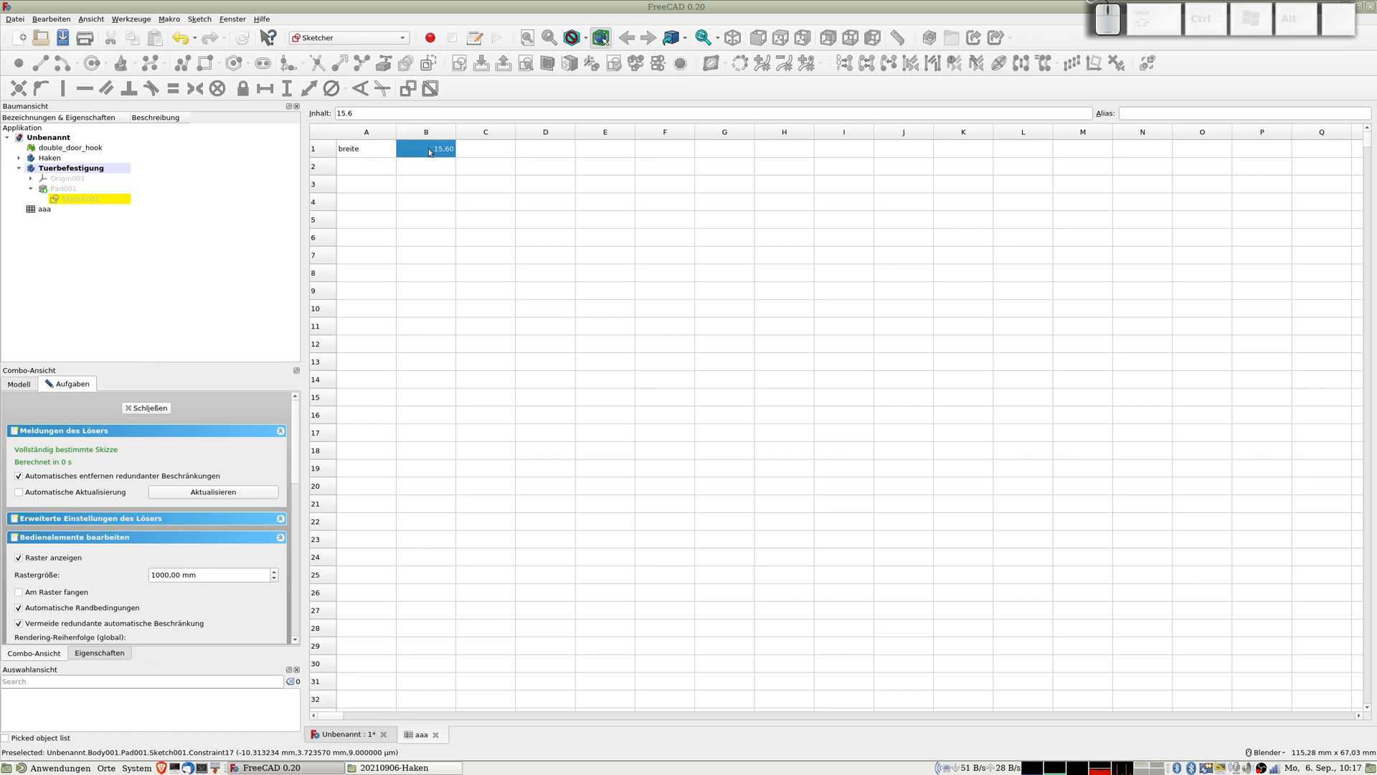
# Assign the alias "breite" to cell B1 in the cell properties.
pyautogui.rightClick(429, 152)
pyautogui.click(466, 157)
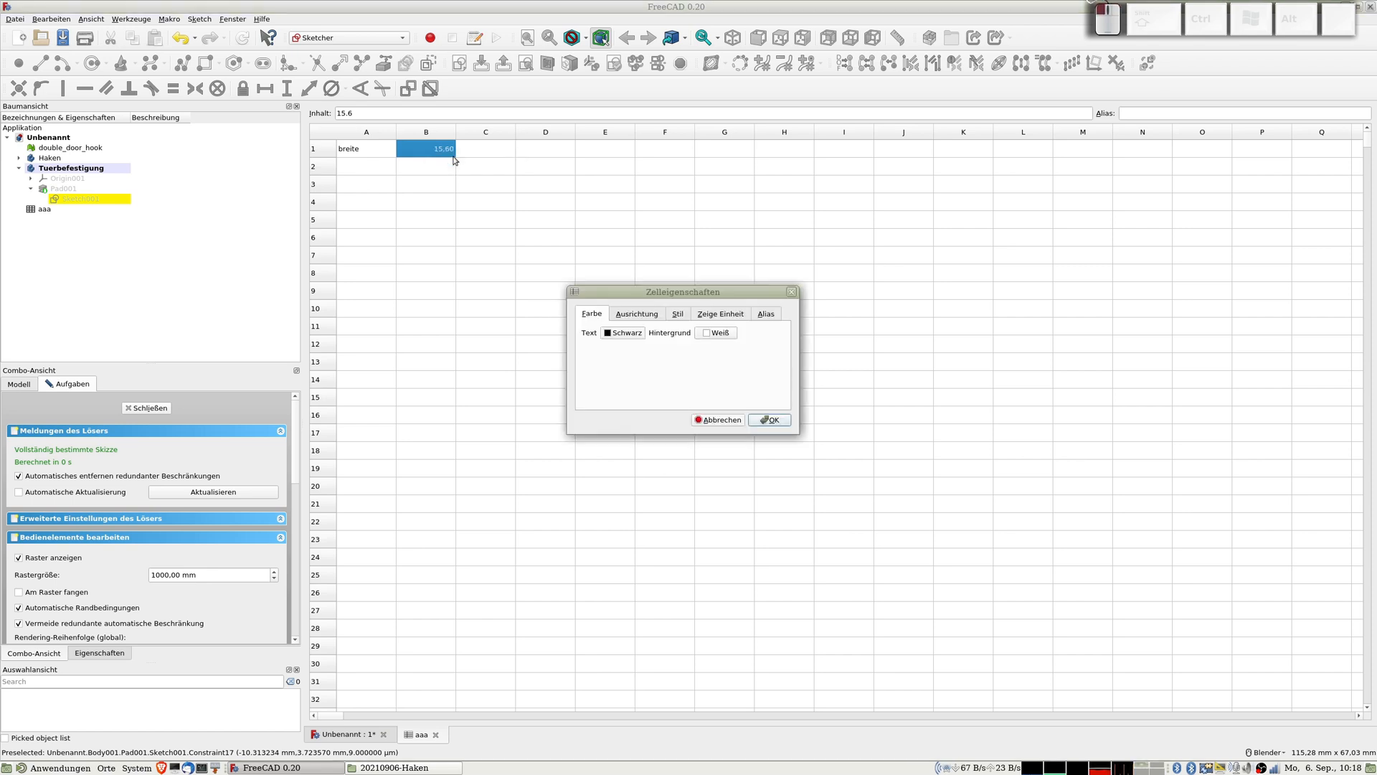
pyautogui.click(772, 316)
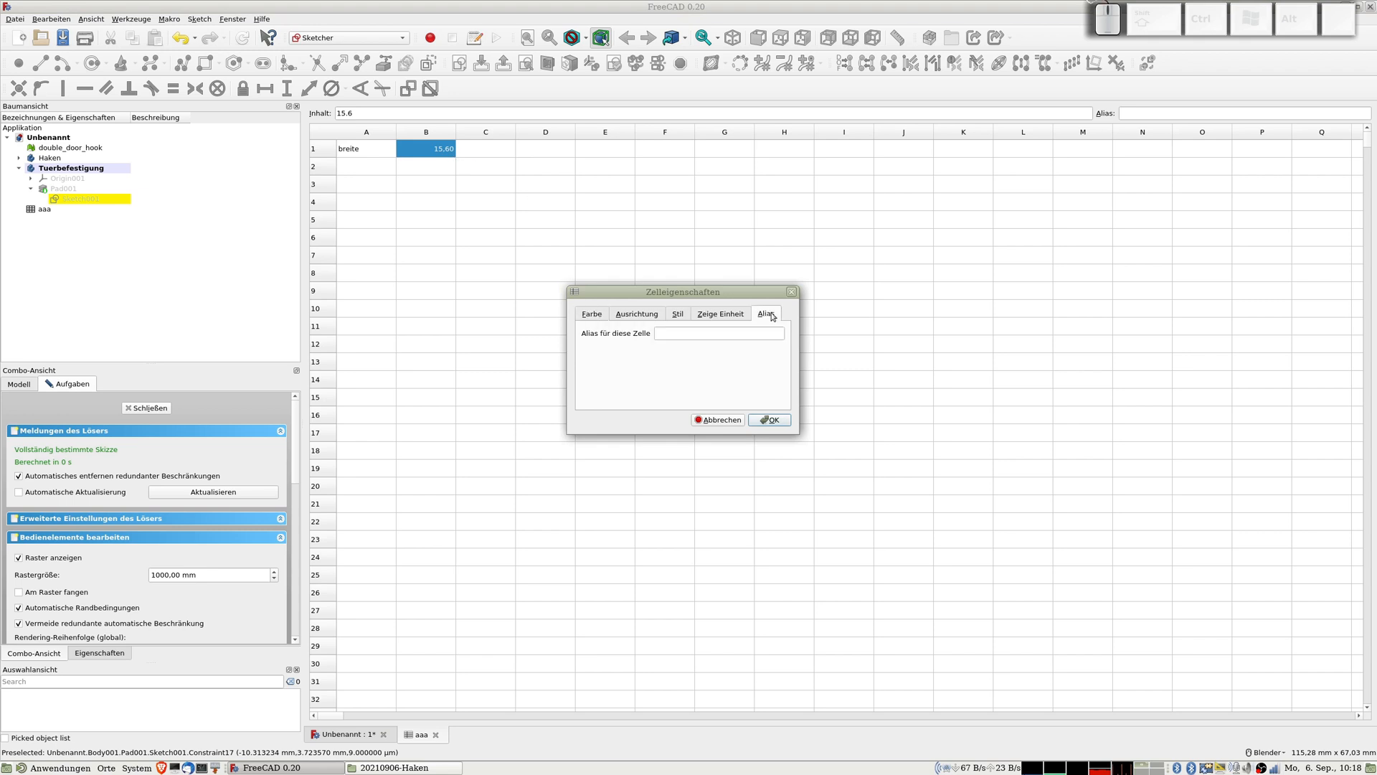
pyautogui.click(667, 332)
pyautogui.write('breite')
pyautogui.press('Return')
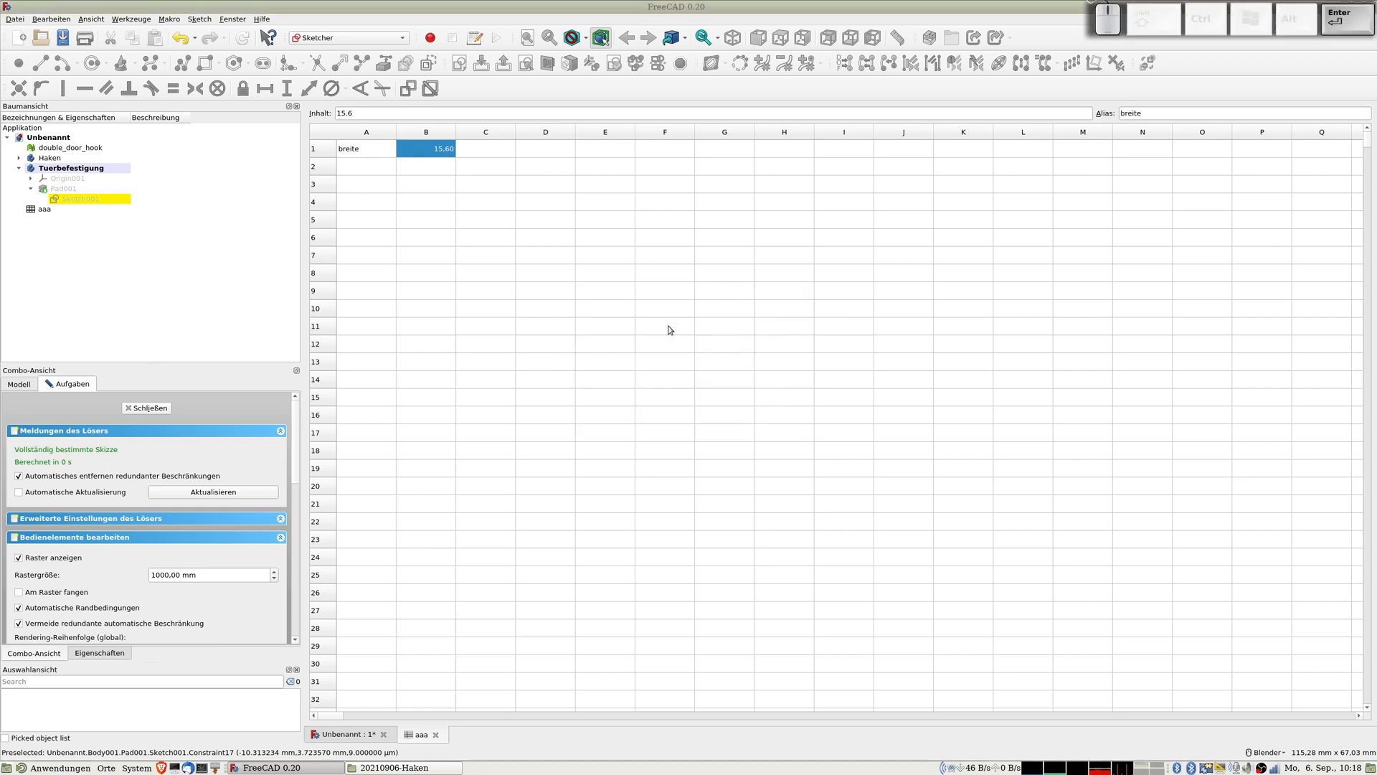
pyautogui.click(427, 188)
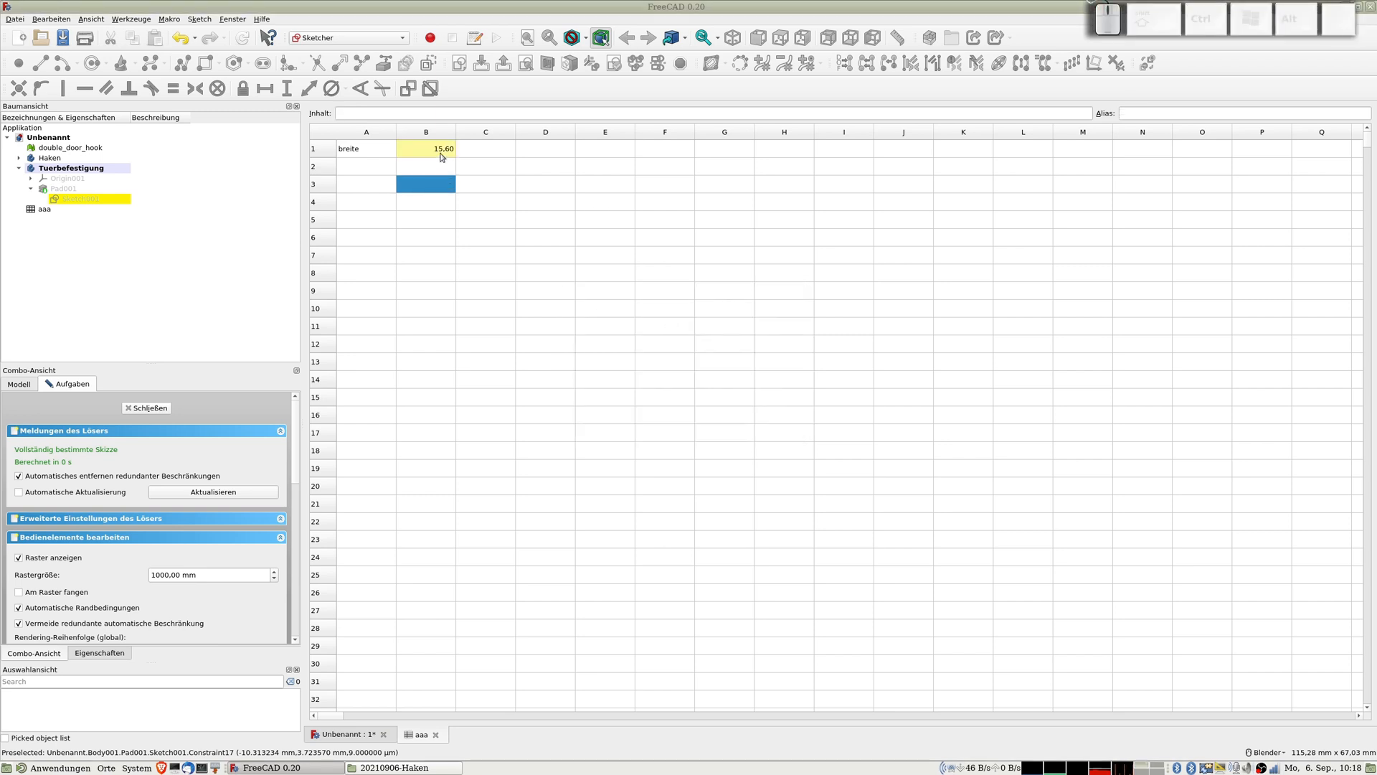
pyautogui.click(423, 252)
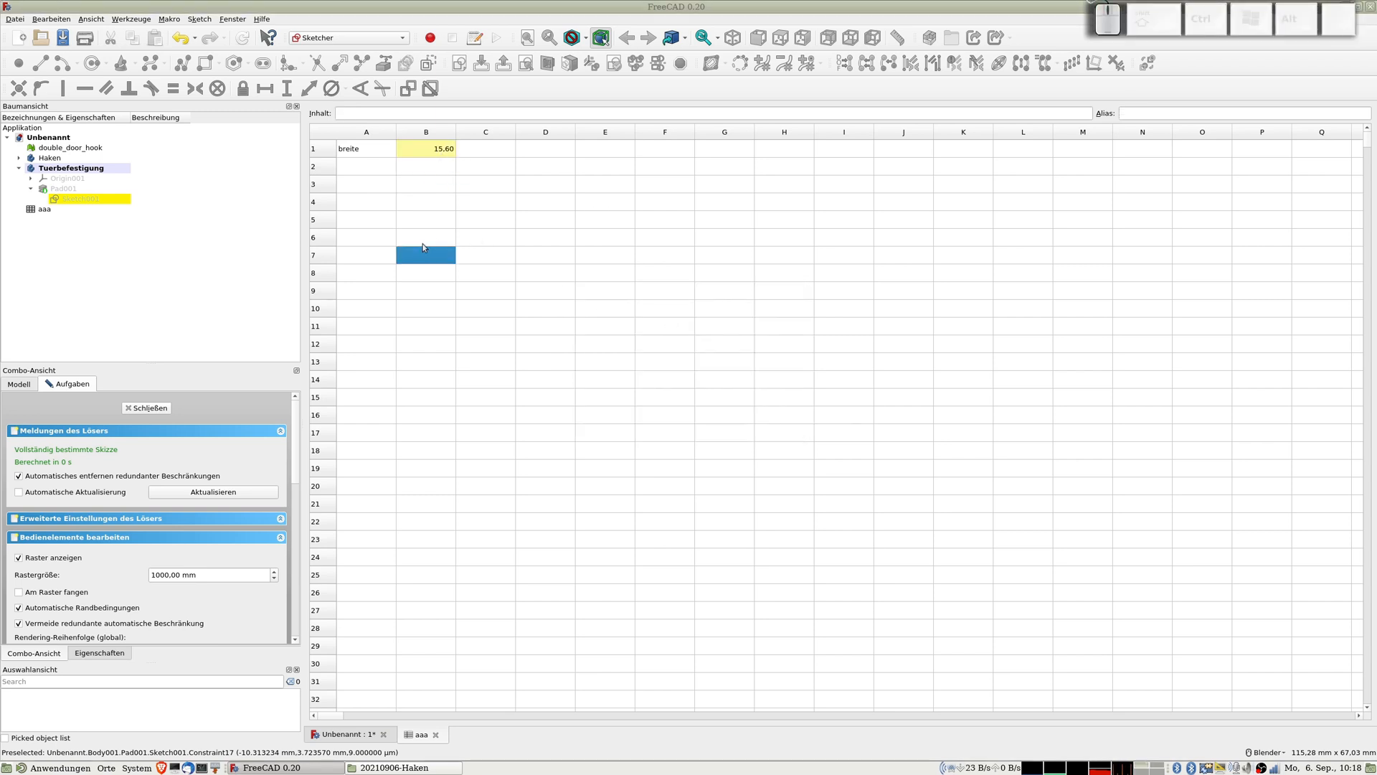
# Link the bracket sketch's inner width constraint to the expression aaa.breite and close the sketch.
pyautogui.hotkey('ctrl', 'Tab')
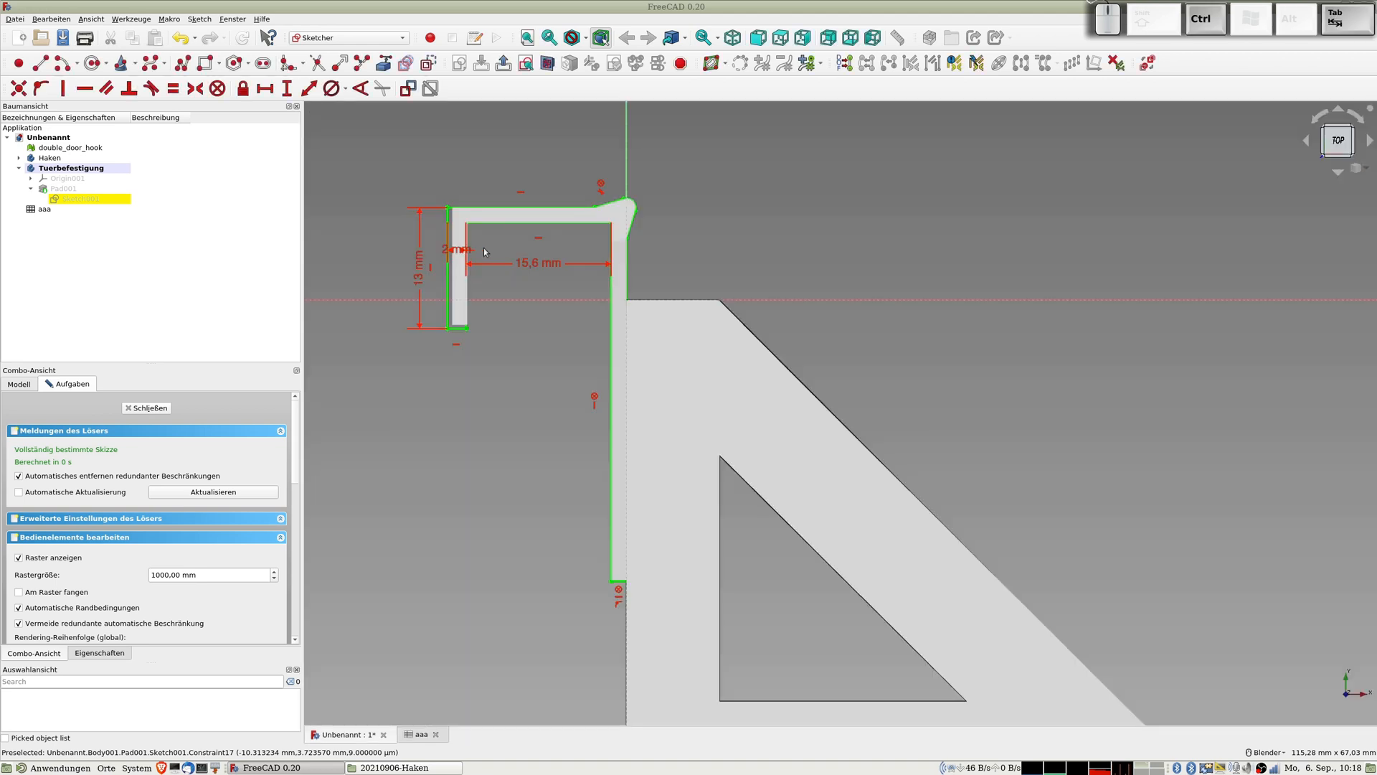
pyautogui.doubleClick(535, 263)
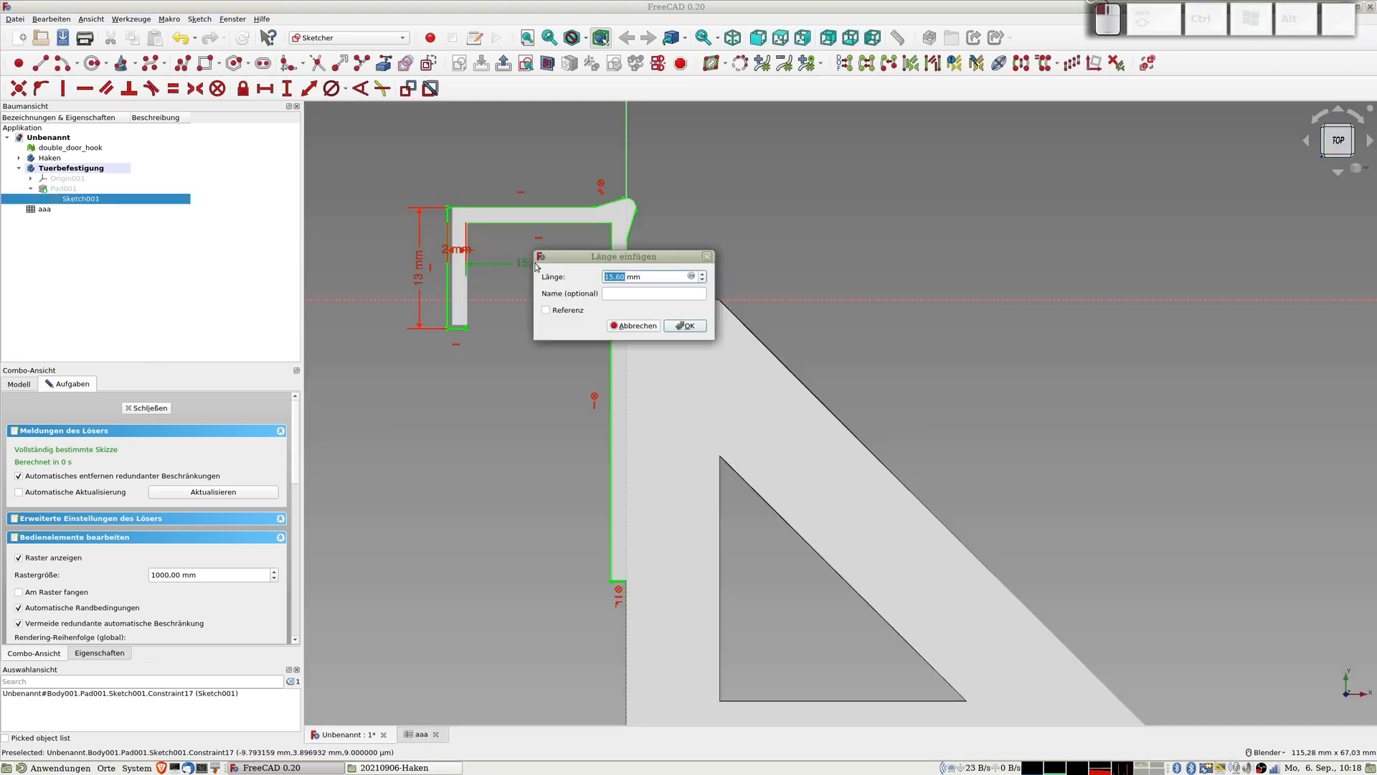
pyautogui.click(691, 277)
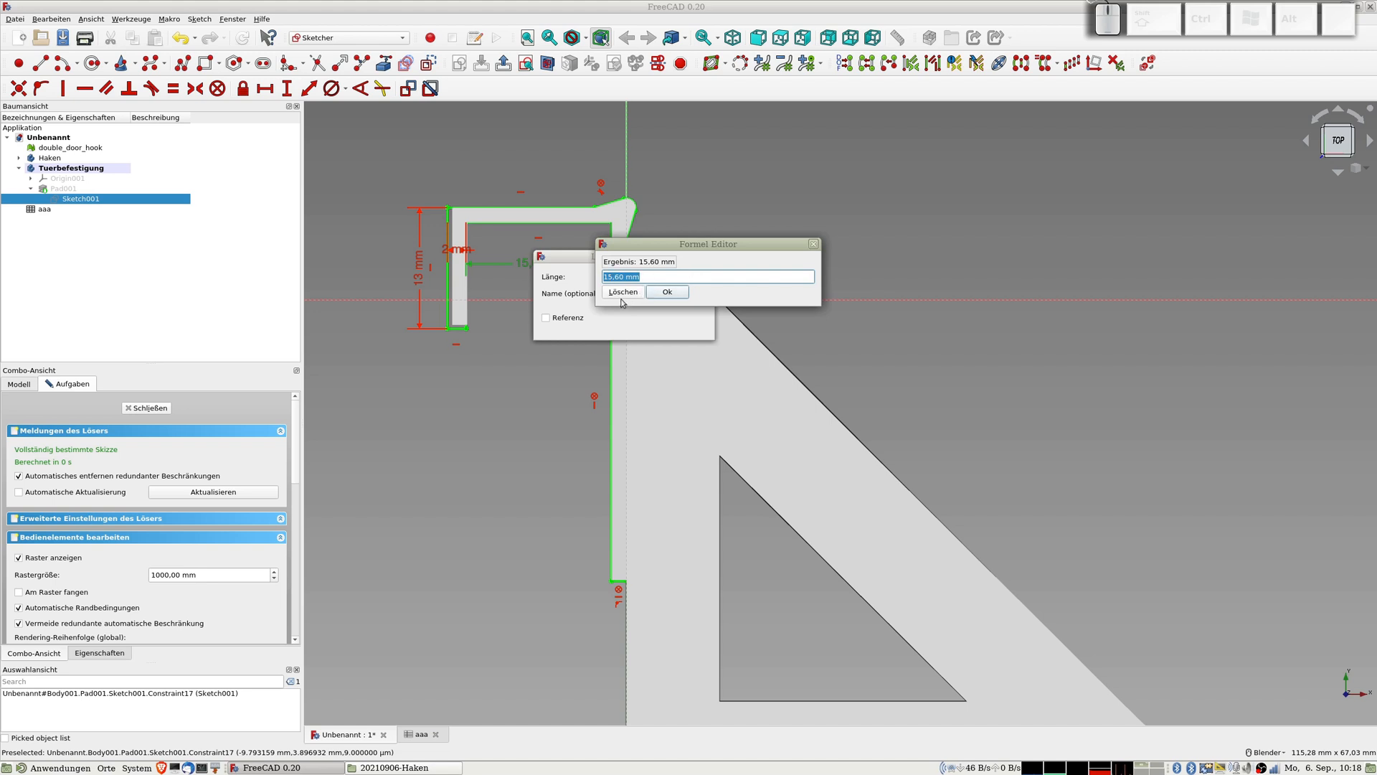
pyautogui.write('aaa')
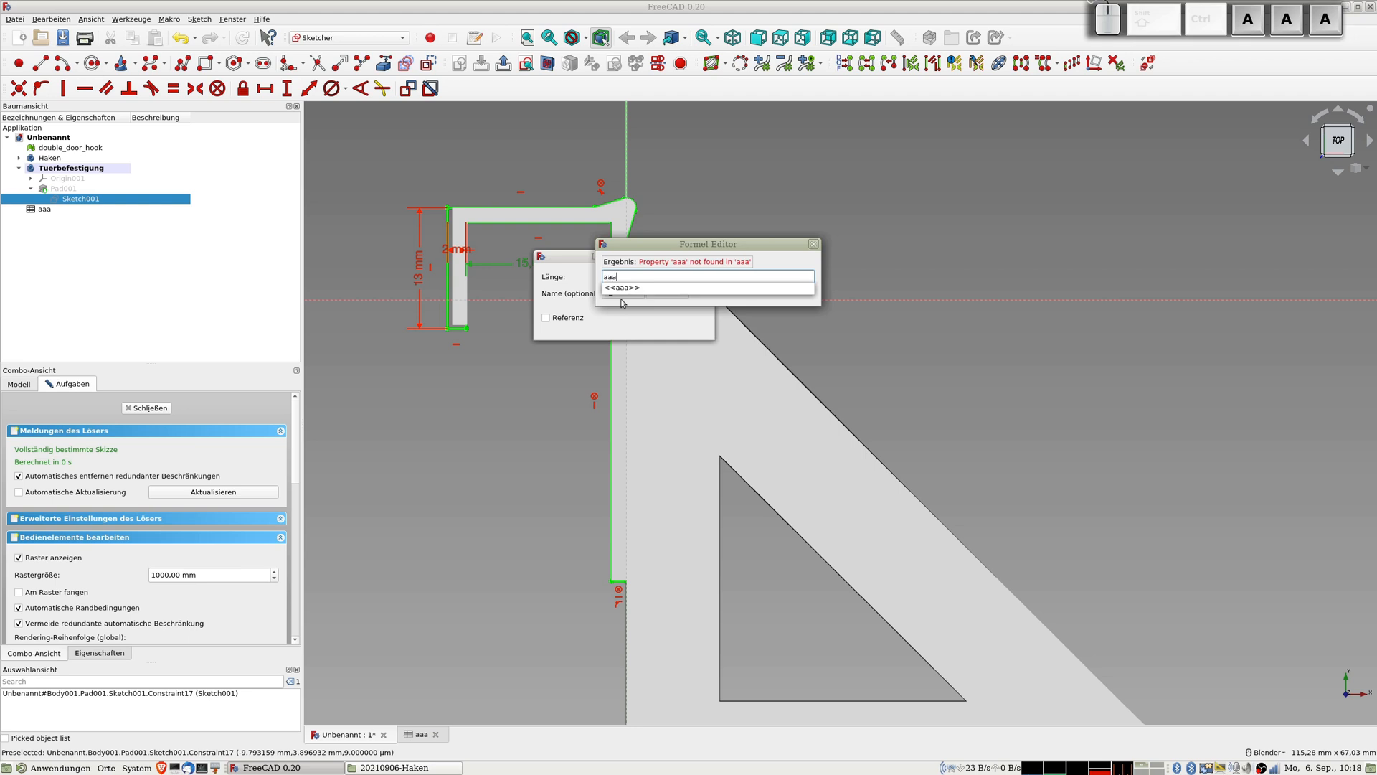
pyautogui.write('.breite')
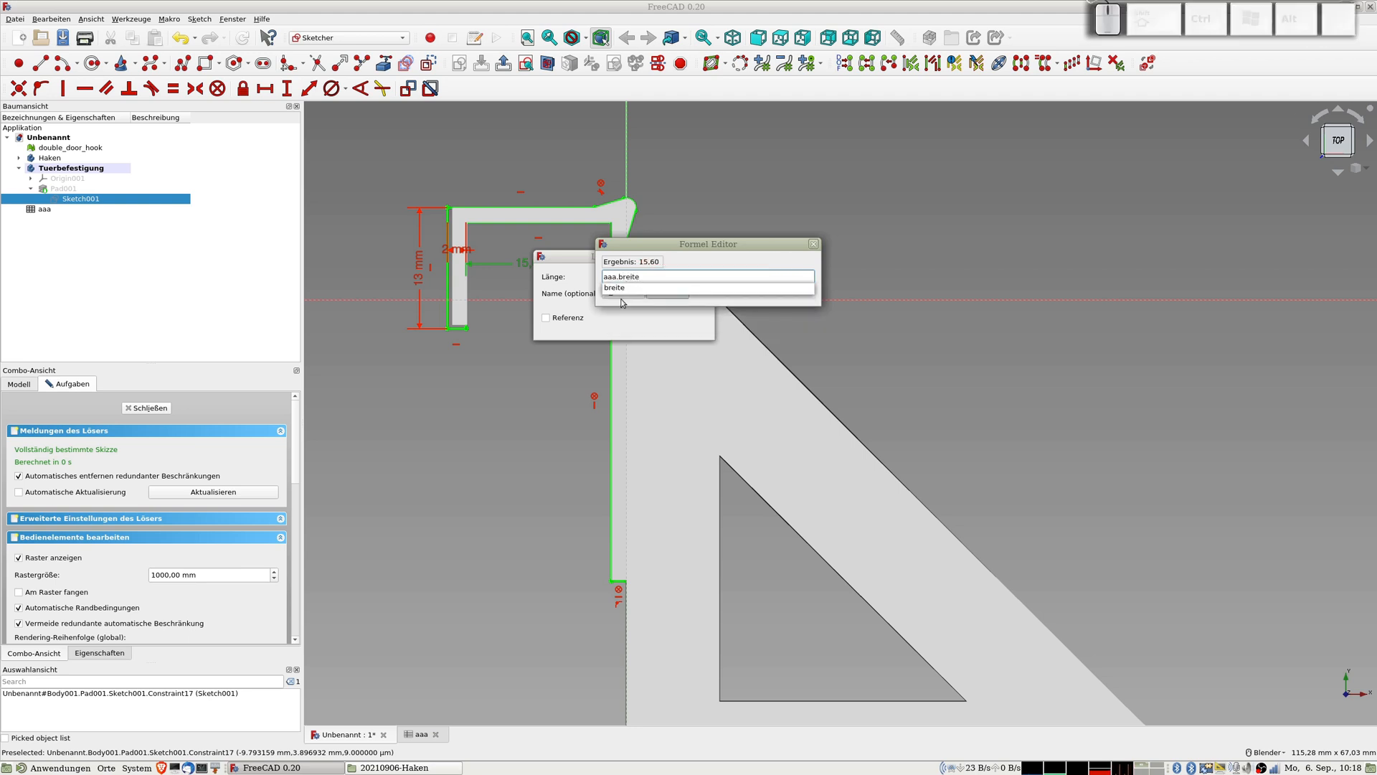
pyautogui.press('Return')
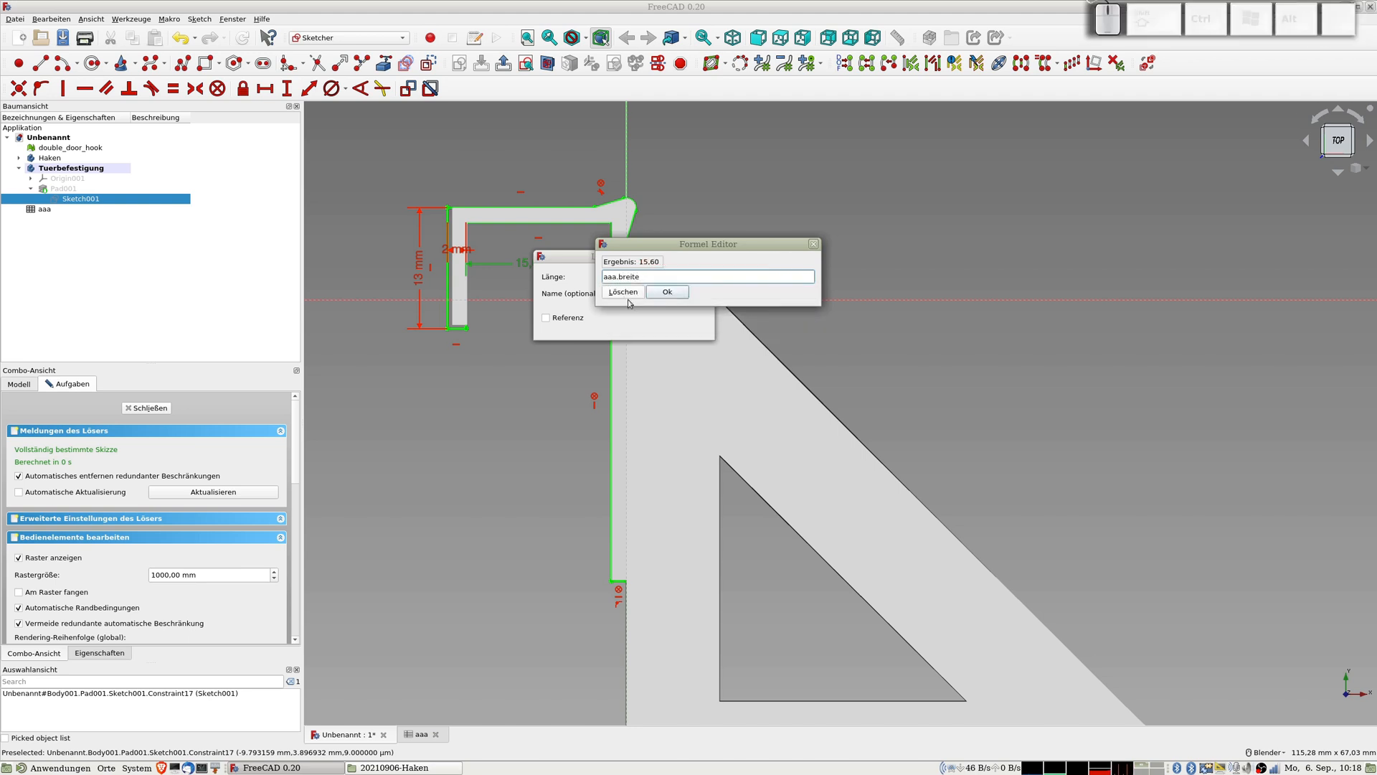
pyautogui.click(658, 294)
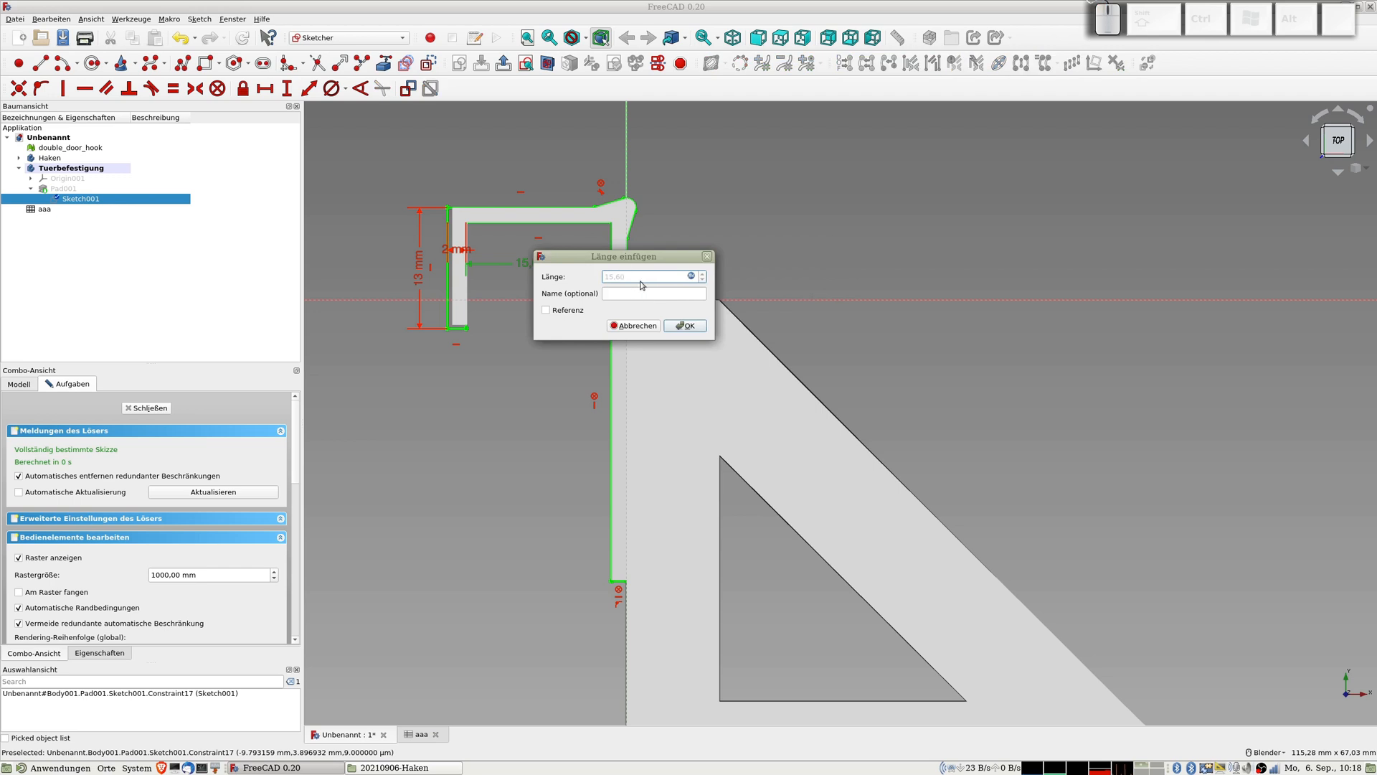
pyautogui.click(687, 327)
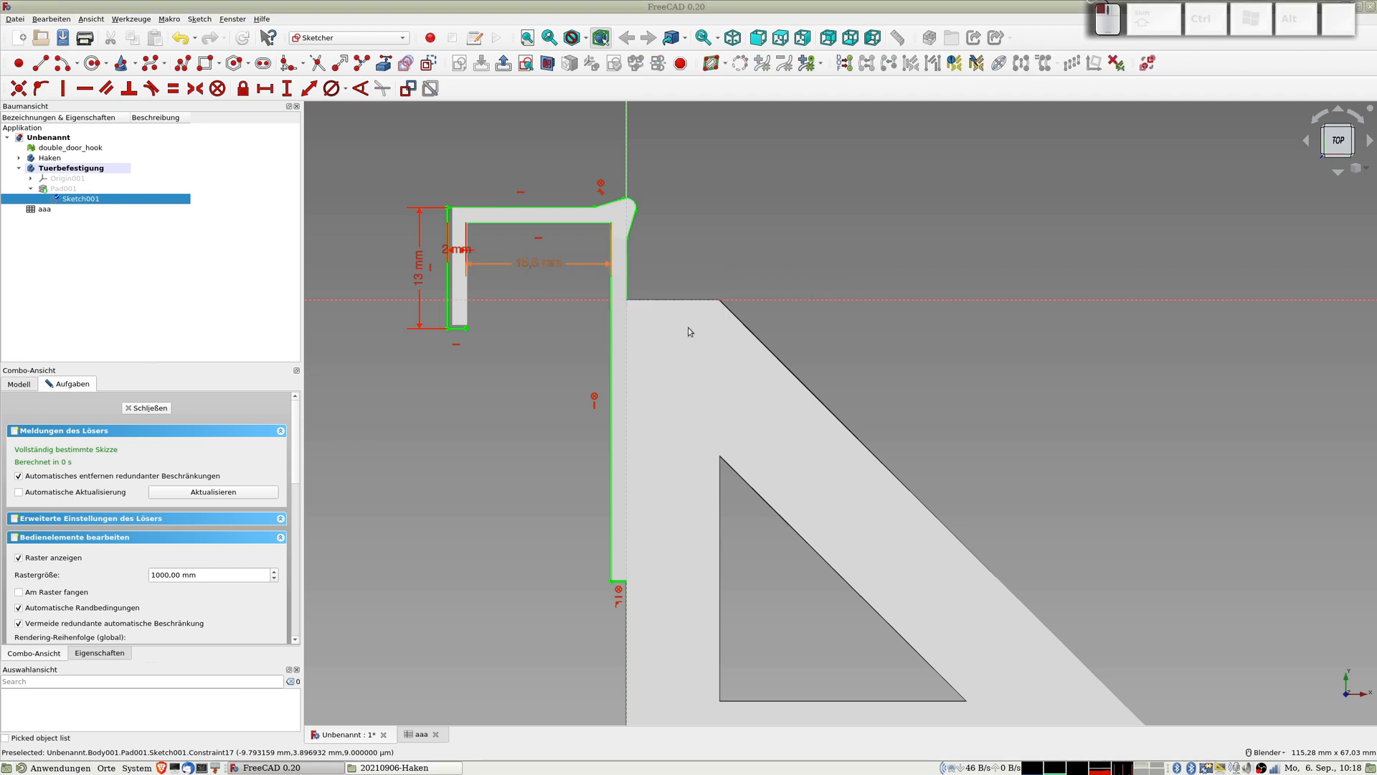
pyautogui.click(164, 407)
pyautogui.moveTo(632, 354); pyautogui.dragTo(460, 300, button='middle')
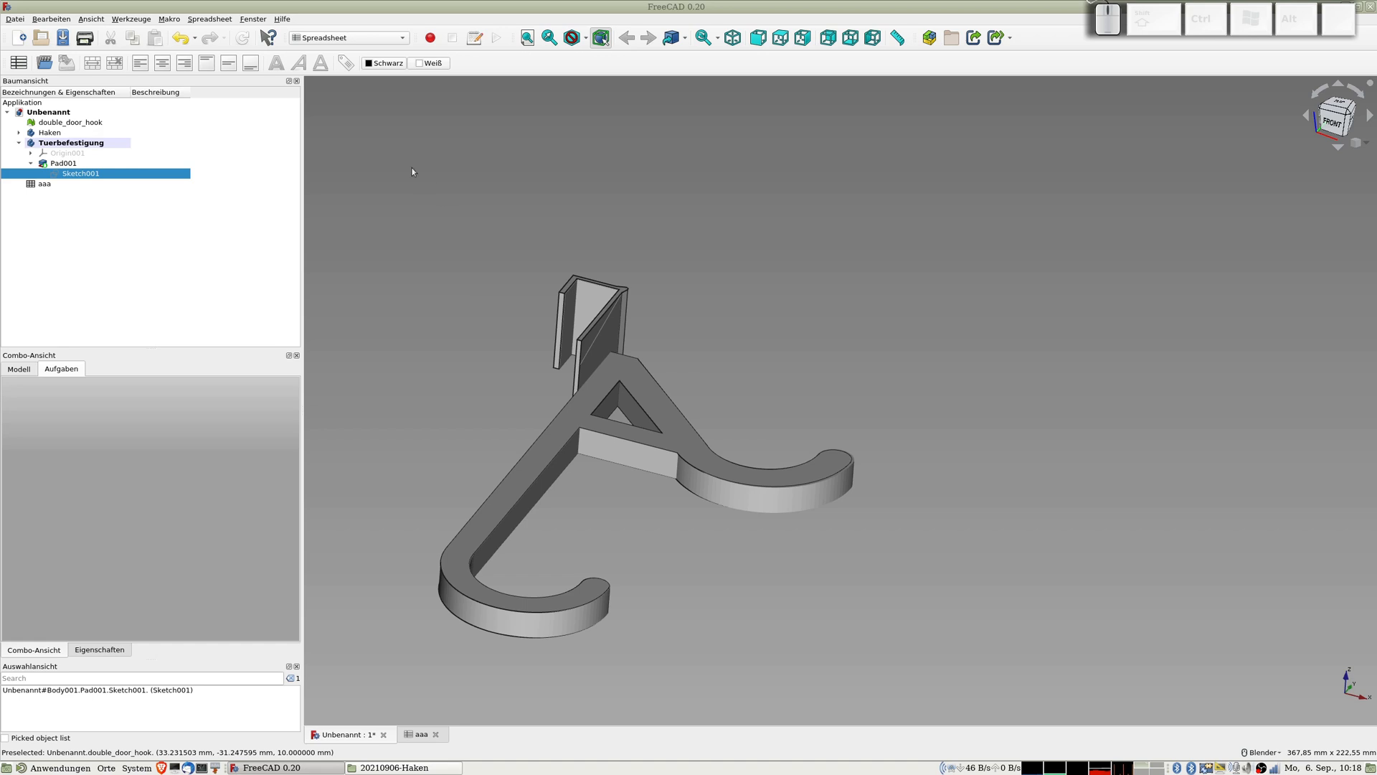
# Set cell B1 (breite) to 20 in the aaa spreadsheet and check the bracket's width in the 3D model.
pyautogui.hotkey('ctrl', 'Tab')
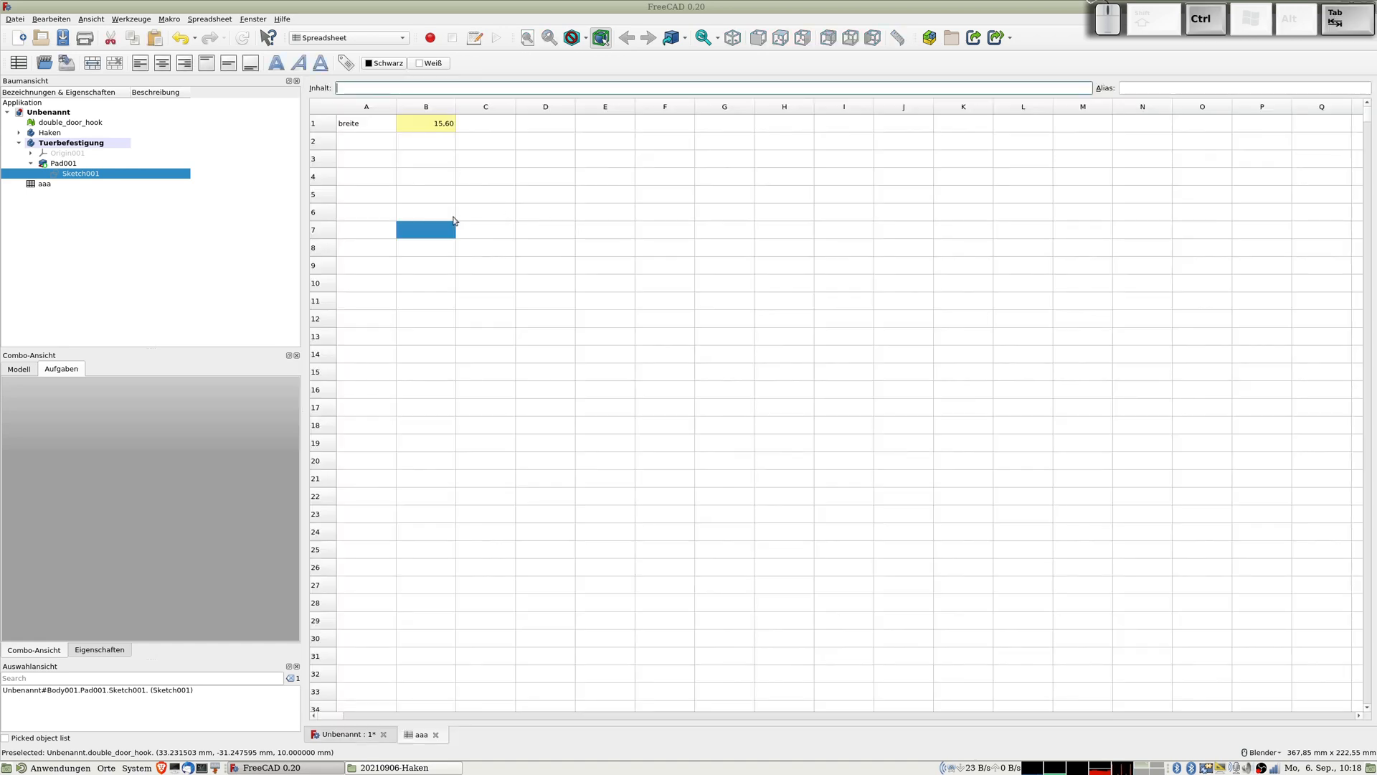
pyautogui.click(436, 127)
pyautogui.write('20')
pyautogui.press('Return')
pyautogui.hotkey('ctrl', 'Tab')
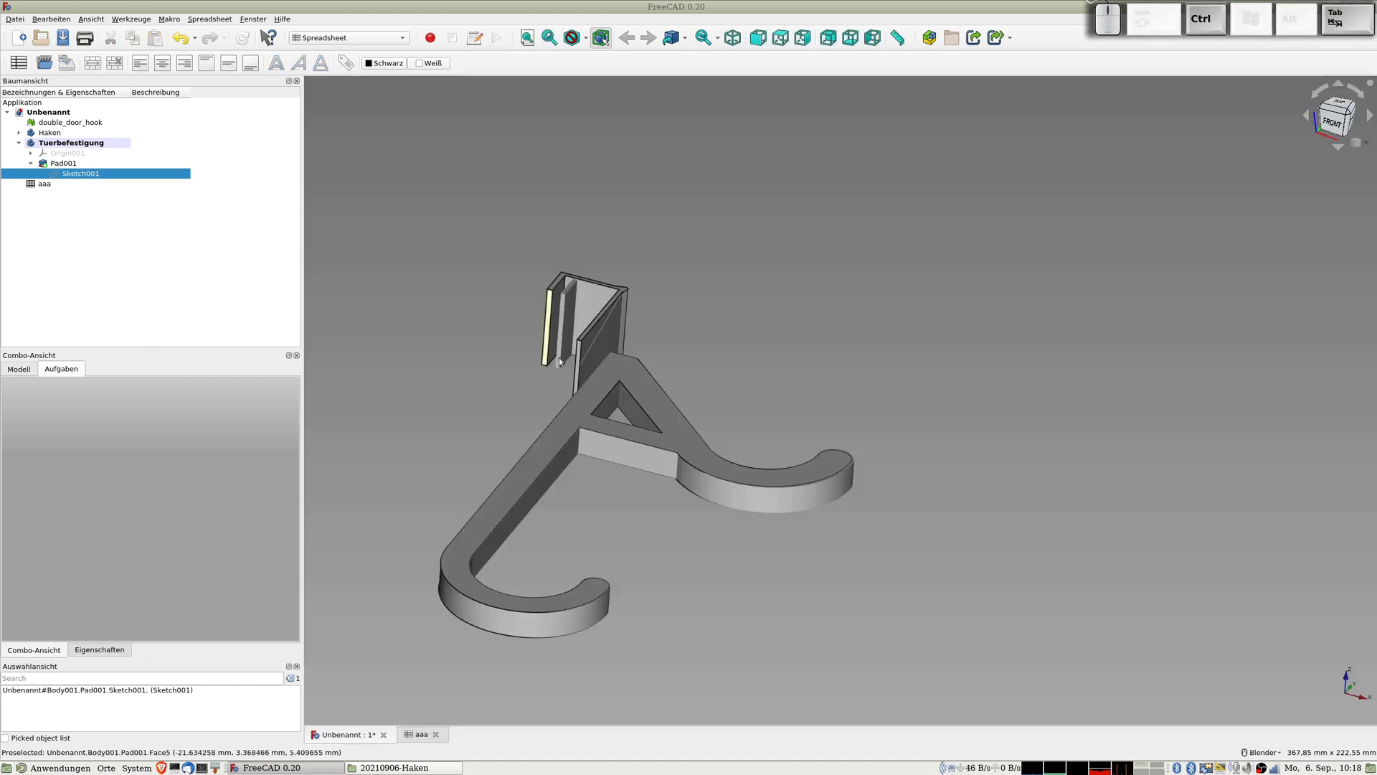
pyautogui.moveTo(537, 342); pyautogui.dragTo(532, 376, button='middle')
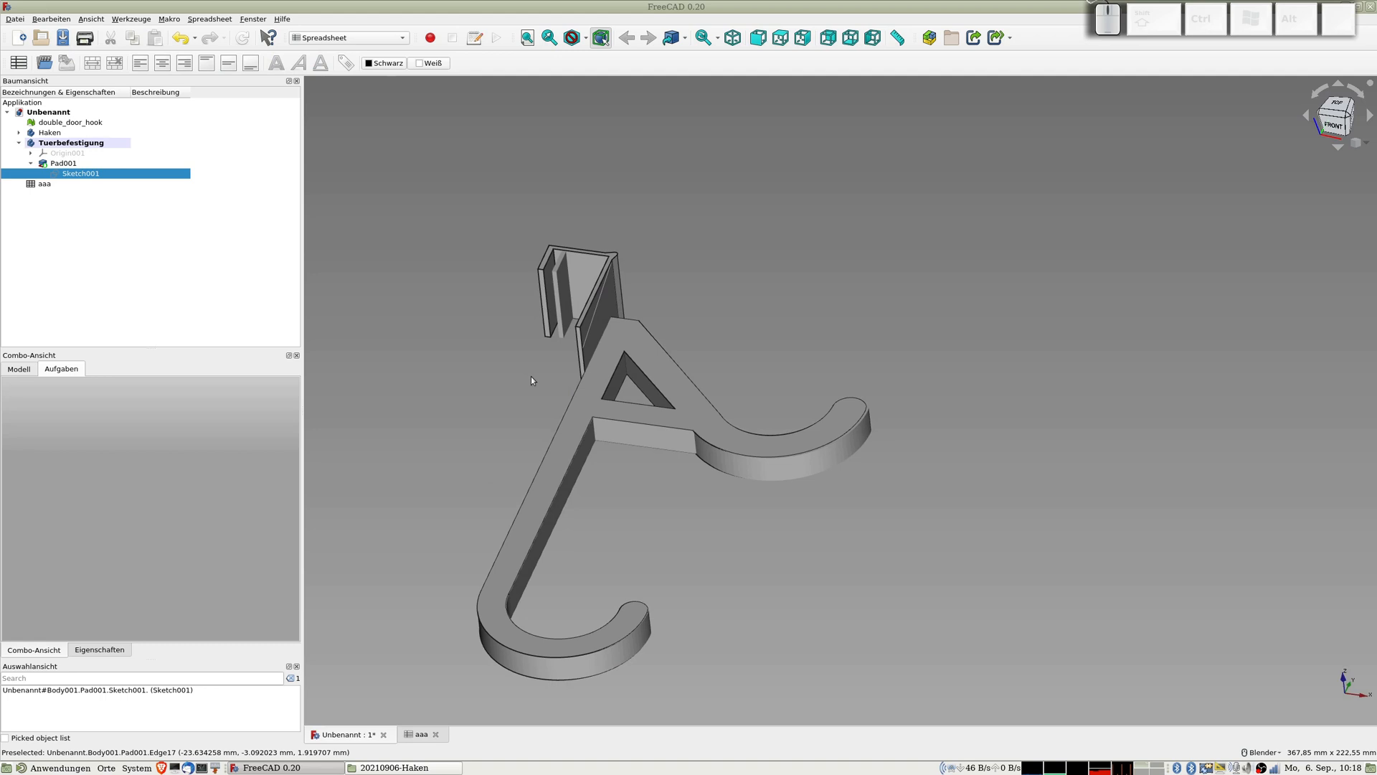
pyautogui.scroll(5, 599, 305)
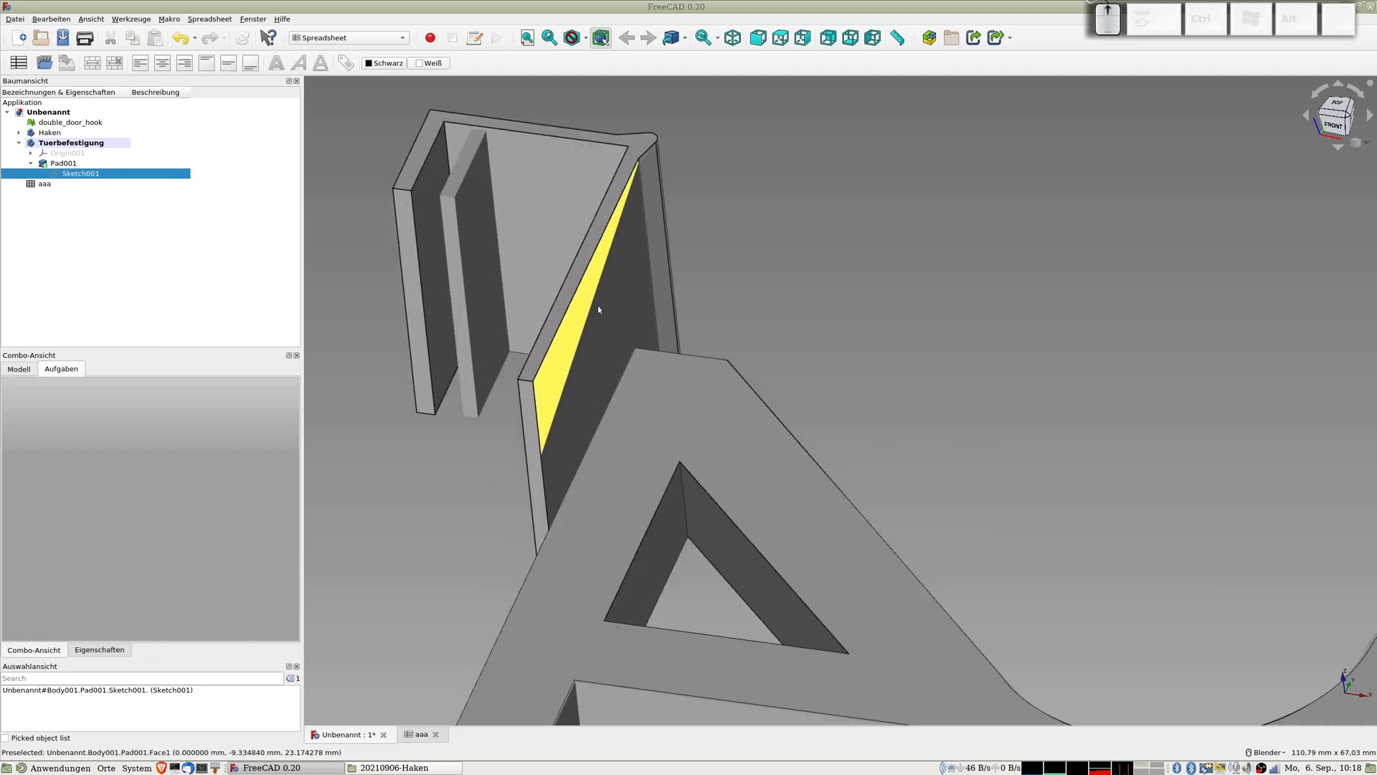
pyautogui.click(525, 381)
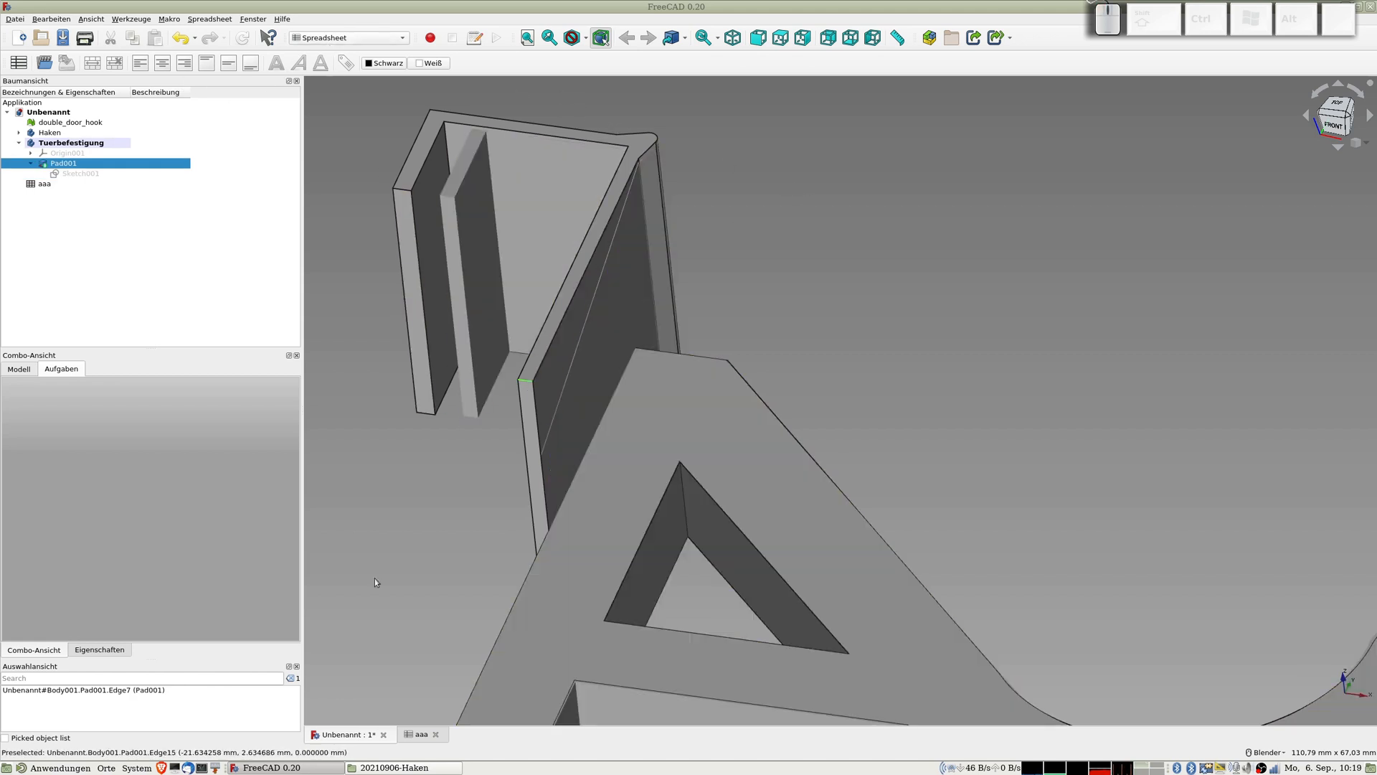
# In Part Design, chamfer the selected end edge of the bracket's long arm with type Distanz und Winkel.
pyautogui.click(351, 37)
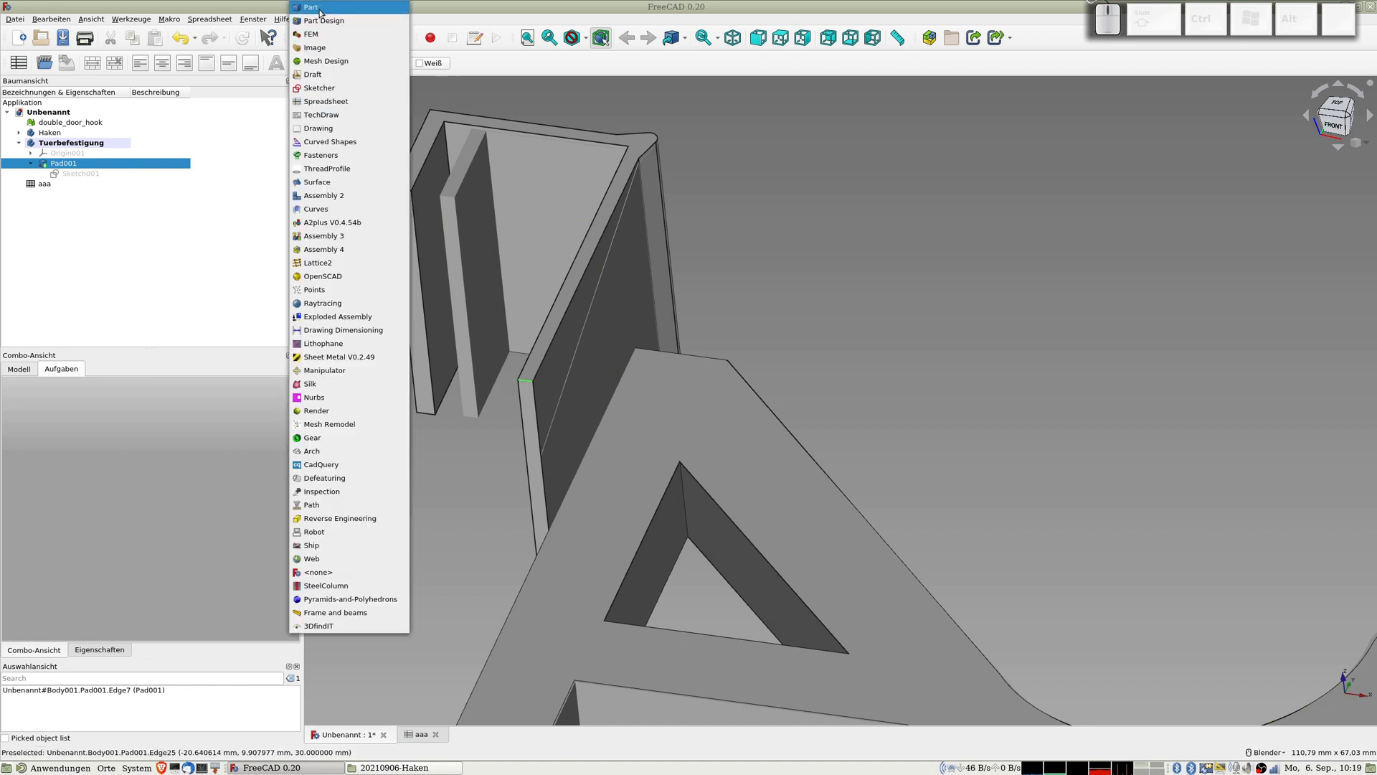
pyautogui.click(323, 21)
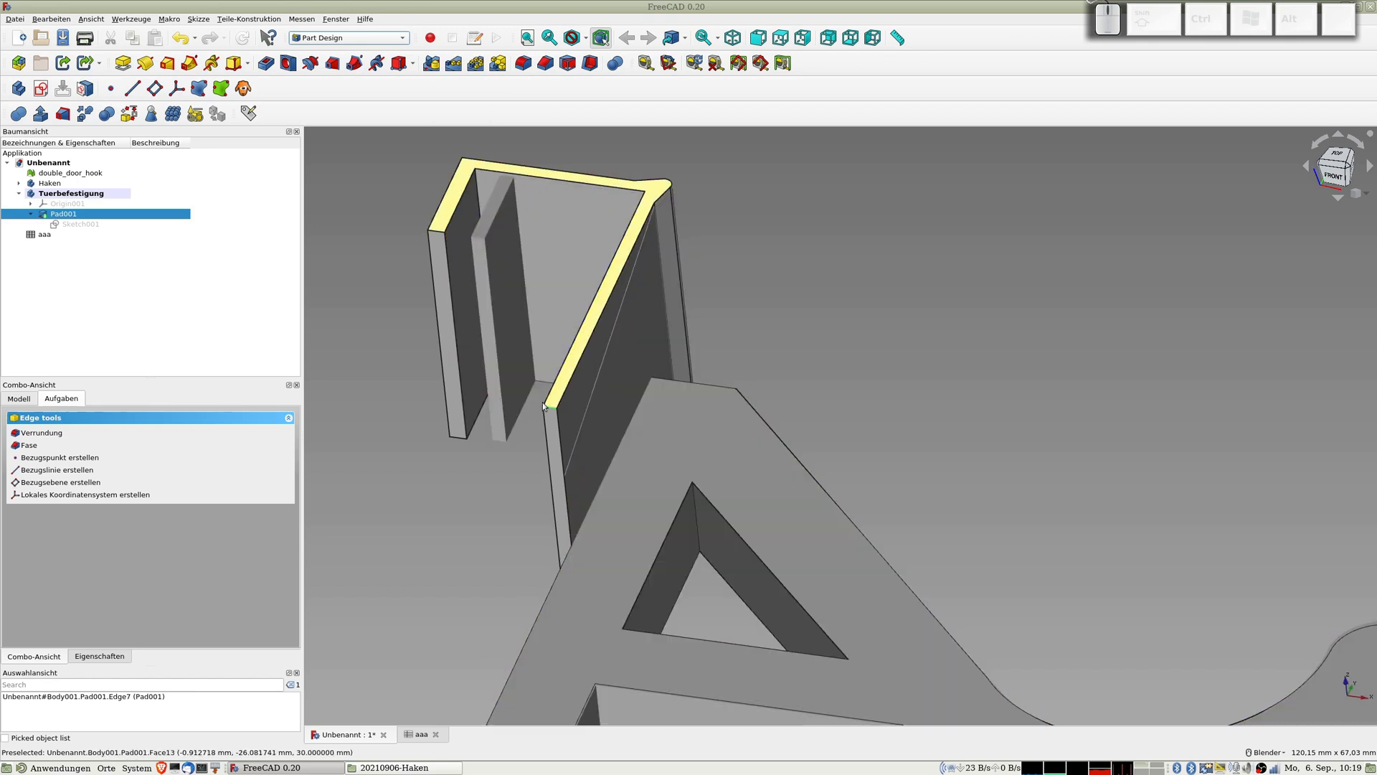
pyautogui.click(544, 64)
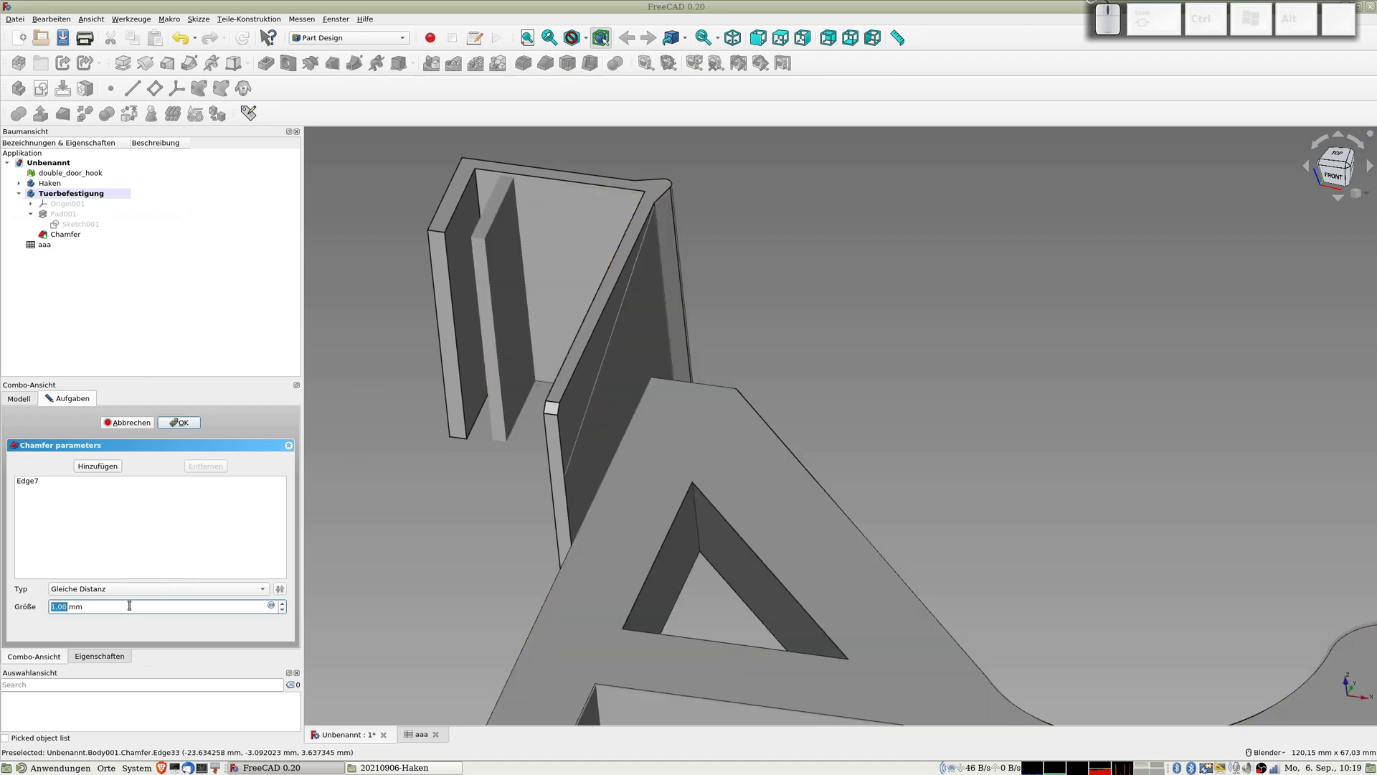
pyautogui.click(113, 589)
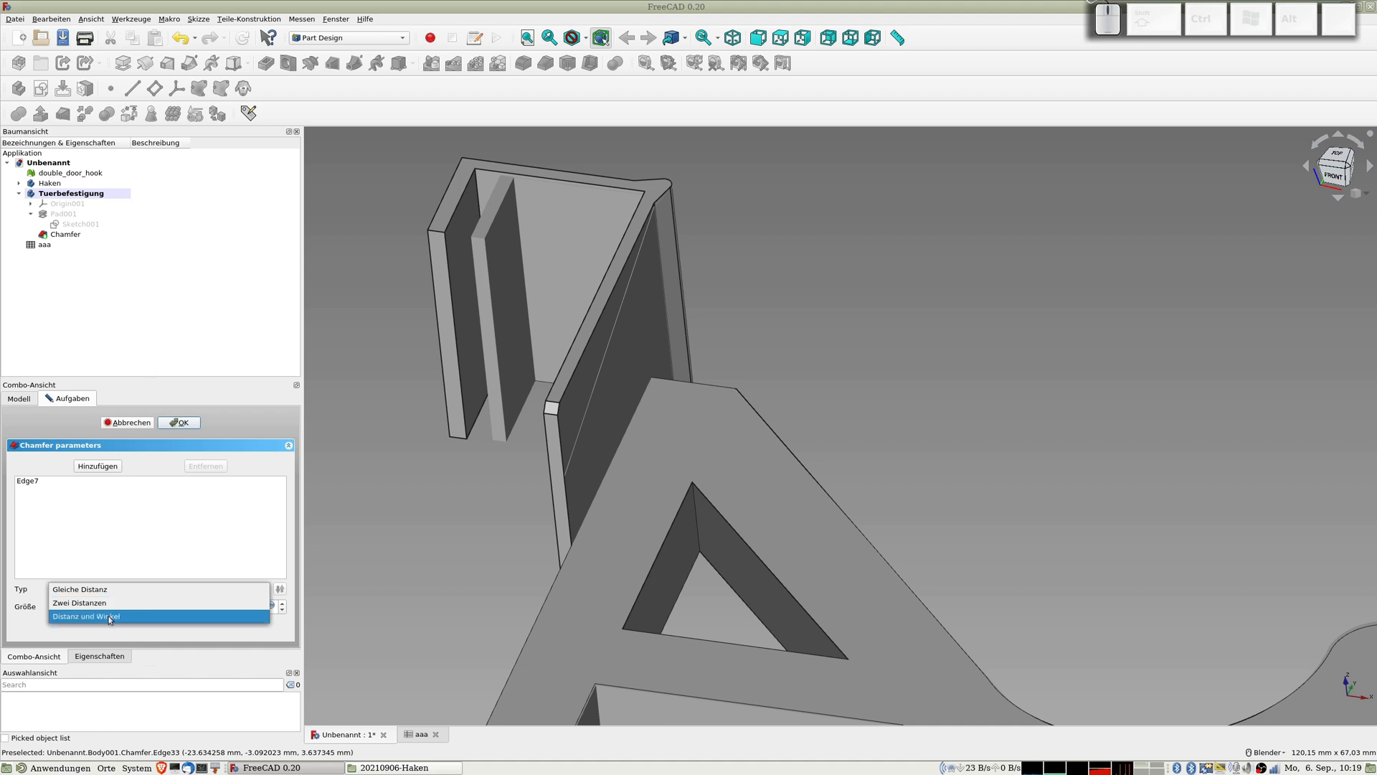
pyautogui.click(109, 617)
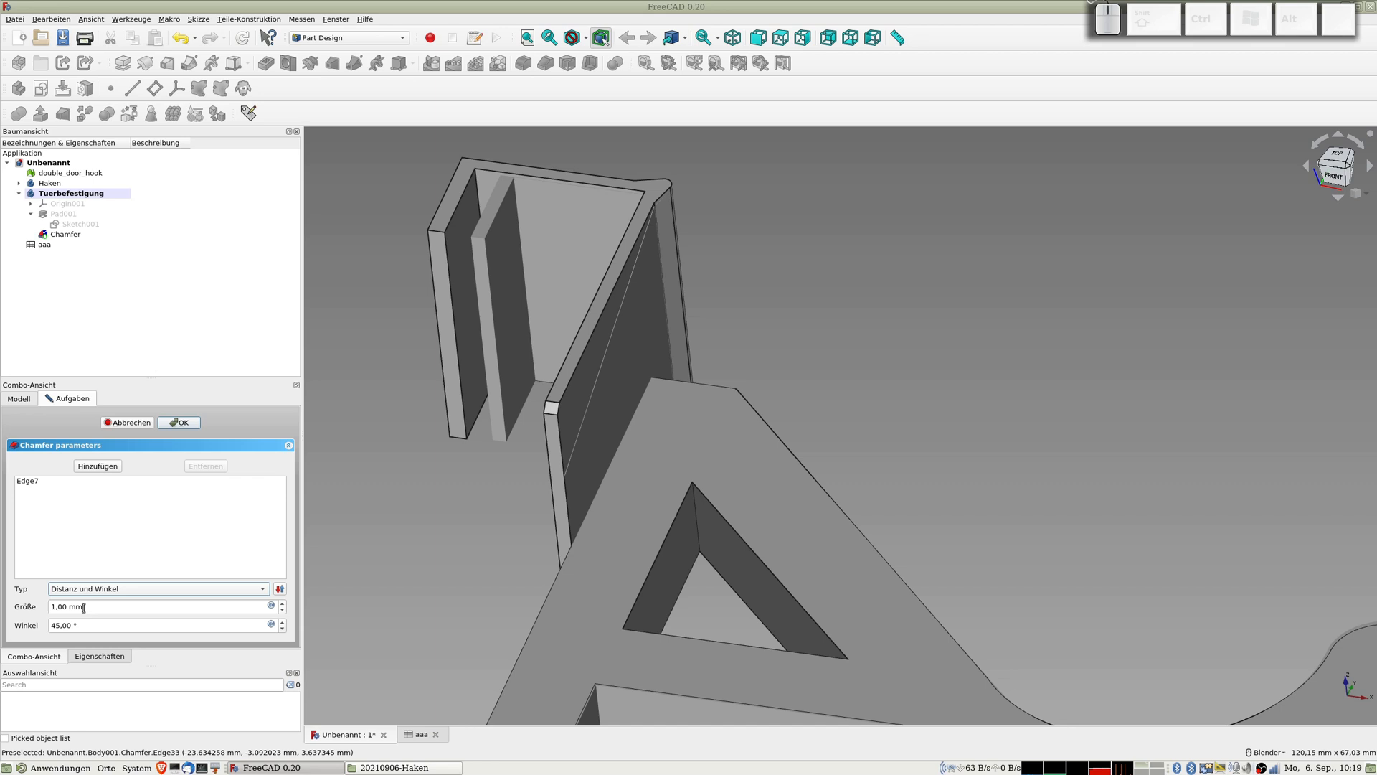
# Set the chamfer's size to 8 mm and raise its angle to 66°.
pyautogui.tripleClick(104, 606)
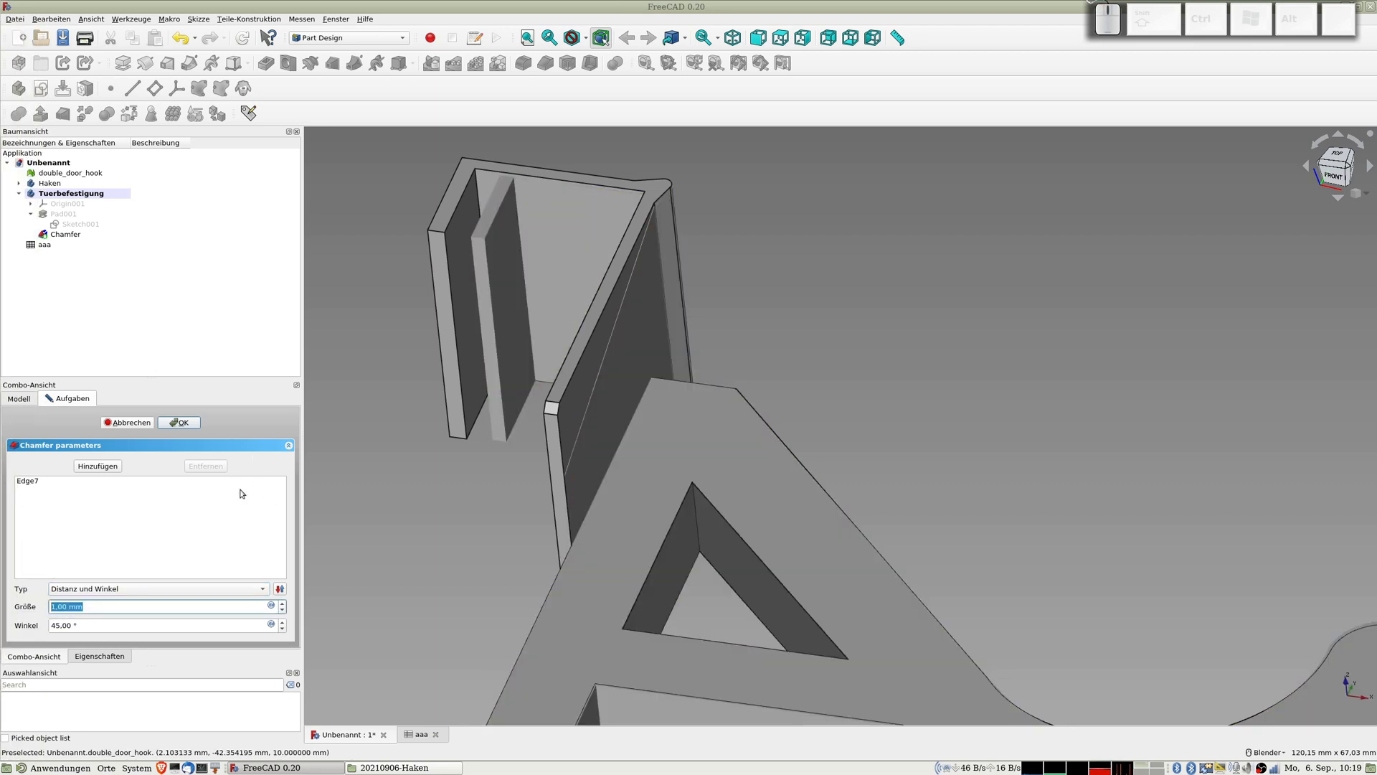
pyautogui.write('8')
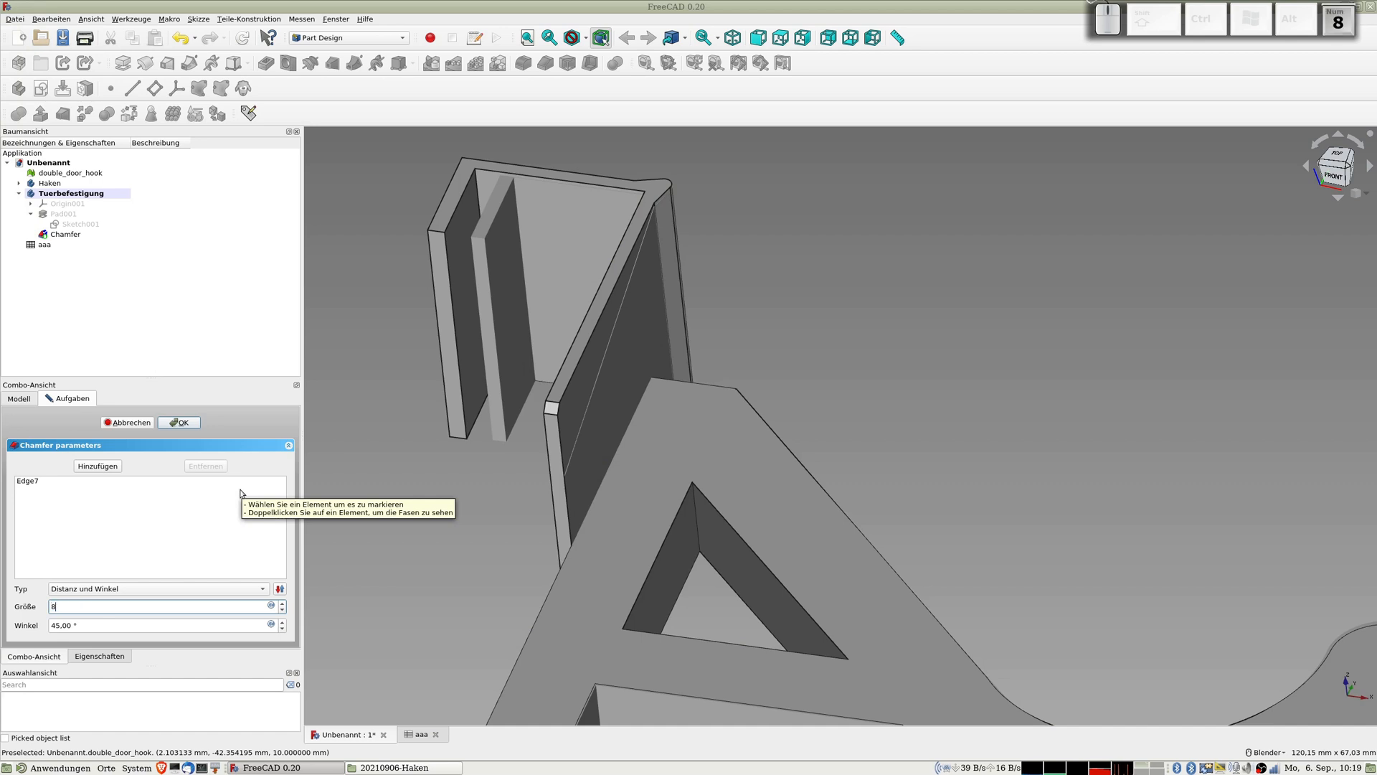
pyautogui.press('Tab')
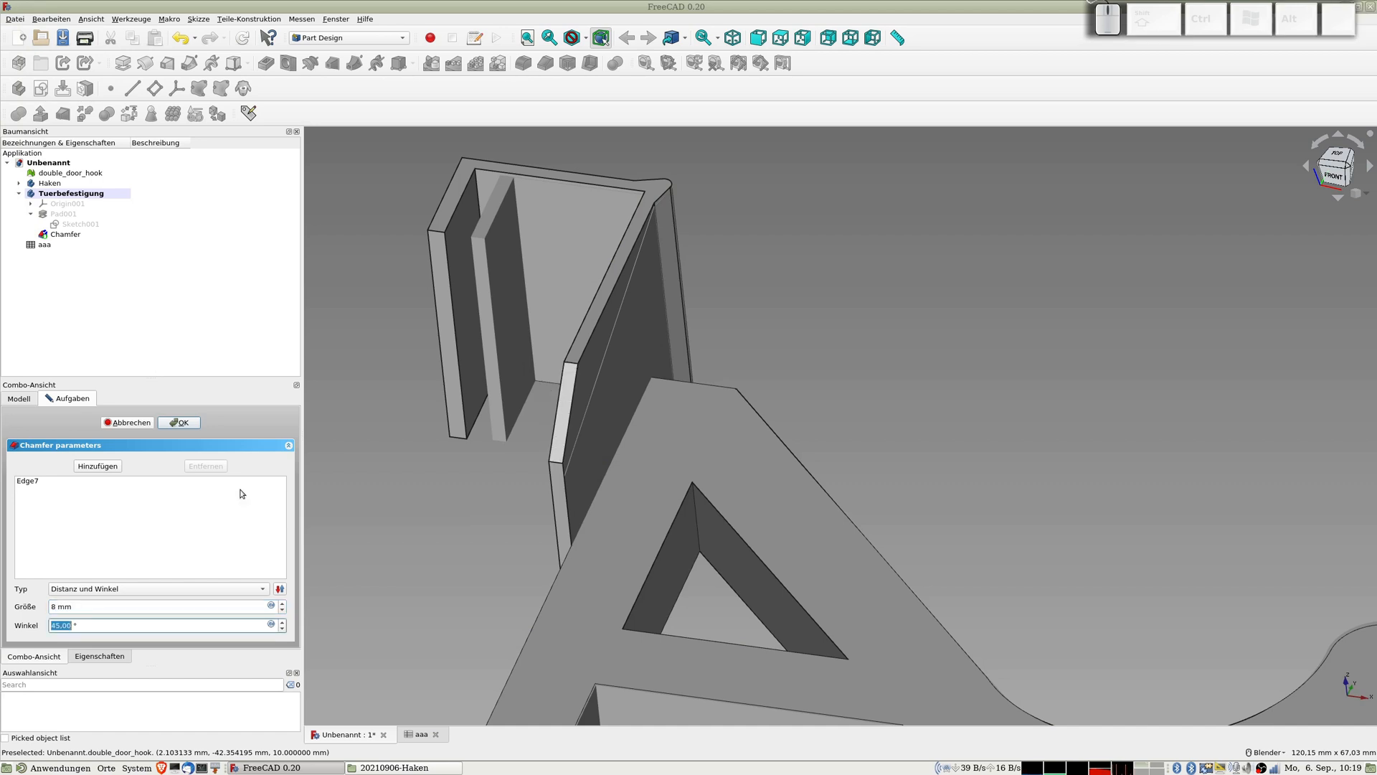
pyautogui.click(284, 622)
pyautogui.click(284, 623)
pyautogui.click(285, 623)
pyautogui.click(284, 623)
pyautogui.click(284, 623)
pyautogui.click(284, 623)
pyautogui.click(284, 623)
pyautogui.click(284, 623)
pyautogui.click(284, 623)
pyautogui.click(284, 623)
pyautogui.click(284, 623)
pyautogui.click(284, 623)
pyautogui.click(284, 623)
pyautogui.click(284, 623)
pyautogui.click(284, 623)
pyautogui.click(284, 622)
pyautogui.click(285, 623)
pyautogui.click(284, 622)
pyautogui.click(284, 623)
# Set the chamfer's size to 10 mm and its angle to 75°, and accept the chamfer.
pyautogui.tripleClick(80, 606)
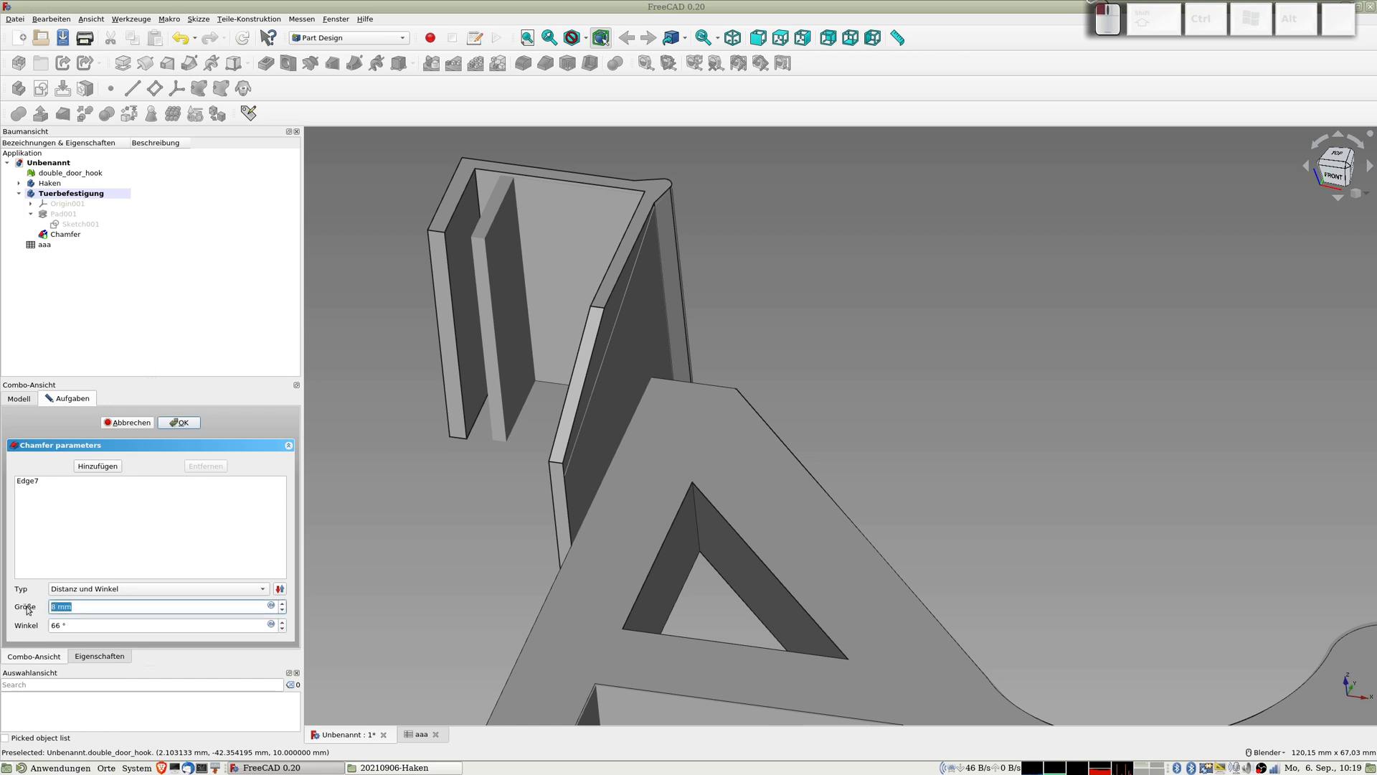
pyautogui.write('10')
pyautogui.press('Tab')
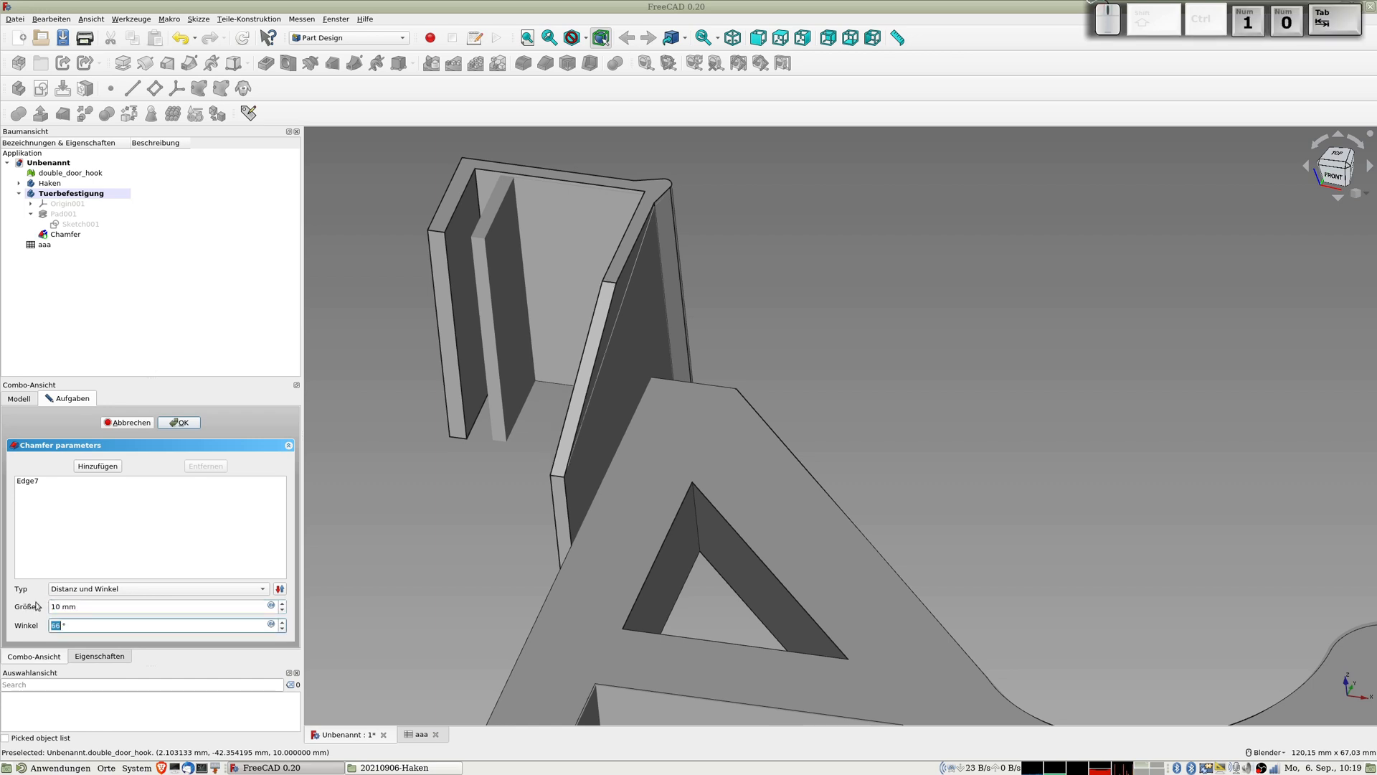
pyautogui.click(282, 624)
pyautogui.click(282, 623)
pyautogui.click(282, 623)
pyautogui.click(282, 623)
pyautogui.click(282, 624)
pyautogui.click(282, 623)
pyautogui.click(282, 623)
pyautogui.click(282, 623)
pyautogui.click(282, 622)
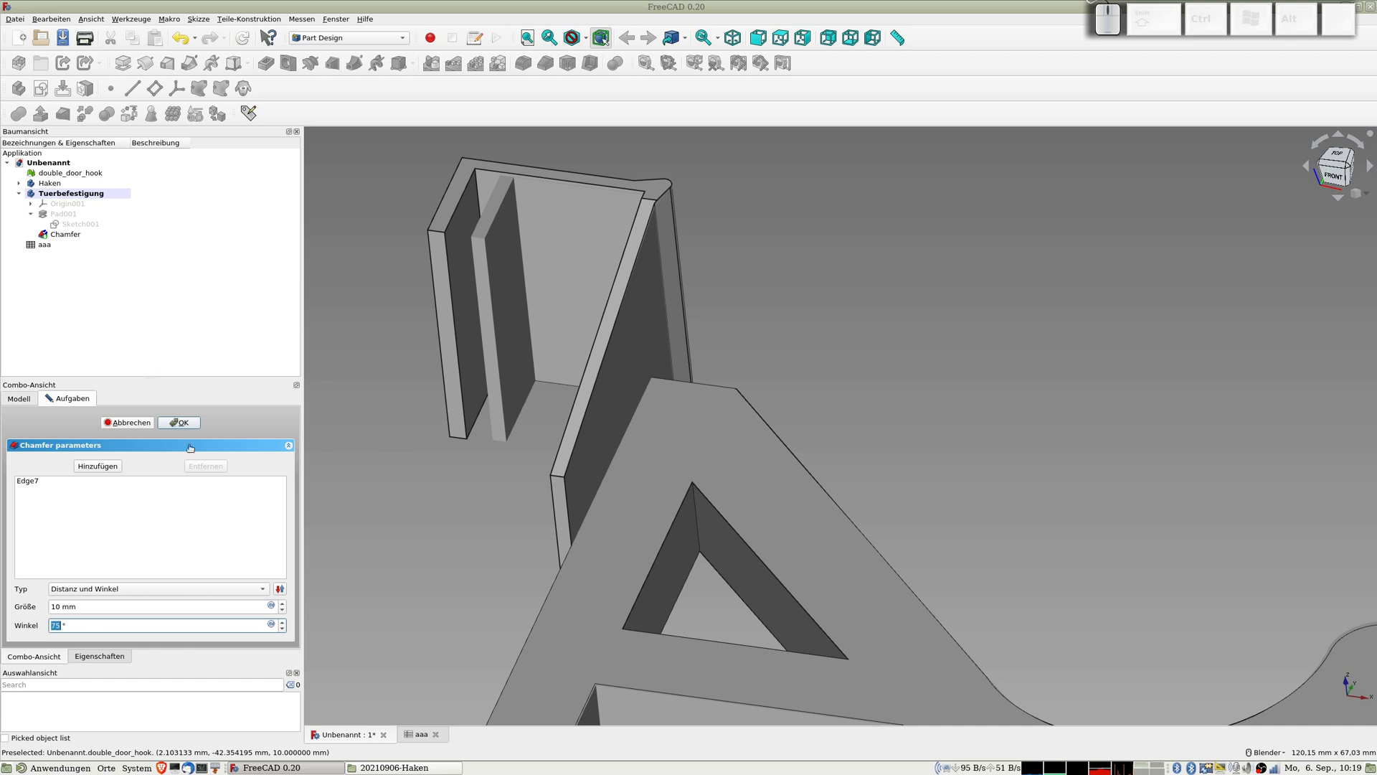
pyautogui.click(178, 422)
# Check the chamfered bracket arm in the 3D model and make Haken the active body.
pyautogui.moveTo(746, 578); pyautogui.dragTo(614, 499, button='middle')
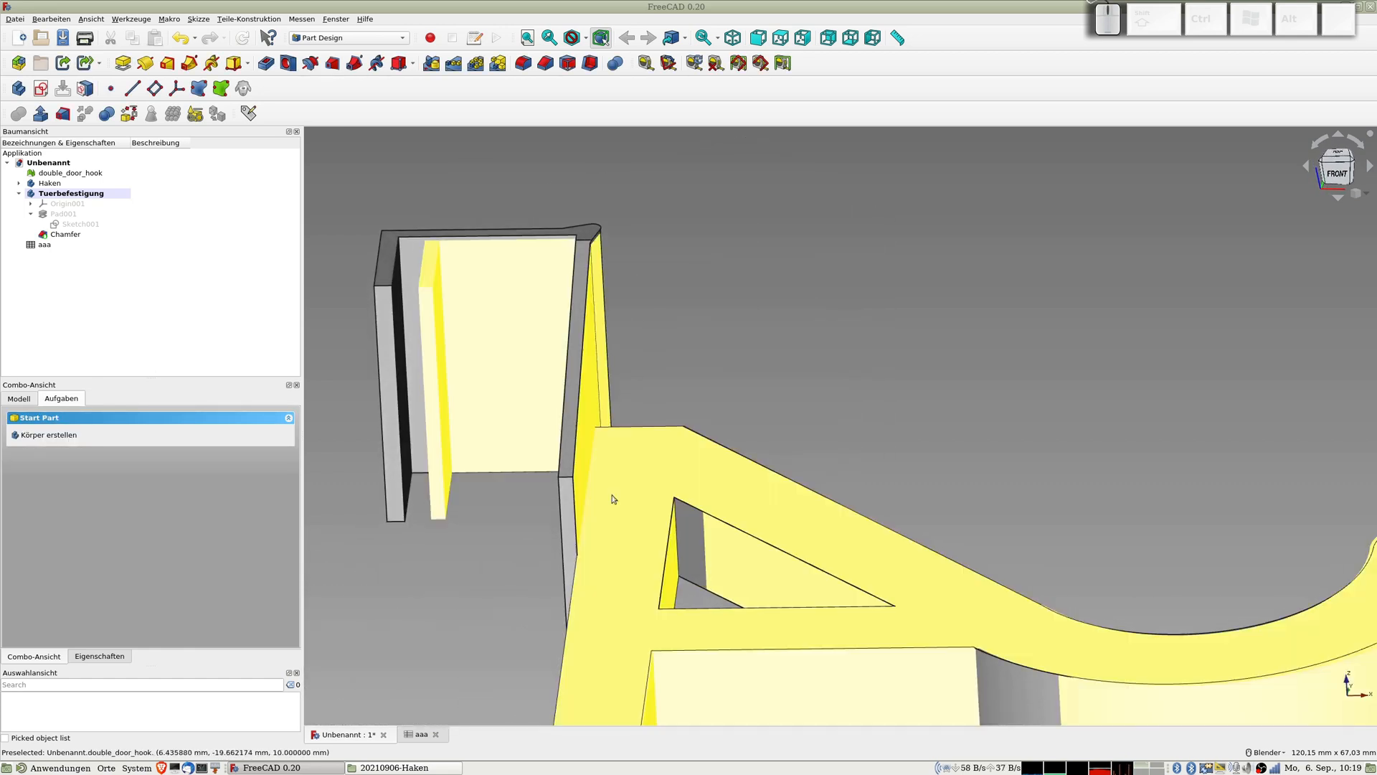
pyautogui.scroll(-4, 523, 427)
pyautogui.moveTo(523, 429); pyautogui.dragTo(597, 376, button='middle')
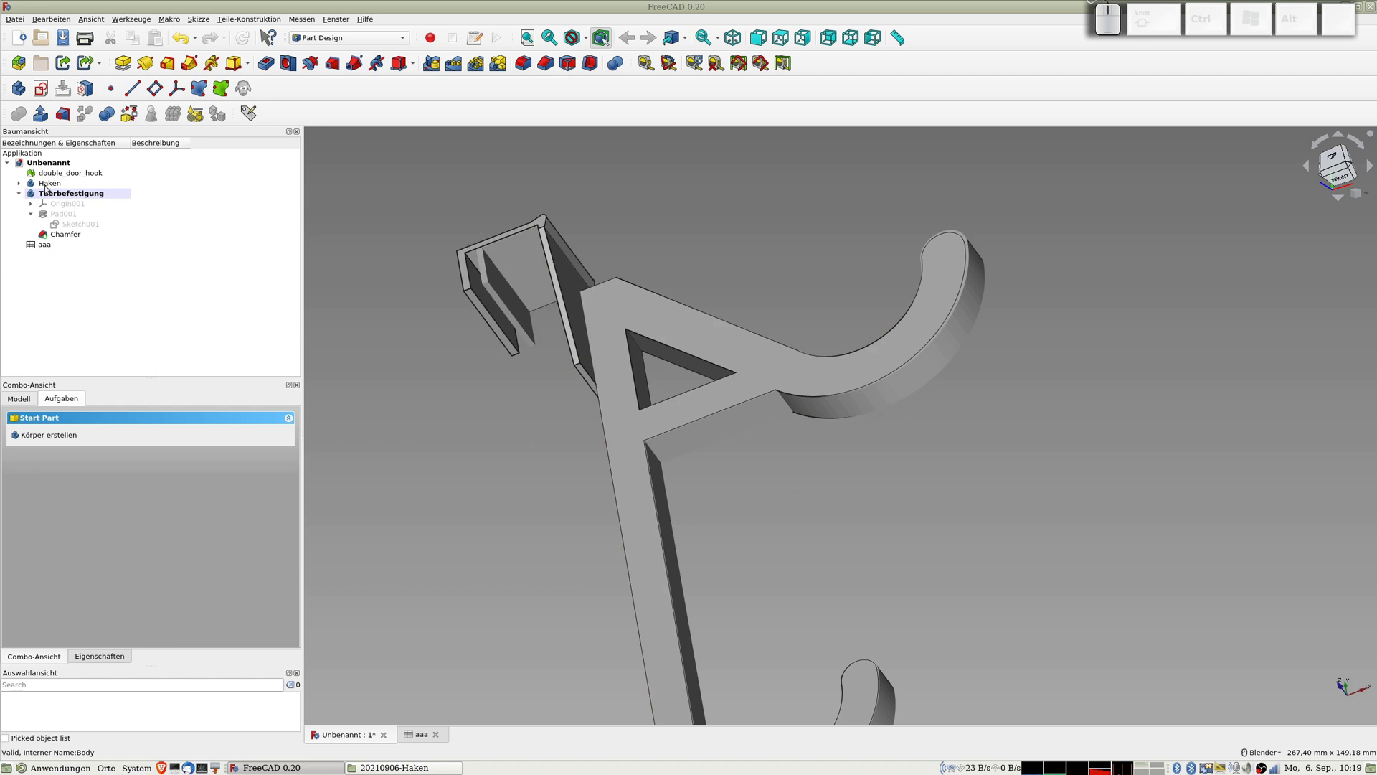
pyautogui.click(59, 289)
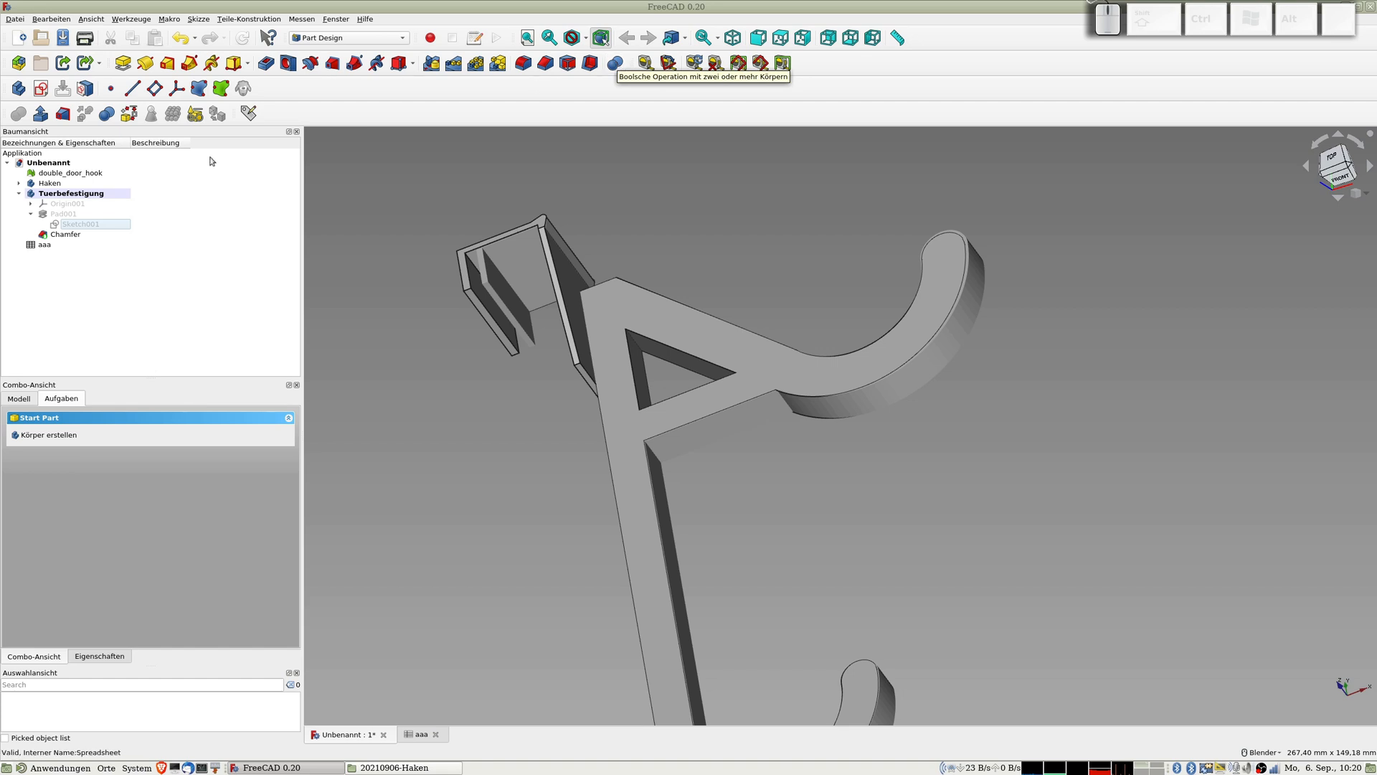
pyautogui.doubleClick(49, 184)
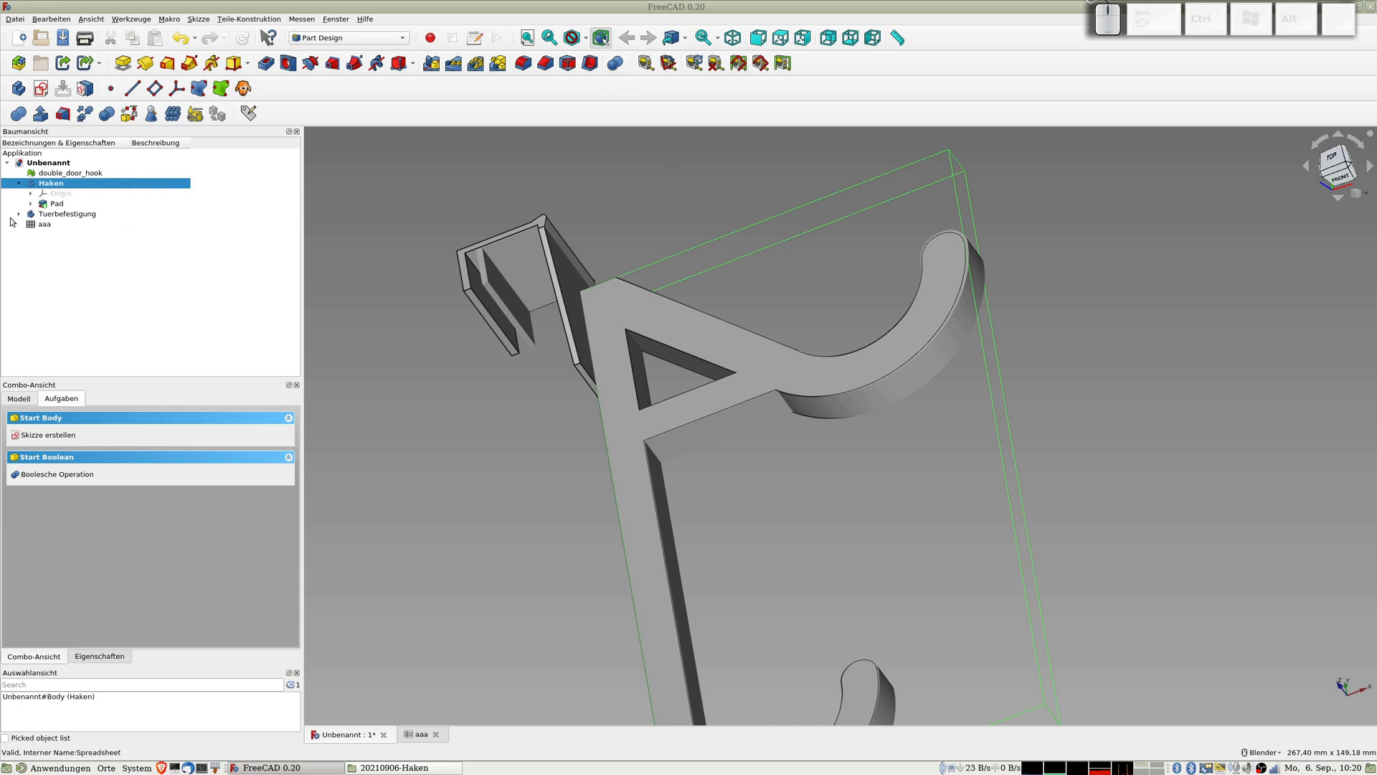
pyautogui.click(345, 197)
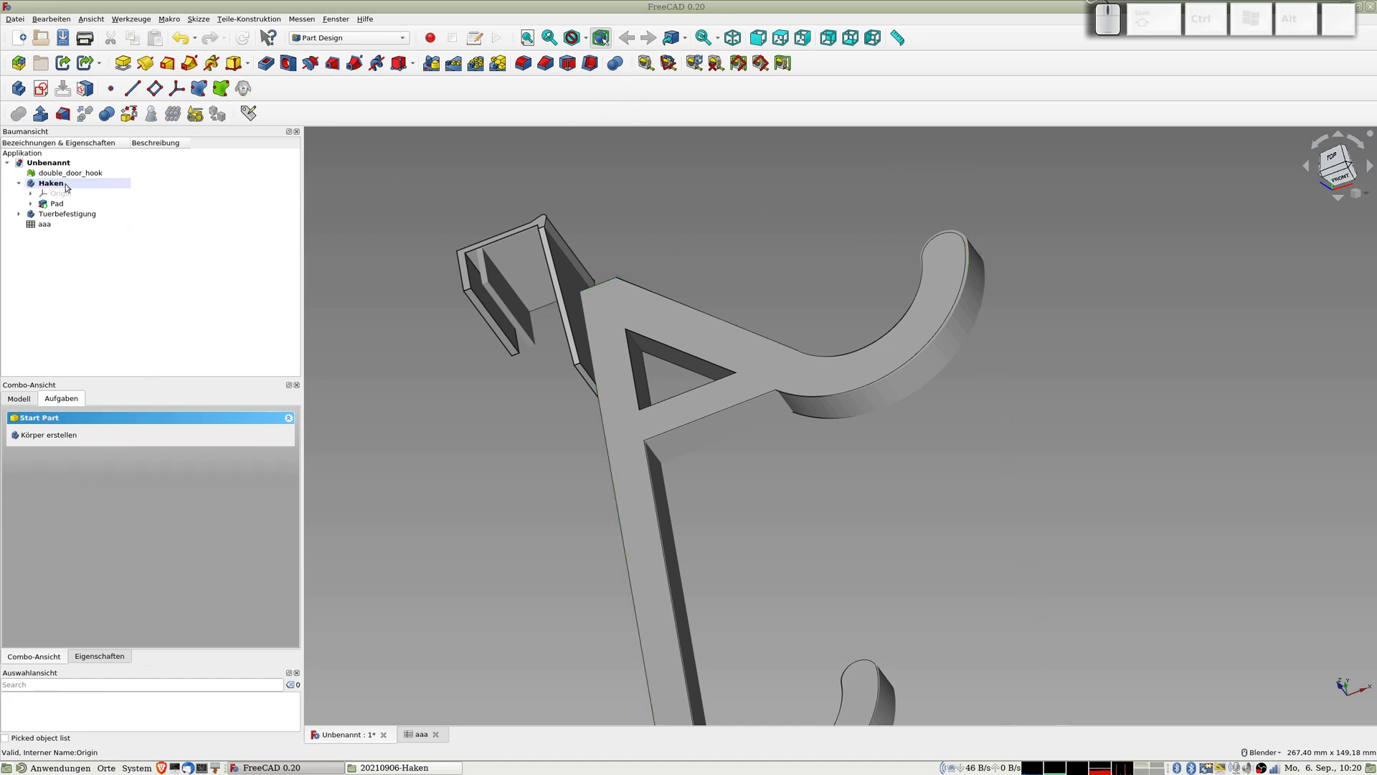
# Fuse the Tuerbefestigung body into Haken with a Boolean operation of type Vereinigung.
pyautogui.click(615, 65)
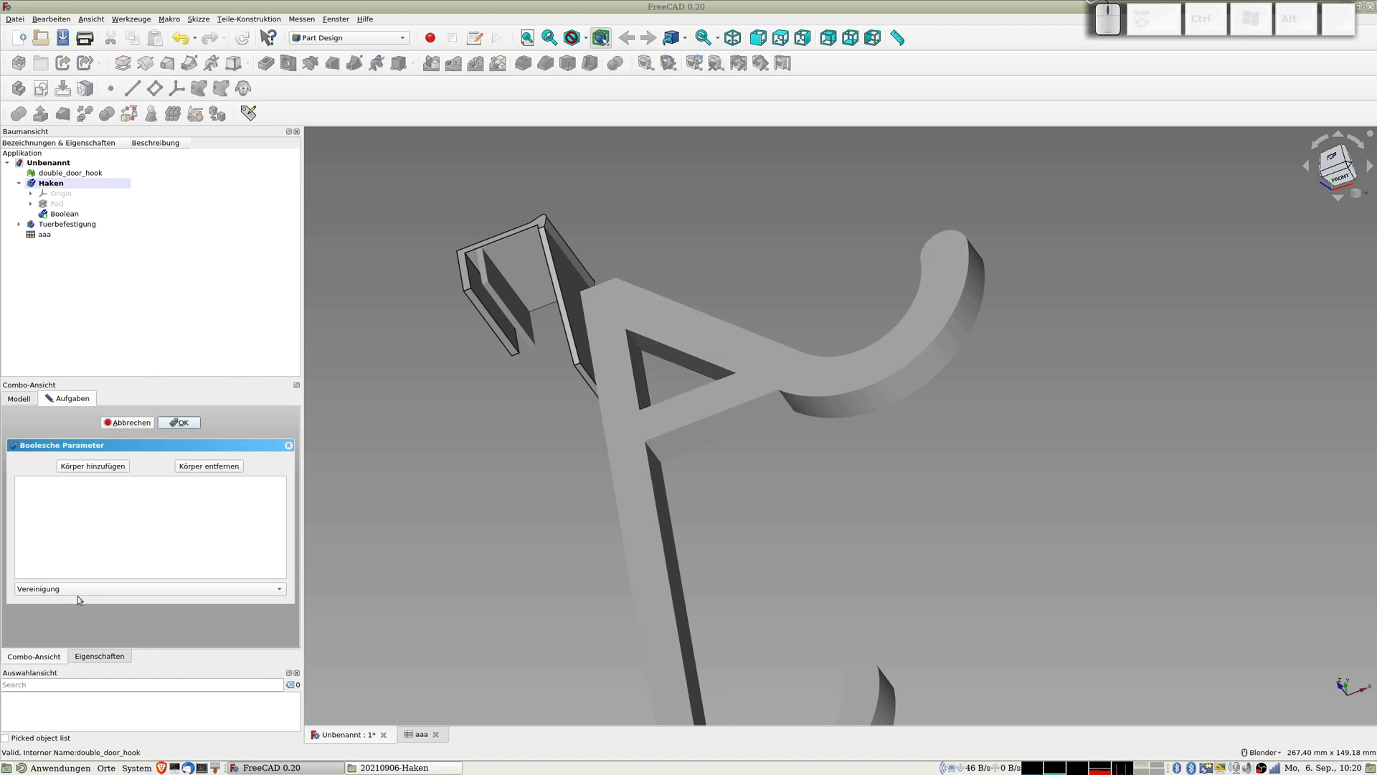
pyautogui.click(95, 466)
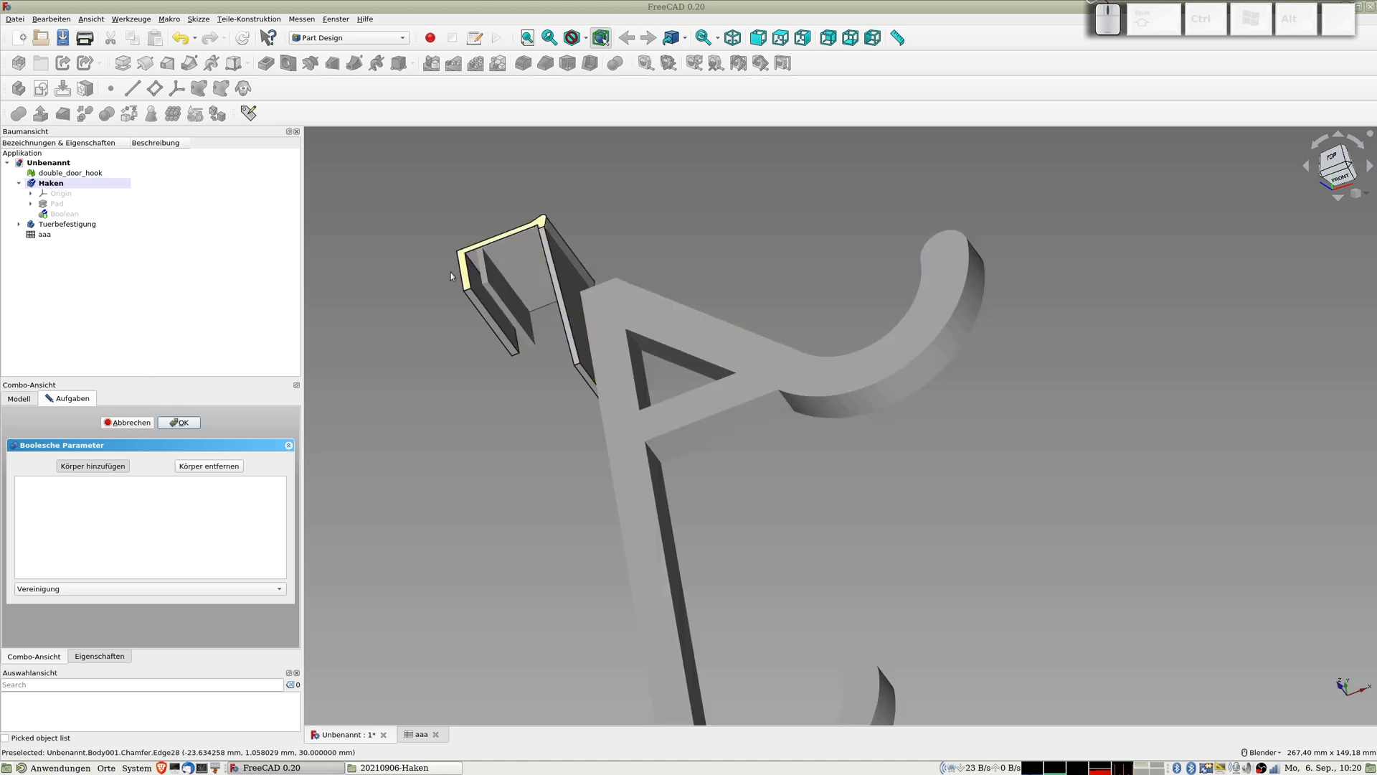
pyautogui.click(55, 225)
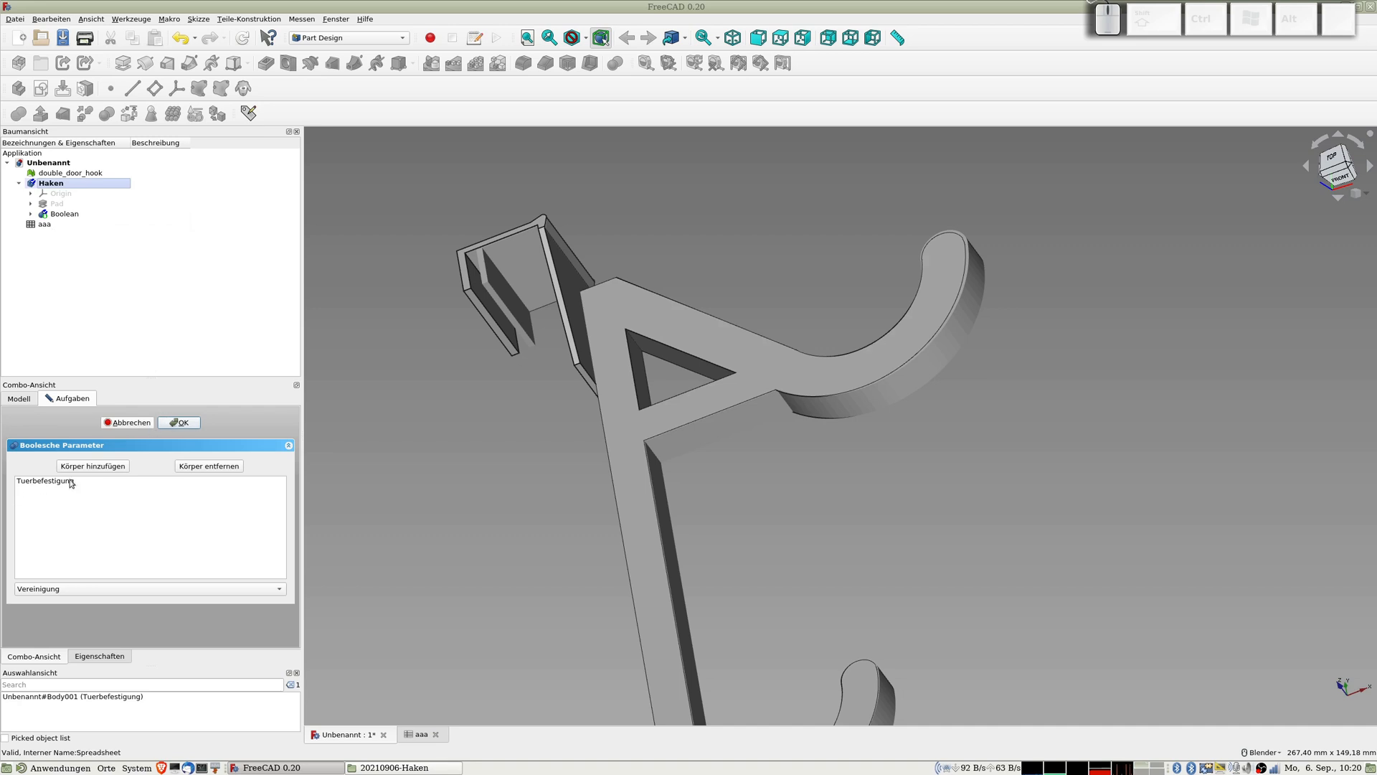
pyautogui.click(179, 423)
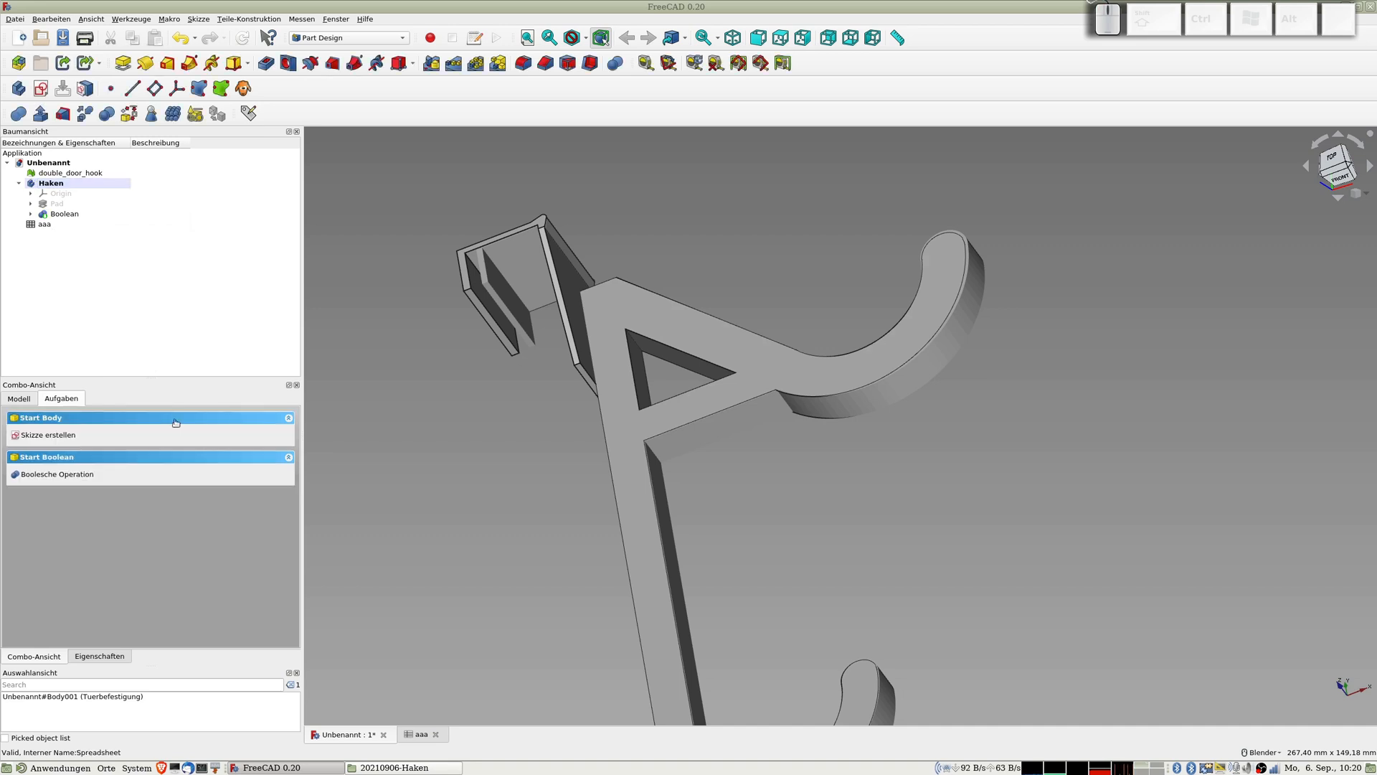
# Export the fused Haken body as an STL mesh named hakenfreecad into the files folder.
pyautogui.scroll(-2, 406, 355)
pyautogui.moveTo(406, 356); pyautogui.dragTo(502, 309, button='middle')
pyautogui.click(59, 185)
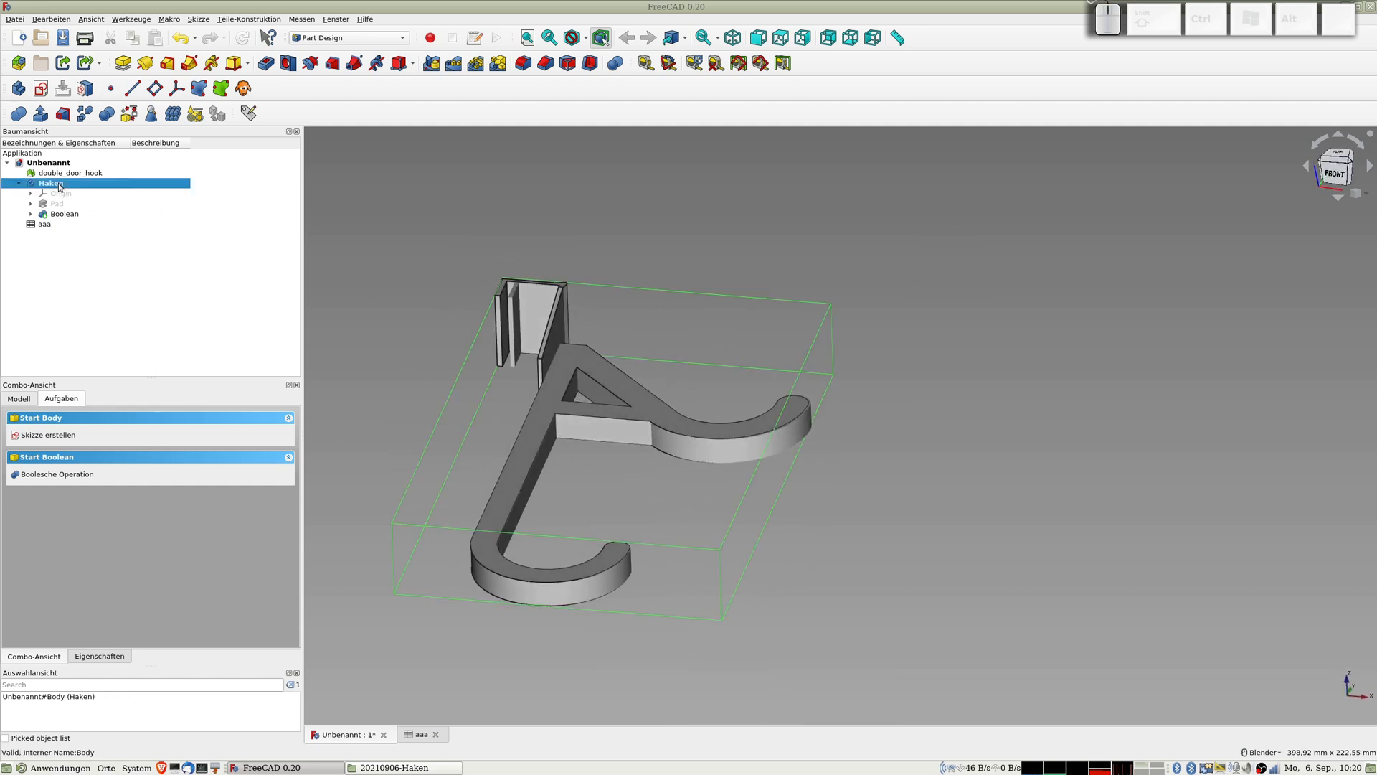
pyautogui.press('ctrl')
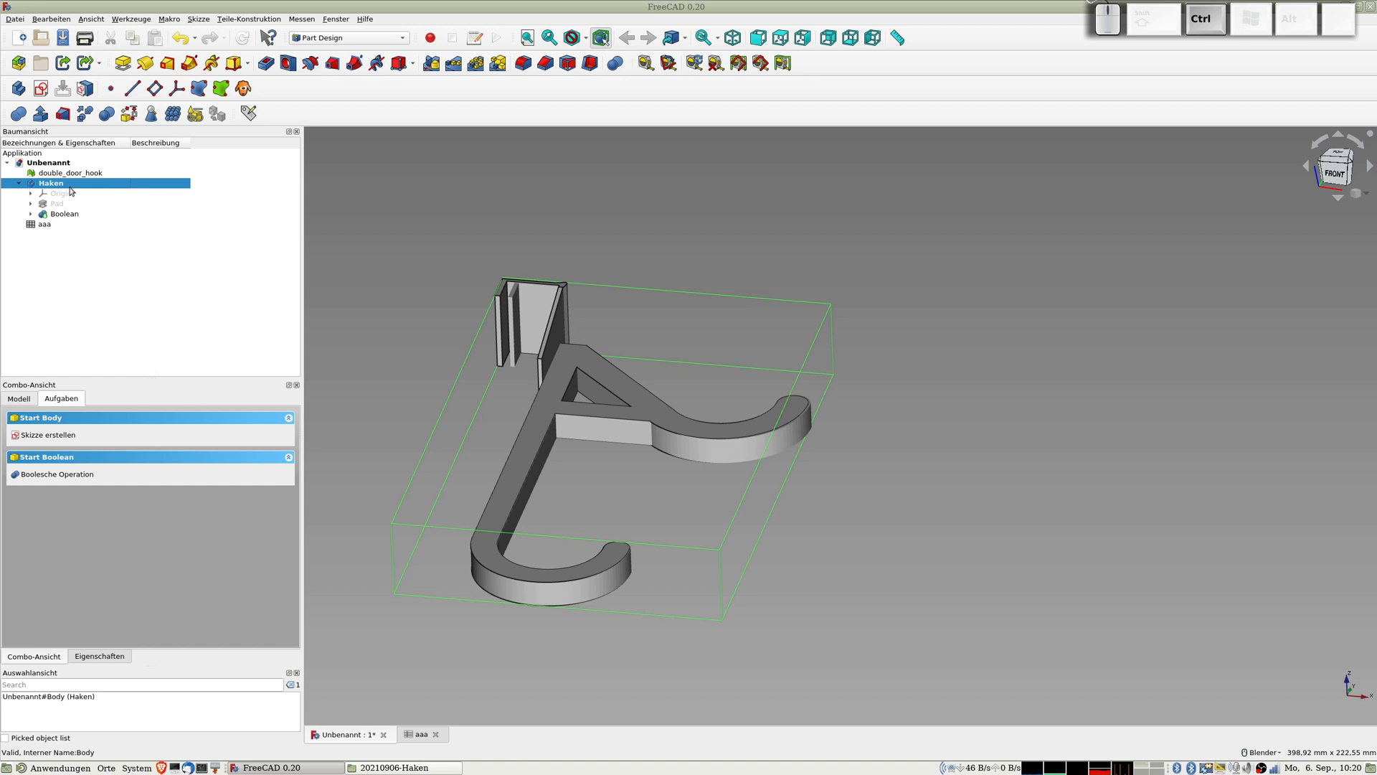
pyautogui.hotkey('ctrl', 'e')
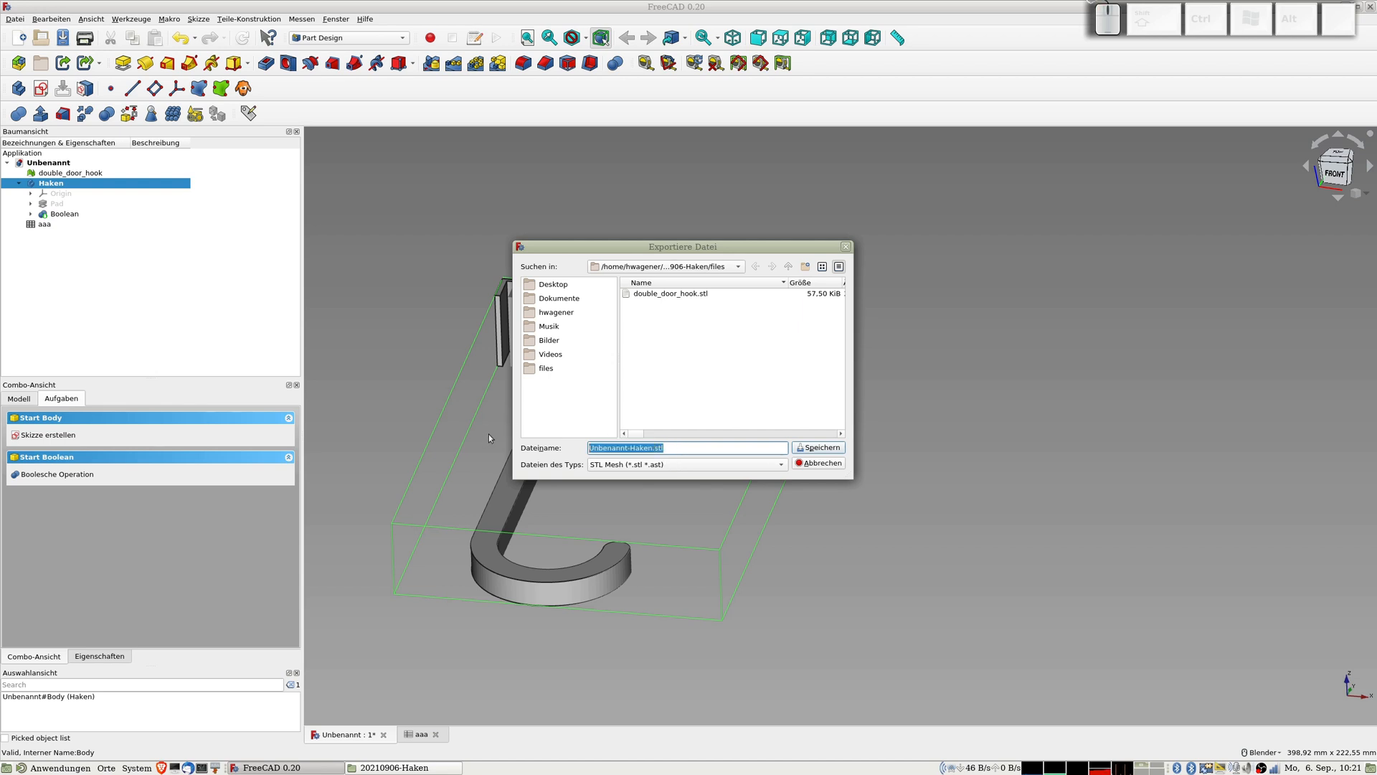
pyautogui.write('hake')
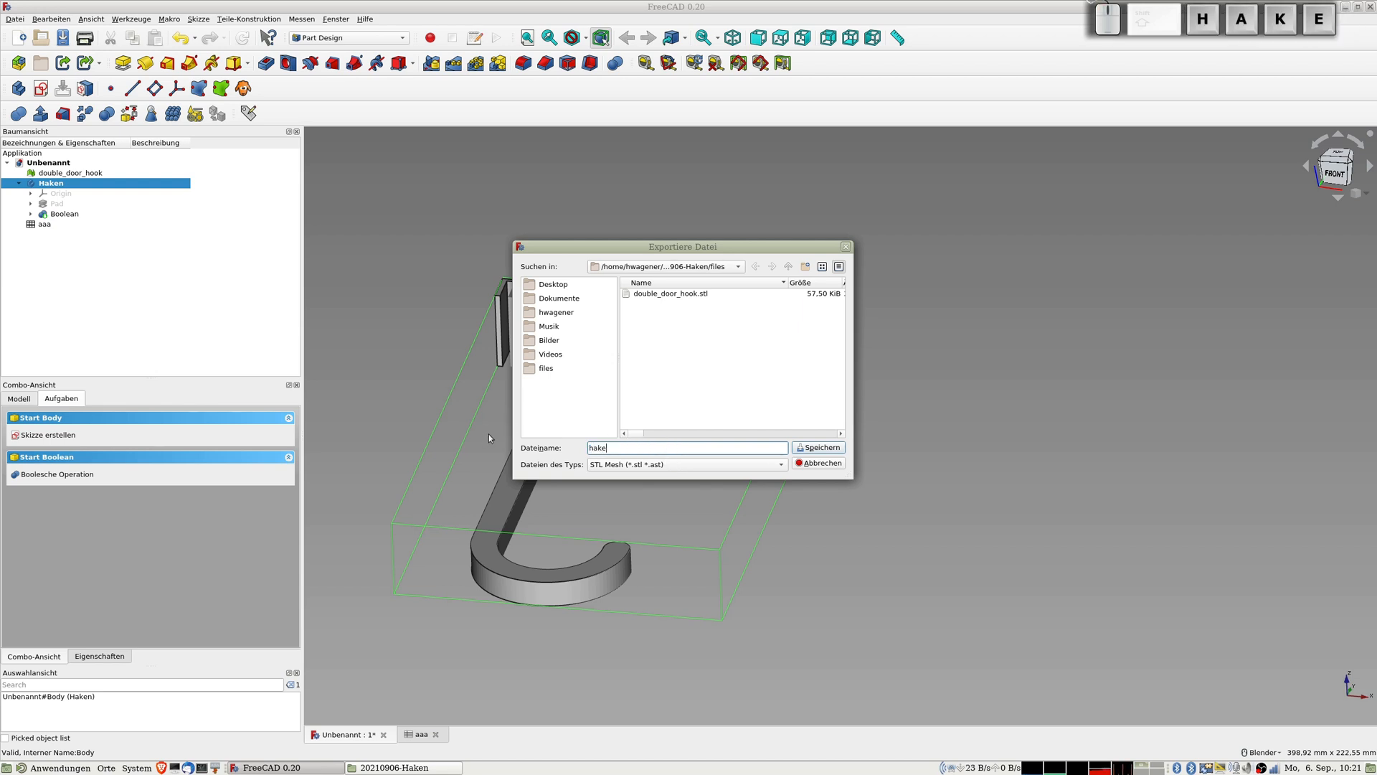
pyautogui.write('nfreecad')
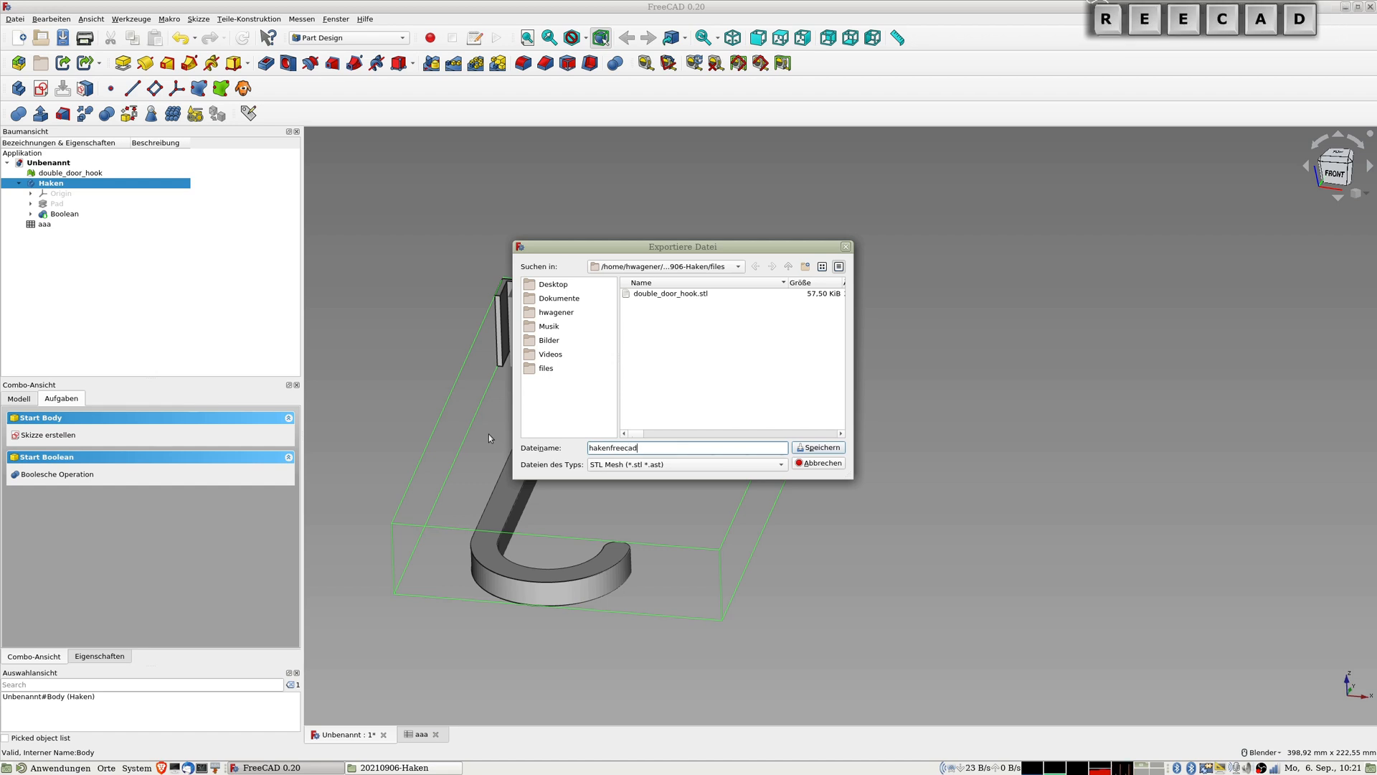
pyautogui.press('Return')
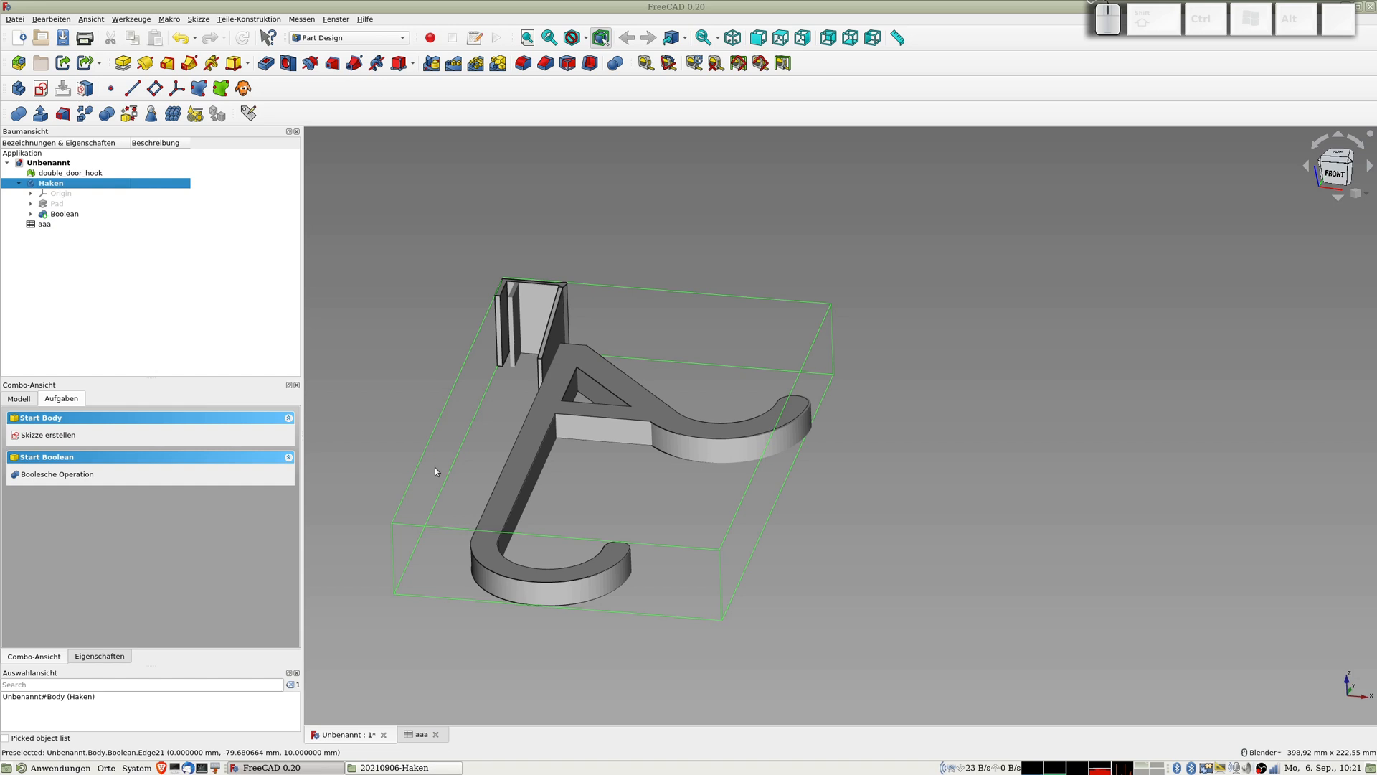
# Launch Ultimaker Cura and start opening a model file.
pyautogui.hotkey('ctrl', 'alt', 'b')
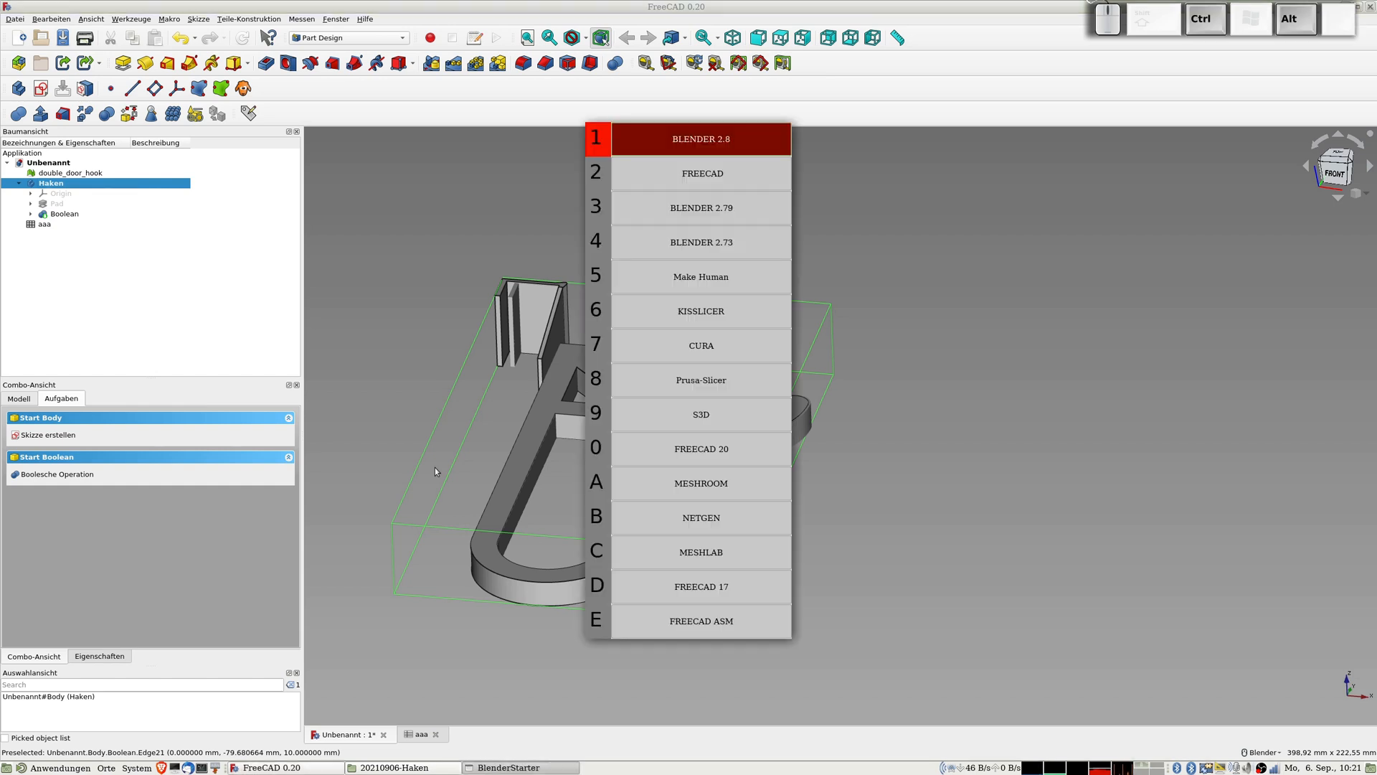
pyautogui.press('KP_7')
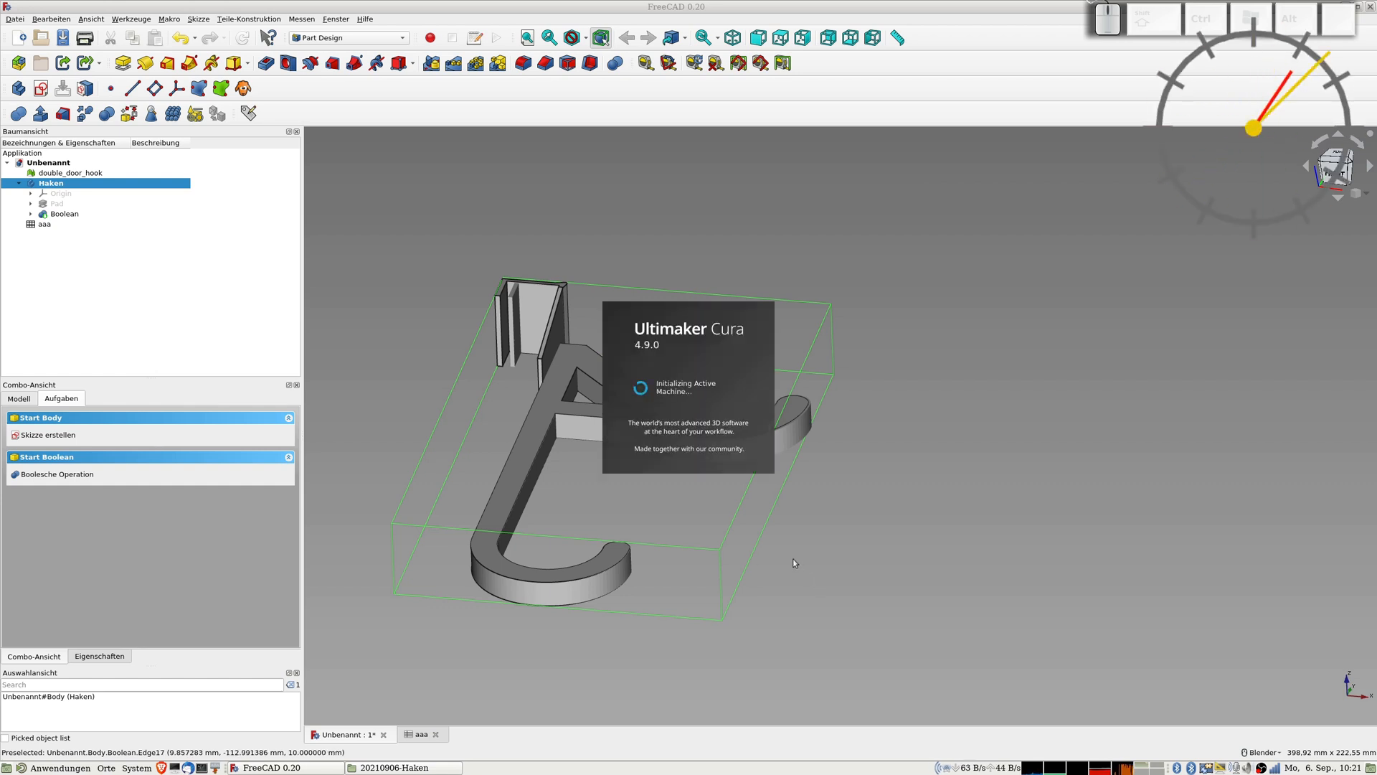
pyautogui.hotkey('ctrl', 'o')
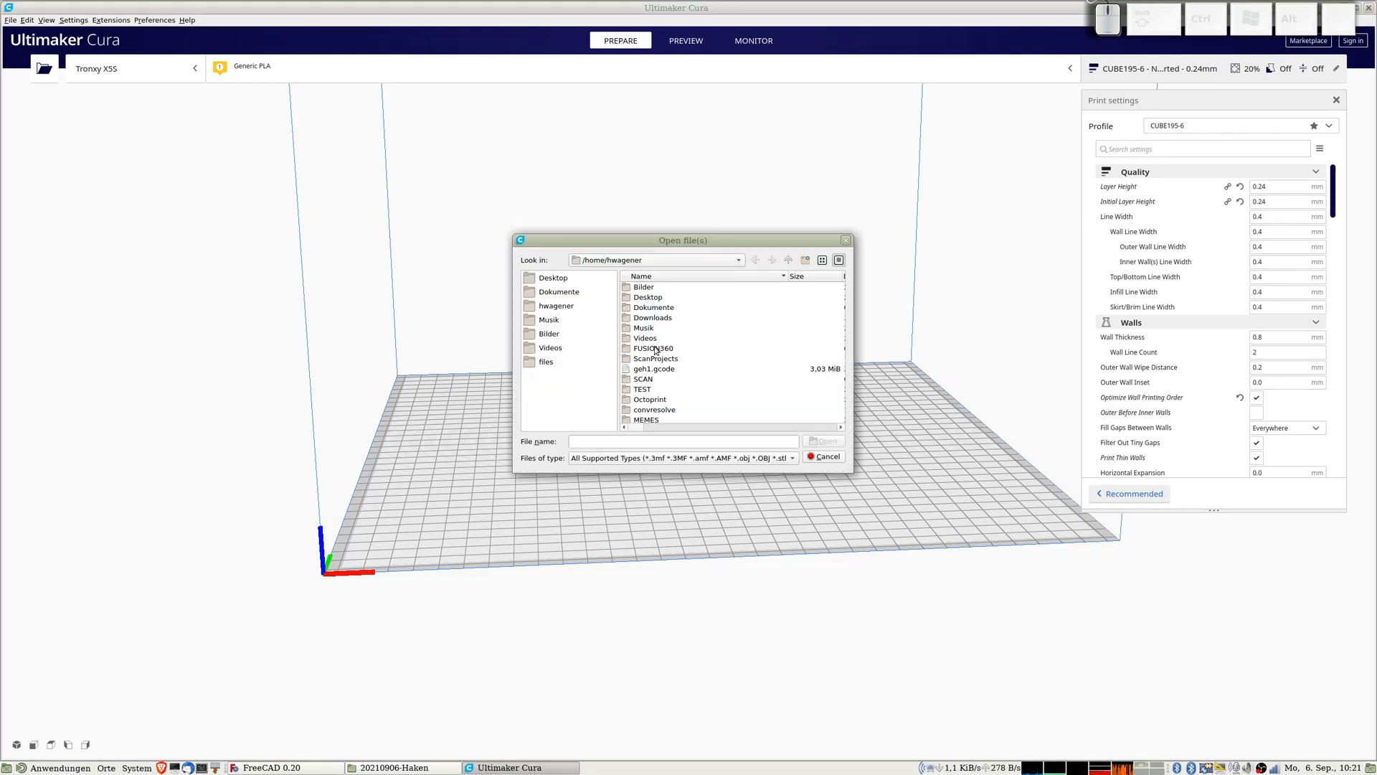
pyautogui.scroll(-5, 651, 321)
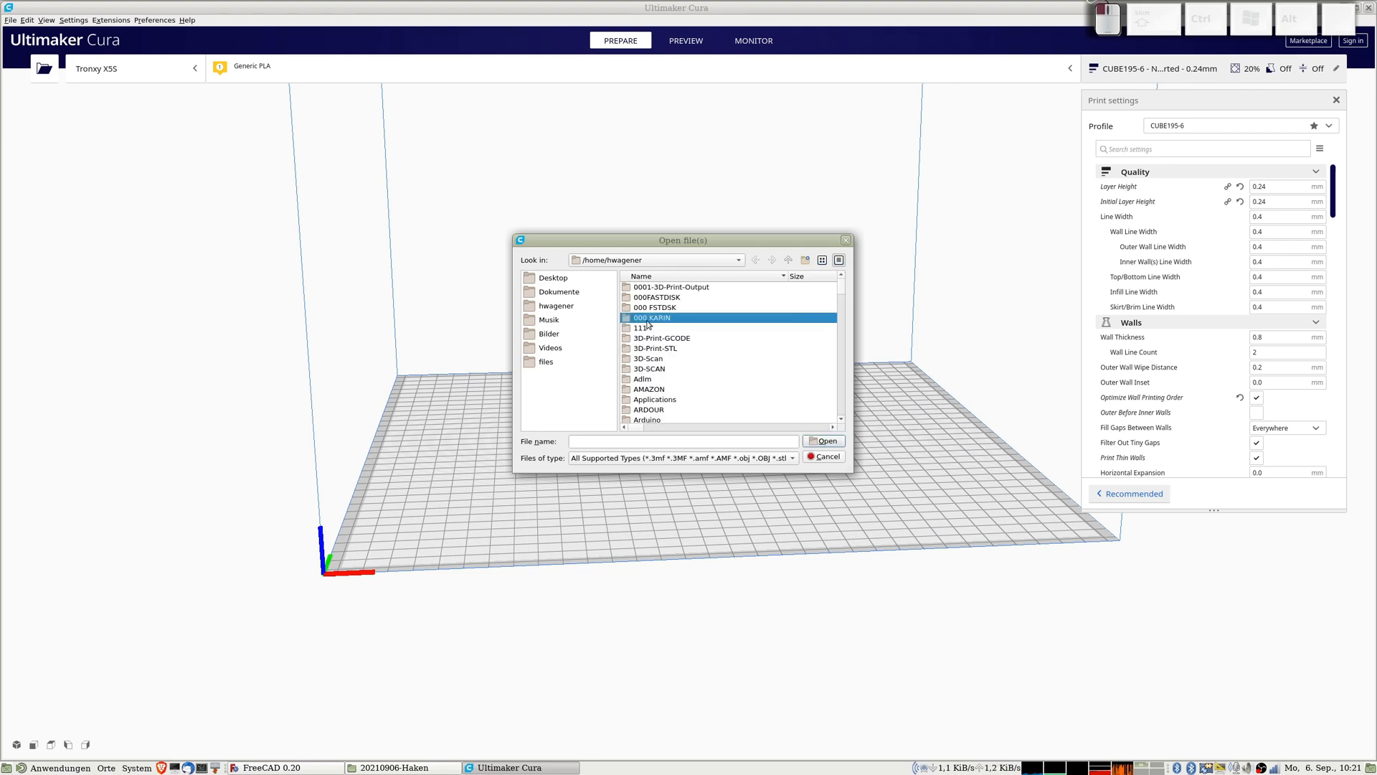
pyautogui.doubleClick(652, 317)
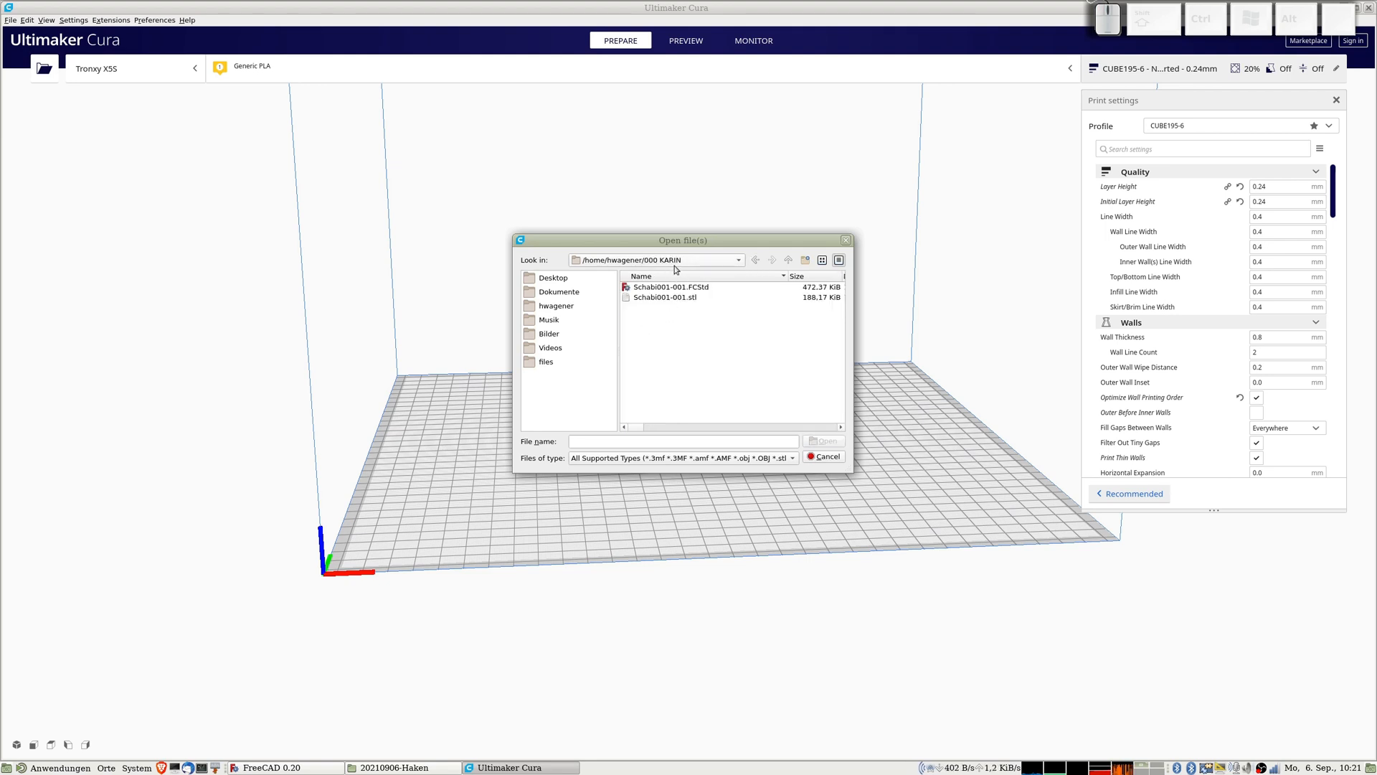
pyautogui.click(789, 261)
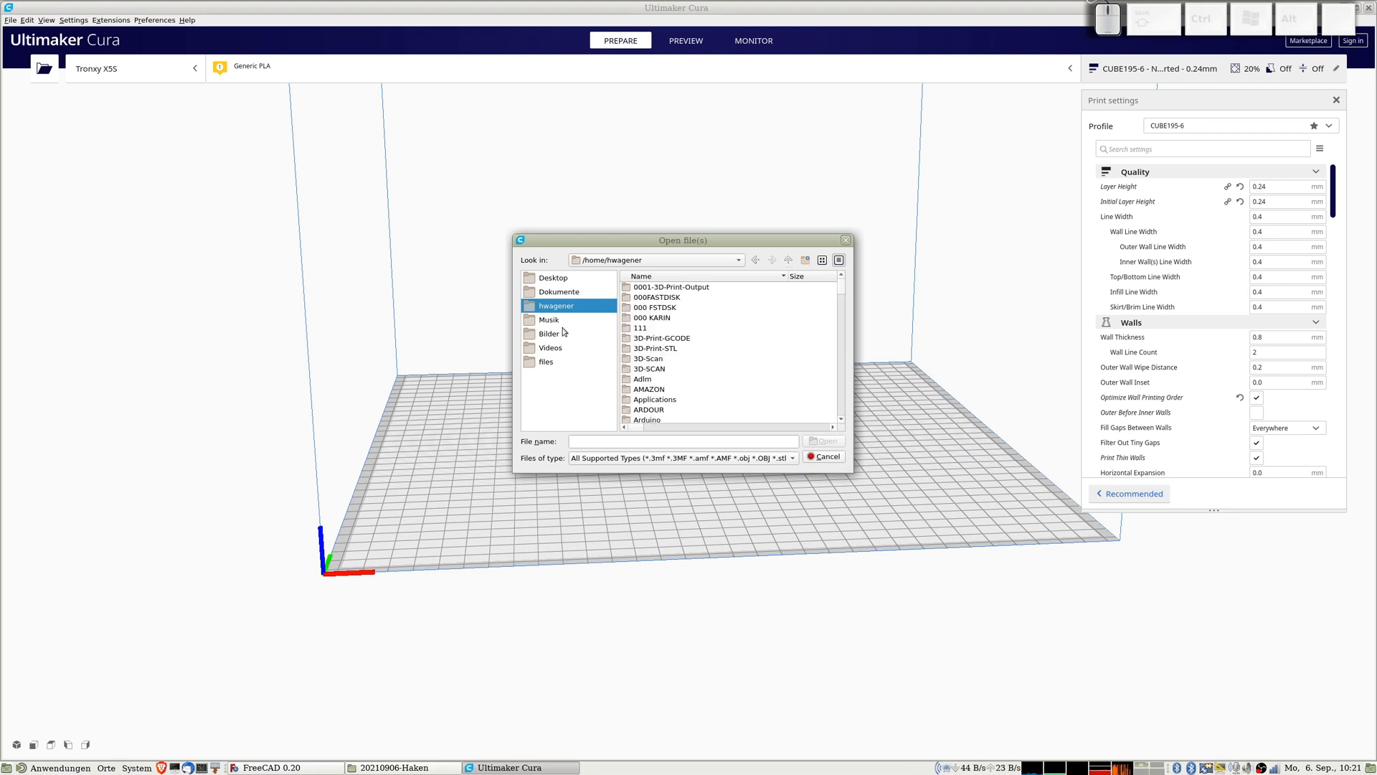
# Browse from the home directory to the 3D-Druck folder inside Downloads.
pyautogui.scroll(-4, 704, 357)
pyautogui.scroll(4, 698, 348)
pyautogui.scroll(-7, 681, 328)
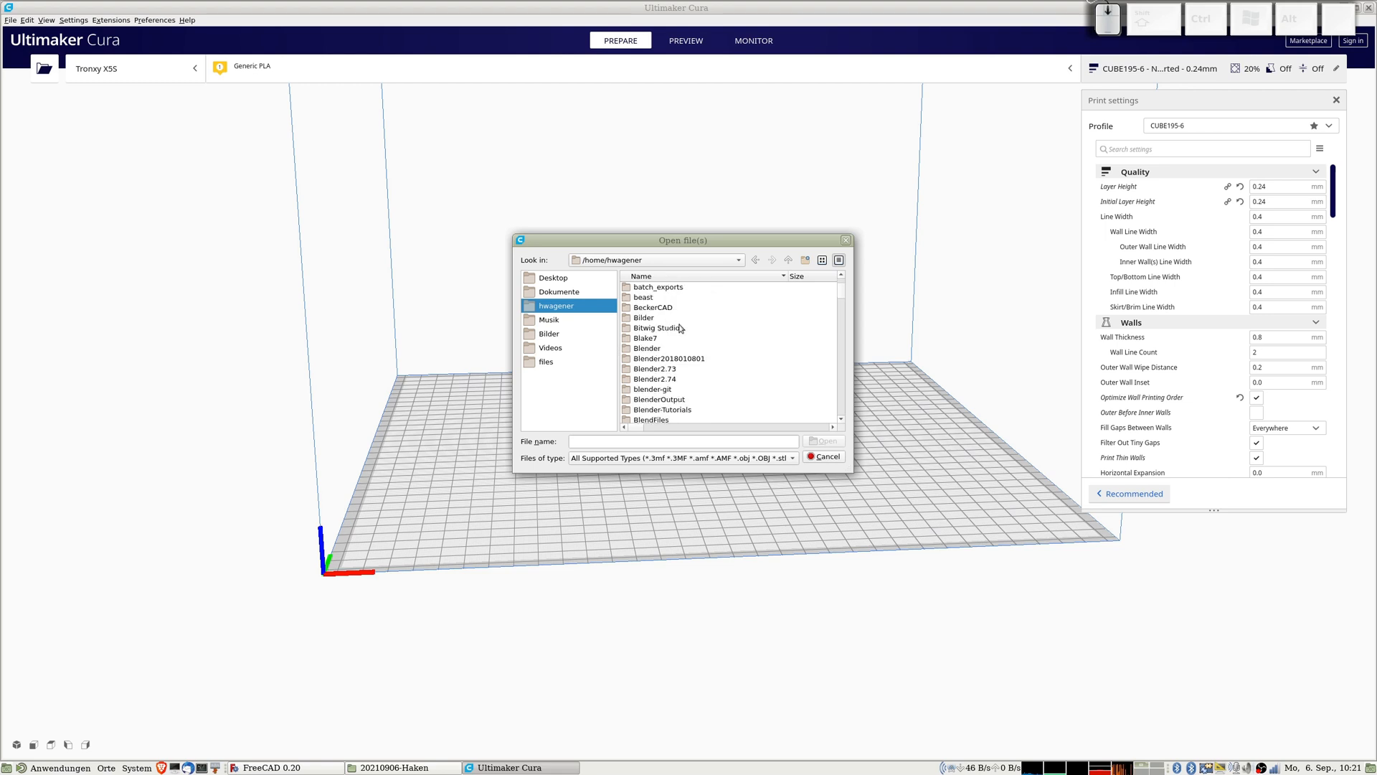
pyautogui.scroll(-5, 681, 328)
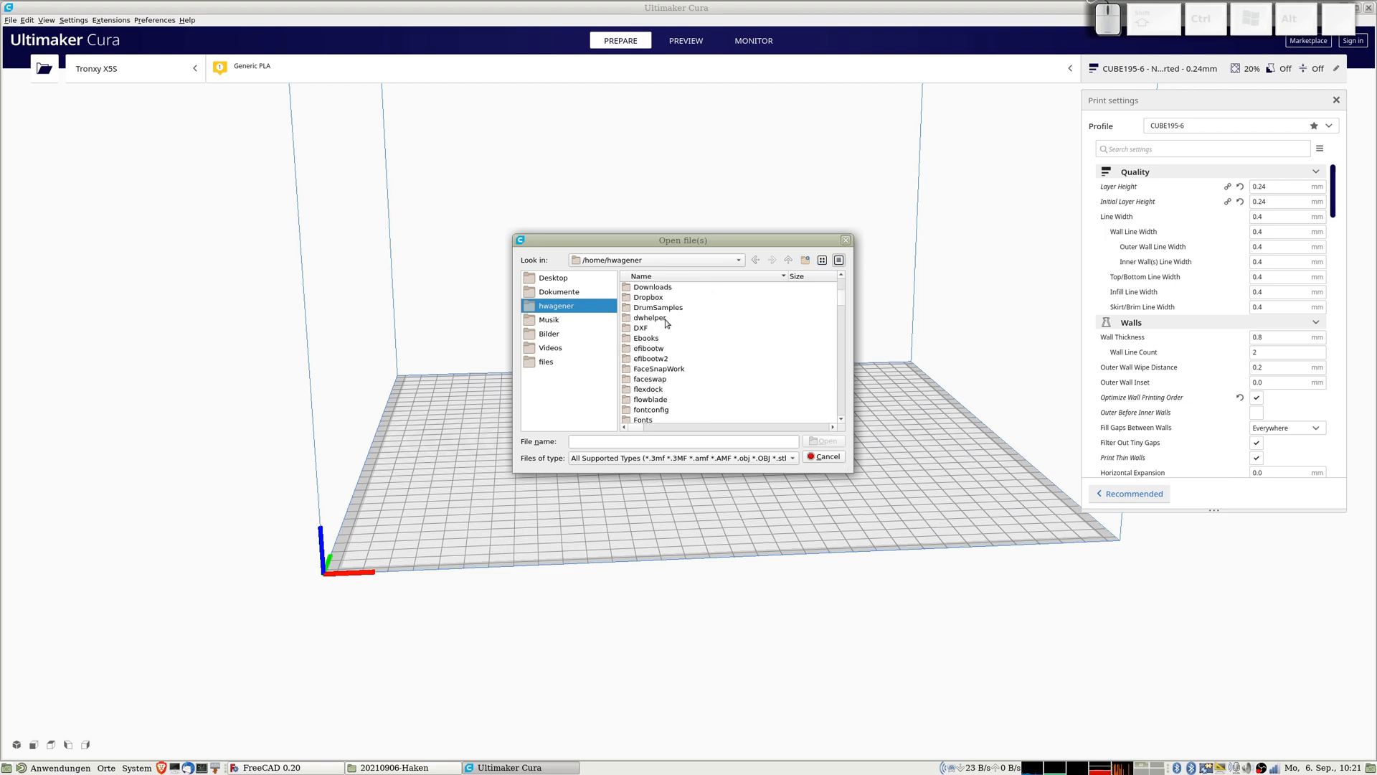
pyautogui.scroll(1, 665, 326)
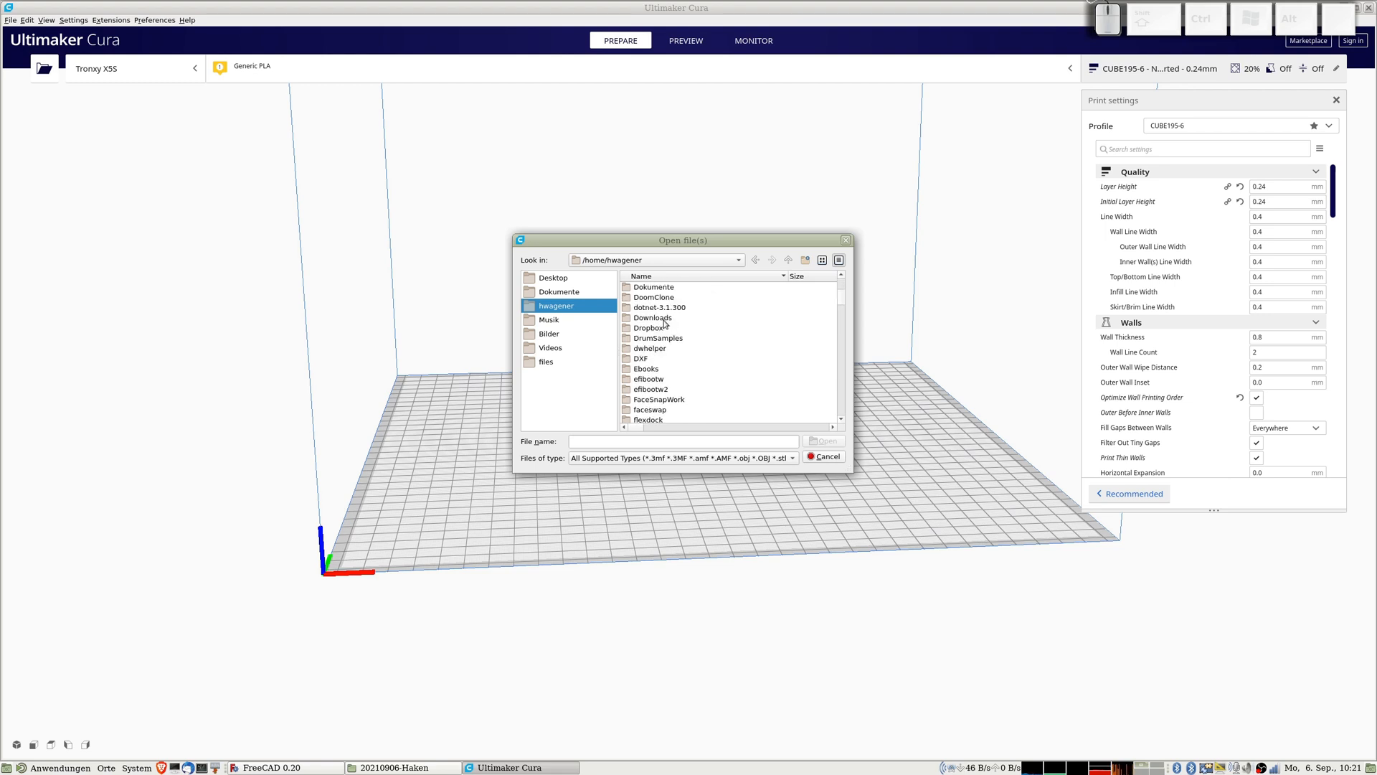
pyautogui.doubleClick(665, 324)
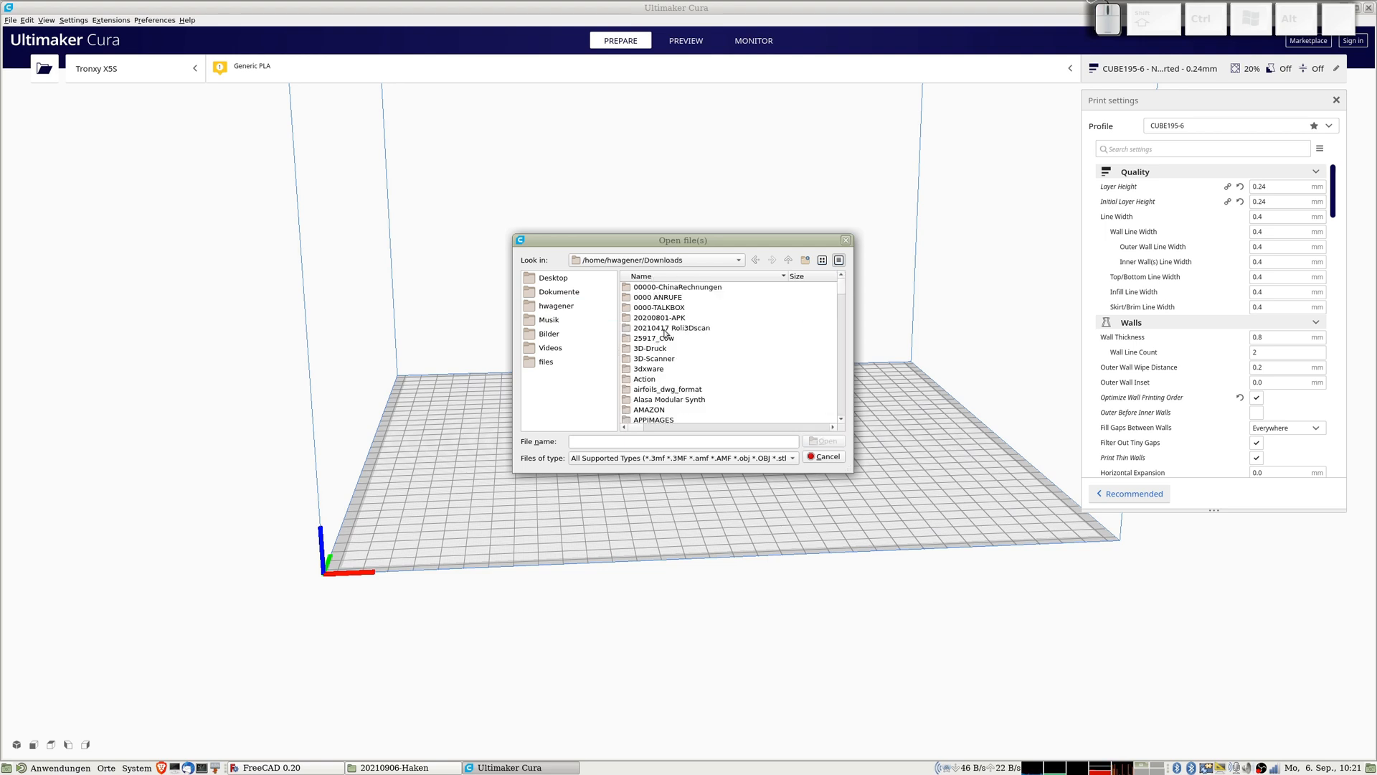
pyautogui.doubleClick(650, 348)
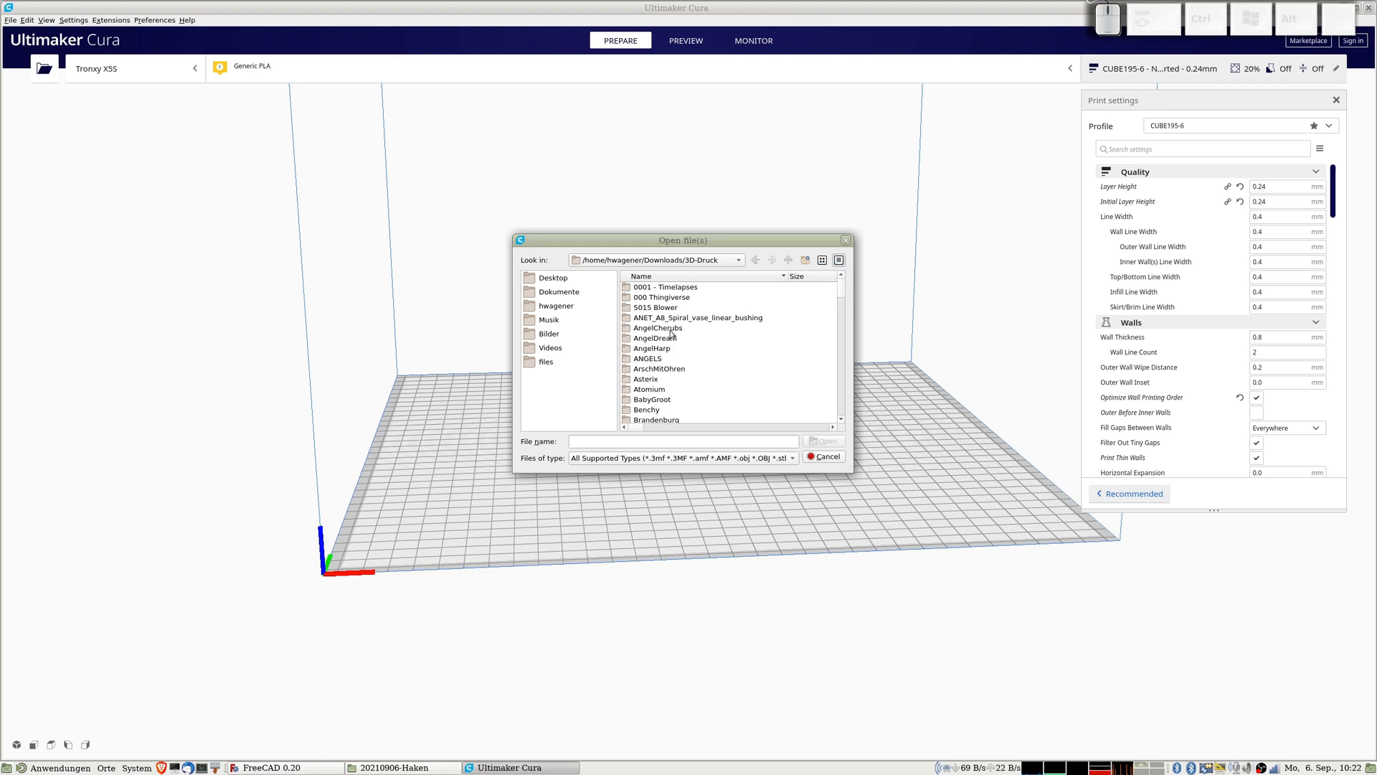
# Load hakenfreecad.stl from the files folder of 20210906-Haken inside 000 Thingiverse.
pyautogui.doubleClick(654, 299)
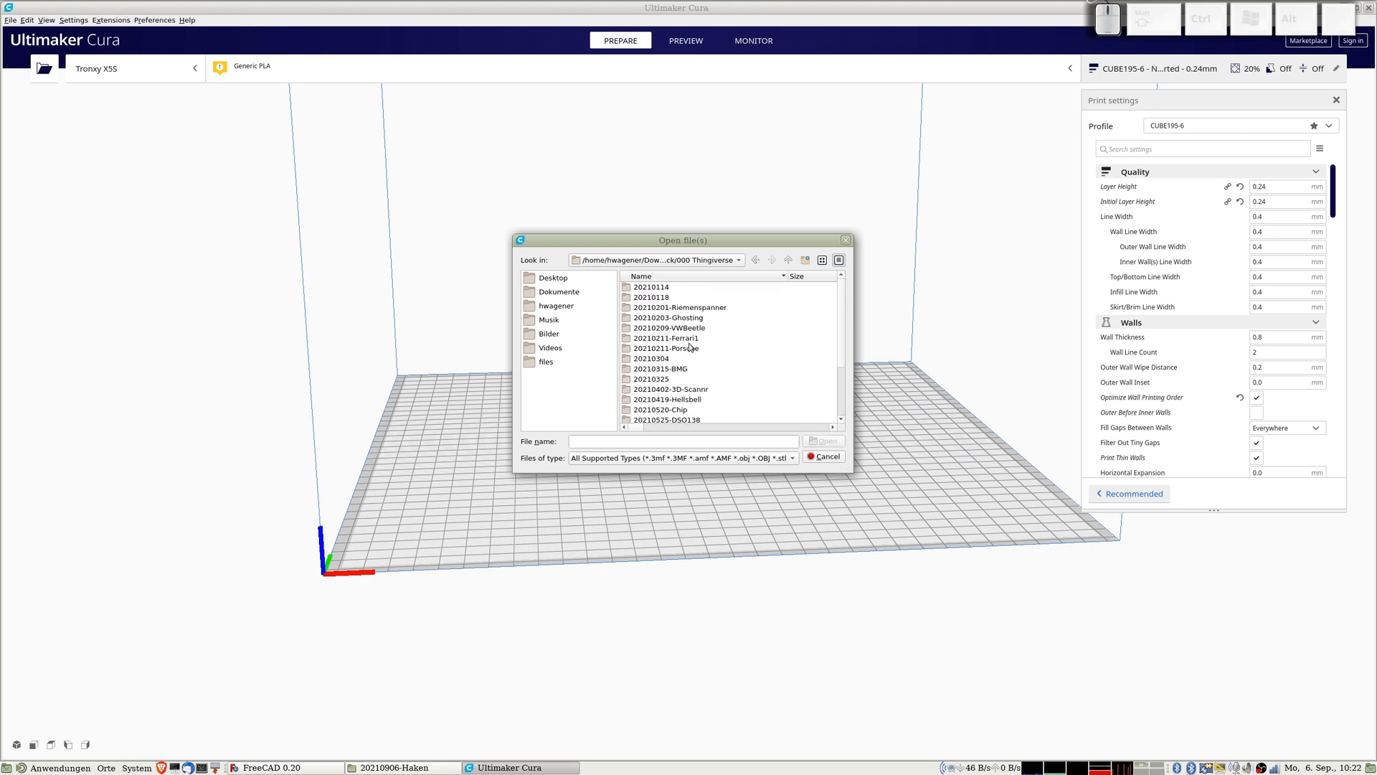
pyautogui.doubleClick(681, 400)
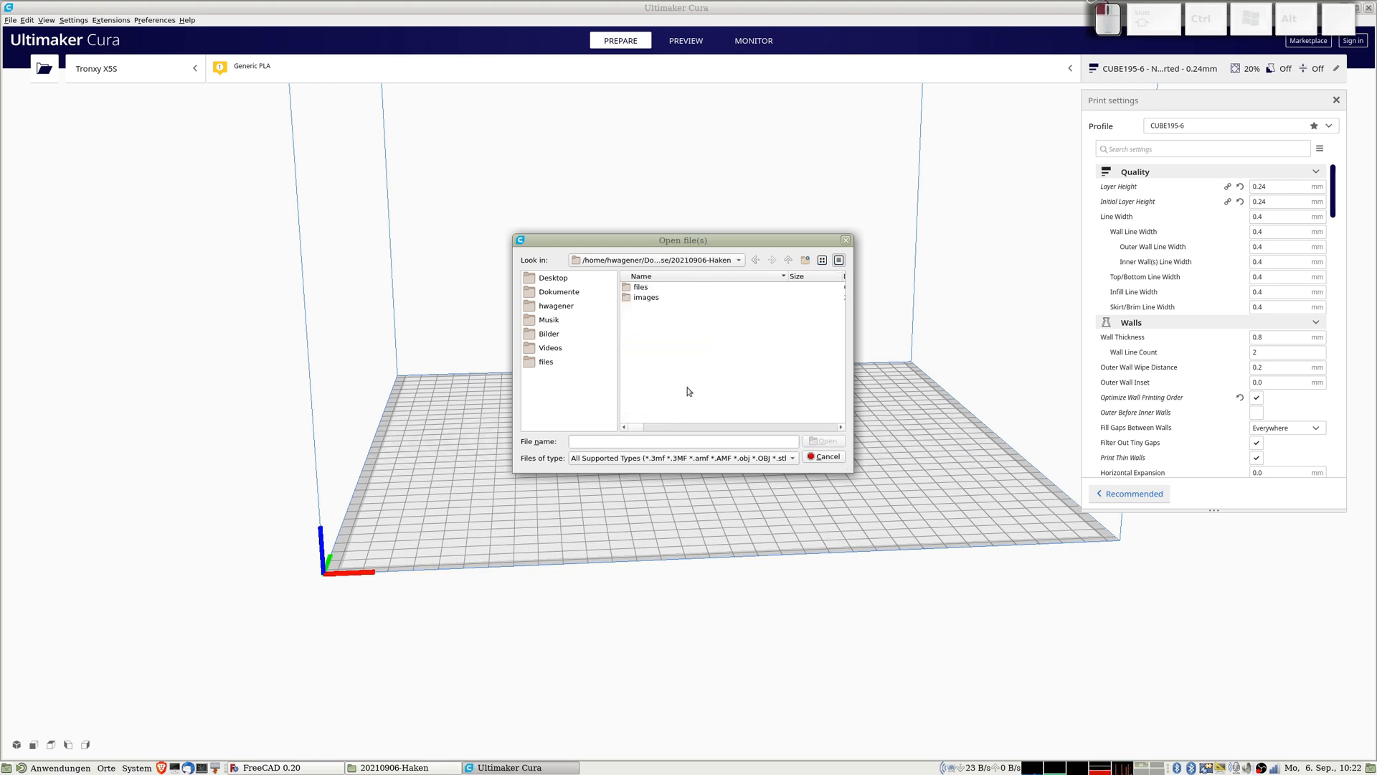
pyautogui.doubleClick(643, 288)
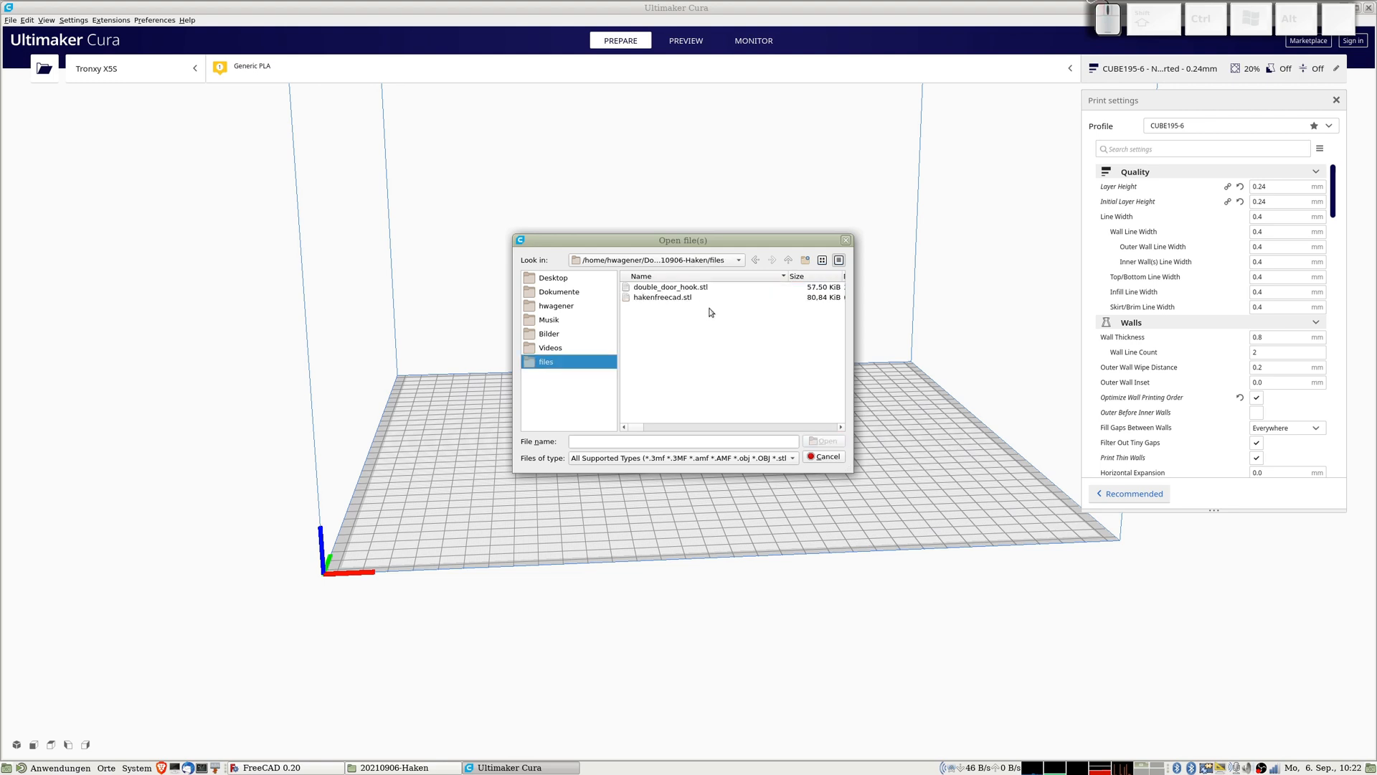
pyautogui.click(660, 298)
pyautogui.click(822, 442)
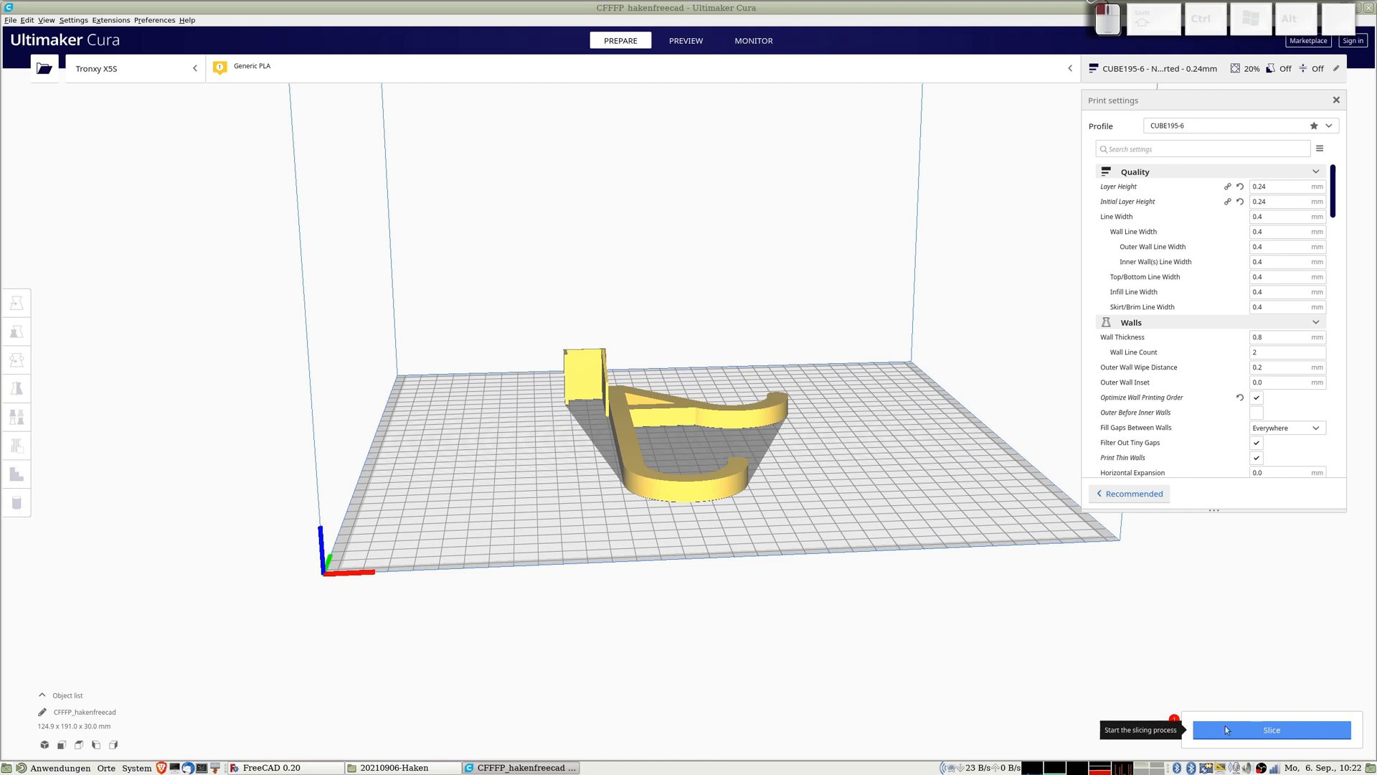
# Slice the hook model with the current print settings and inspect it on the build plate from above.
pyautogui.click(1267, 732)
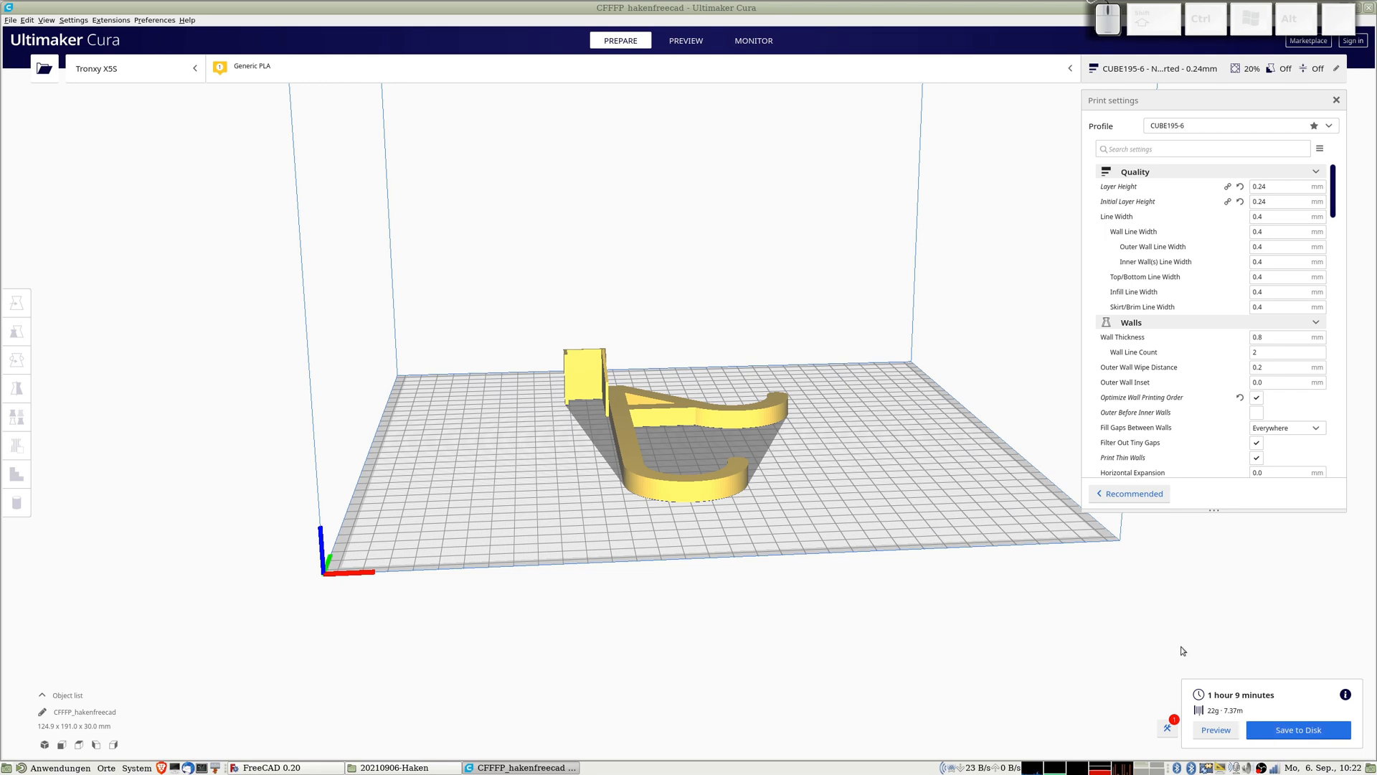
pyautogui.moveTo(730, 425); pyautogui.dragTo(662, 537, button='right')
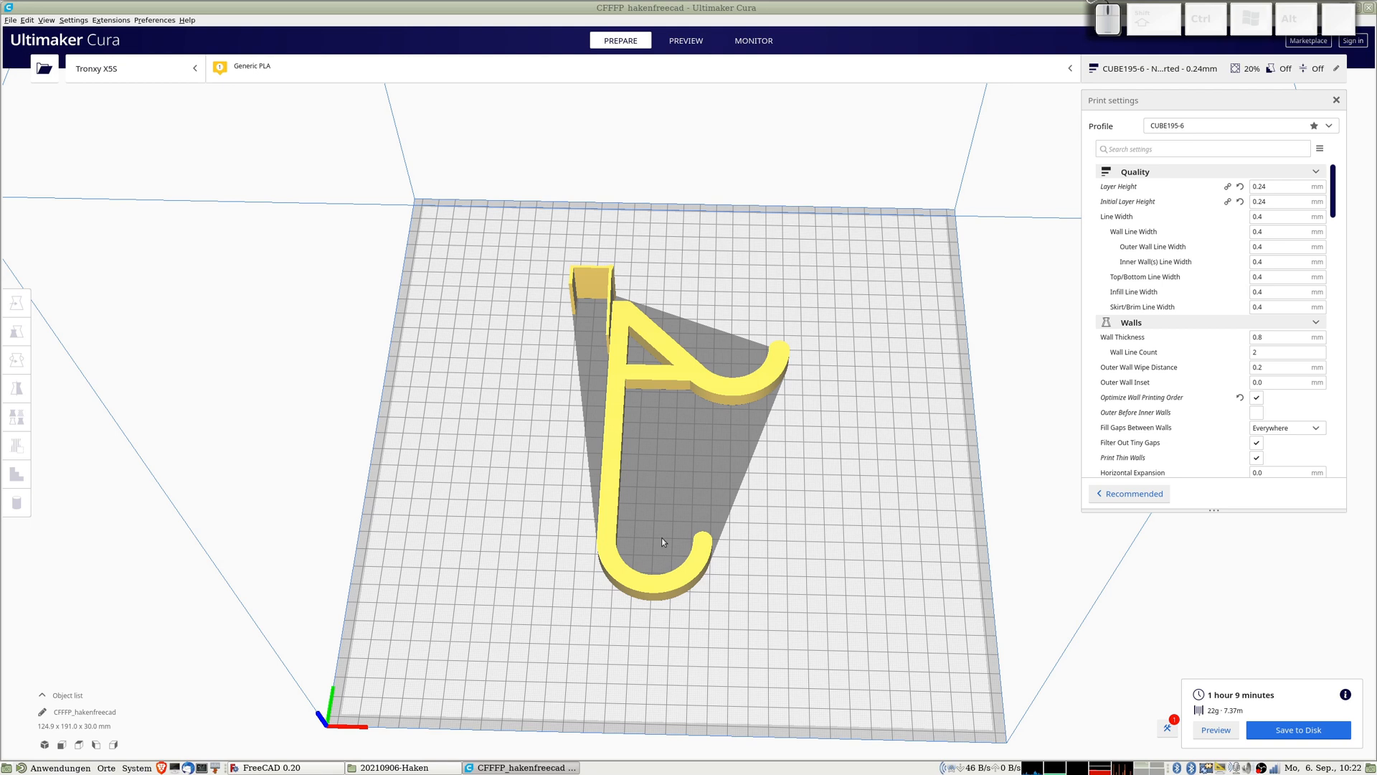
pyautogui.press('super+u')
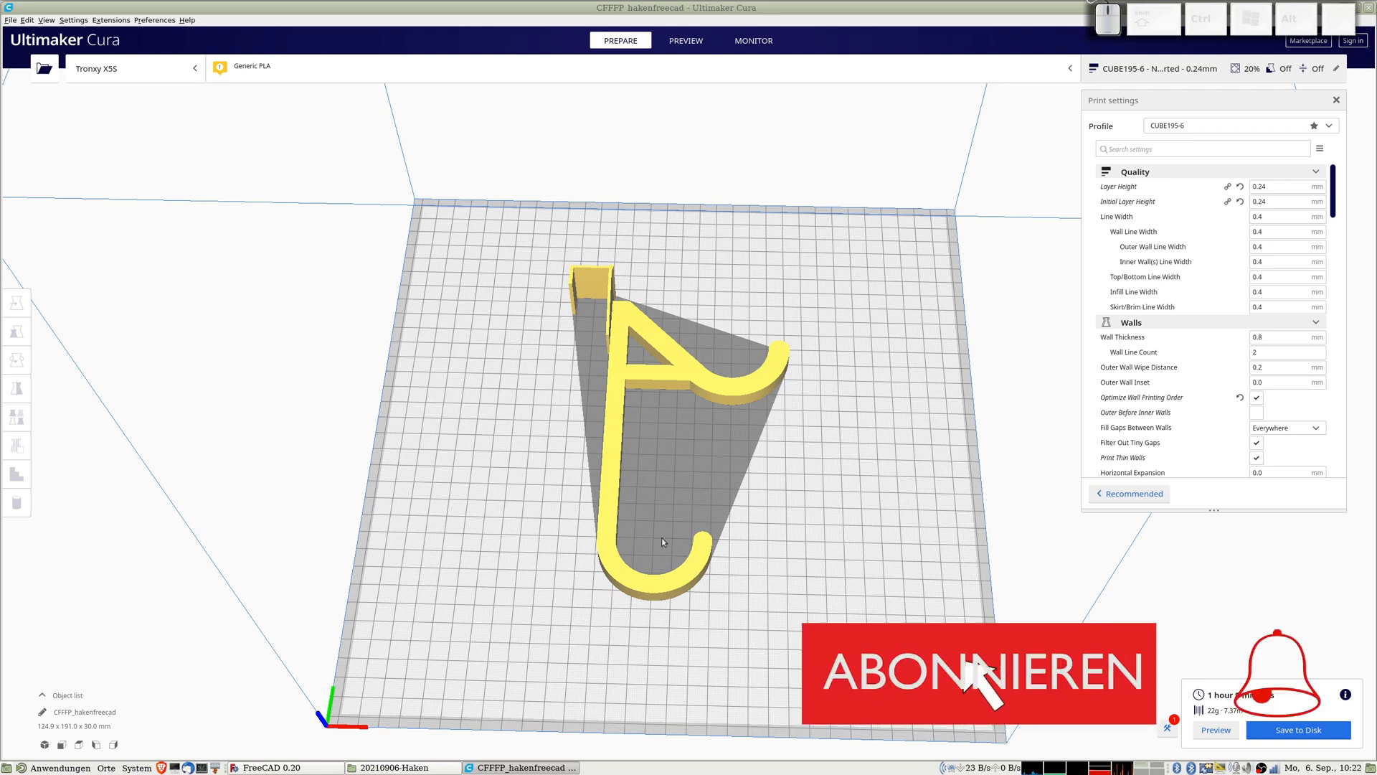